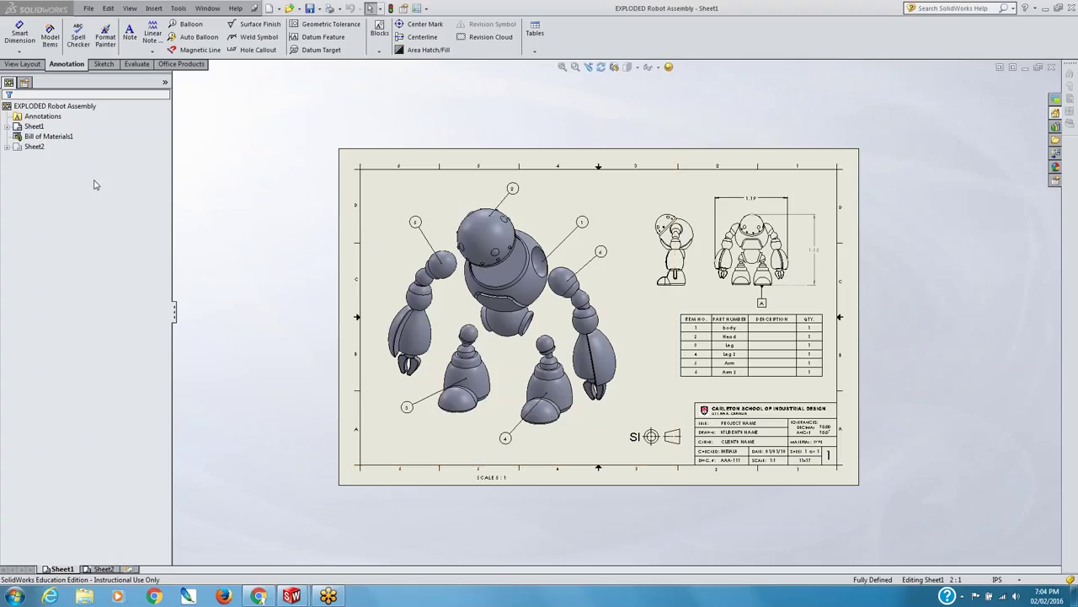
- Add a new sheet to the drawing and rebuild the document
{"action": "left_click", "coordinate": [35, 127]}
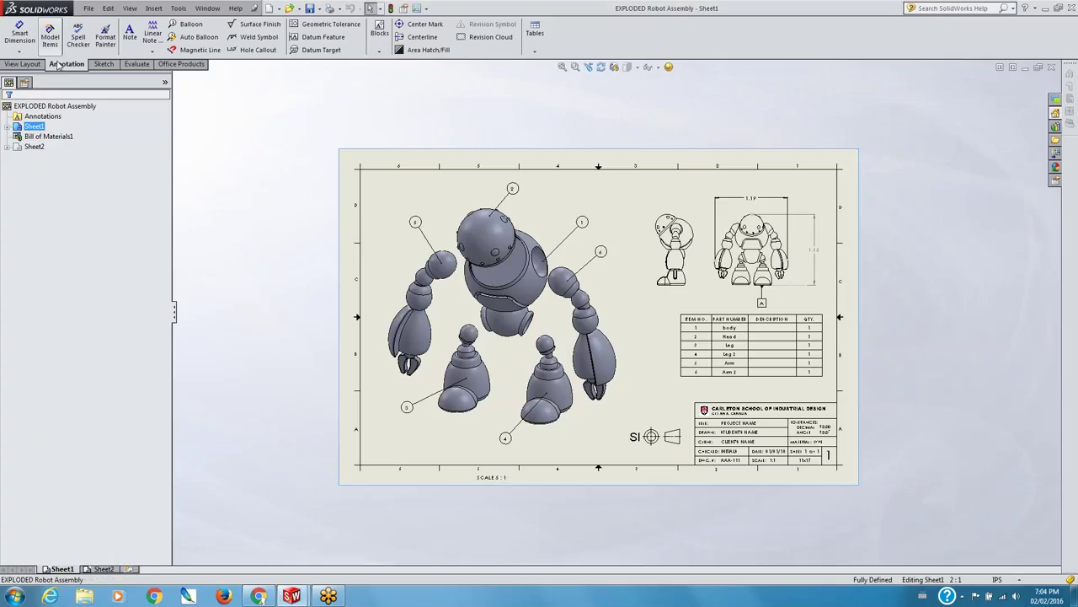
{"action": "right_click", "coordinate": [32, 129]}
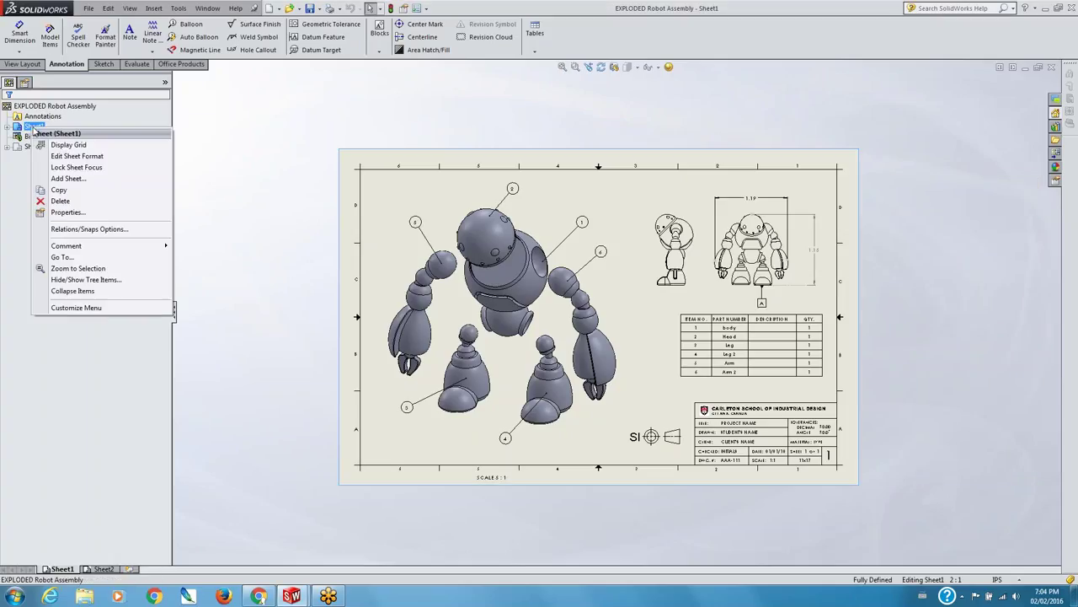
{"action": "left_click", "coordinate": [68, 178]}
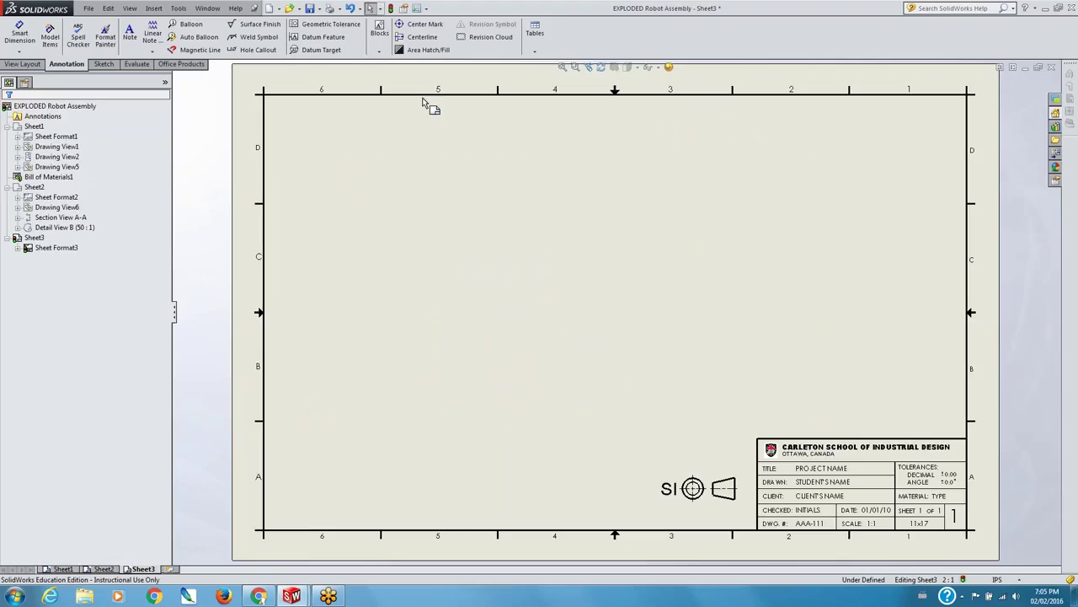
{"action": "left_click", "coordinate": [38, 218]}
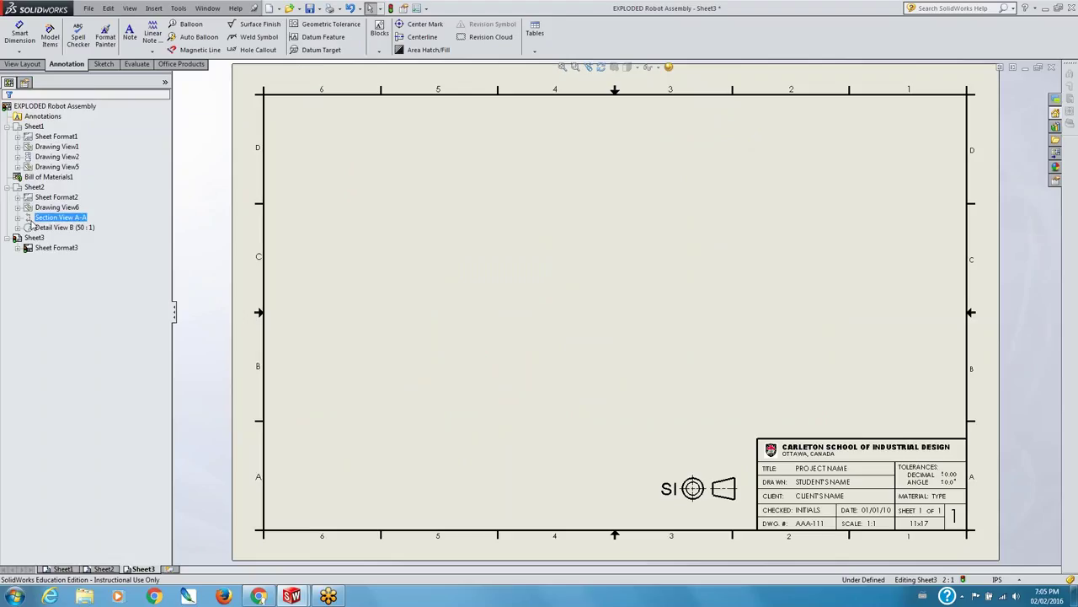
{"action": "left_click", "coordinate": [390, 8]}
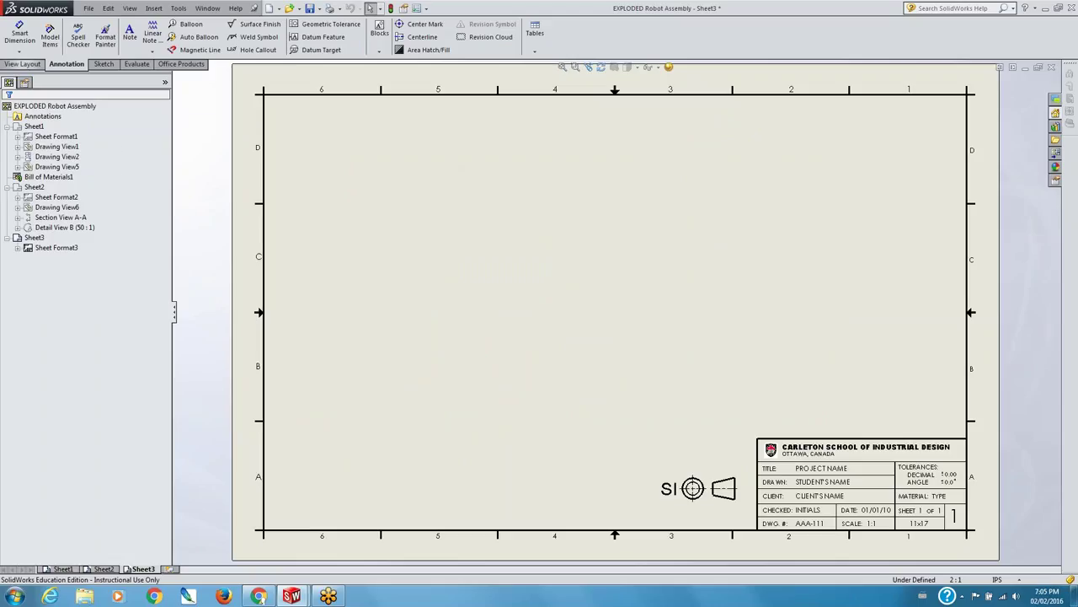
- Start a Model View and browse for its source file in Labs & Assignments > 01 Robot Project
{"action": "left_click", "coordinate": [22, 64]}
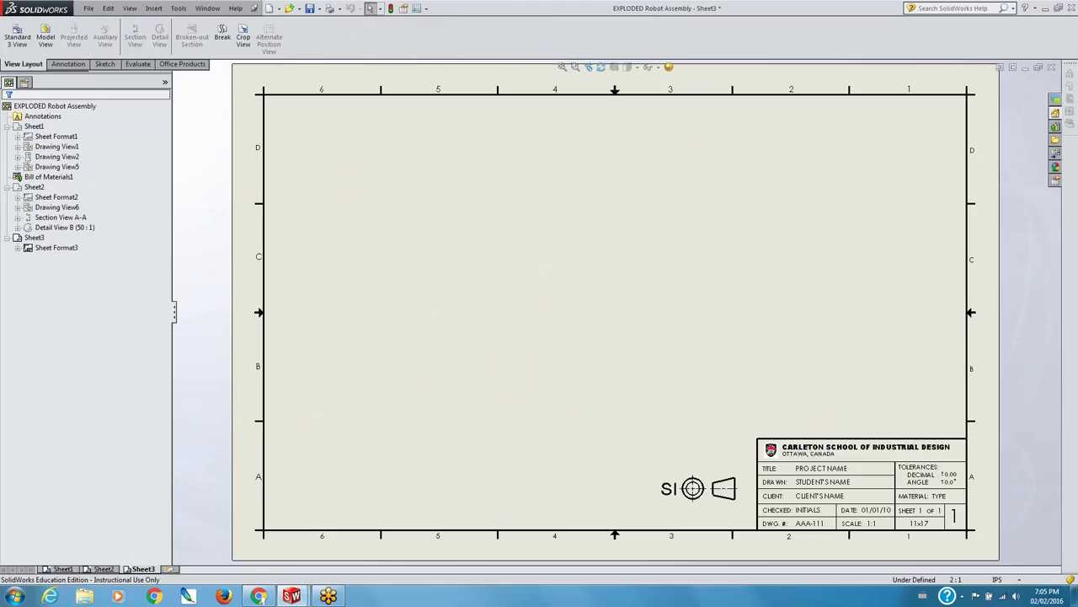
{"action": "left_click", "coordinate": [47, 41]}
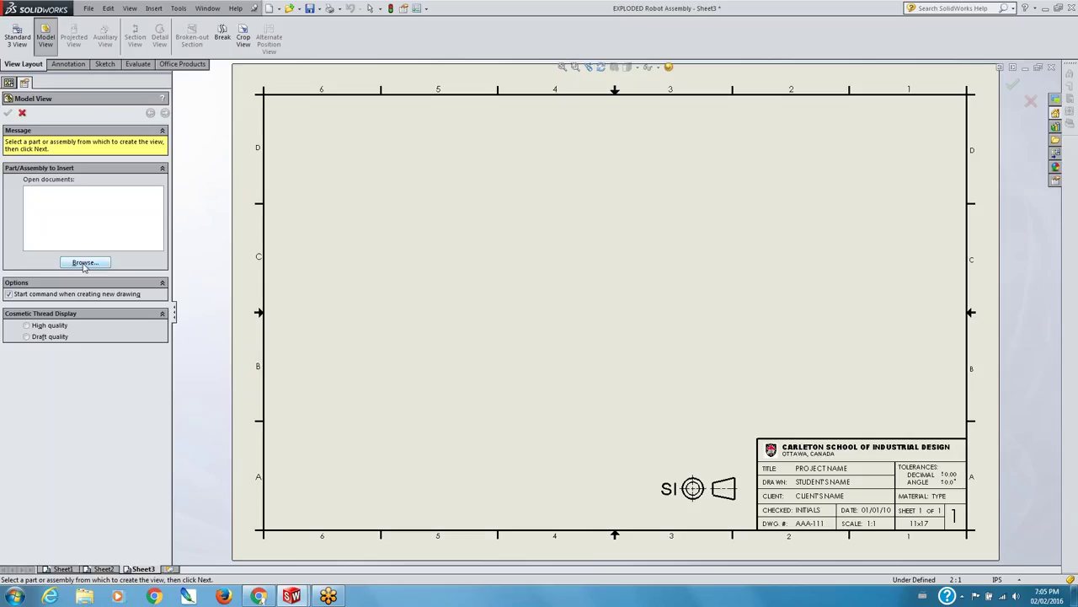
{"action": "left_click", "coordinate": [84, 262]}
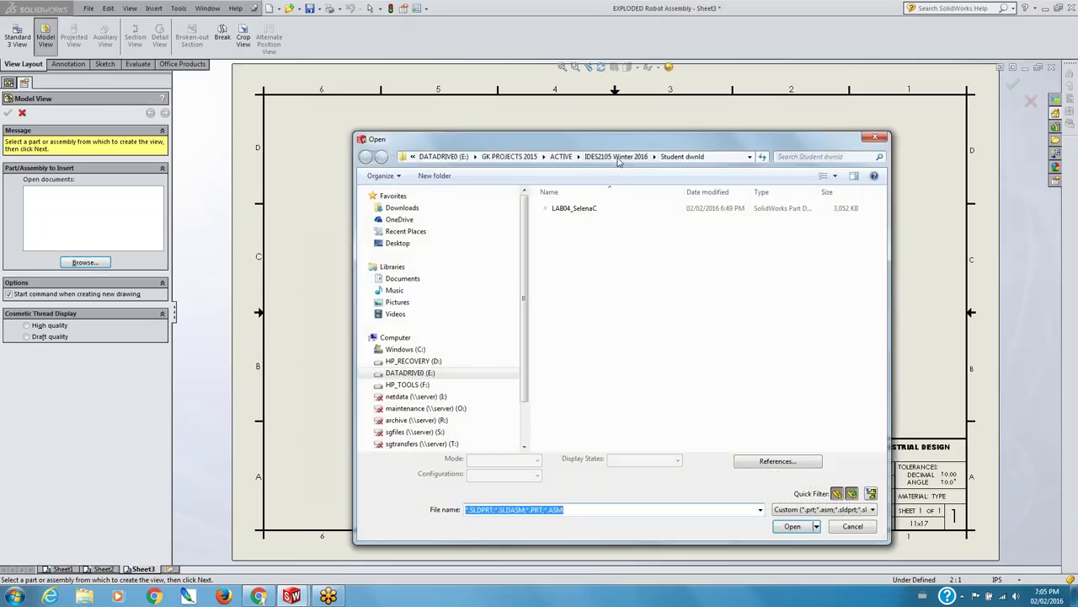
{"action": "left_click", "coordinate": [620, 158]}
{"action": "left_click", "coordinate": [576, 221]}
{"action": "double_click", "coordinate": [575, 221]}
{"action": "double_click", "coordinate": [558, 209]}
{"action": "double_click", "coordinate": [559, 220]}
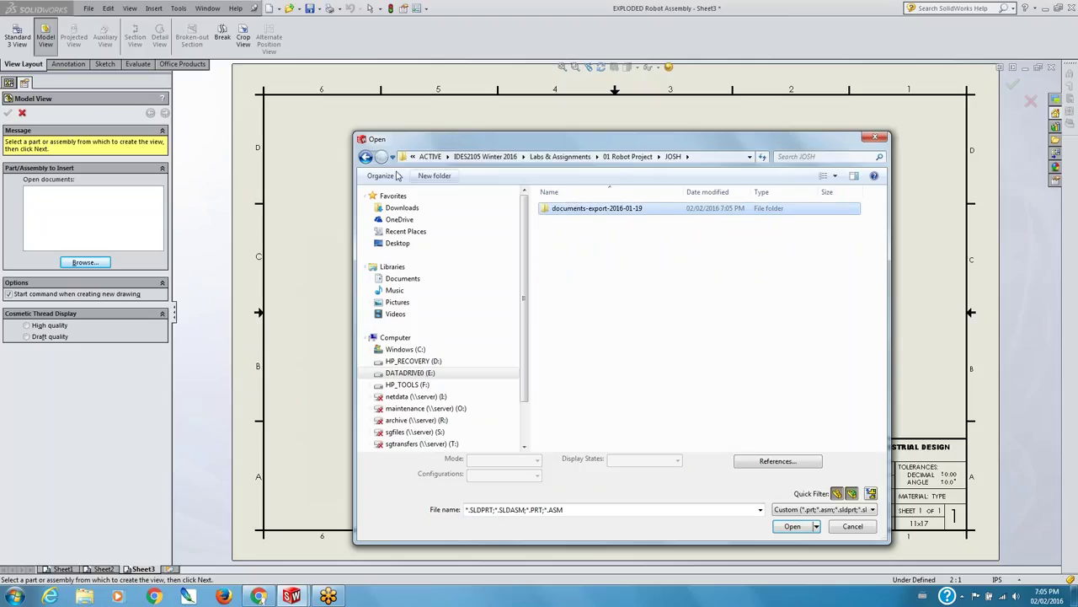
{"action": "left_click", "coordinate": [365, 156]}
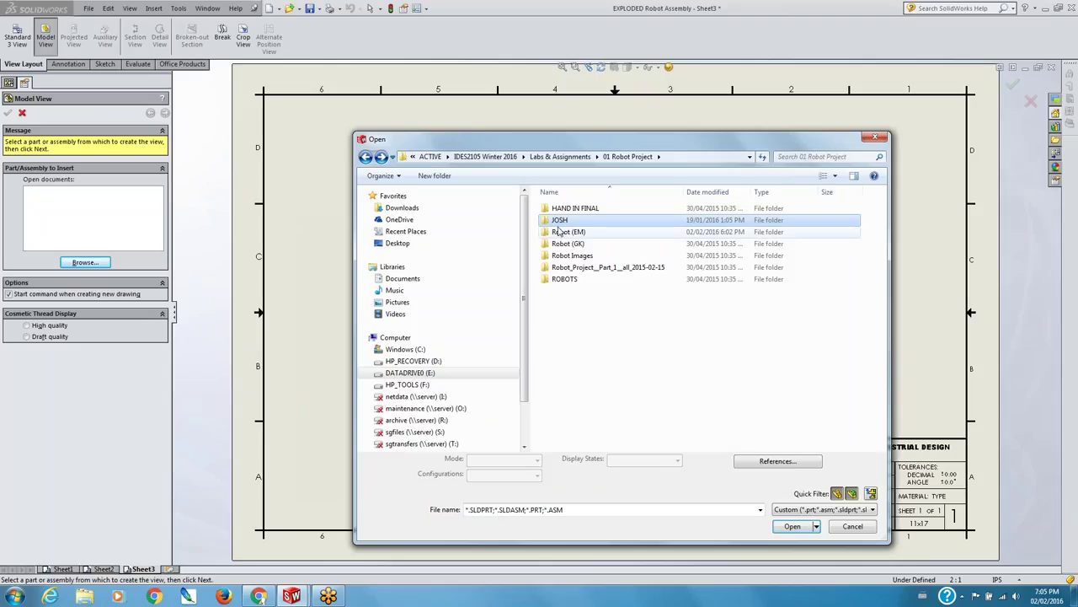
{"action": "double_click", "coordinate": [560, 220]}
{"action": "double_click", "coordinate": [563, 210]}
{"action": "left_click", "coordinate": [366, 157]}
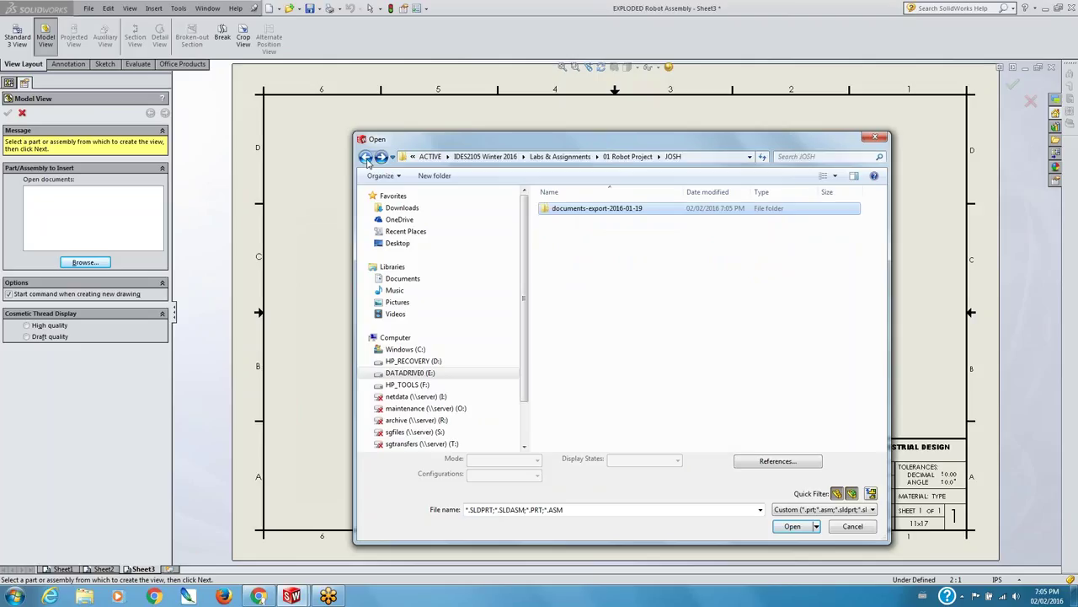
{"action": "left_click", "coordinate": [365, 158]}
- Load Robot Assembly from the Robot (EM) folder as the model for the view
{"action": "left_click", "coordinate": [560, 237]}
{"action": "double_click", "coordinate": [560, 236]}
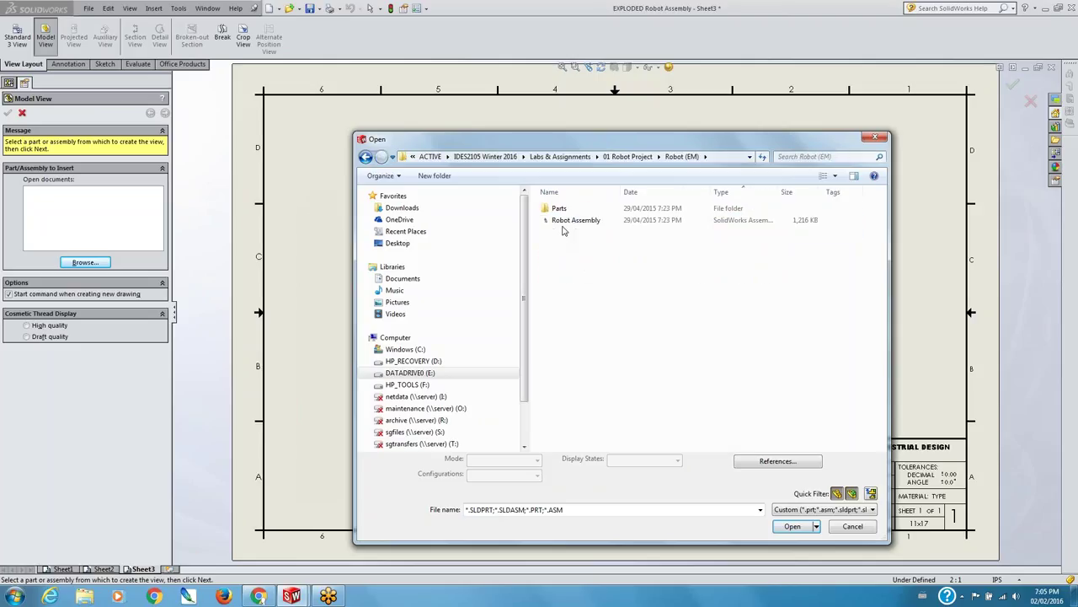
{"action": "left_click", "coordinate": [573, 220]}
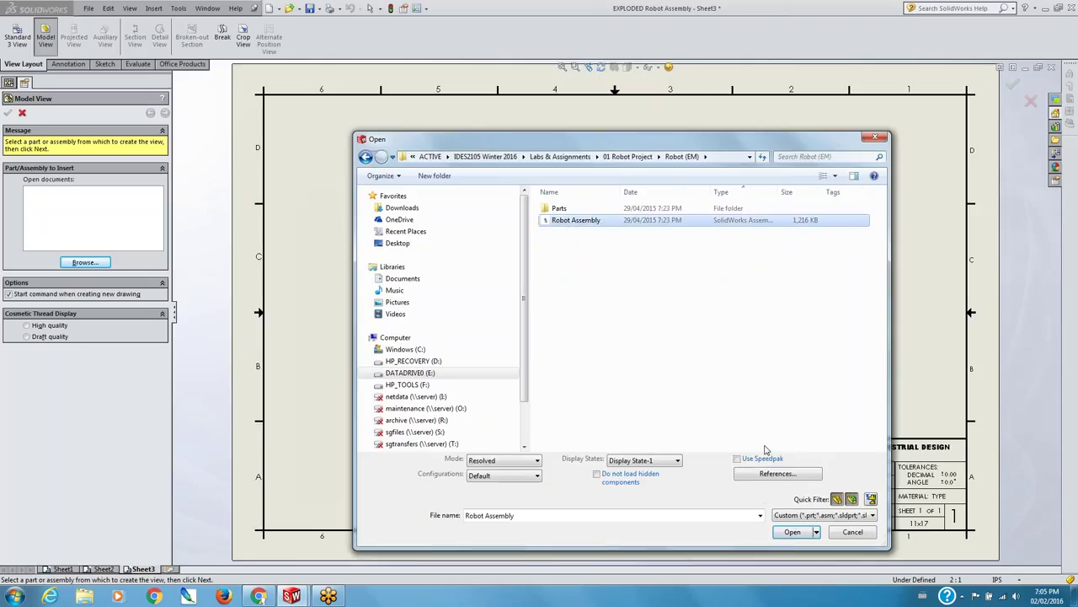
{"action": "left_click", "coordinate": [792, 532]}
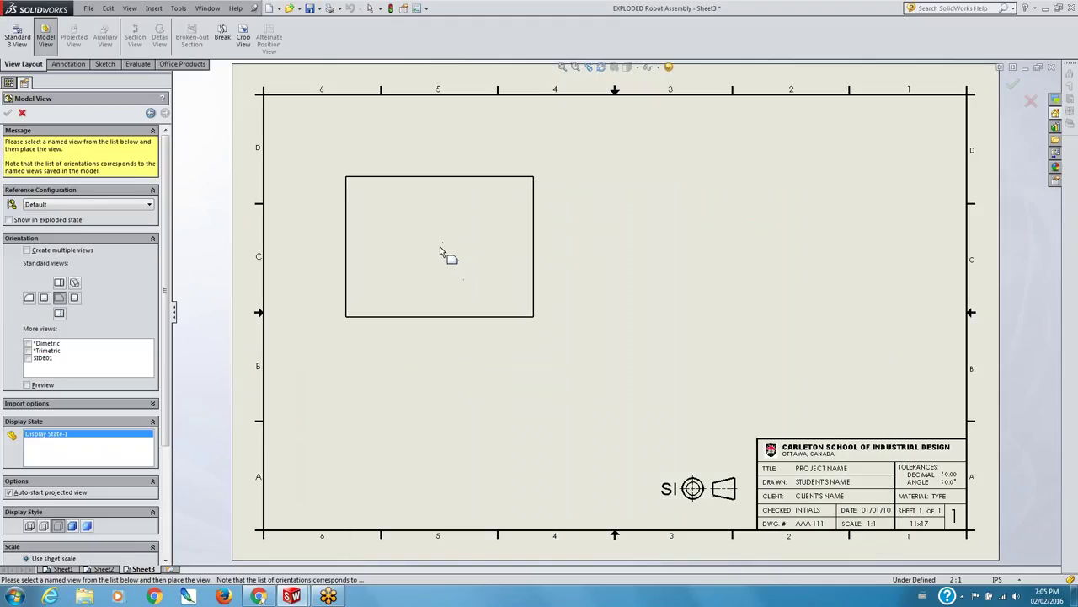
- Place the robot's front view on the new sheet and project a side view beside it
{"action": "left_click", "coordinate": [440, 247]}
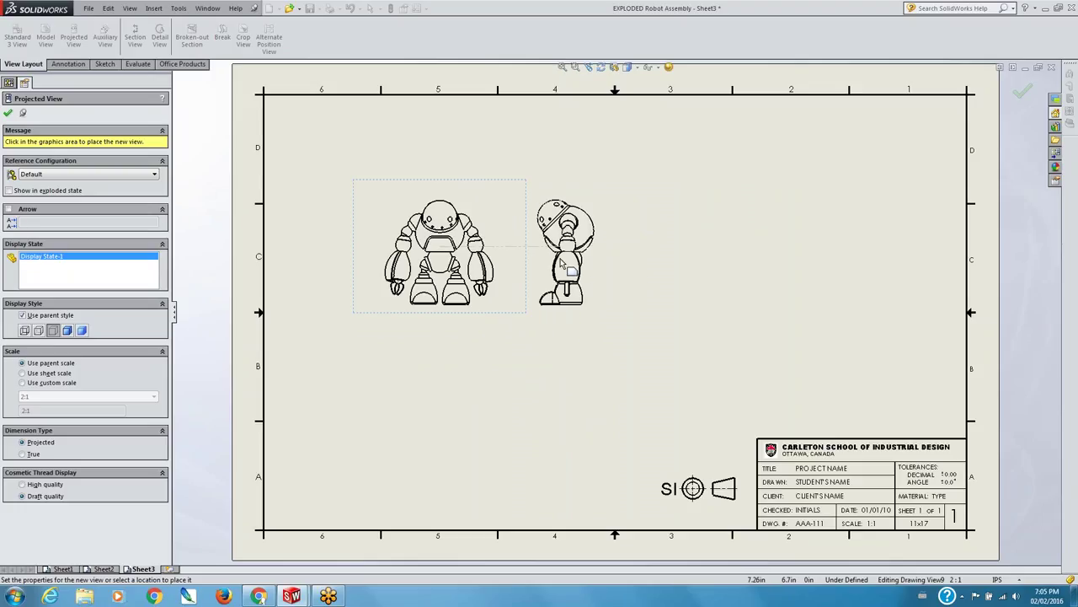
{"action": "left_click", "coordinate": [560, 267]}
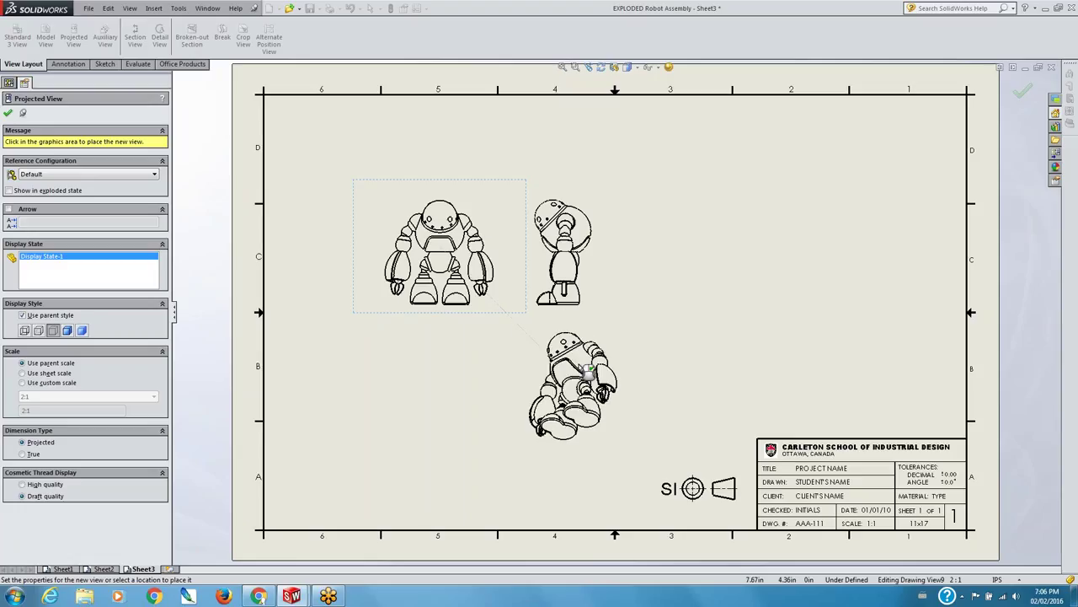
{"action": "key", "text": "Escape"}
- Move the front view to the sheet's upper-right area and bring the side view close beside it
{"action": "mouse_move", "coordinate": [497, 318]}
{"action": "left_mouse_down"}
{"action": "mouse_move", "coordinate": [818, 306]}
{"action": "mouse_move", "coordinate": [863, 269]}
{"action": "left_mouse_up"}
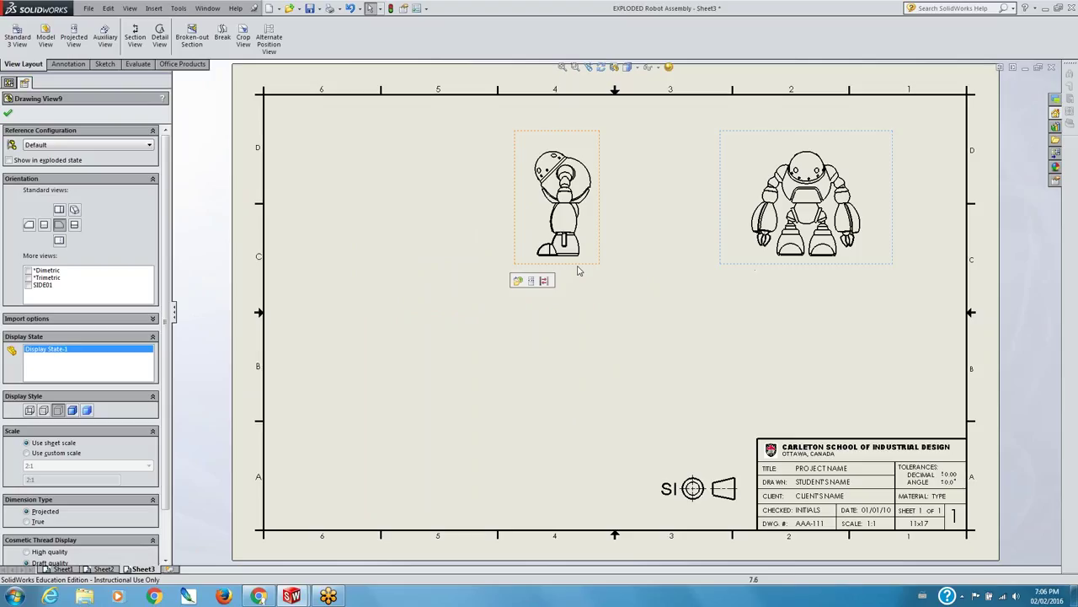
{"action": "left_click_drag", "start_coordinate": [578, 268], "coordinate": [737, 268]}
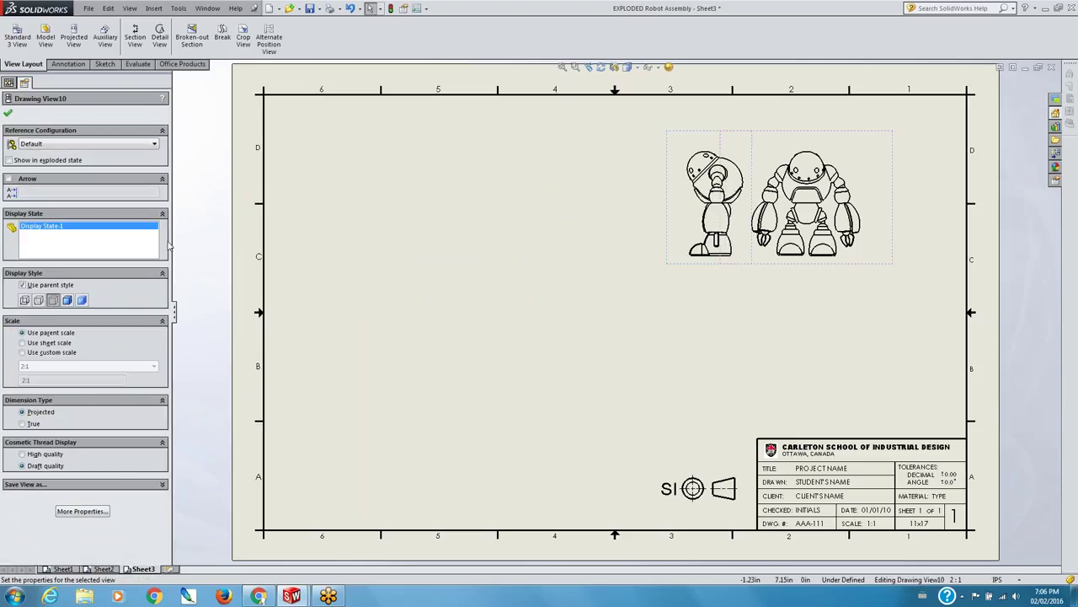
{"action": "left_click", "coordinate": [830, 257]}
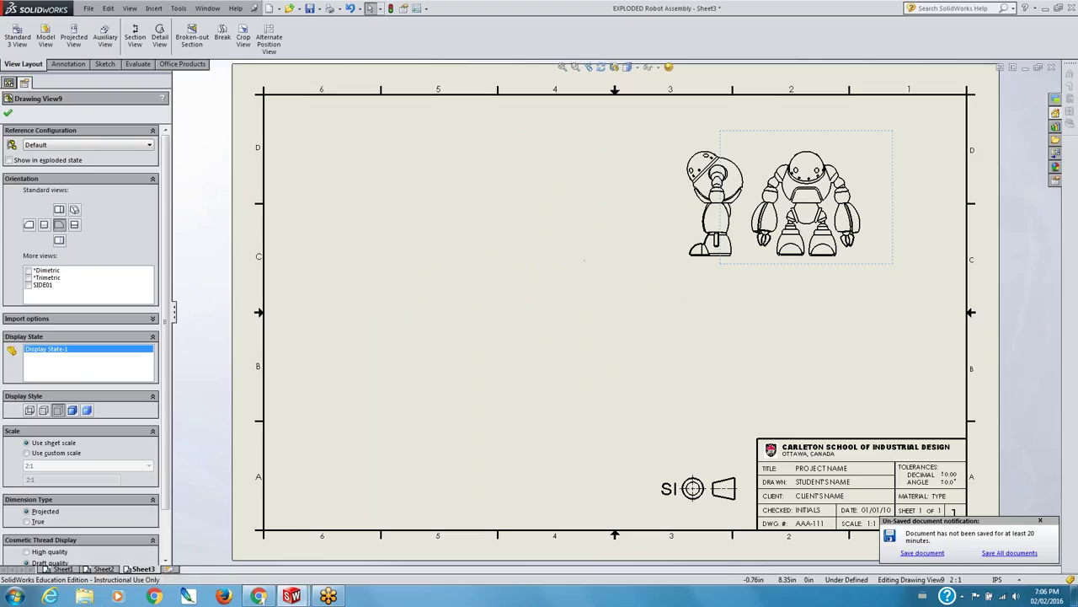
{"action": "left_click", "coordinate": [8, 112]}
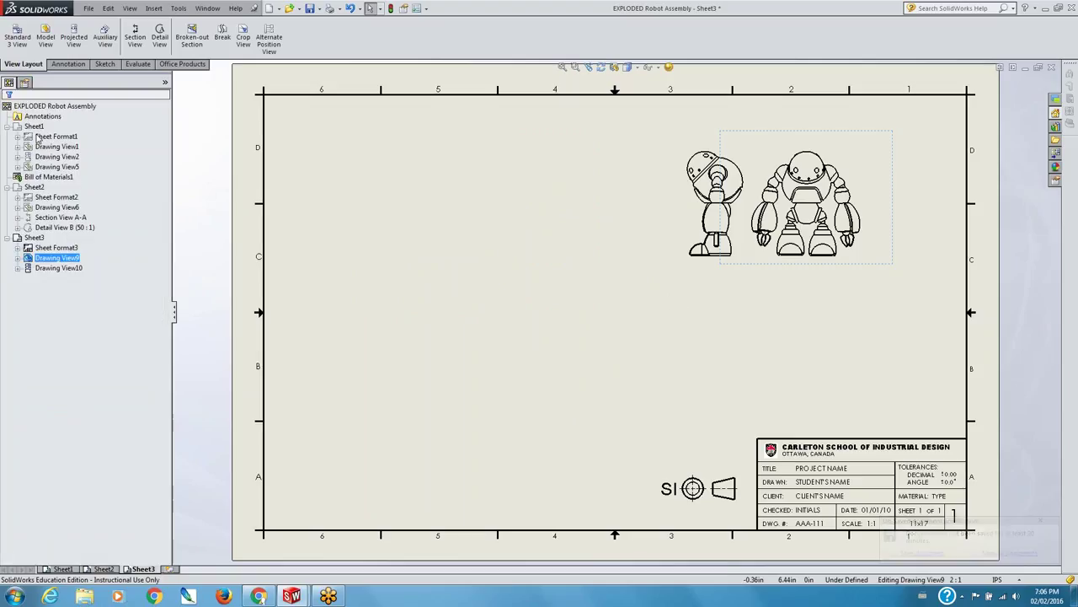
- Open the Robot Assembly model referenced by the front view on Sheet3
{"action": "left_click", "coordinate": [18, 262]}
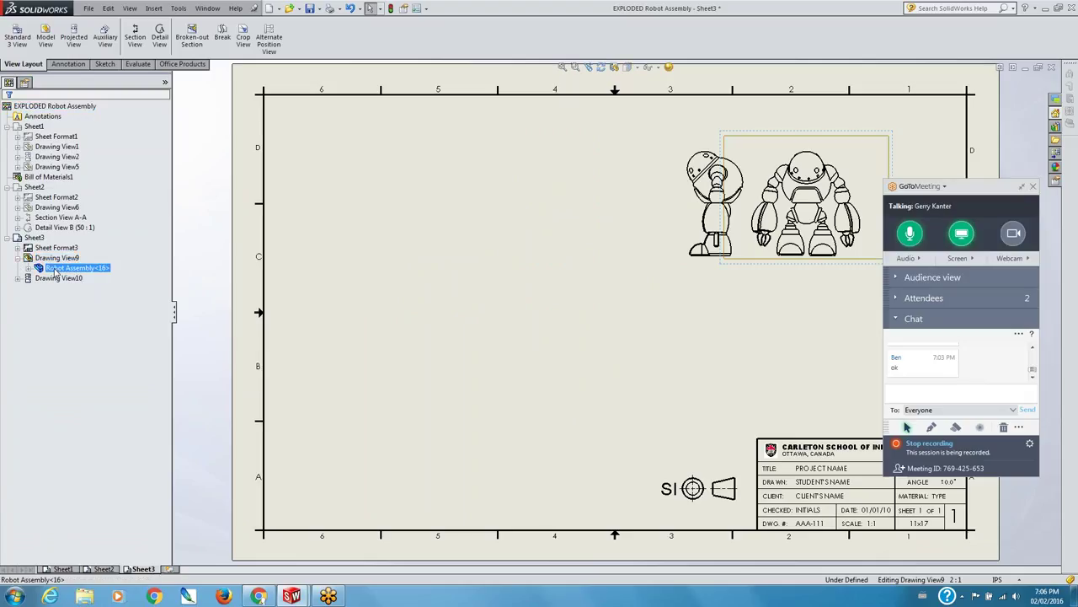
{"action": "right_click", "coordinate": [55, 270]}
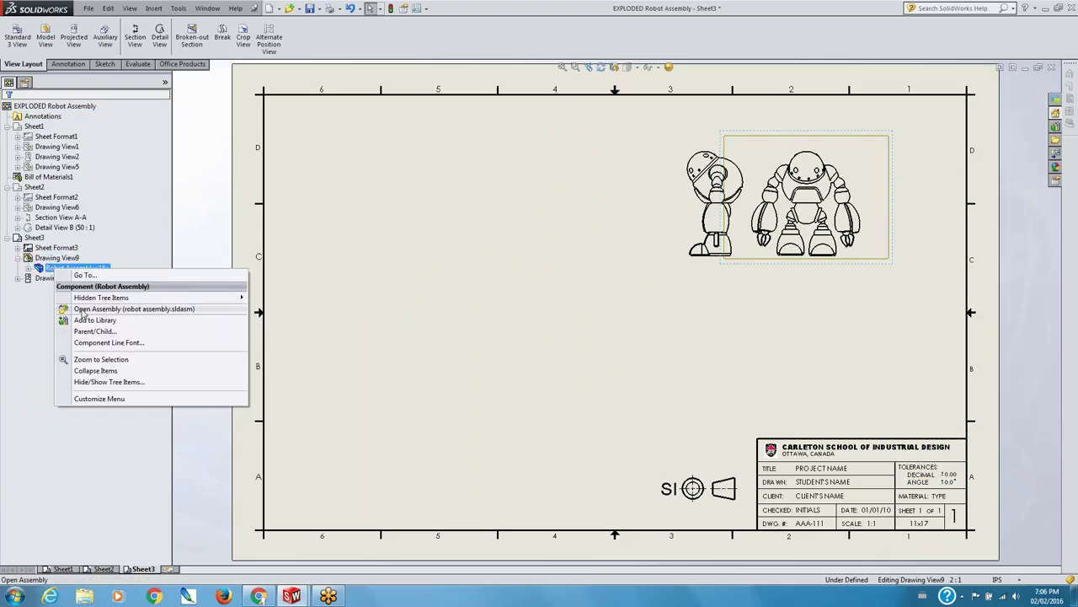
{"action": "left_click", "coordinate": [82, 310]}
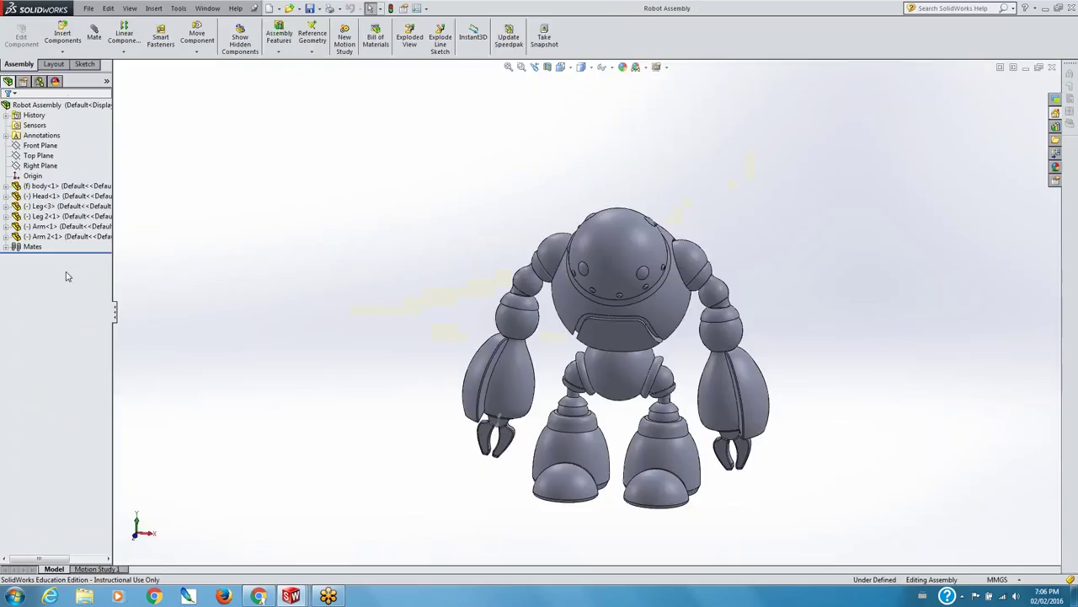
- Display the existing exploded view ExplView1 of the assembly's Default configuration, then collapse the configuration tree
{"action": "left_click", "coordinate": [23, 81]}
{"action": "left_click", "coordinate": [21, 121]}
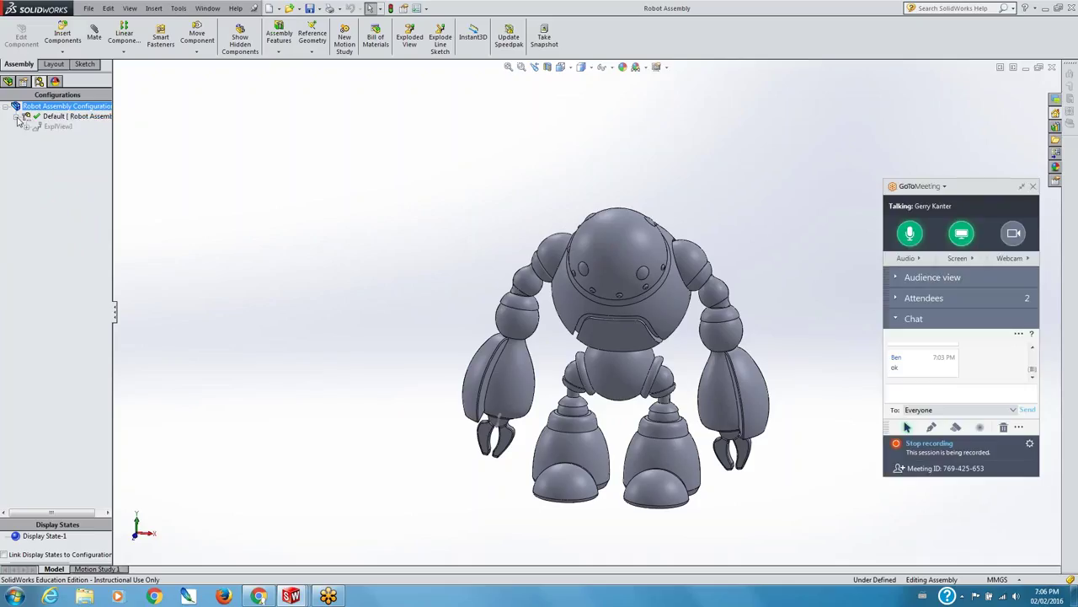
{"action": "double_click", "coordinate": [59, 127]}
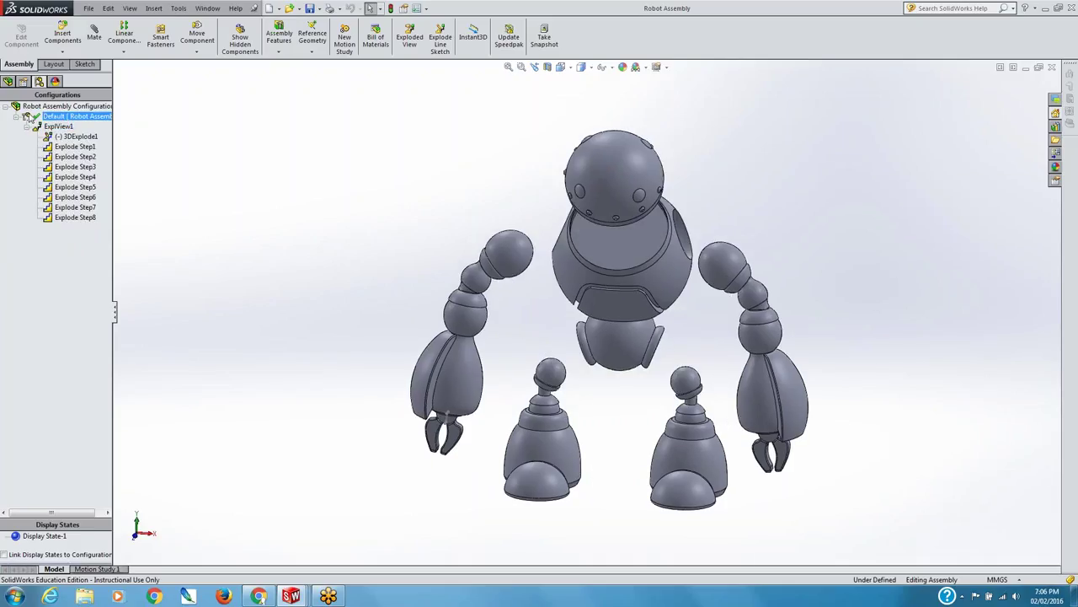
{"action": "left_click", "coordinate": [16, 117]}
{"action": "left_click", "coordinate": [6, 107]}
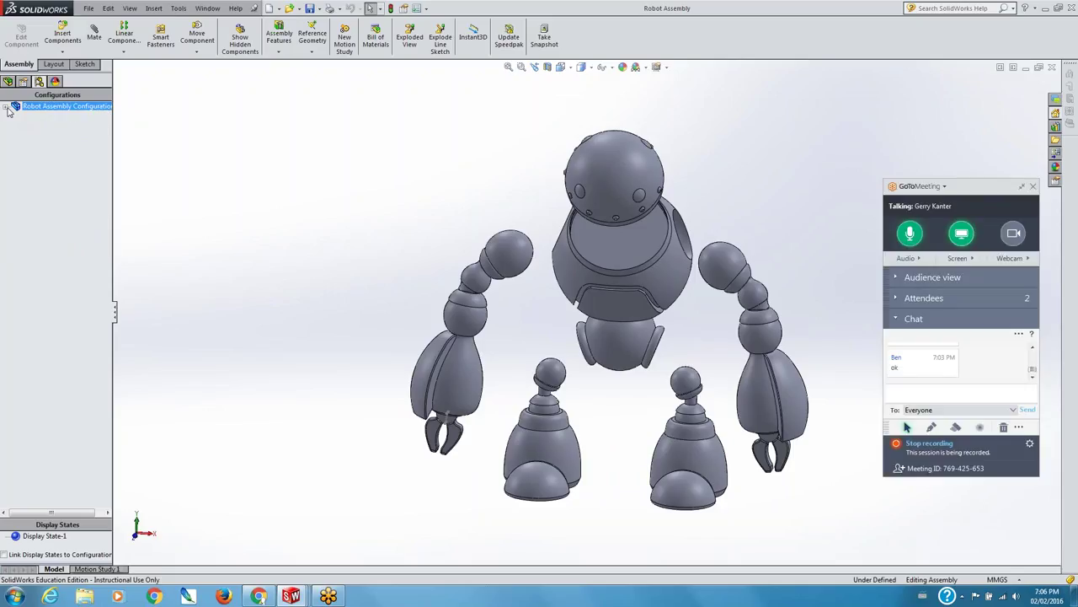
{"action": "left_click", "coordinate": [410, 42]}
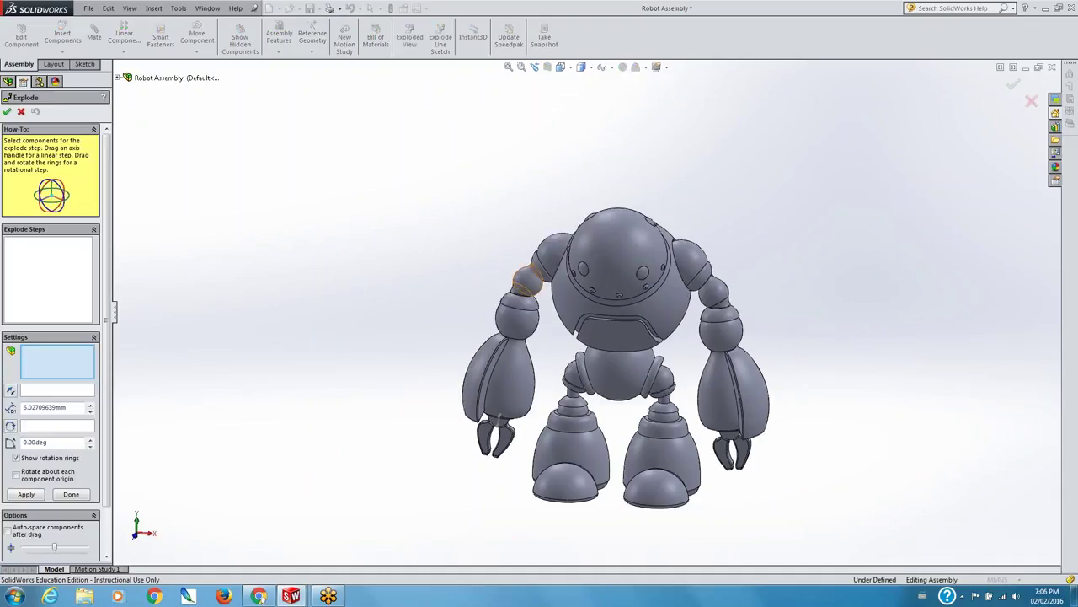
{"action": "middle_click_drag", "start_coordinate": [615, 383], "coordinate": [668, 412]}
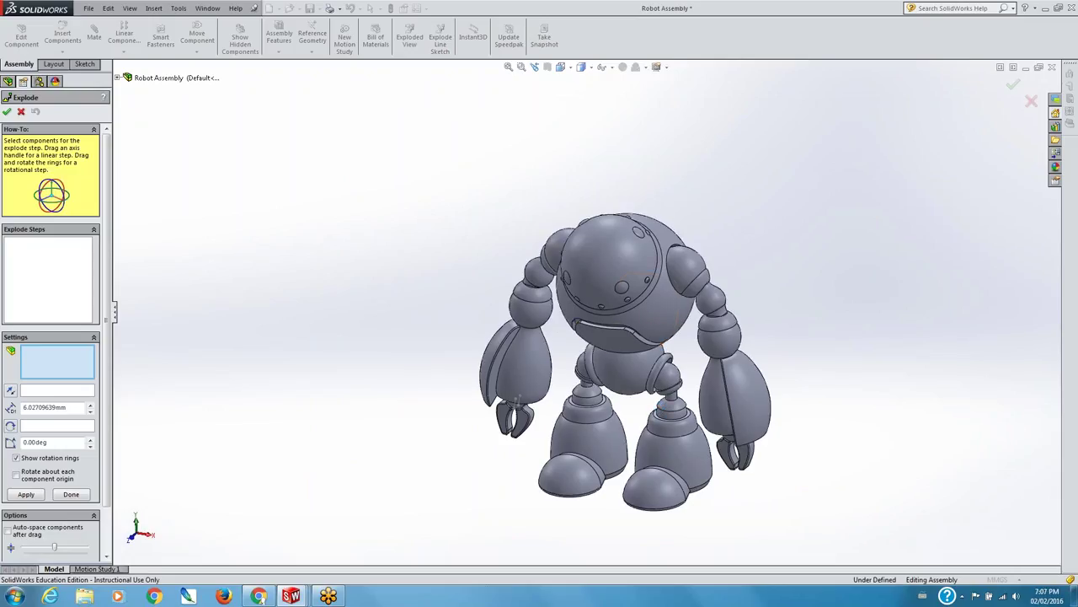
{"action": "left_click", "coordinate": [21, 113]}
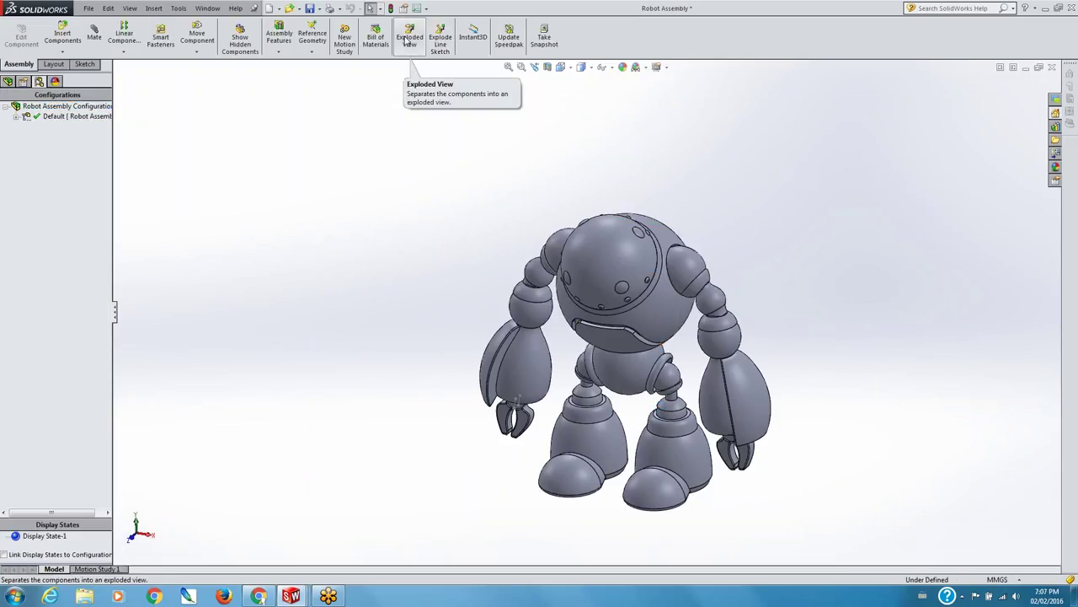
- Start an exploded view and move the robot's head about 5.2 mm up along Y and about 3.7 mm forward along Z
{"action": "left_click", "coordinate": [408, 41]}
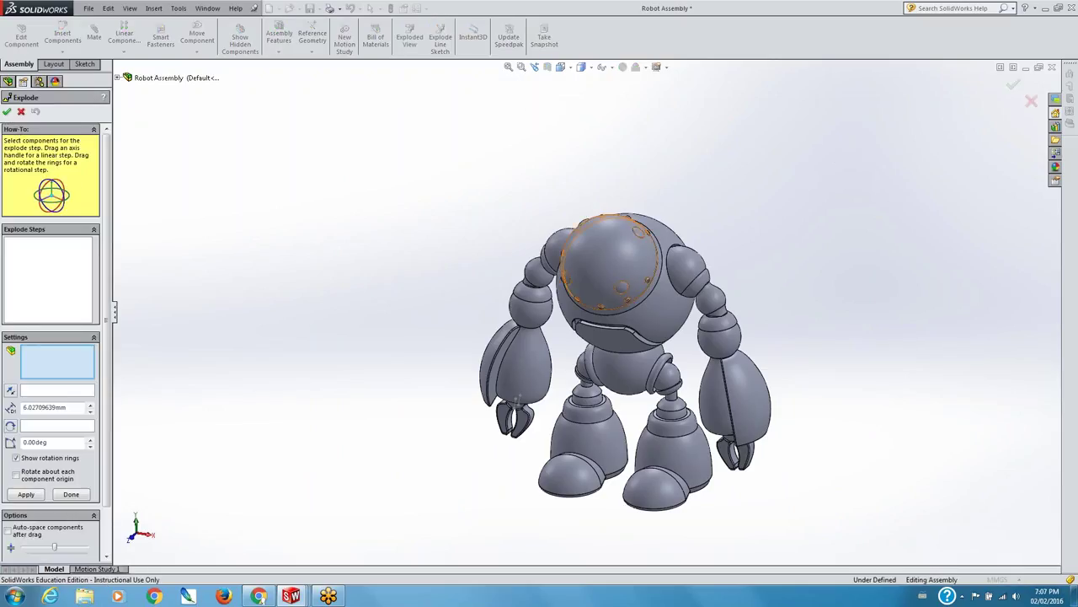
{"action": "left_click", "coordinate": [602, 246]}
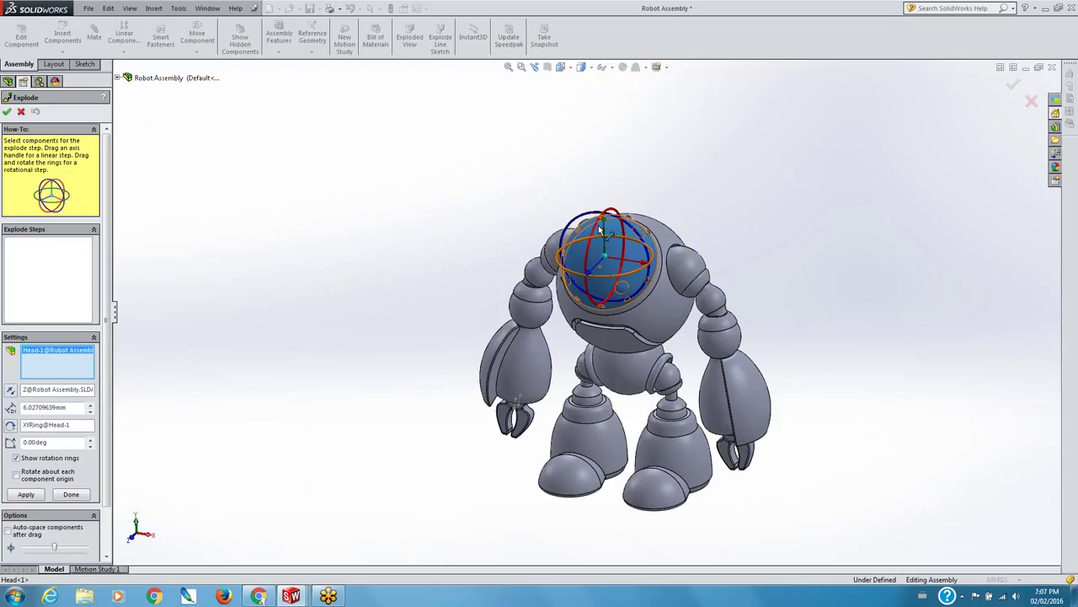
{"action": "middle_click_drag", "start_coordinate": [602, 246], "coordinate": [674, 388]}
{"action": "middle_click_drag", "start_coordinate": [821, 270], "coordinate": [758, 278]}
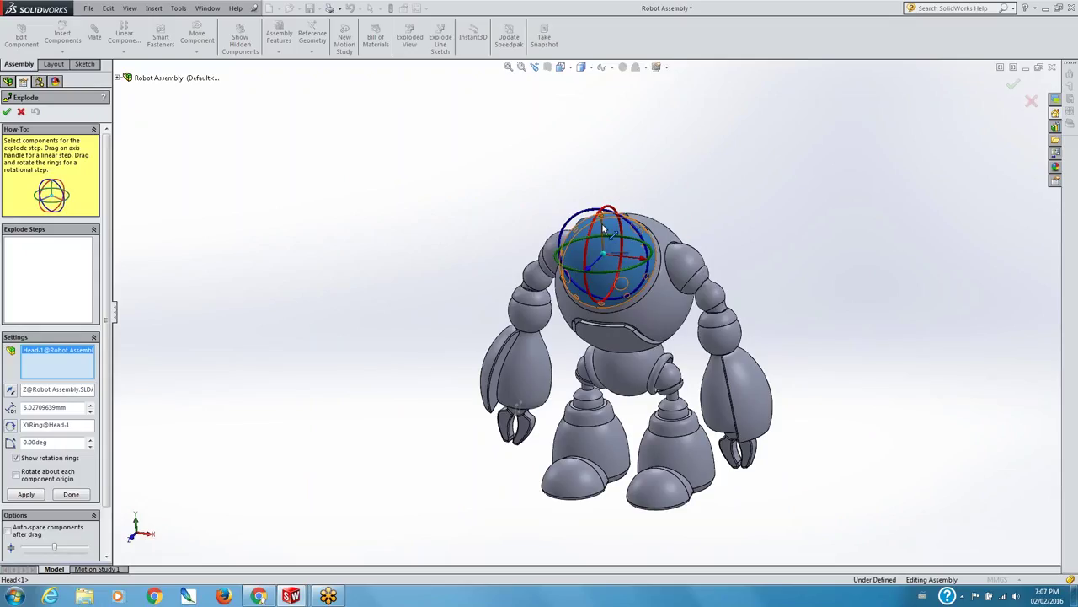
{"action": "left_click_drag", "start_coordinate": [602, 218], "coordinate": [600, 172]}
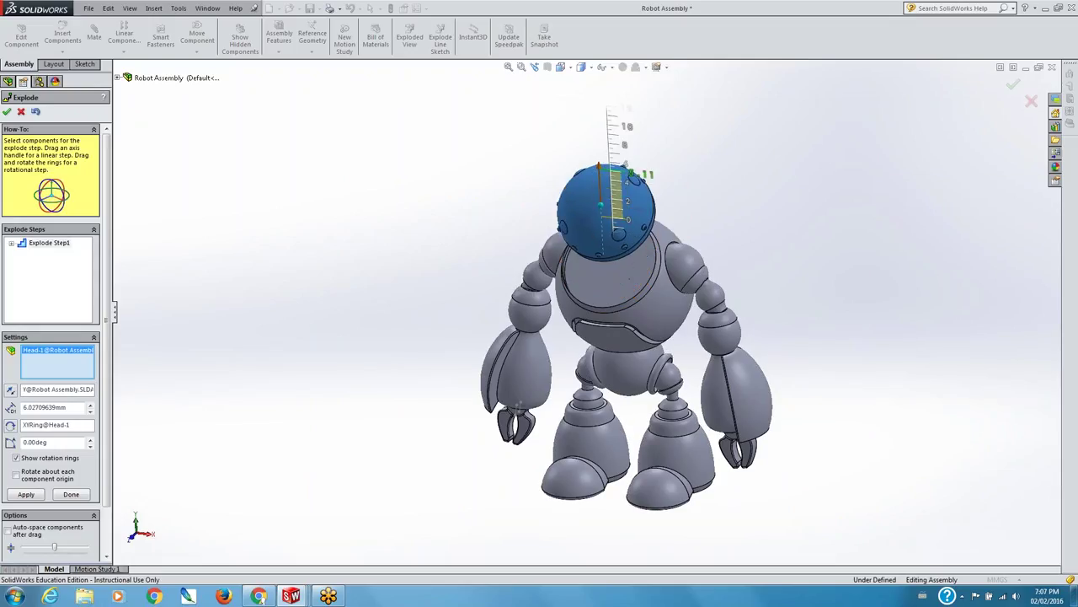
{"action": "left_click", "coordinate": [630, 224]}
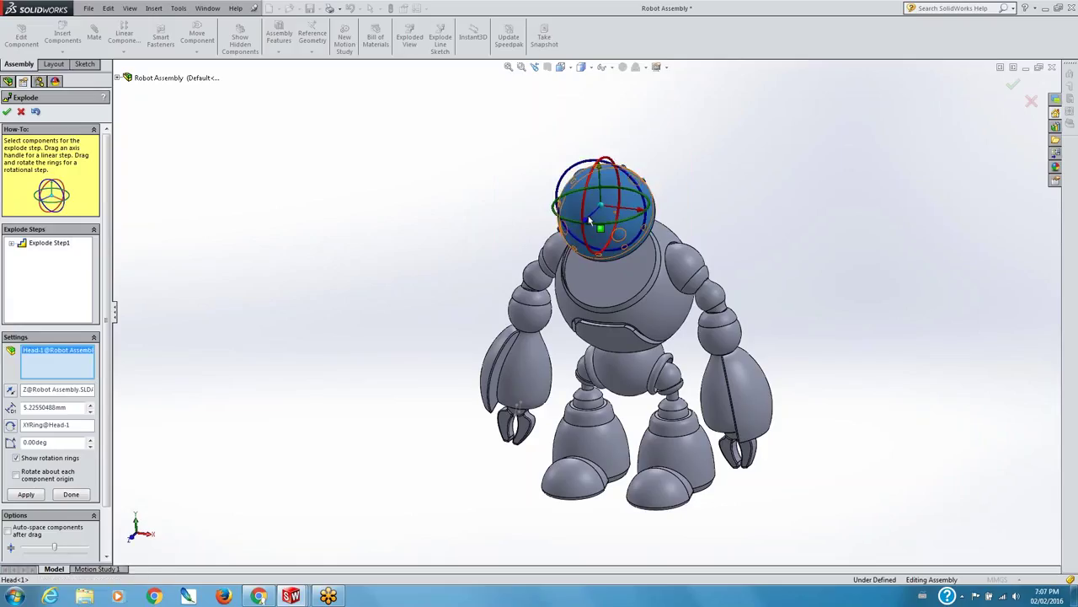
{"action": "left_click_drag", "start_coordinate": [587, 222], "coordinate": [594, 239]}
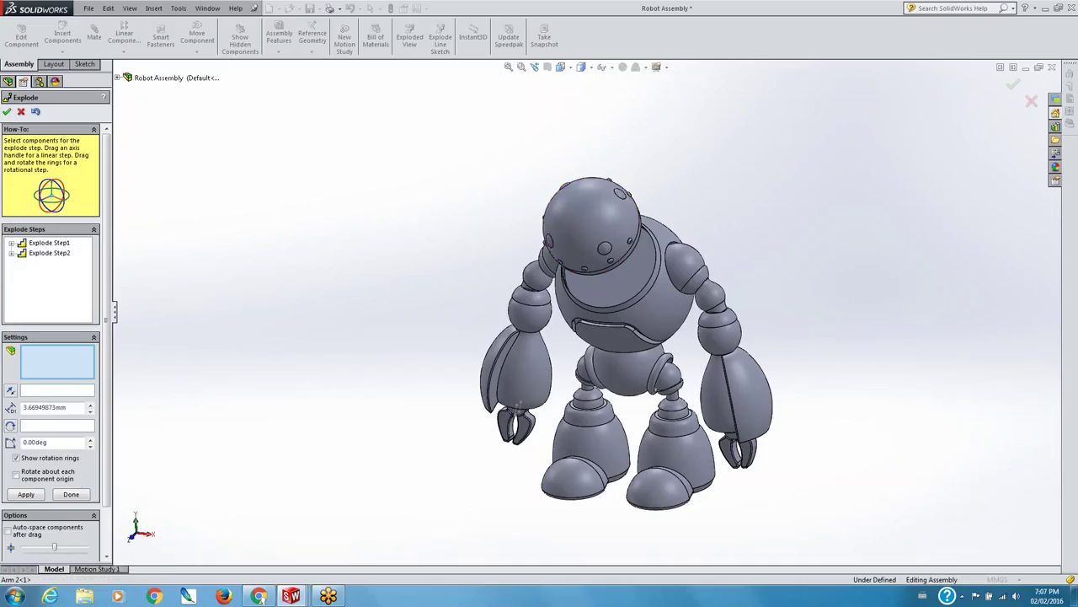
- Move the robot's two arms outward from the torso along X as separate explode steps, the second by about 5.8 mm
{"action": "left_click", "coordinate": [748, 362]}
{"action": "left_click_drag", "start_coordinate": [748, 362], "coordinate": [796, 362]}
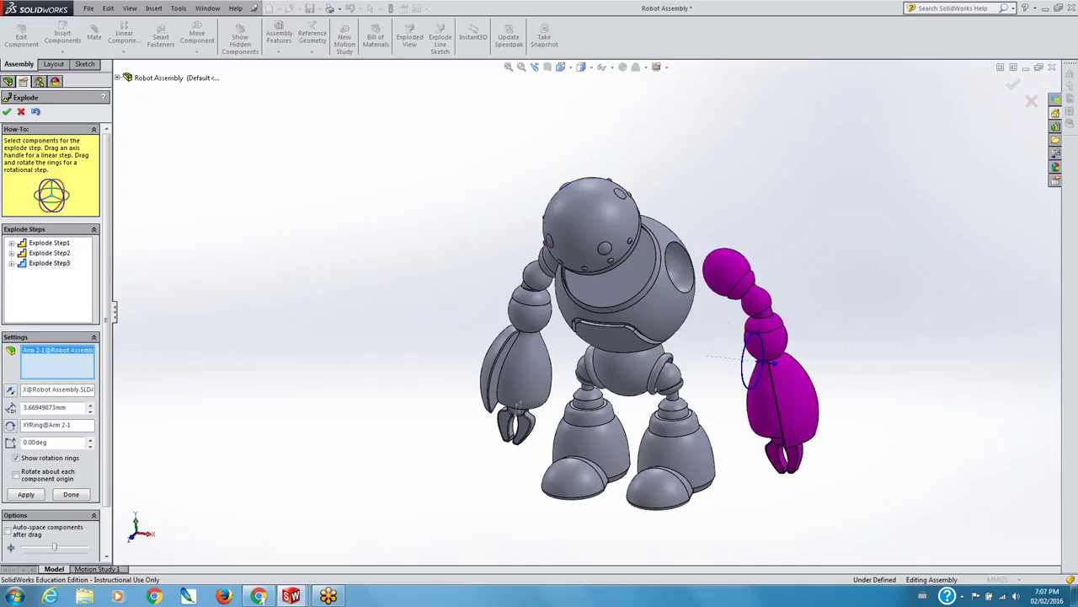
{"action": "left_click", "coordinate": [544, 383]}
{"action": "left_click_drag", "start_coordinate": [587, 345], "coordinate": [505, 329]}
- Move Leg 2 about 3.0 mm and the other leg about 4.0 mm outward along X, and finish the exploded view
{"action": "left_click", "coordinate": [699, 461]}
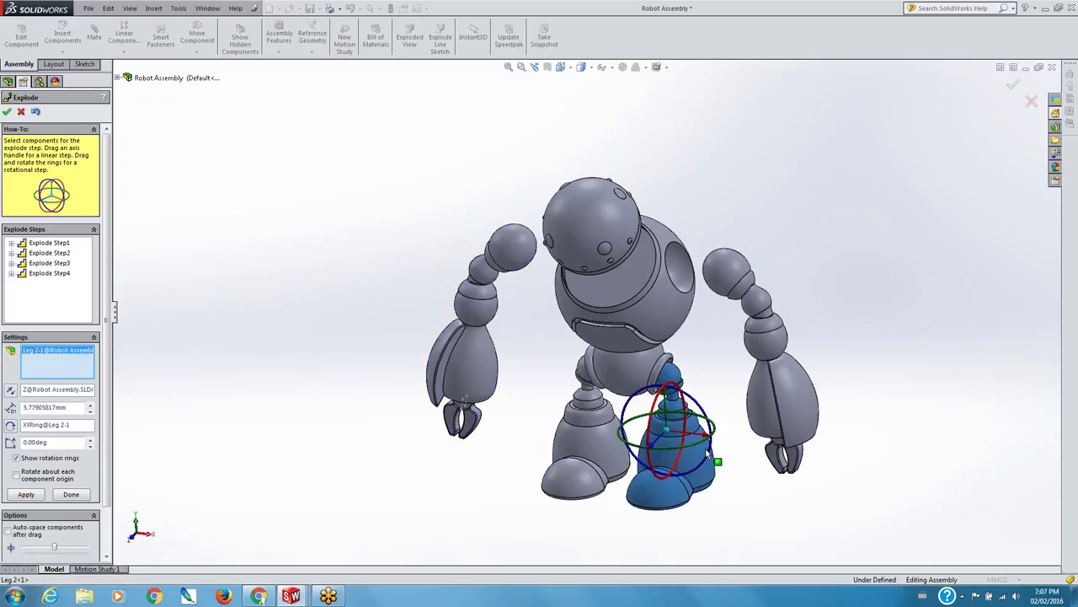
{"action": "left_click_drag", "start_coordinate": [717, 440], "coordinate": [738, 439]}
{"action": "left_click", "coordinate": [585, 438]}
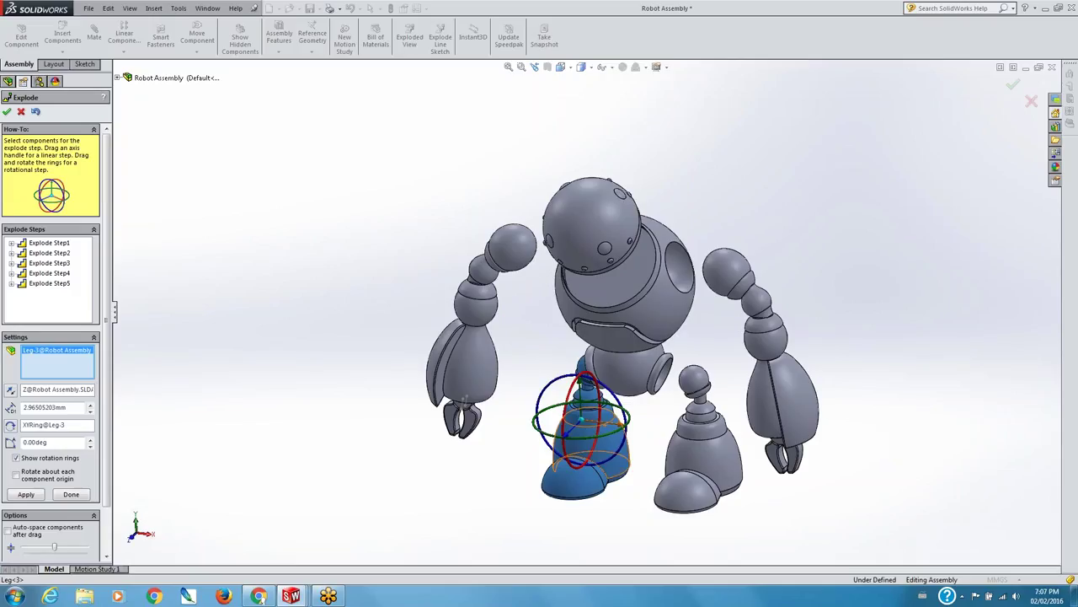
{"action": "left_click_drag", "start_coordinate": [628, 431], "coordinate": [591, 427]}
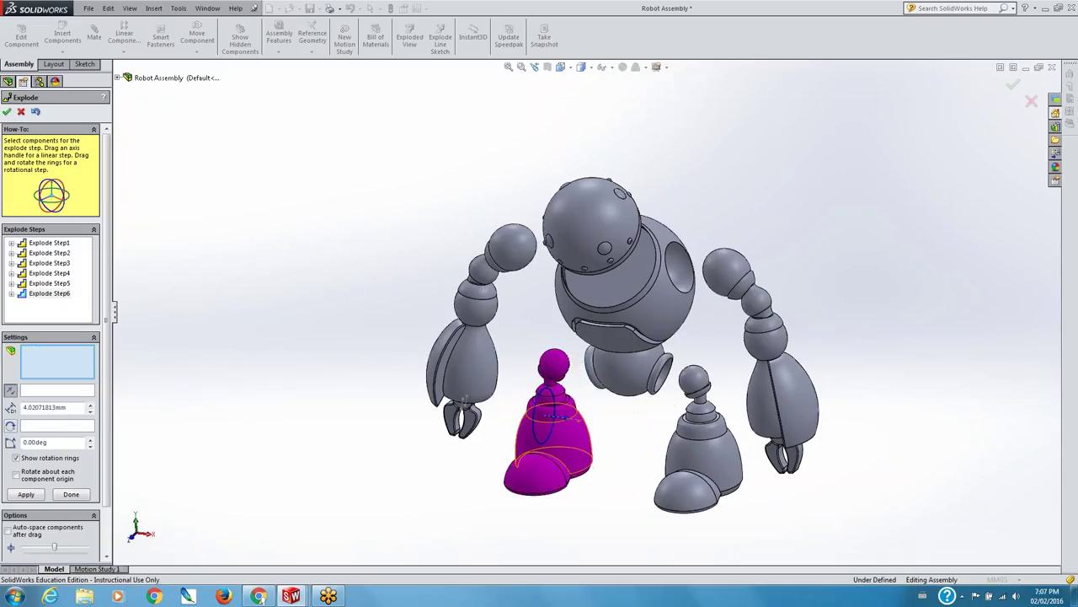
{"action": "middle_click_drag", "start_coordinate": [402, 265], "coordinate": [707, 181]}
{"action": "mouse_move", "coordinate": [432, 171]}
{"action": "middle_mouse_down"}
{"action": "mouse_move", "coordinate": [447, 155]}
{"action": "mouse_move", "coordinate": [476, 179]}
{"action": "mouse_move", "coordinate": [725, 202]}
{"action": "middle_mouse_up"}
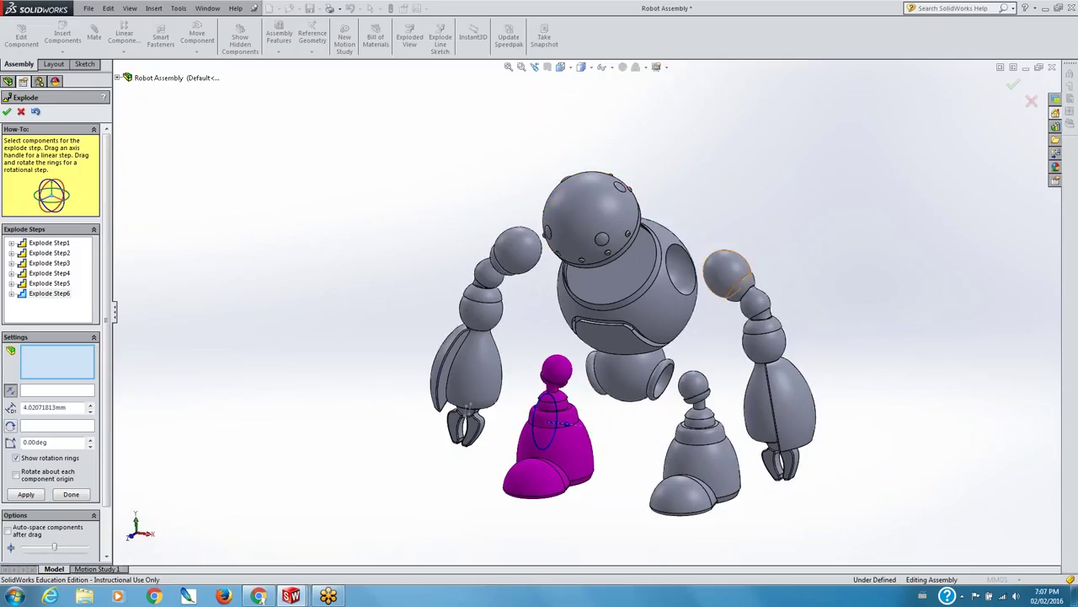
{"action": "left_click", "coordinate": [8, 112]}
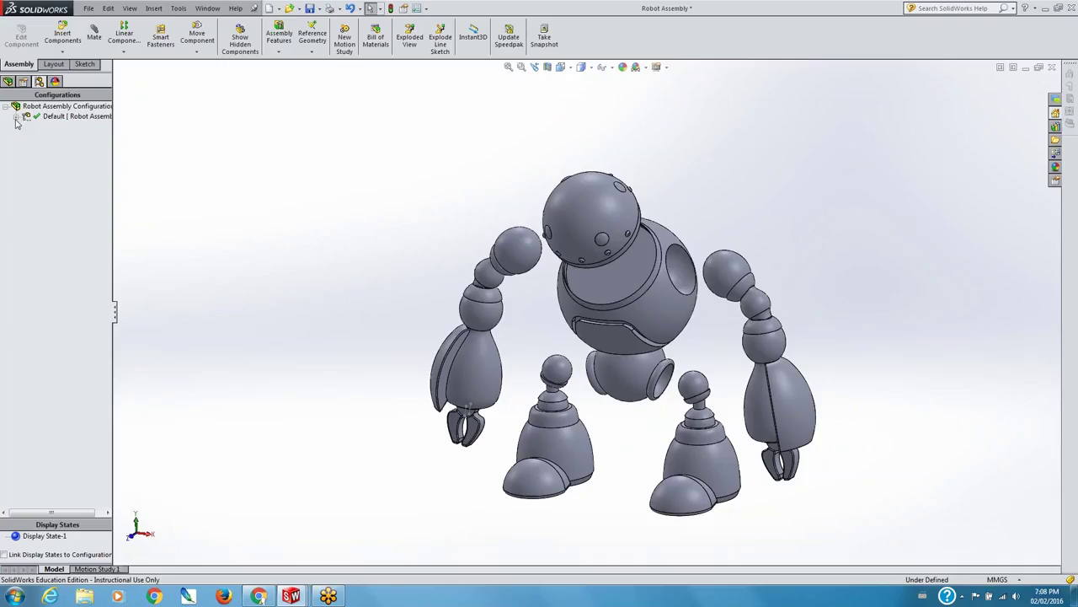
- Locate ExplView2 under the Default configuration, then collapse the assembly by starting a new exploded view and closing it without any explode steps
{"action": "left_click", "coordinate": [16, 118]}
{"action": "left_click", "coordinate": [59, 136]}
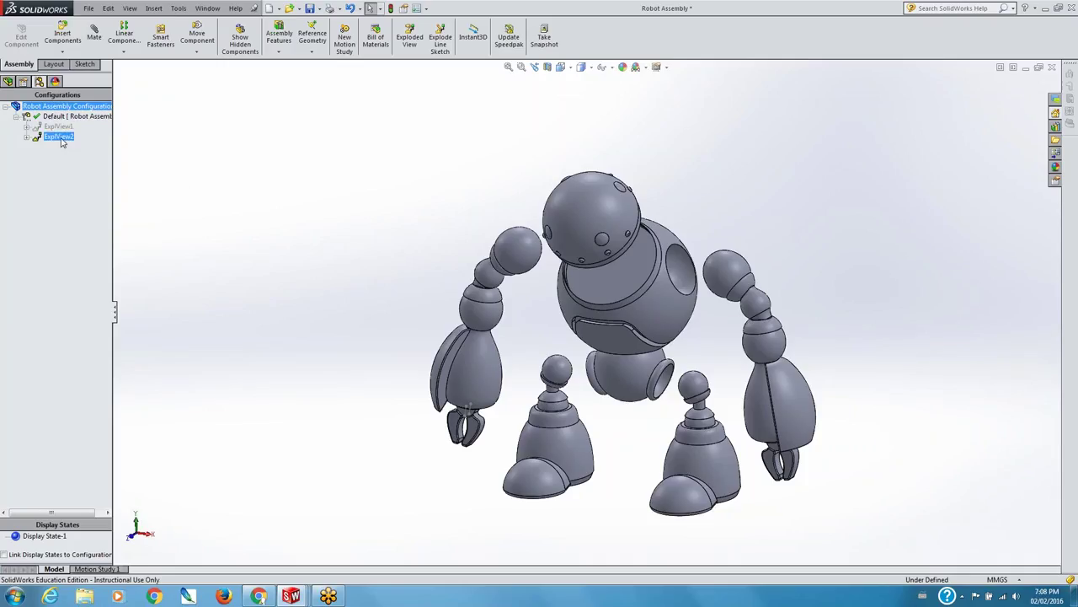
{"action": "left_click", "coordinate": [340, 148]}
{"action": "left_click", "coordinate": [405, 50]}
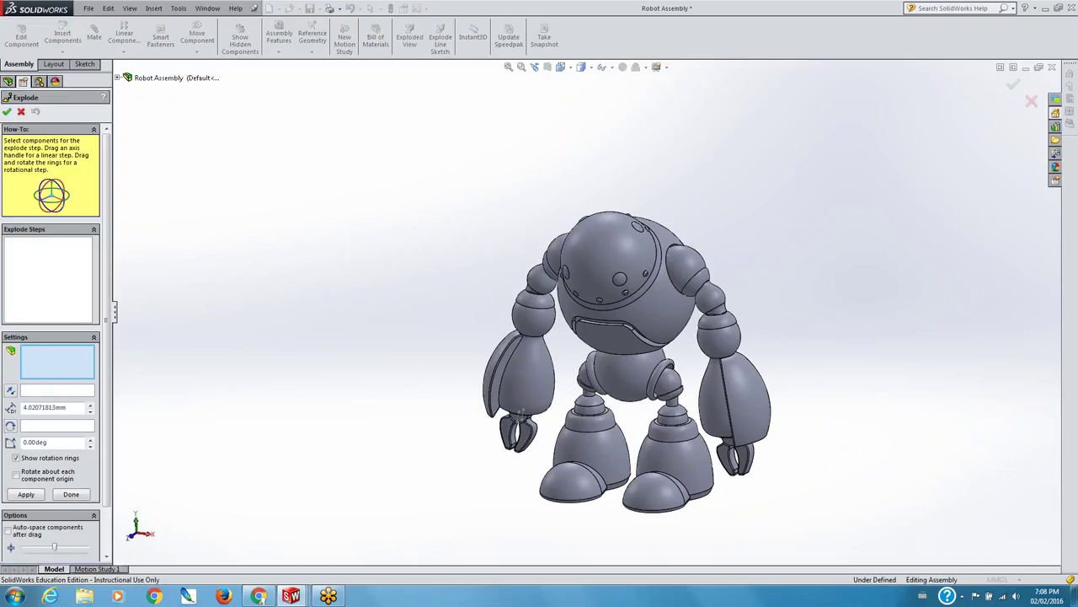
{"action": "left_click", "coordinate": [7, 111]}
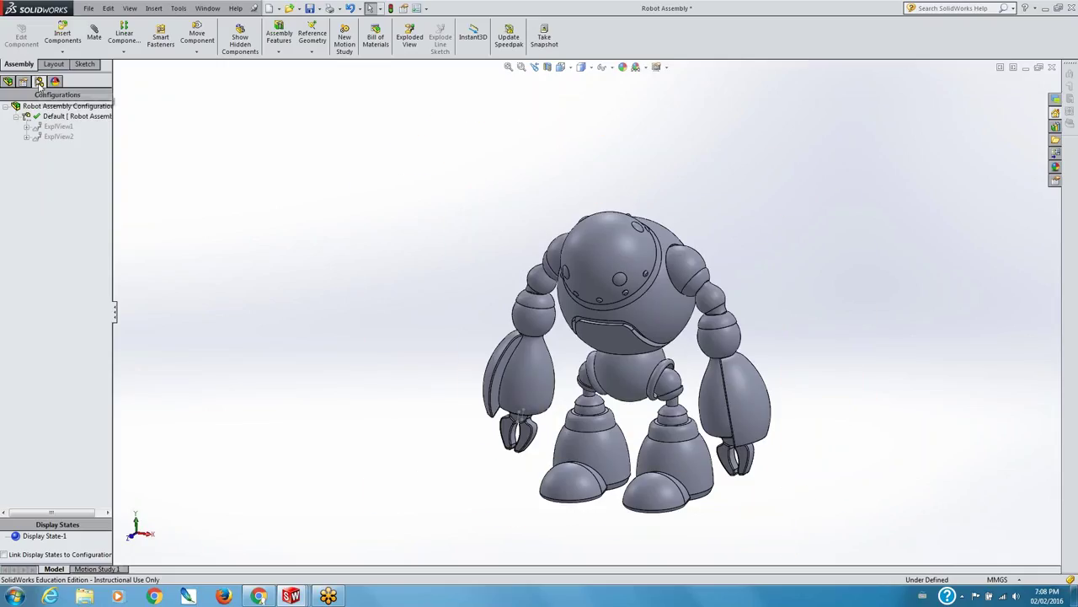
- Explode the assembly using ExplView2, then return it to the collapsed state
{"action": "left_click", "coordinate": [56, 137]}
{"action": "right_click", "coordinate": [54, 140]}
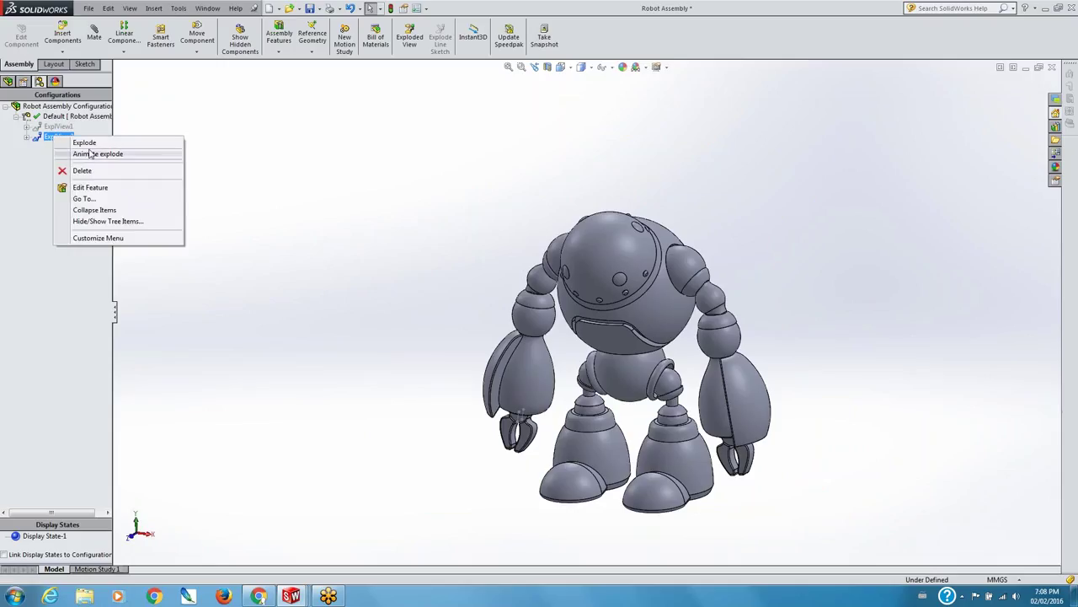
{"action": "left_click", "coordinate": [84, 143]}
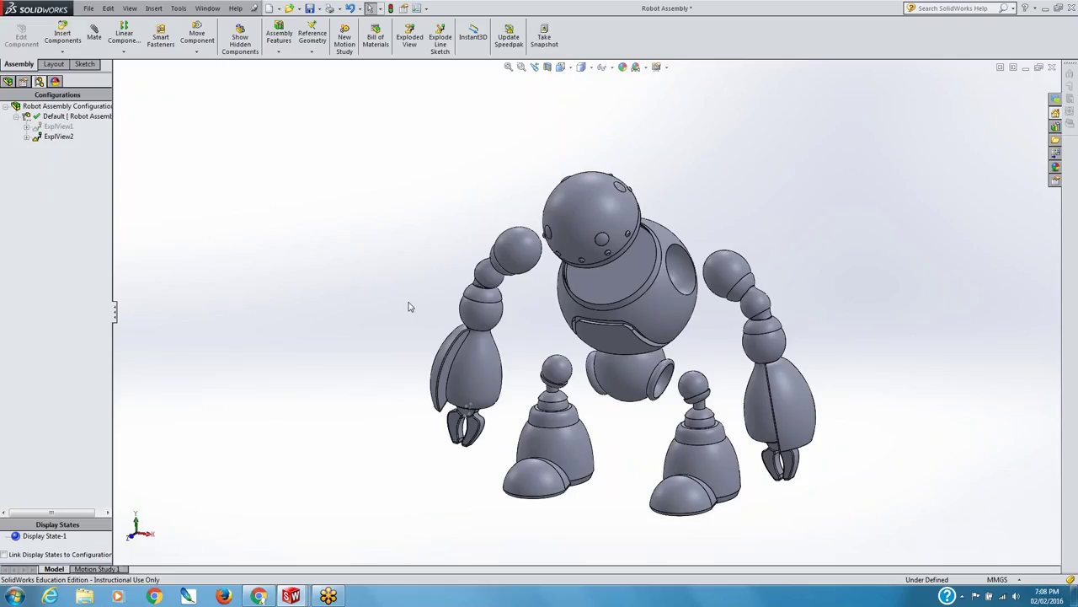
{"action": "left_click", "coordinate": [409, 41]}
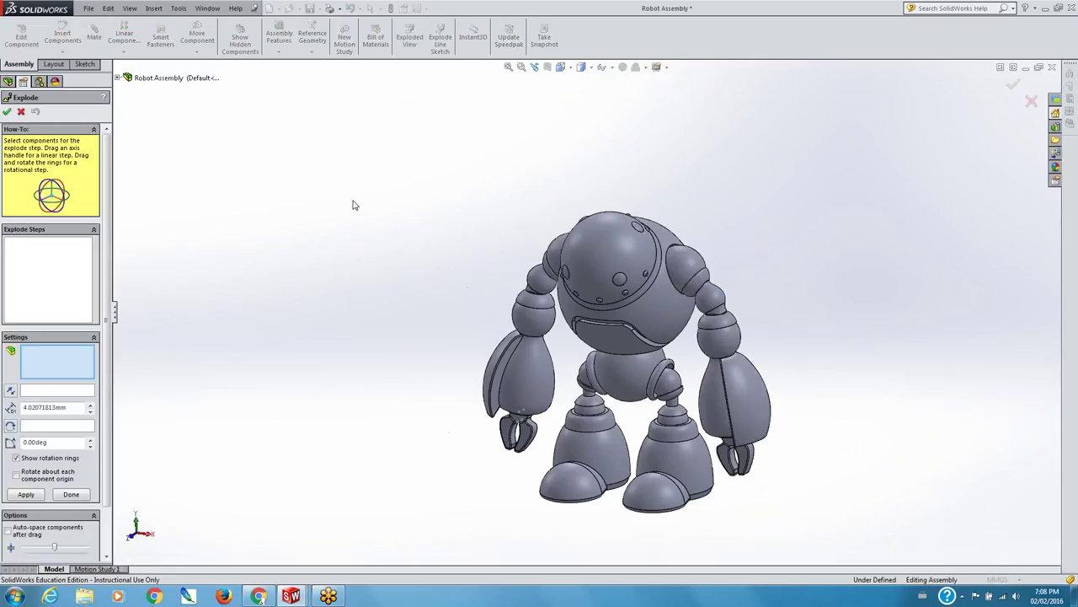
{"action": "left_click", "coordinate": [7, 112]}
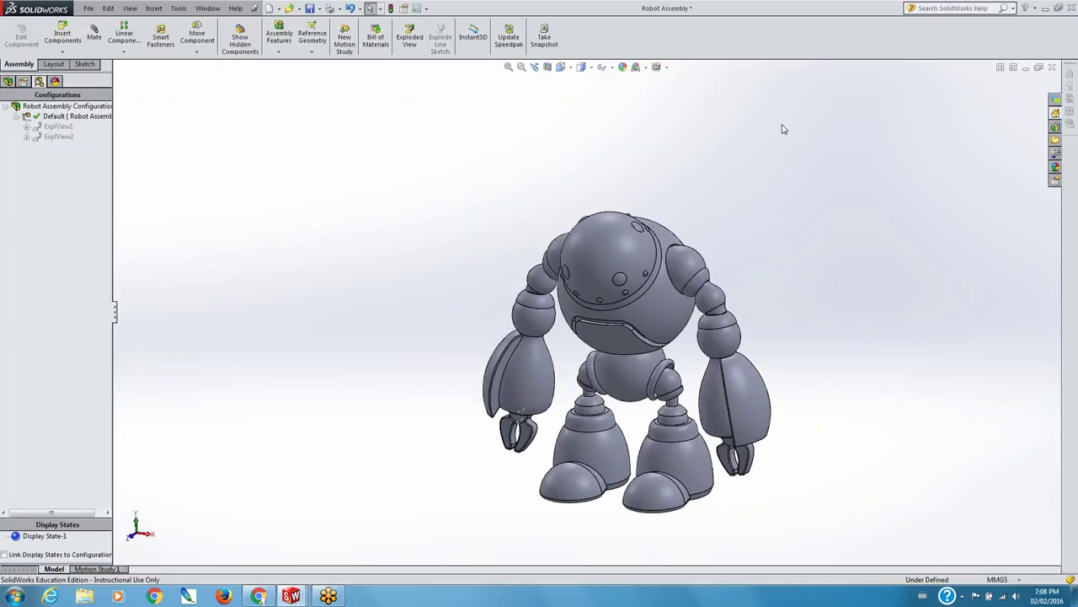
- Minimize the assembly window and return to Sheet3 of the EXPLODED Robot Assembly drawing
{"action": "left_click", "coordinate": [1027, 73]}
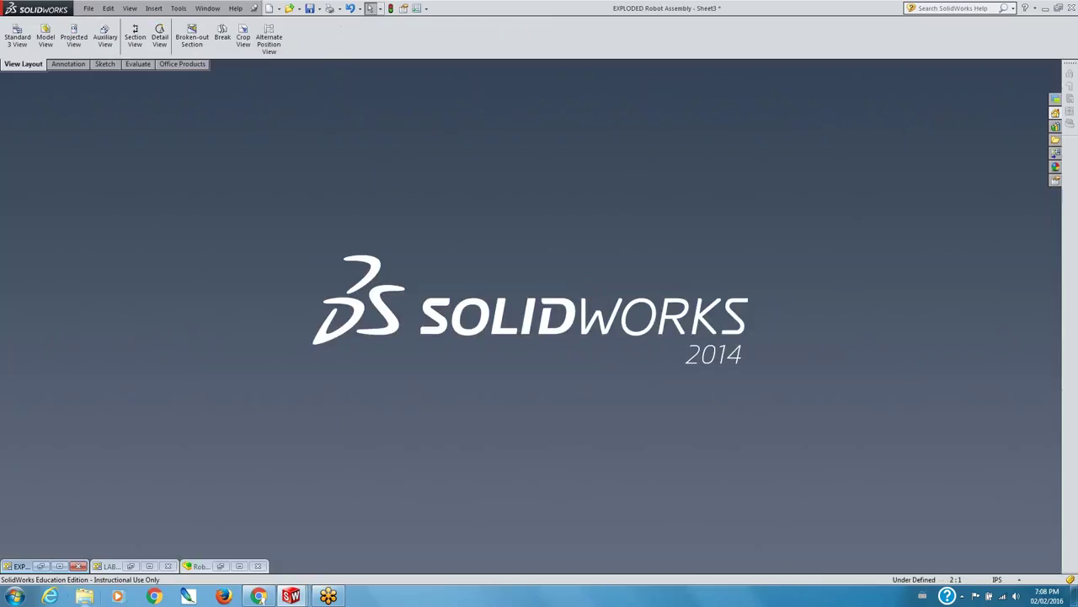
{"action": "left_click", "coordinate": [21, 567]}
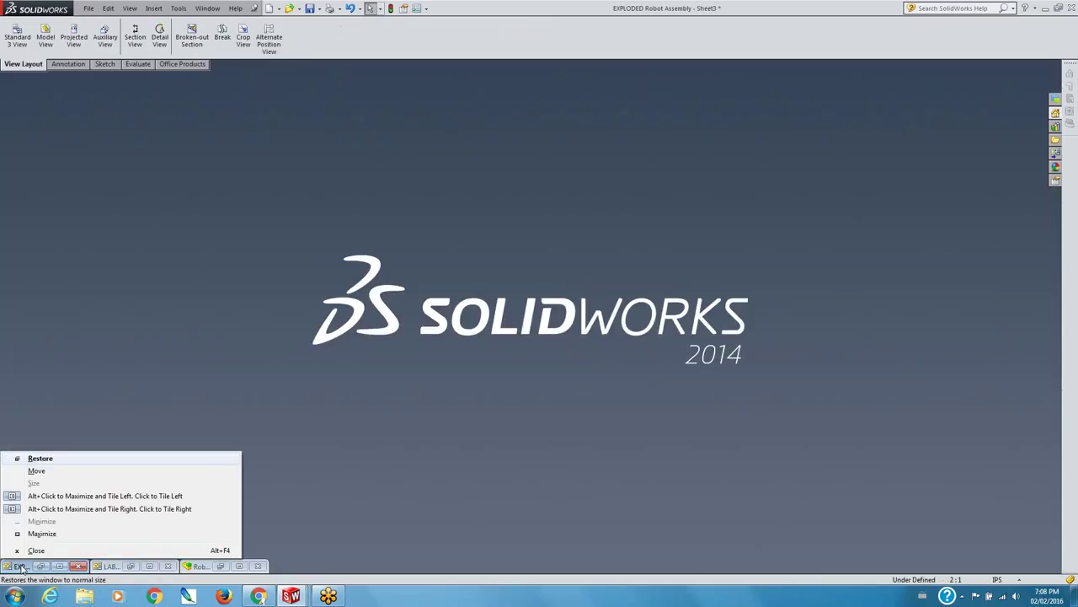
{"action": "double_click", "coordinate": [19, 568]}
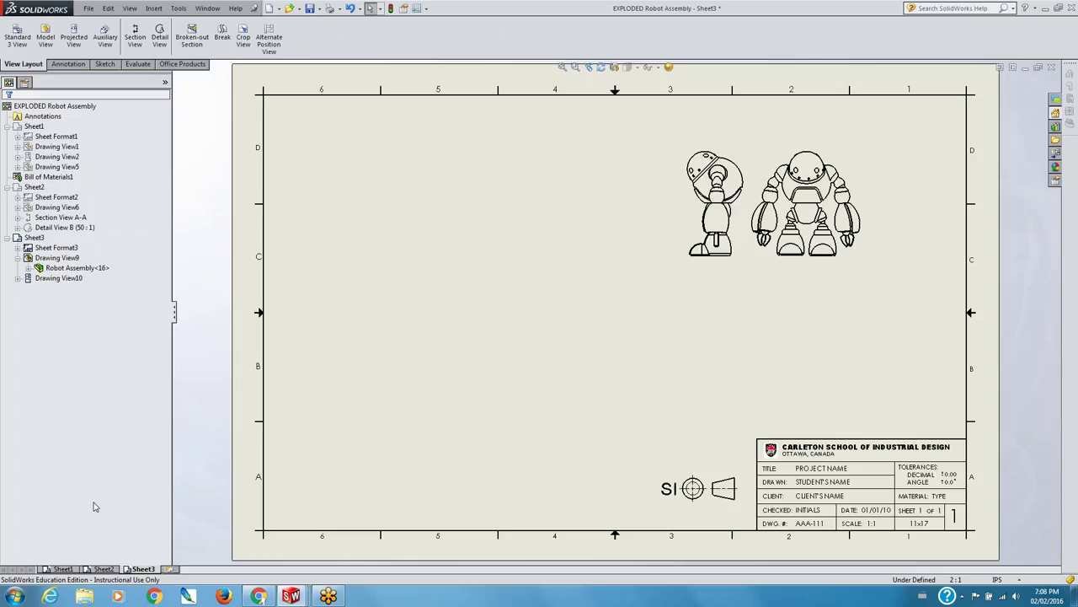
- Start a model view from the Robot Assembly file in the Robot (EM) folder
{"action": "left_click", "coordinate": [45, 38]}
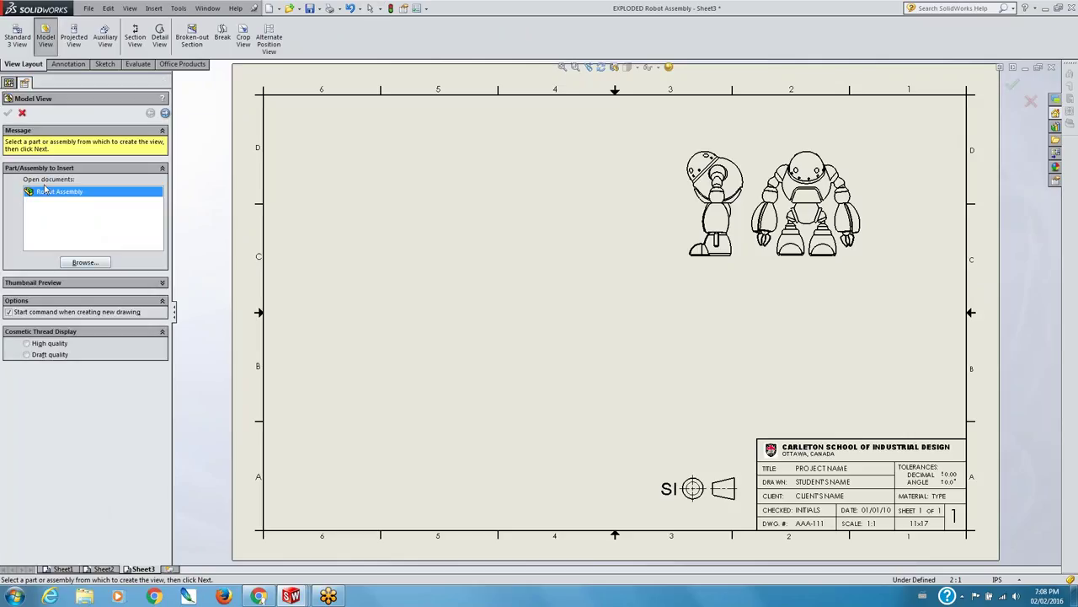
{"action": "left_click", "coordinate": [81, 264]}
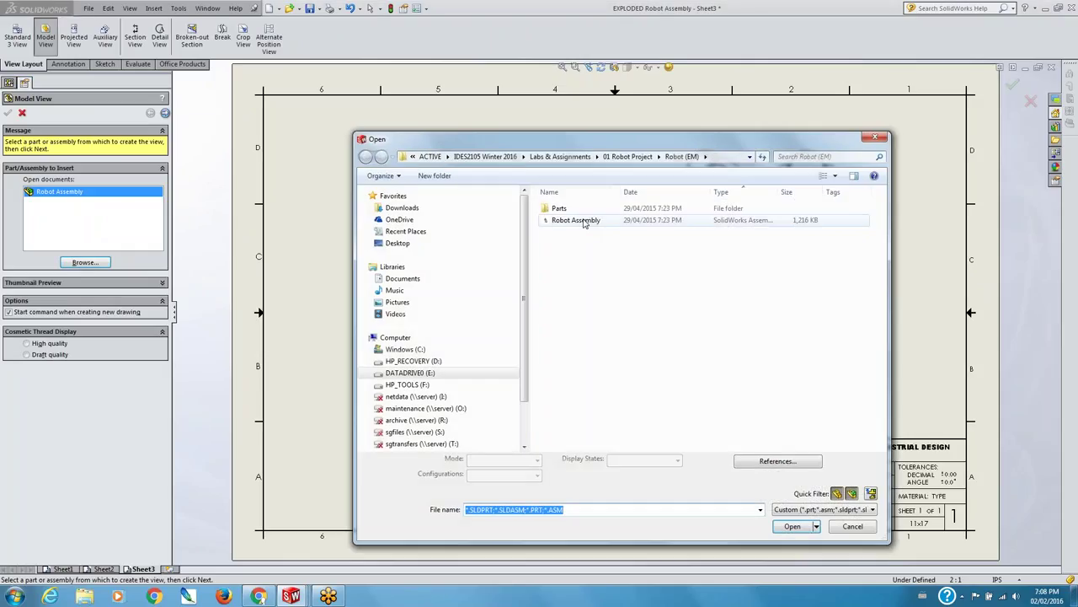
{"action": "left_click", "coordinate": [575, 220]}
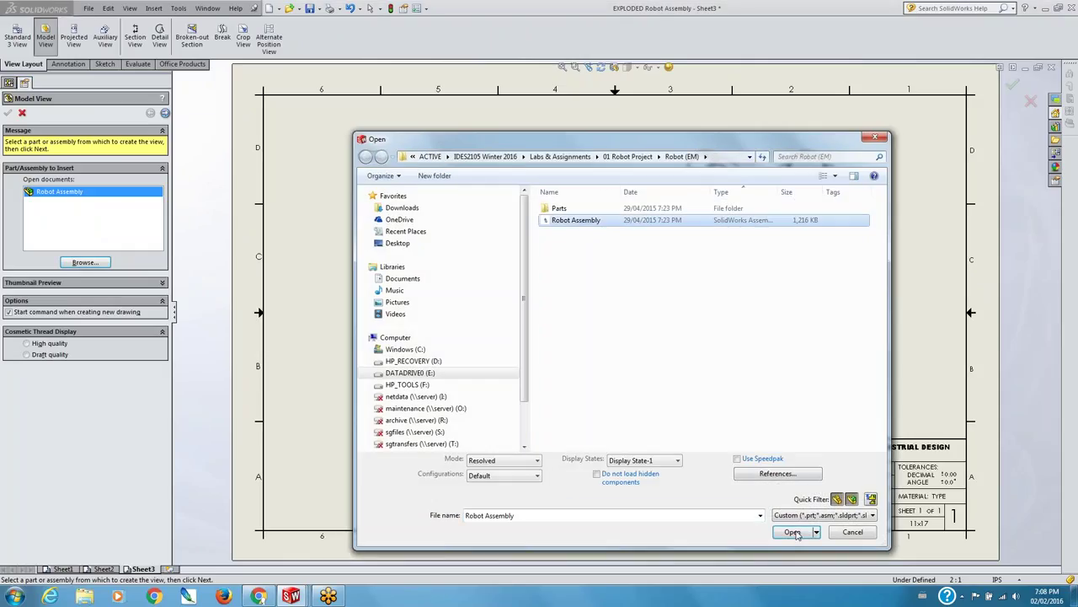
{"action": "left_click", "coordinate": [792, 531]}
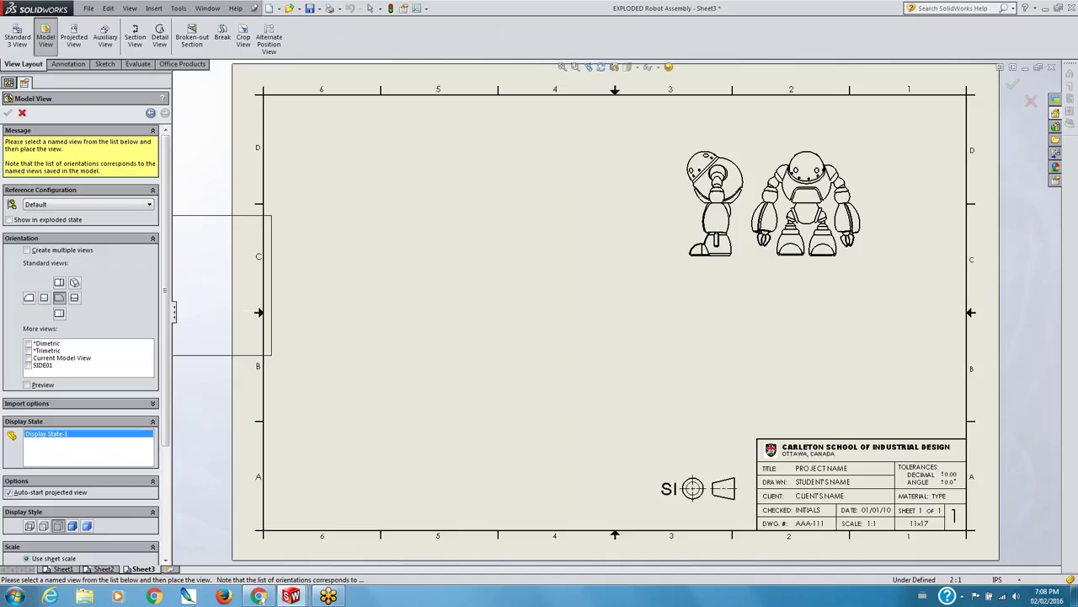
- Place a front view of the Default configuration in exploded state ExplView2 on the left half of Sheet3, and finish placing views
{"action": "left_click", "coordinate": [70, 205]}
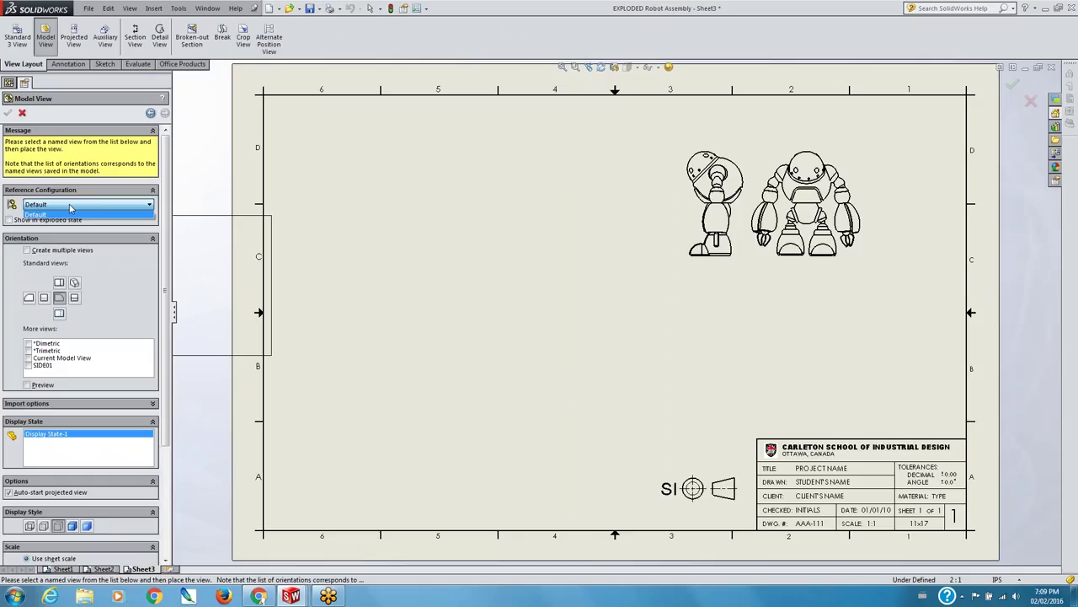
{"action": "left_click", "coordinate": [67, 213]}
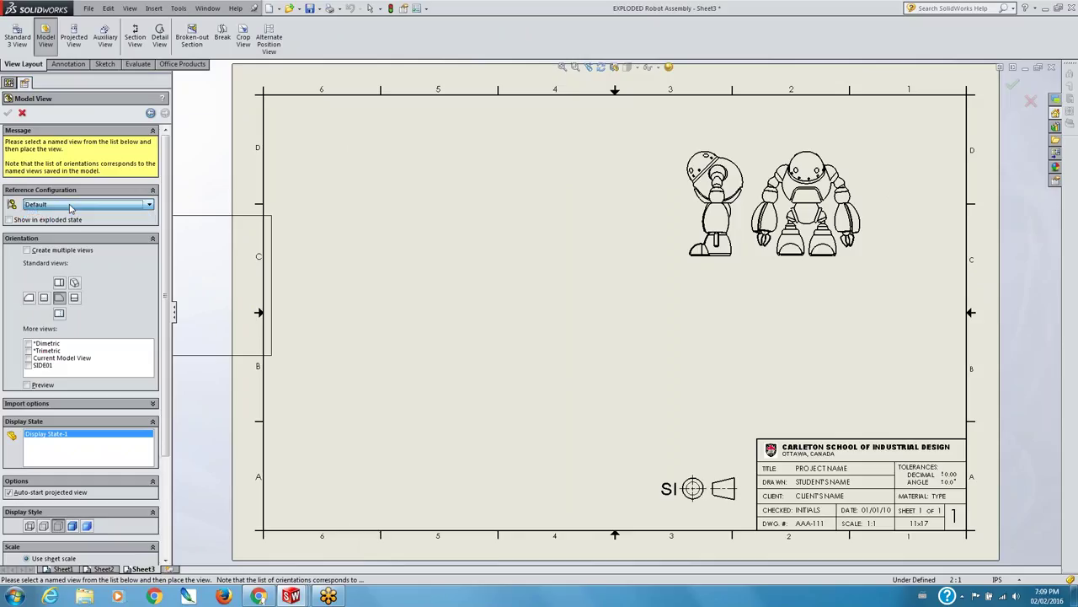
{"action": "left_click", "coordinate": [8, 220]}
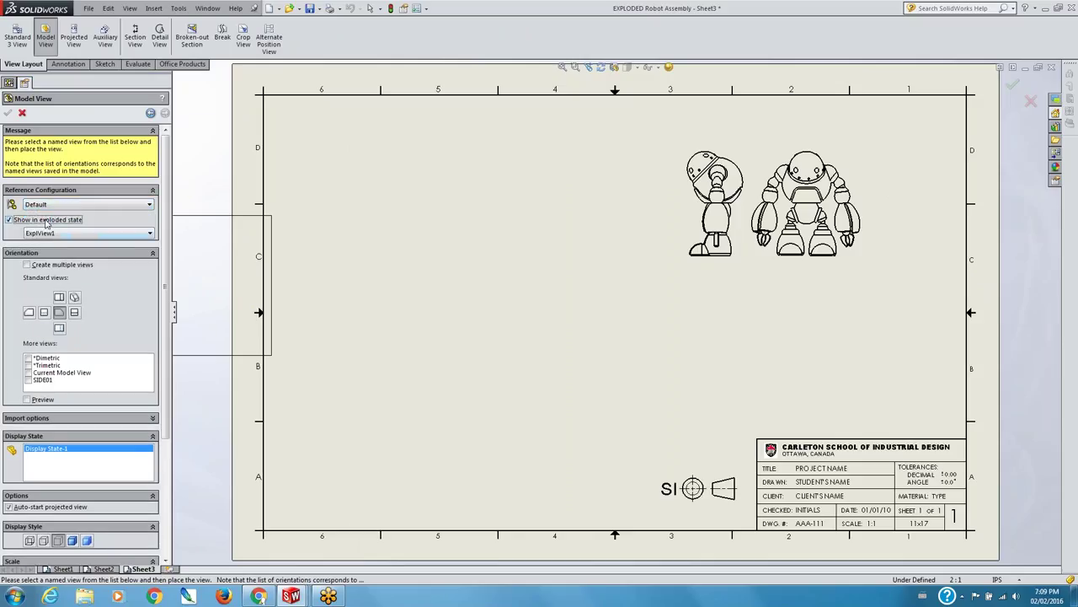
{"action": "left_click", "coordinate": [63, 236]}
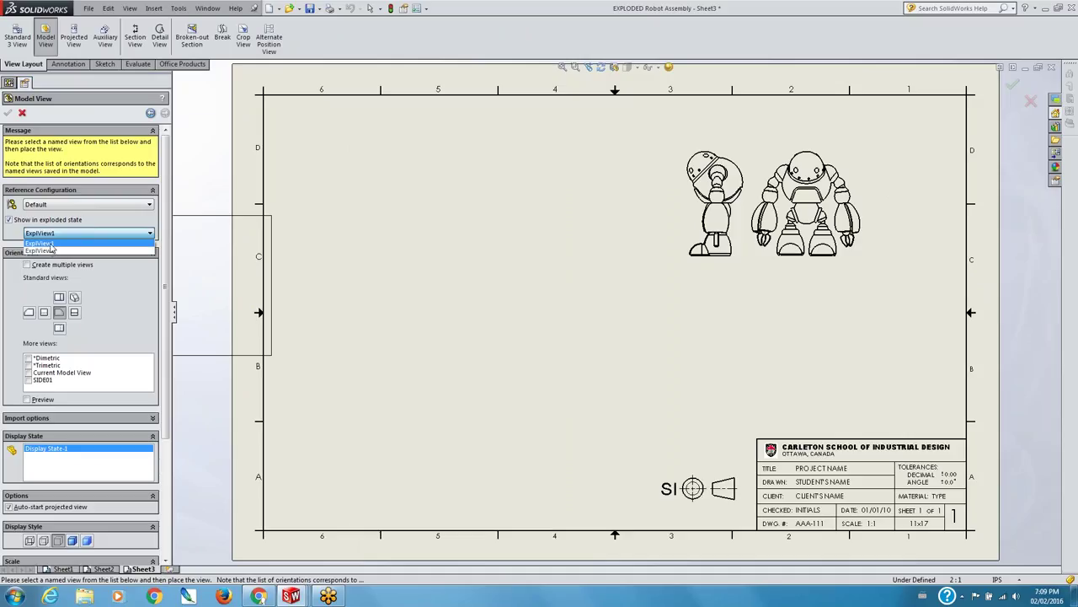
{"action": "left_click", "coordinate": [49, 250]}
{"action": "left_click", "coordinate": [478, 296]}
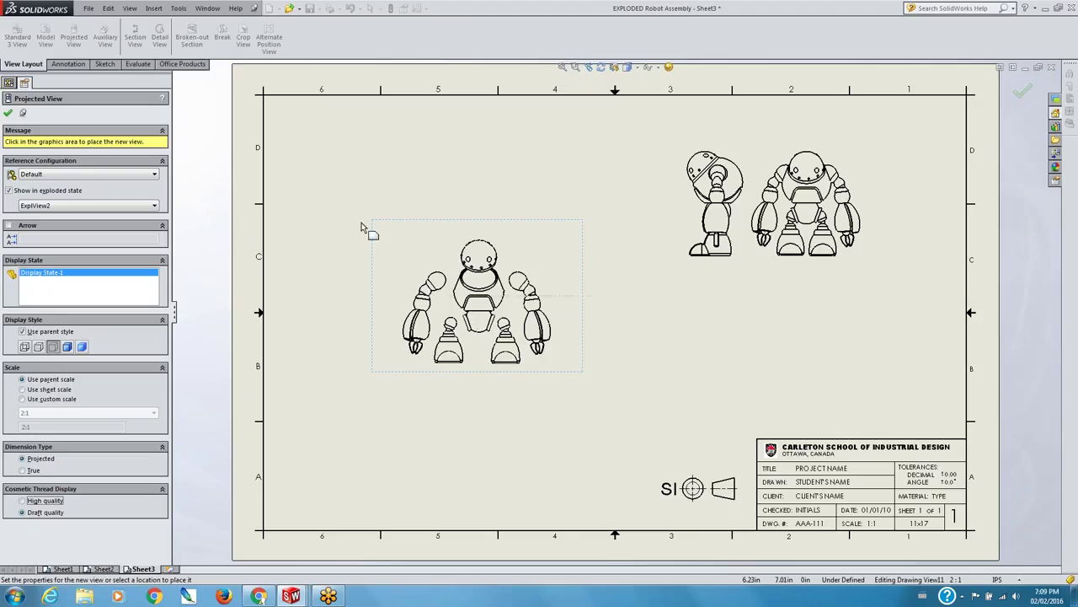
{"action": "left_click", "coordinate": [350, 303]}
{"action": "left_click", "coordinate": [7, 114]}
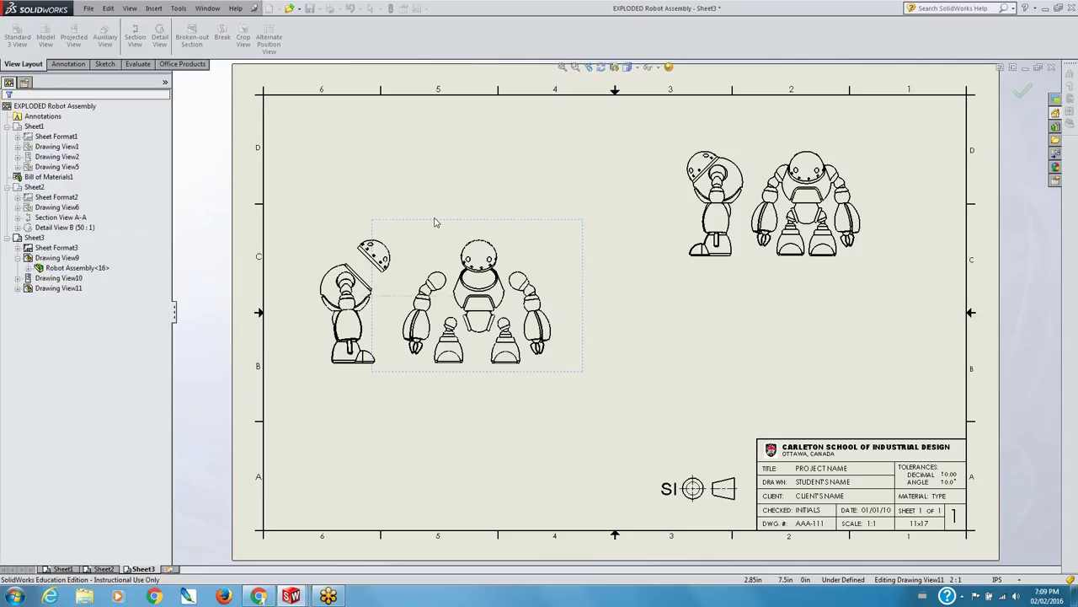
- Set Sheet3's scale to 4:1 and move the unexploded side view left, clear of the front view
{"action": "left_click", "coordinate": [539, 253]}
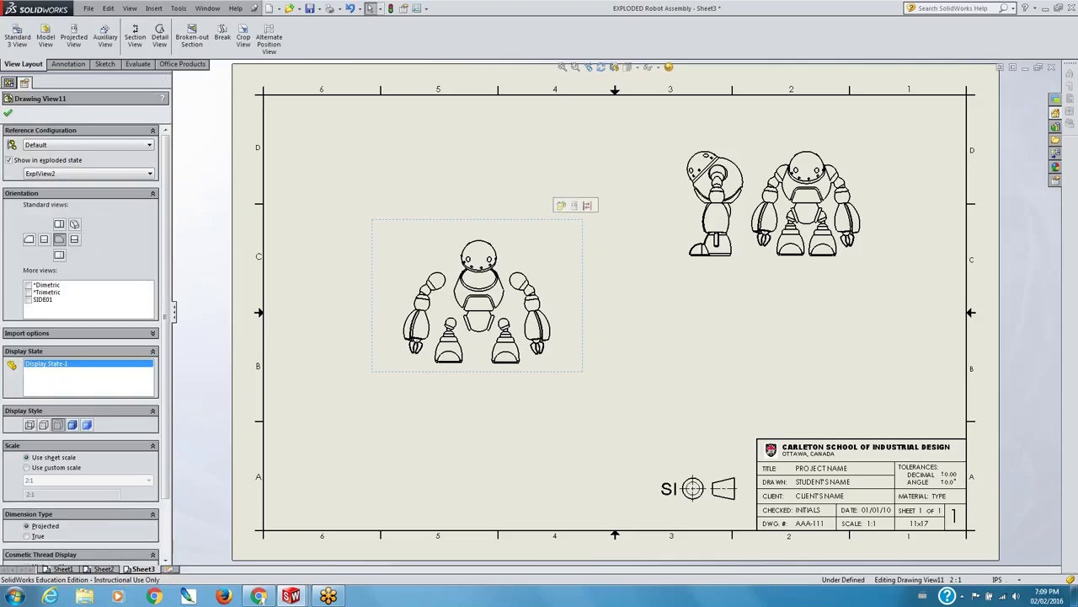
{"action": "left_click", "coordinate": [289, 169]}
{"action": "left_click", "coordinate": [33, 238]}
{"action": "right_click", "coordinate": [33, 239]}
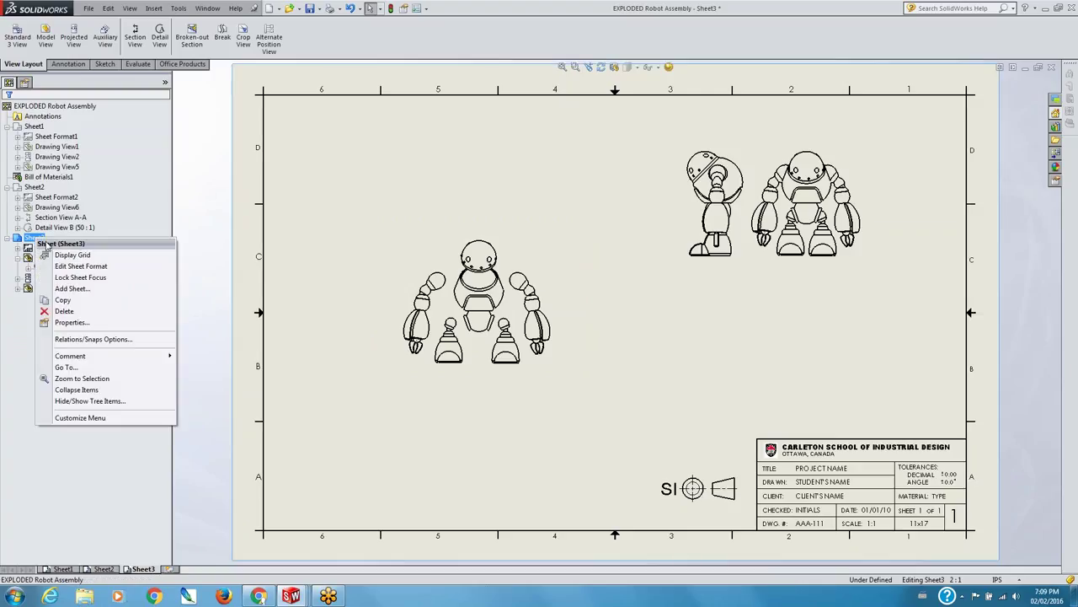
{"action": "left_click", "coordinate": [72, 322]}
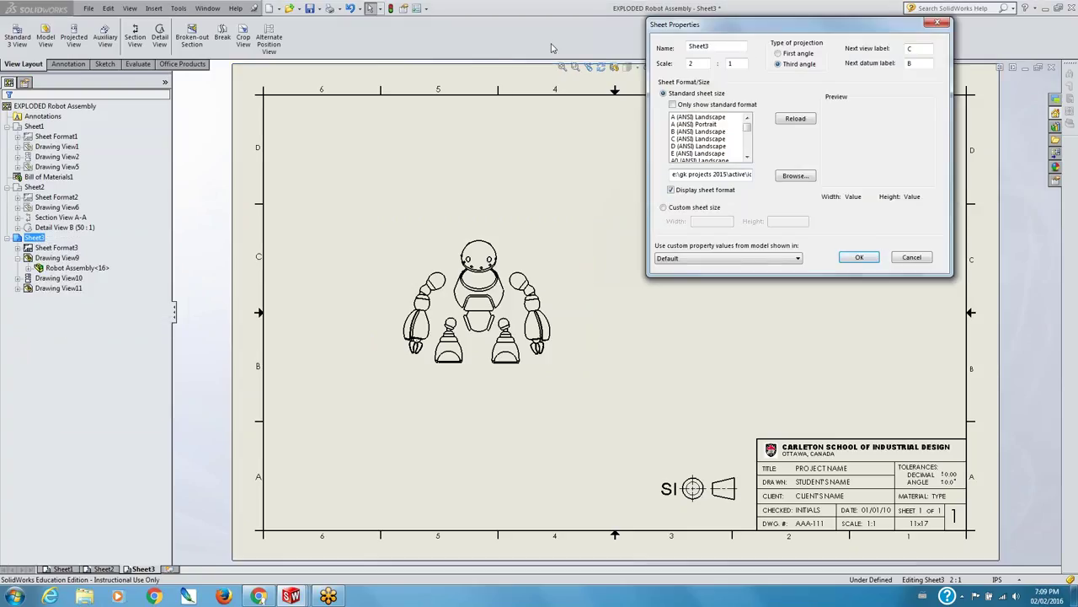
{"action": "double_click", "coordinate": [191, 180]}
{"action": "left_click", "coordinate": [361, 373]}
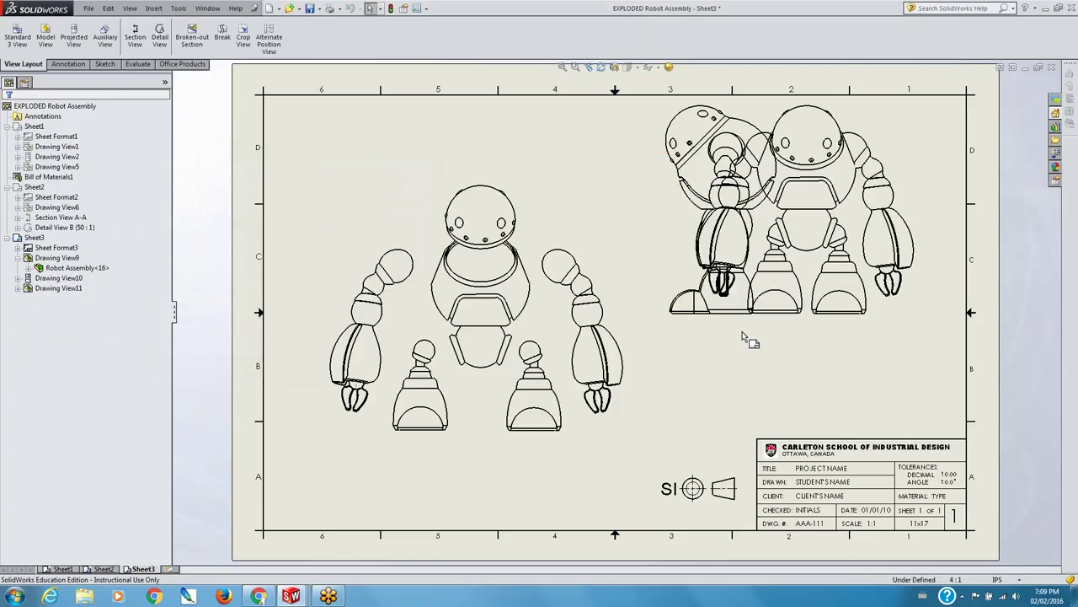
{"action": "mouse_move", "coordinate": [706, 331]}
{"action": "left_mouse_down"}
{"action": "mouse_move", "coordinate": [645, 325]}
{"action": "mouse_move", "coordinate": [659, 329]}
{"action": "left_mouse_up"}
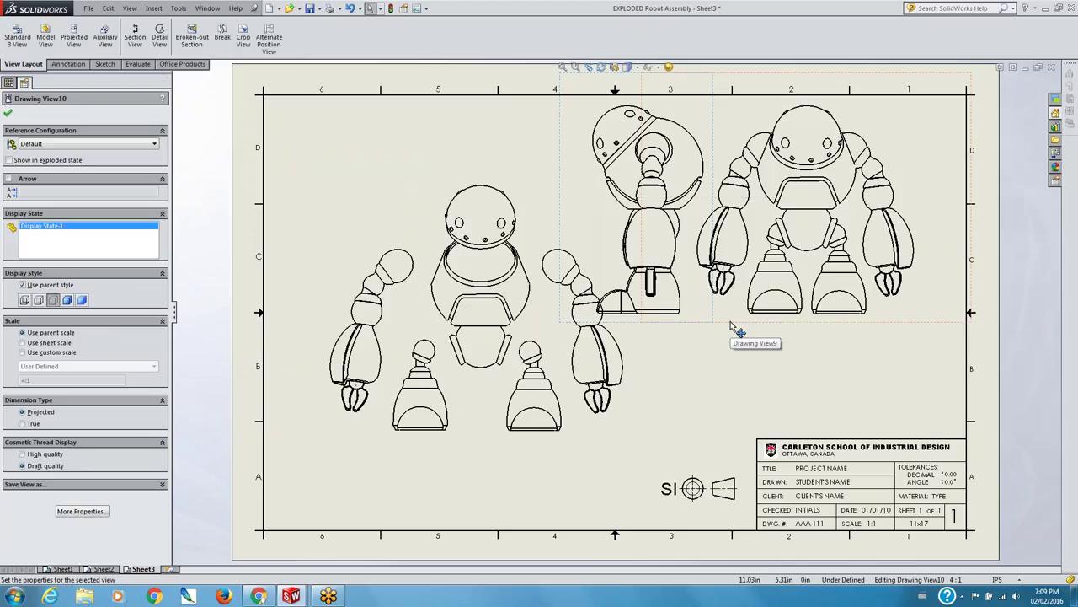
- Give the unexploded front view a custom scale of 2:1
{"action": "left_click", "coordinate": [732, 330]}
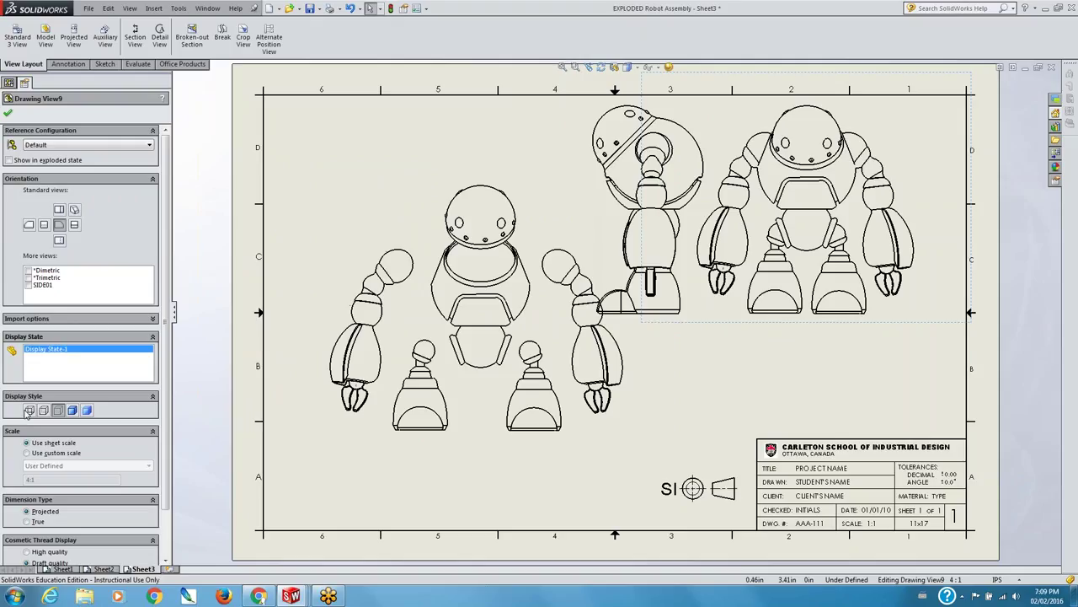
{"action": "left_click", "coordinate": [8, 112]}
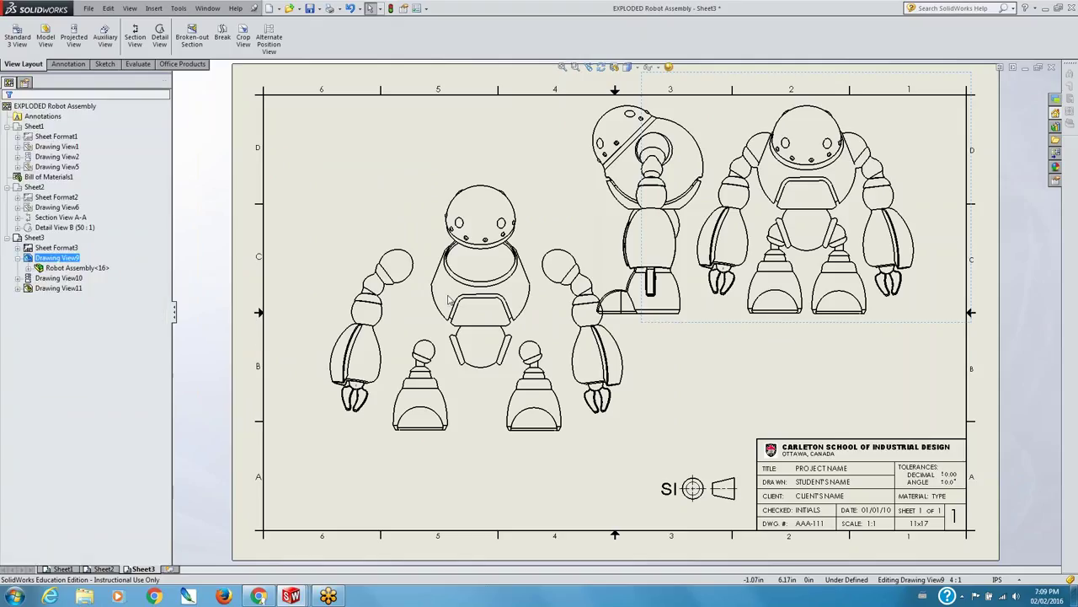
{"action": "left_click", "coordinate": [746, 328]}
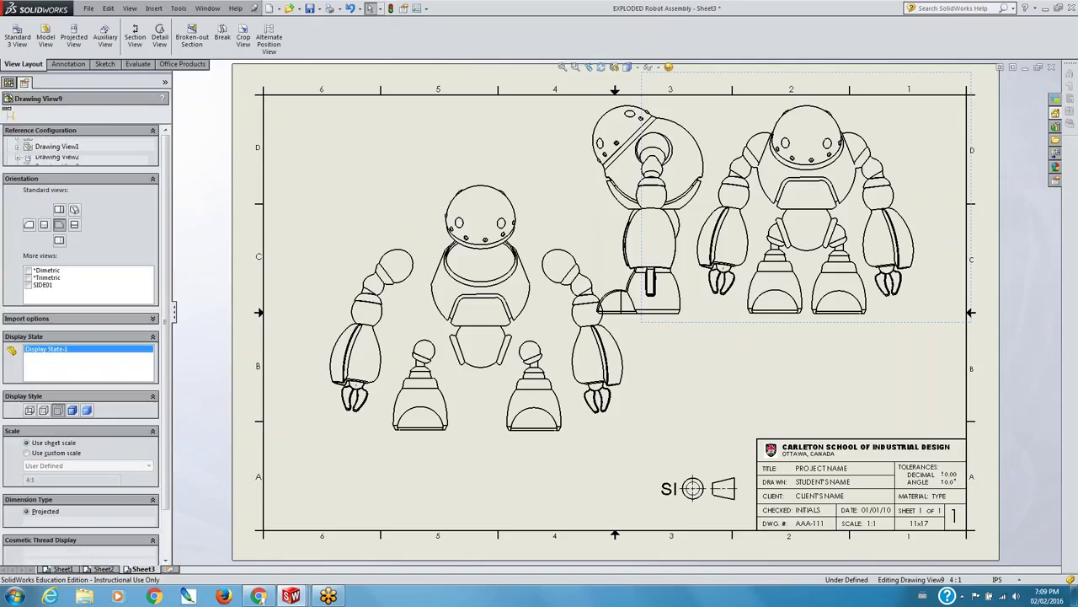
{"action": "left_click", "coordinate": [45, 455]}
{"action": "left_click", "coordinate": [48, 465]}
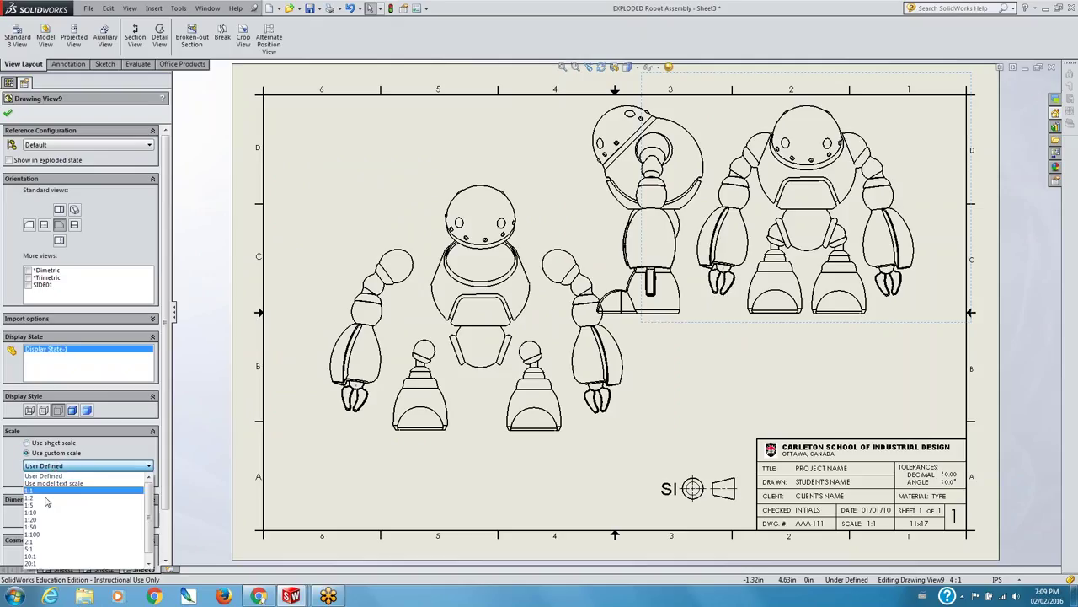
{"action": "left_click", "coordinate": [47, 541]}
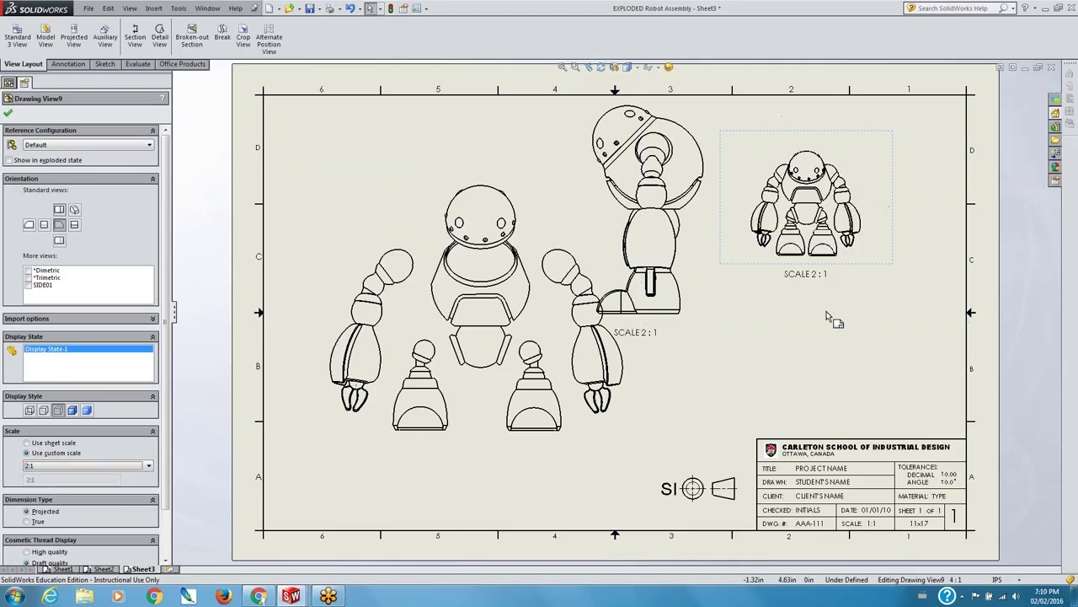
- Move the unexploded front and side views right, close together, and shift the exploded view up and right
{"action": "left_click_drag", "start_coordinate": [681, 228], "coordinate": [723, 224]}
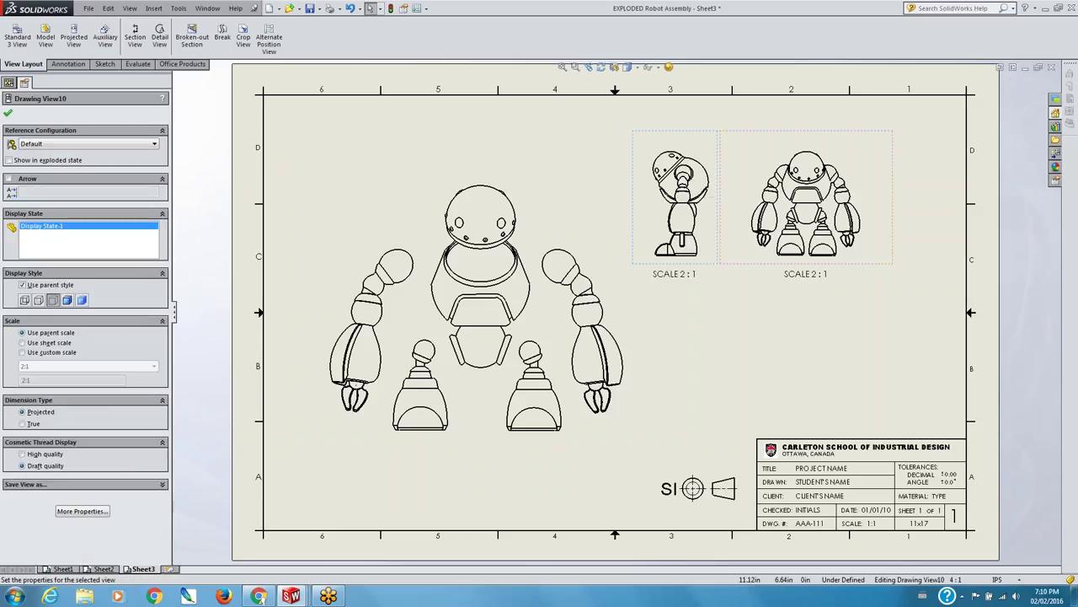
{"action": "left_click_drag", "start_coordinate": [768, 269], "coordinate": [789, 272]}
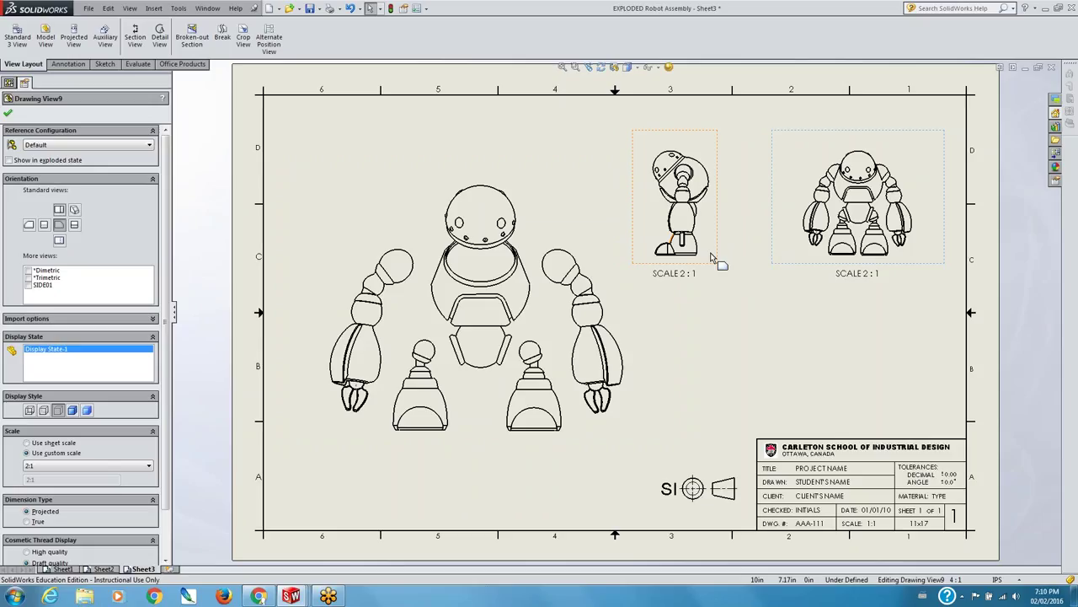
{"action": "mouse_move", "coordinate": [718, 269]}
{"action": "left_mouse_down"}
{"action": "mouse_move", "coordinate": [792, 269]}
{"action": "mouse_move", "coordinate": [783, 272]}
{"action": "left_mouse_up"}
{"action": "left_click", "coordinate": [582, 223]}
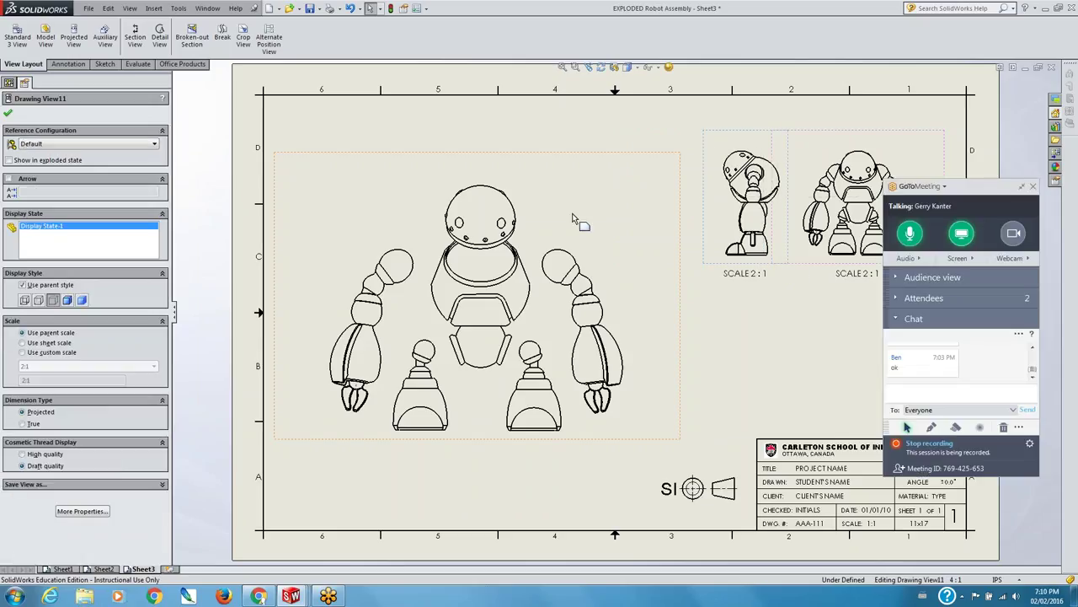
{"action": "left_click_drag", "start_coordinate": [534, 159], "coordinate": [566, 140]}
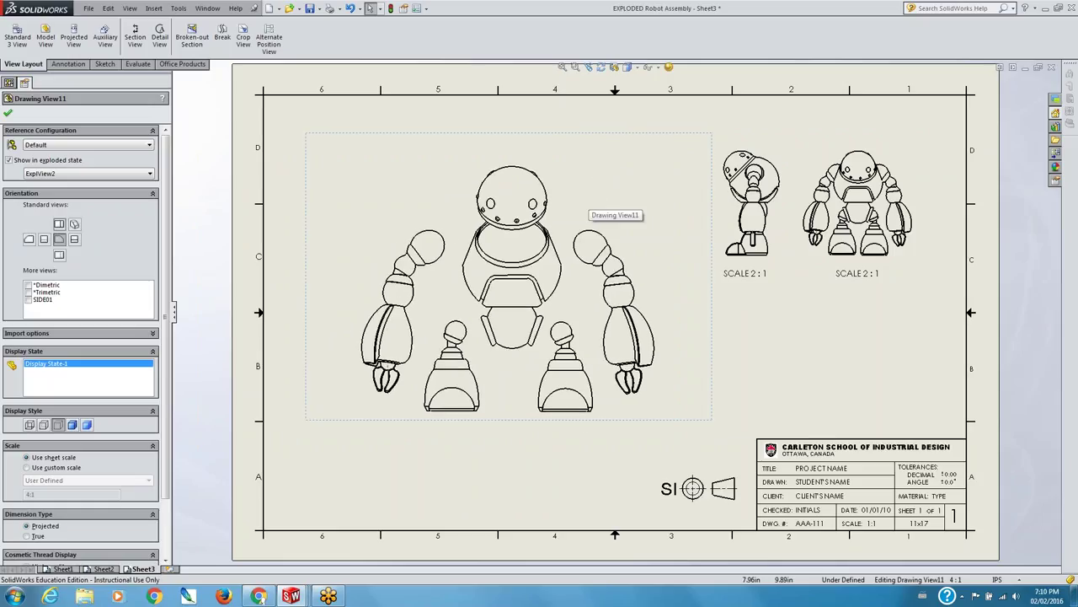
- Rotate the exploded view to a three-quarter angle from above, then reposition and enlarge the robot within the view frame
{"action": "left_click", "coordinate": [615, 67]}
{"action": "mouse_move", "coordinate": [585, 222]}
{"action": "left_mouse_down"}
{"action": "mouse_move", "coordinate": [531, 278]}
{"action": "mouse_move", "coordinate": [552, 299]}
{"action": "mouse_move", "coordinate": [544, 289]}
{"action": "left_mouse_up"}
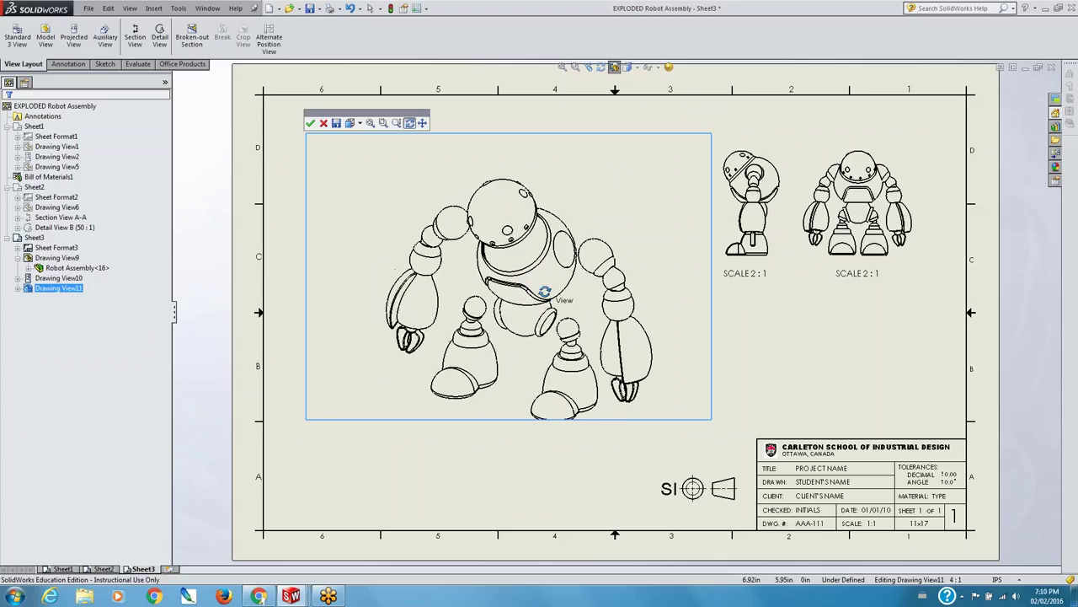
{"action": "left_click", "coordinate": [423, 123]}
{"action": "left_click_drag", "start_coordinate": [504, 226], "coordinate": [475, 201]}
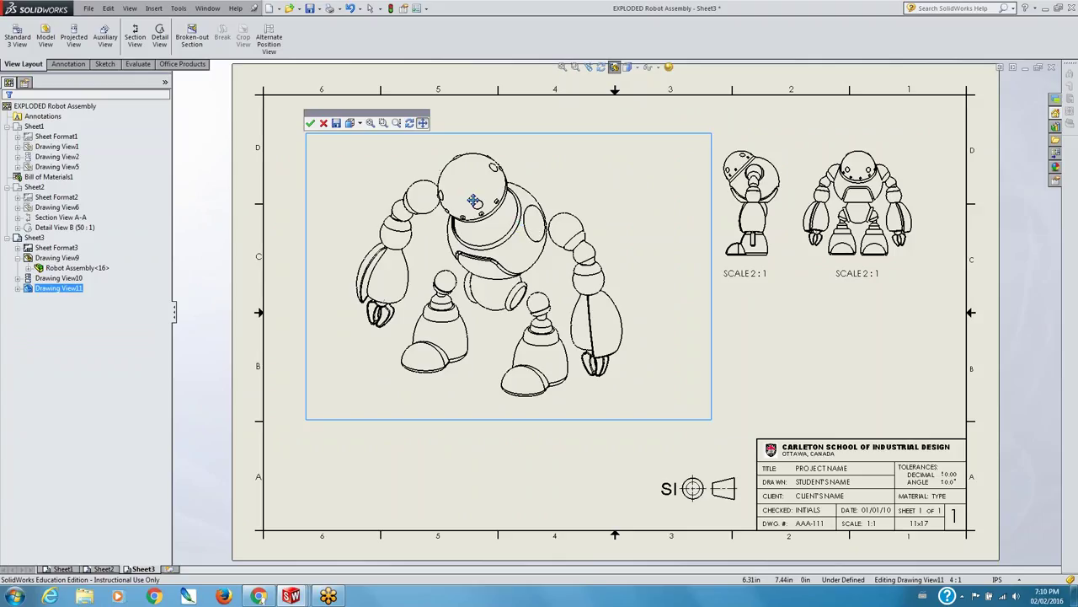
{"action": "left_click", "coordinate": [396, 123]}
{"action": "mouse_move", "coordinate": [514, 259]}
{"action": "left_mouse_down"}
{"action": "mouse_move", "coordinate": [510, 236]}
{"action": "mouse_move", "coordinate": [509, 249]}
{"action": "left_mouse_up"}
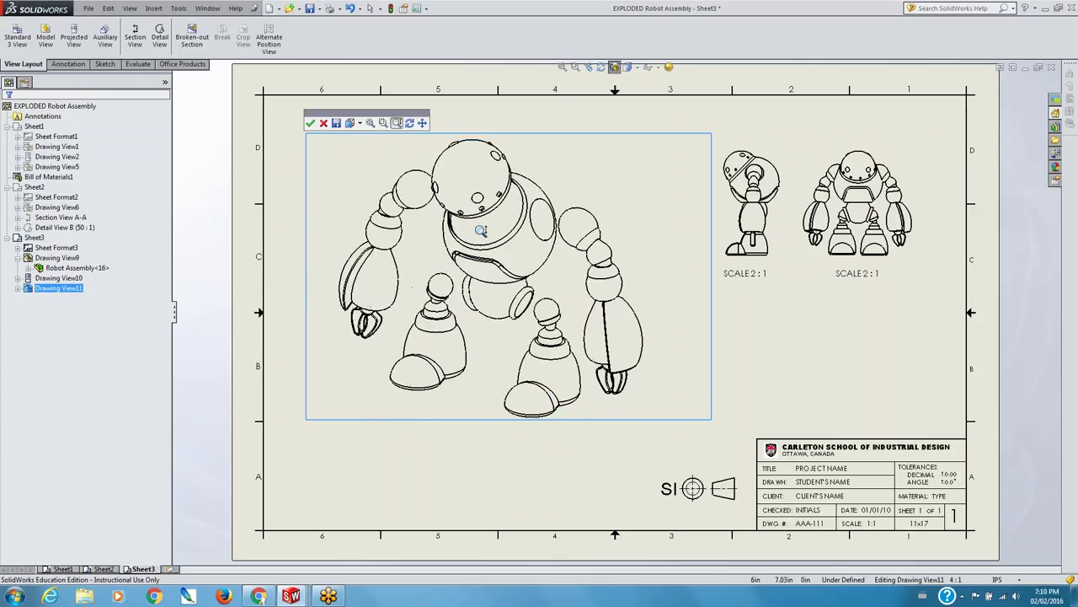
- Save the rotated orientation as named view View 123 and move the exploded view slightly left
{"action": "left_click", "coordinate": [336, 124]}
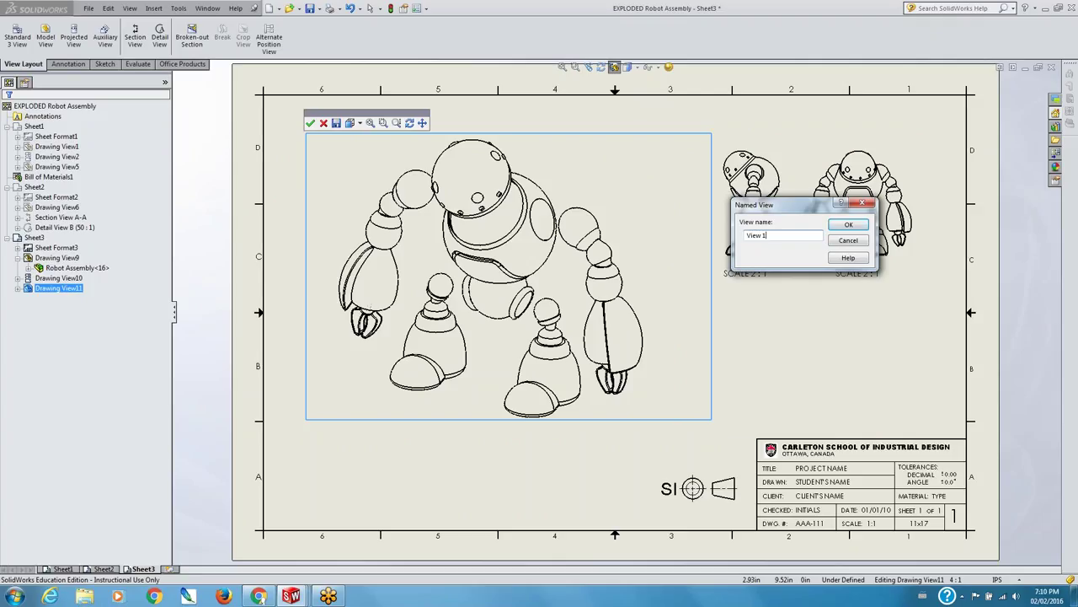
{"action": "left_click", "coordinate": [849, 224]}
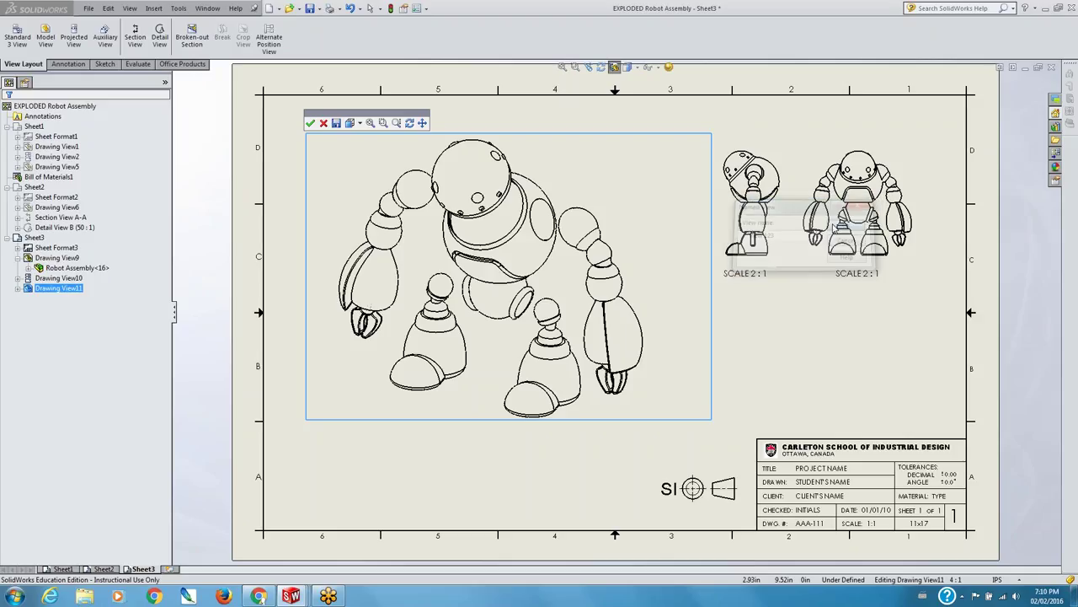
{"action": "left_click", "coordinate": [570, 194]}
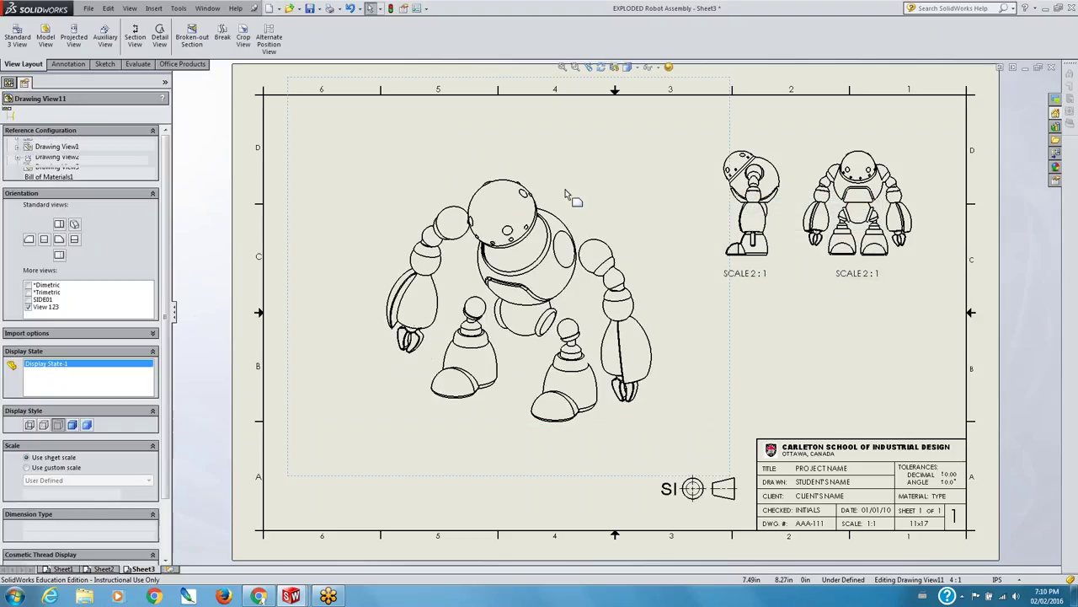
{"action": "mouse_move", "coordinate": [730, 385]}
{"action": "left_mouse_down"}
{"action": "mouse_move", "coordinate": [673, 385]}
{"action": "mouse_move", "coordinate": [705, 388]}
{"action": "left_mouse_up"}
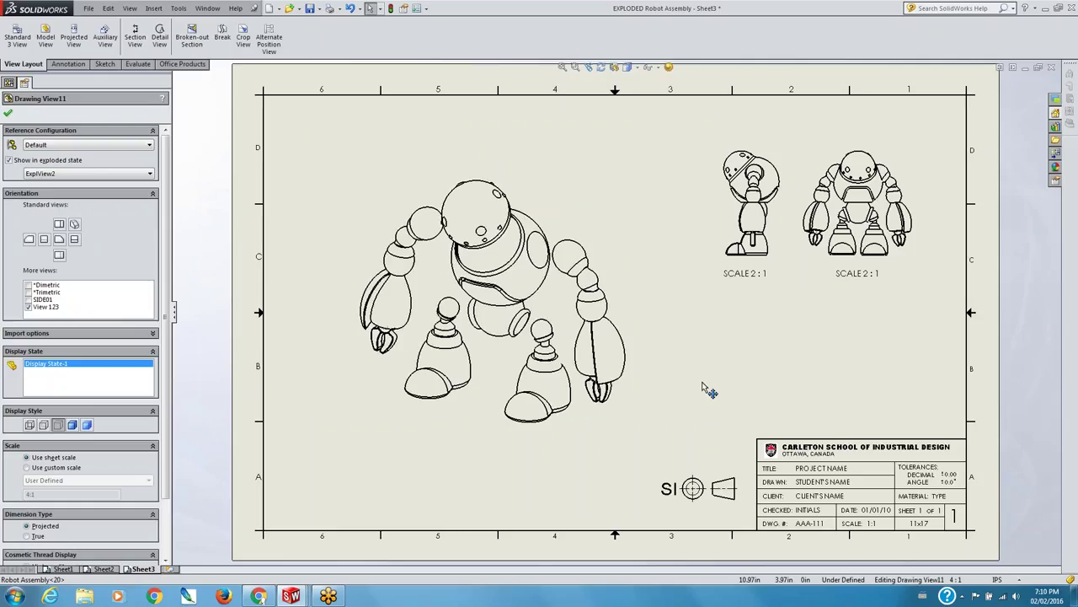
- Change the exploded view's display style to Shaded With Edges
{"action": "double_click", "coordinate": [634, 78]}
{"action": "left_click", "coordinate": [627, 66]}
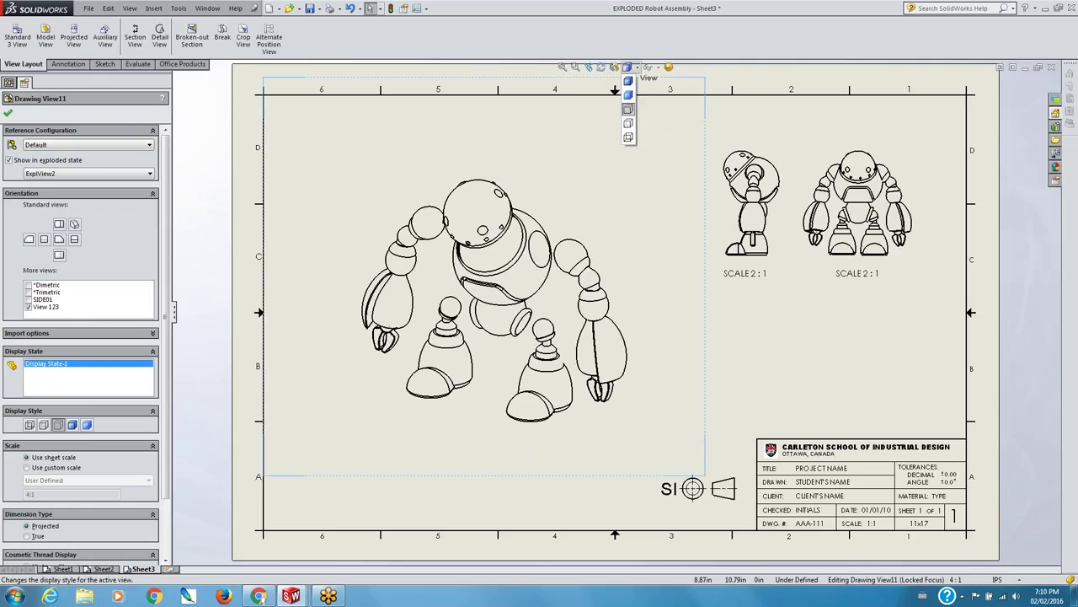
{"action": "left_click", "coordinate": [629, 93]}
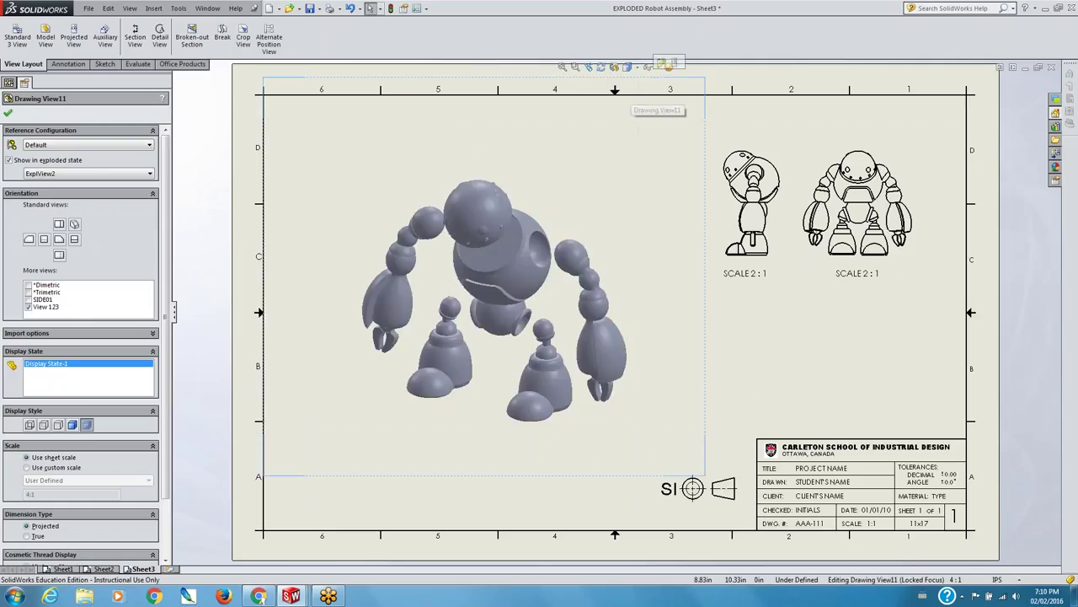
{"action": "left_click", "coordinate": [628, 66]}
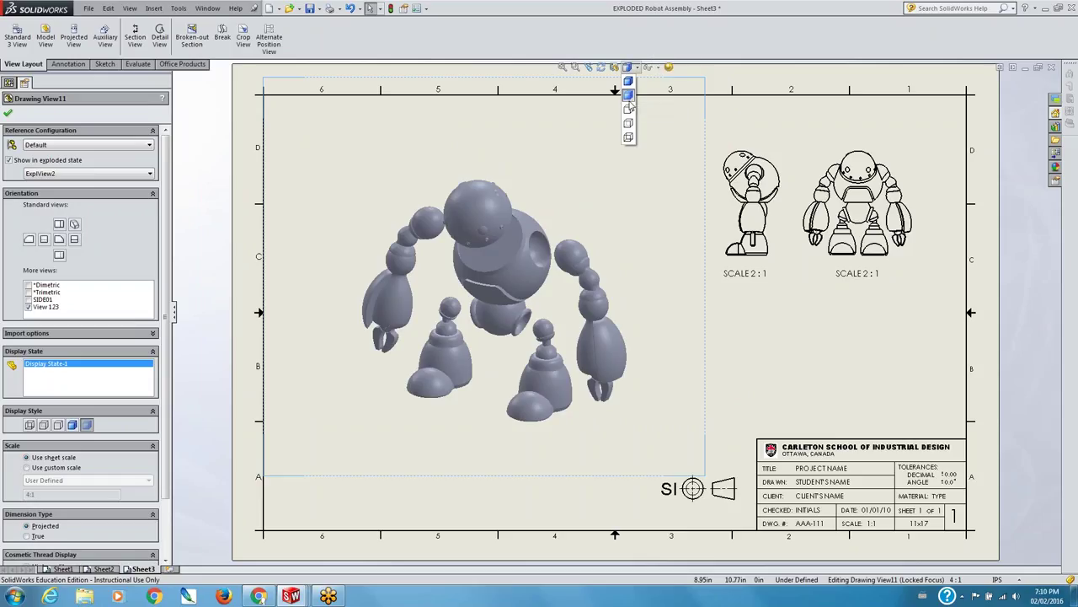
{"action": "left_click", "coordinate": [628, 82]}
{"action": "left_click", "coordinate": [737, 363]}
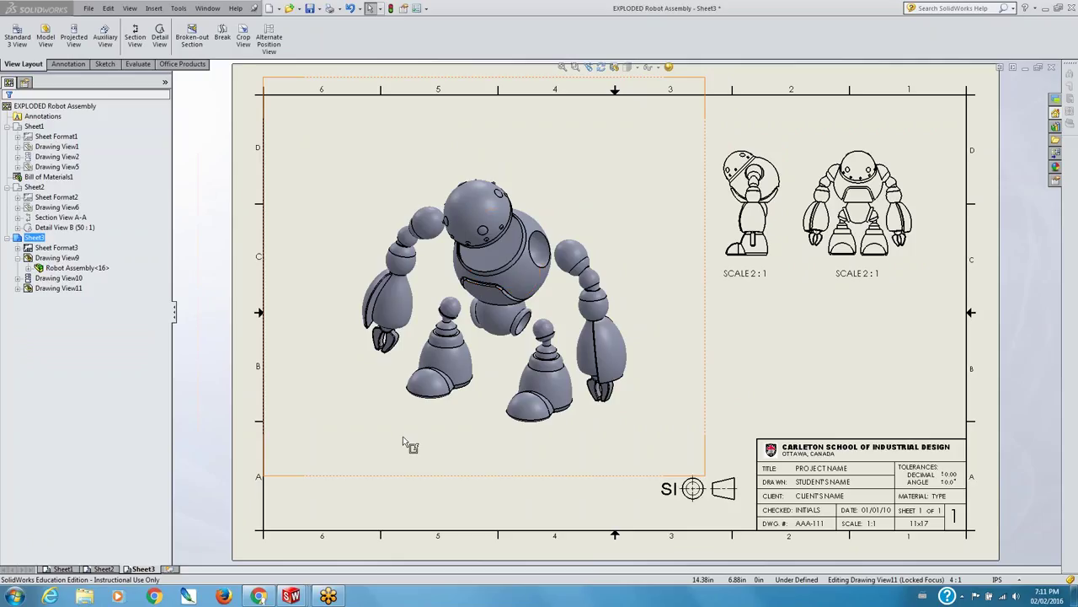
{"action": "left_click", "coordinate": [406, 457]}
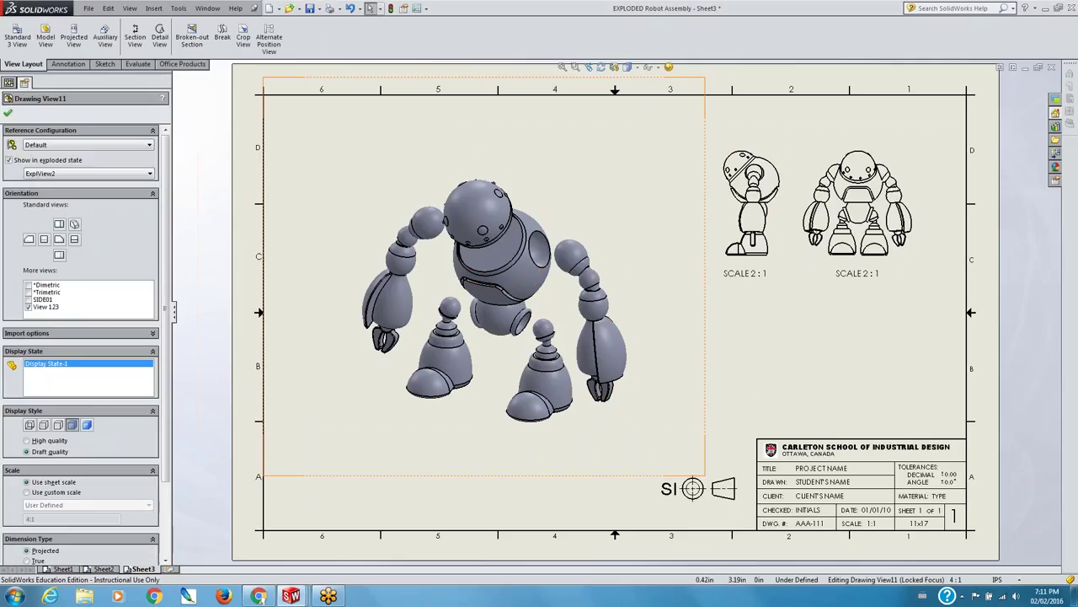
{"action": "right_click", "coordinate": [313, 475]}
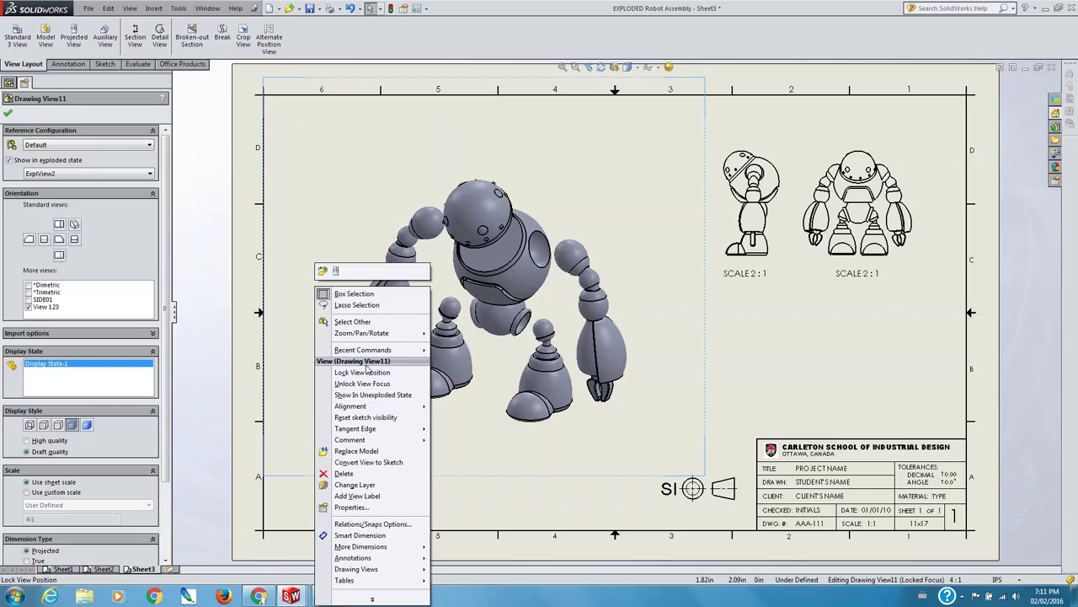
{"action": "left_click", "coordinate": [446, 480]}
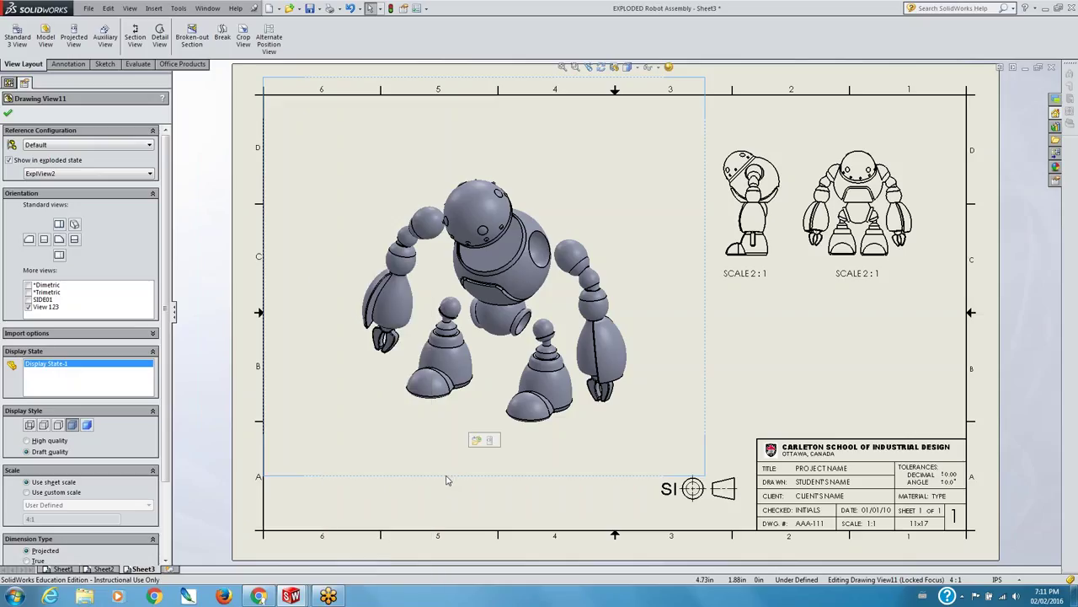
{"action": "left_click", "coordinate": [9, 115]}
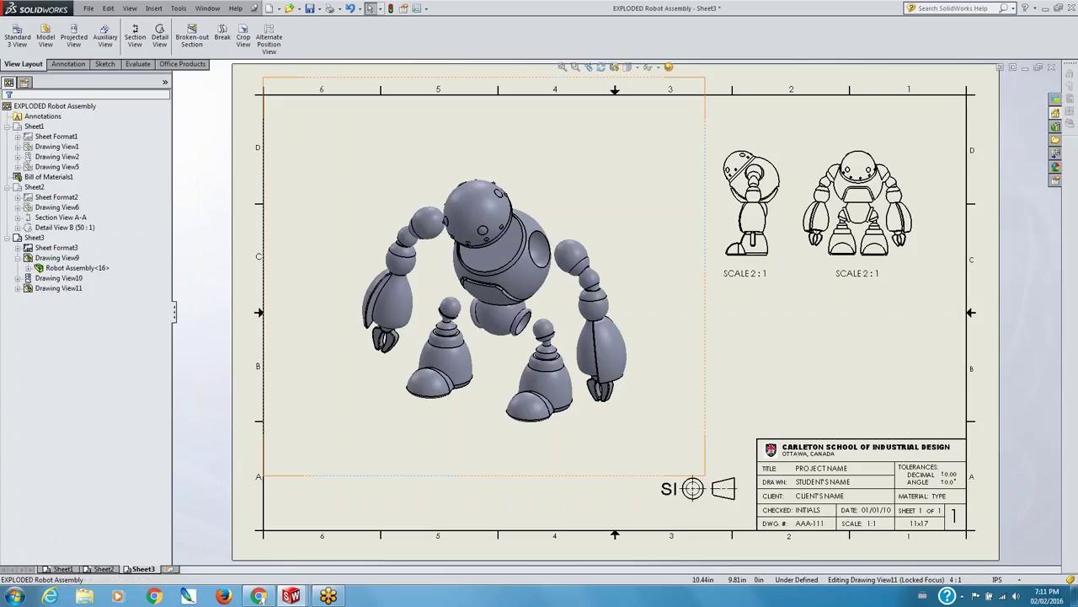
{"action": "left_click", "coordinate": [705, 125]}
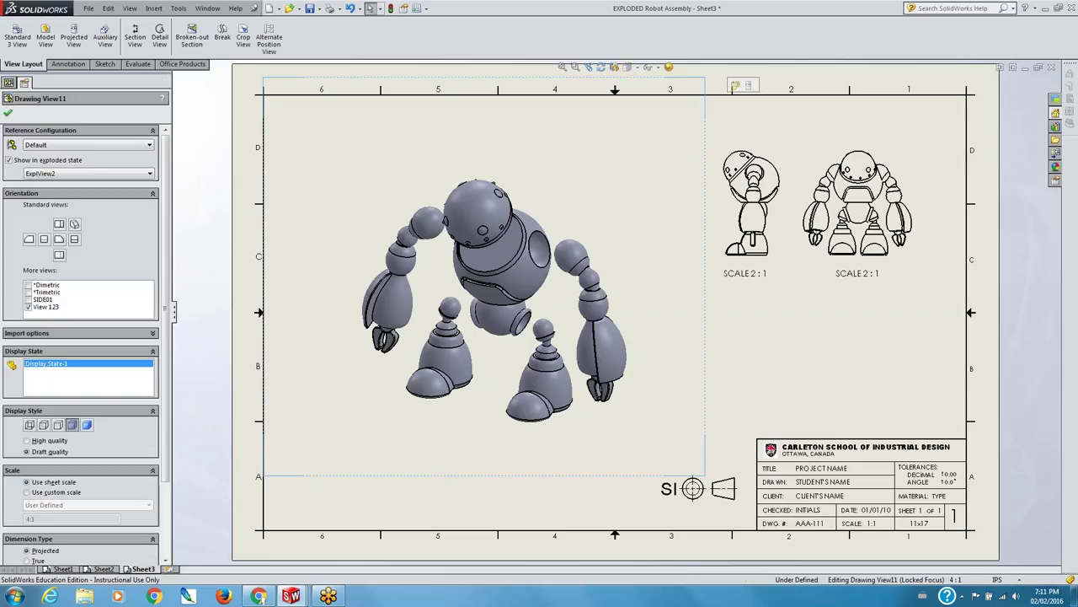
{"action": "right_click", "coordinate": [706, 118]}
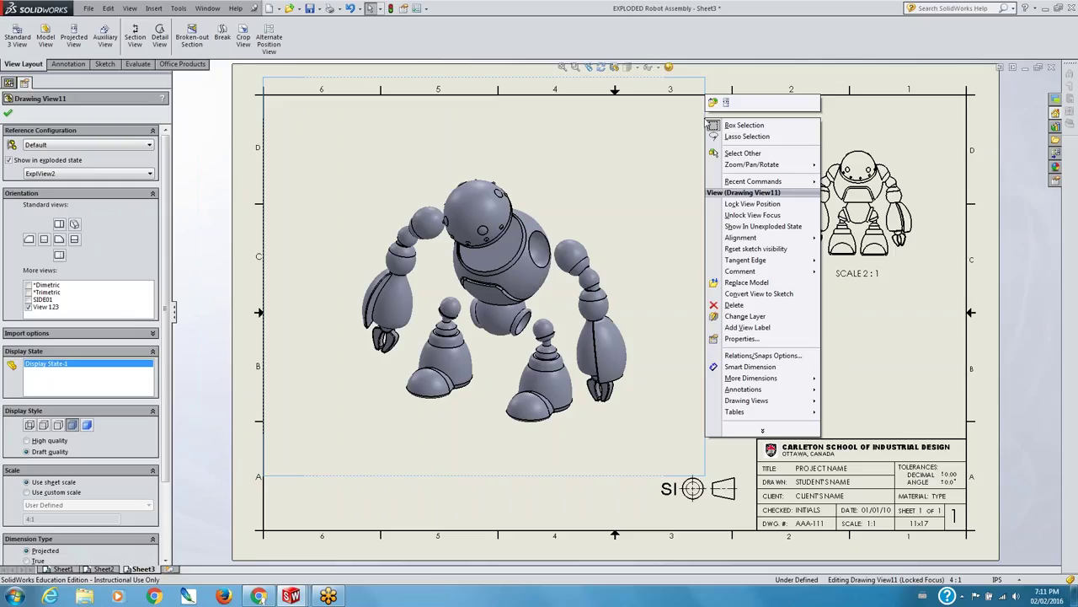
- Show the 2:1 front view in its exploded state
{"action": "left_click", "coordinate": [861, 141]}
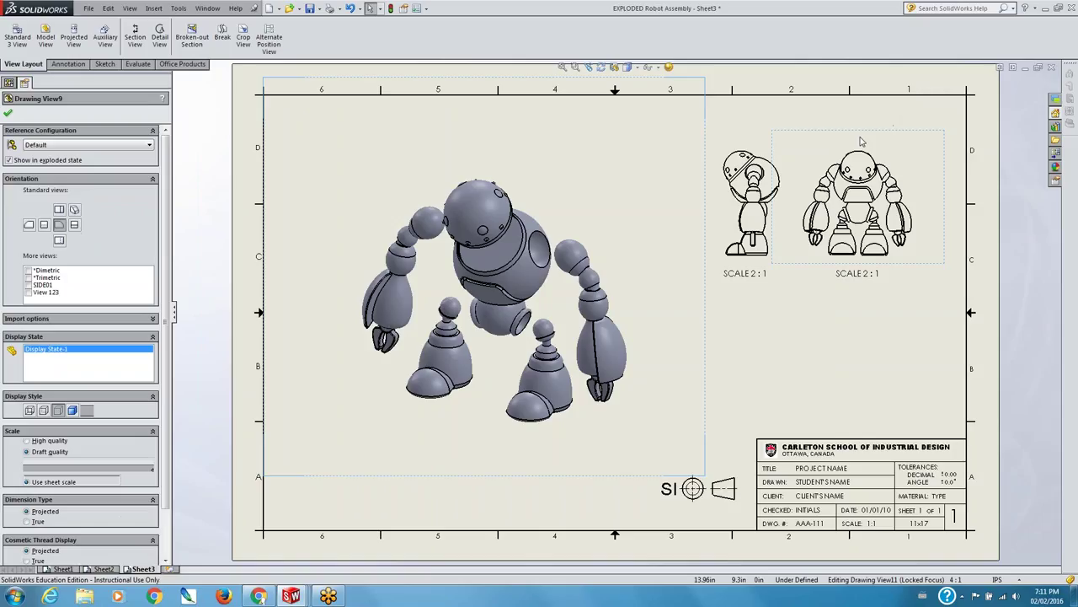
{"action": "right_click", "coordinate": [859, 135]}
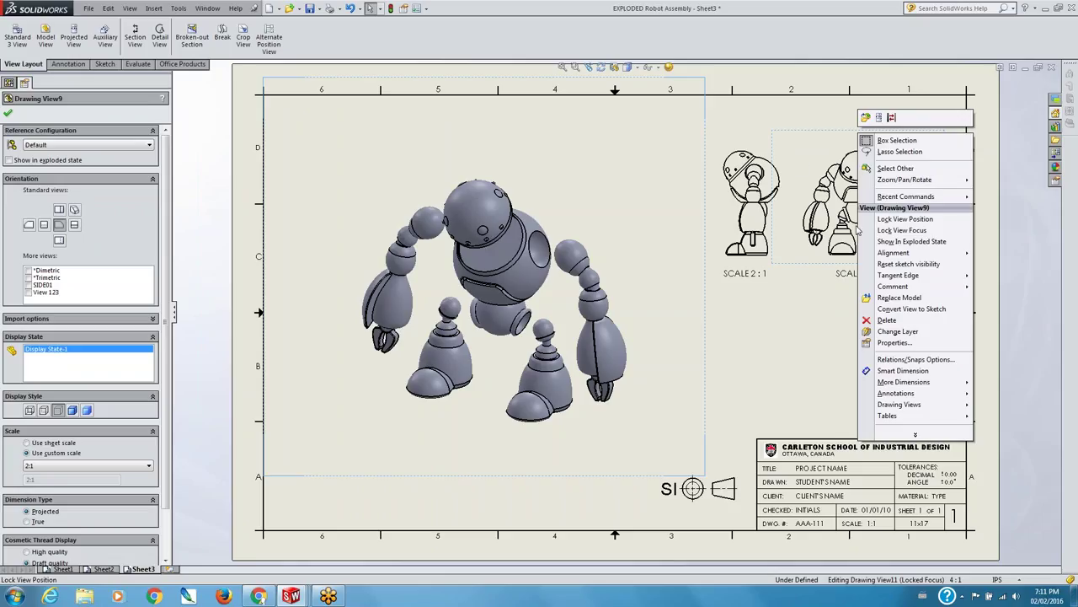
{"action": "left_click", "coordinate": [899, 242]}
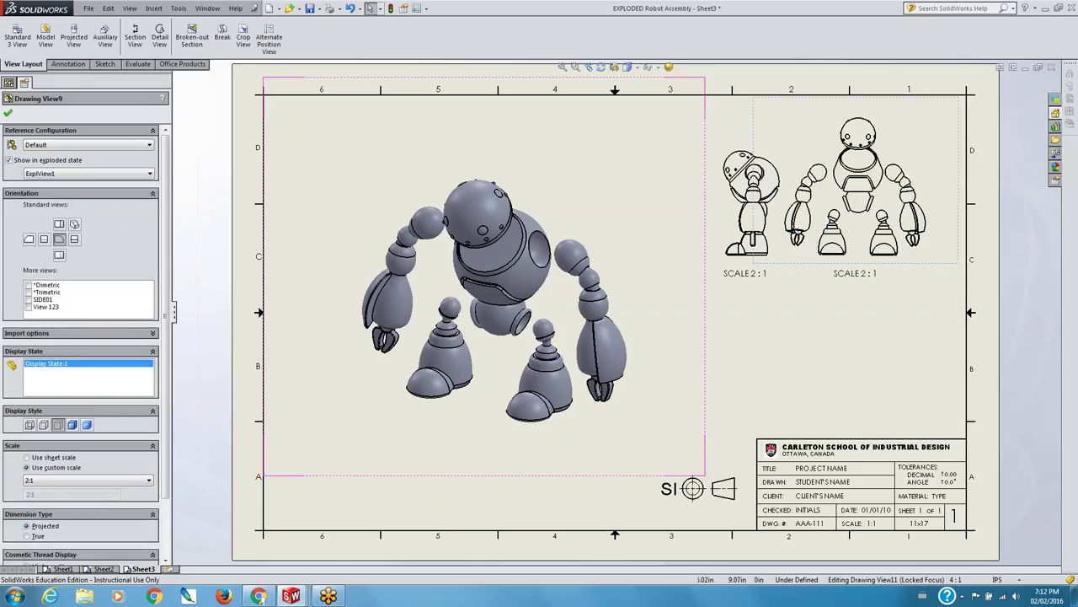
- Return the 2:1 front view to its unexploded state
{"action": "right_click", "coordinate": [960, 151]}
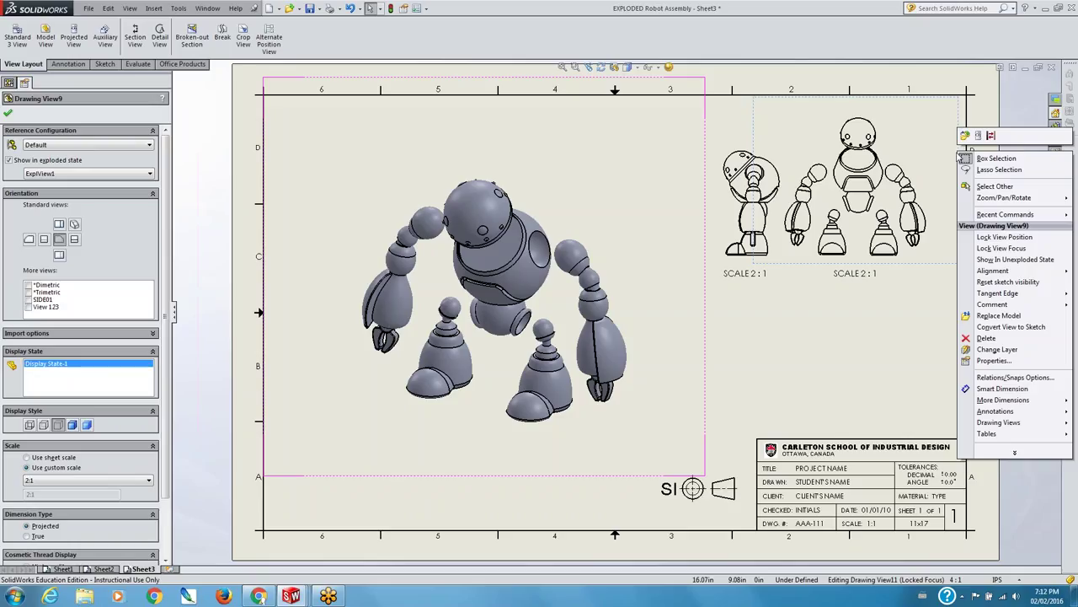
{"action": "left_click", "coordinate": [994, 260]}
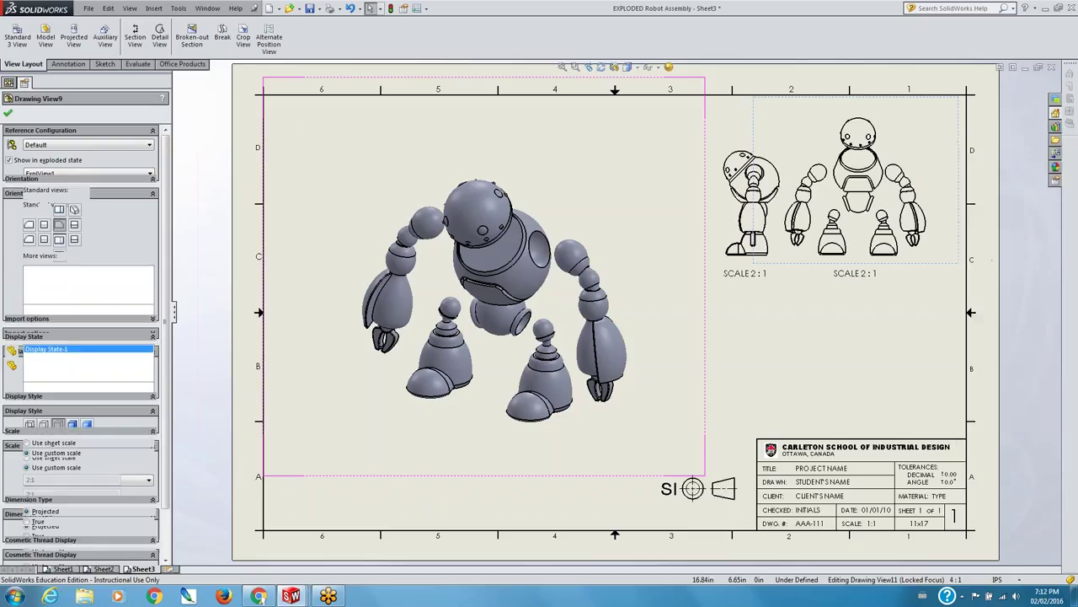
{"action": "left_click", "coordinate": [766, 345]}
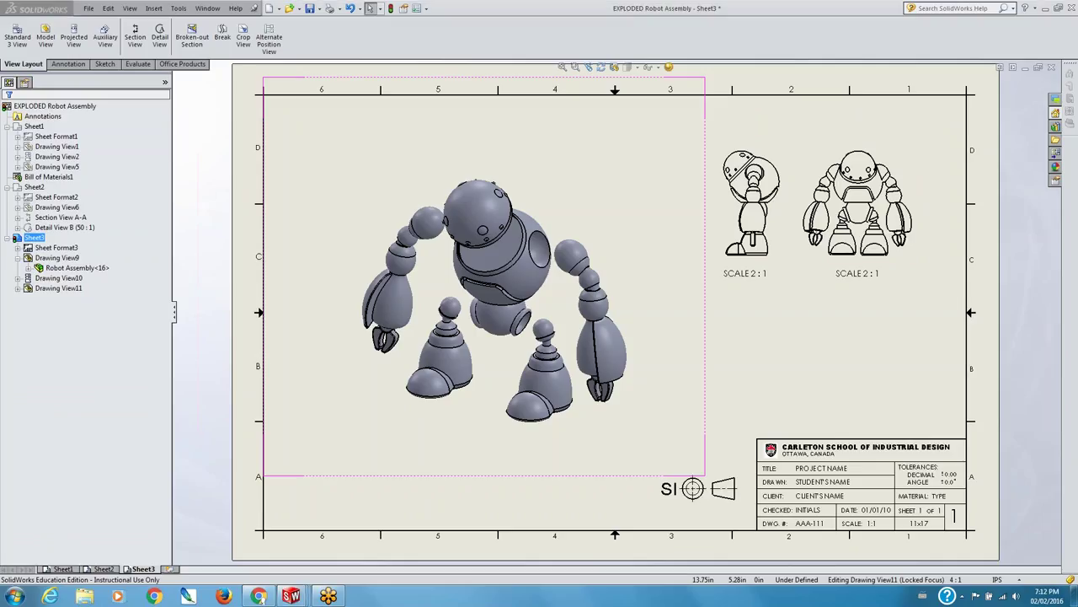
{"action": "left_click", "coordinate": [67, 64]}
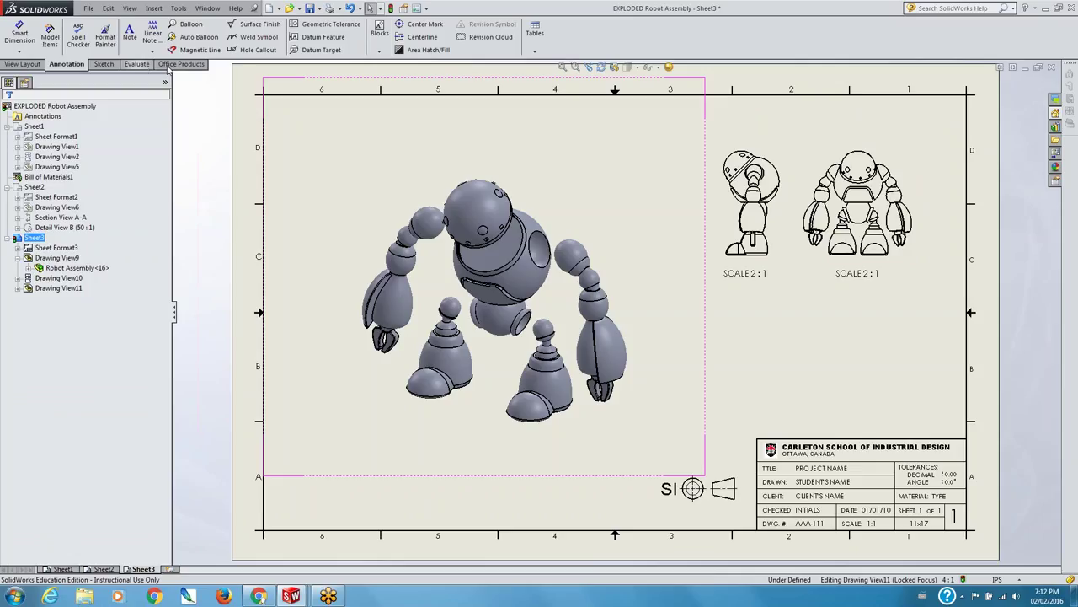
{"action": "left_click", "coordinate": [136, 65]}
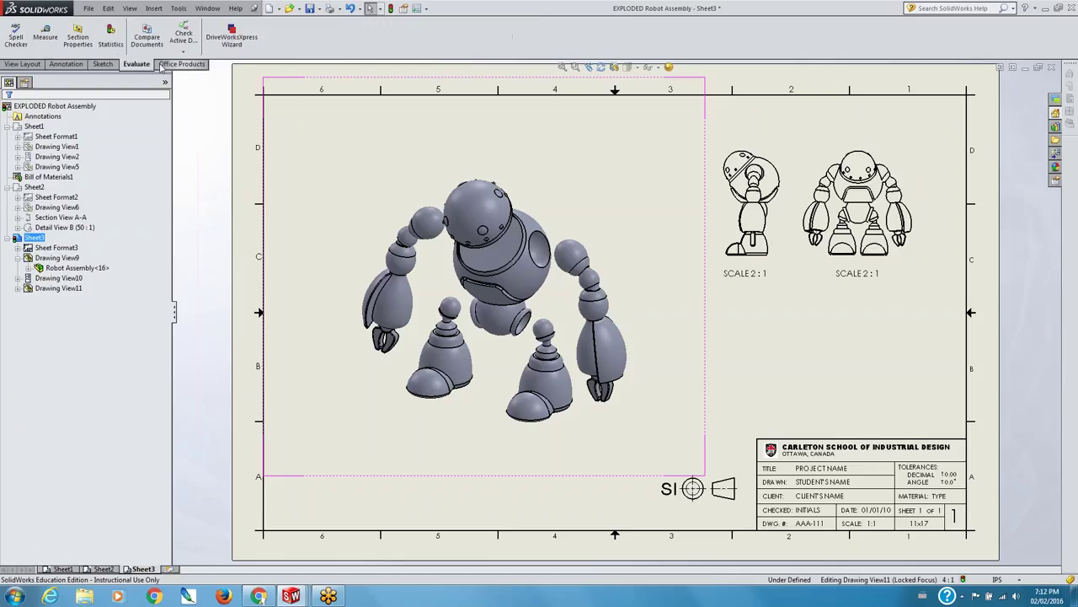
{"action": "left_click", "coordinate": [66, 64]}
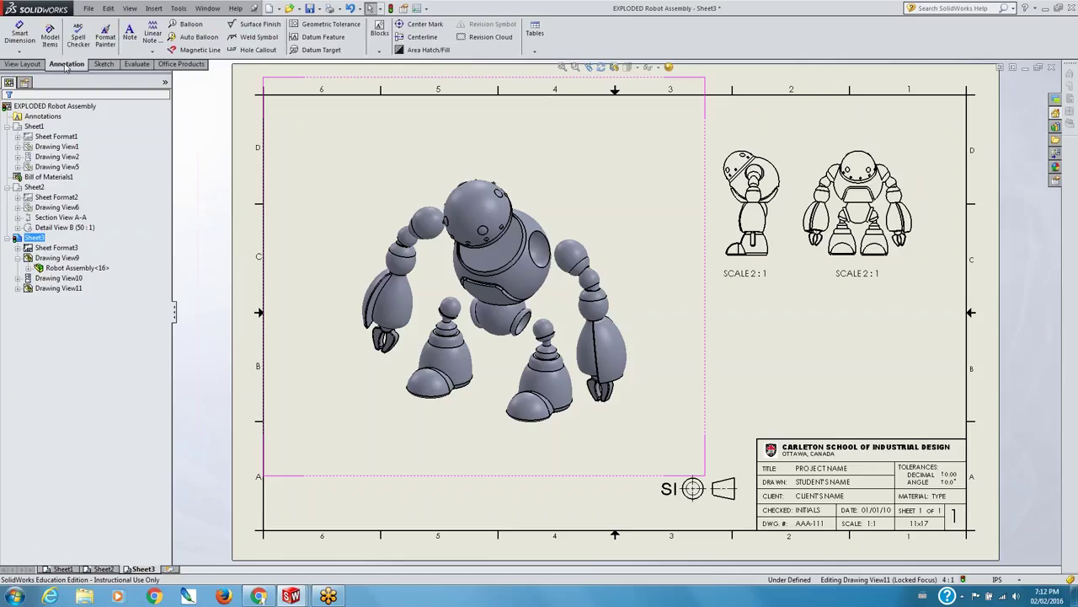
- Insert a parts-only bill of materials for the exploded view and place it below the small side and front views
{"action": "left_click", "coordinate": [536, 54]}
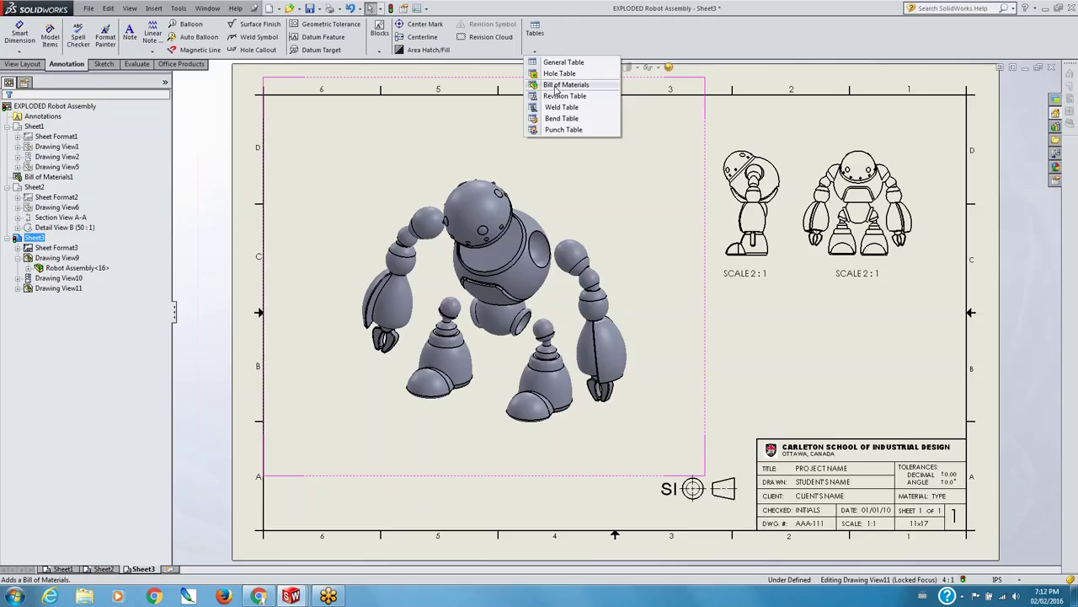
{"action": "left_click", "coordinate": [556, 85]}
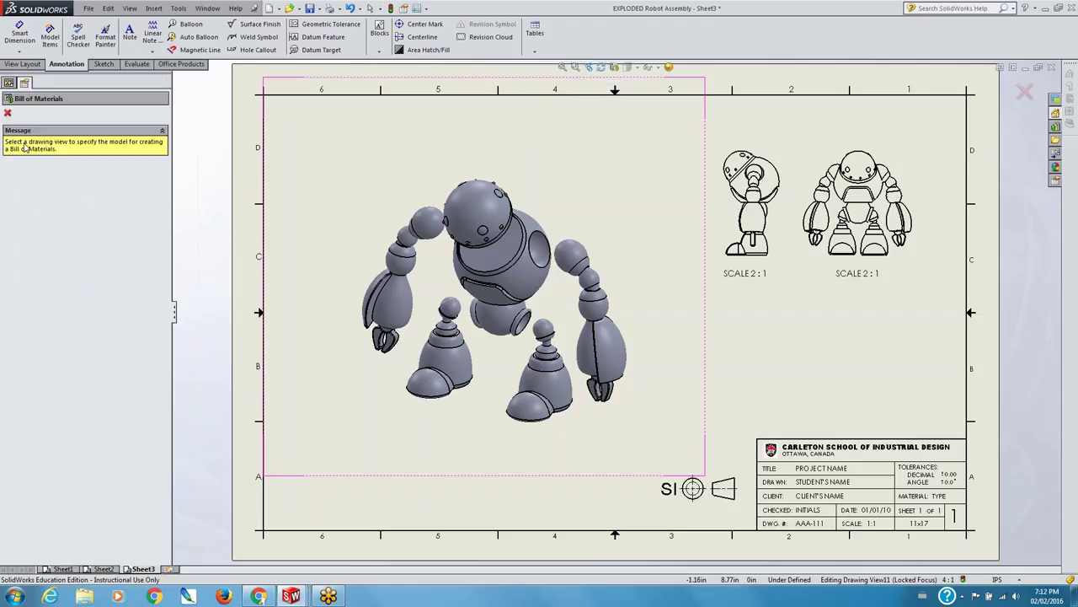
{"action": "left_click", "coordinate": [484, 275]}
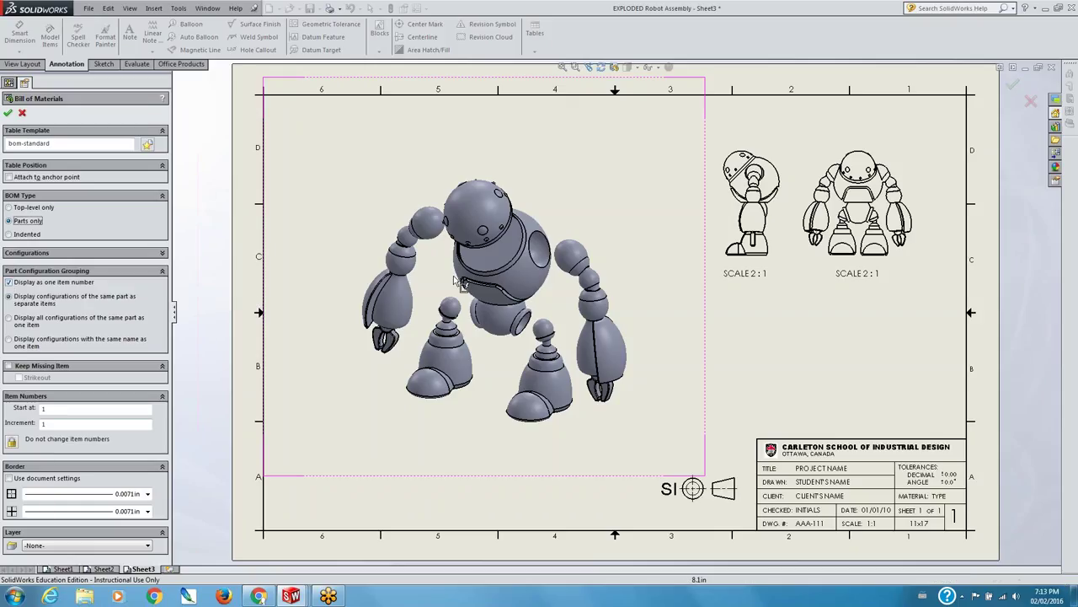
{"action": "left_click", "coordinate": [8, 114]}
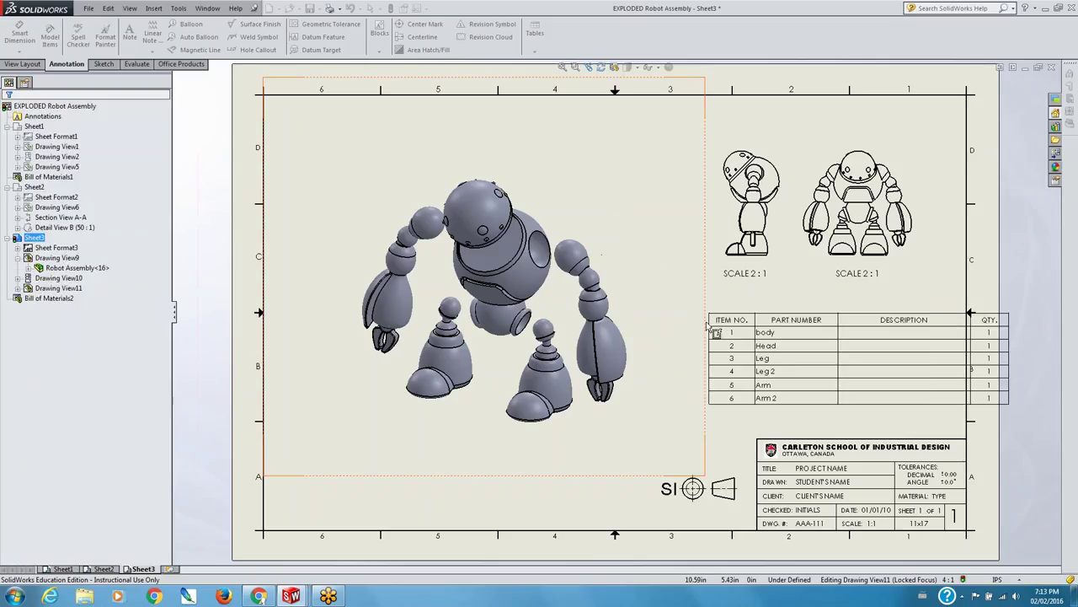
{"action": "left_click", "coordinate": [660, 302]}
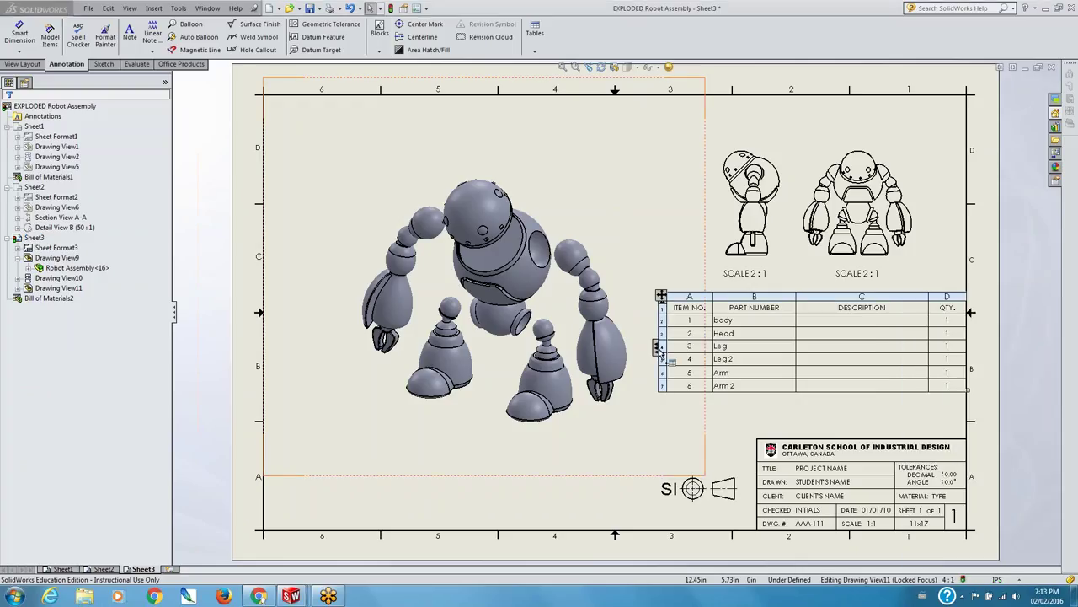
- Narrow the bill of materials' Description column to about its heading width and shift the table slightly right
{"action": "left_click_drag", "start_coordinate": [927, 325], "coordinate": [843, 323]}
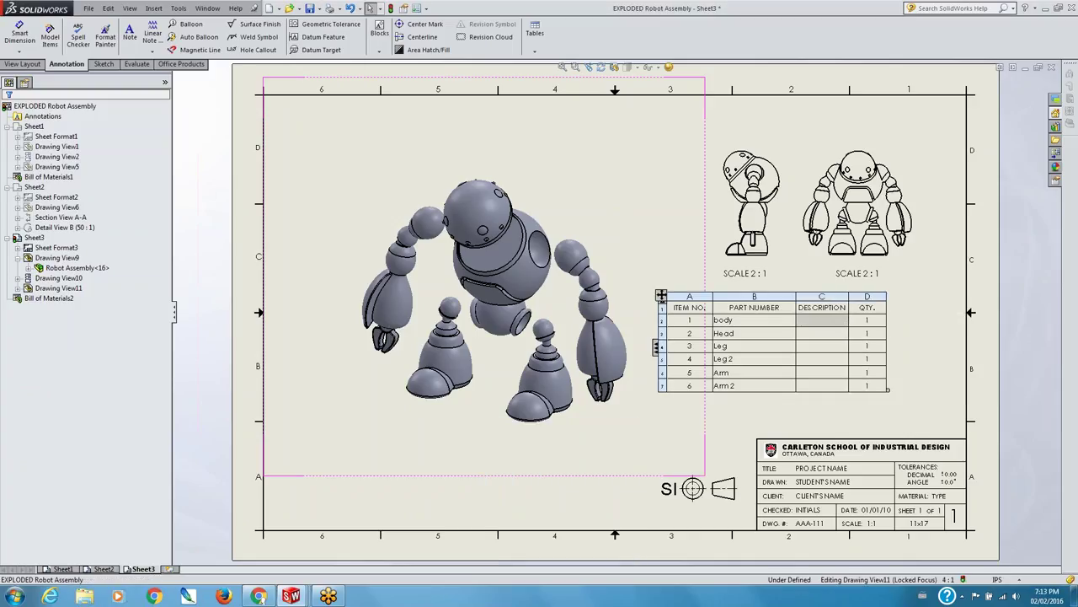
{"action": "left_click_drag", "start_coordinate": [662, 296], "coordinate": [694, 304]}
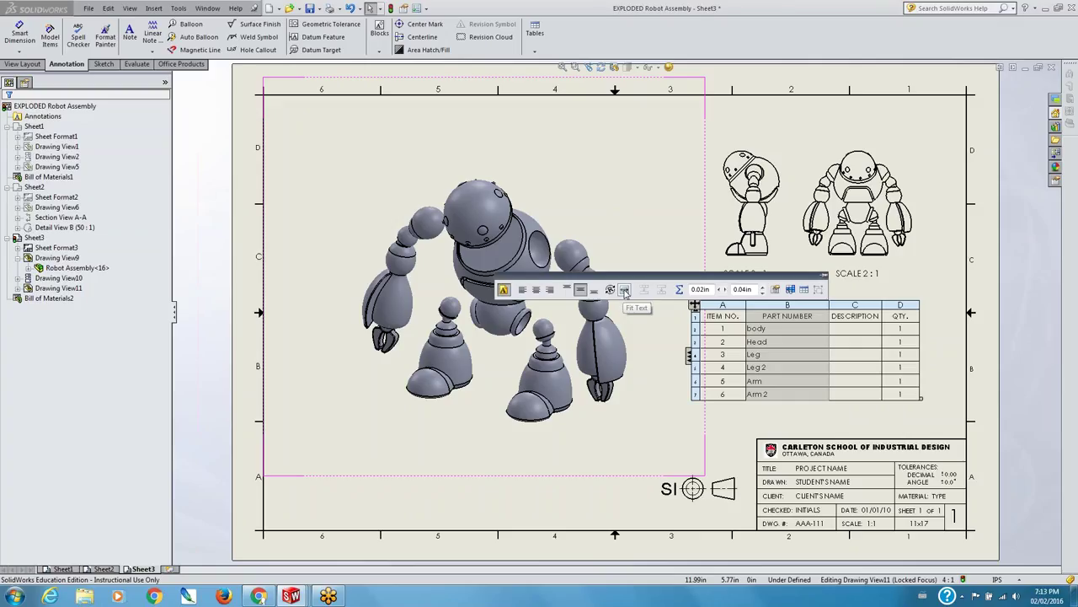
- Center the text of the Part Number column and try the table header at the bottom before restoring it to the top
{"action": "left_click", "coordinate": [536, 290]}
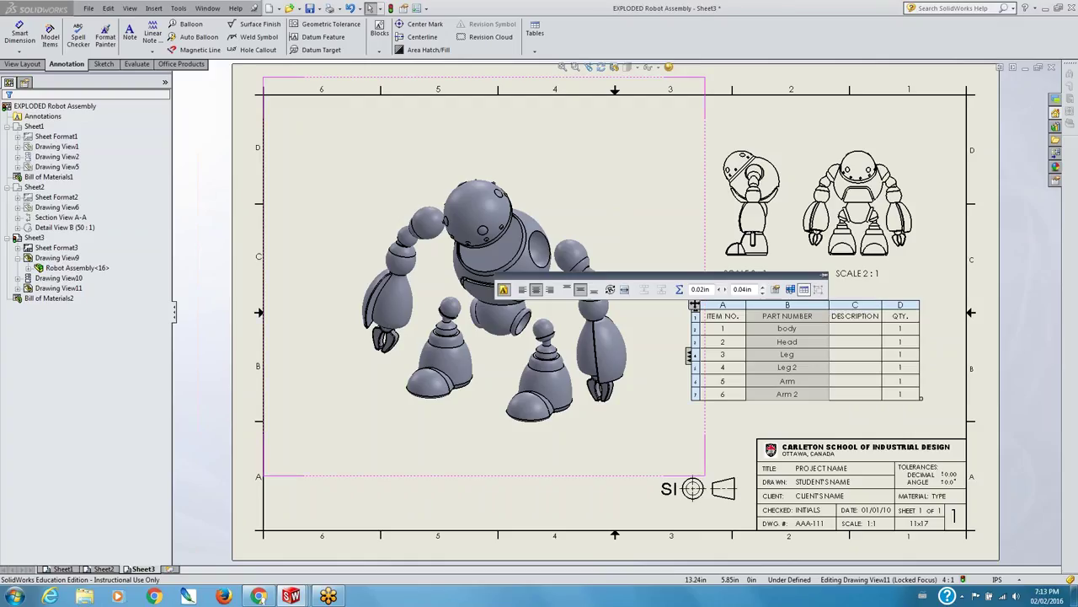
{"action": "left_click", "coordinate": [804, 290]}
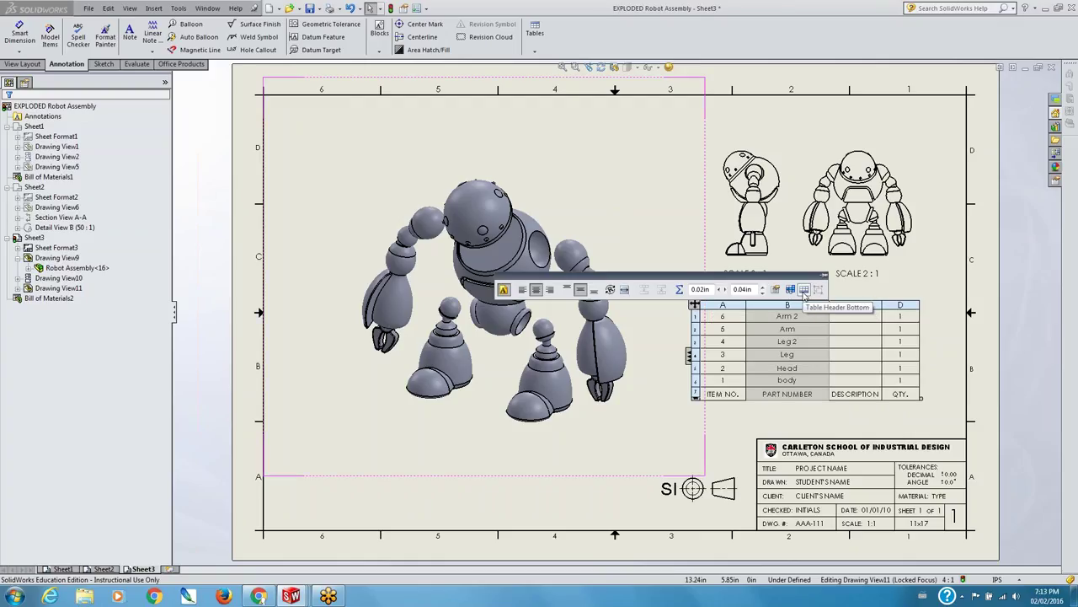
{"action": "left_click", "coordinate": [805, 290]}
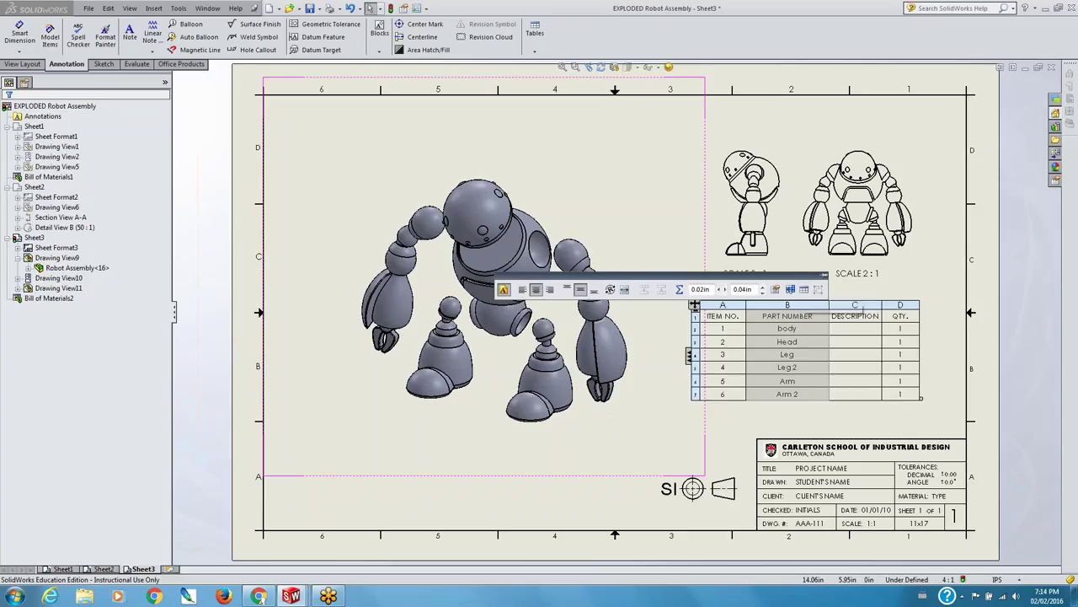
{"action": "key", "text": "Escape"}
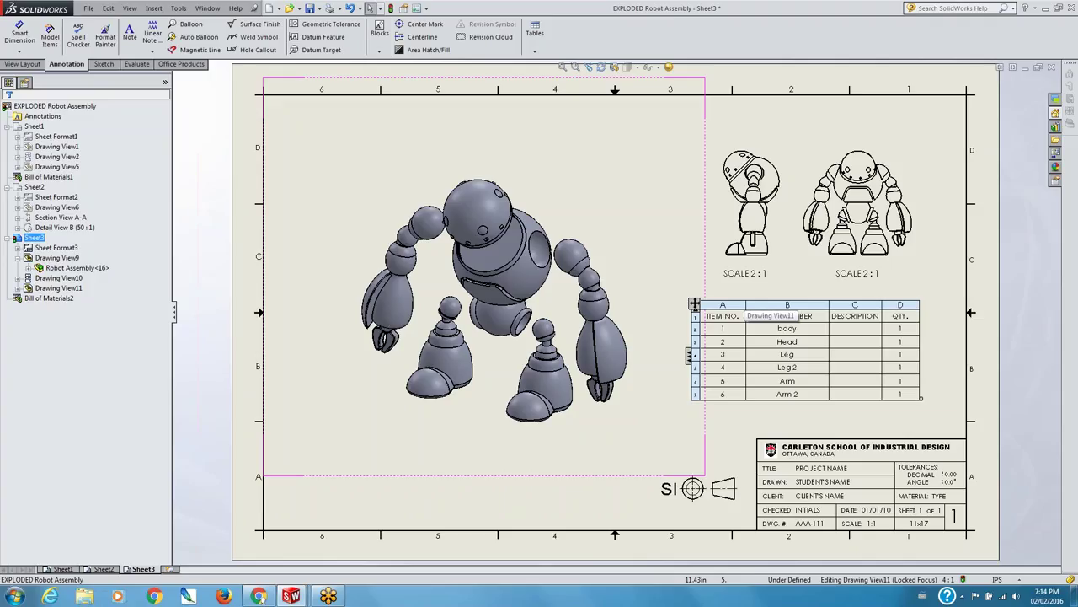
{"action": "left_click", "coordinate": [746, 314]}
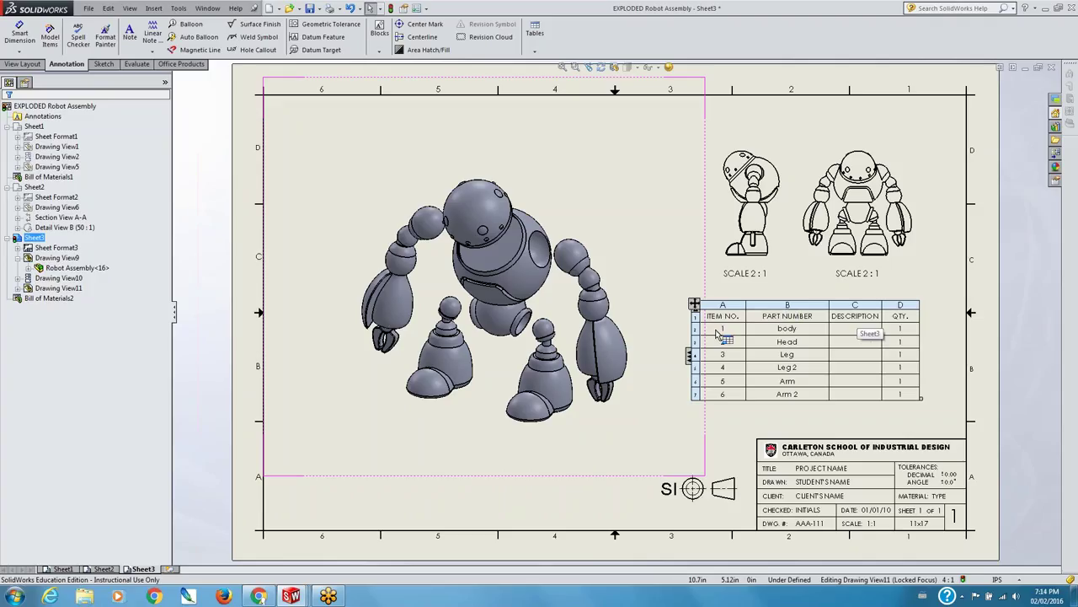
{"action": "key", "text": "Escape"}
{"action": "left_click", "coordinate": [788, 353]}
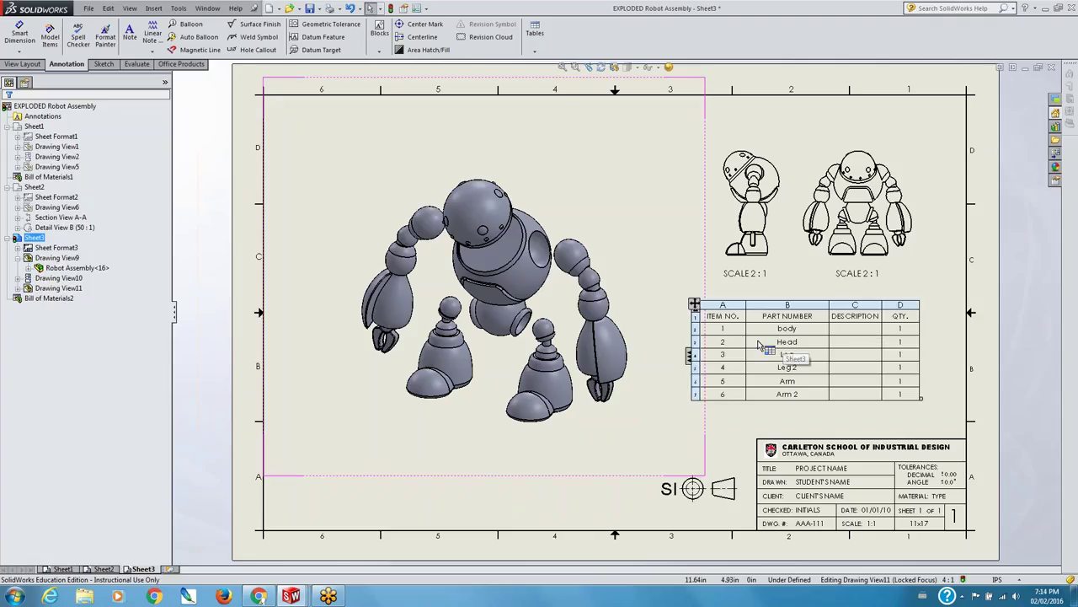
- Move the bill of materials table further right, between the small 2:1 views and the title block
{"action": "left_click_drag", "start_coordinate": [694, 304], "coordinate": [726, 308]}
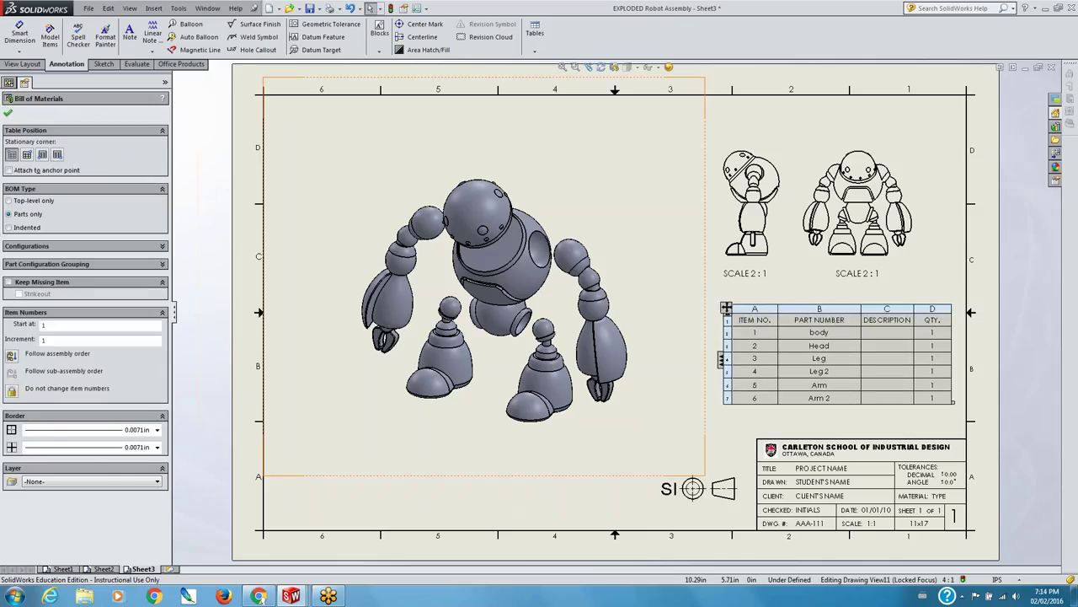
{"action": "left_click", "coordinate": [822, 349]}
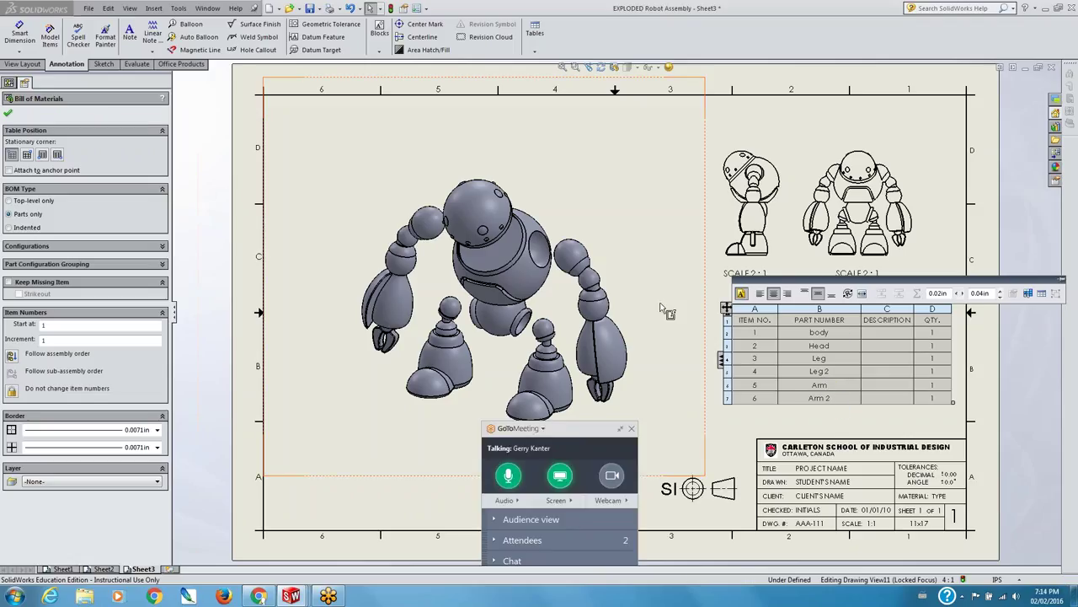
{"action": "left_click", "coordinate": [927, 244]}
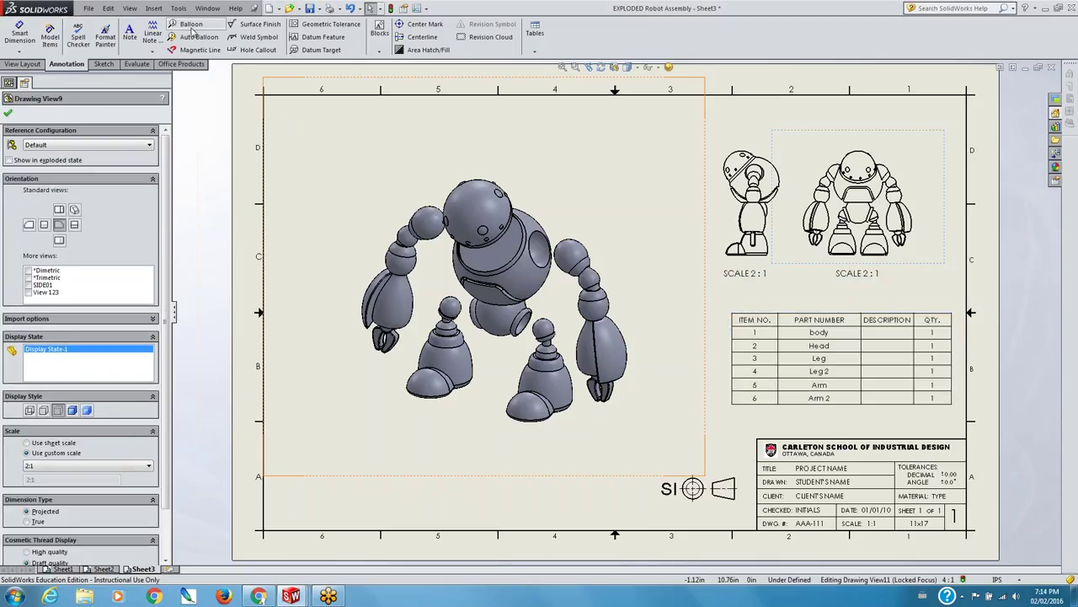
- Attach circular item-number balloons to the head, body and Arm 2 in the exploded view
{"action": "left_click", "coordinate": [188, 28]}
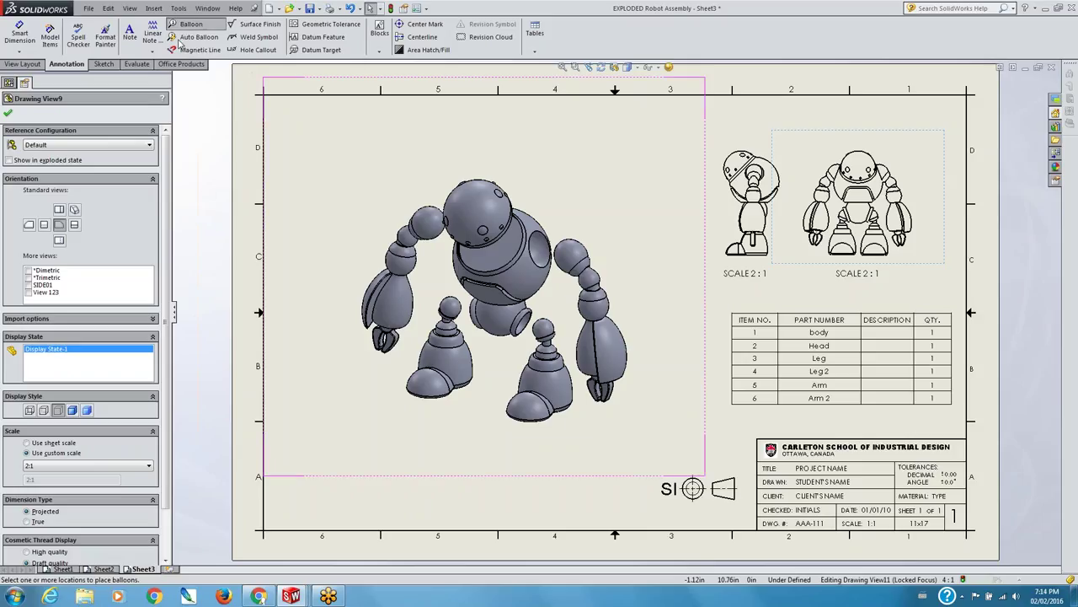
{"action": "left_click", "coordinate": [481, 190]}
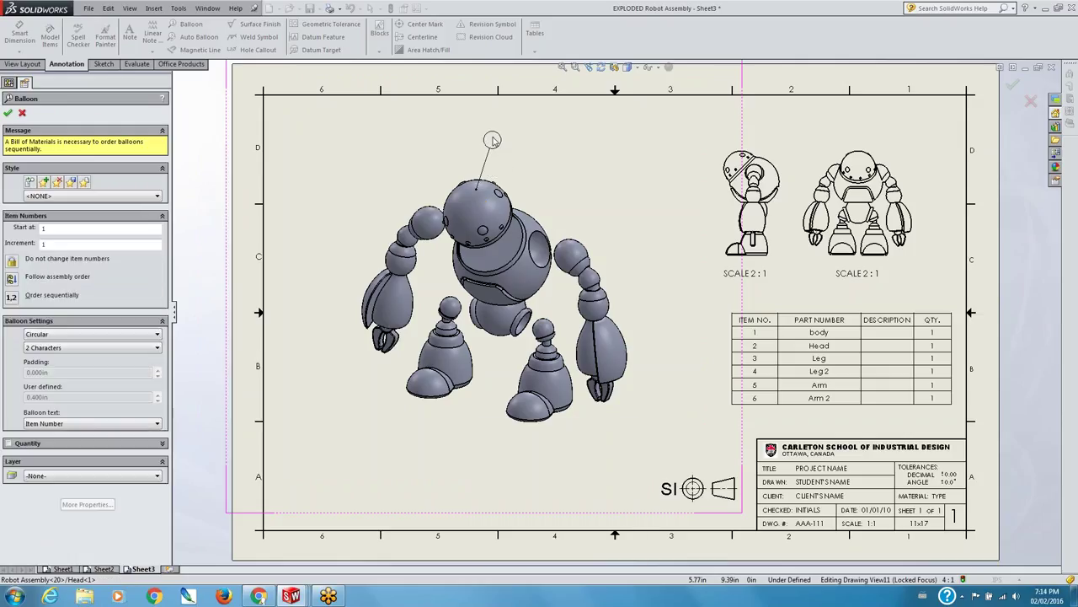
{"action": "left_click", "coordinate": [492, 140]}
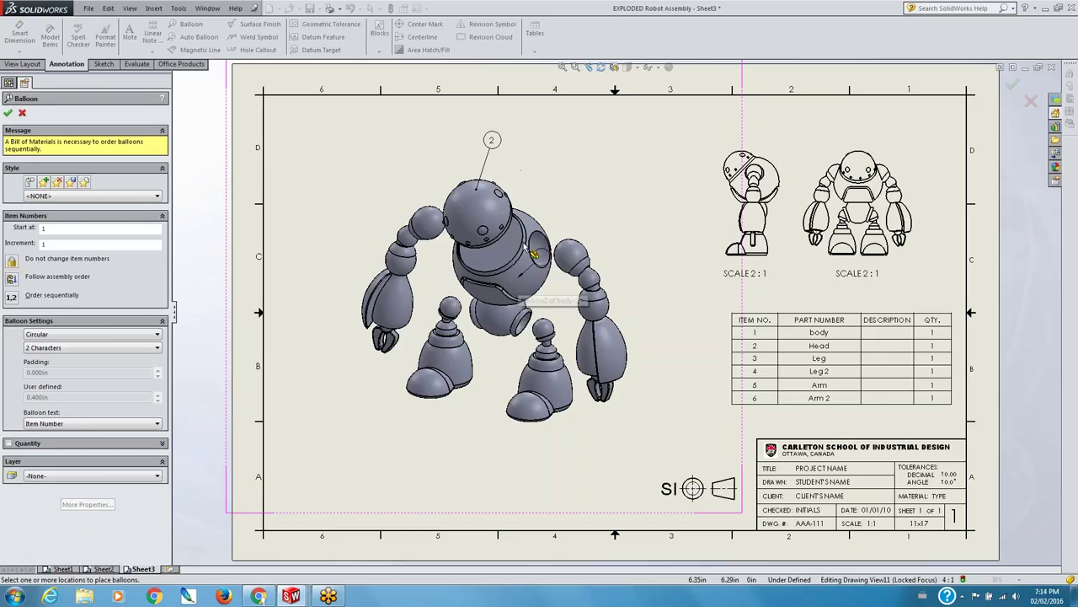
{"action": "left_click", "coordinate": [558, 171]}
{"action": "left_click", "coordinate": [573, 255]}
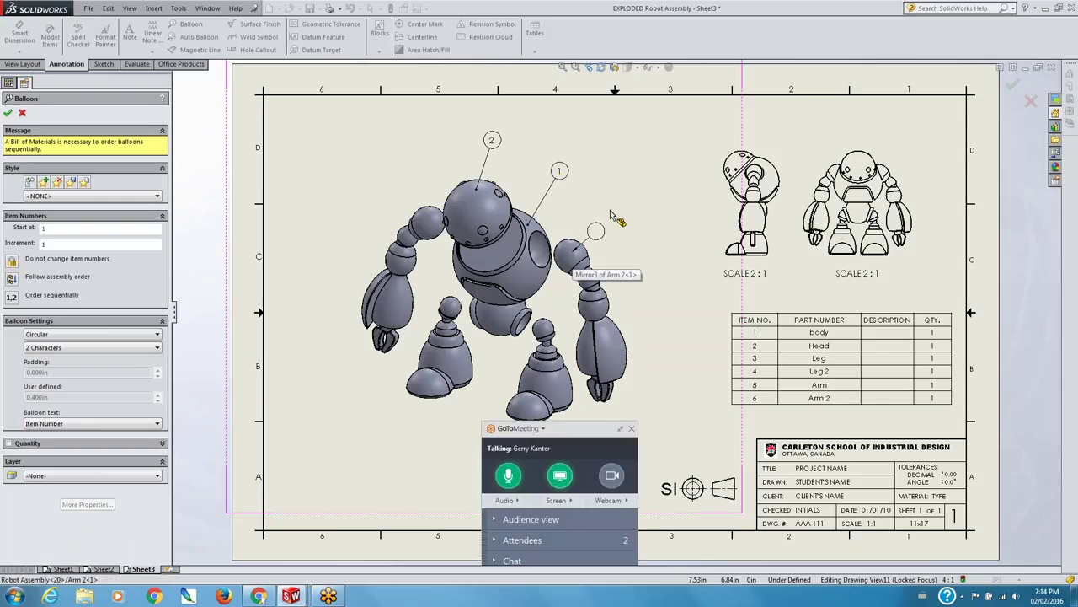
{"action": "left_click", "coordinate": [613, 202]}
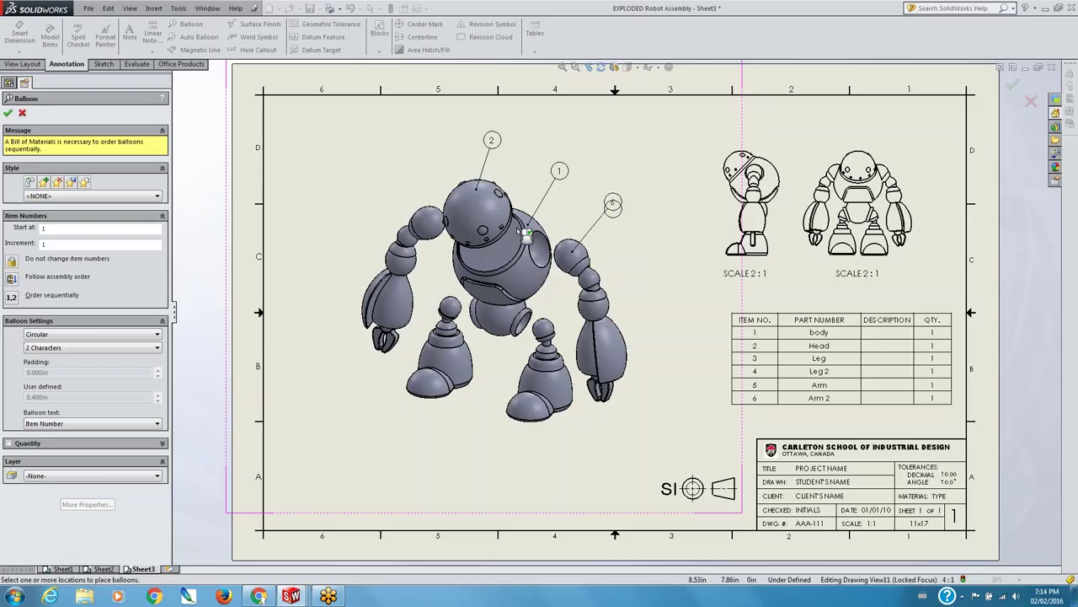
- Add item-number balloons to Arm, Leg and Leg 2 in the exploded view and finish ballooning
{"action": "left_click", "coordinate": [427, 214]}
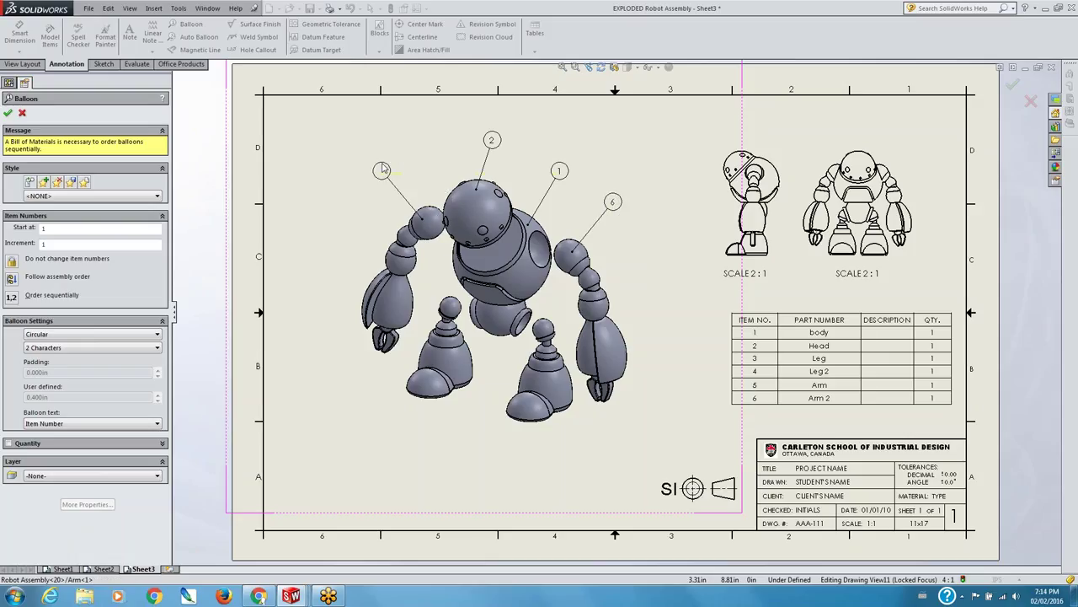
{"action": "left_click", "coordinate": [381, 171]}
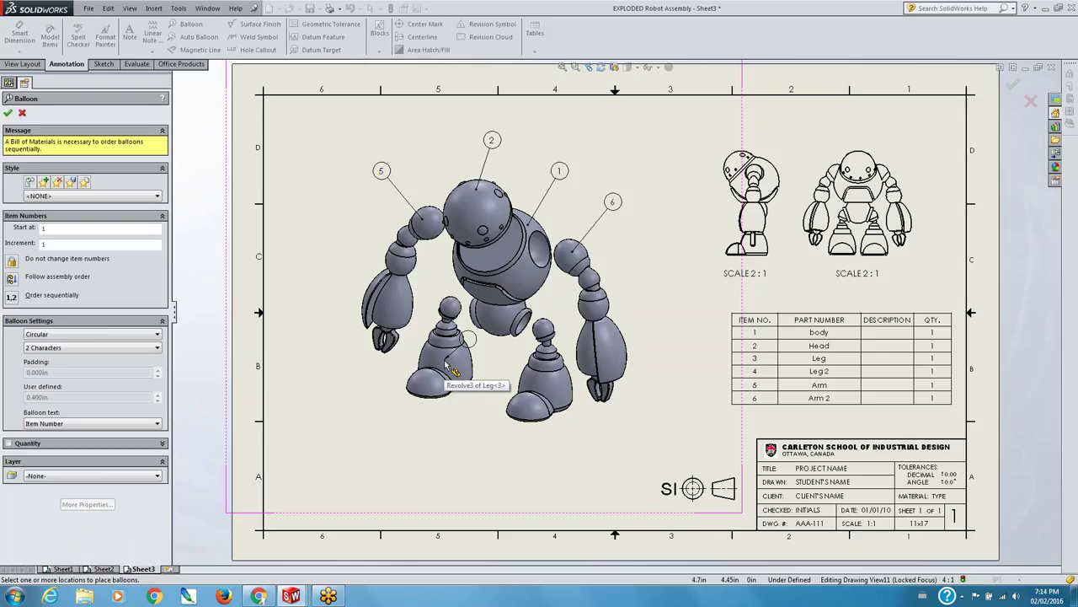
{"action": "left_click", "coordinate": [445, 361]}
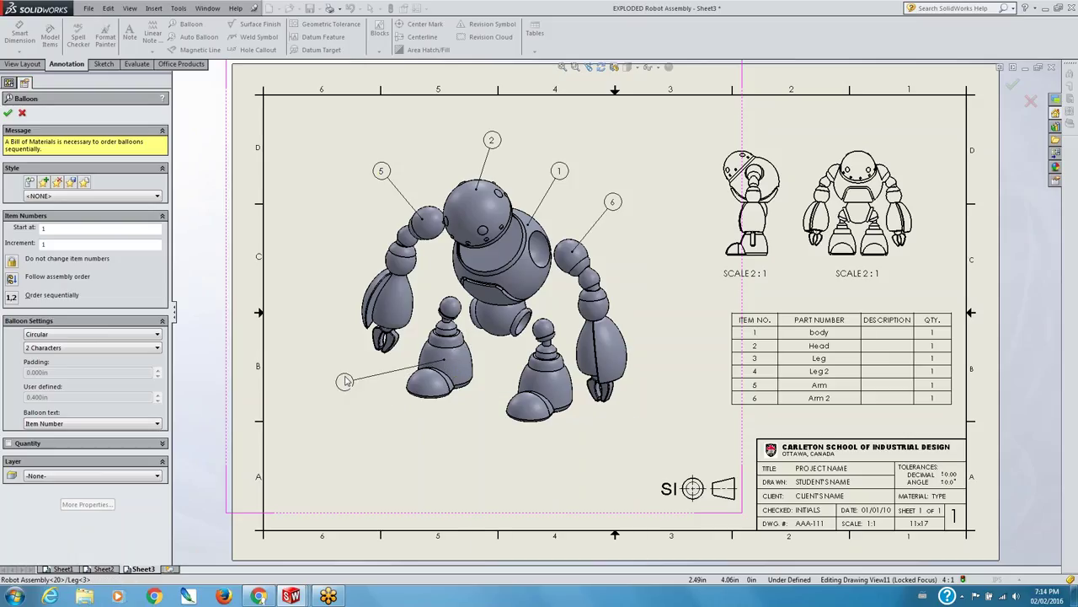
{"action": "left_click", "coordinate": [362, 421]}
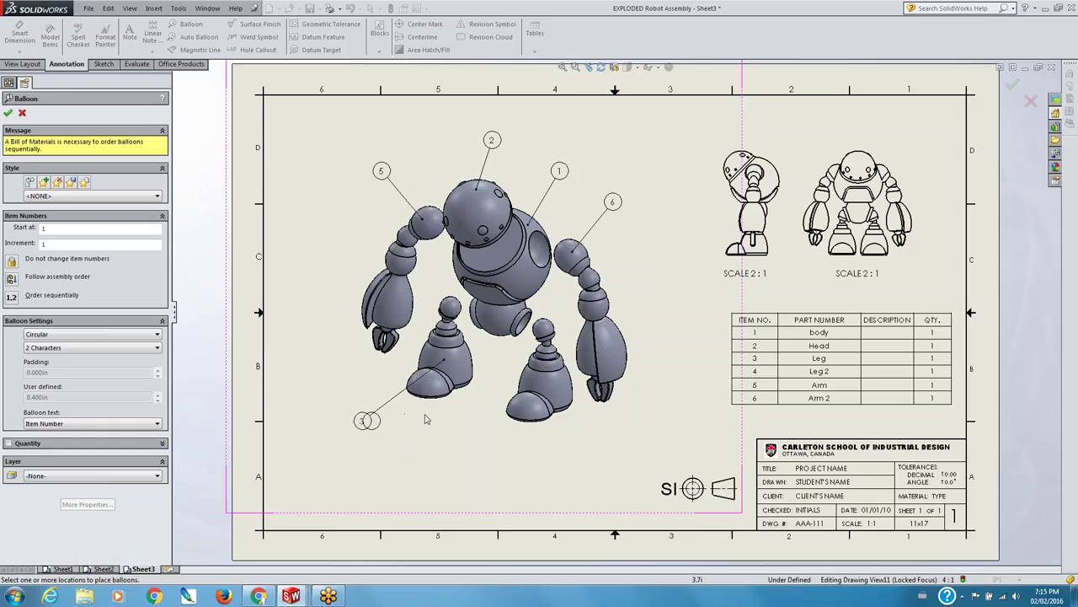
{"action": "left_click", "coordinate": [532, 386]}
{"action": "left_click", "coordinate": [447, 454]}
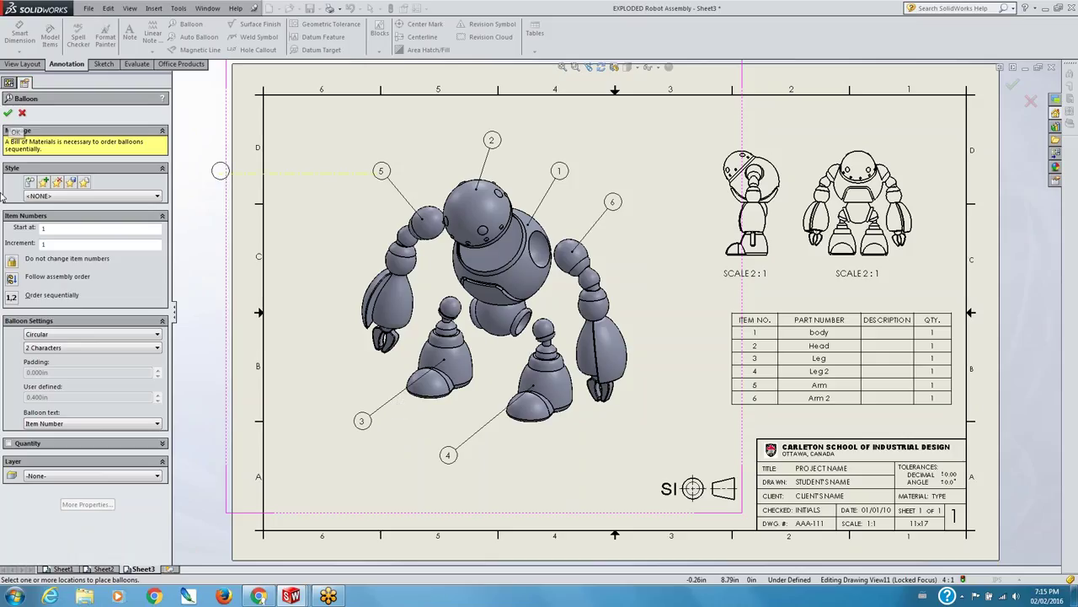
{"action": "left_click", "coordinate": [9, 114]}
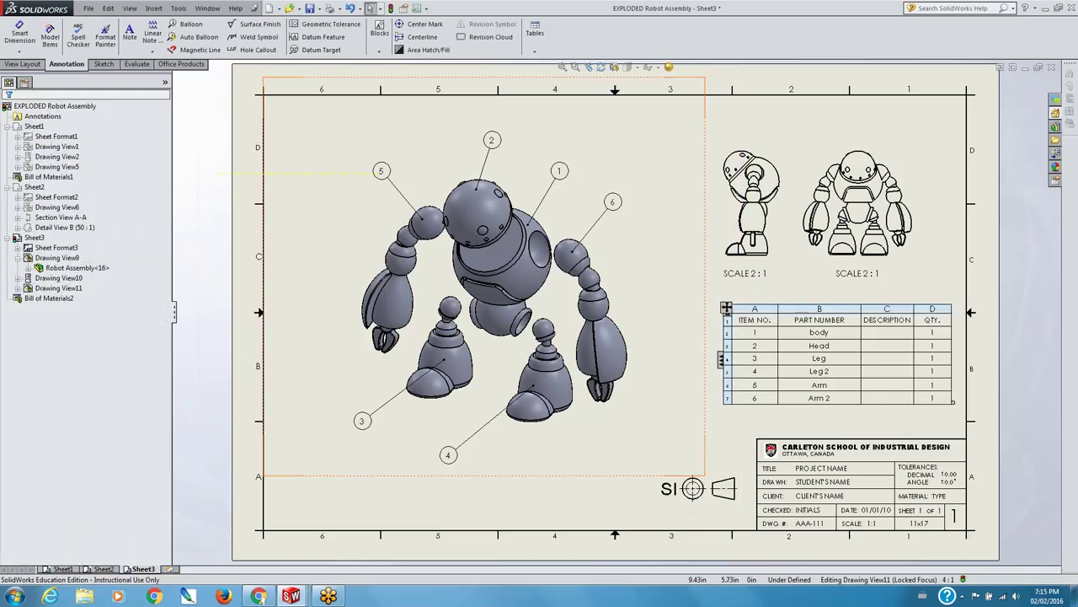
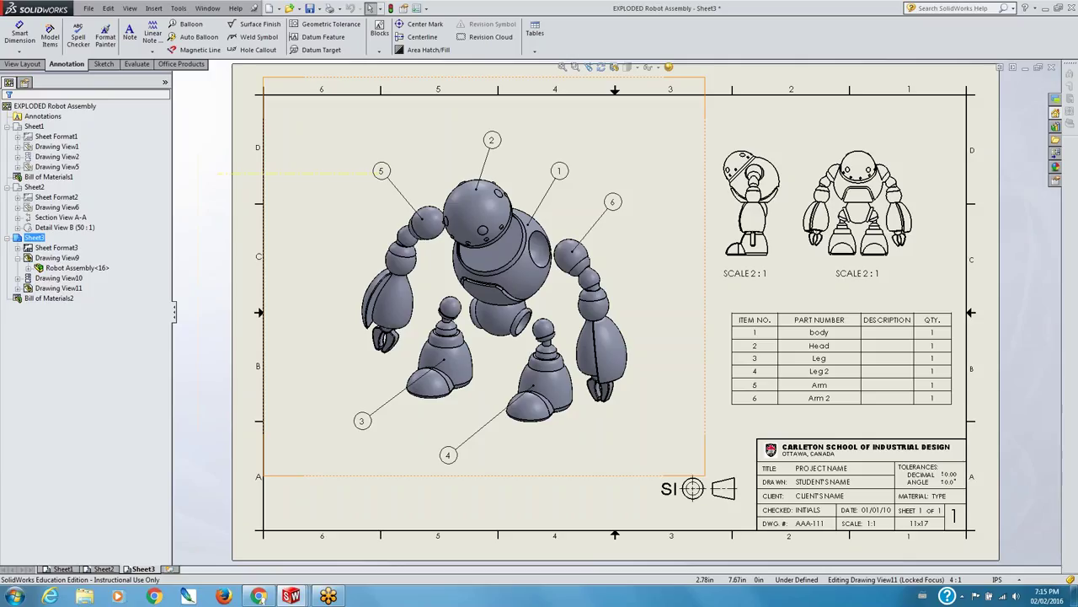
- Activate drawing Sheet2 with the section and detail views
{"action": "left_click", "coordinate": [34, 187]}
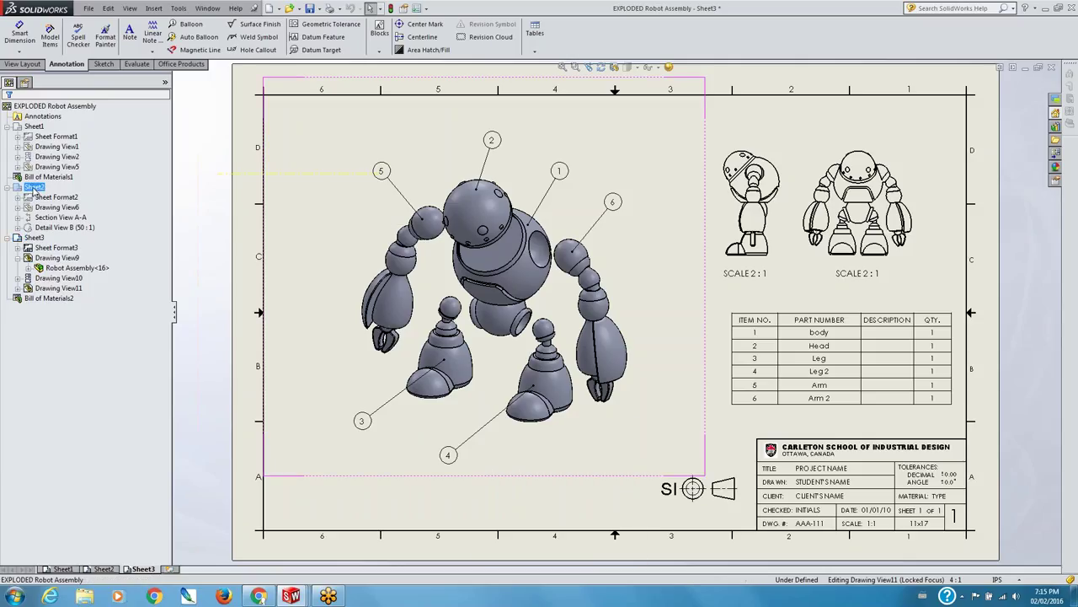
{"action": "right_click", "coordinate": [34, 190]}
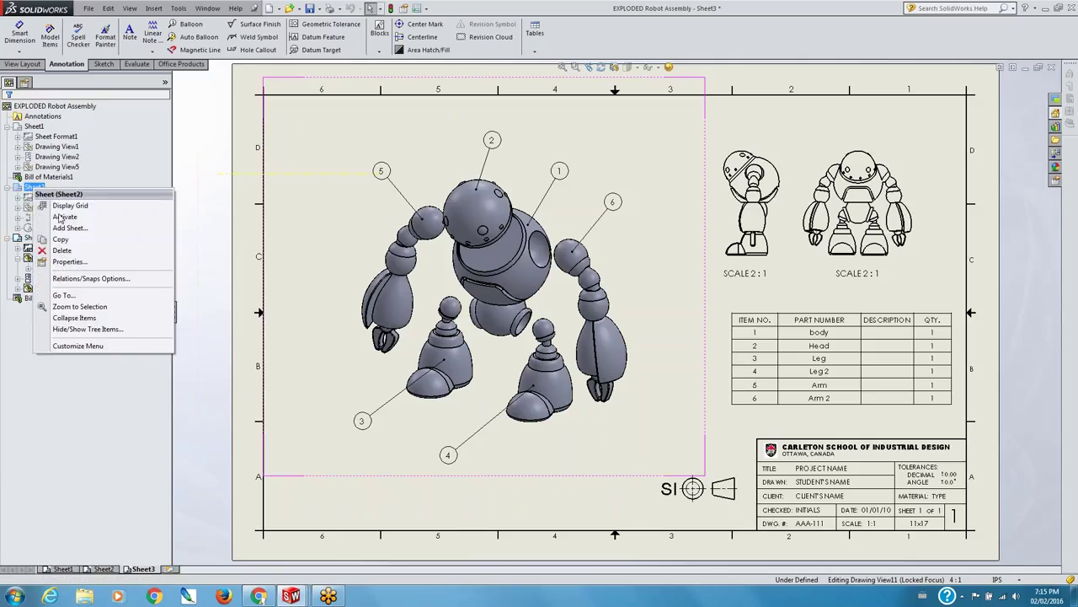
{"action": "left_click", "coordinate": [63, 217]}
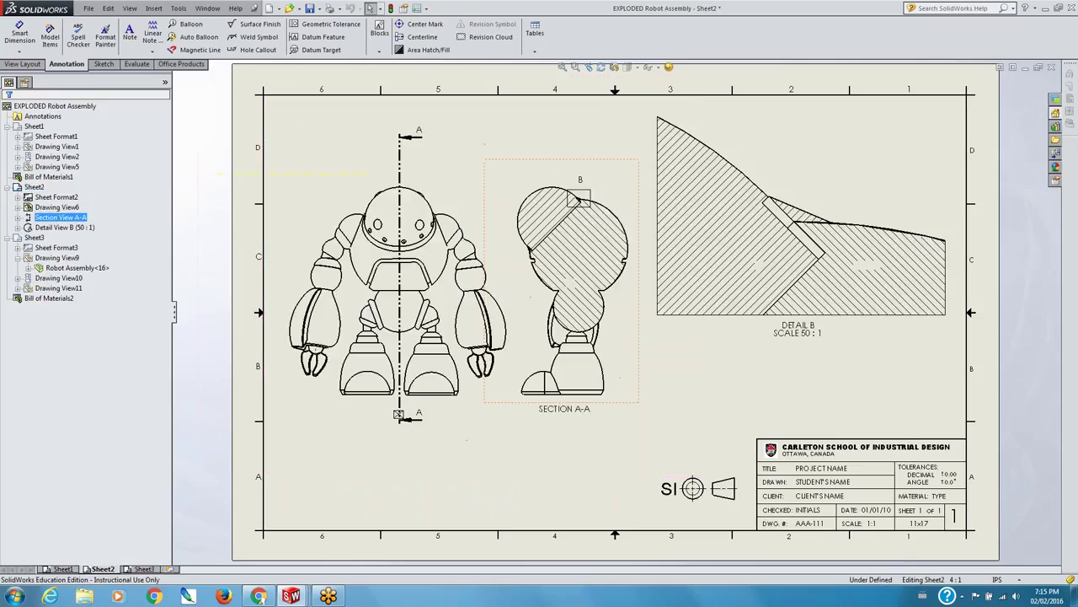
{"action": "left_click", "coordinate": [32, 126]}
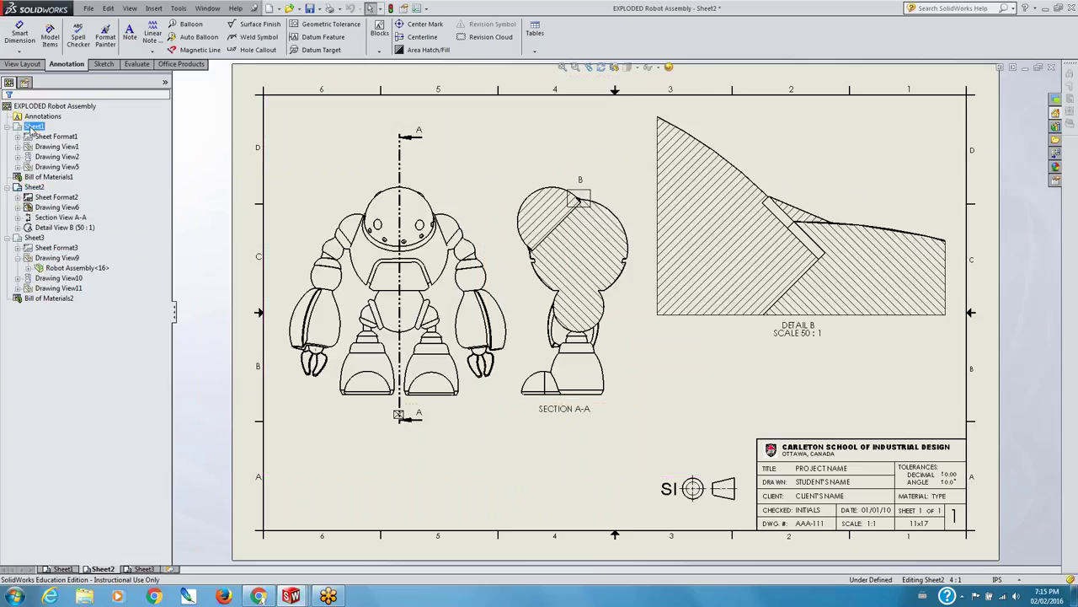
- Delete the 50:1 Detail View B from Sheet2
{"action": "left_click", "coordinate": [741, 339]}
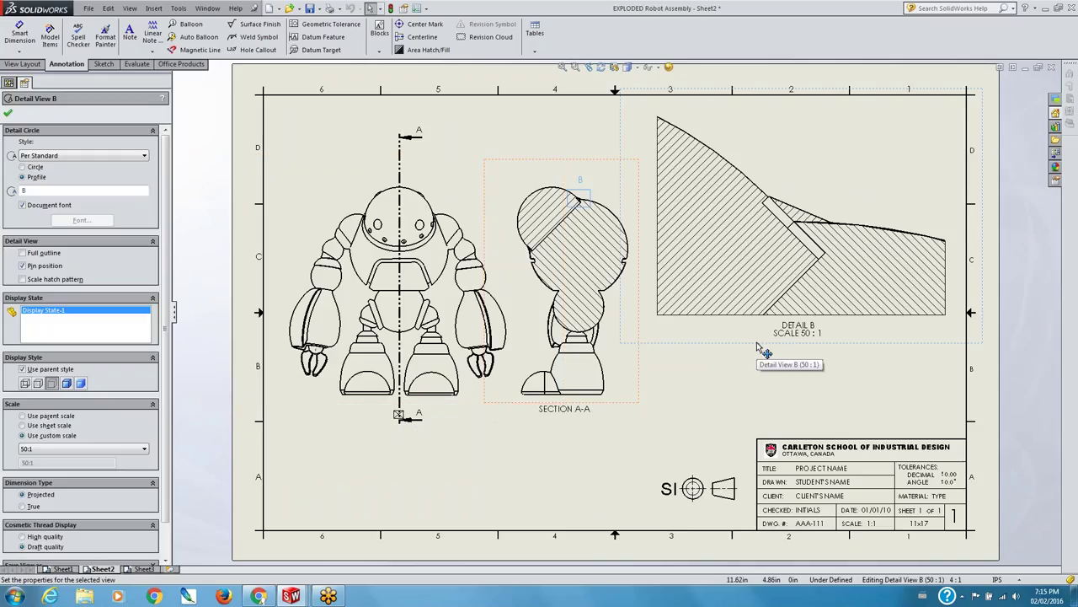
{"action": "left_click_drag", "start_coordinate": [757, 345], "coordinate": [762, 356]}
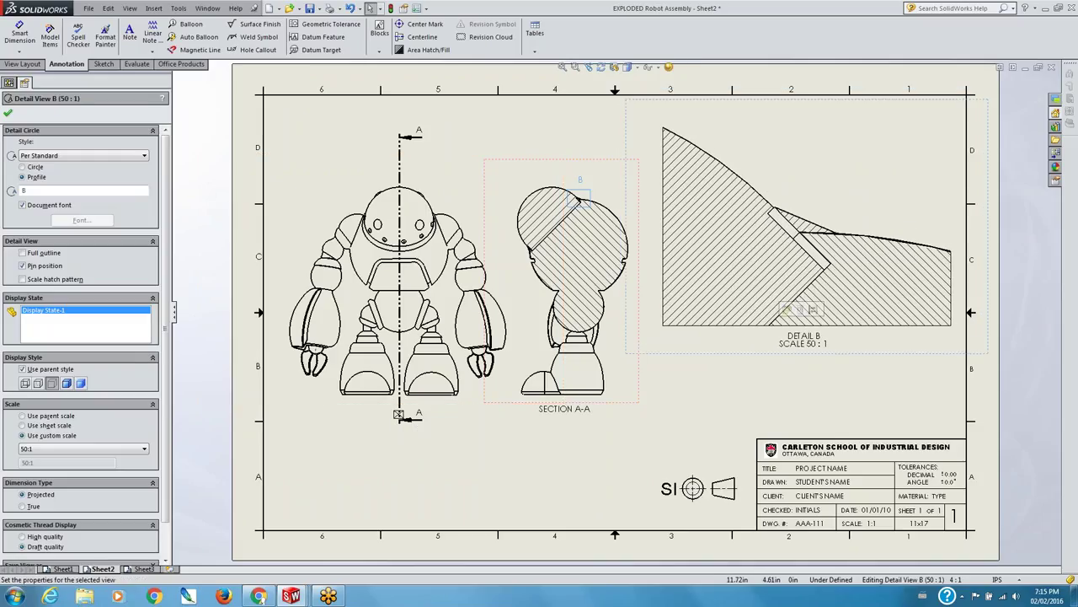
{"action": "key", "text": "Delete"}
{"action": "left_click", "coordinate": [614, 269]}
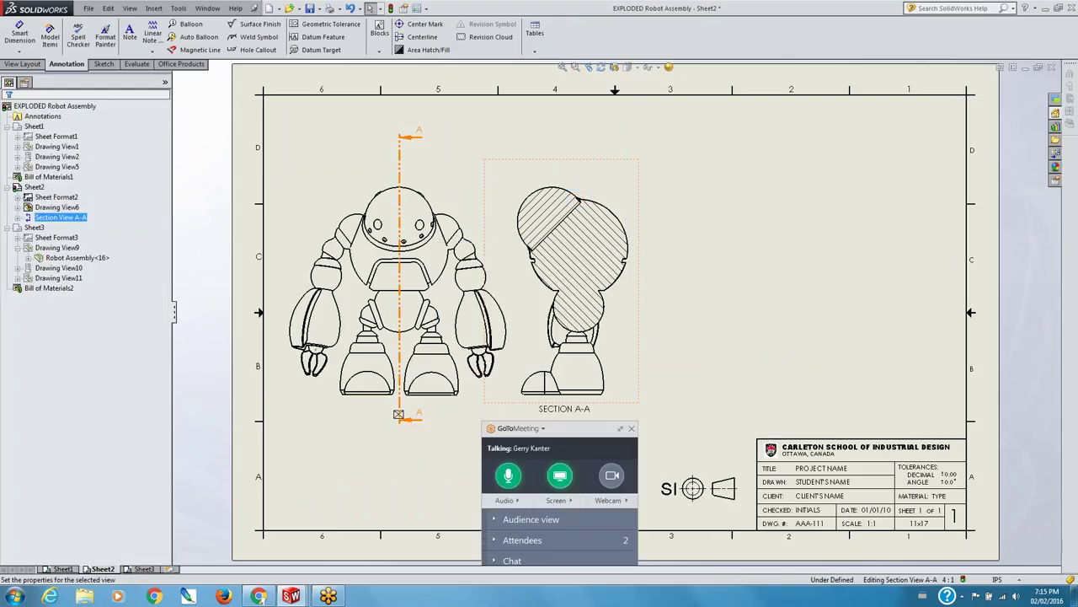
- Delete Section View A-A from Sheet2 and move the robot front view slightly right and up
{"action": "key", "text": "Delete"}
{"action": "left_click", "coordinate": [616, 268]}
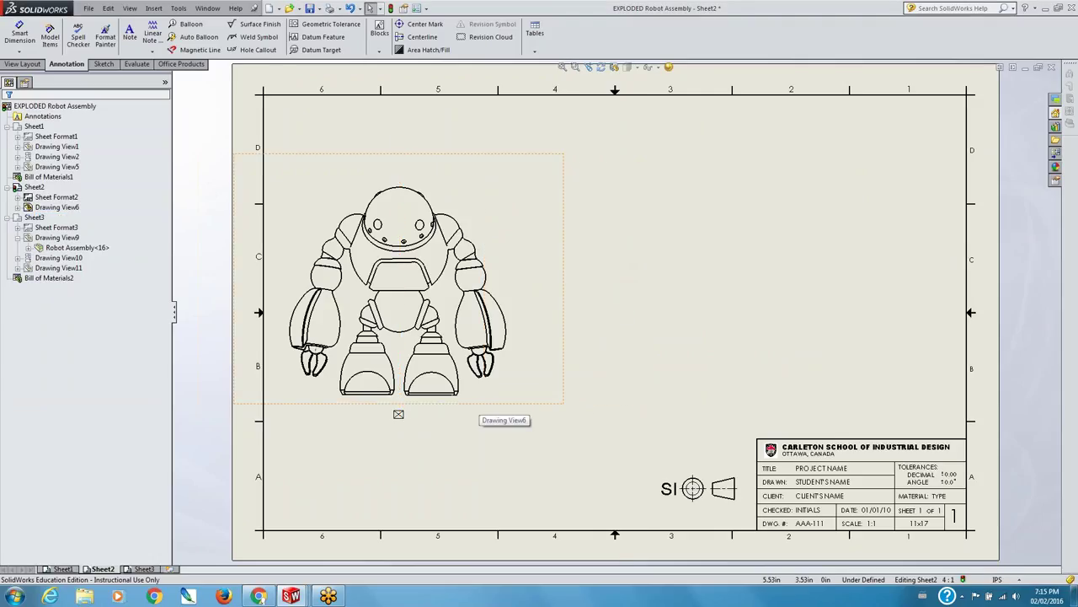
{"action": "left_click_drag", "start_coordinate": [481, 403], "coordinate": [523, 400]}
{"action": "left_click", "coordinate": [523, 399]}
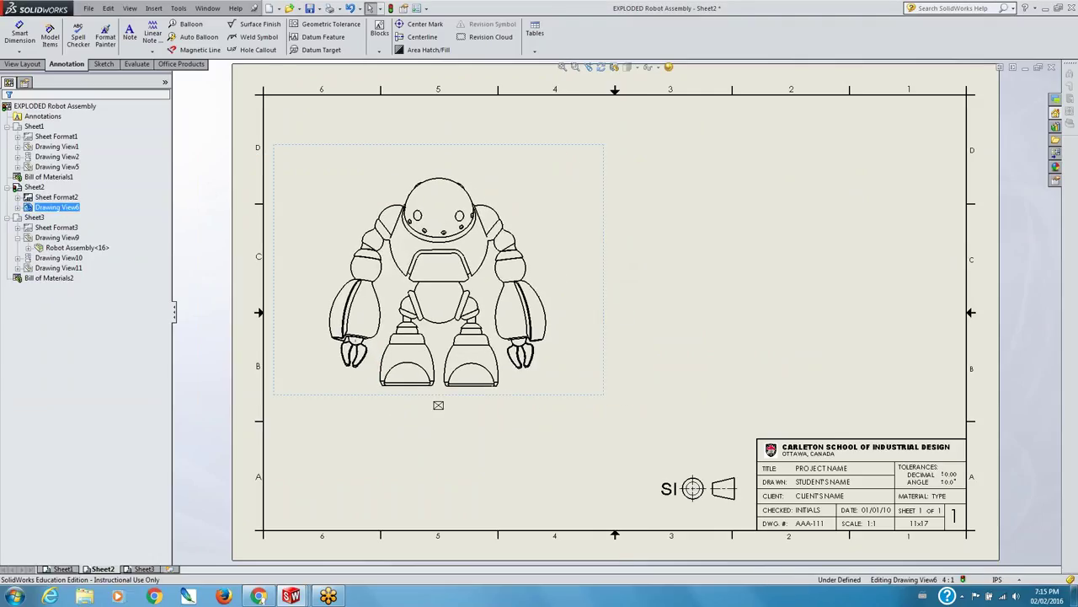
- Create an auto-hatched section view with a vertical cutting line through the head's centre and place it right of the front view
{"action": "left_click", "coordinate": [104, 65]}
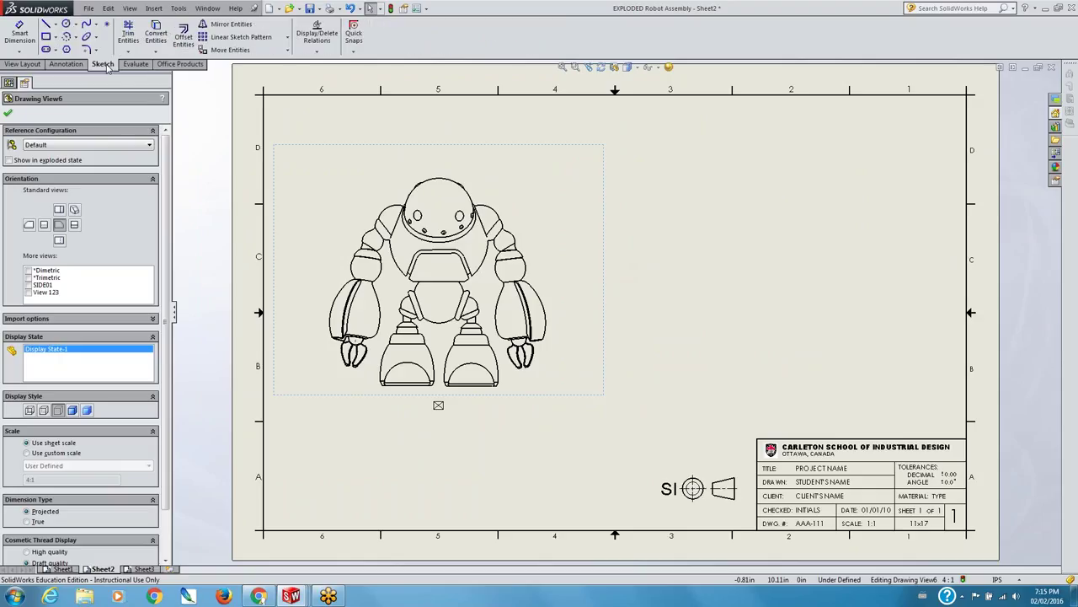
{"action": "left_click", "coordinate": [22, 64]}
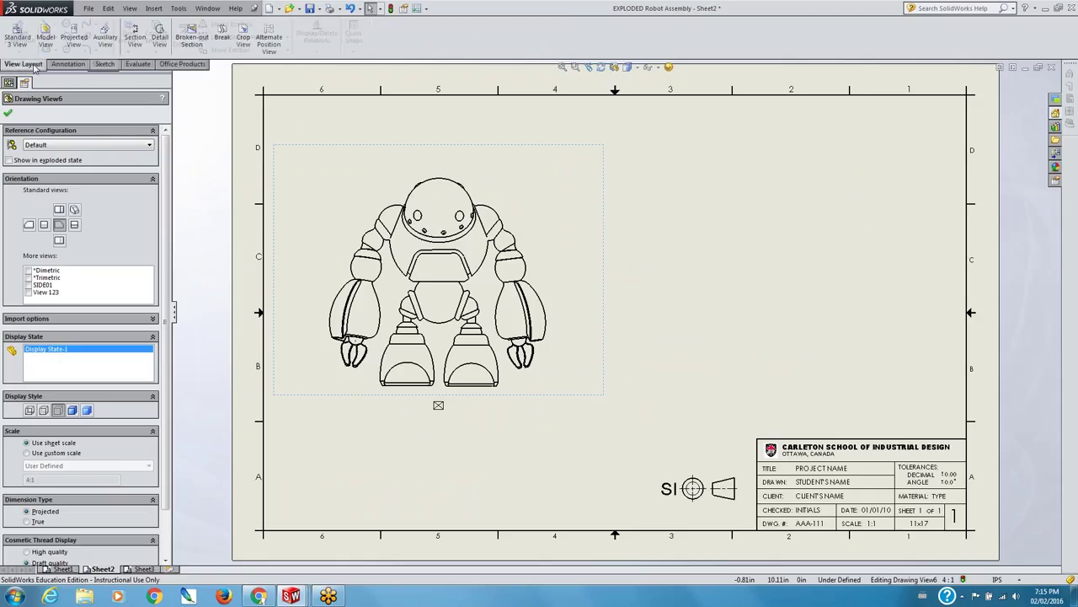
{"action": "left_click", "coordinate": [136, 37]}
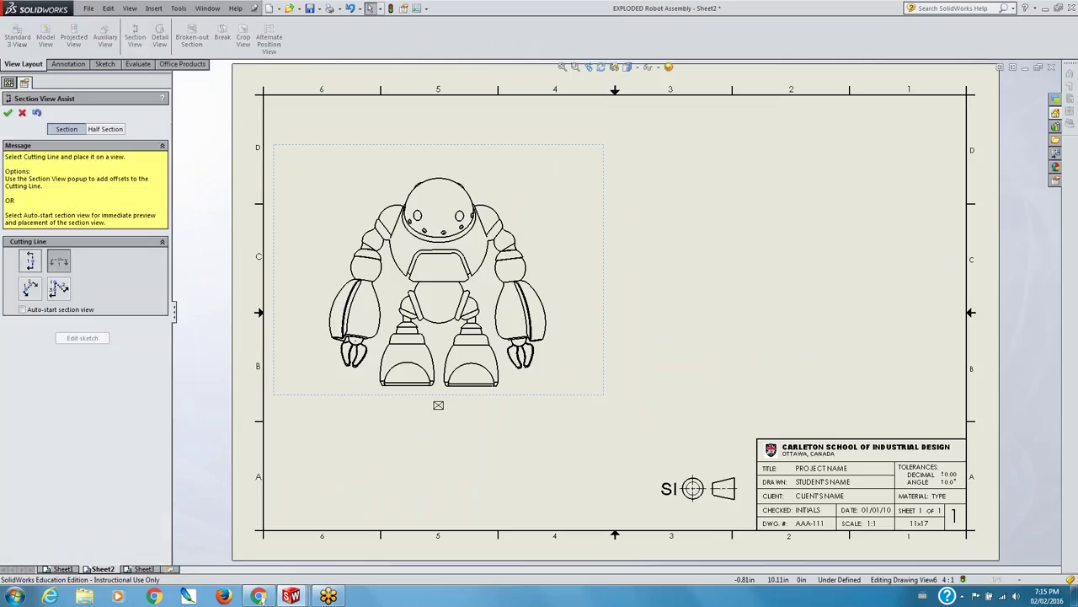
{"action": "left_click", "coordinate": [30, 262]}
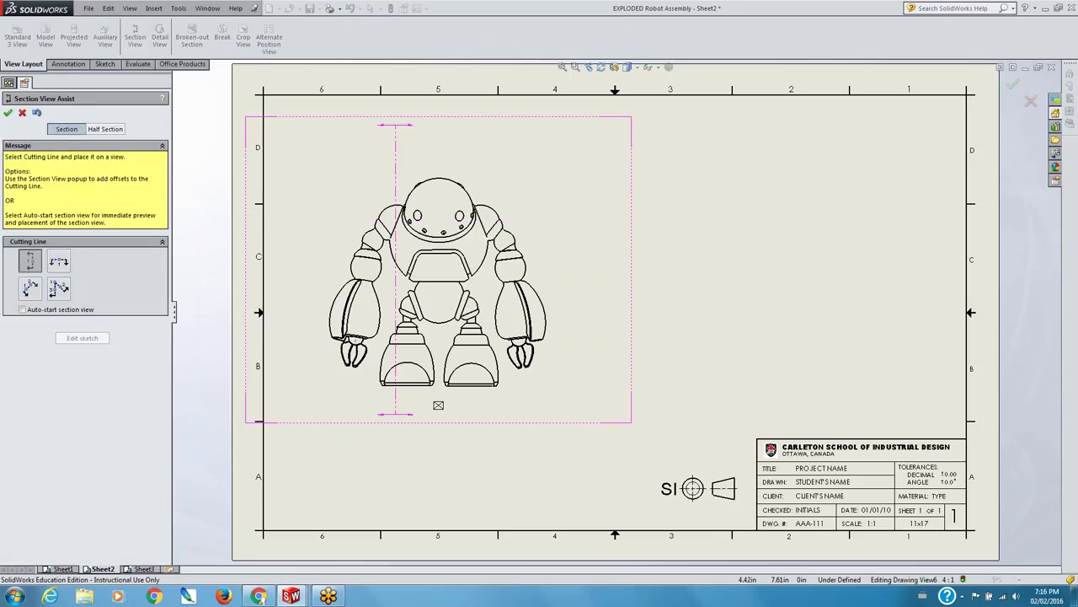
{"action": "left_click", "coordinate": [439, 186]}
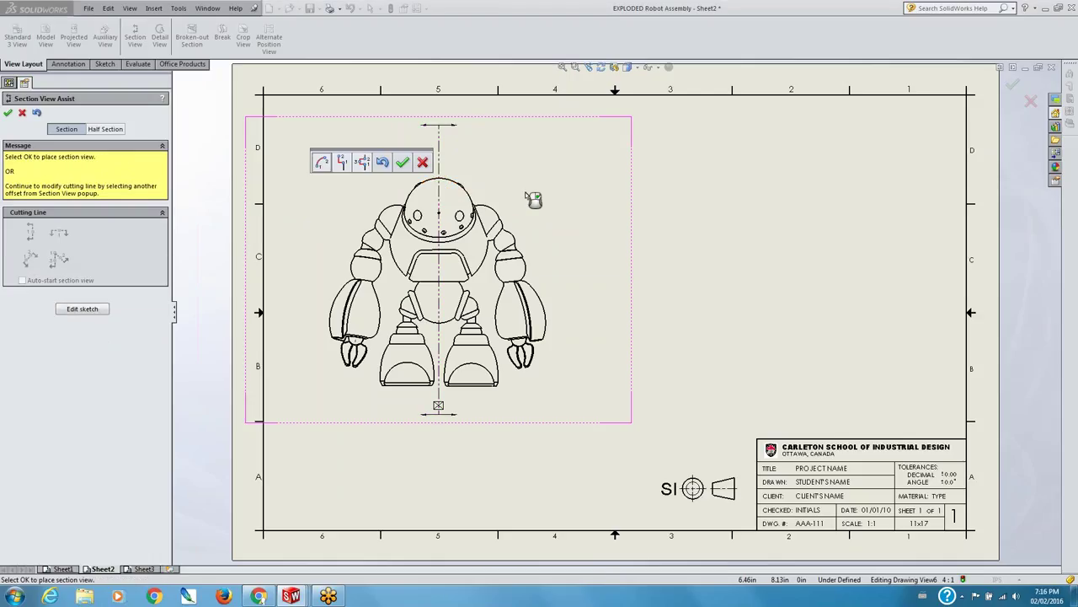
{"action": "left_click", "coordinate": [320, 163]}
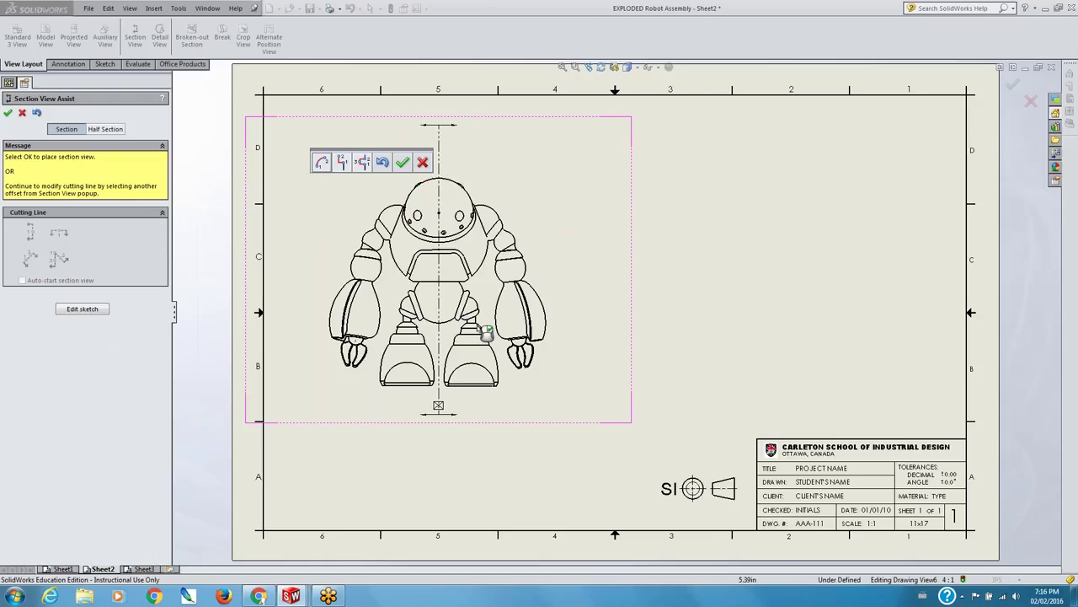
{"action": "left_click", "coordinate": [403, 162]}
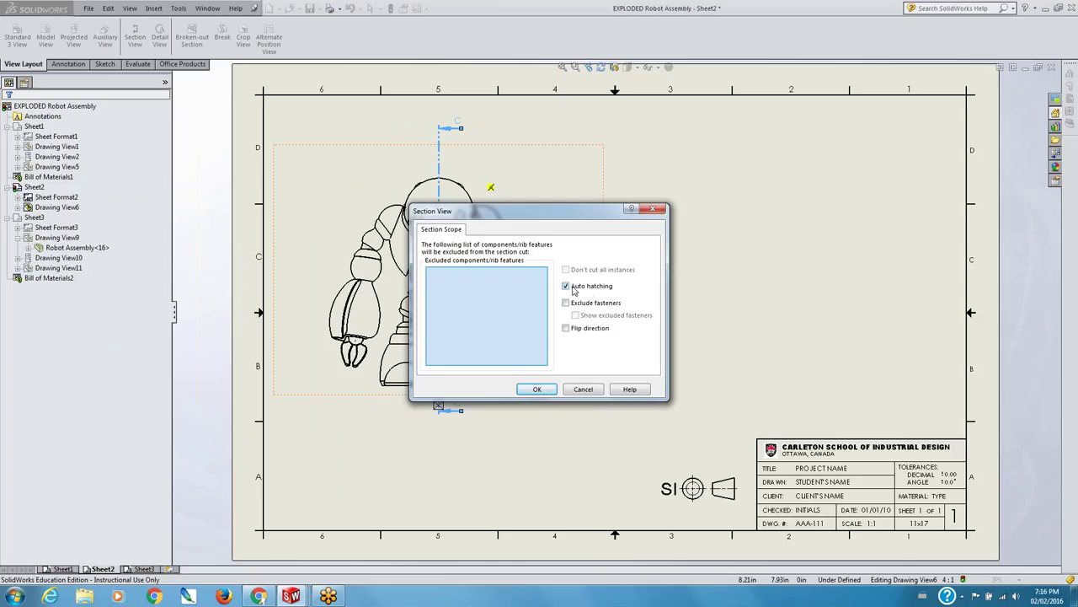
{"action": "left_click", "coordinate": [538, 390]}
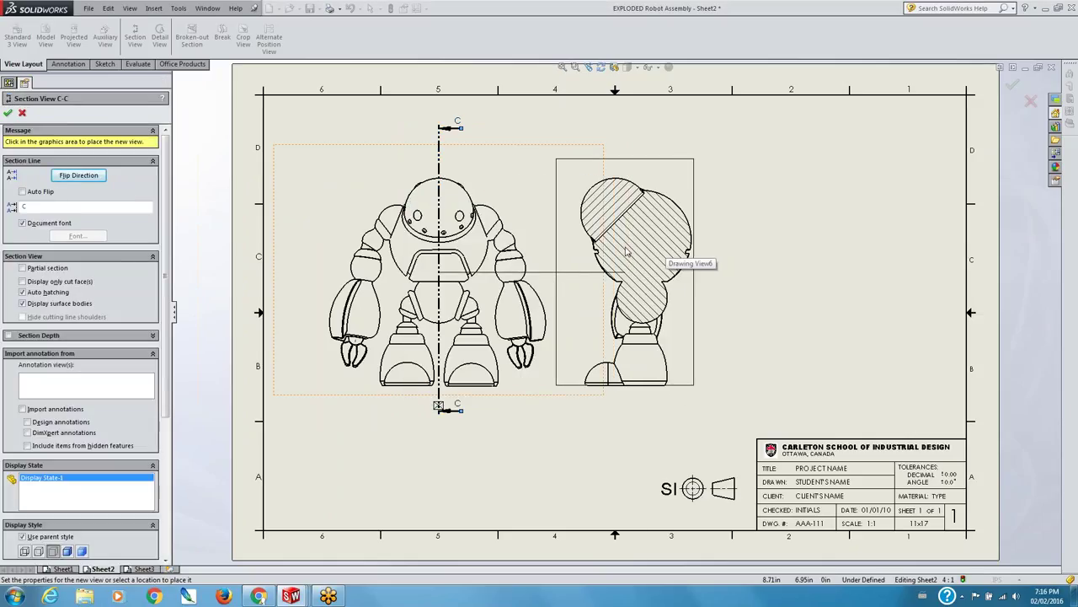
{"action": "left_click", "coordinate": [625, 250]}
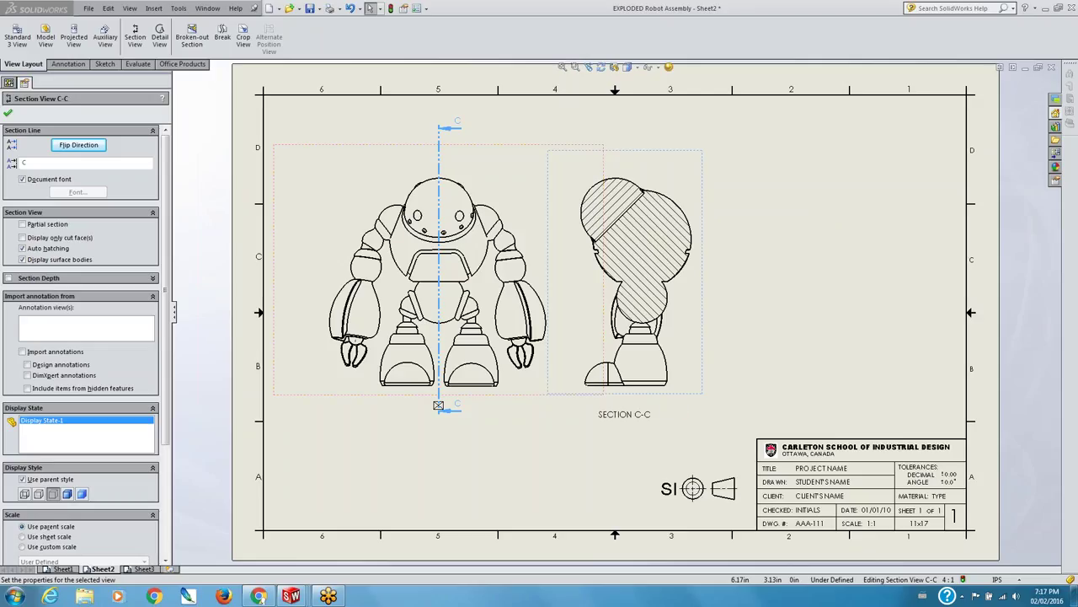
{"action": "left_click", "coordinate": [8, 112]}
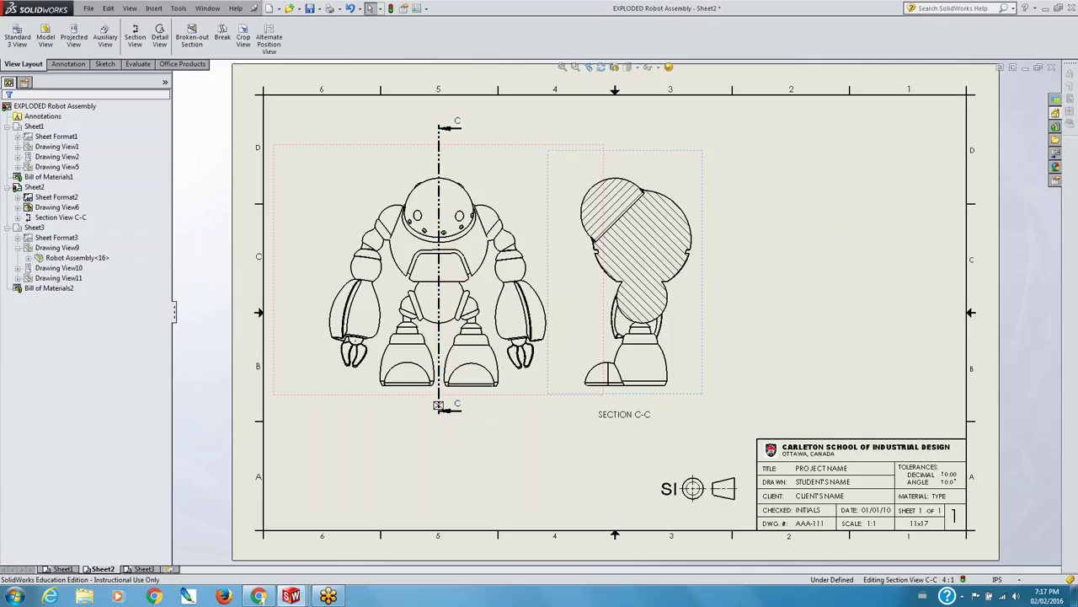
- Sketch a circle of about 0.06 in radius around the upper head-to-body joint in Section C-C
{"action": "left_click", "coordinate": [105, 64]}
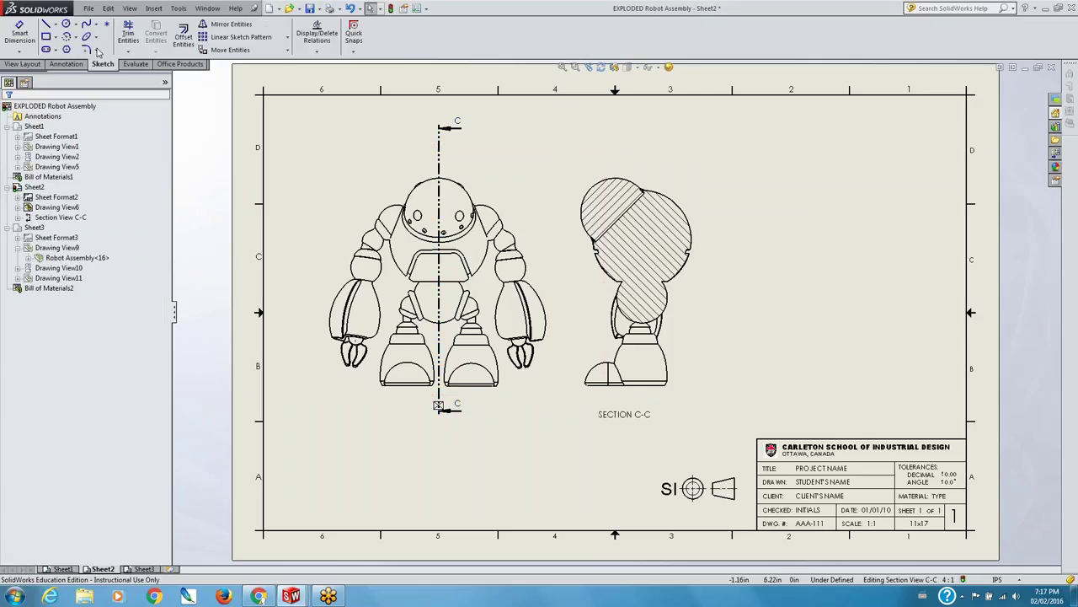
{"action": "left_click", "coordinate": [66, 24]}
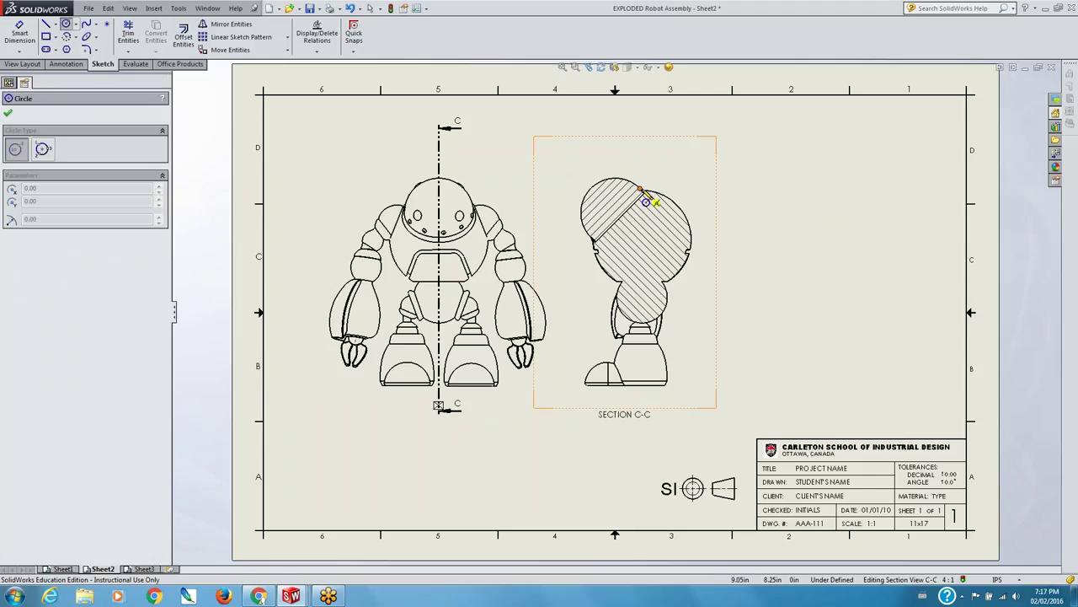
{"action": "left_click", "coordinate": [644, 191]}
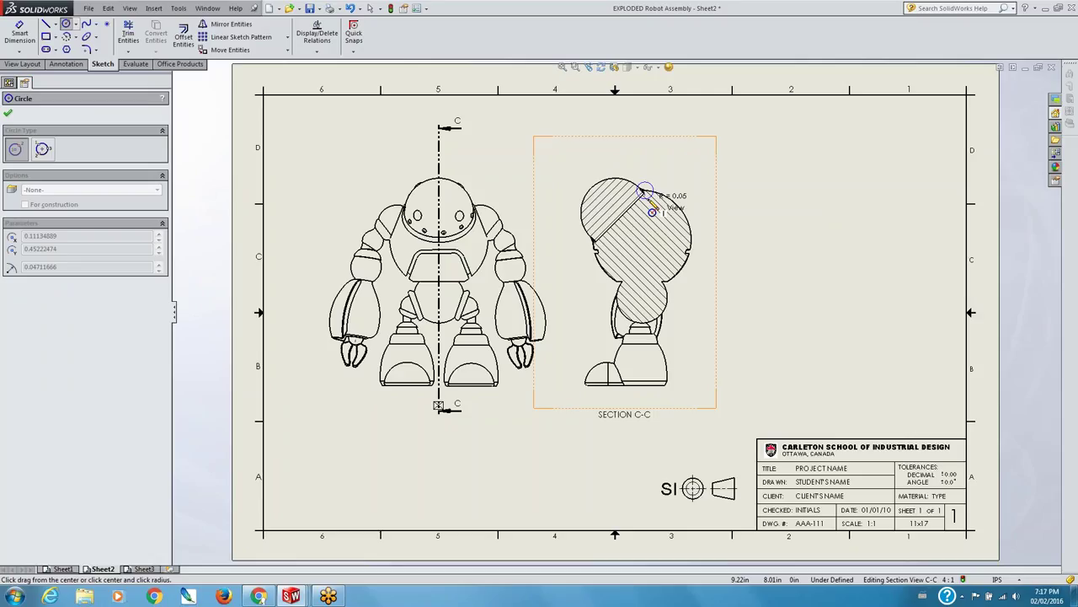
{"action": "left_click", "coordinate": [656, 216]}
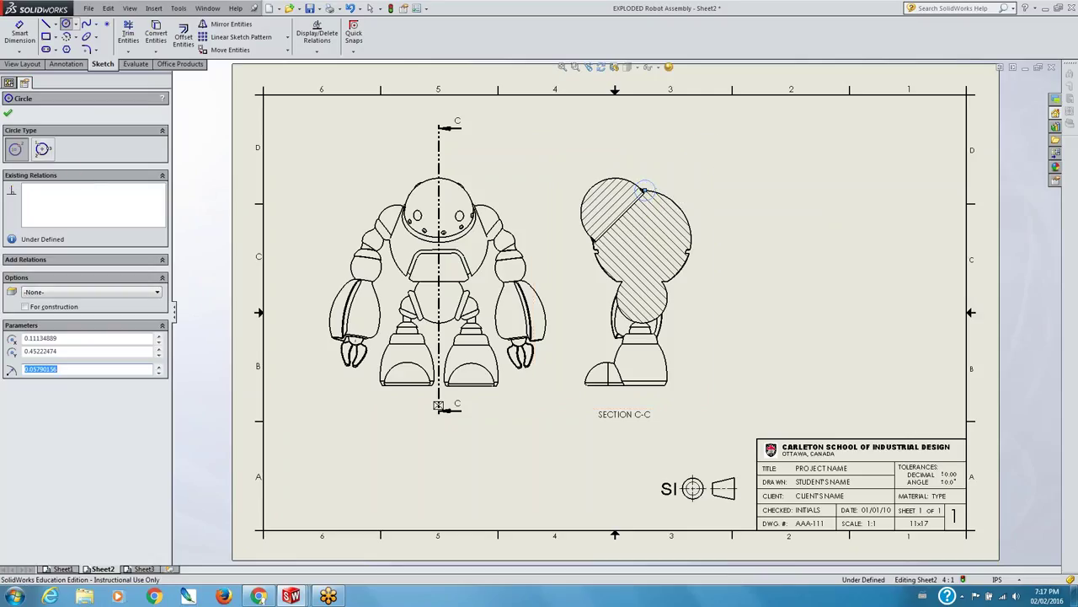
{"action": "left_click", "coordinate": [9, 115]}
- Create a detail view from the head-joint circle and place it to the right of Section C-C
{"action": "left_click", "coordinate": [71, 66]}
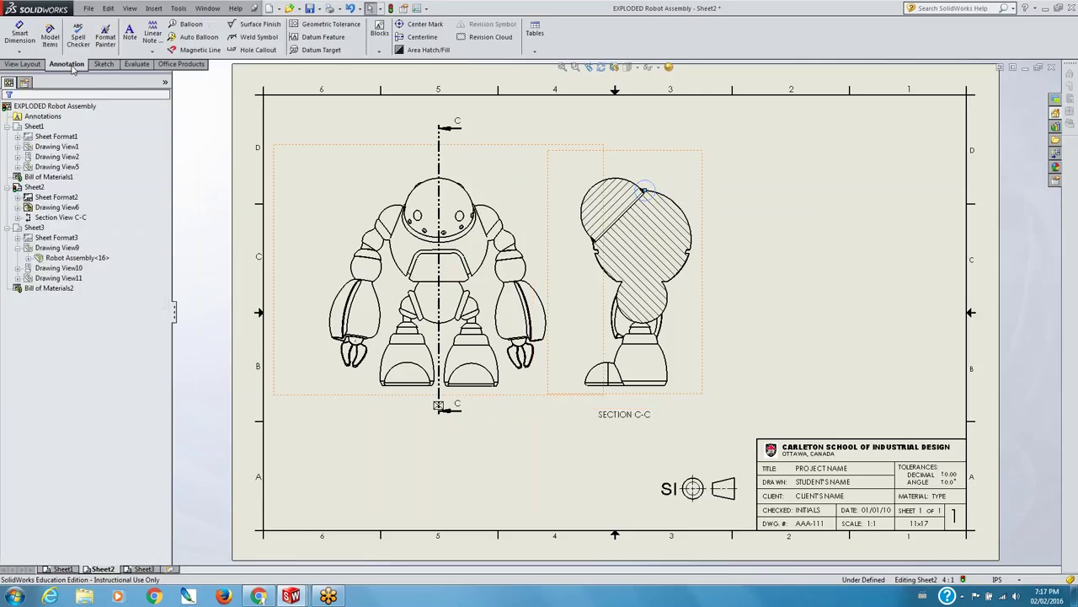
{"action": "left_click", "coordinate": [23, 64]}
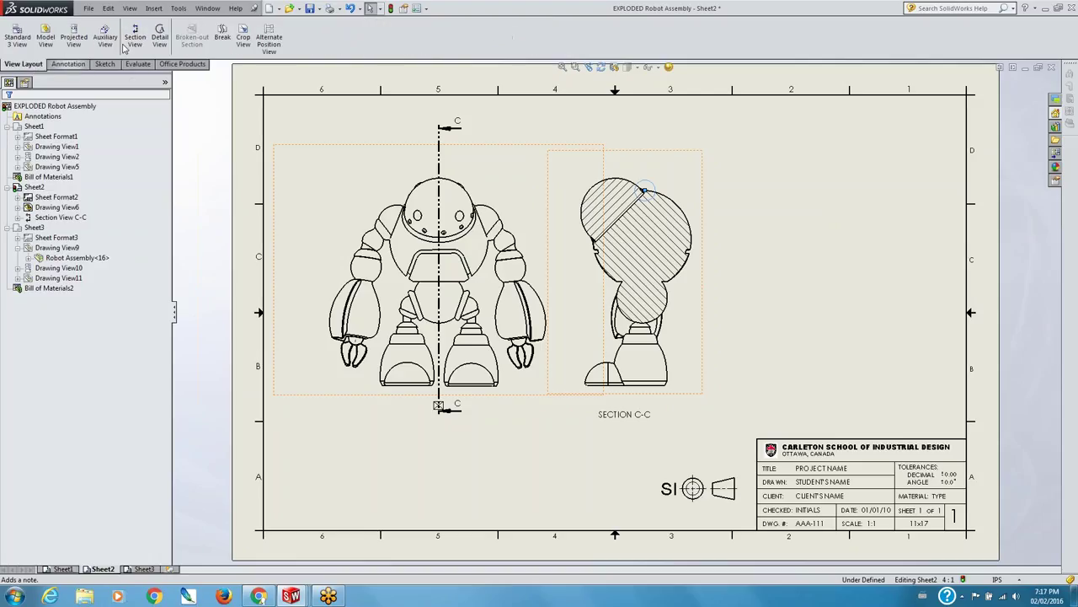
{"action": "left_click", "coordinate": [159, 40]}
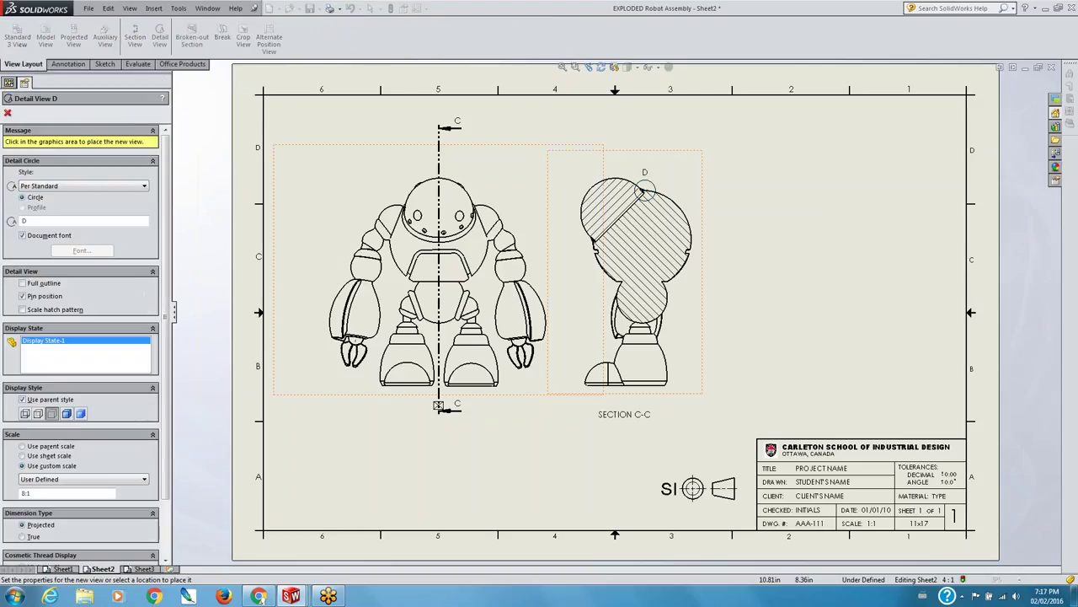
{"action": "left_click", "coordinate": [787, 189]}
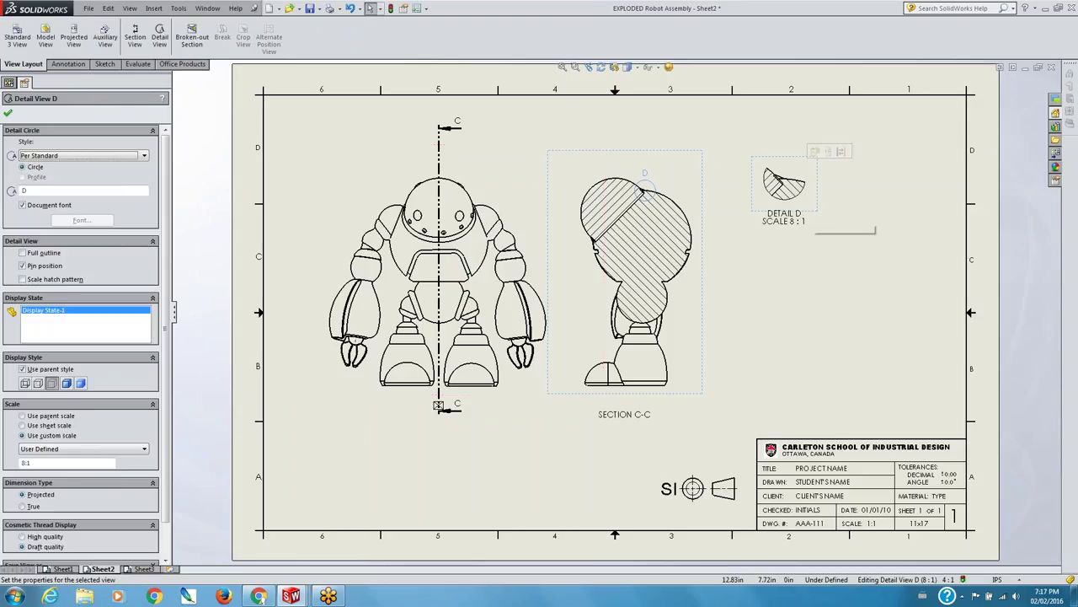
- Set Detail View D's custom scale to 20:1 and shift the view further right on the sheet
{"action": "left_click", "coordinate": [80, 449]}
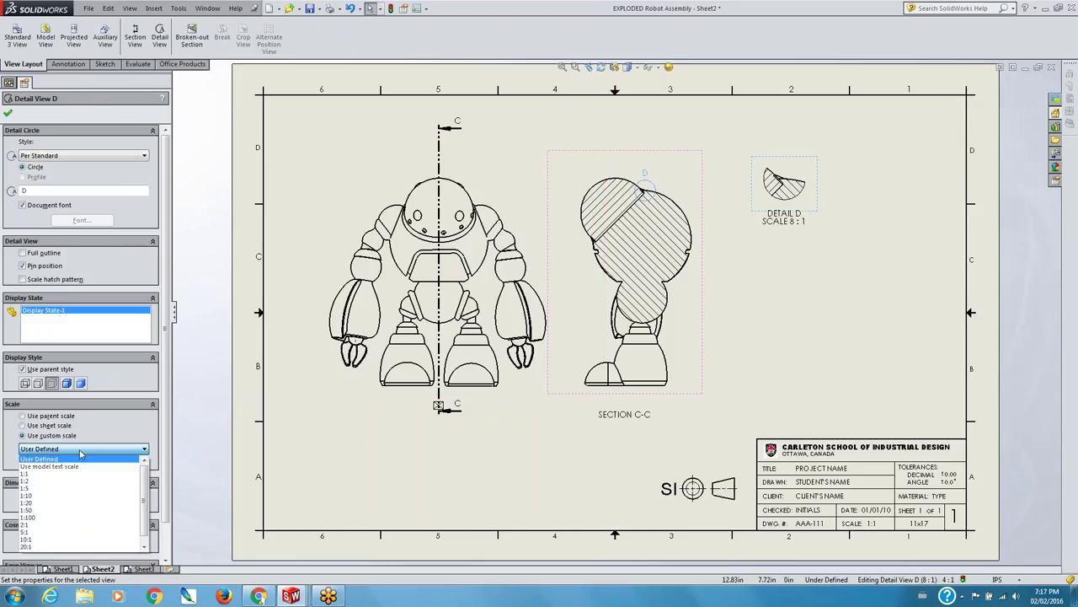
{"action": "left_click", "coordinate": [60, 546]}
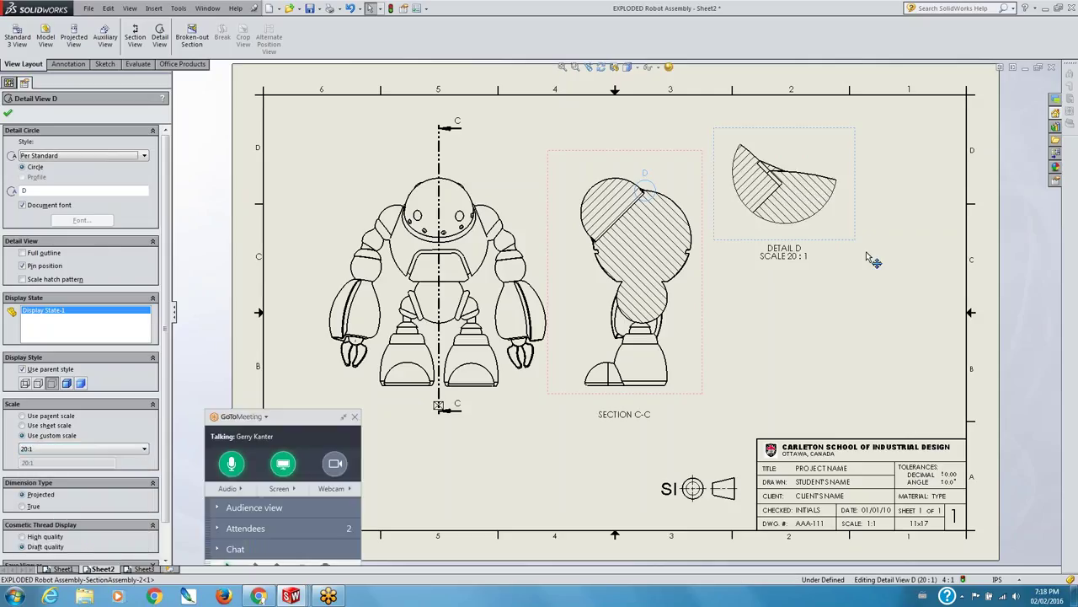
{"action": "left_click", "coordinate": [829, 256]}
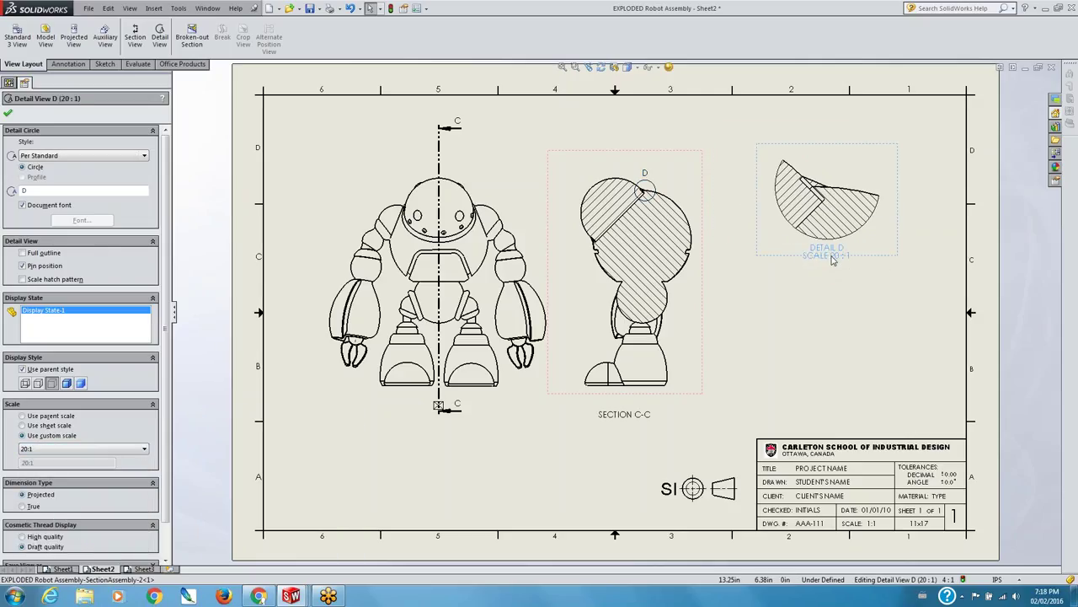
{"action": "left_click", "coordinate": [829, 255]}
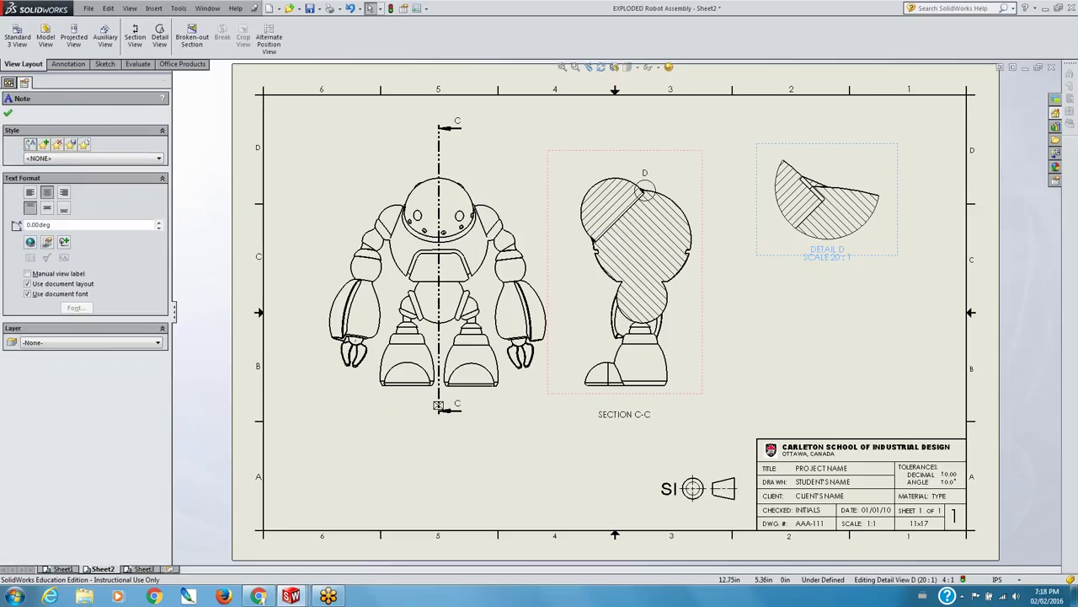
{"action": "key", "text": "Escape"}
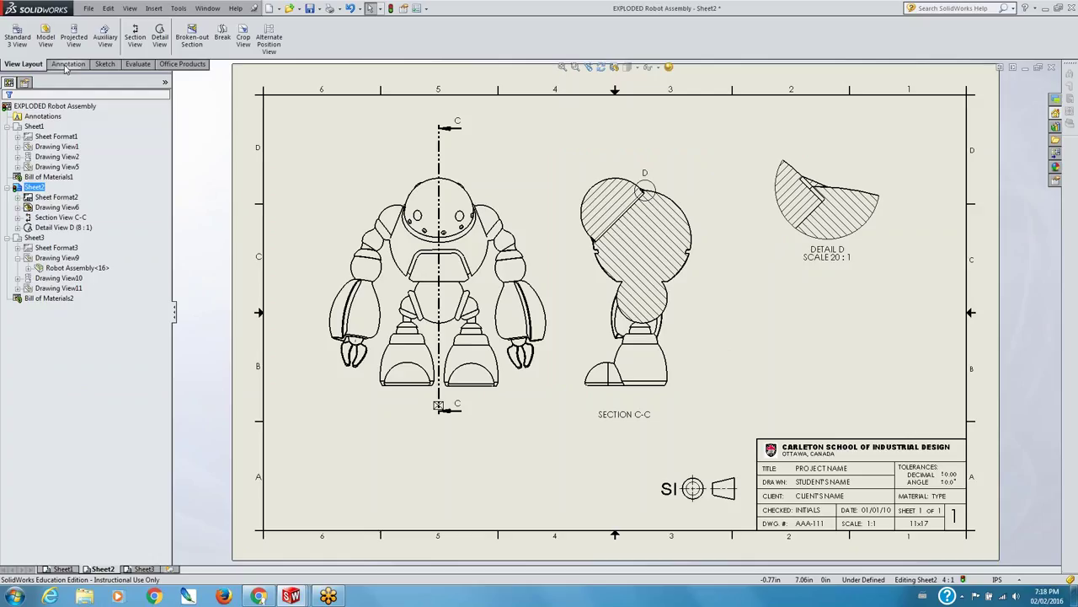
- Sketch a circle of about 0.05 in radius around the notch on the body's rear edge in Section C-C
{"action": "left_click", "coordinate": [104, 64]}
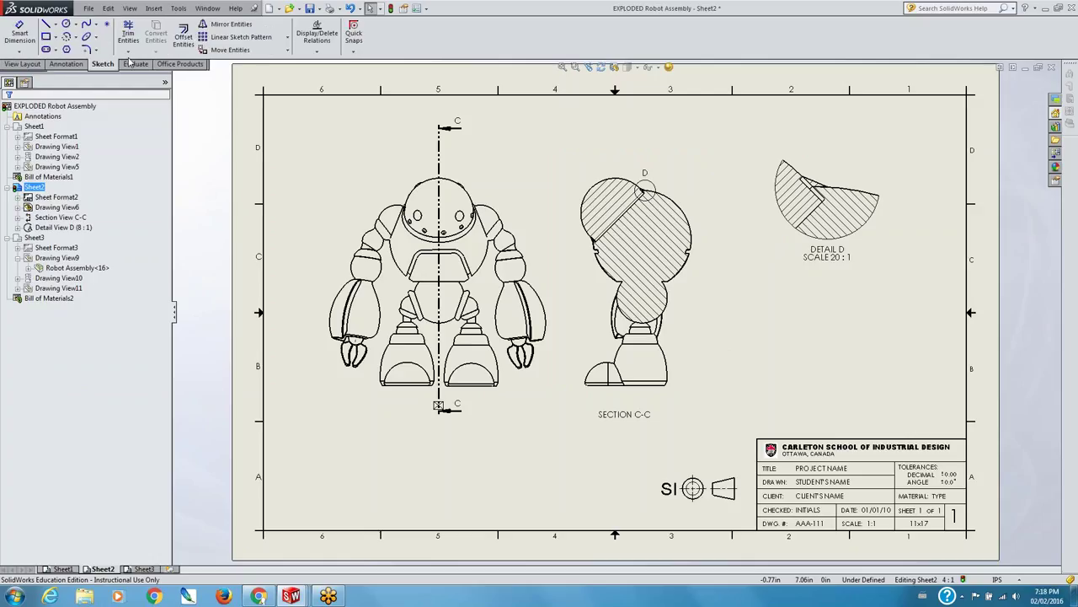
{"action": "left_click", "coordinate": [67, 25]}
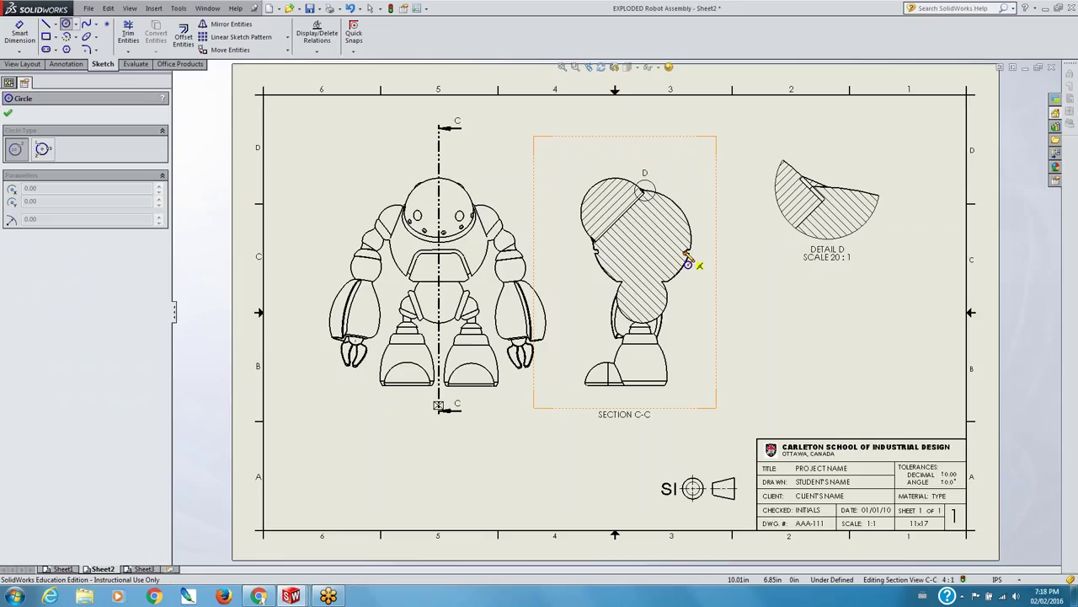
{"action": "left_click", "coordinate": [687, 254]}
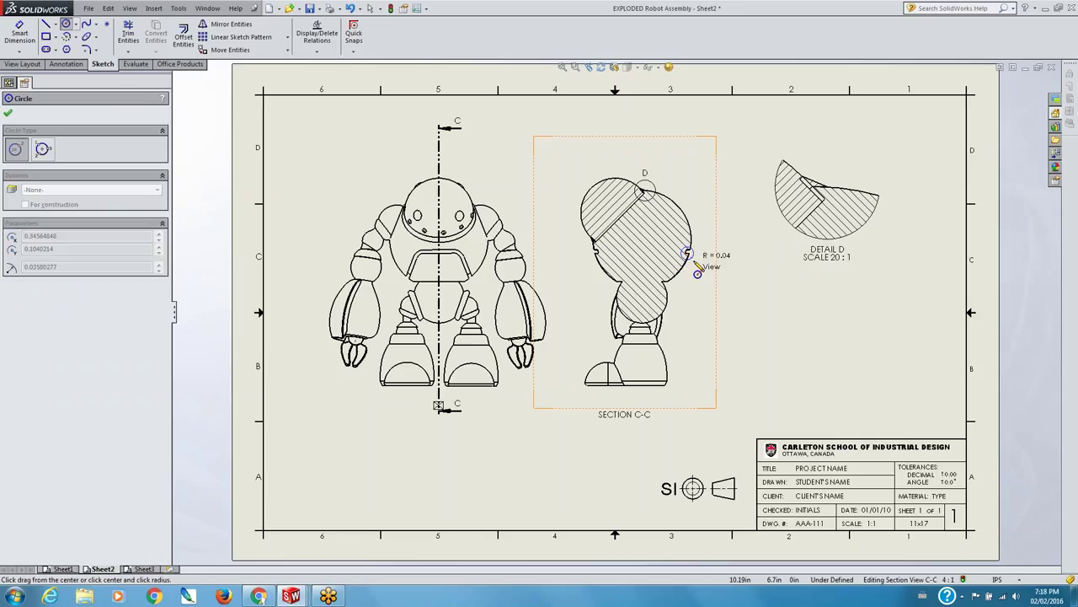
{"action": "left_click", "coordinate": [696, 272]}
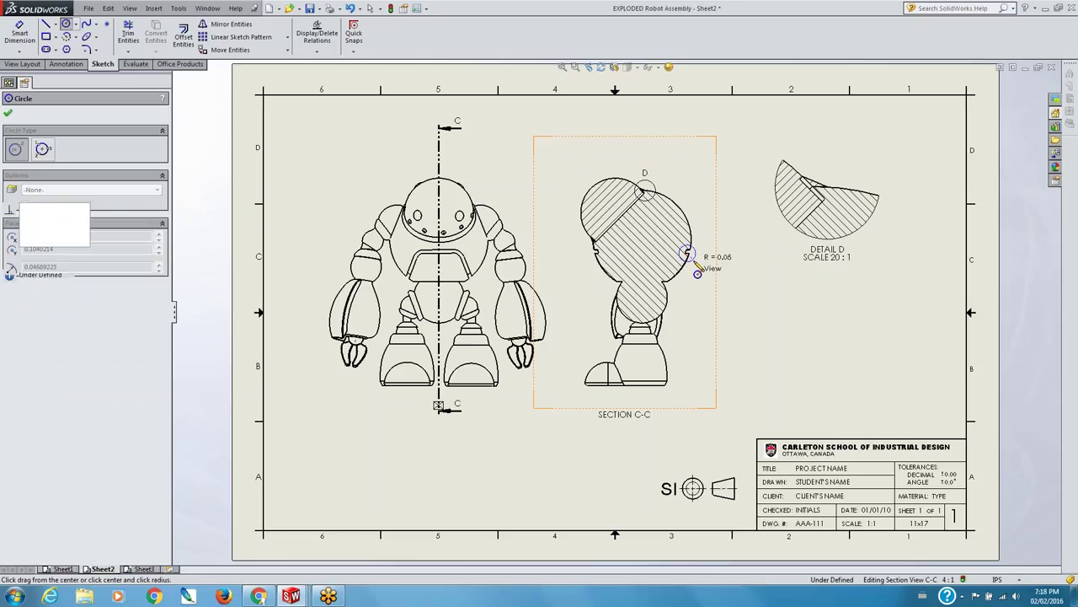
{"action": "left_click", "coordinate": [8, 112]}
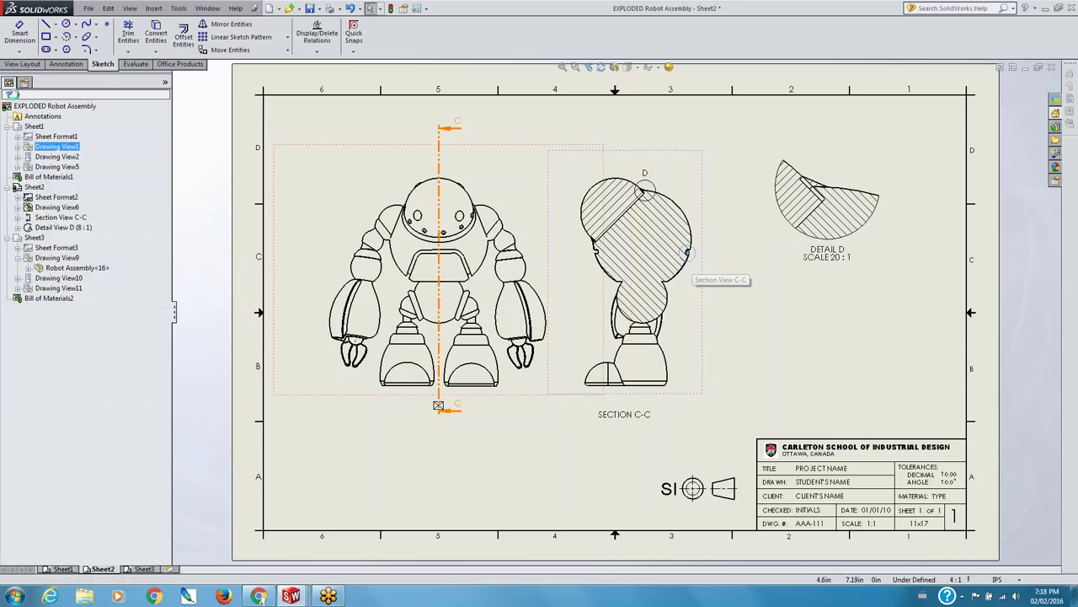
- Create a detail view from the rear-notch circle in Section C-C and place it below Detail D
{"action": "left_click", "coordinate": [23, 64]}
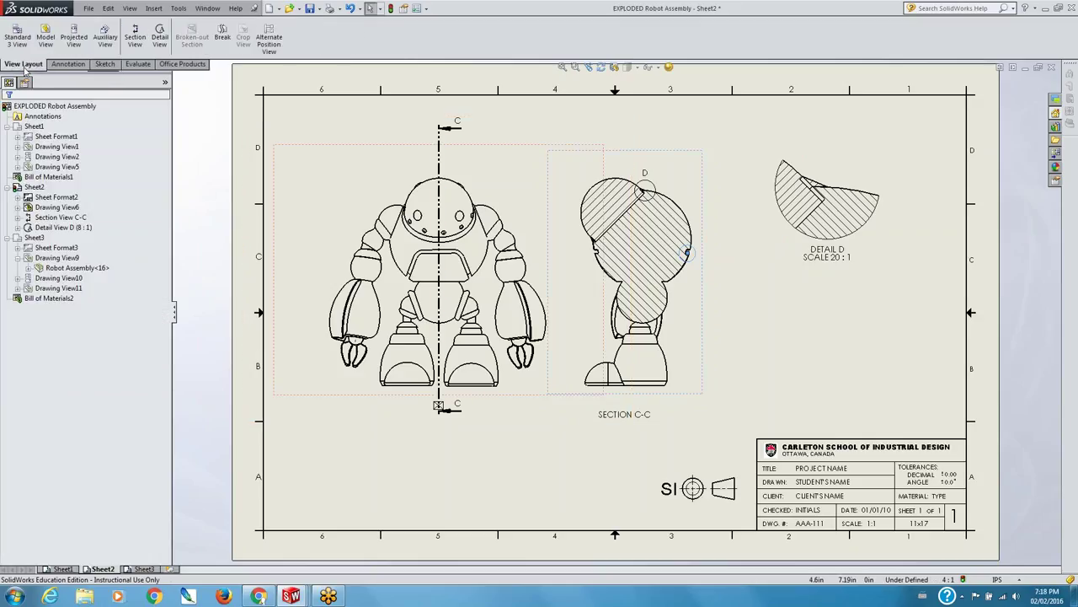
{"action": "left_click", "coordinate": [159, 37]}
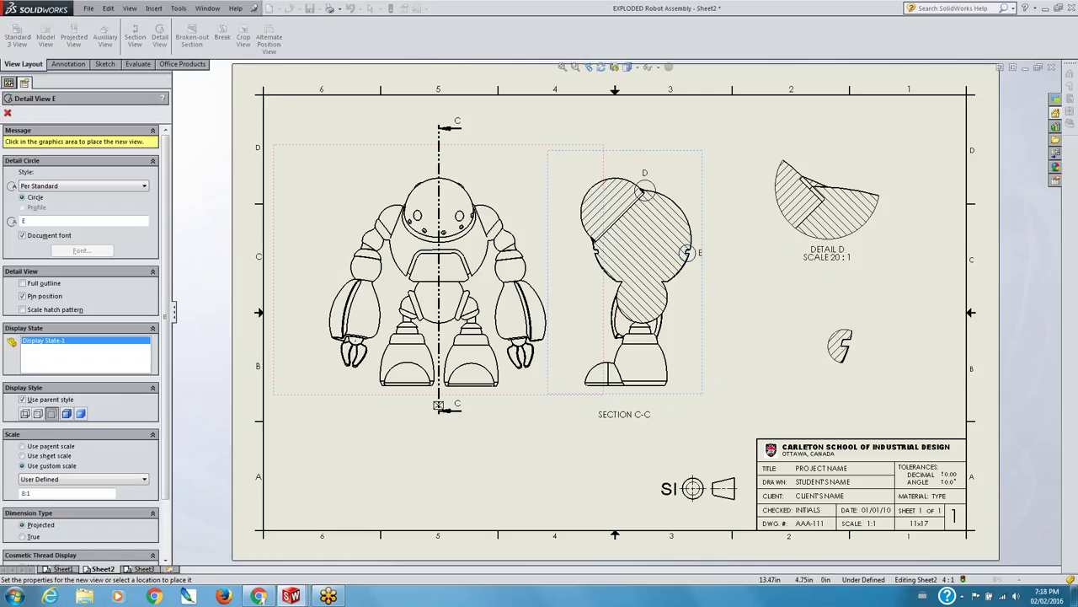
{"action": "left_click", "coordinate": [824, 370]}
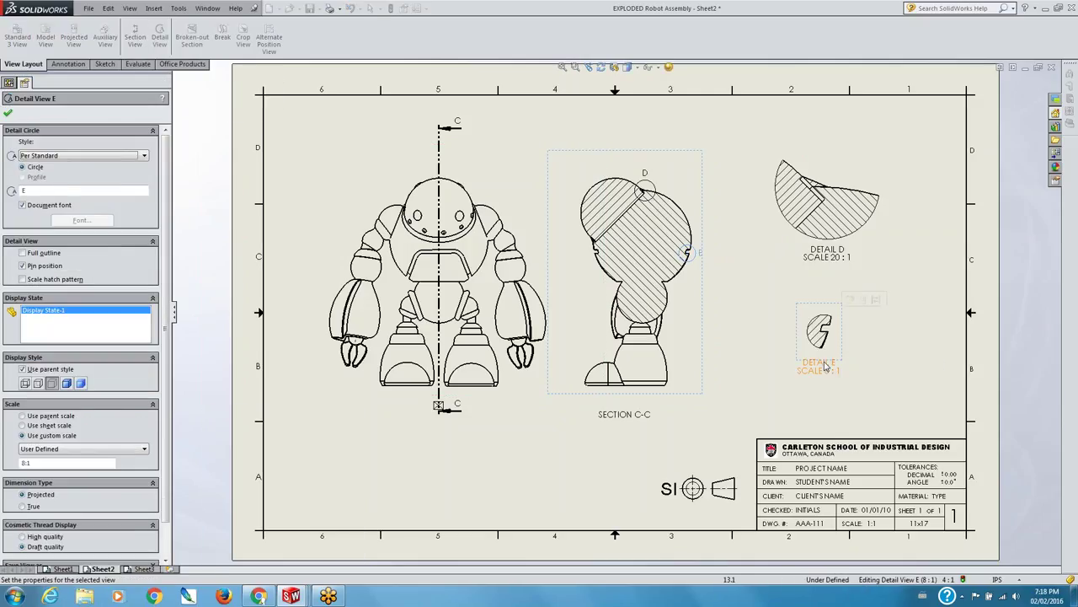
- Set Detail View E's custom scale to 20:1
{"action": "left_click", "coordinate": [54, 449]}
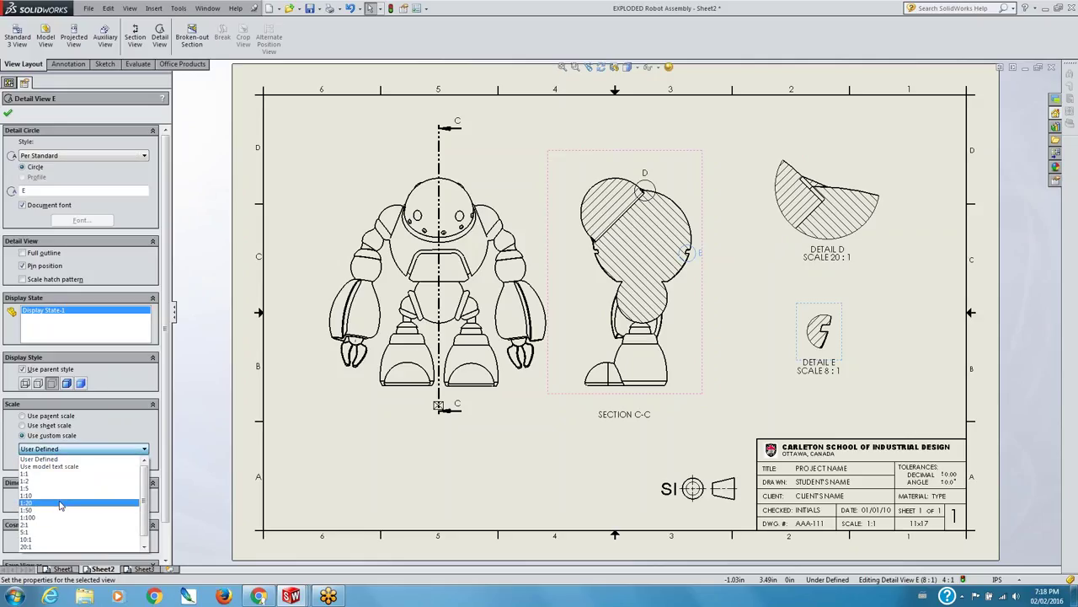
{"action": "left_click", "coordinate": [60, 502]}
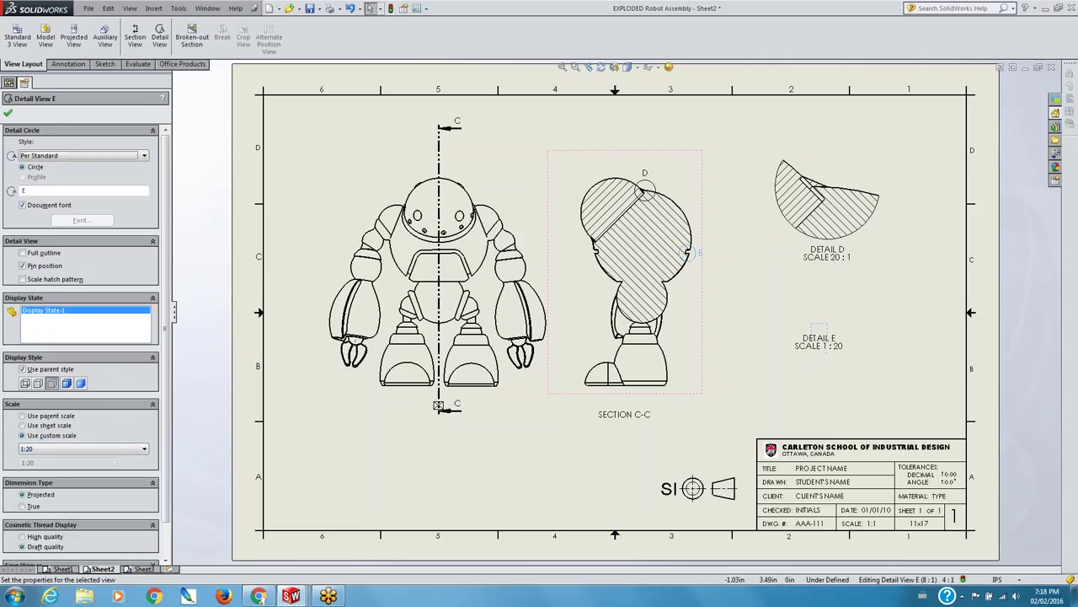
{"action": "left_click", "coordinate": [39, 451]}
{"action": "left_click", "coordinate": [31, 540]}
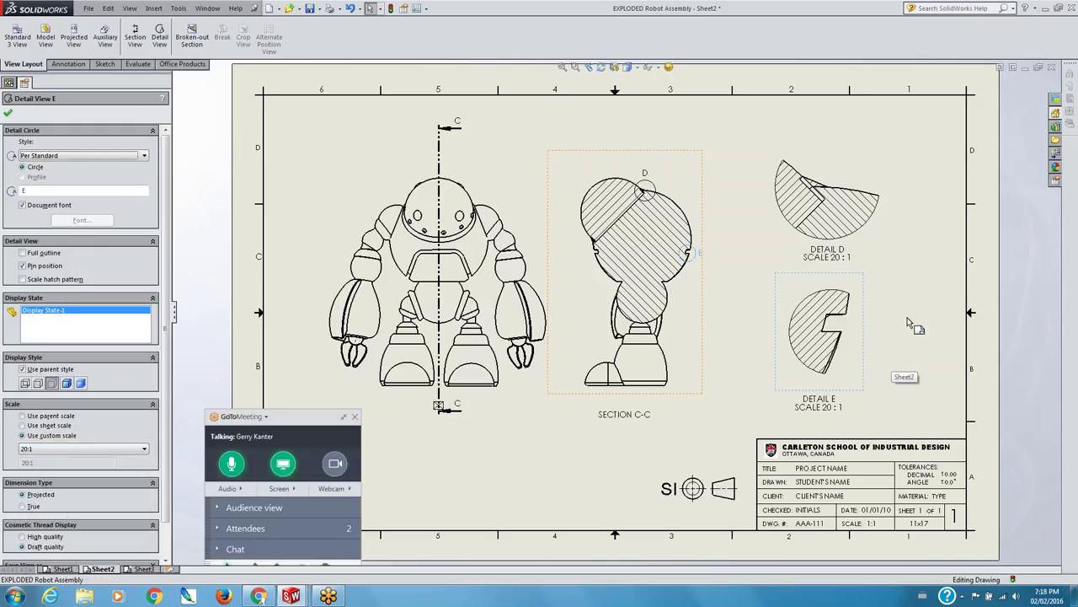
{"action": "key", "text": "Escape"}
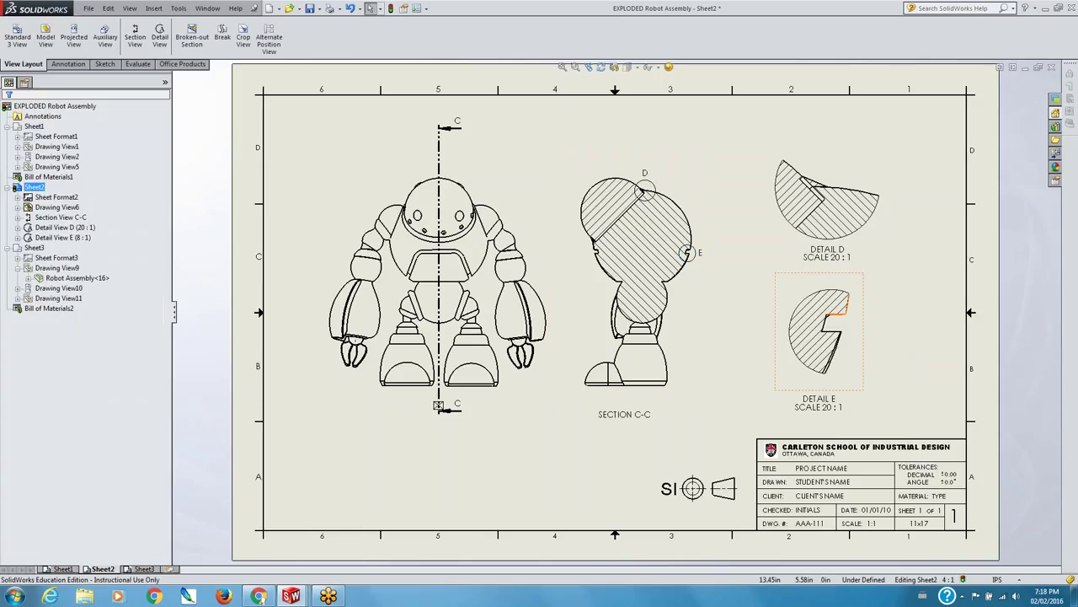
{"action": "key", "text": "Escape"}
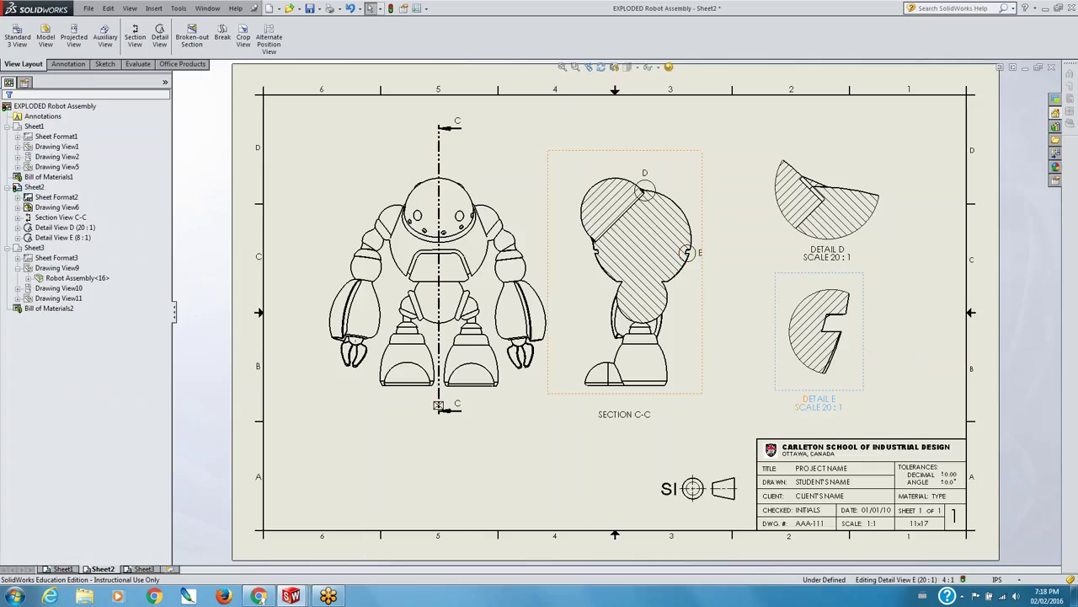
{"action": "key", "text": "Escape"}
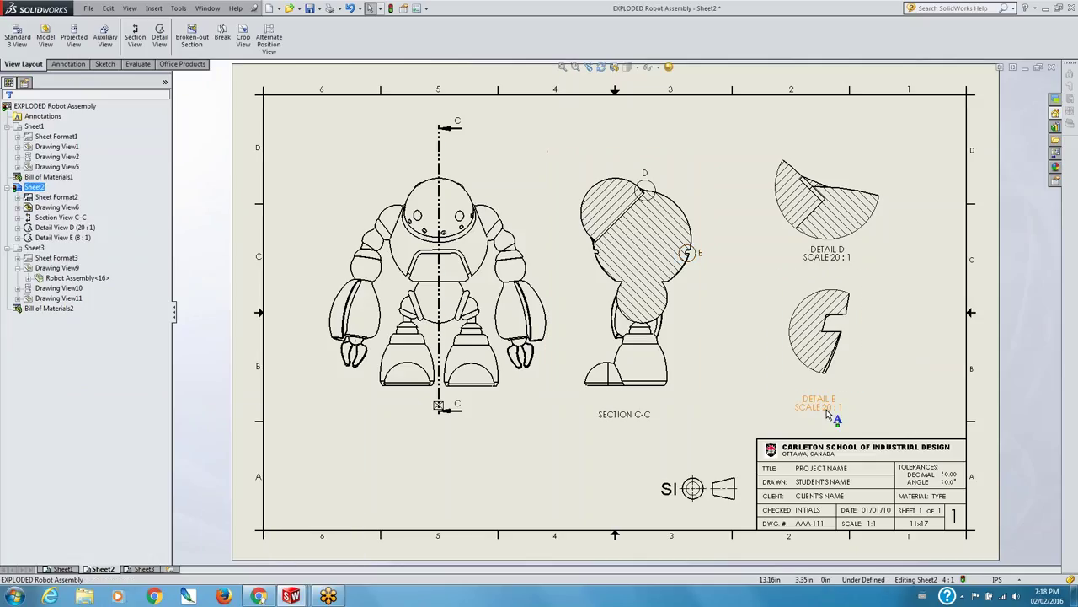
- Move the labels of Detail E and Section C-C up closer beneath their views
{"action": "left_click_drag", "start_coordinate": [830, 414], "coordinate": [829, 399]}
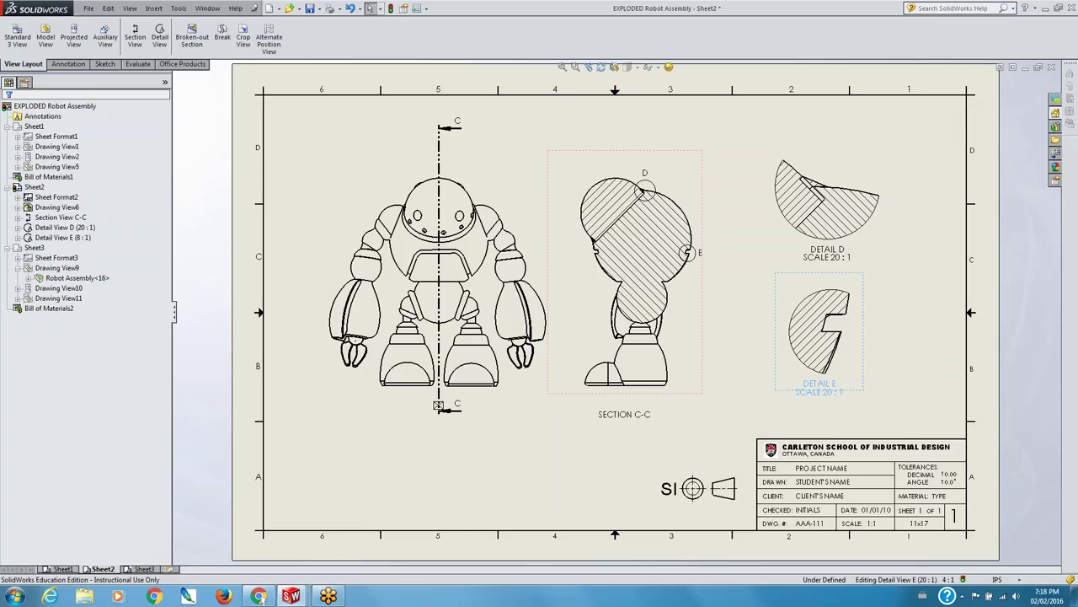
{"action": "left_click_drag", "start_coordinate": [646, 415], "coordinate": [639, 407]}
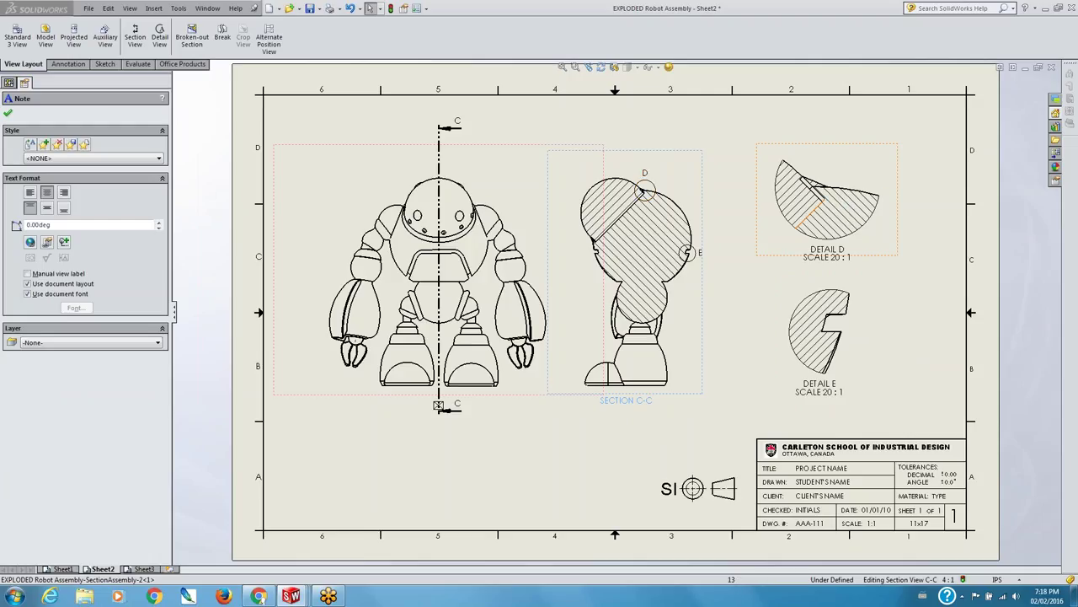
{"action": "key", "text": "Escape"}
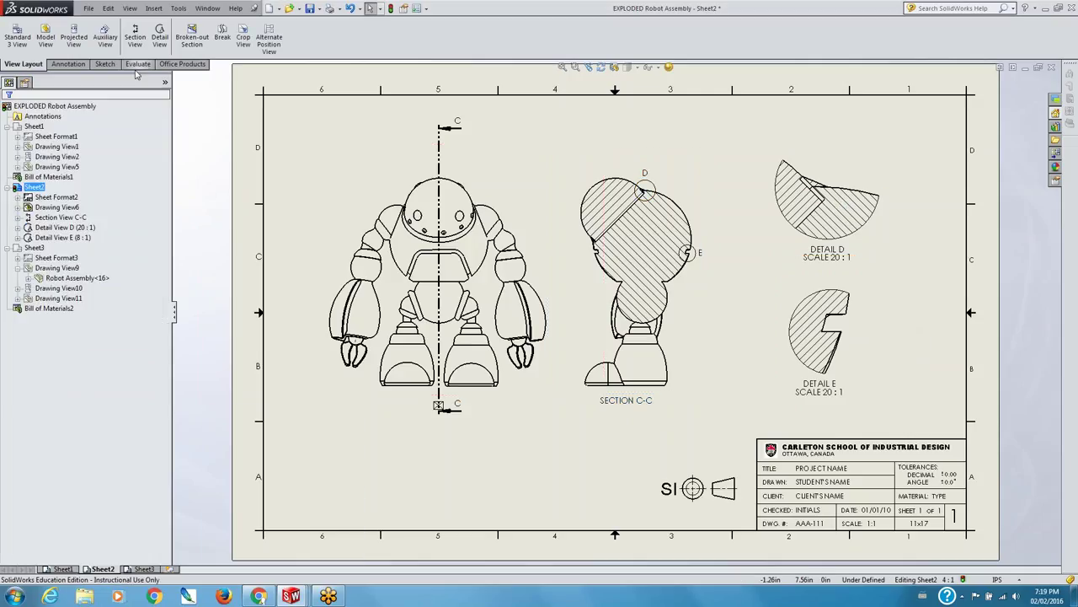
- Add a vertical Smart Dimension between the notch's upper and lower edges in Detail E, placed beside the view
{"action": "left_click", "coordinate": [70, 66]}
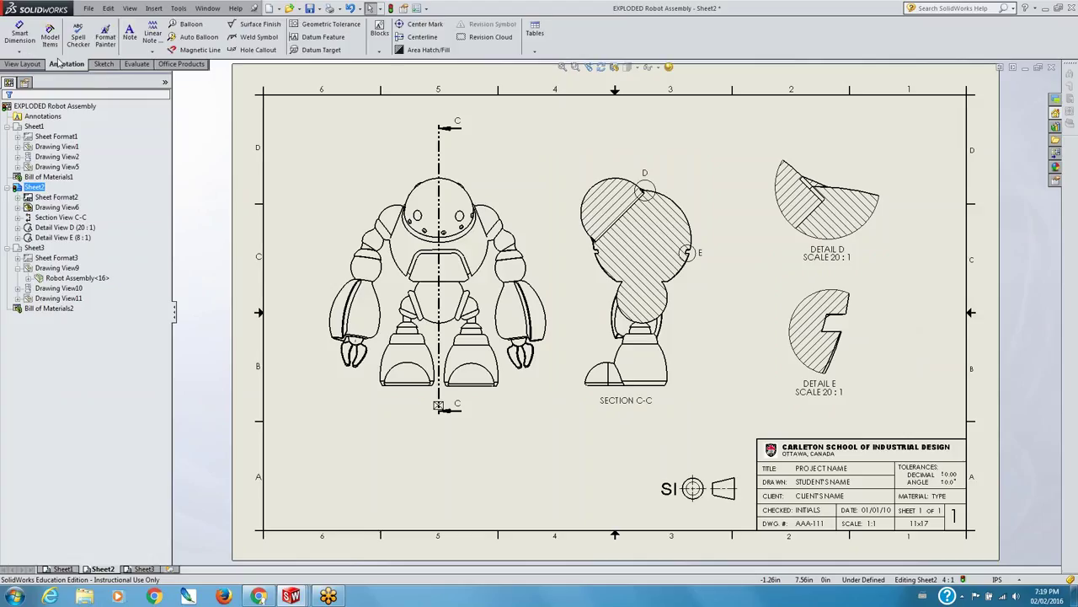
{"action": "left_click", "coordinate": [19, 36]}
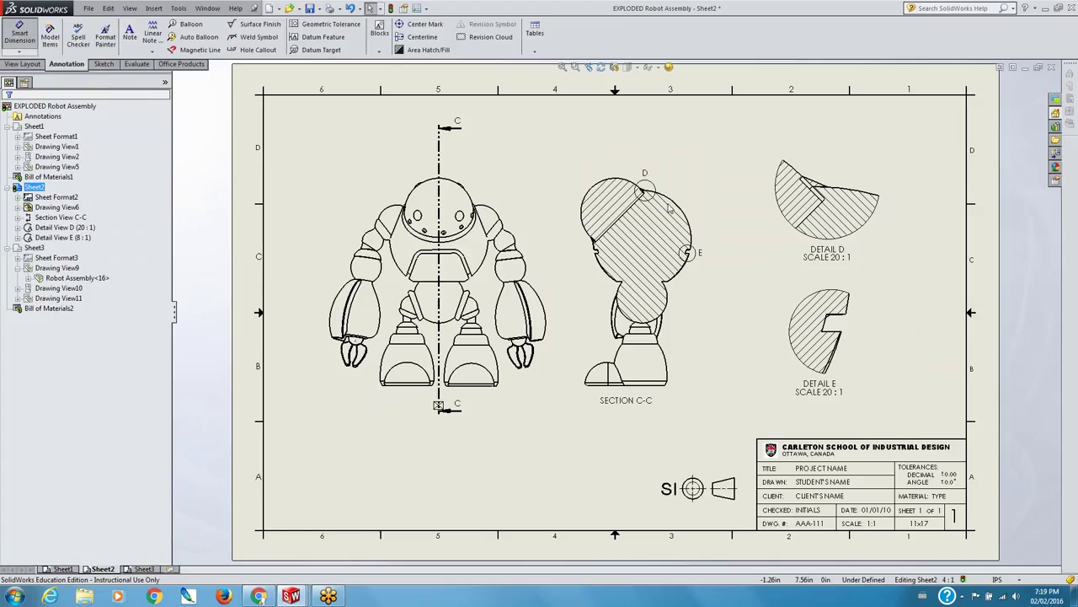
{"action": "left_click", "coordinate": [843, 316]}
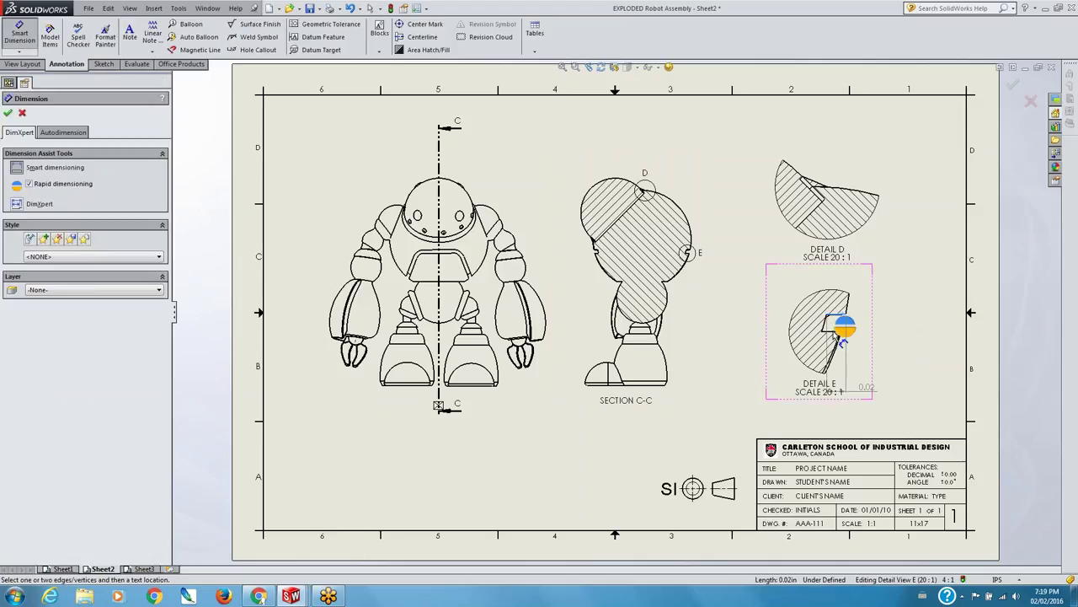
{"action": "left_click", "coordinate": [839, 330]}
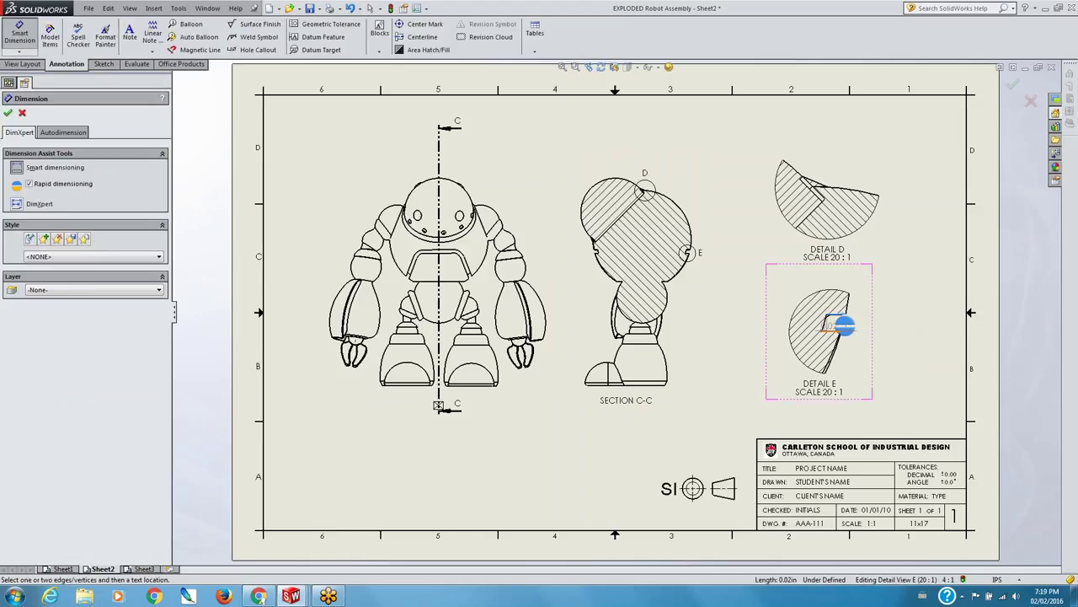
{"action": "left_click", "coordinate": [883, 348]}
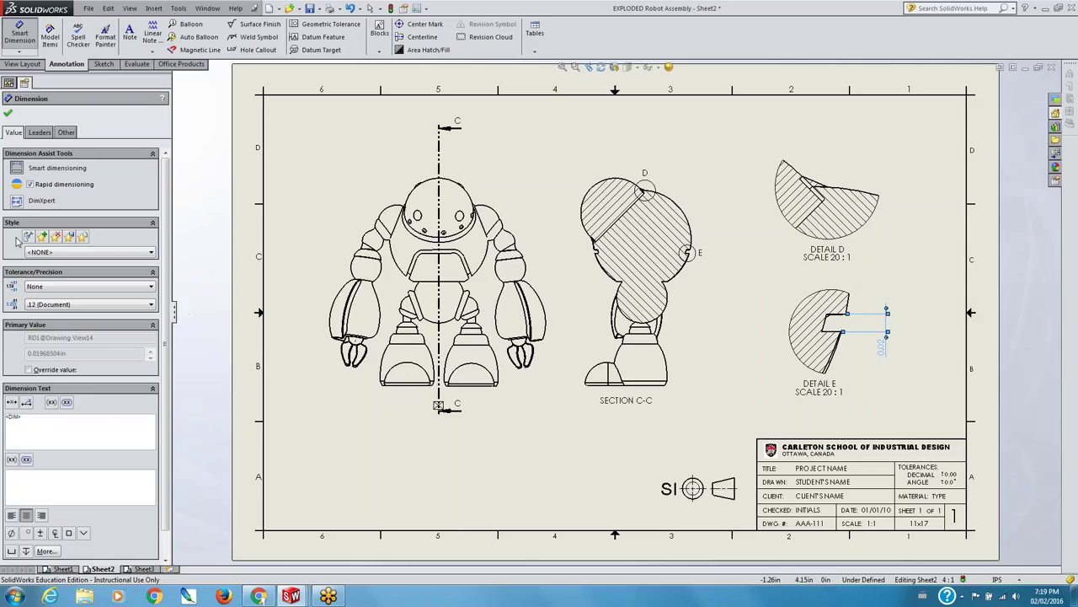
- Give the notch height dimension the custom text position Broken Leader, Horizontal Text and move it closer to the notch
{"action": "left_click", "coordinate": [40, 133]}
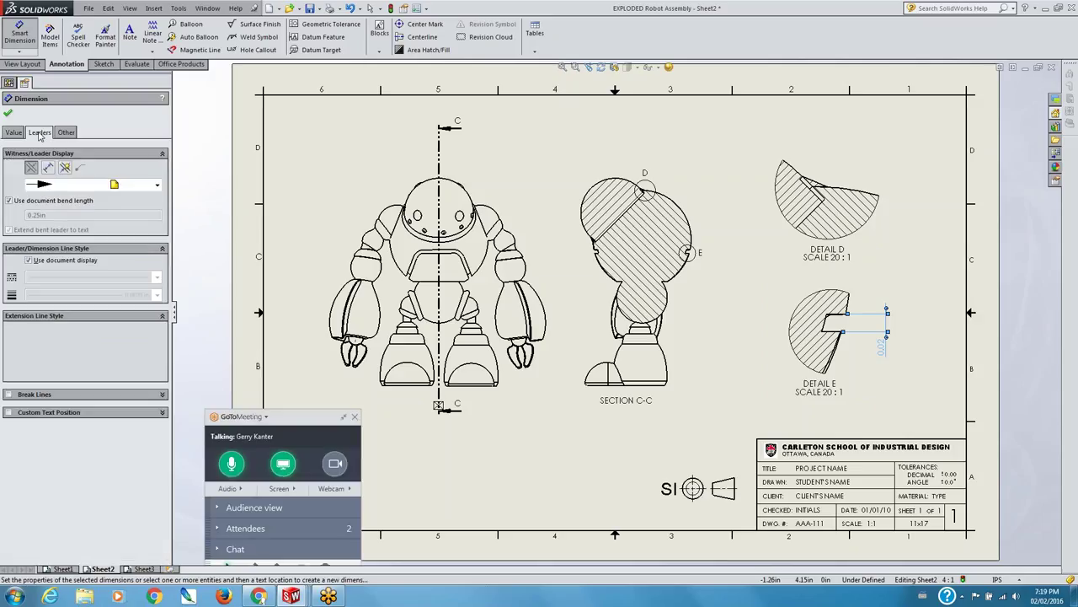
{"action": "left_click", "coordinate": [50, 413]}
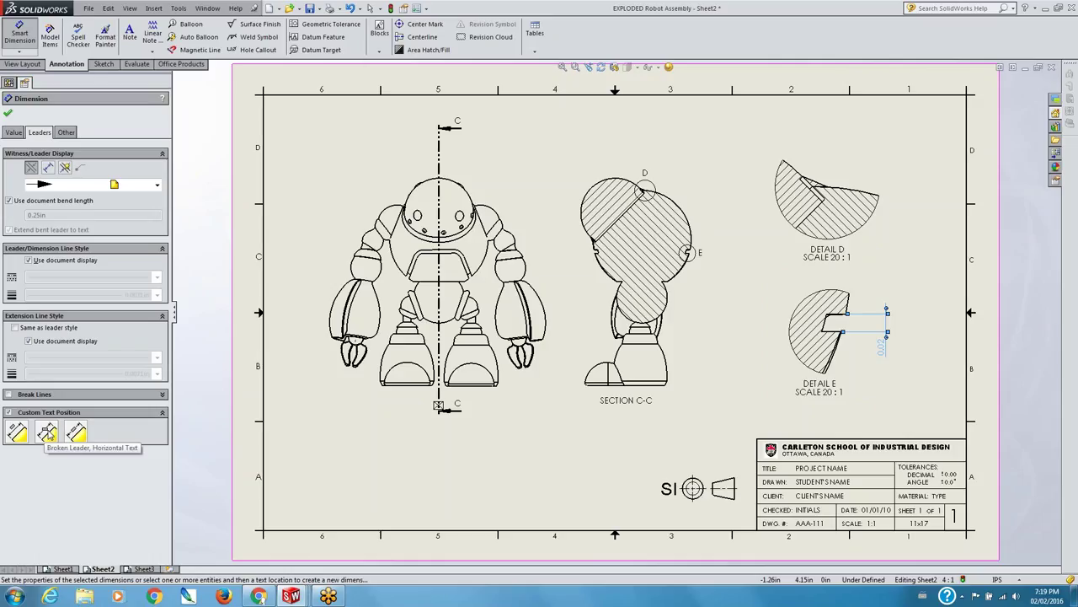
{"action": "left_click", "coordinate": [47, 432]}
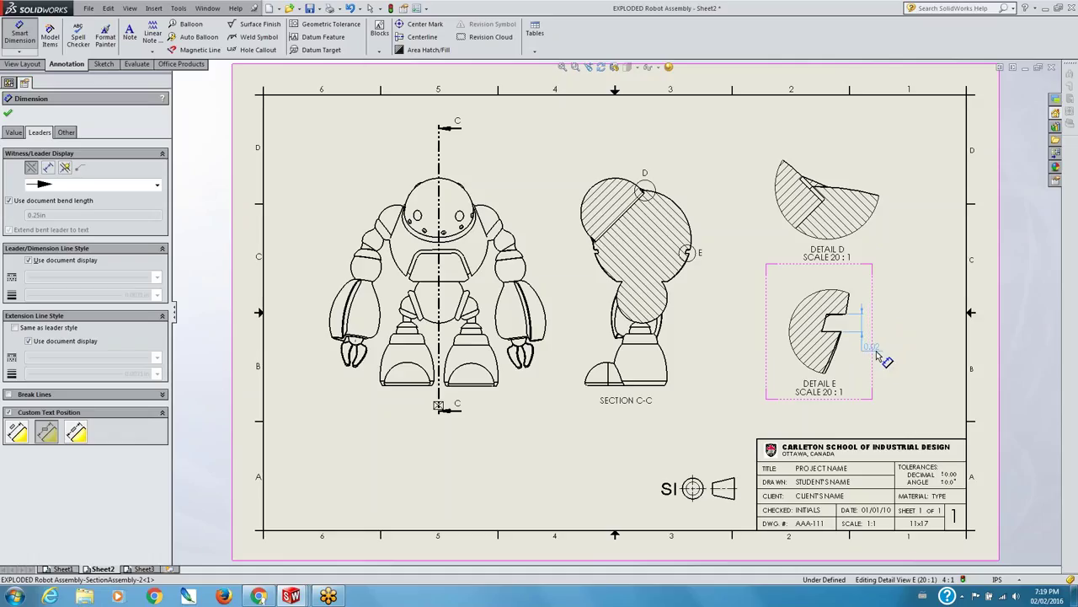
{"action": "left_click", "coordinate": [882, 358]}
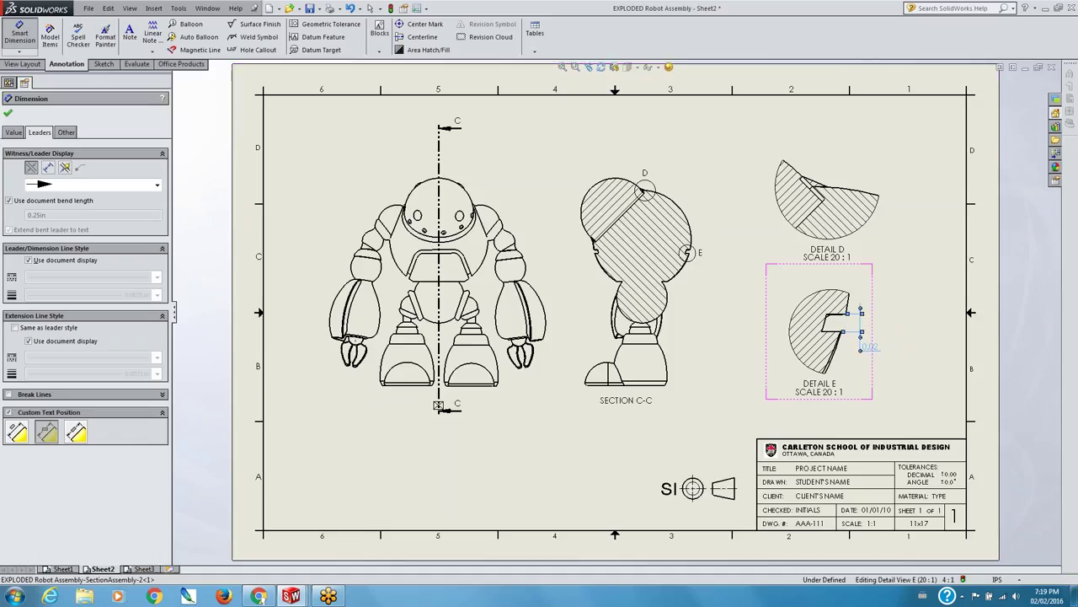
- Try the aligned text positions on the notch height dimension, restore Broken Leader, Horizontal Text and set it close to the notch
{"action": "left_click", "coordinate": [16, 434]}
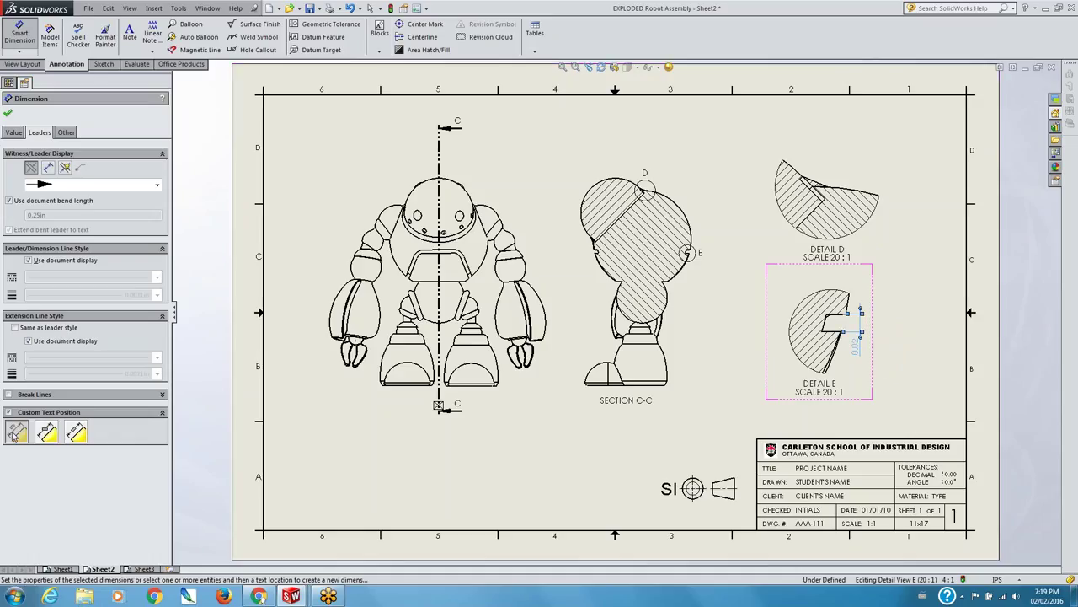
{"action": "left_click", "coordinate": [48, 434]}
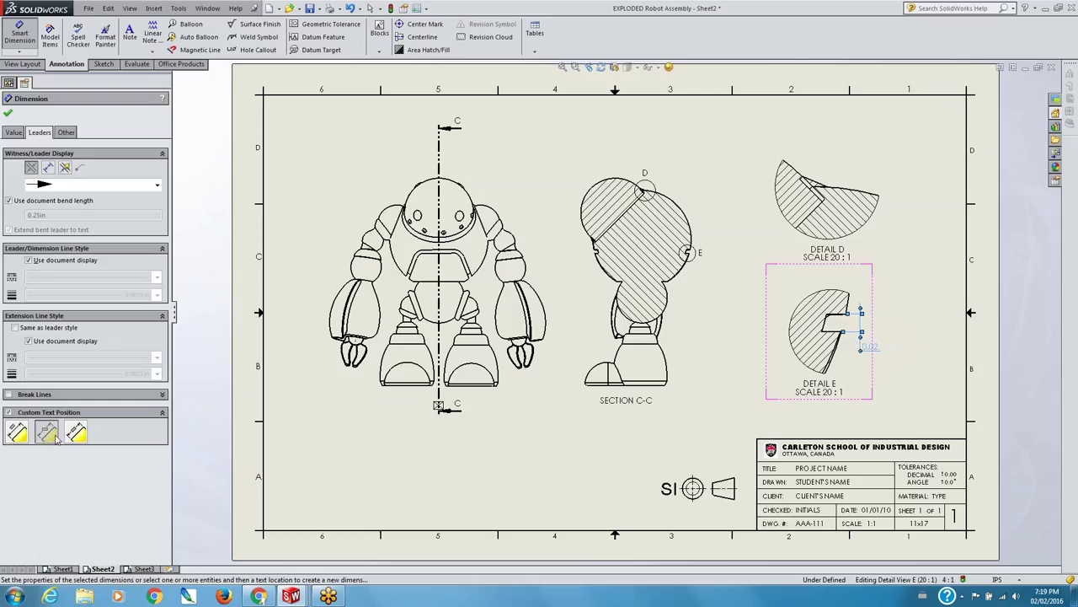
{"action": "left_click", "coordinate": [76, 433]}
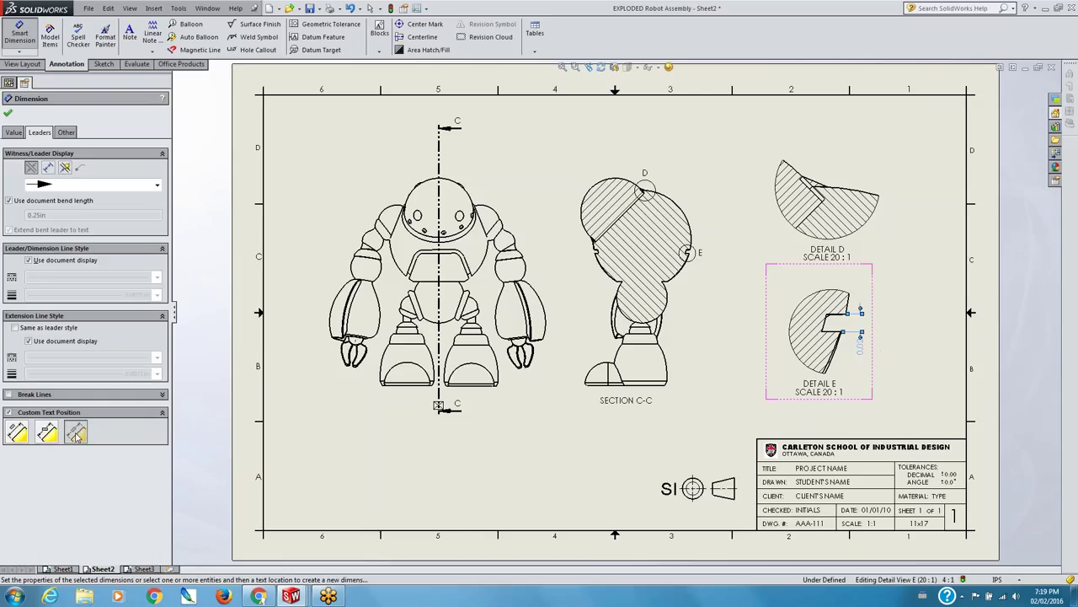
{"action": "left_click", "coordinate": [866, 362]}
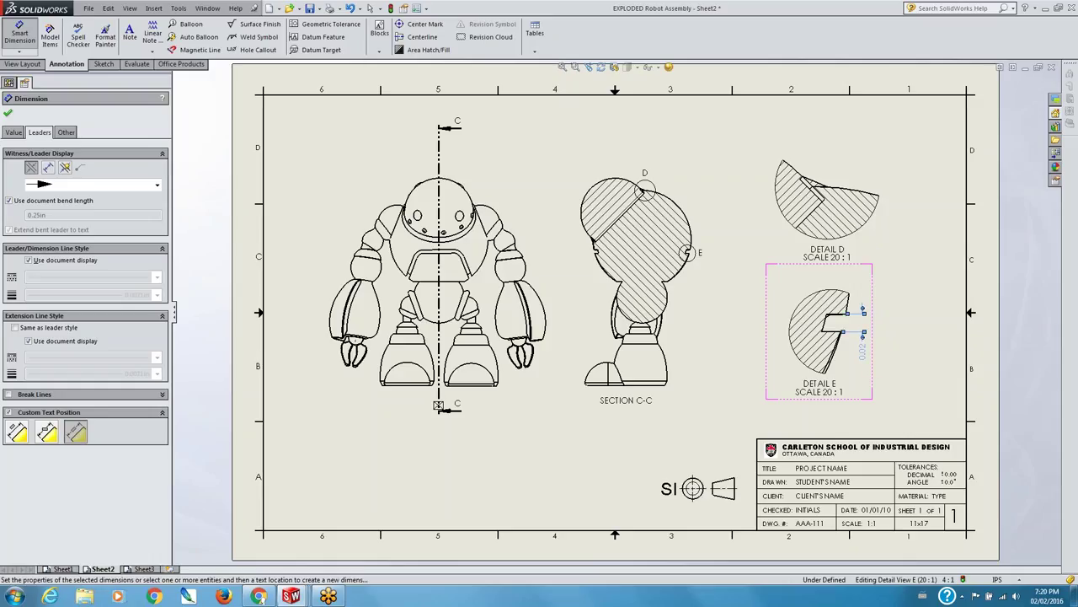
{"action": "left_click", "coordinate": [47, 433]}
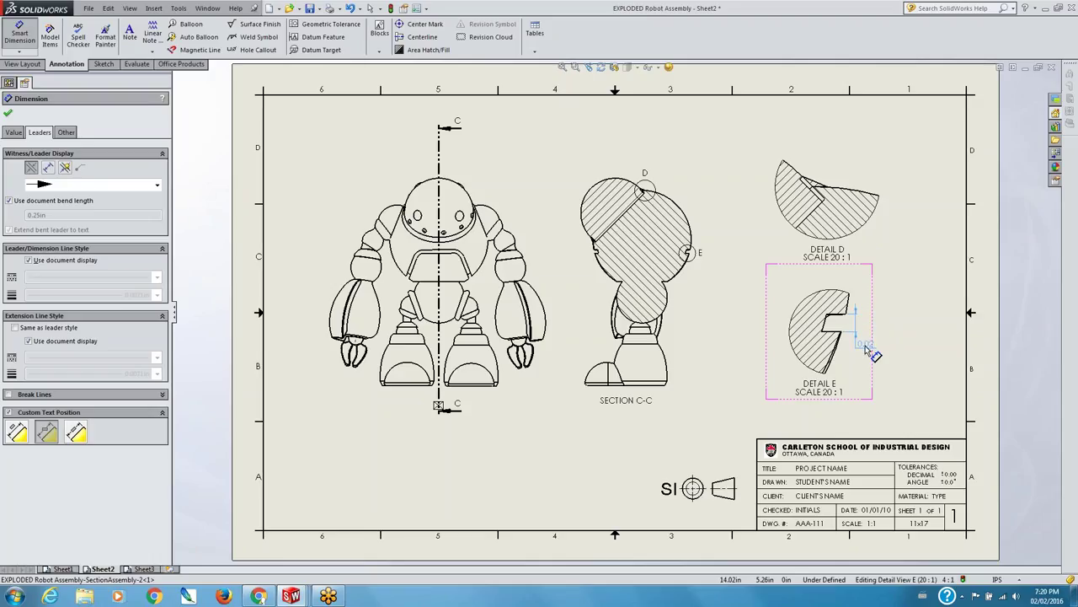
{"action": "left_click", "coordinate": [860, 344]}
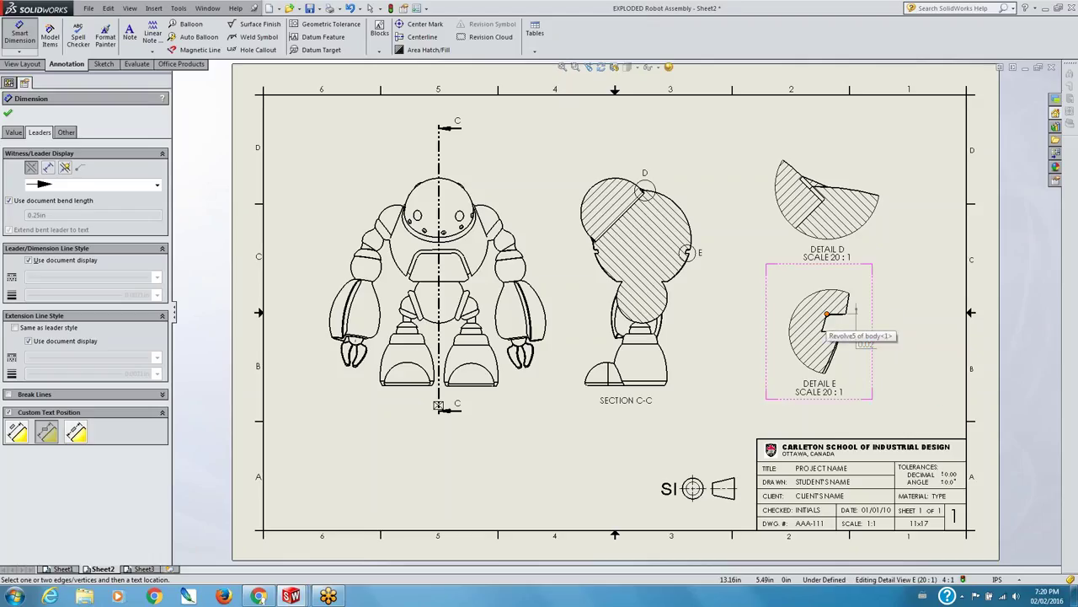
- Dimension the notch's horizontal depth along its upper edge in Detail E, with the value outside the extension lines above the view
{"action": "left_click", "coordinate": [826, 315]}
{"action": "left_click", "coordinate": [846, 314]}
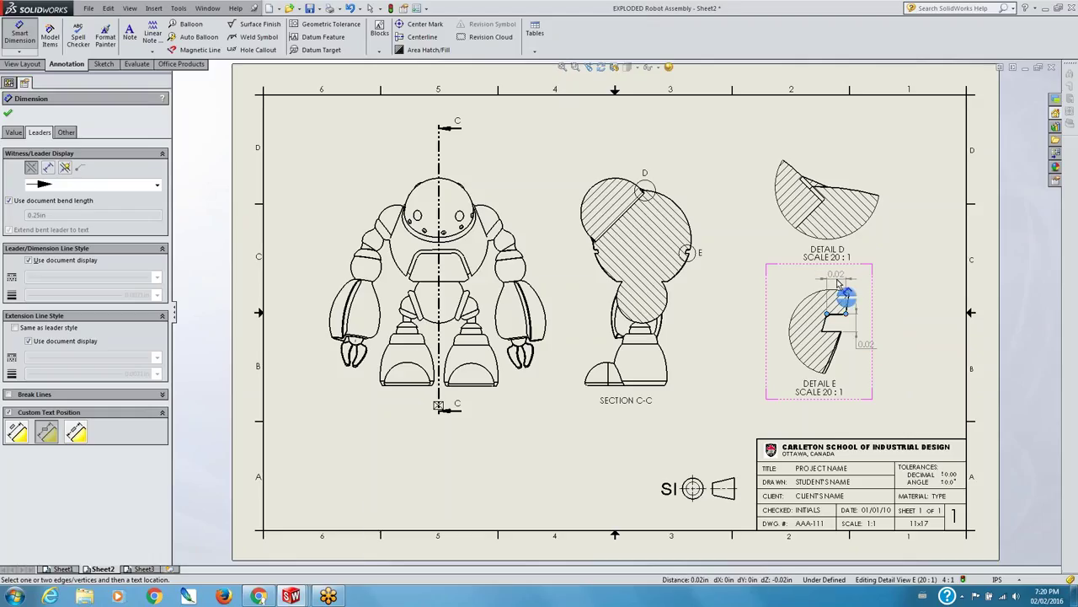
{"action": "left_click", "coordinate": [840, 285]}
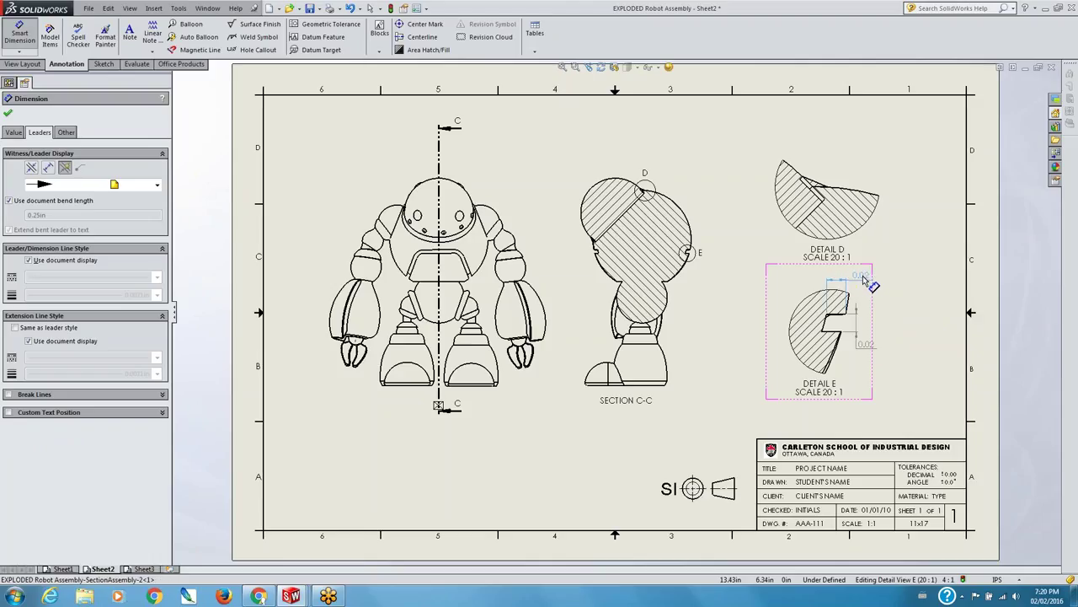
{"action": "left_click_drag", "start_coordinate": [863, 280], "coordinate": [869, 282]}
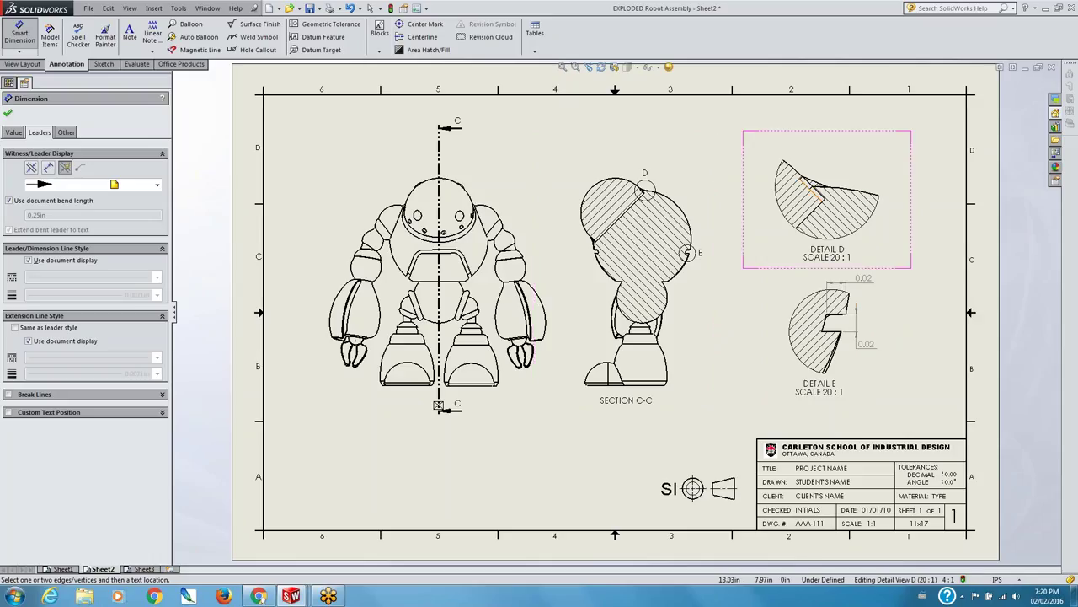
- Dimension the long slanted edge of the head joint in Detail D, placing the aligned dimension above the view
{"action": "left_click", "coordinate": [832, 186]}
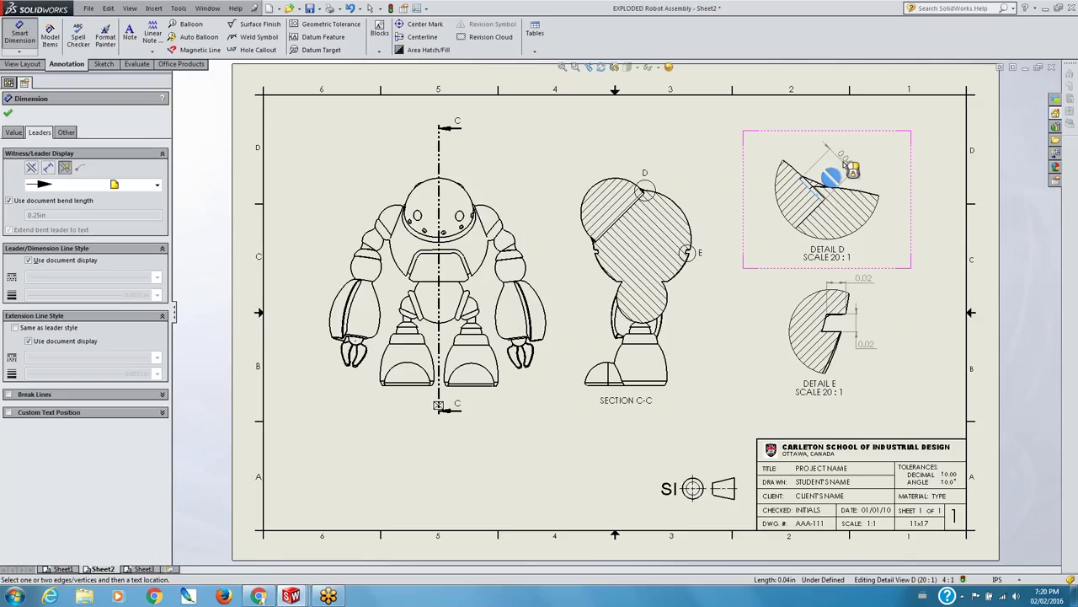
{"action": "left_click", "coordinate": [849, 165]}
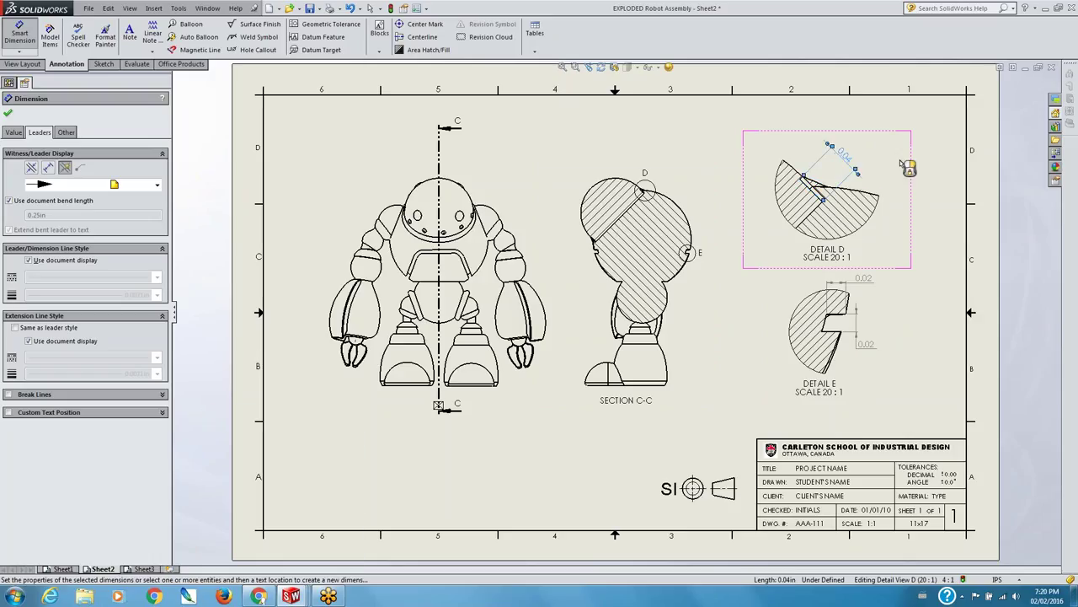
{"action": "left_click", "coordinate": [855, 169]}
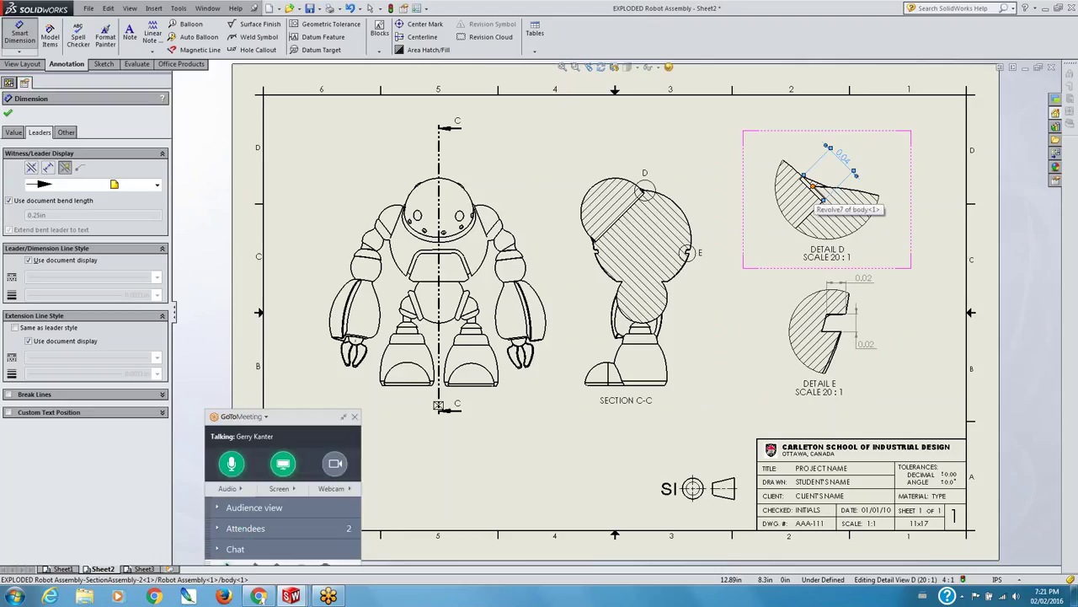
- Dimension the shorter slanted joint edge in Detail D and move the long edge's dimension further out to clear it
{"action": "left_click", "coordinate": [808, 216]}
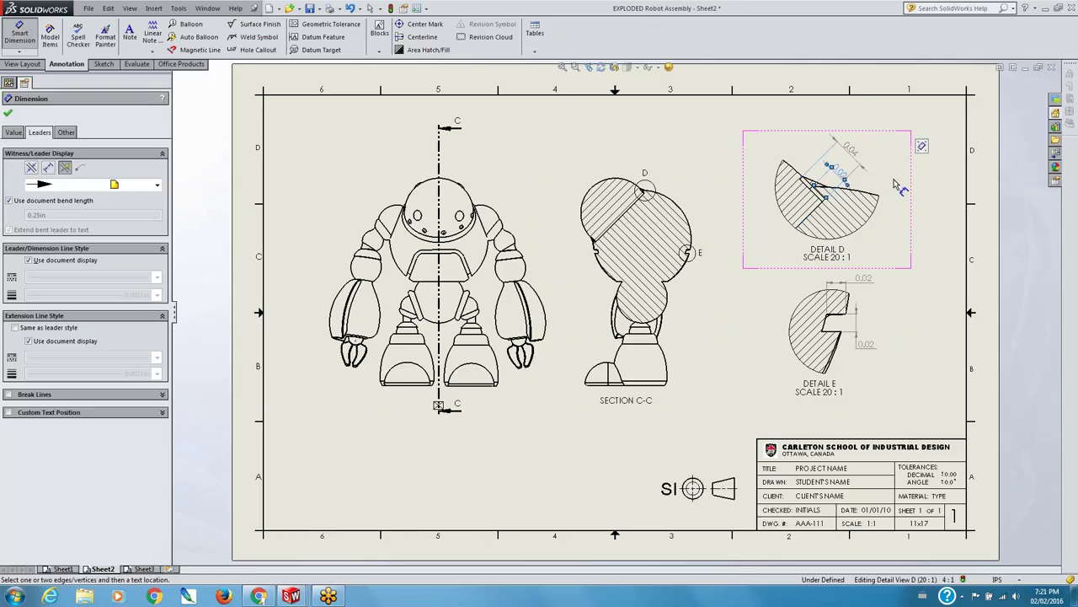
{"action": "key", "text": "Escape"}
{"action": "left_click", "coordinate": [850, 152]}
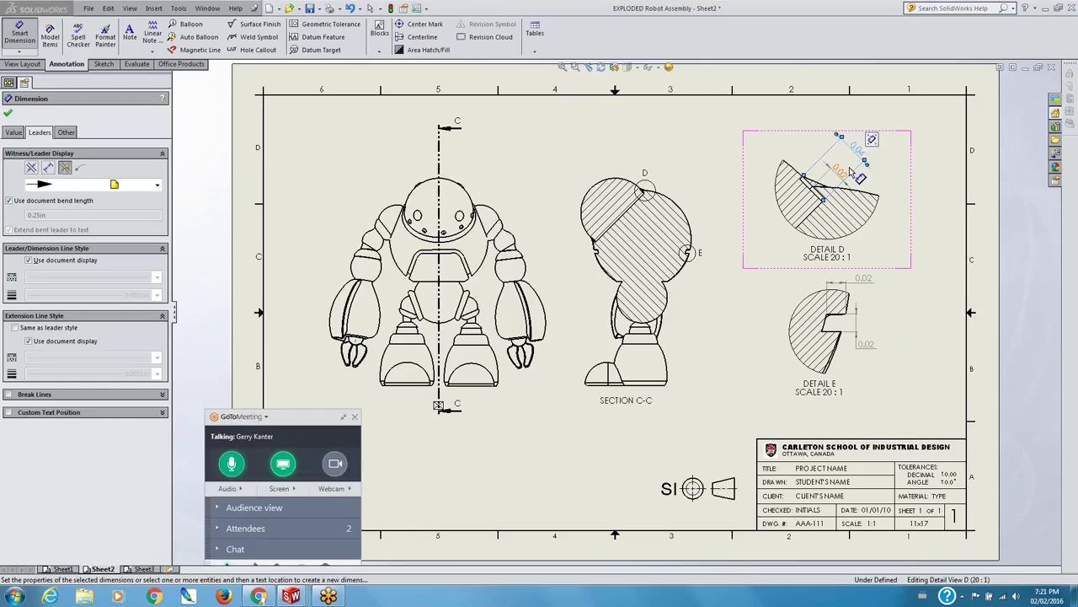
- Try different positions above Detail D for the long and short slanted-edge dimensions of the head joint
{"action": "left_click_drag", "start_coordinate": [851, 152], "coordinate": [841, 118]}
{"action": "left_click", "coordinate": [951, 211]}
{"action": "left_click", "coordinate": [942, 221]}
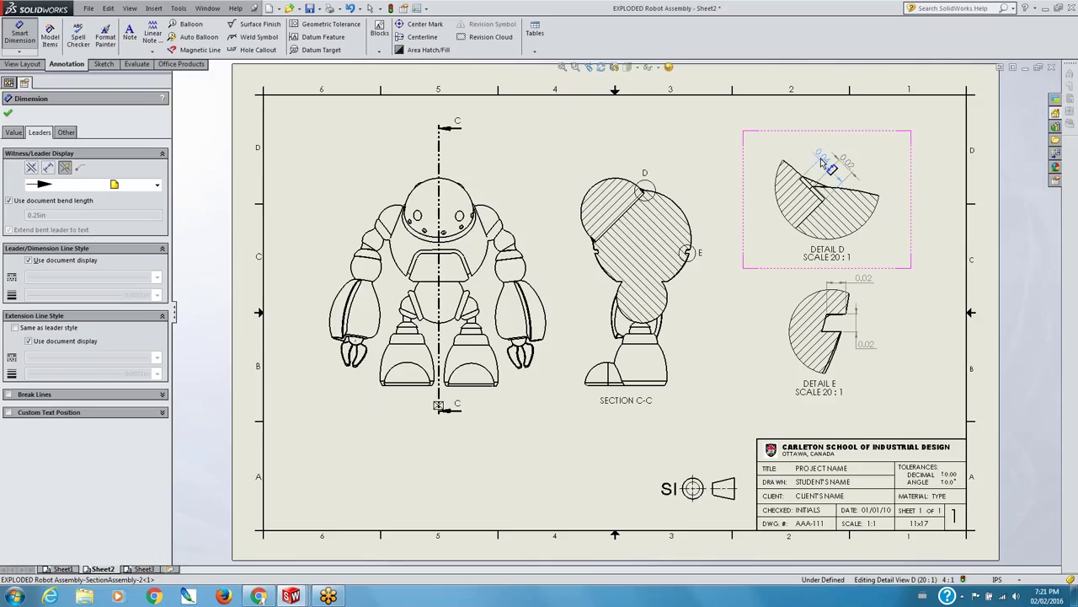
{"action": "left_click", "coordinate": [824, 163]}
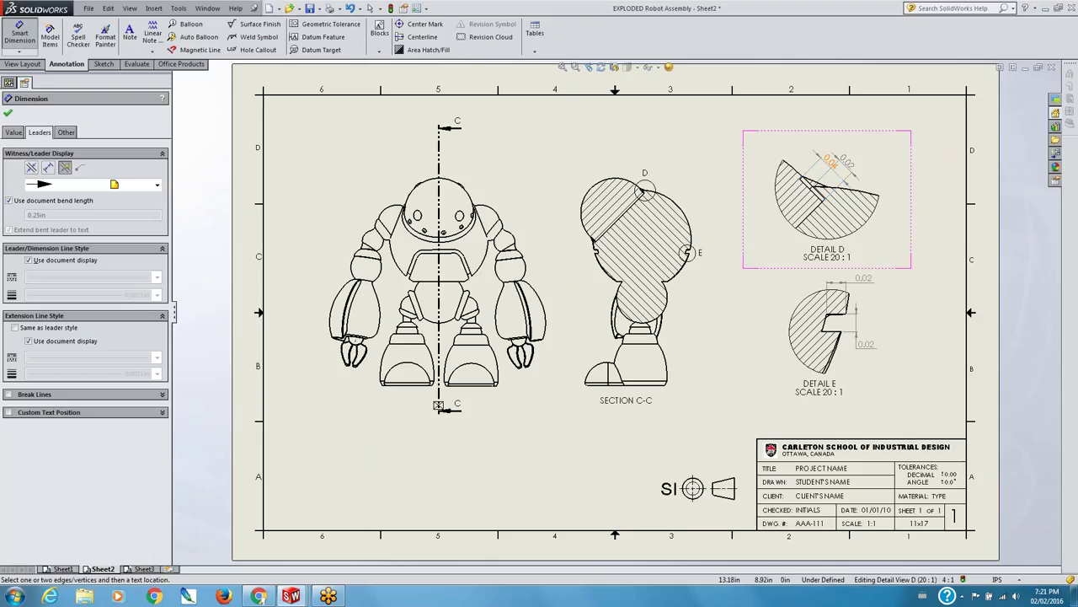
{"action": "left_click_drag", "start_coordinate": [833, 162], "coordinate": [858, 141]}
{"action": "left_click_drag", "start_coordinate": [851, 168], "coordinate": [886, 114]}
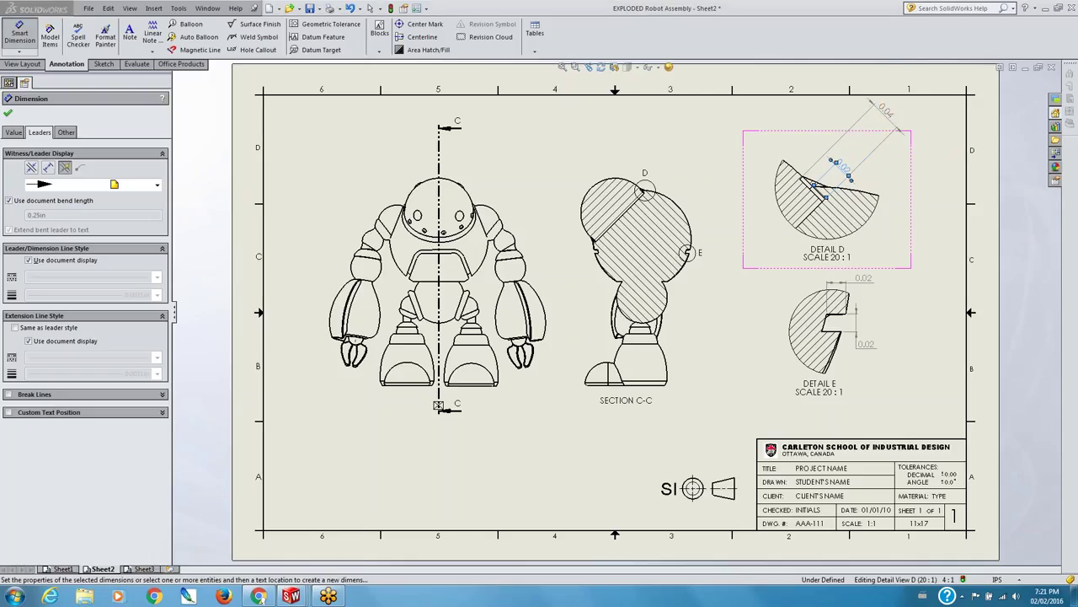
{"action": "mouse_move", "coordinate": [932, 145]}
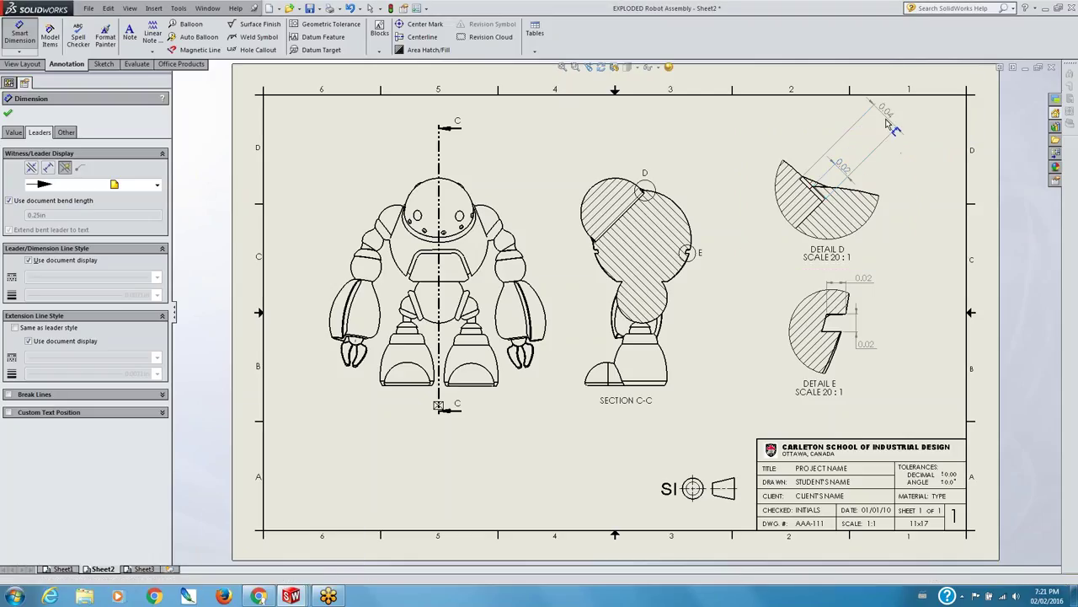
{"action": "left_click_drag", "start_coordinate": [844, 169], "coordinate": [846, 145]}
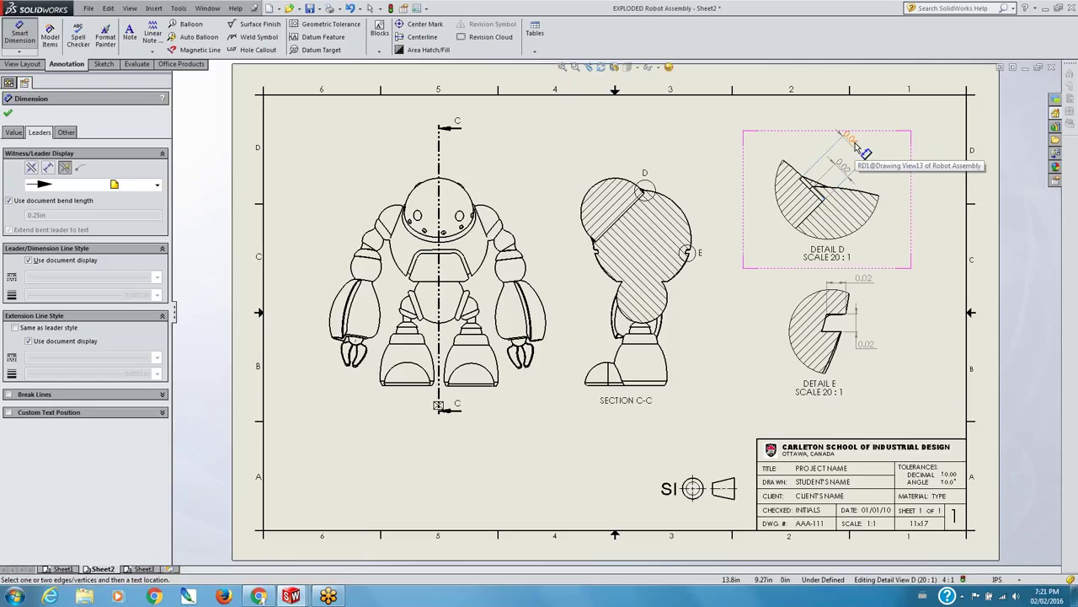
{"action": "left_click_drag", "start_coordinate": [848, 149], "coordinate": [840, 142]}
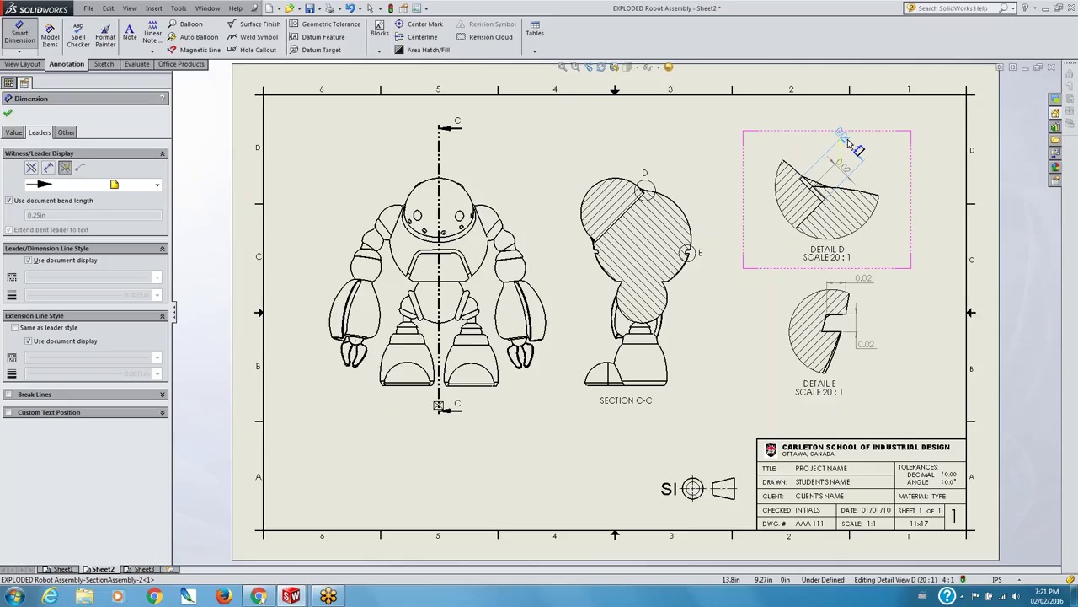
- Place both slanted-edge dimension values in Detail D outside their extension lines at the lower end, with the longer edge's dimension further out
{"action": "left_click", "coordinate": [848, 143]}
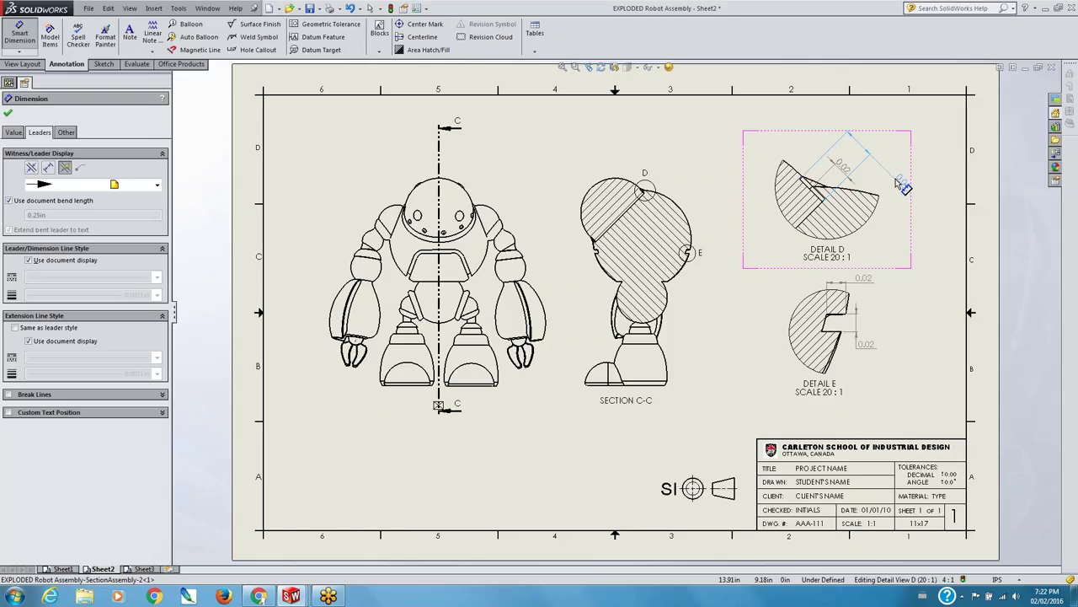
{"action": "left_click", "coordinate": [892, 179]}
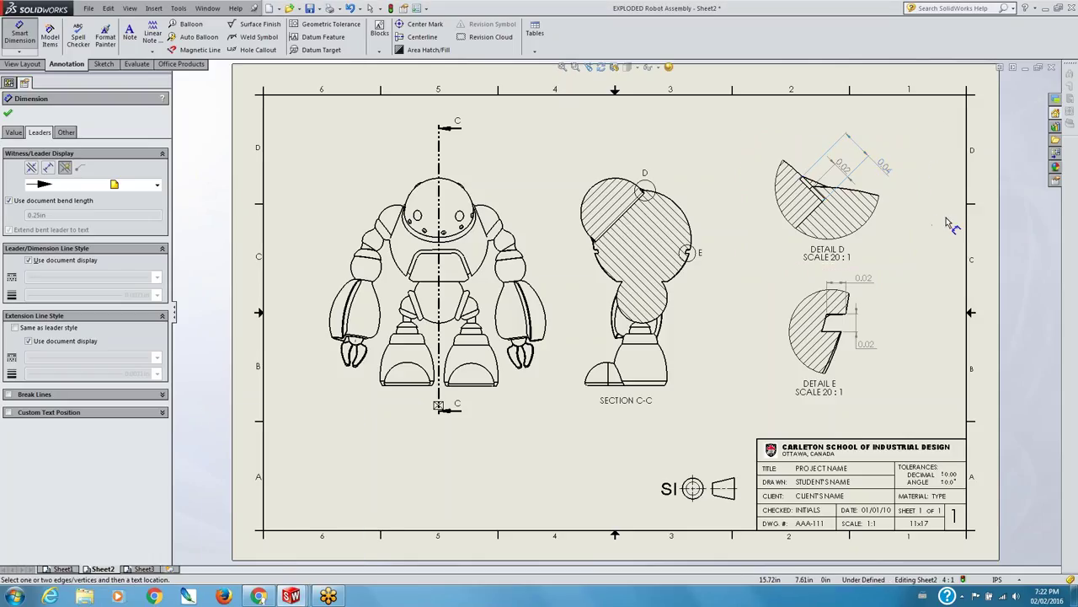
{"action": "left_click", "coordinate": [847, 174]}
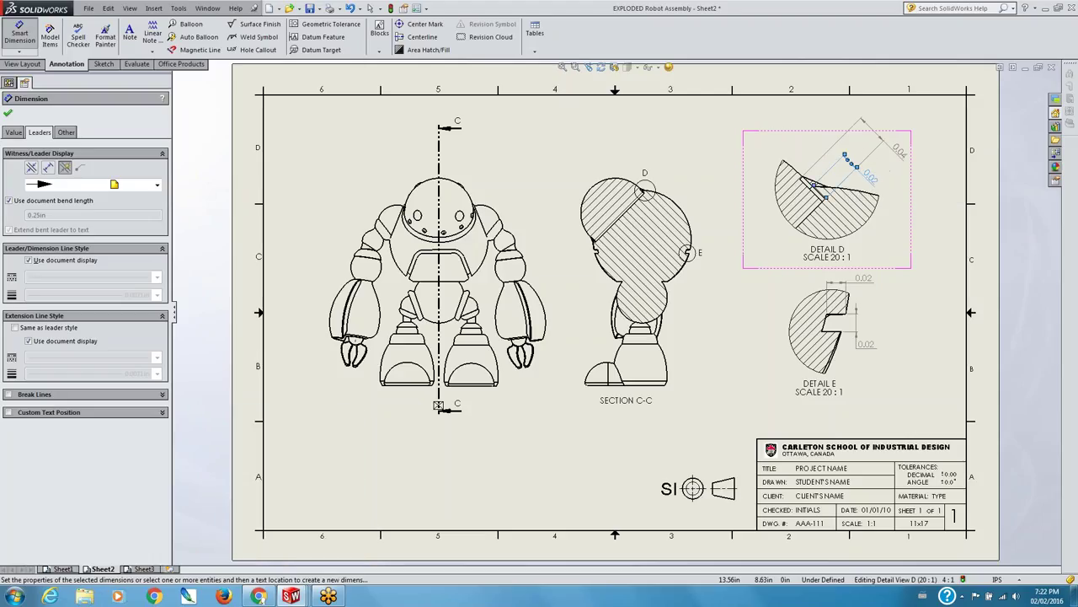
{"action": "left_click", "coordinate": [906, 221]}
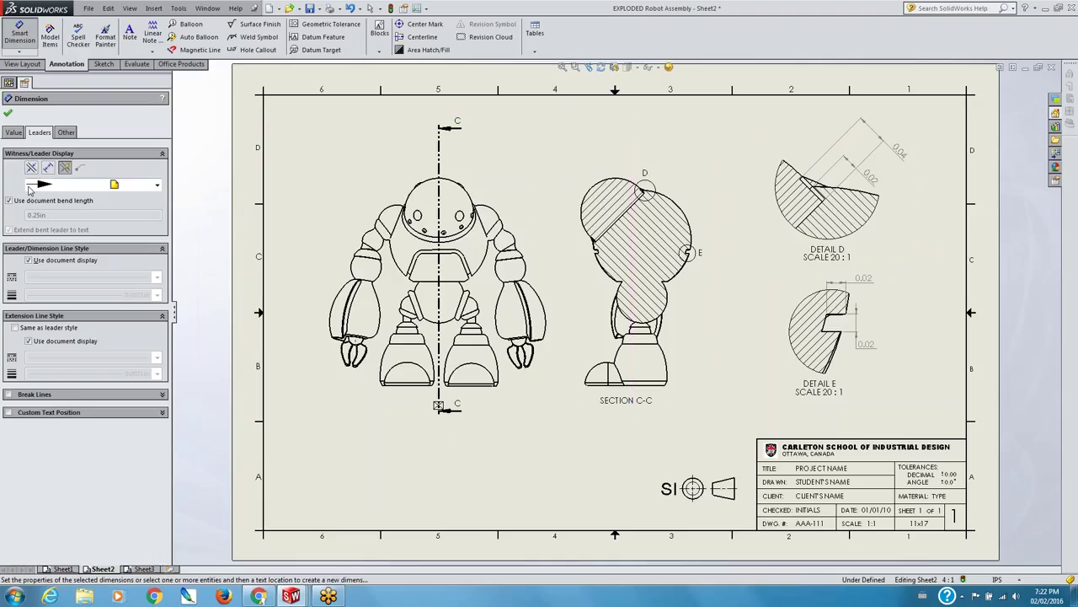
{"action": "left_click", "coordinate": [7, 113]}
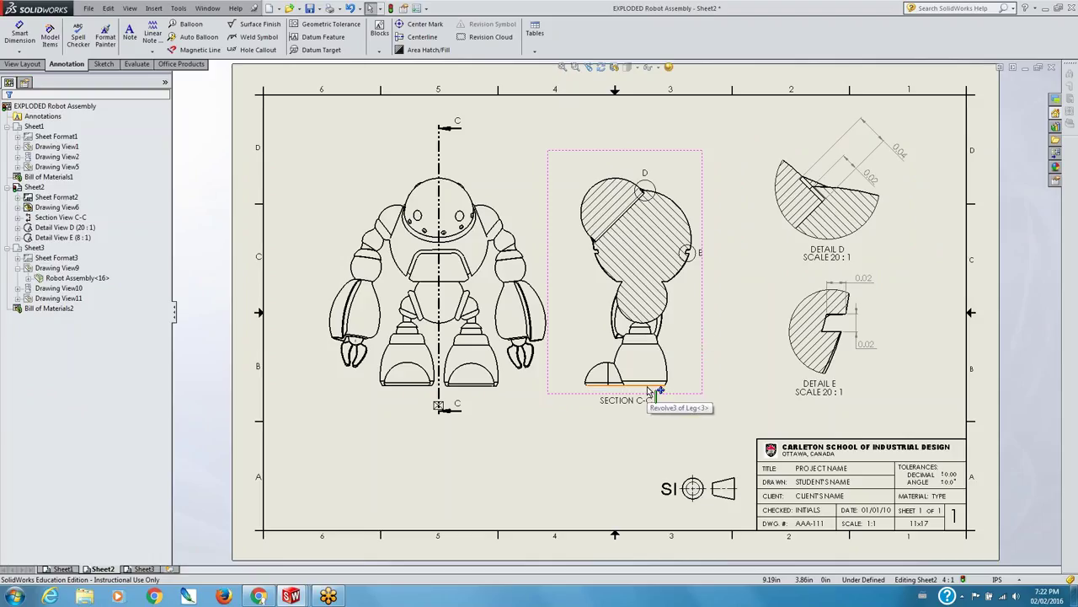
- Start vertical ordinate dimensions on Section C-C with zero at the foot's base and add the height of the hatched body's lowest point
{"action": "left_click", "coordinate": [20, 52]}
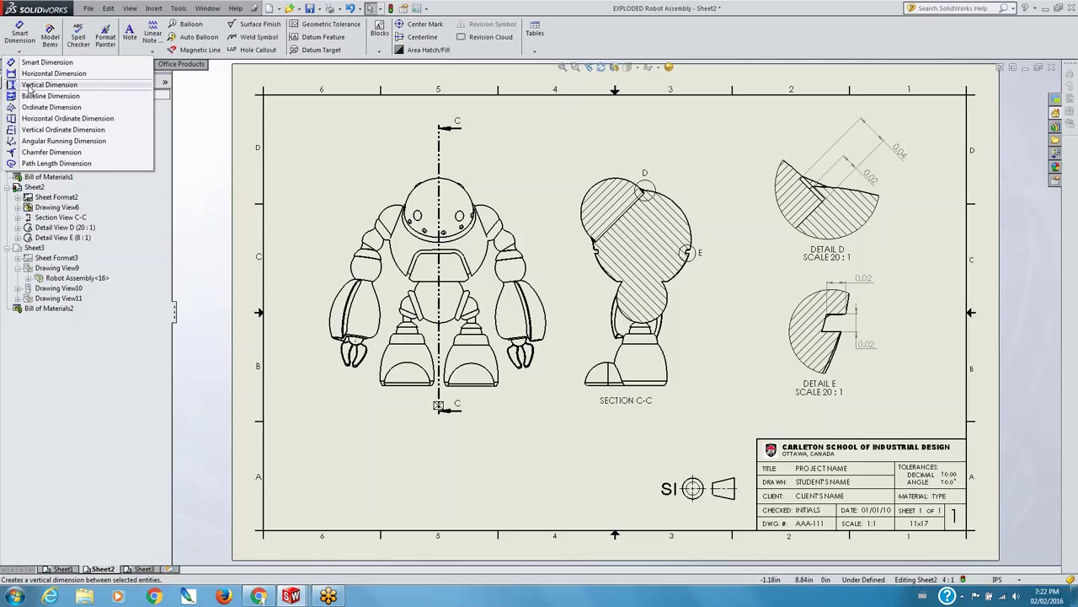
{"action": "left_click", "coordinate": [34, 131]}
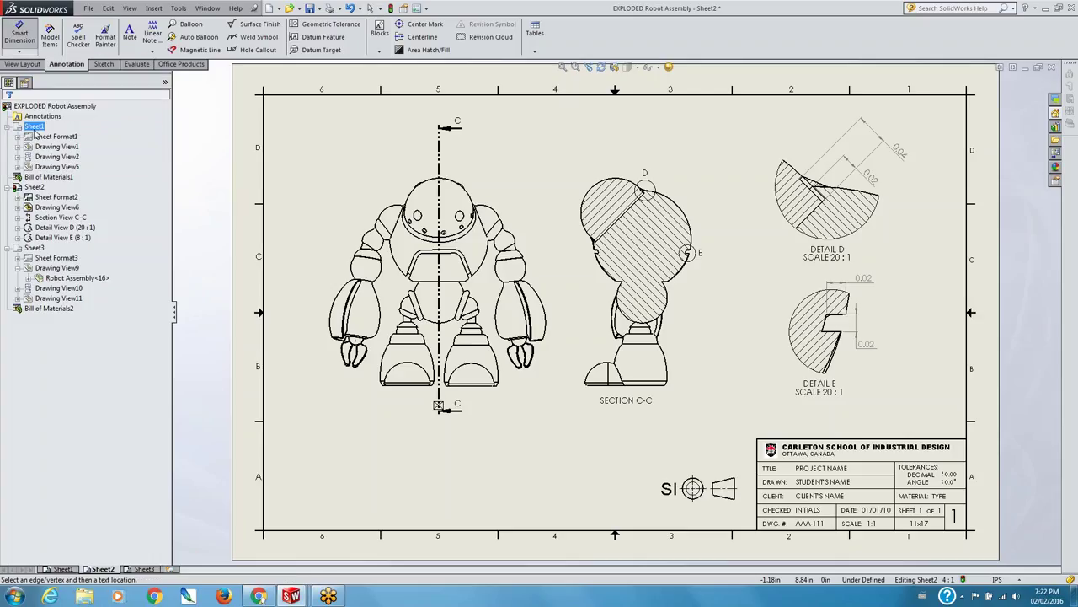
{"action": "left_click", "coordinate": [705, 386]}
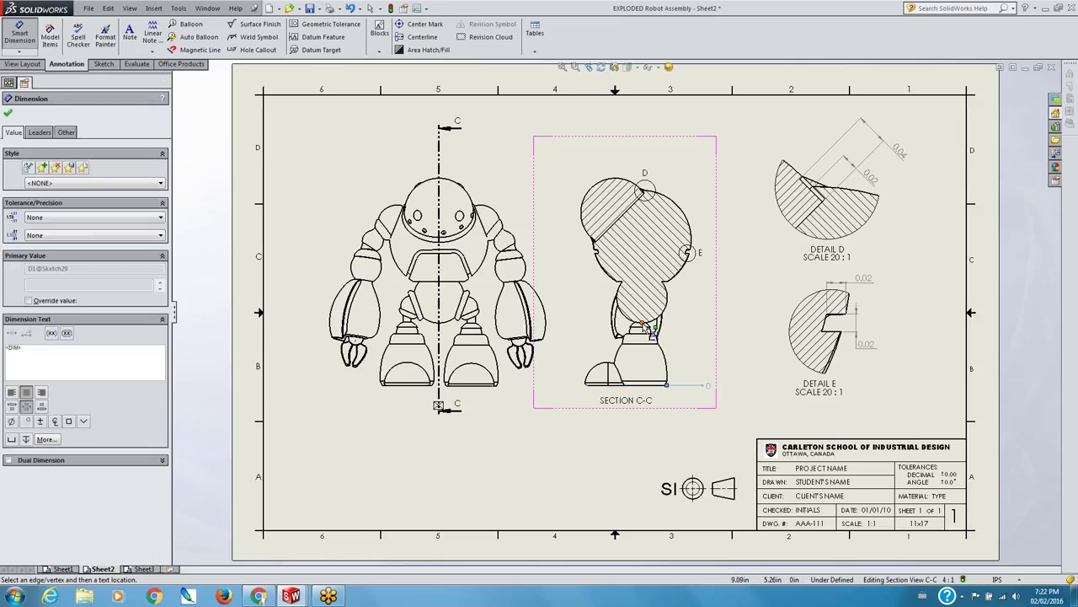
{"action": "left_click", "coordinate": [644, 323]}
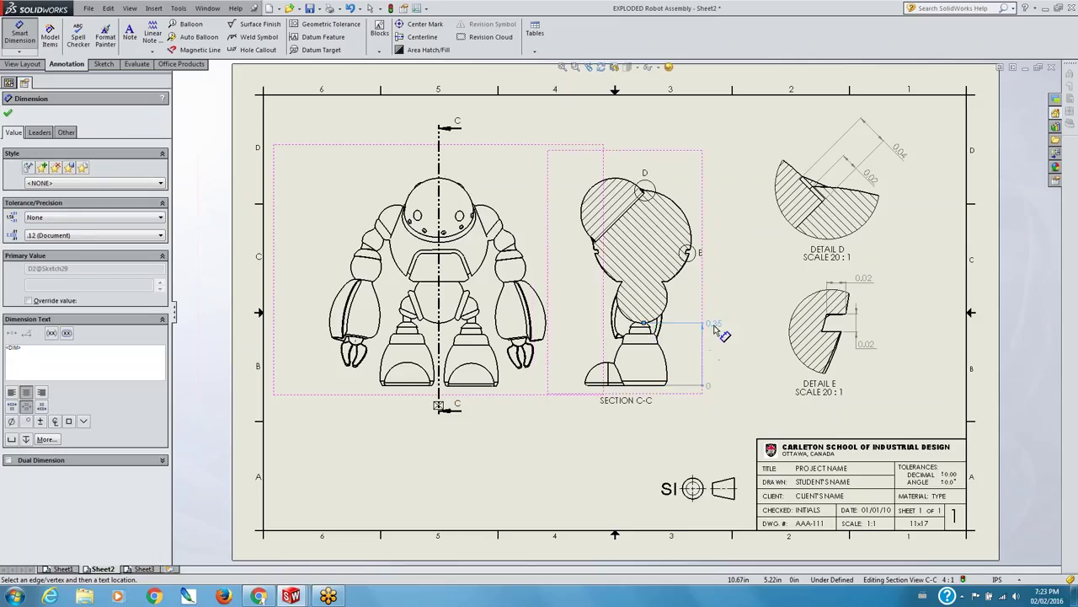
- Add vertical ordinate dimensions on Section C-C for the waist, the rear notch, the upper head joint and the head's centre
{"action": "left_click", "coordinate": [666, 282]}
{"action": "left_click", "coordinate": [715, 282]}
{"action": "left_click", "coordinate": [688, 252]}
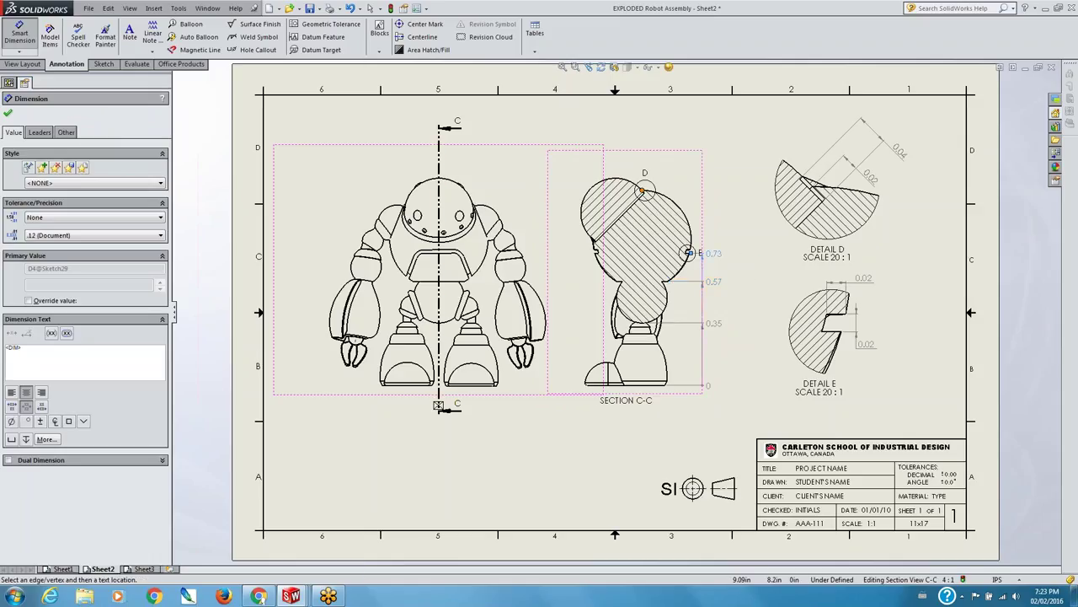
{"action": "left_click", "coordinate": [644, 191]}
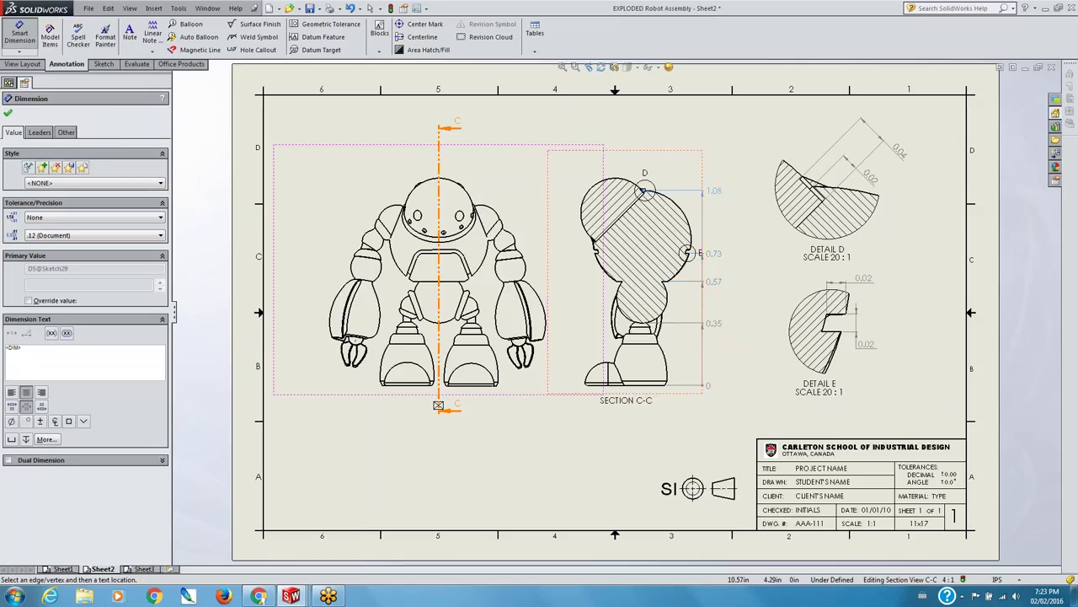
{"action": "left_click", "coordinate": [620, 185]}
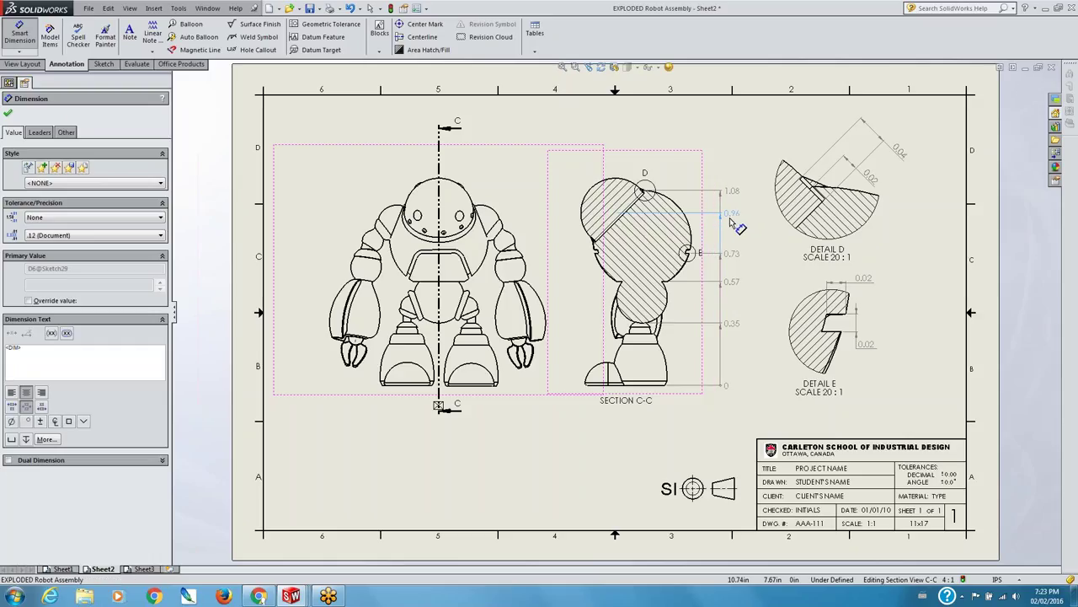
{"action": "key", "text": "Escape"}
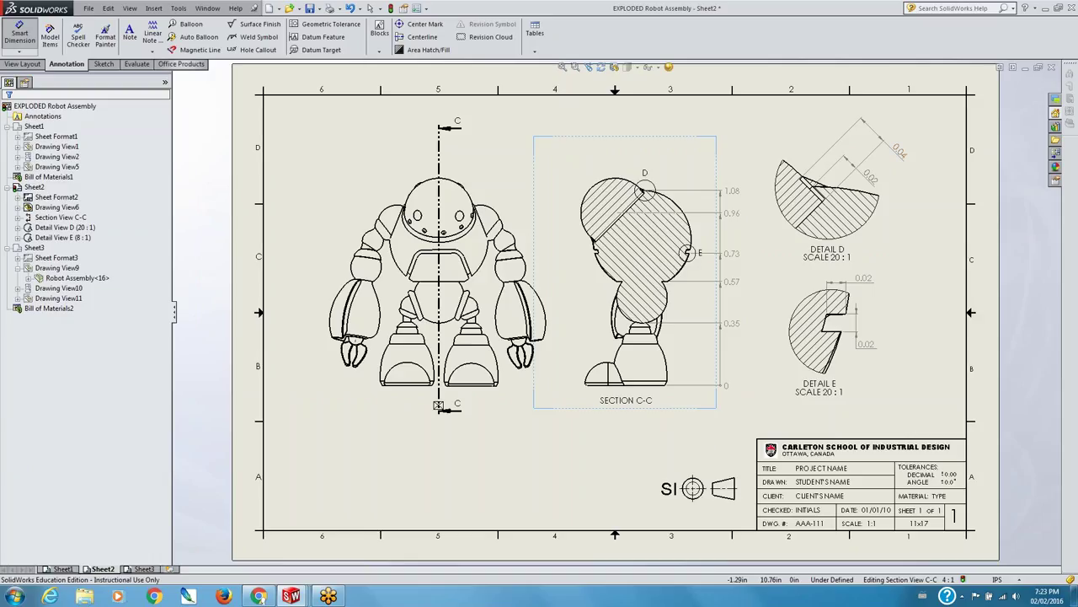
{"action": "left_click", "coordinate": [20, 39]}
{"action": "left_click", "coordinate": [19, 39]}
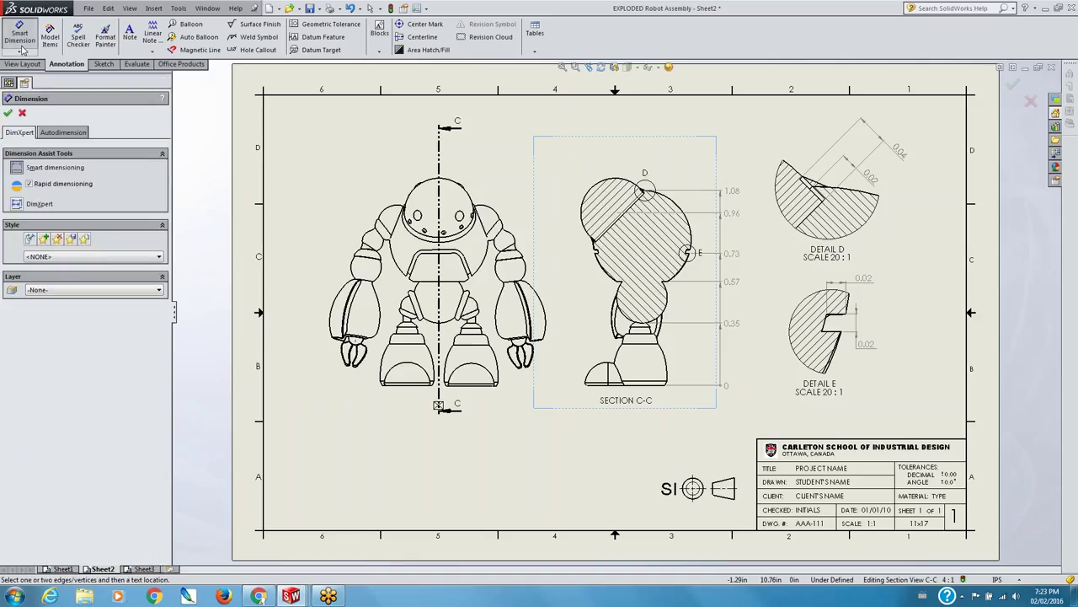
{"action": "left_click", "coordinate": [20, 50]}
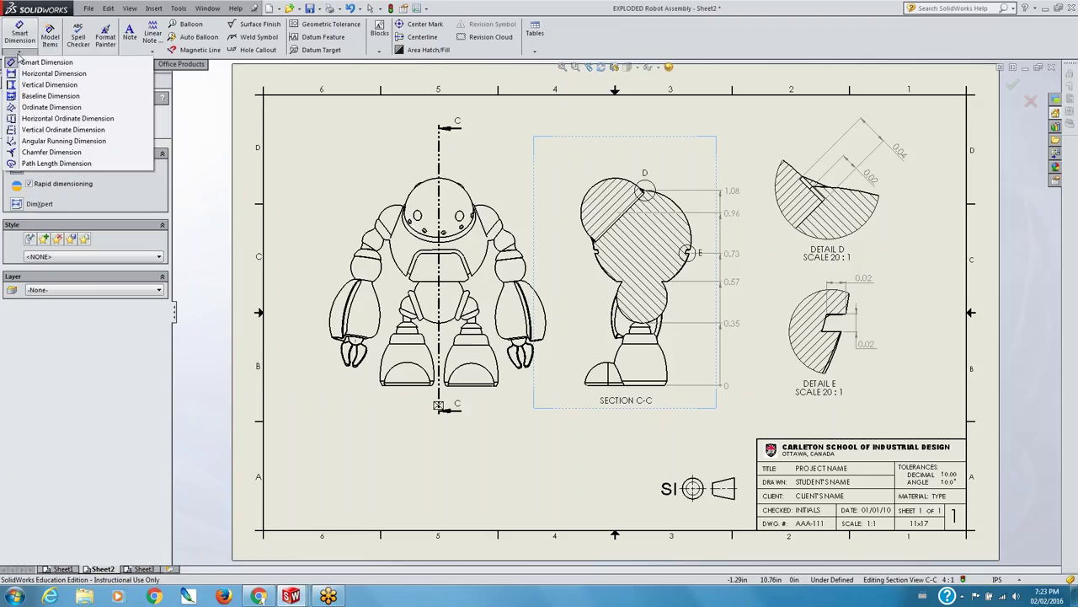
{"action": "left_click", "coordinate": [34, 119]}
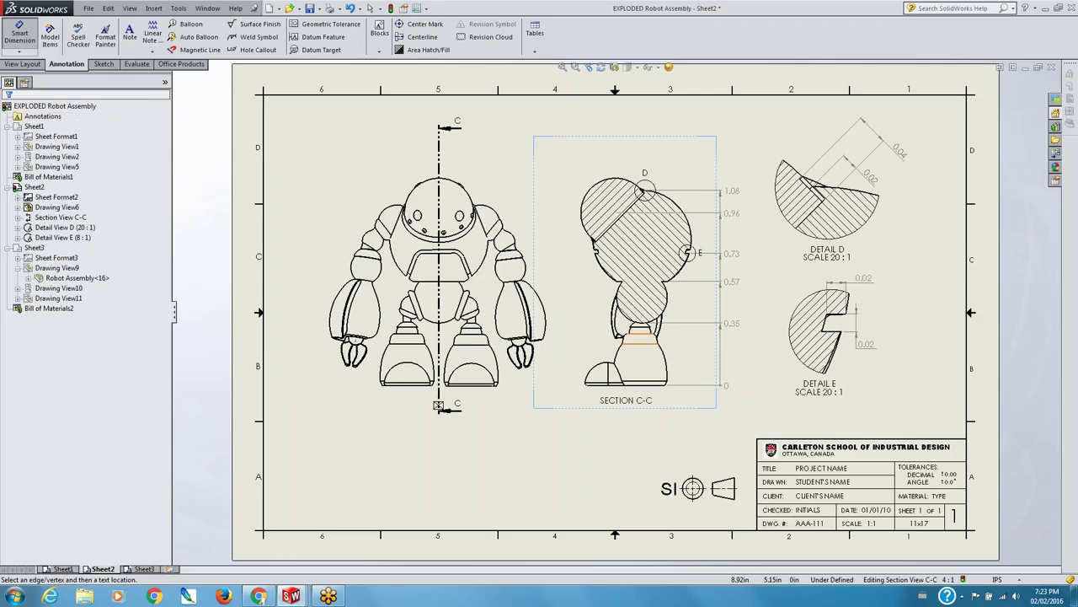
{"action": "key", "text": "Escape"}
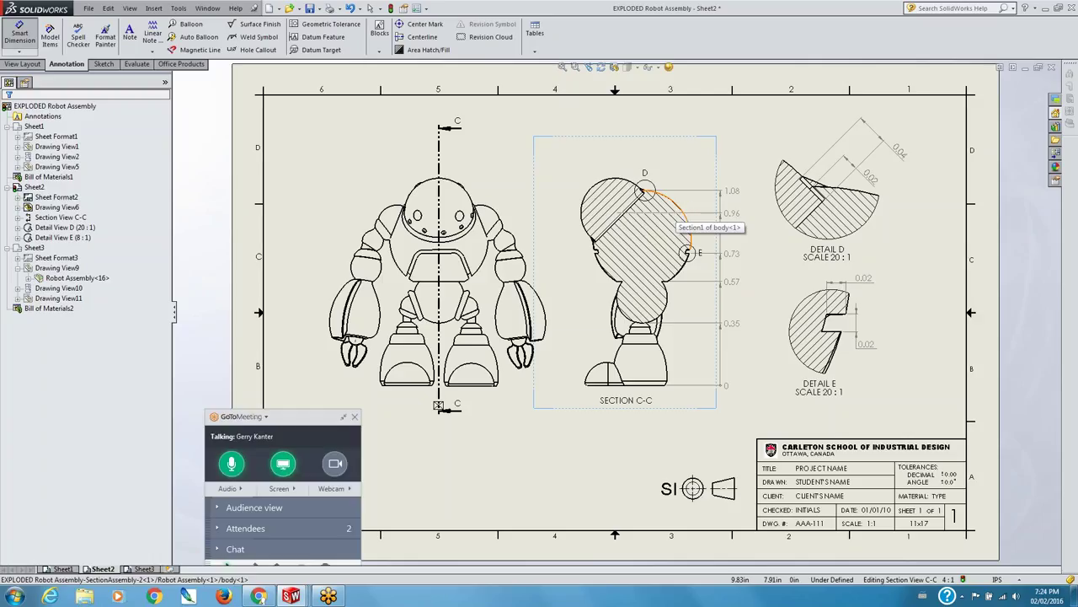
{"action": "left_click", "coordinate": [676, 208]}
{"action": "left_click", "coordinate": [614, 305]}
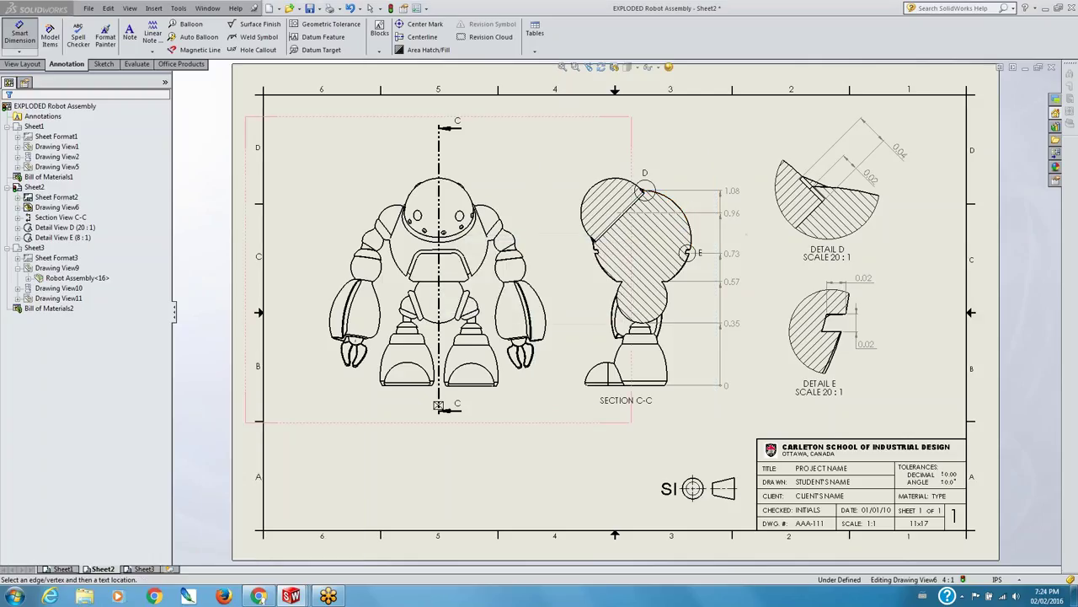
{"action": "key", "text": "Escape"}
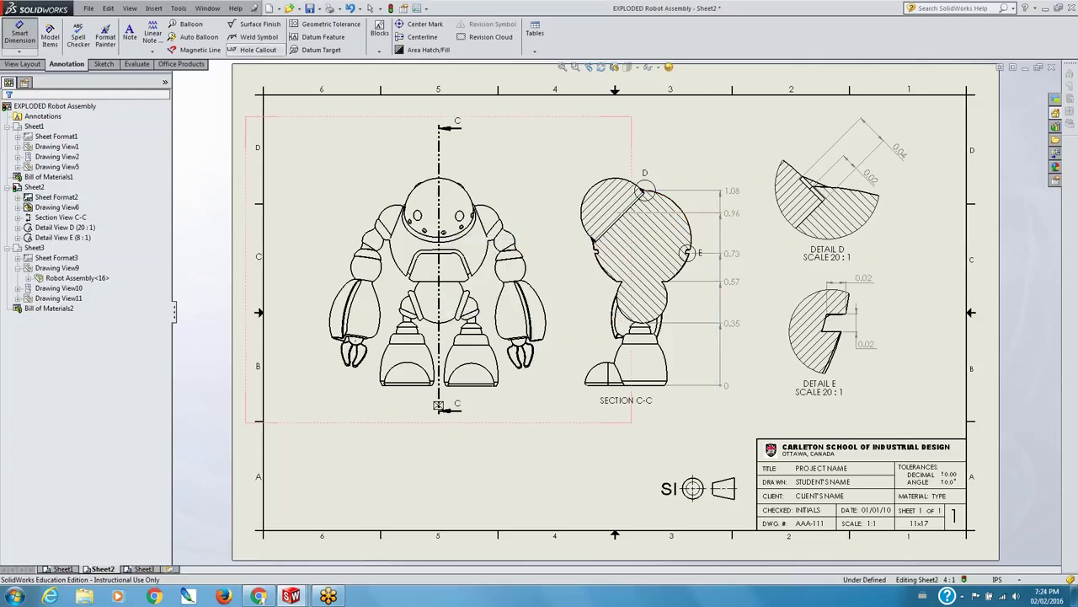
- Sketch a horizontal line about 0.22 in long across the body's waist in Section C-C
{"action": "left_click", "coordinate": [104, 64]}
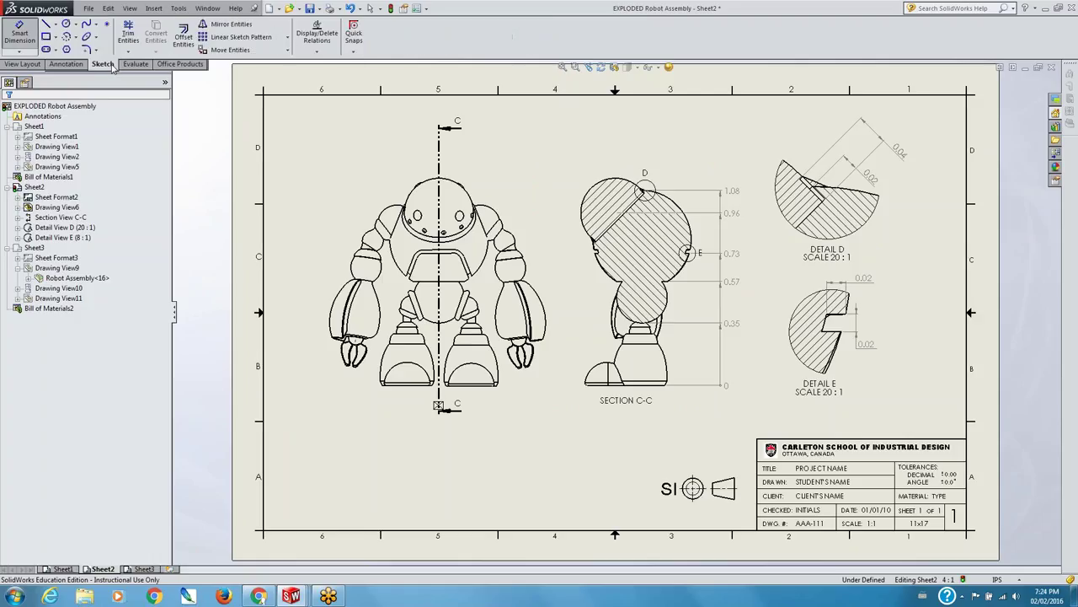
{"action": "left_click", "coordinate": [45, 26]}
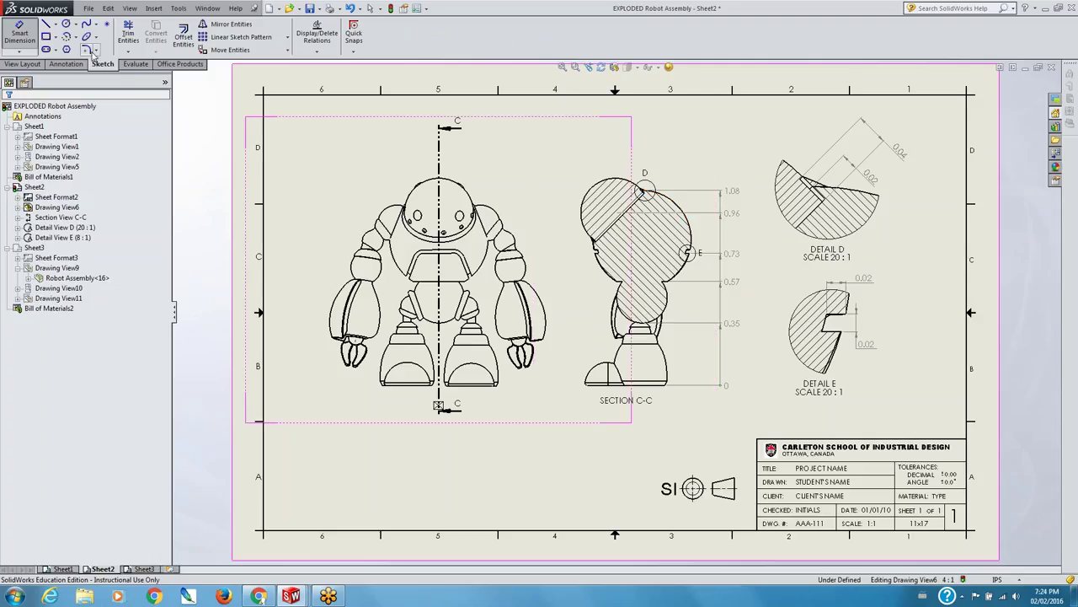
{"action": "left_click", "coordinate": [45, 25]}
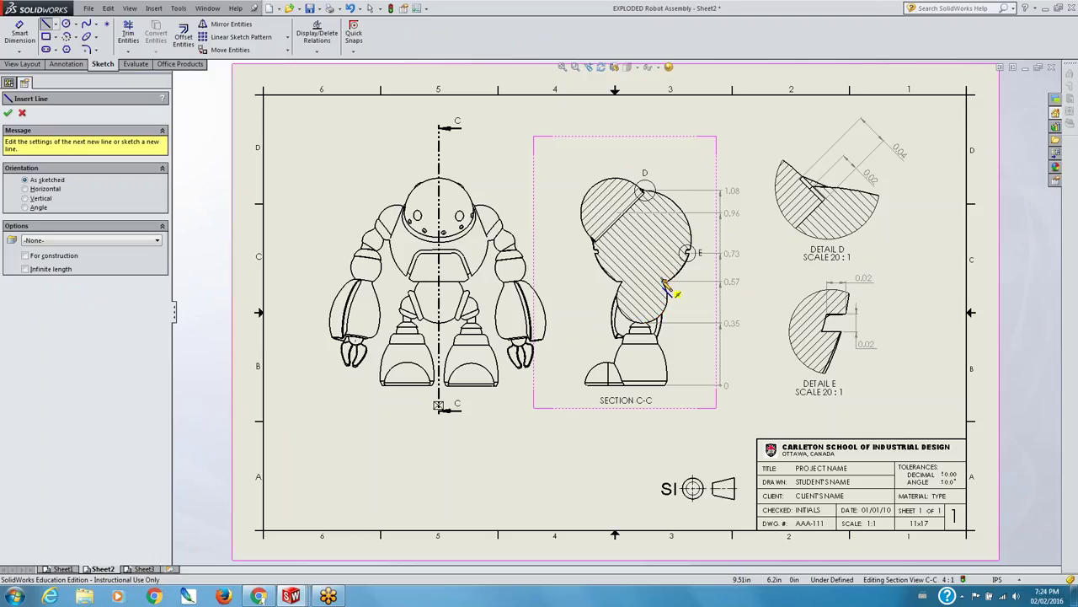
{"action": "left_click", "coordinate": [662, 282]}
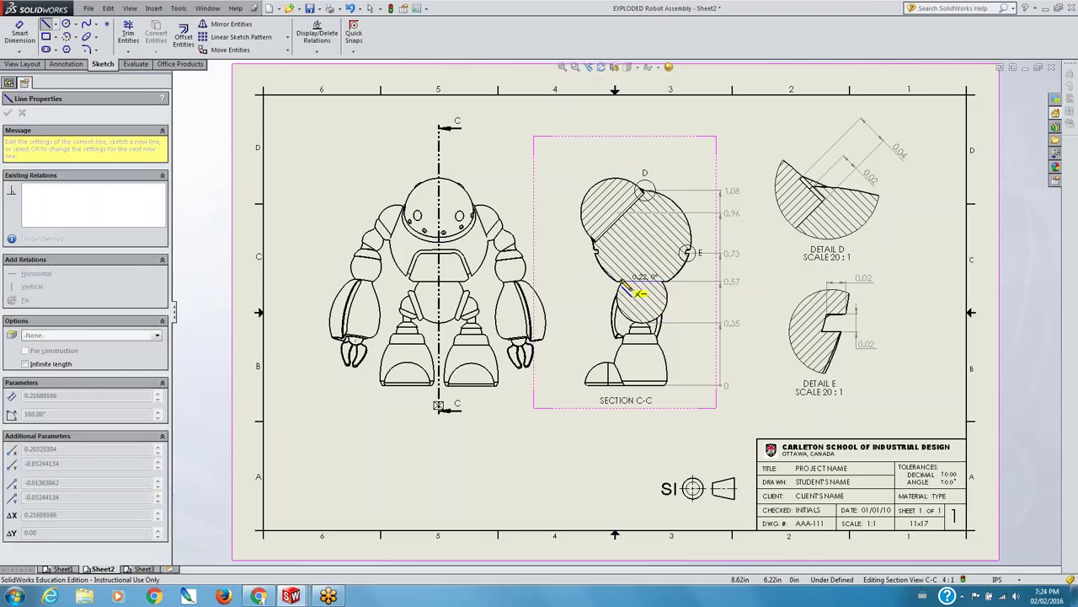
{"action": "left_click", "coordinate": [621, 282]}
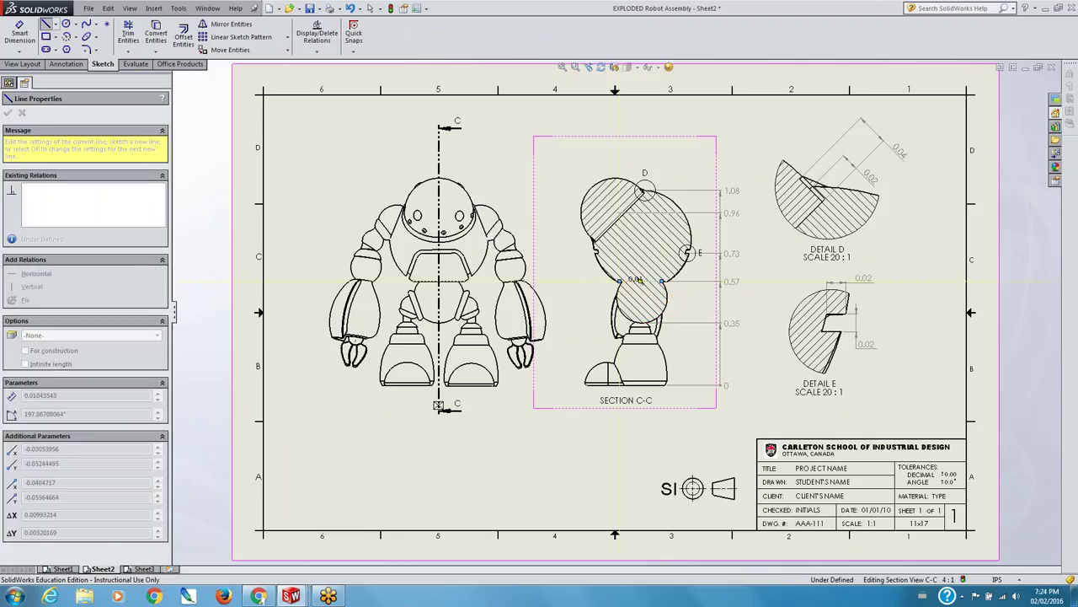
{"action": "key", "text": "Escape"}
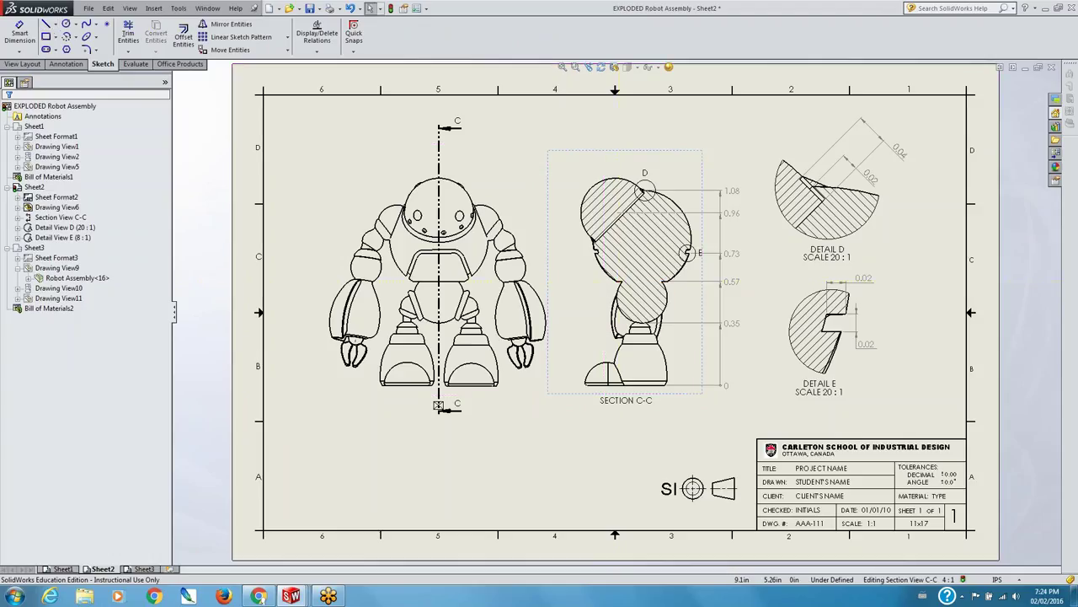
- Sketch a vertical line in Section C-C from the hatched body's lowest point up to a point above the head
{"action": "left_click", "coordinate": [47, 24]}
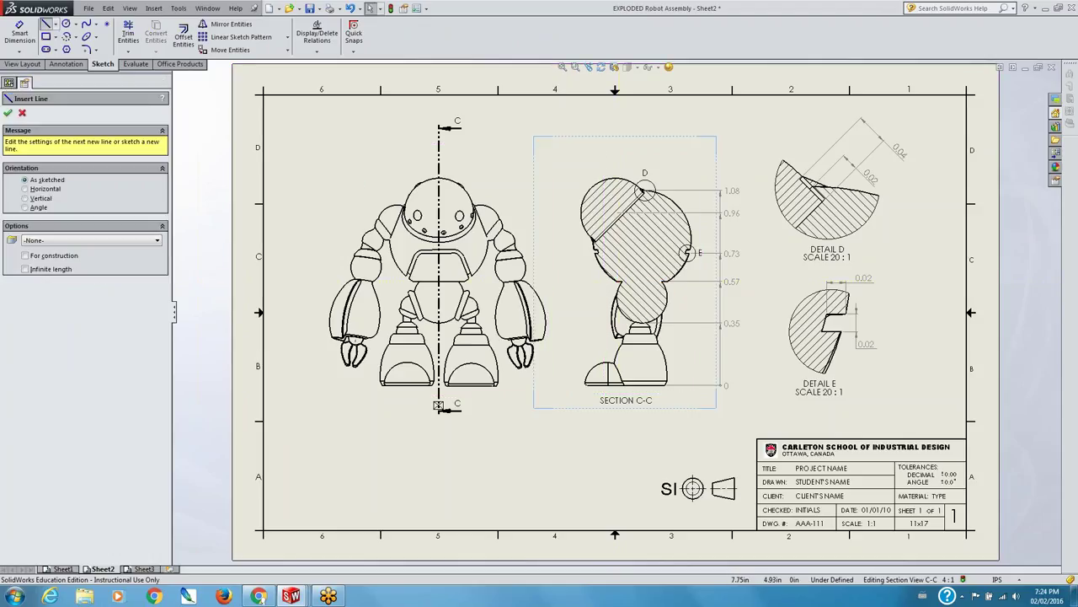
{"action": "left_click", "coordinate": [642, 324]}
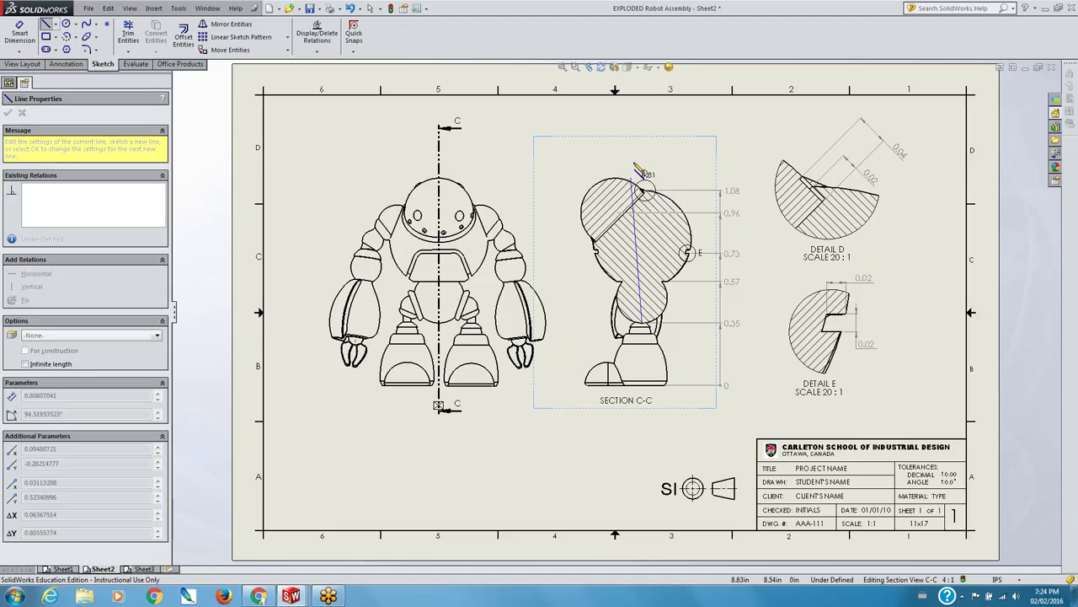
{"action": "left_click", "coordinate": [642, 116]}
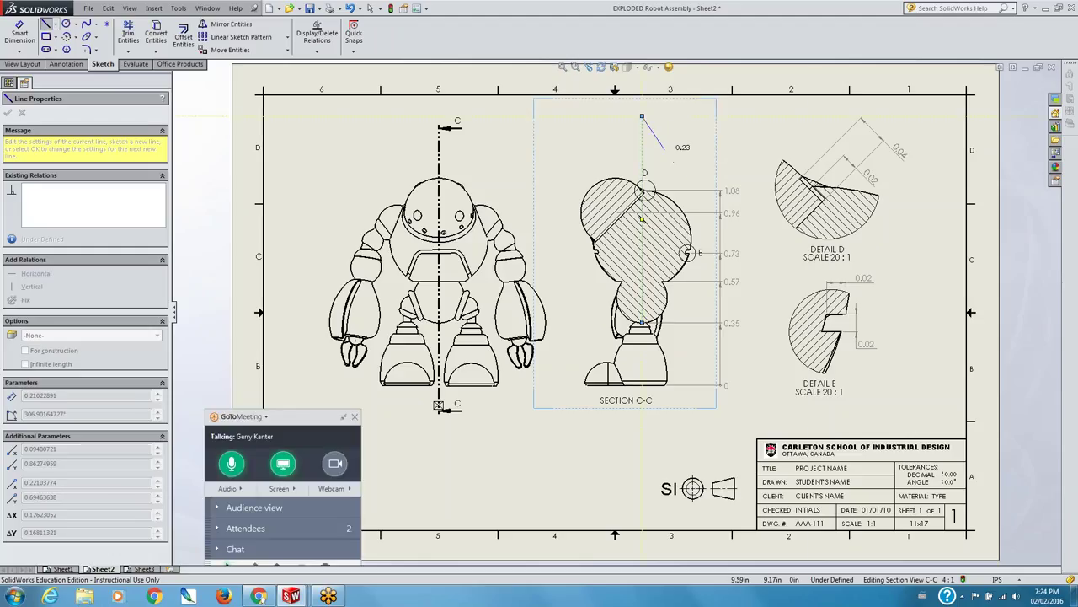
{"action": "right_click", "coordinate": [666, 151]}
{"action": "left_click", "coordinate": [691, 61]}
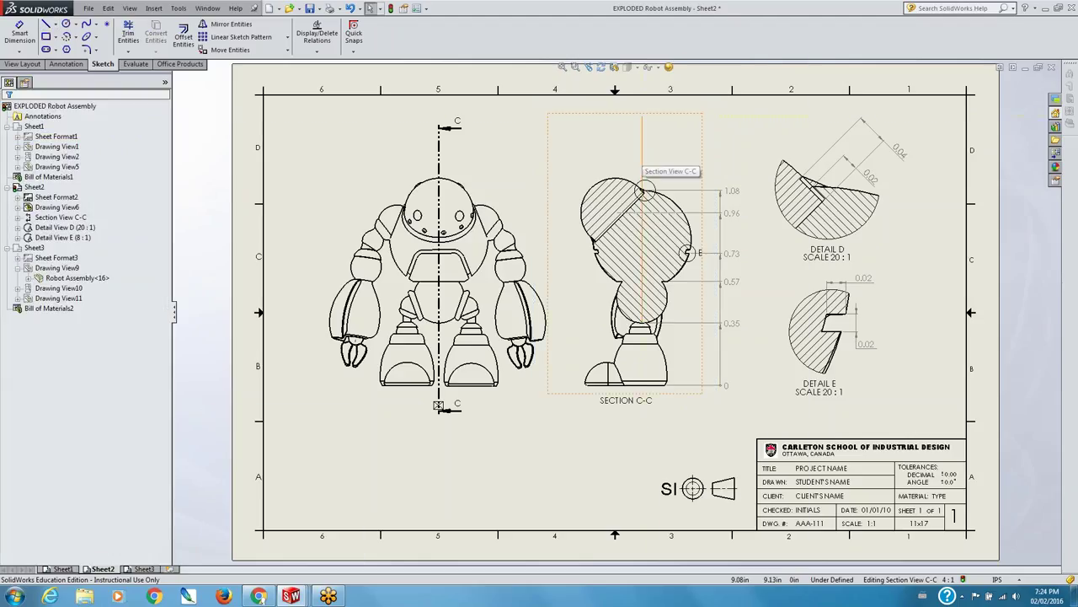
- Try to turn the solid vertical line in Section C-C into a construction line
{"action": "left_click", "coordinate": [57, 26]}
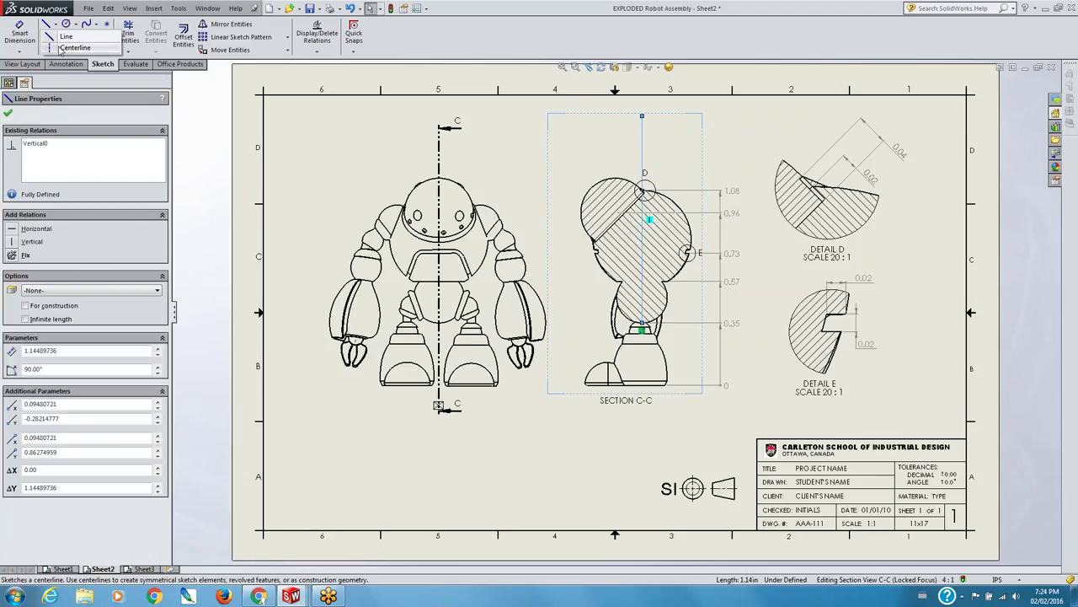
{"action": "left_click", "coordinate": [25, 305]}
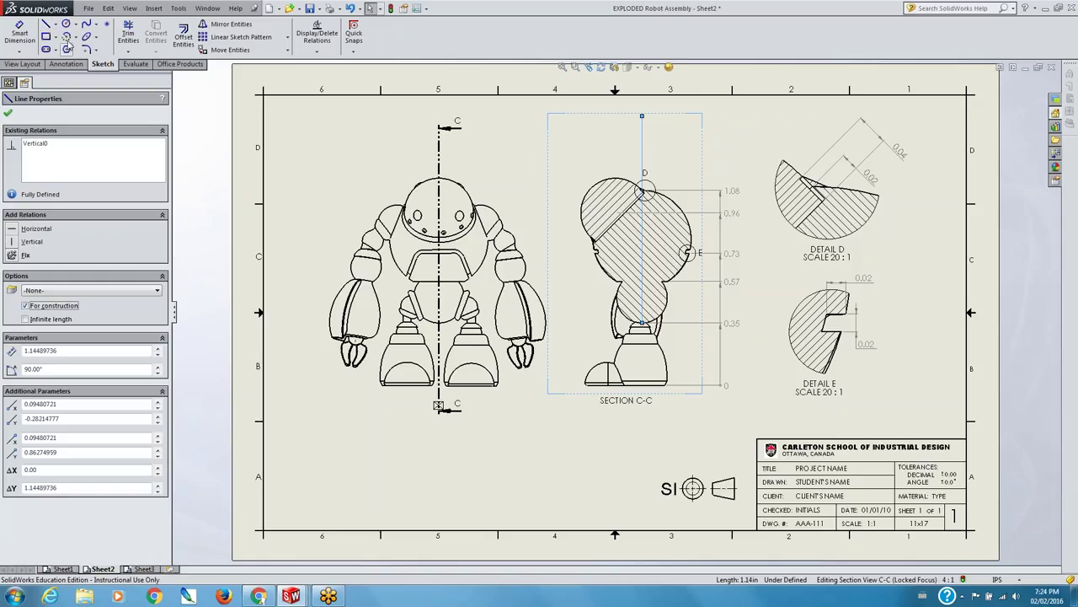
{"action": "left_click", "coordinate": [46, 24]}
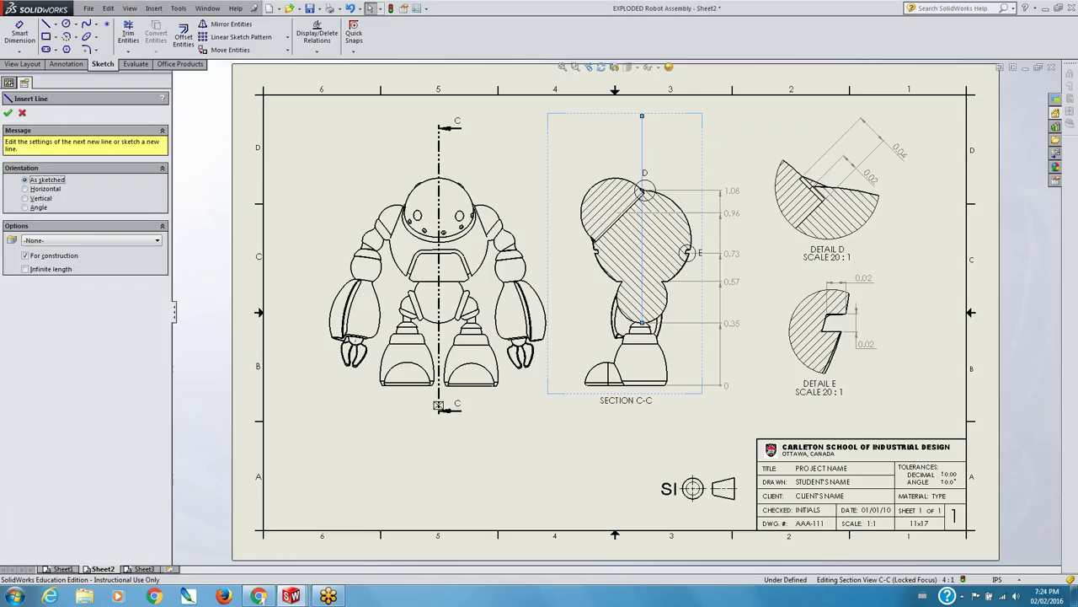
{"action": "left_click", "coordinate": [8, 112]}
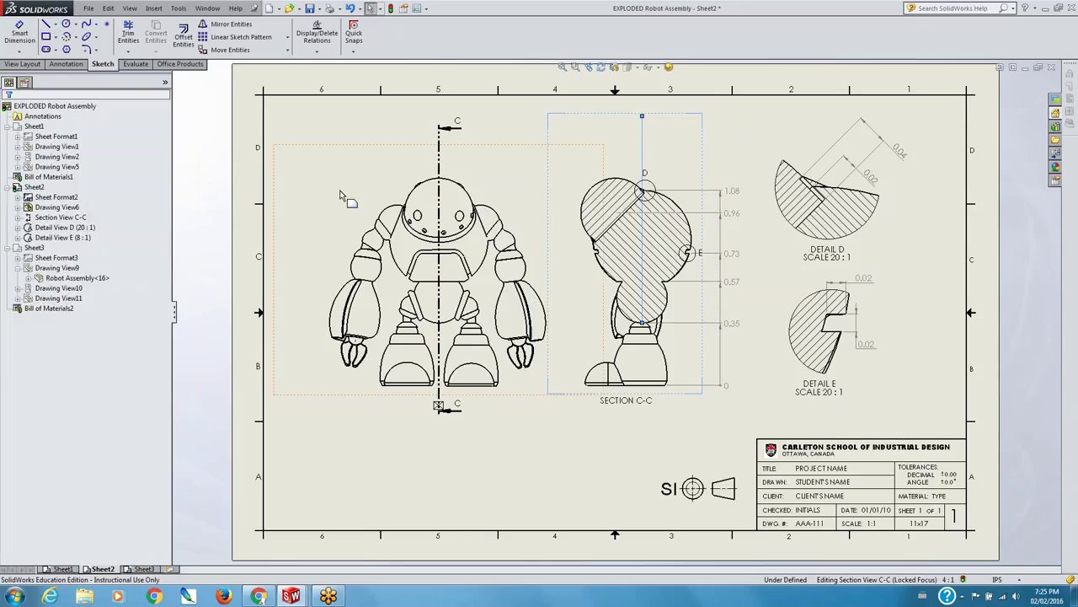
{"action": "left_click", "coordinate": [649, 157]}
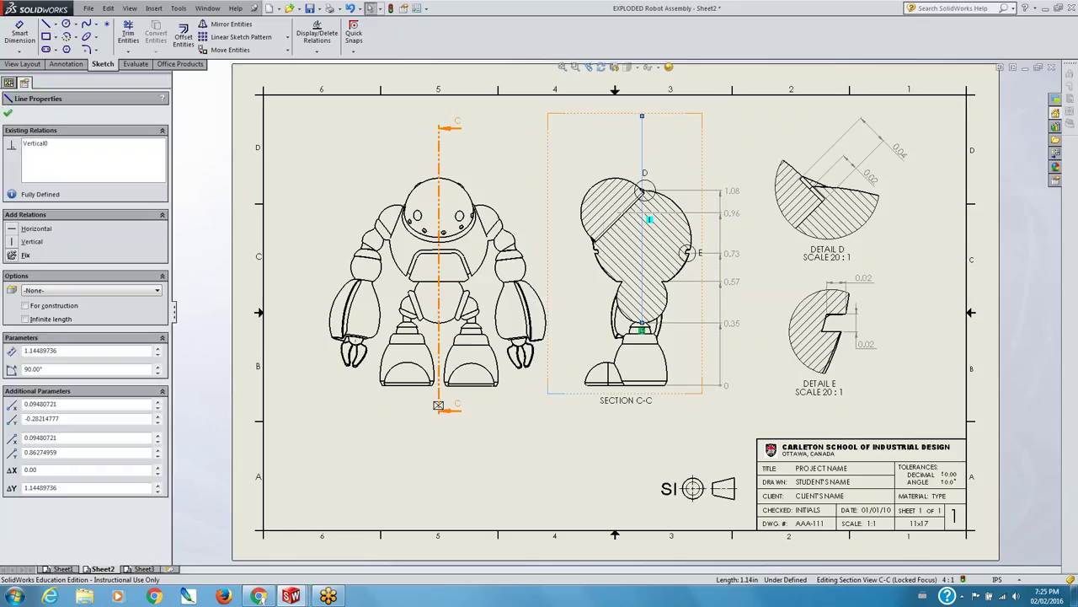
{"action": "left_click", "coordinate": [278, 471]}
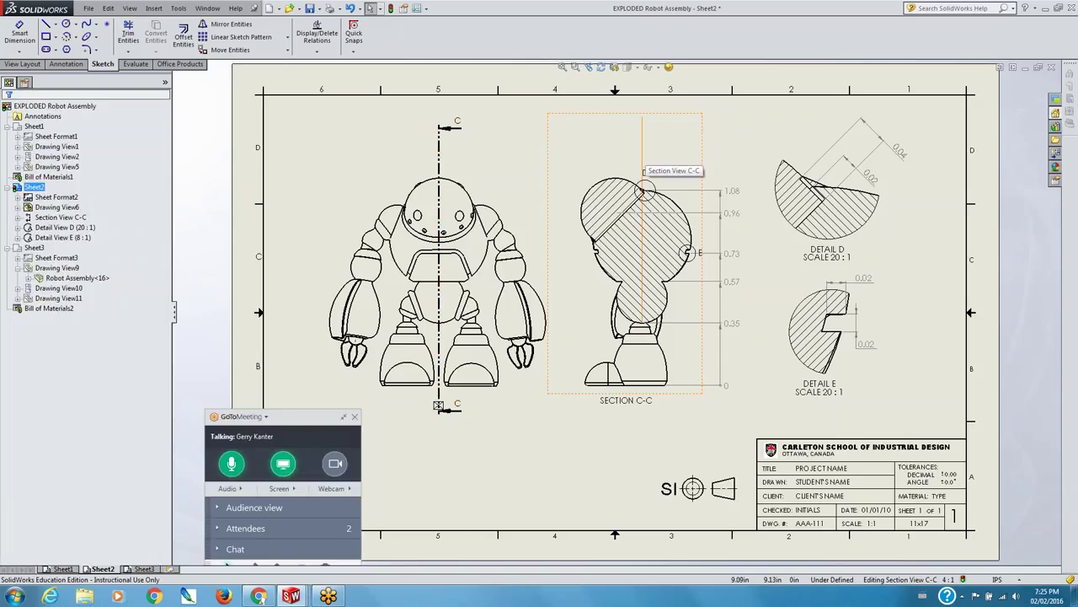
{"action": "left_click", "coordinate": [647, 160]}
{"action": "right_click", "coordinate": [642, 150]}
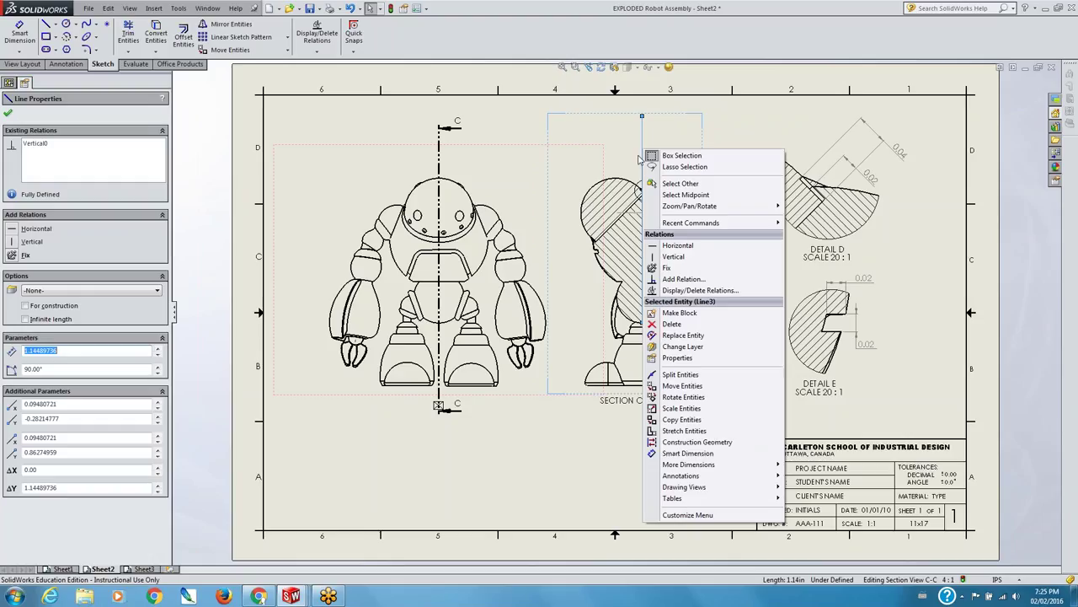
{"action": "left_click", "coordinate": [741, 126]}
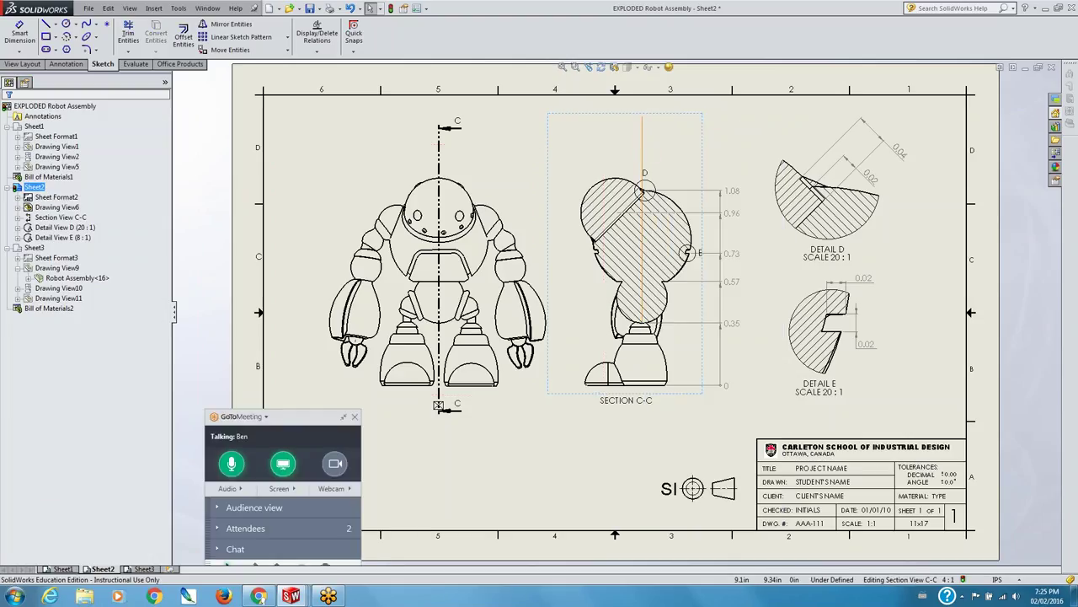
- Replace the solid vertical line in Section C-C with a centerline about 1.10 in long from the hatched body's lowest point to above the head
{"action": "left_click", "coordinate": [642, 135]}
{"action": "key", "text": "Delete"}
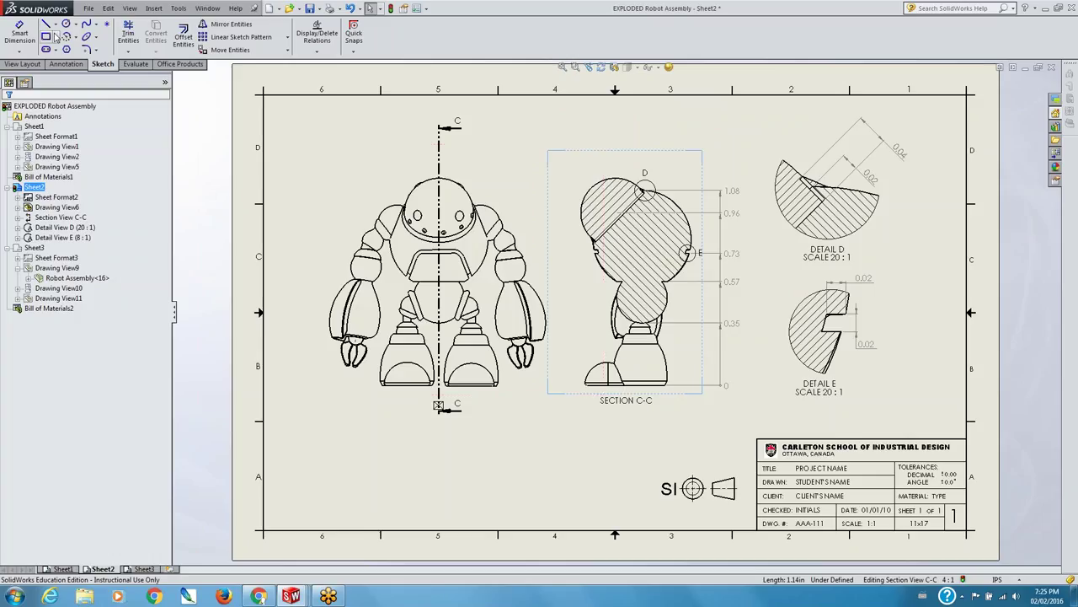
{"action": "left_click", "coordinate": [56, 26]}
{"action": "left_click", "coordinate": [62, 48]}
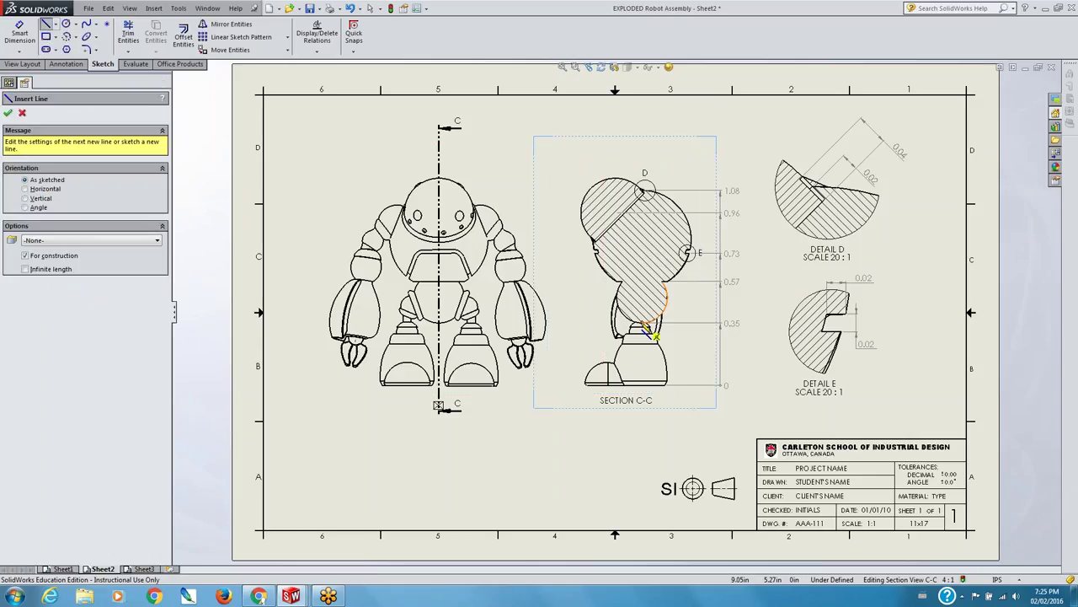
{"action": "left_click", "coordinate": [646, 323]}
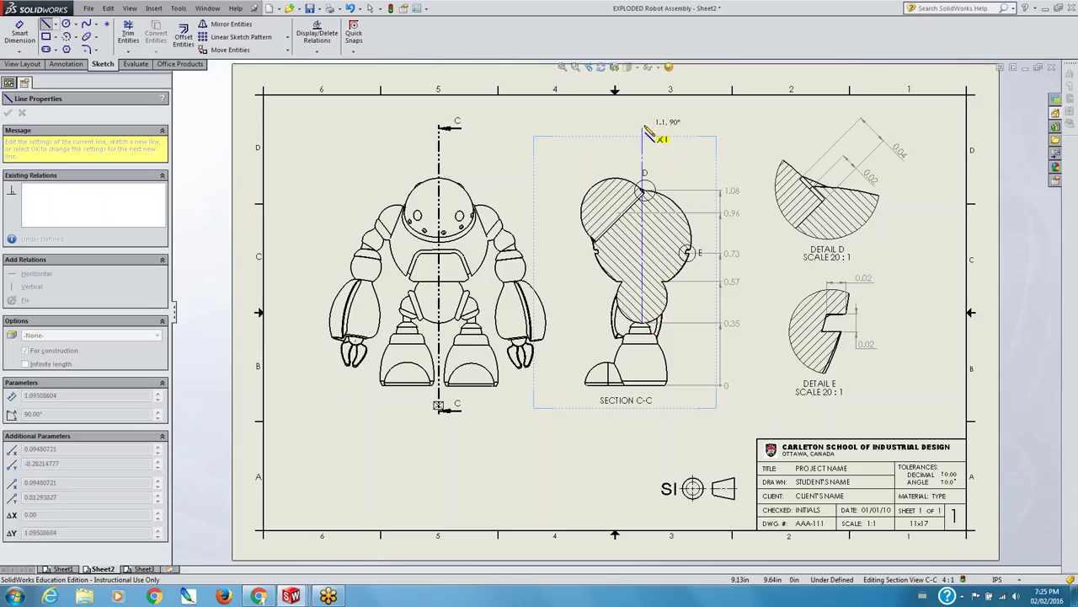
{"action": "left_click", "coordinate": [642, 125]}
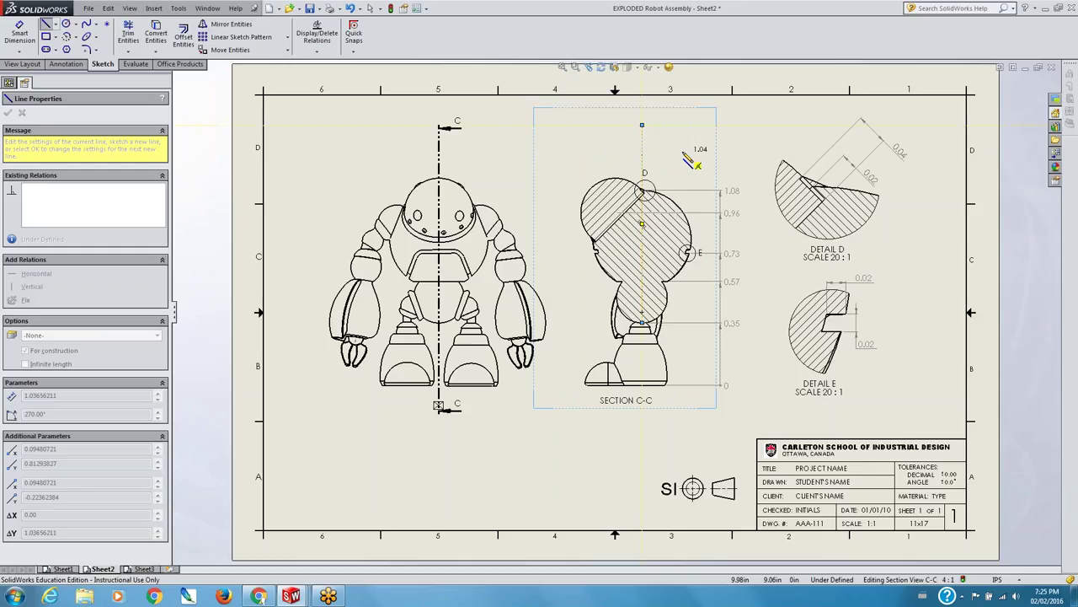
{"action": "right_click", "coordinate": [683, 162]}
{"action": "left_click", "coordinate": [708, 67]}
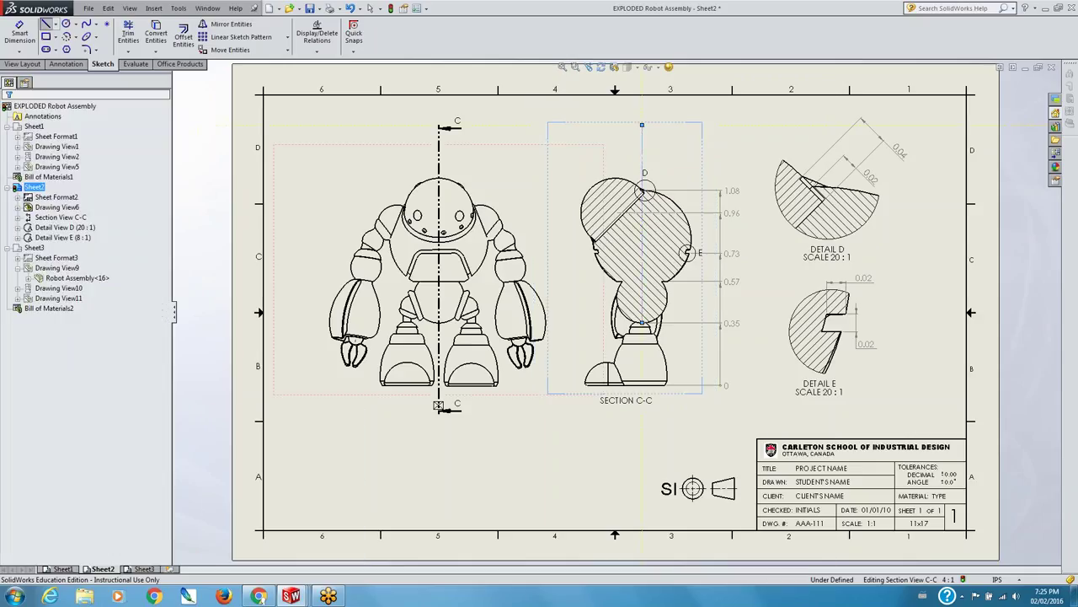
{"action": "key", "text": "Escape"}
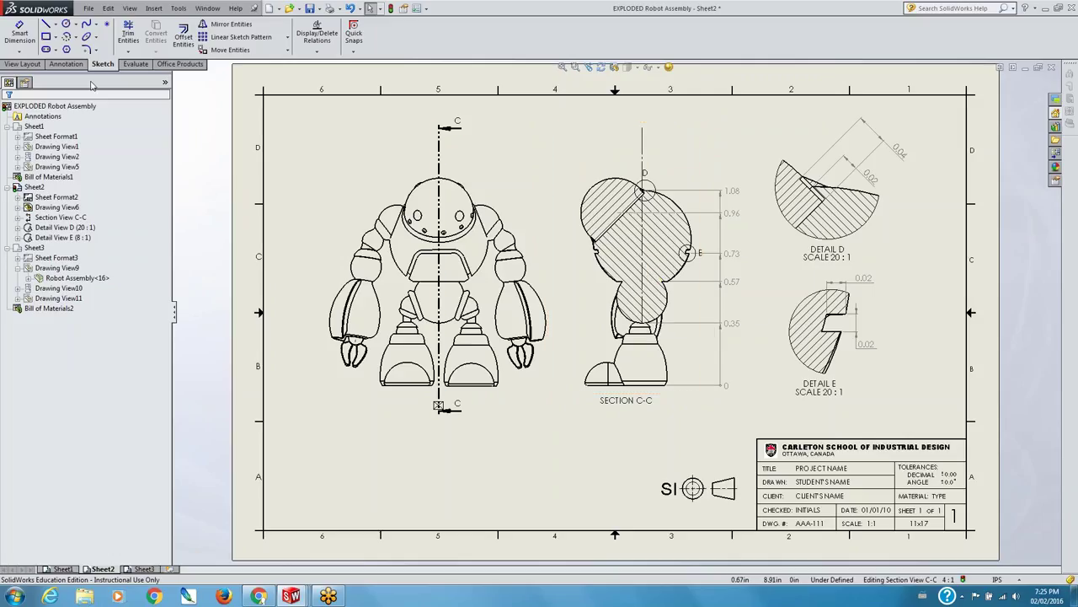
{"action": "left_click", "coordinate": [19, 51]}
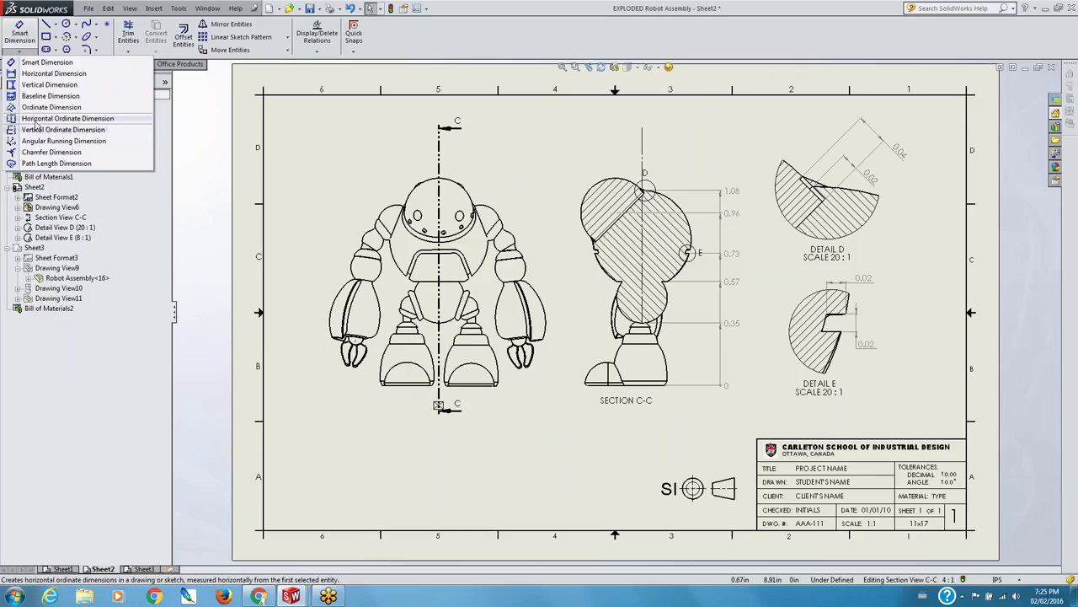
{"action": "left_click", "coordinate": [38, 129]}
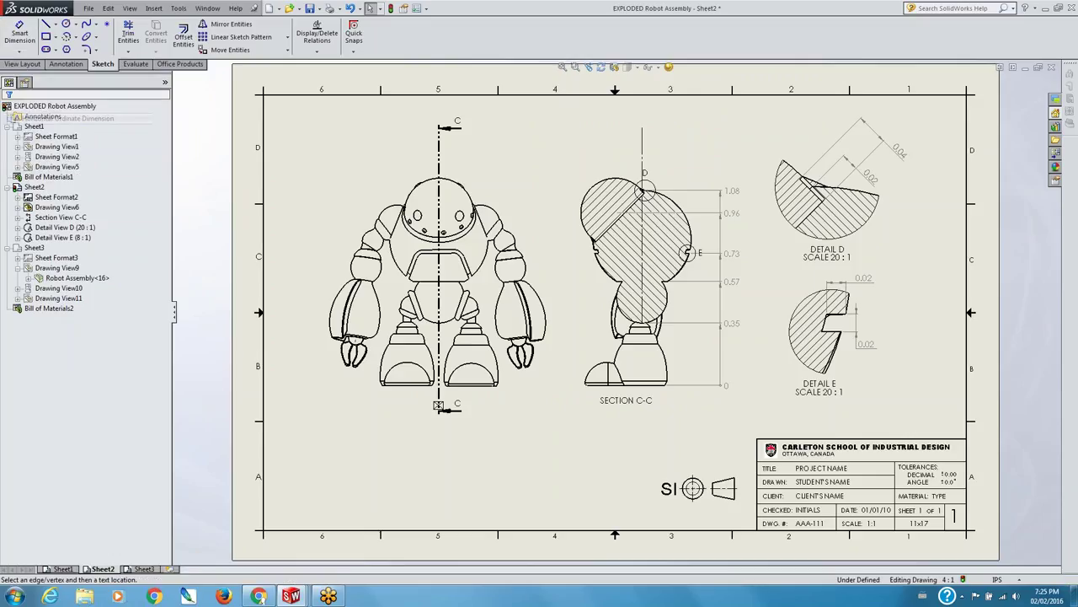
{"action": "left_click", "coordinate": [642, 152]}
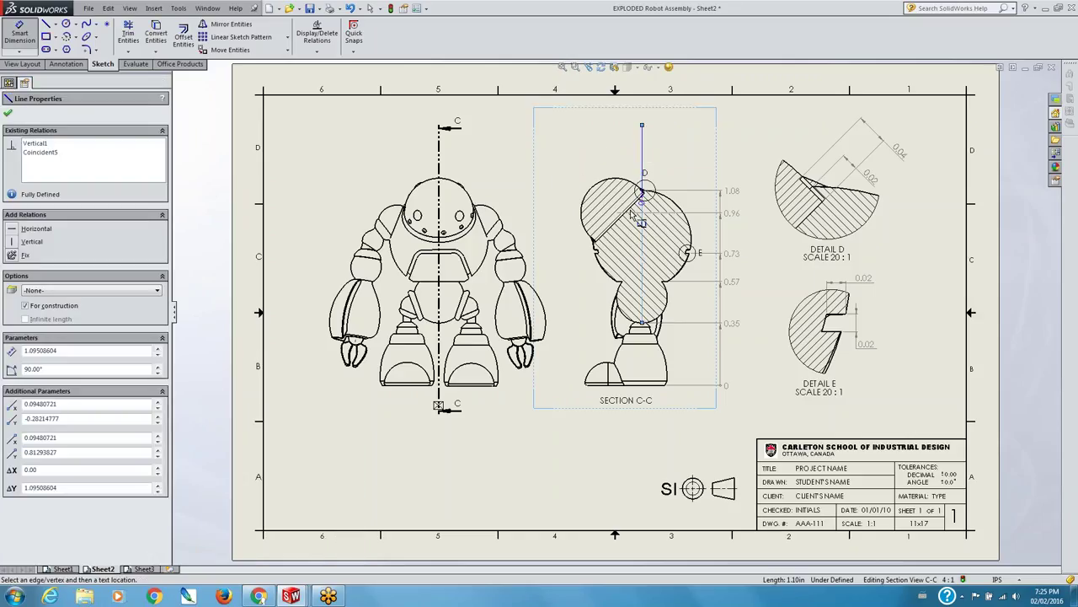
{"action": "left_click", "coordinate": [8, 115]}
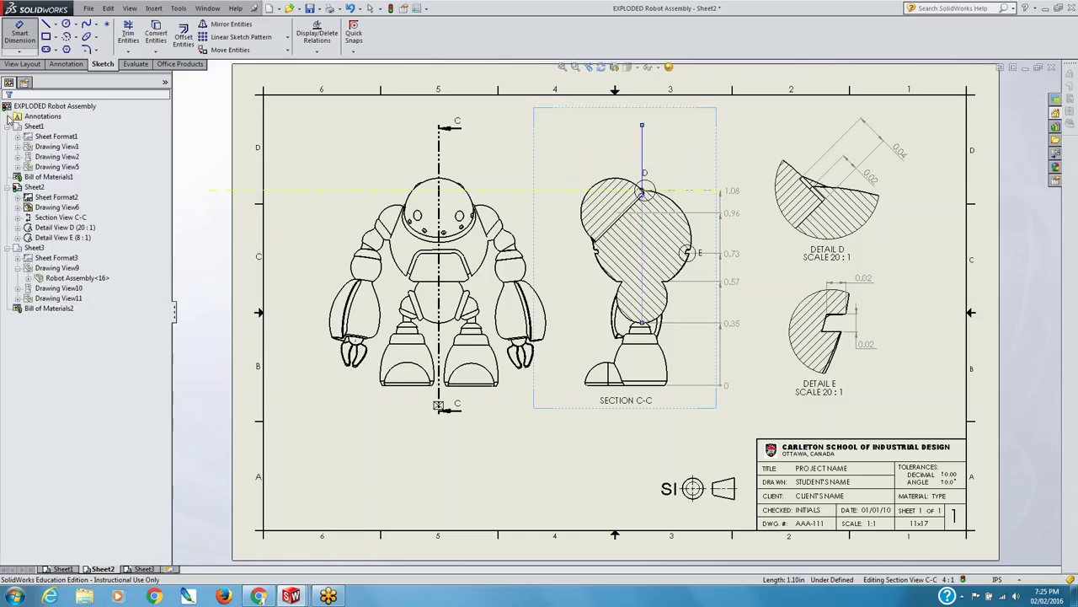
{"action": "left_click", "coordinate": [19, 53]}
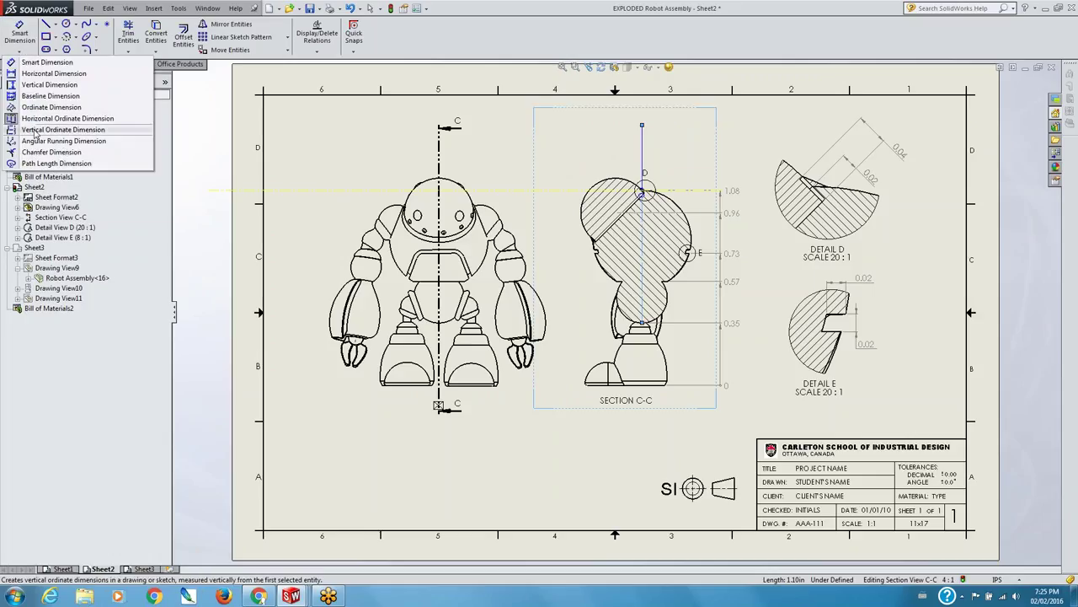
{"action": "left_click", "coordinate": [26, 63]}
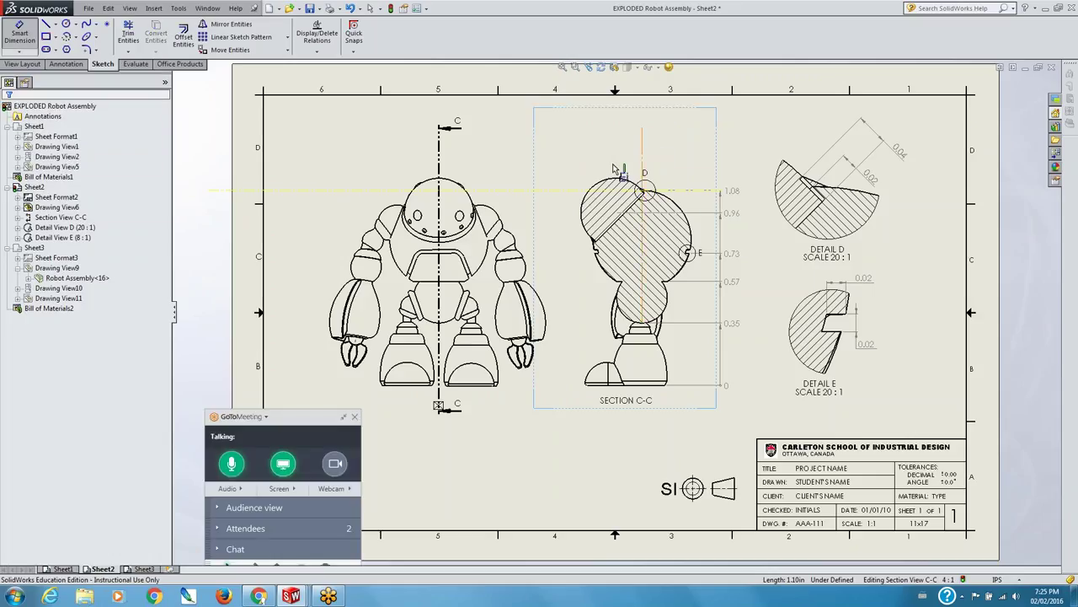
{"action": "left_click", "coordinate": [640, 177]}
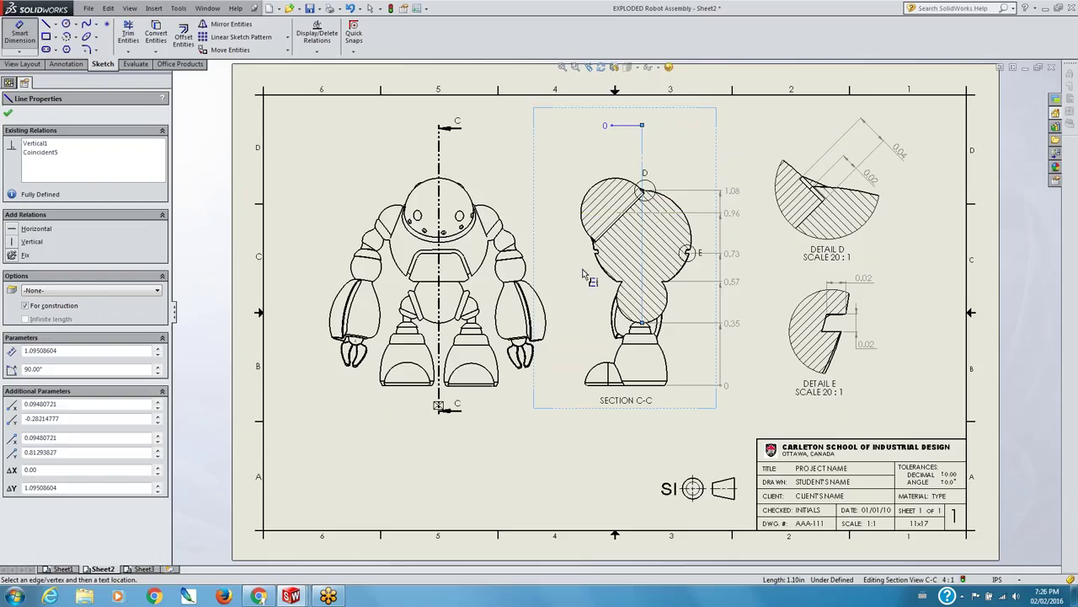
{"action": "left_click", "coordinate": [8, 115]}
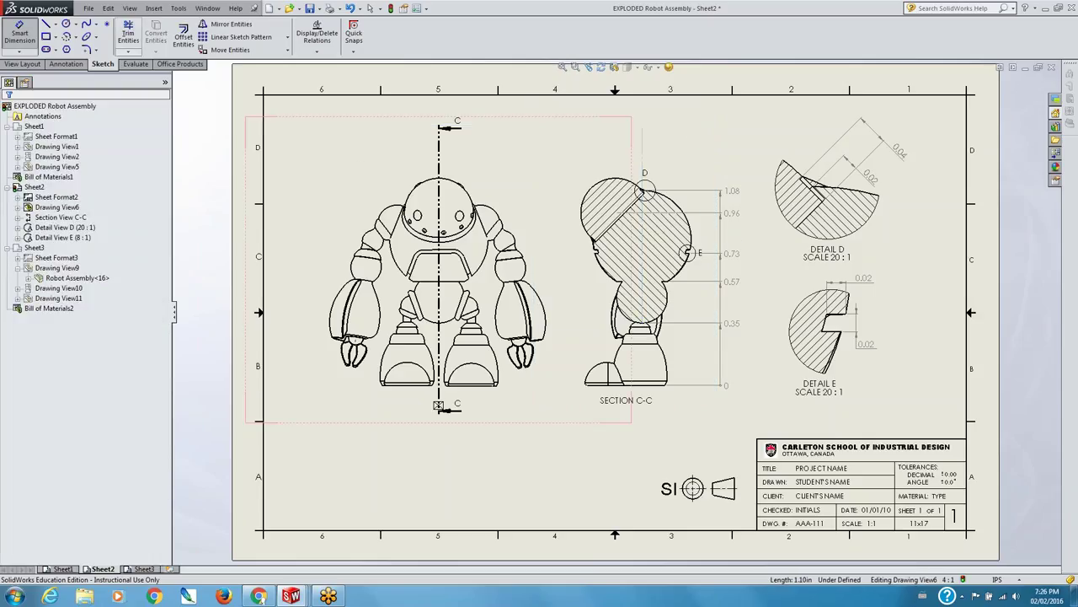
- Sketch points on Section C-C at the head's front and top, the front notch, both sides of the pelvis and the back above the rear notch
{"action": "left_click", "coordinate": [107, 26]}
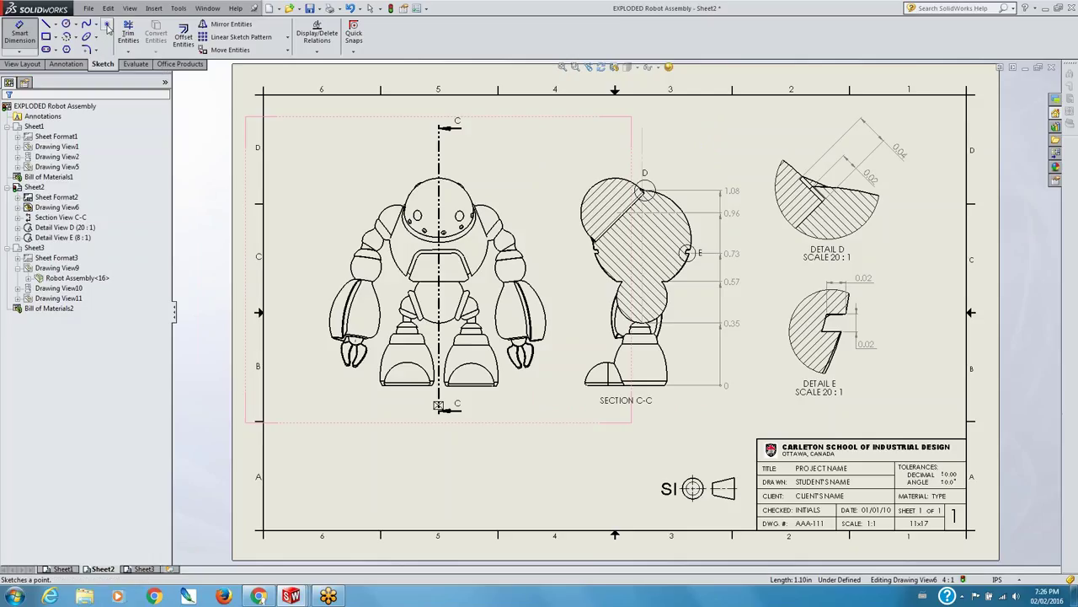
{"action": "left_click", "coordinate": [582, 213]}
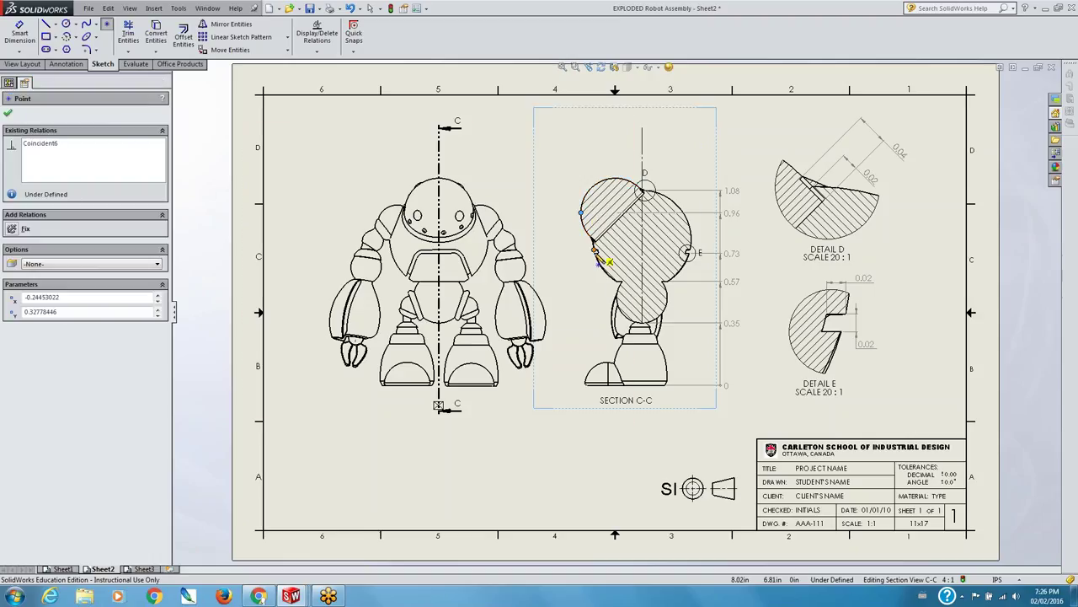
{"action": "left_click", "coordinate": [597, 254]}
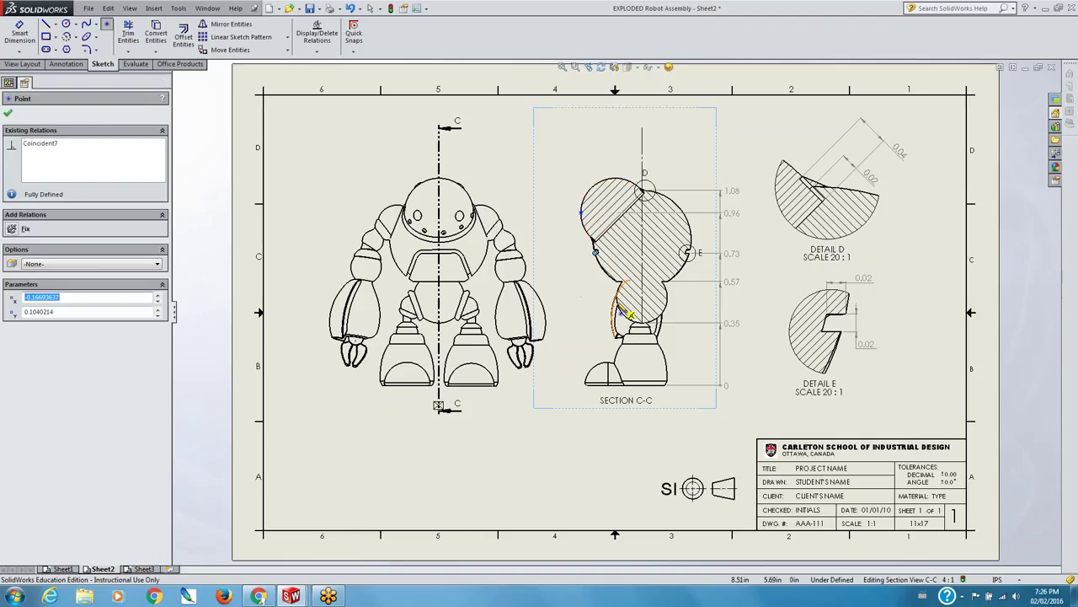
{"action": "left_click", "coordinate": [620, 301]}
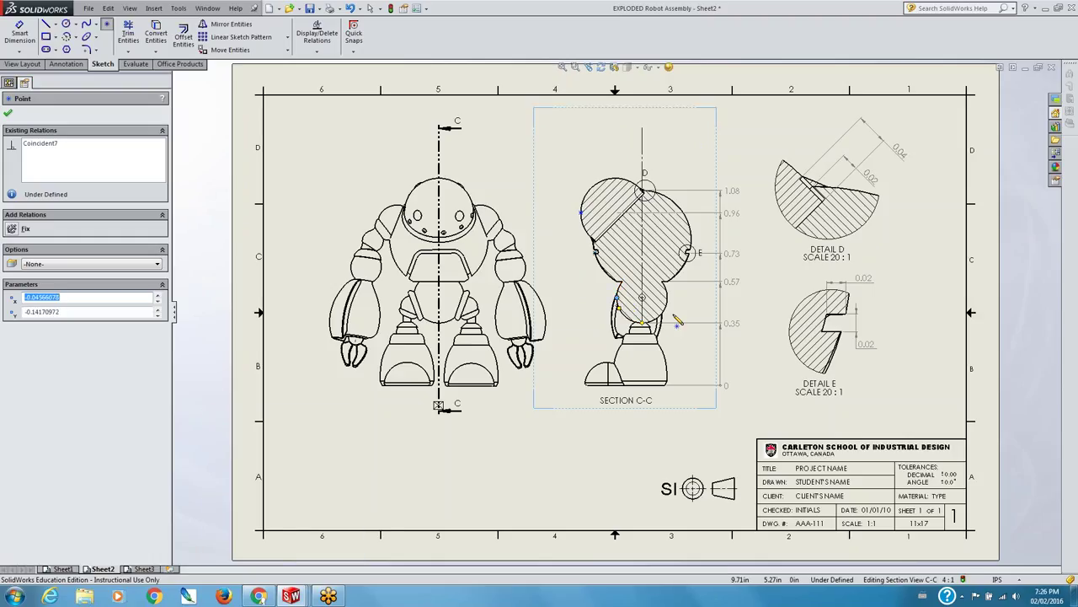
{"action": "left_click", "coordinate": [691, 253]}
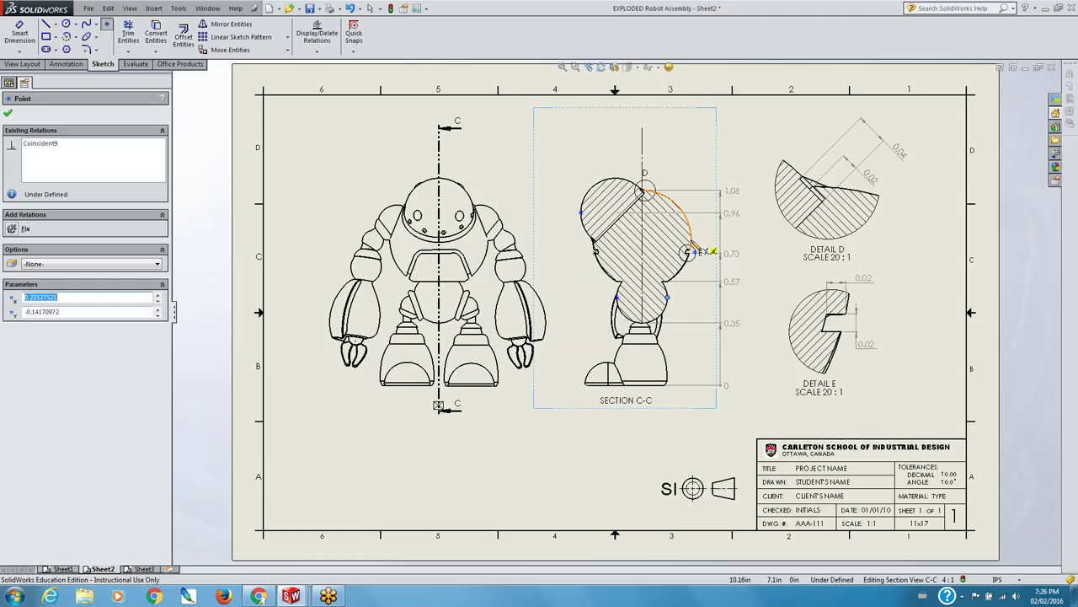
{"action": "left_click", "coordinate": [691, 240]}
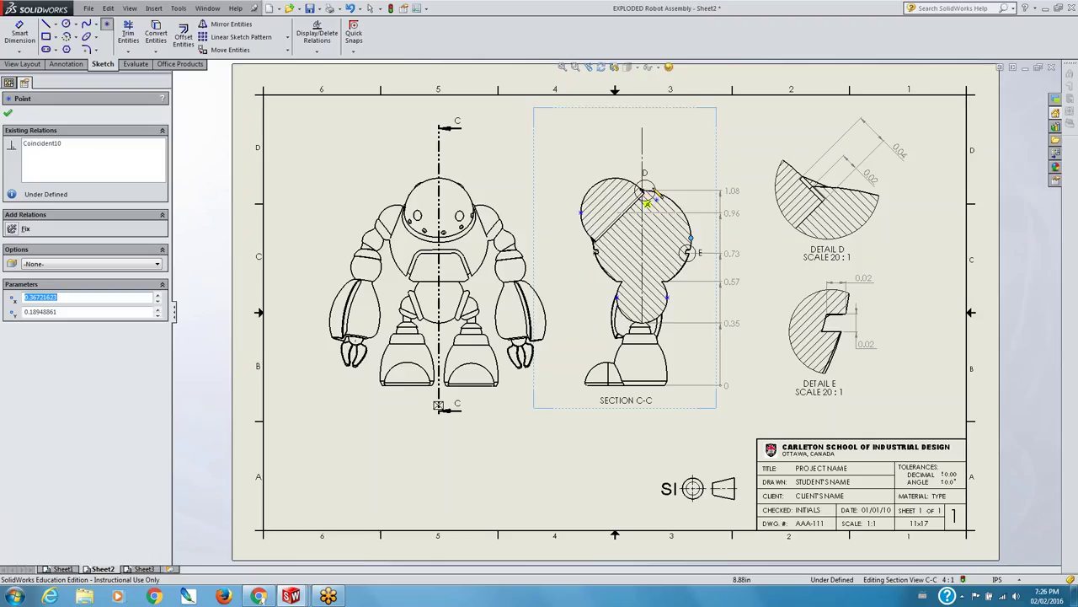
{"action": "left_click", "coordinate": [617, 180]}
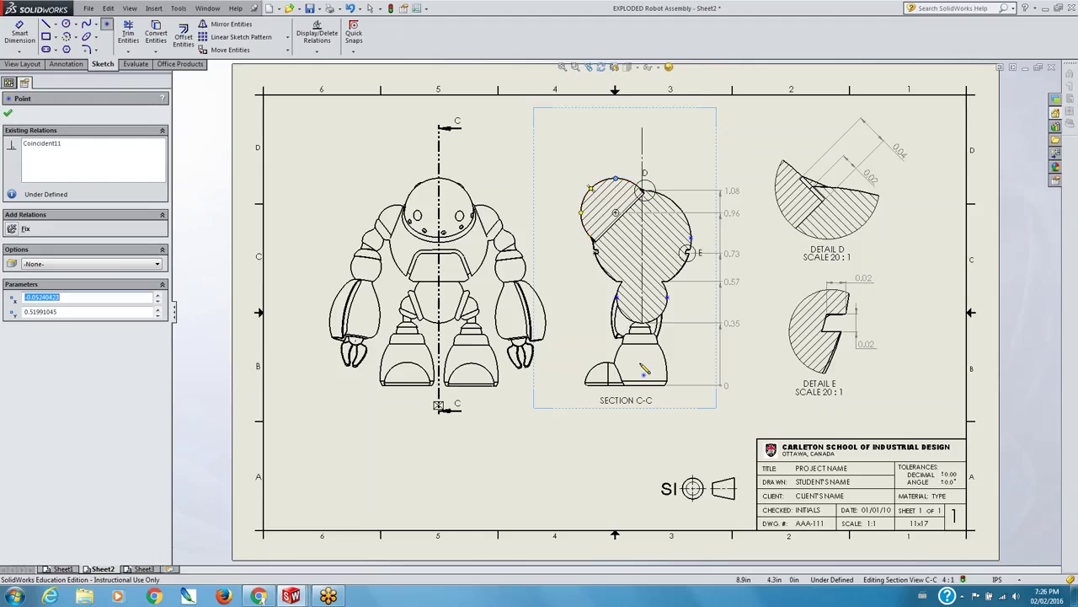
{"action": "key", "text": "Escape"}
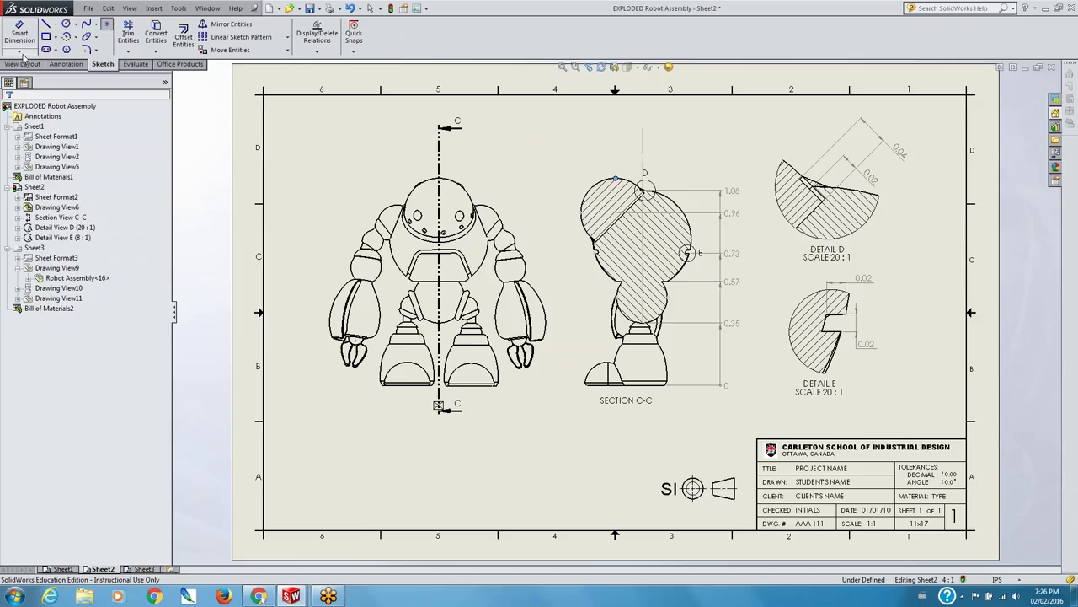
{"action": "left_click", "coordinate": [20, 52]}
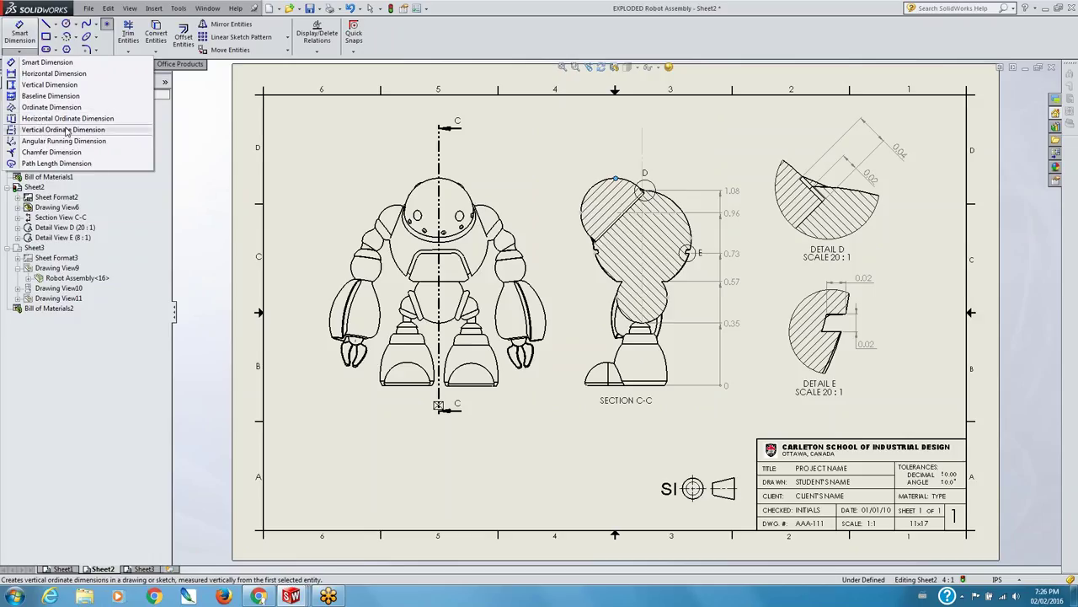
{"action": "left_click", "coordinate": [66, 130]}
{"action": "left_click", "coordinate": [642, 172]}
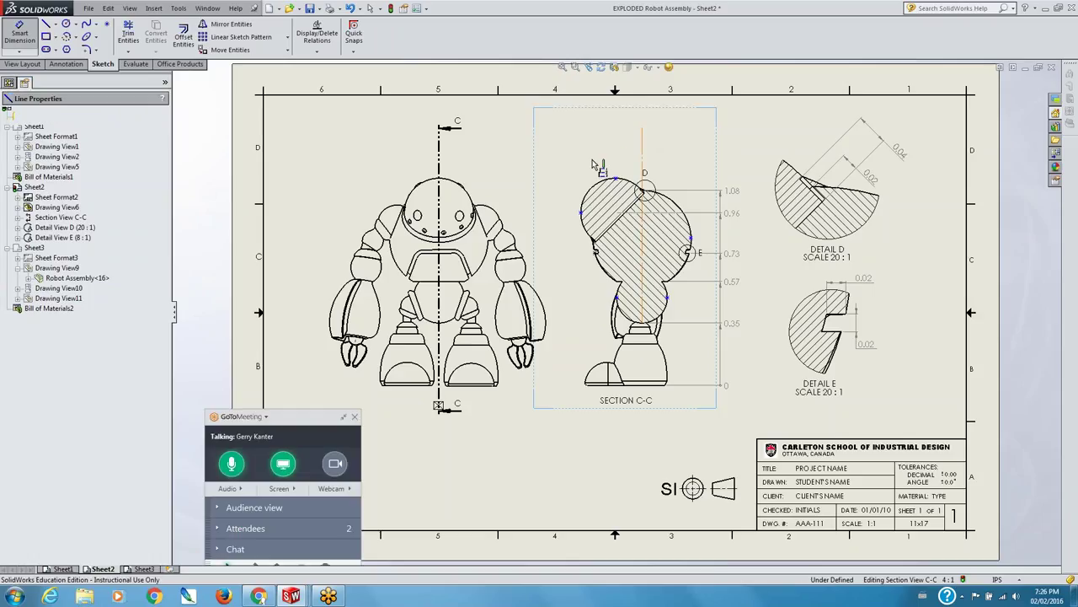
{"action": "left_click", "coordinate": [345, 126]}
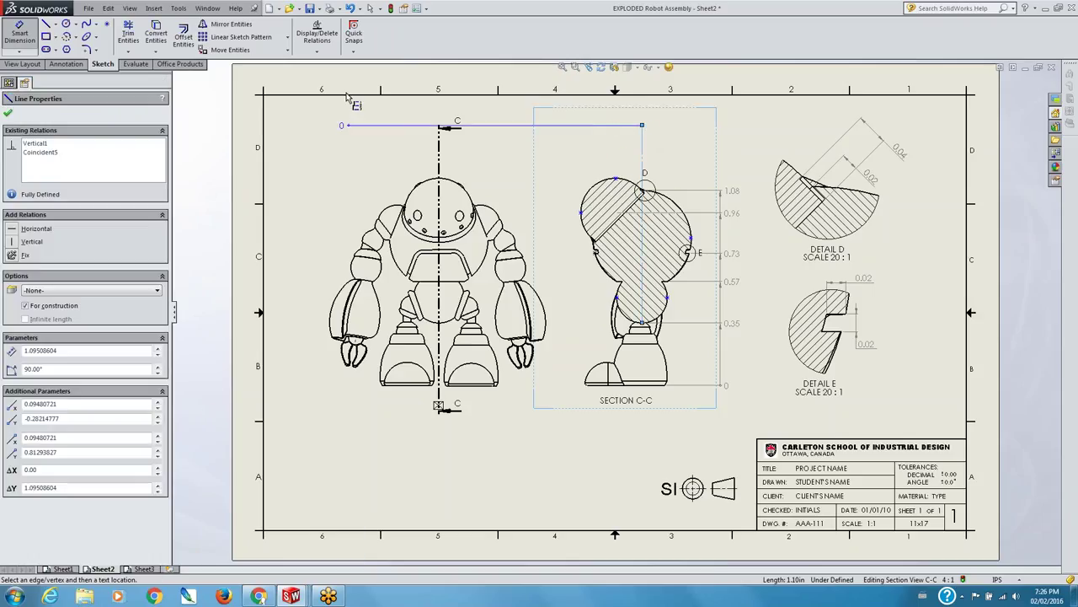
{"action": "left_click", "coordinate": [357, 53]}
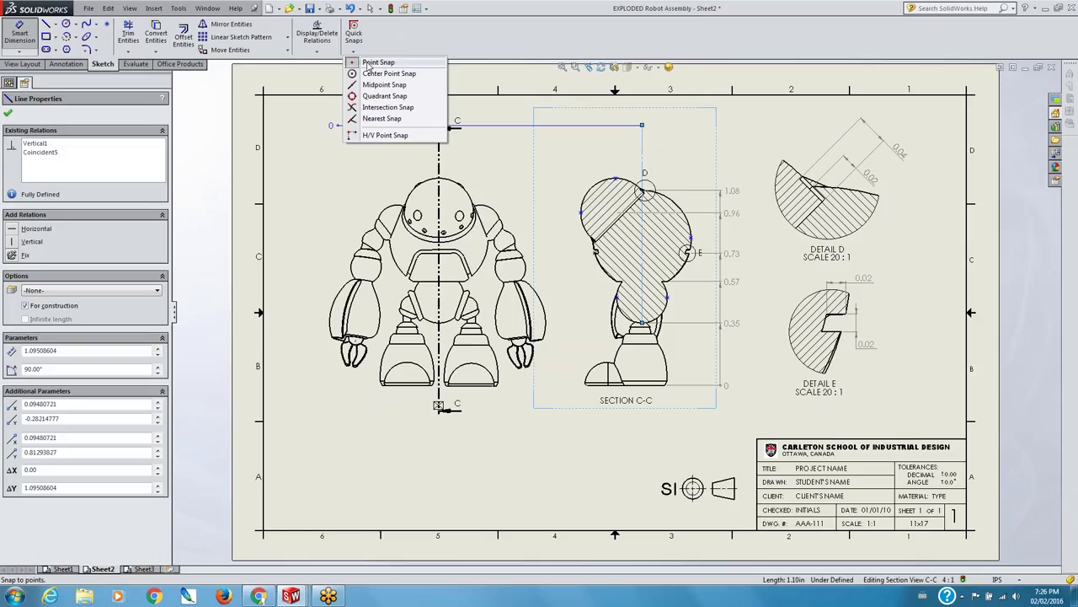
{"action": "left_click", "coordinate": [376, 63]}
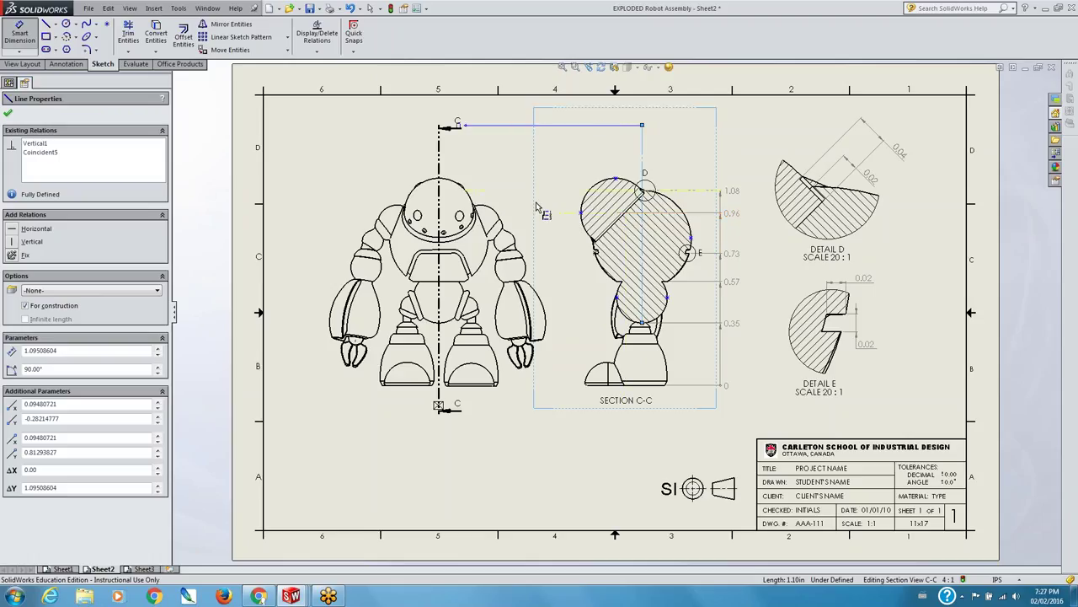
{"action": "left_click", "coordinate": [590, 226]}
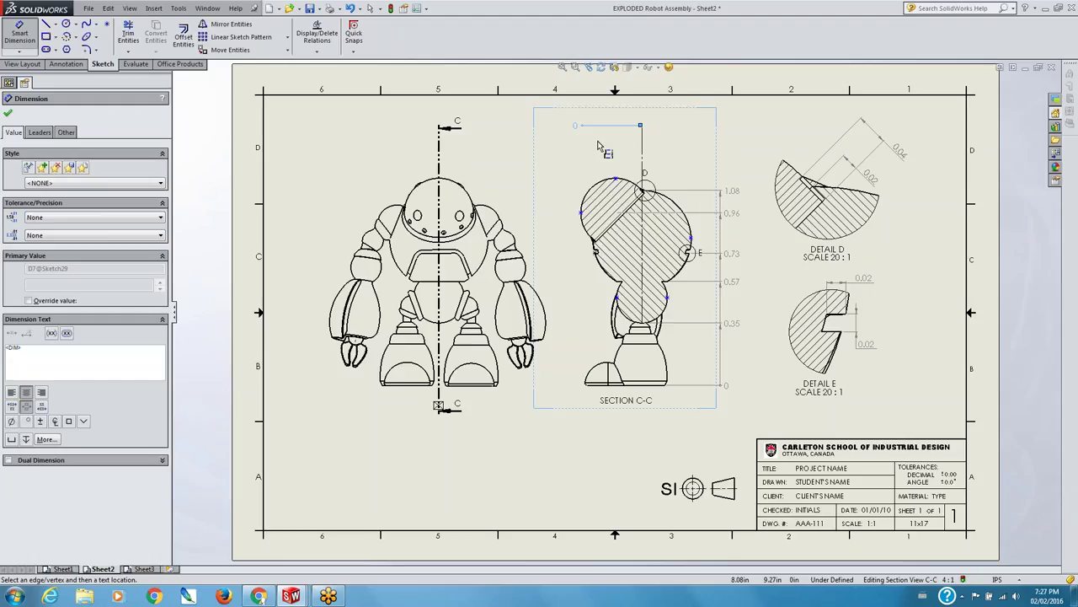
{"action": "key", "text": "Escape"}
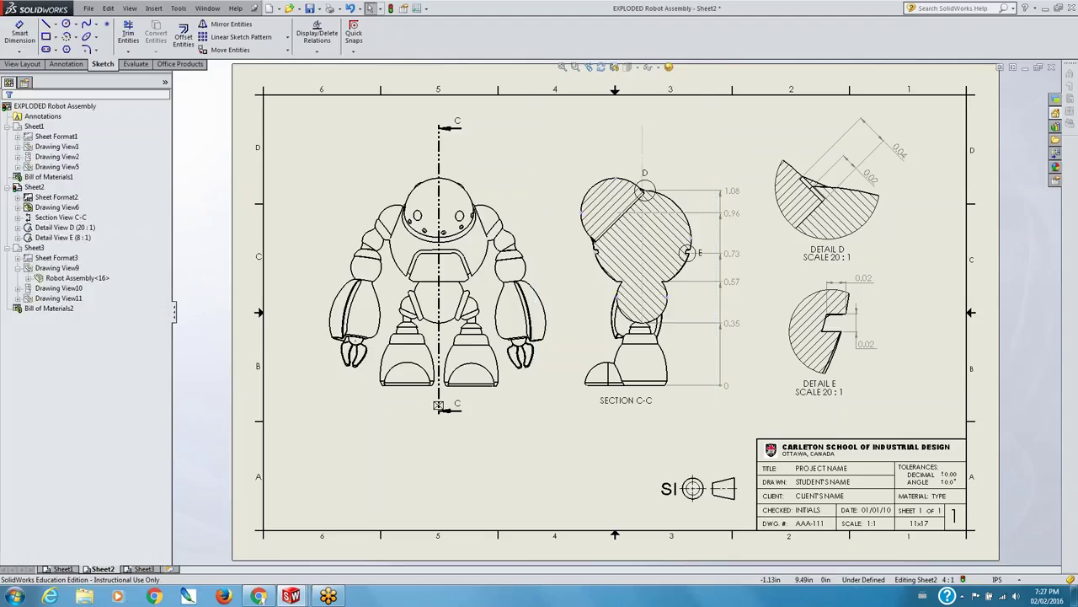
- Add horizontal ordinate dimensions above Section C-C from the sketched centerline as zero to the points at the head's top and front
{"action": "left_click", "coordinate": [20, 51]}
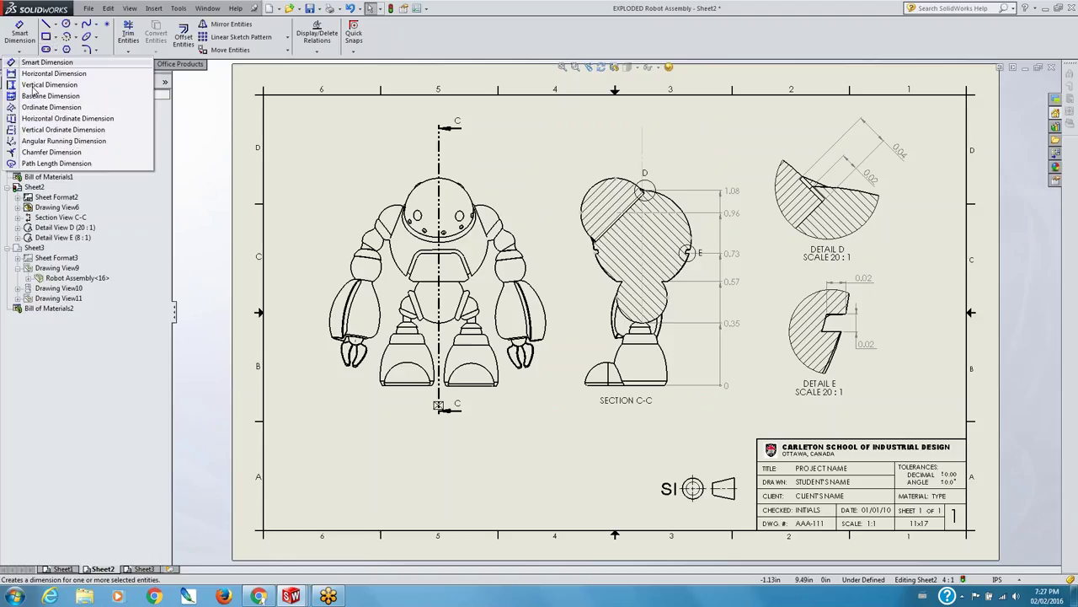
{"action": "left_click", "coordinate": [51, 129]}
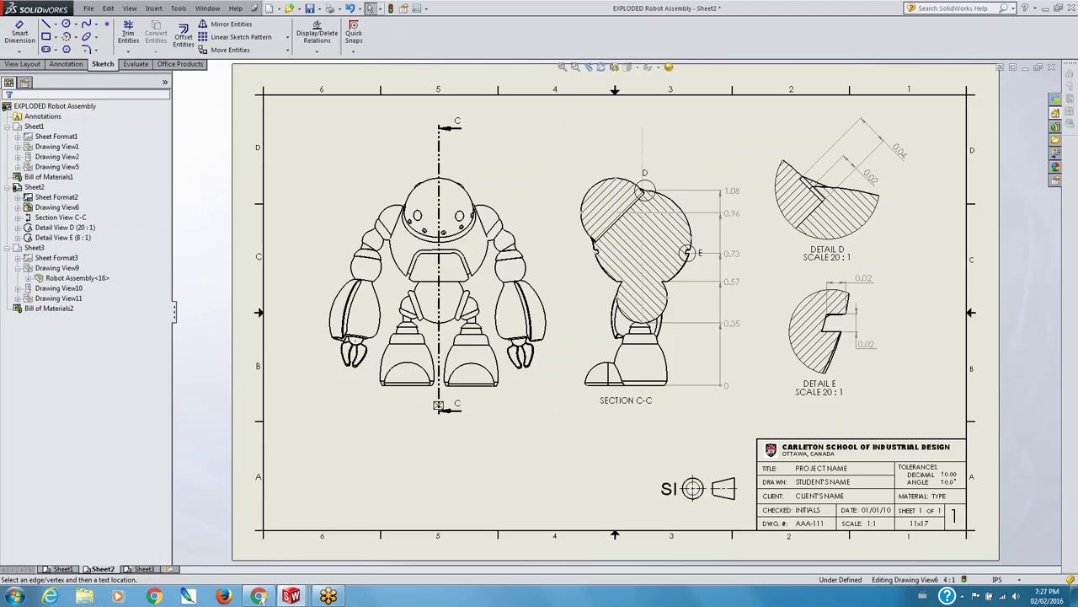
{"action": "left_click", "coordinate": [643, 148]}
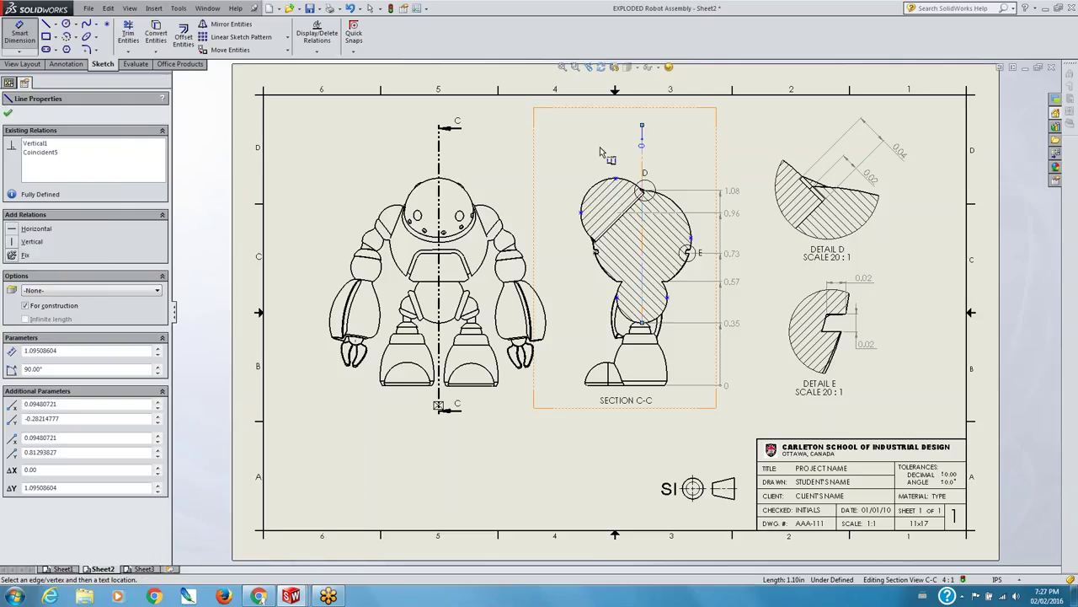
{"action": "left_click", "coordinate": [640, 164]}
{"action": "left_click", "coordinate": [438, 405]}
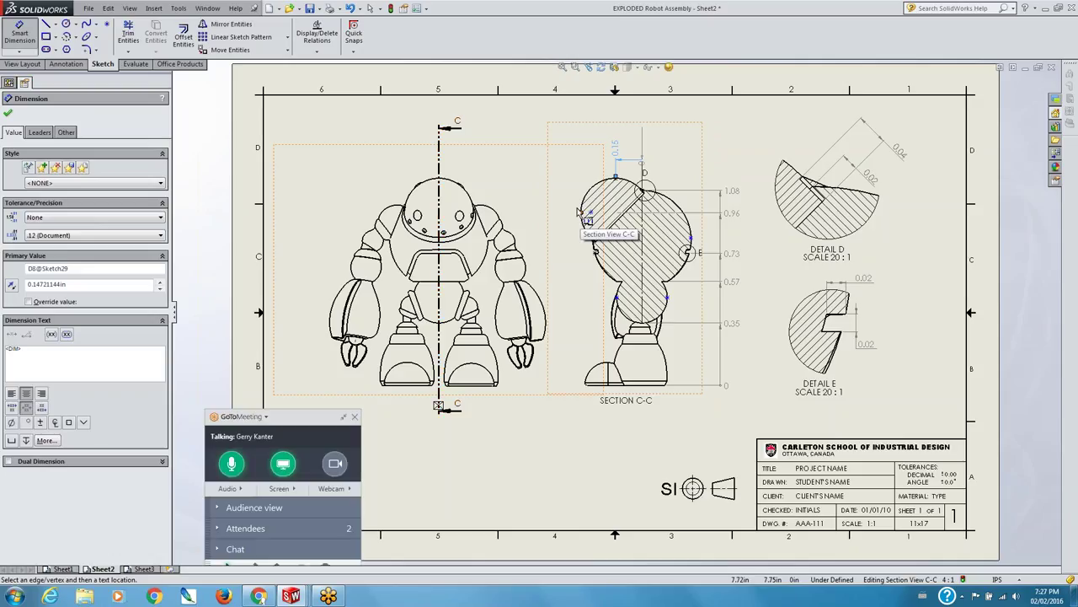
{"action": "key", "text": "Escape"}
{"action": "left_click", "coordinate": [662, 173]}
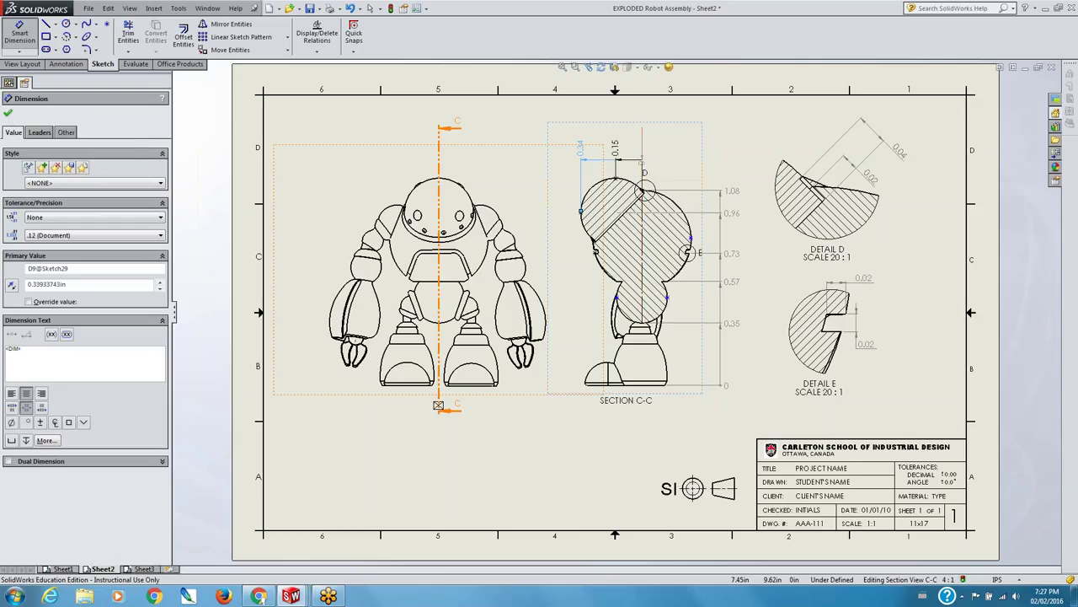
{"action": "left_click", "coordinate": [643, 156]}
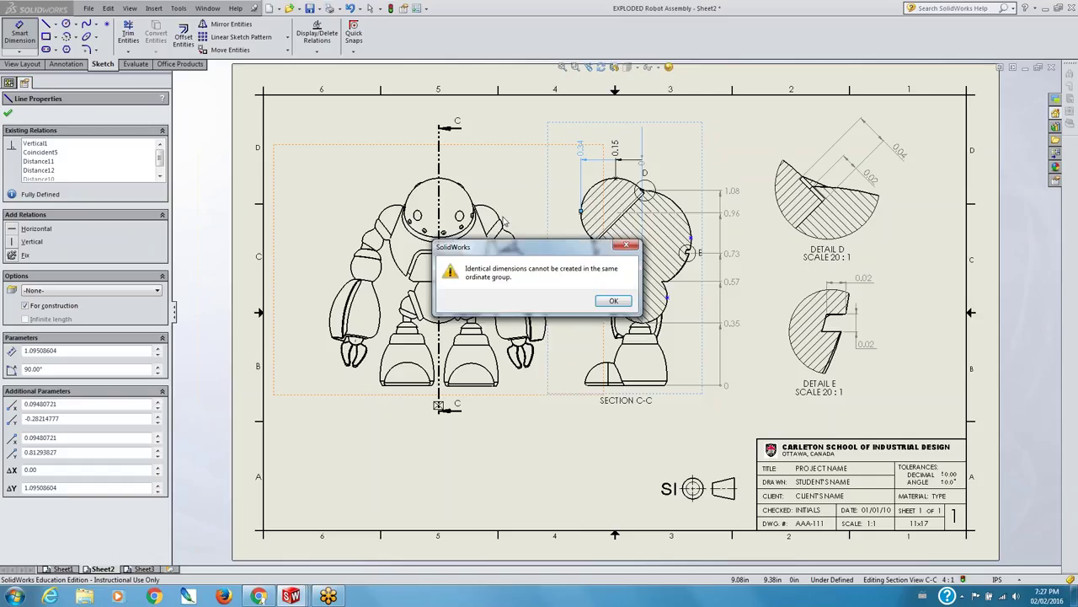
{"action": "left_click", "coordinate": [607, 301]}
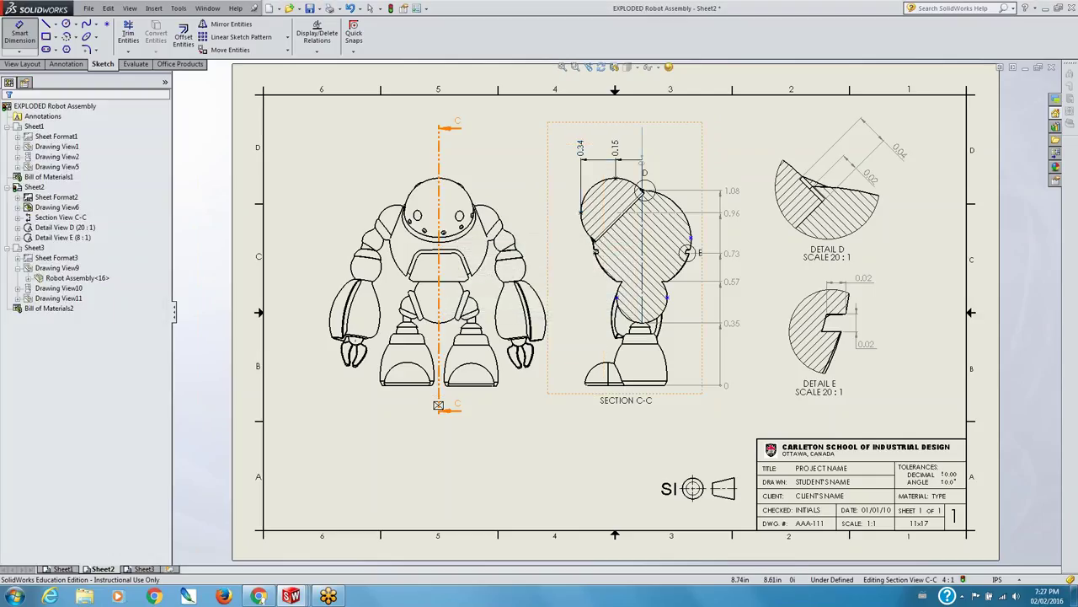
- Raise the ordinate dimension row above Section C-C's head and add the centerline symbol to its zero dimension
{"action": "left_click", "coordinate": [643, 145]}
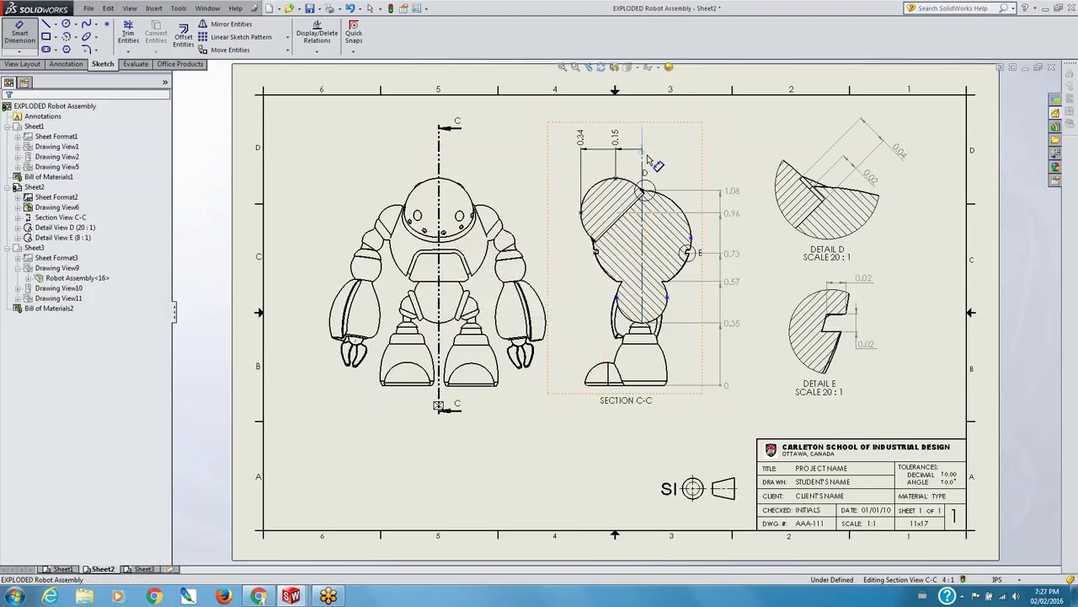
{"action": "left_click", "coordinate": [645, 160]}
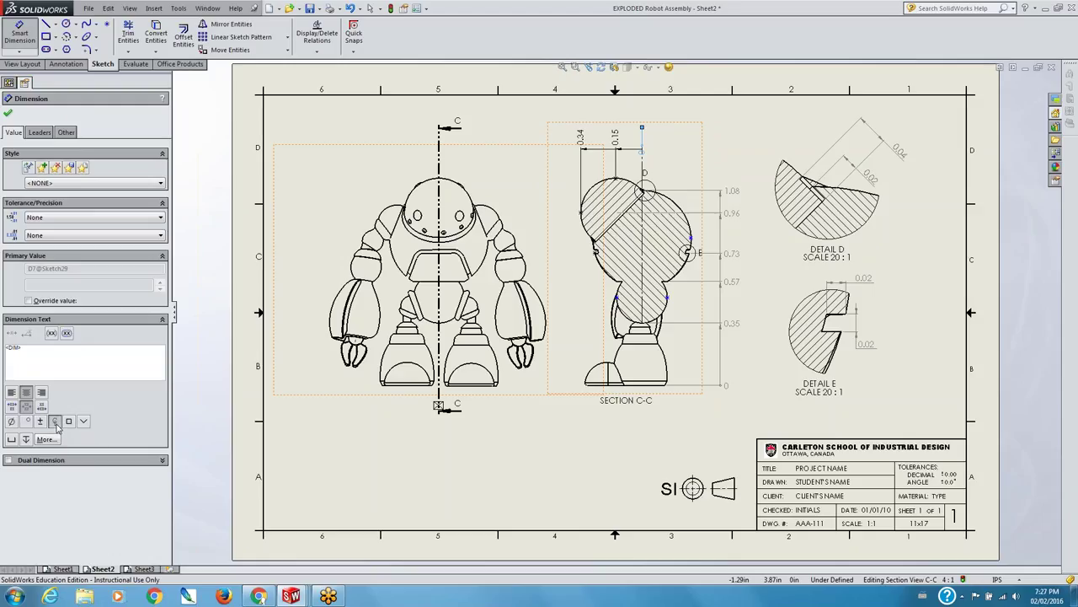
{"action": "left_click", "coordinate": [56, 421]}
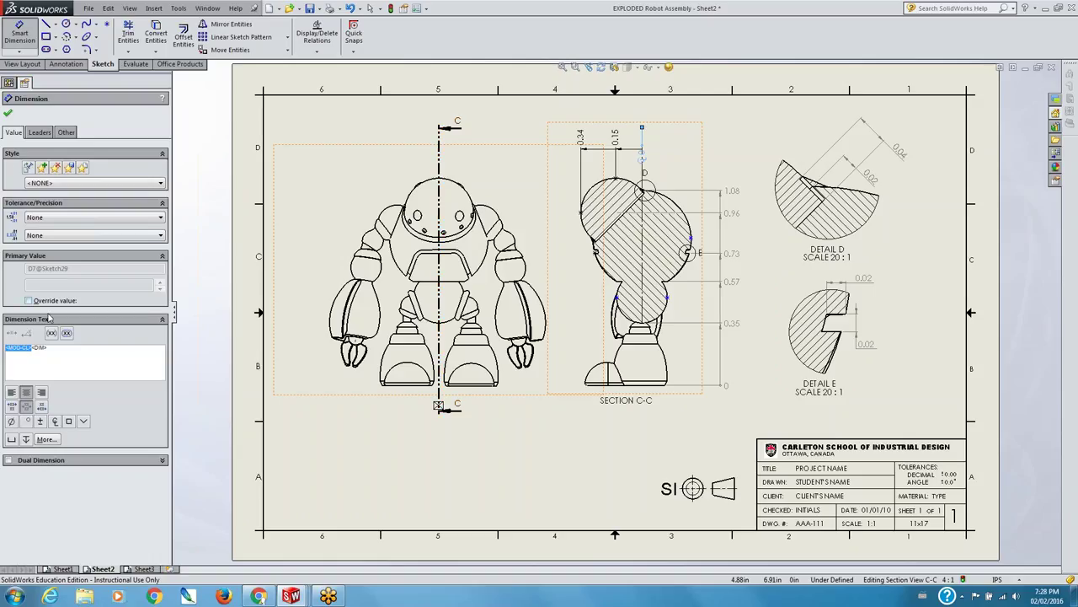
{"action": "key", "text": "Escape"}
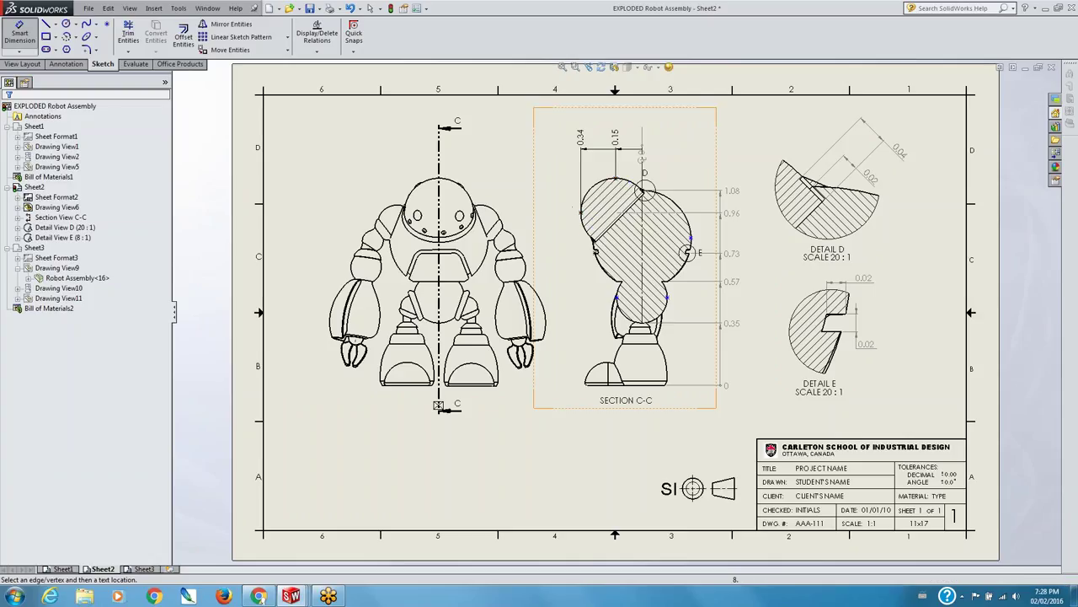
{"action": "left_click", "coordinate": [615, 178]}
{"action": "left_click", "coordinate": [641, 193]}
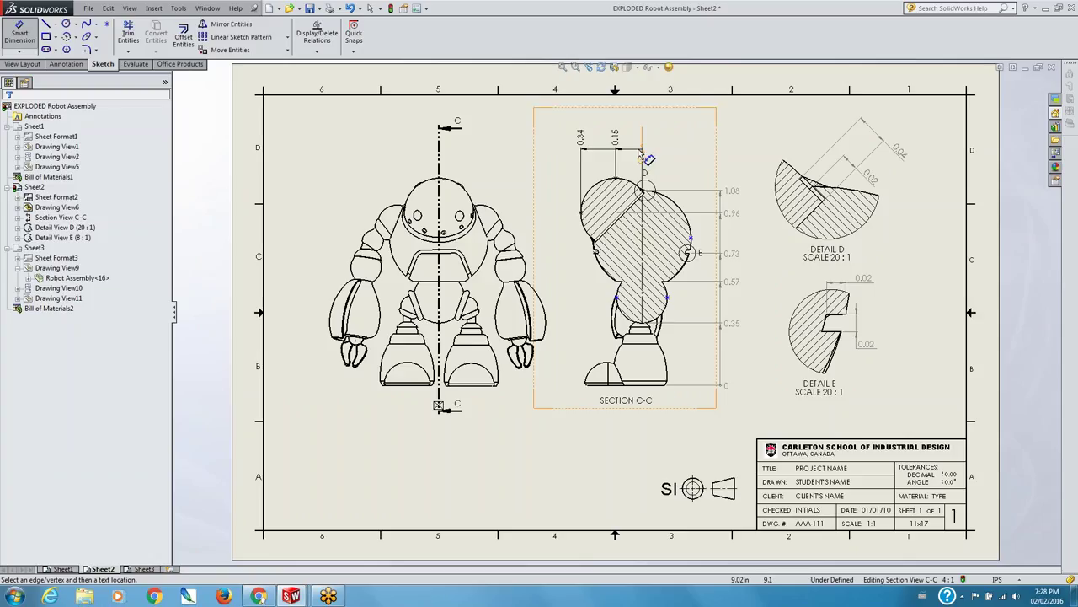
{"action": "left_click", "coordinate": [648, 157]}
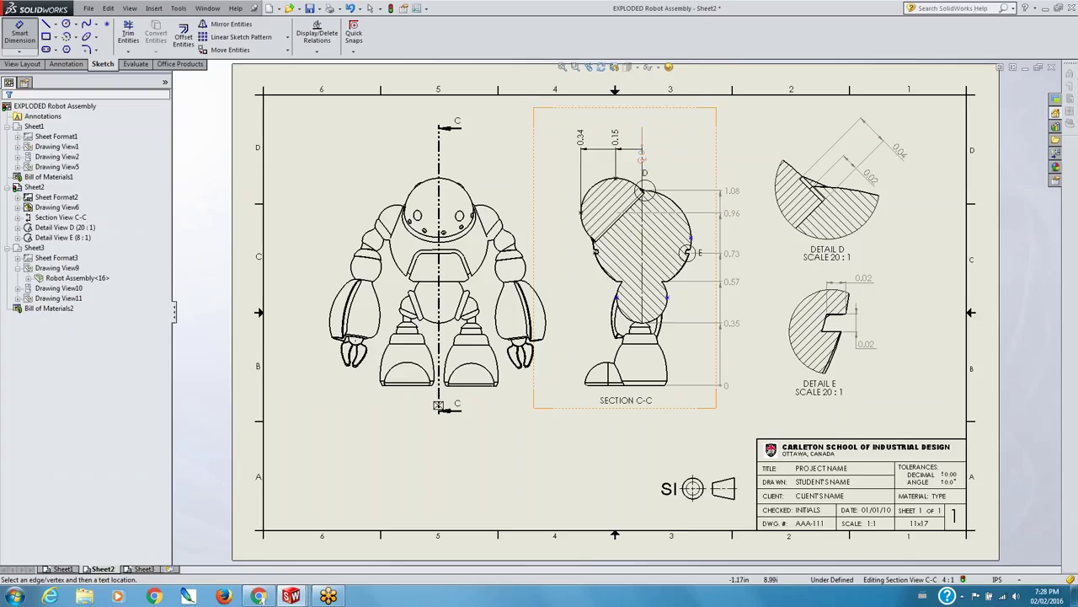
{"action": "left_click", "coordinate": [20, 51]}
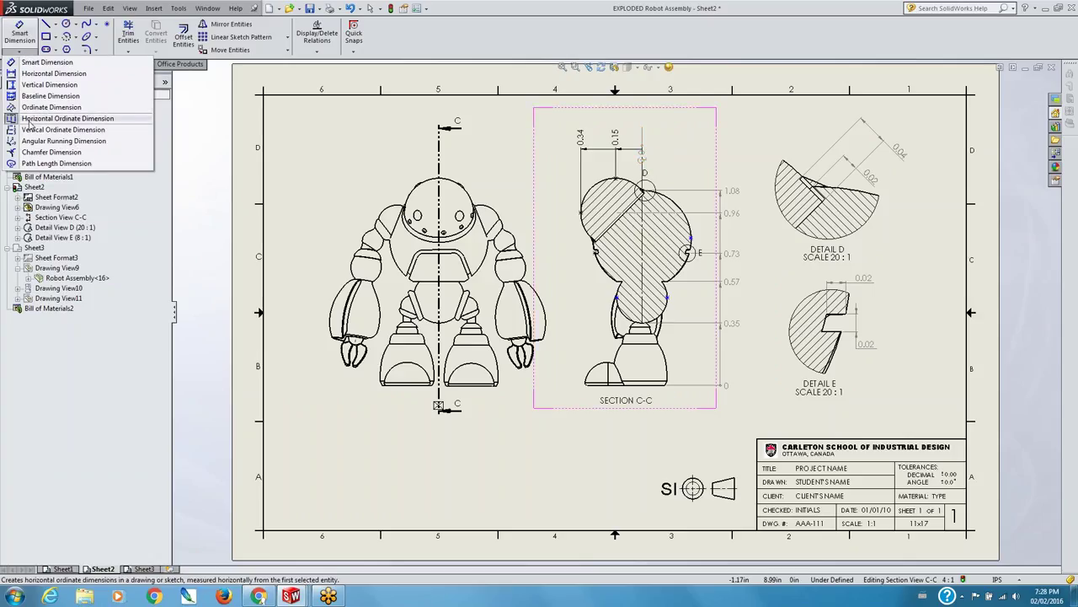
{"action": "left_click", "coordinate": [29, 121]}
{"action": "left_click", "coordinate": [683, 161]}
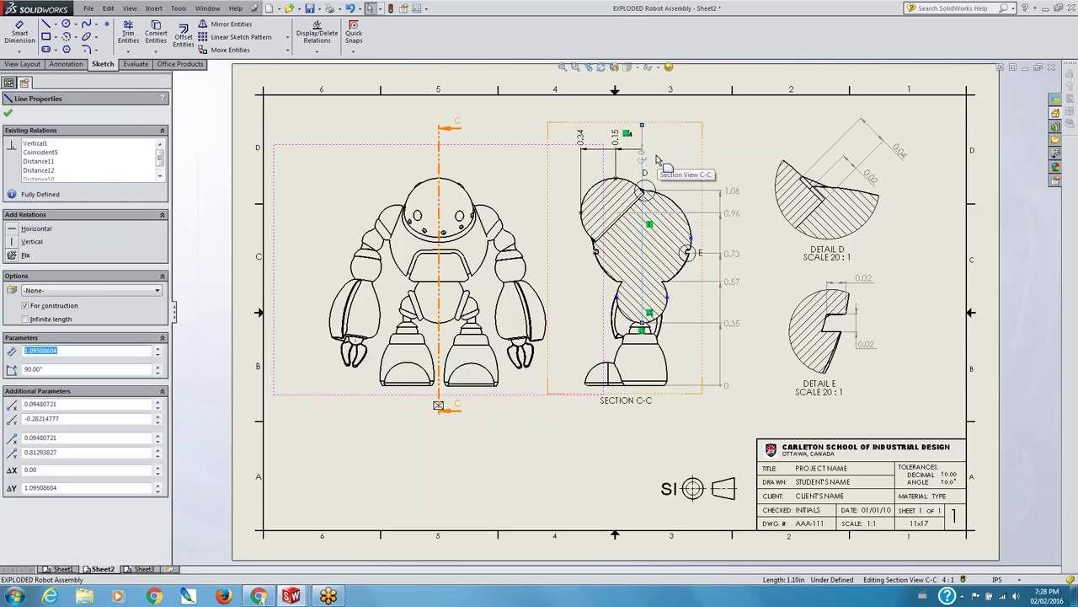
{"action": "left_click", "coordinate": [9, 114]}
- Add a second set of horizontal ordinate dimensions at Section C-C's legs, from the centerline to the rear pelvis and back points
{"action": "left_click", "coordinate": [19, 51]}
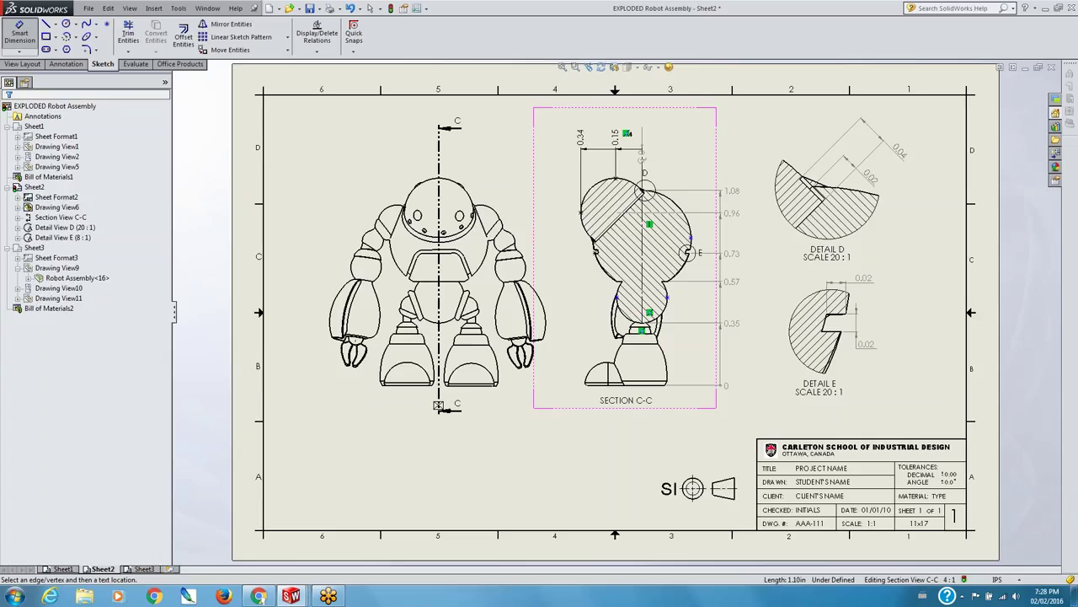
{"action": "left_click", "coordinate": [647, 253]}
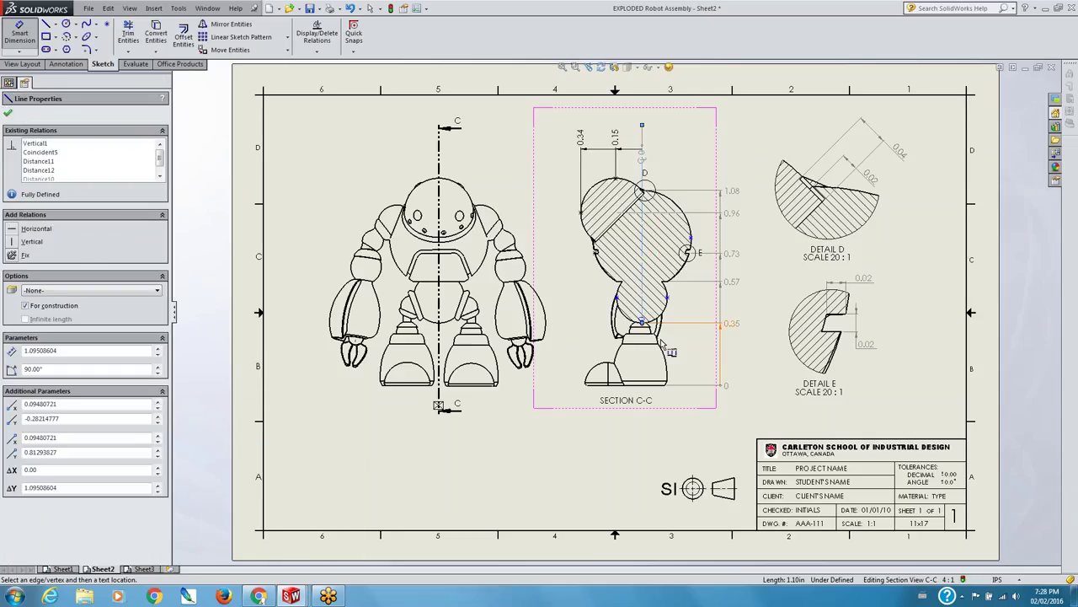
{"action": "left_click_drag", "start_coordinate": [661, 340], "coordinate": [650, 367]}
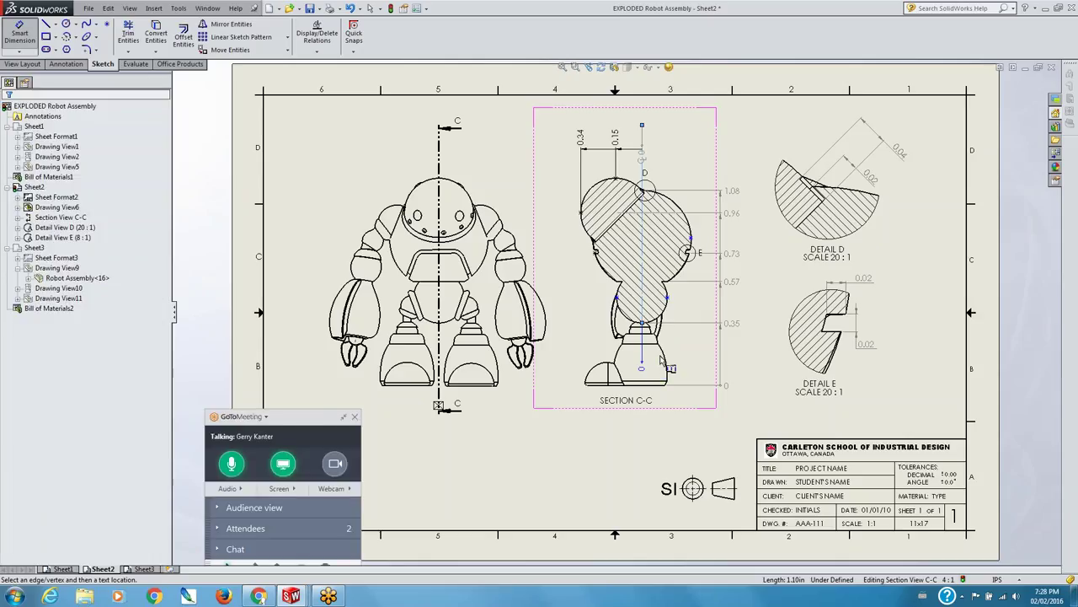
{"action": "left_click", "coordinate": [682, 360]}
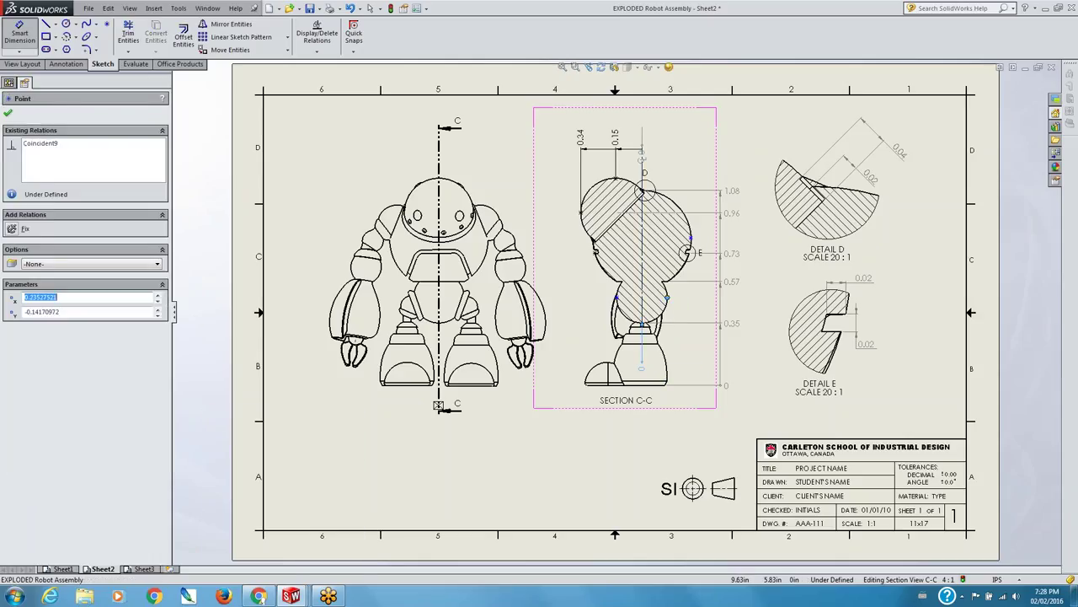
{"action": "left_click", "coordinate": [688, 253]}
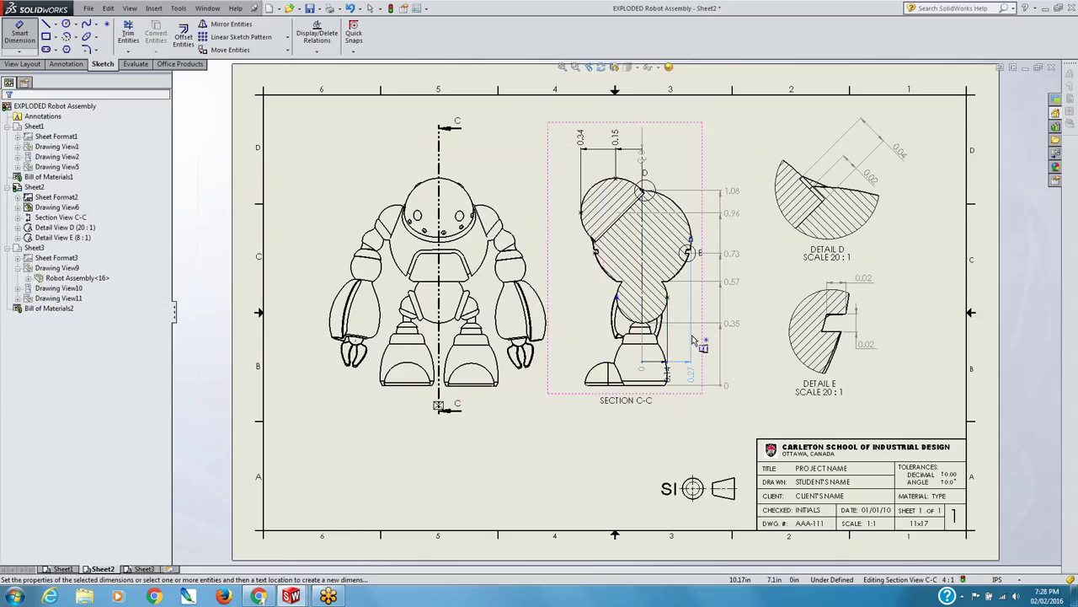
- Try to add an ordinate dimension to the rear corner where the torso meets the pelvis in Section C-C
{"action": "left_click", "coordinate": [666, 354]}
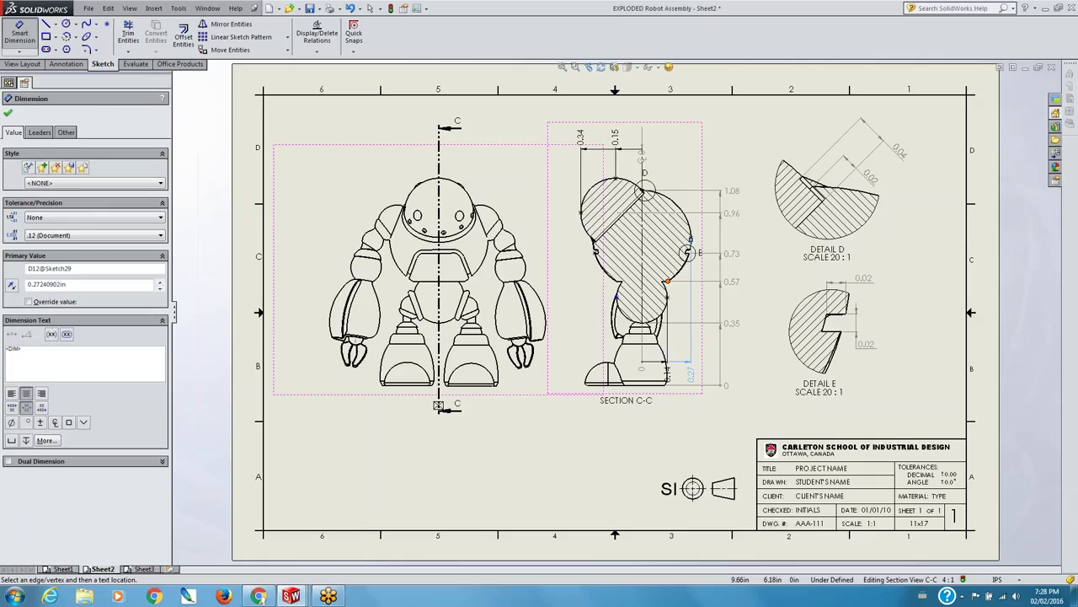
{"action": "left_click", "coordinate": [667, 286]}
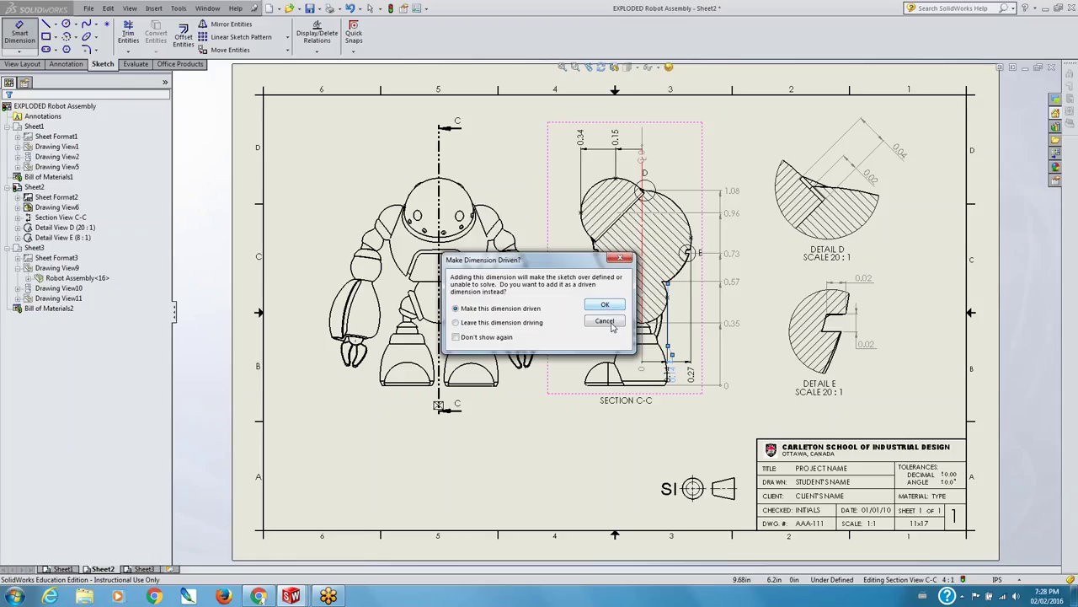
{"action": "left_click", "coordinate": [604, 321]}
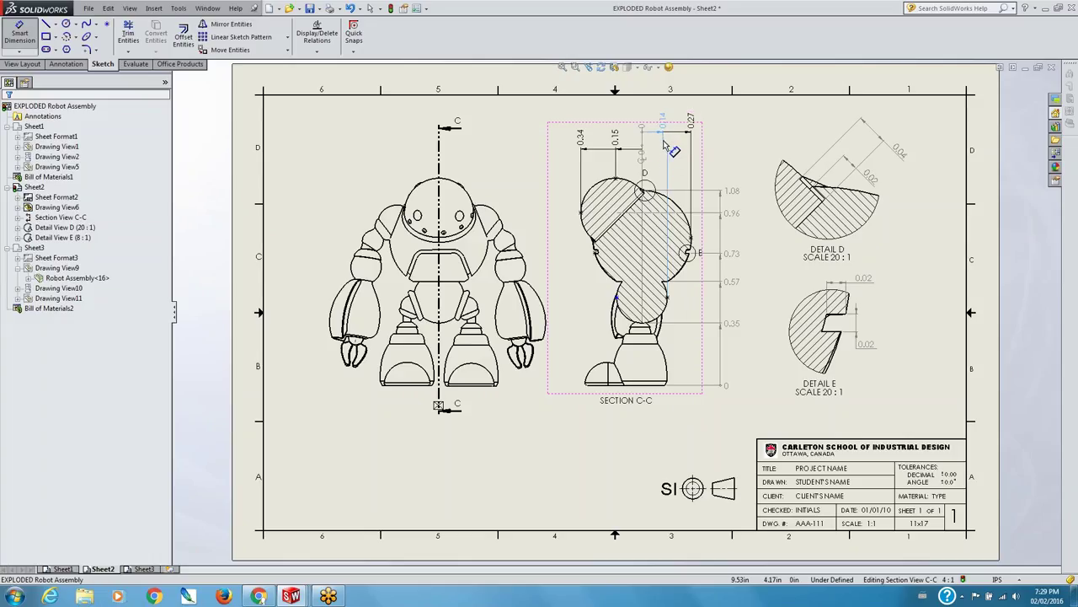
- Place the ordinate dimension for the rear pelvis point above Section C-C and bring all horizontal ordinate dimensions into one row
{"action": "left_click", "coordinate": [665, 147]}
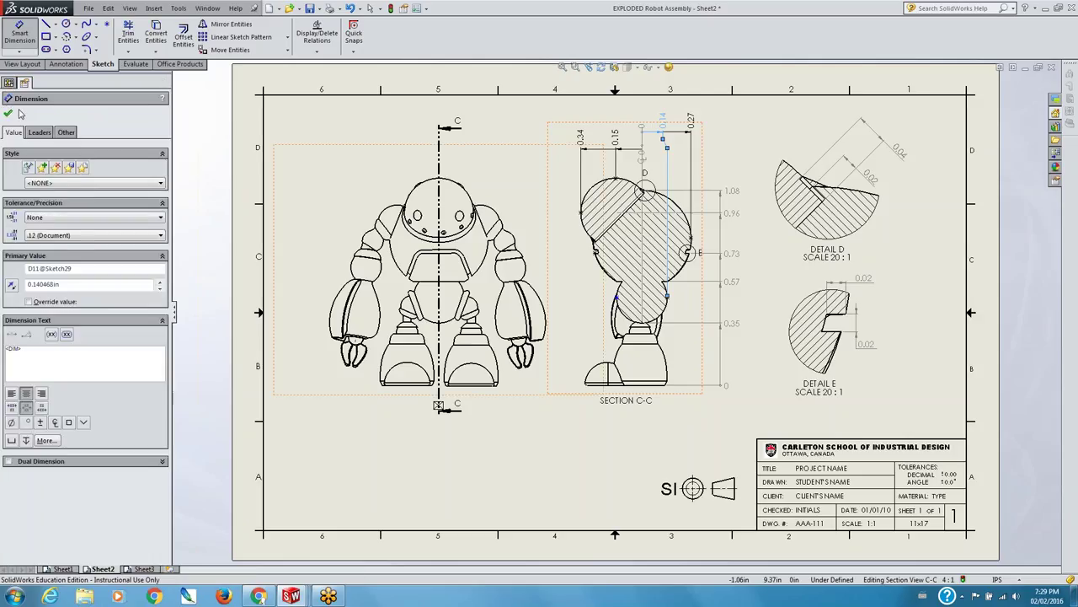
{"action": "left_click", "coordinate": [10, 113]}
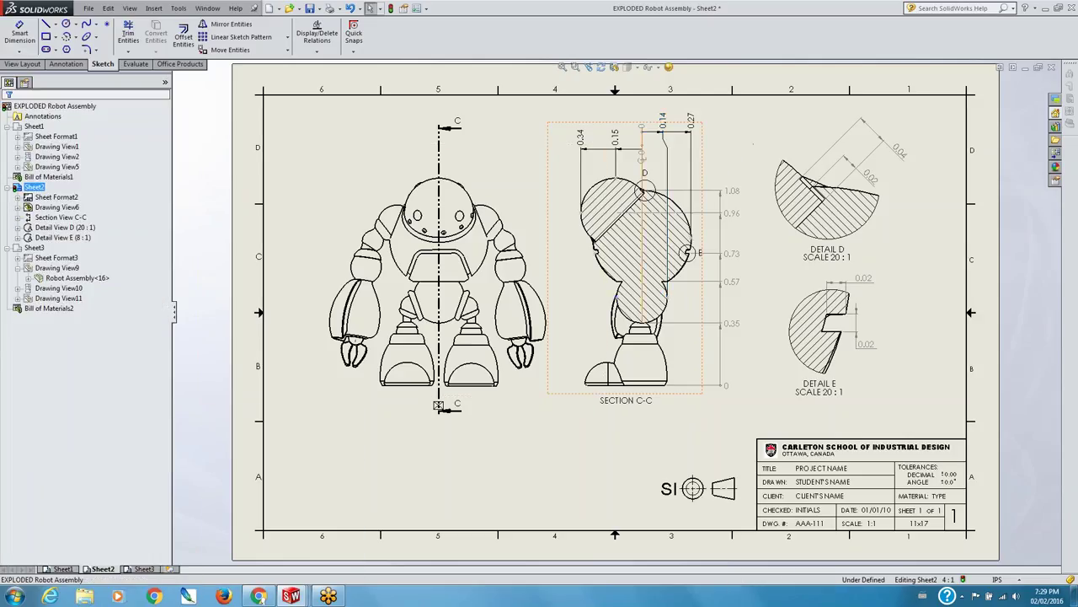
{"action": "left_click", "coordinate": [633, 152]}
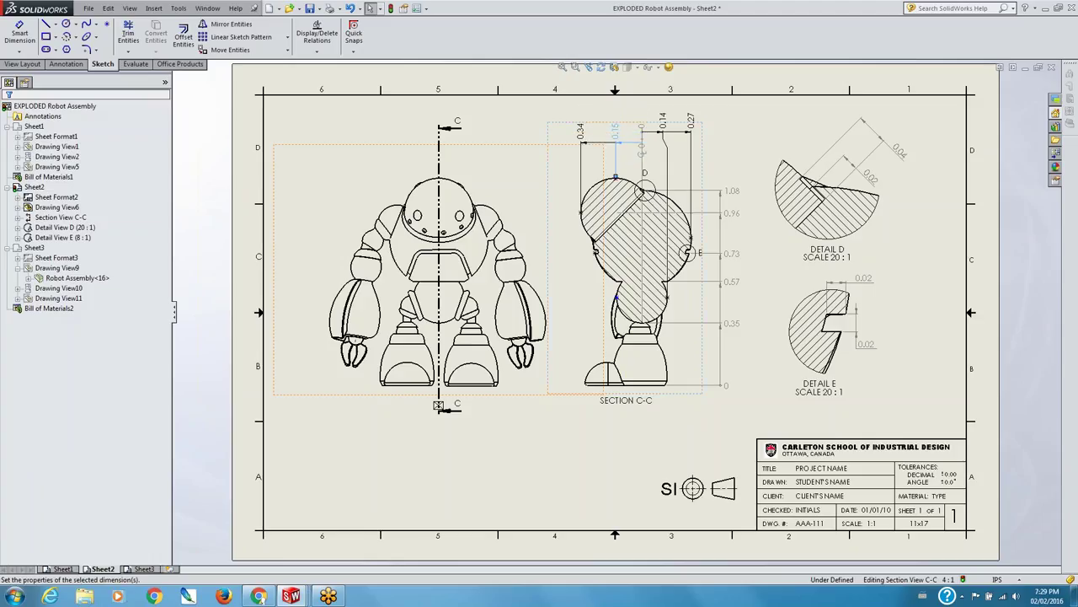
{"action": "left_click", "coordinate": [628, 152]}
{"action": "left_click", "coordinate": [661, 152]}
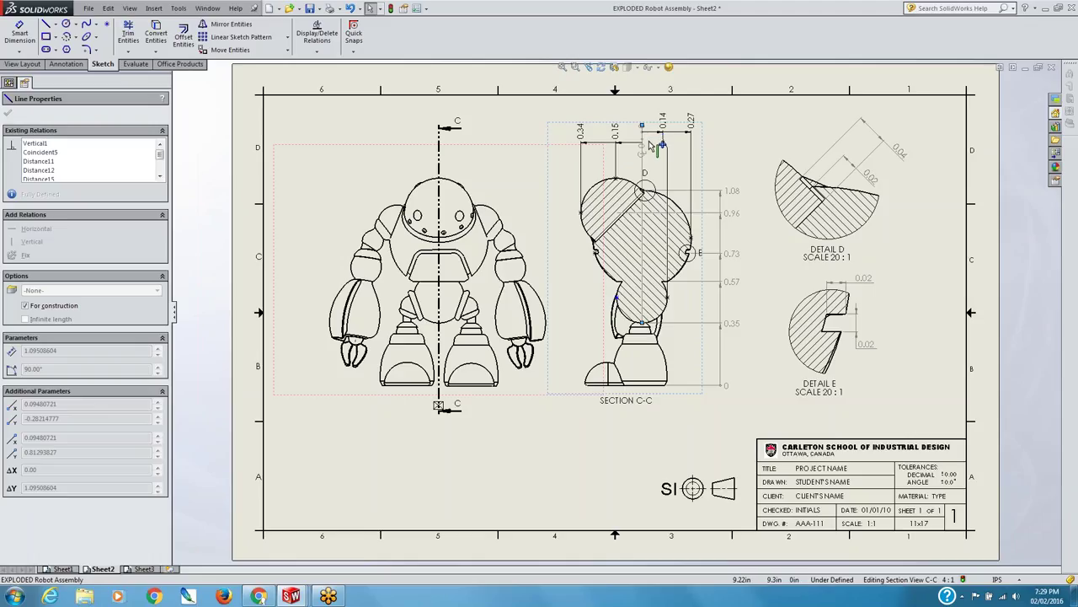
{"action": "left_click", "coordinate": [638, 151]}
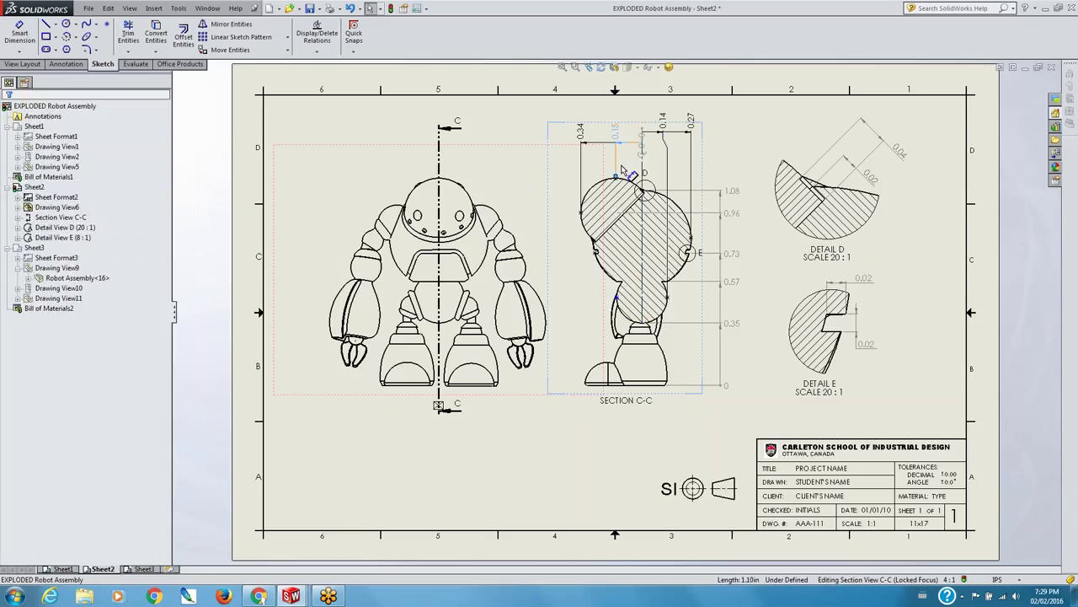
{"action": "left_click", "coordinate": [677, 159]}
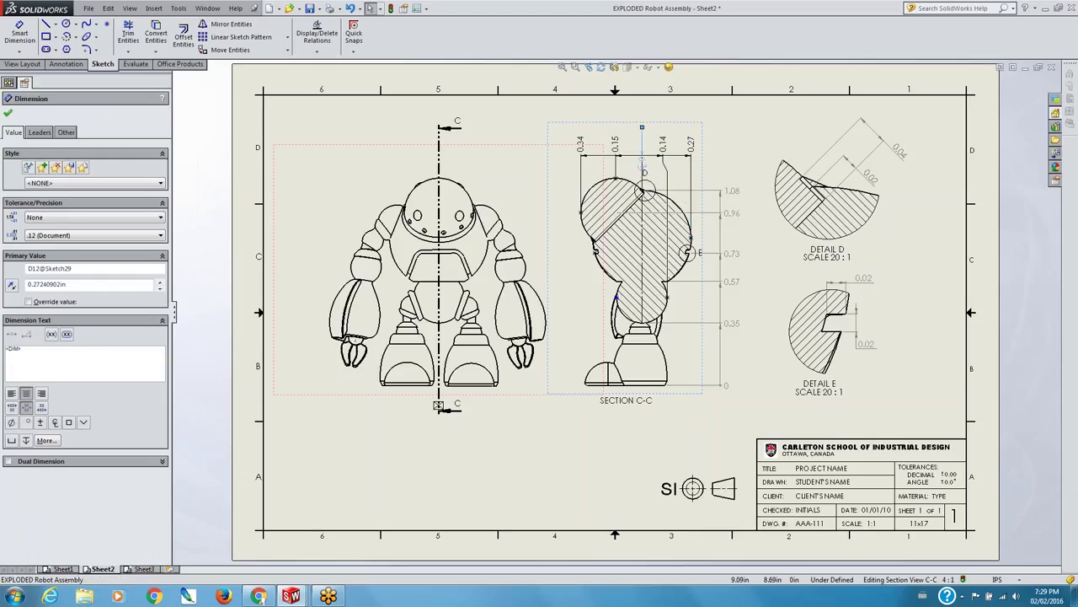
- Left-justify the text of the zero ordinate dimension with the centerline symbol above Section C-C
{"action": "left_click", "coordinate": [646, 175]}
{"action": "mouse_move", "coordinate": [671, 140]}
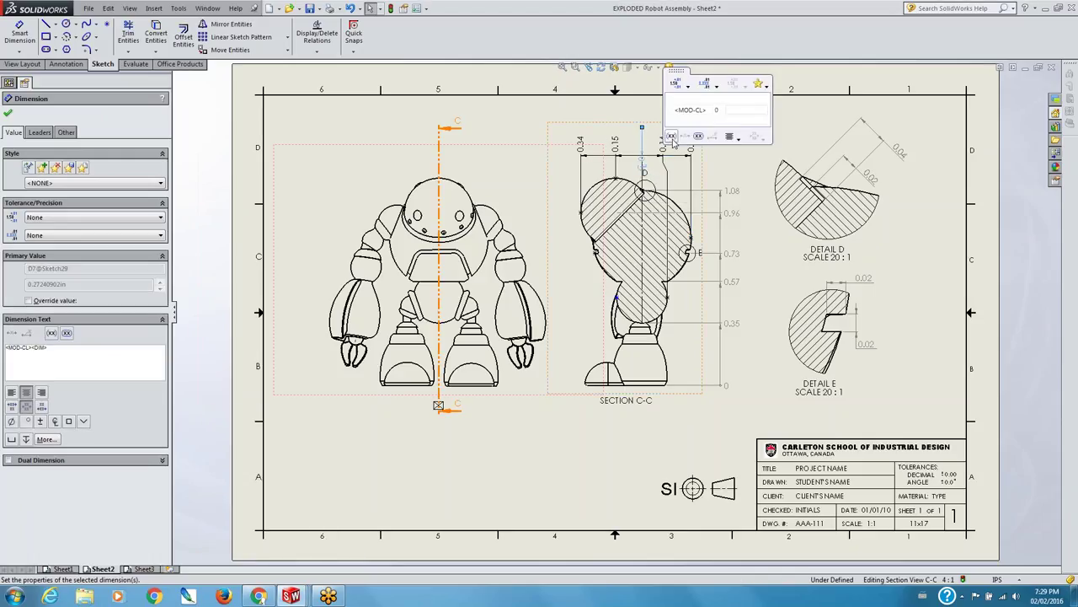
{"action": "left_click", "coordinate": [716, 87]}
{"action": "left_click", "coordinate": [717, 87]}
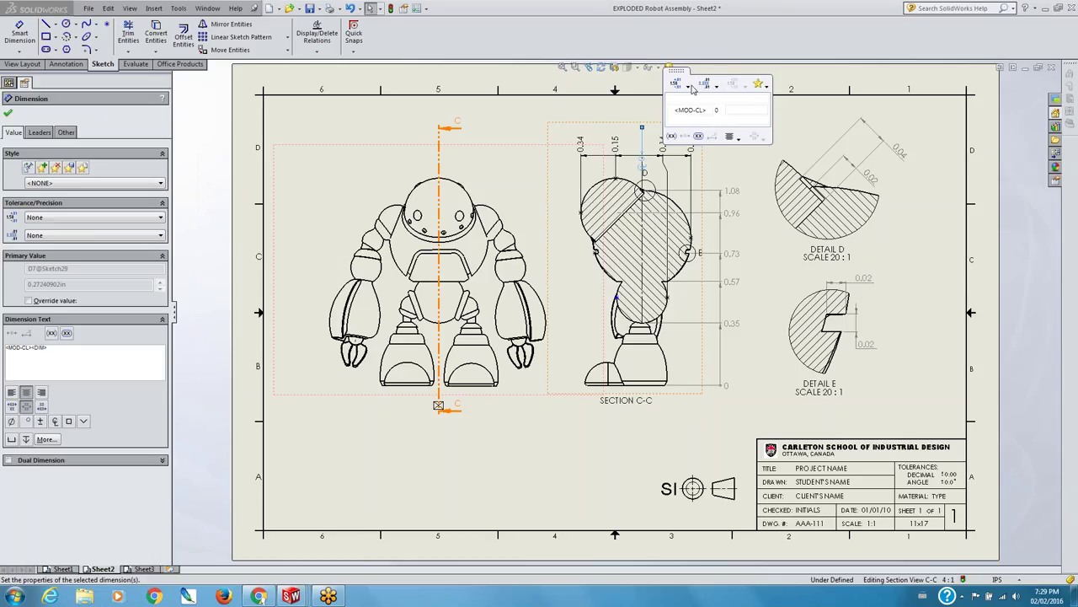
{"action": "left_click", "coordinate": [735, 138]}
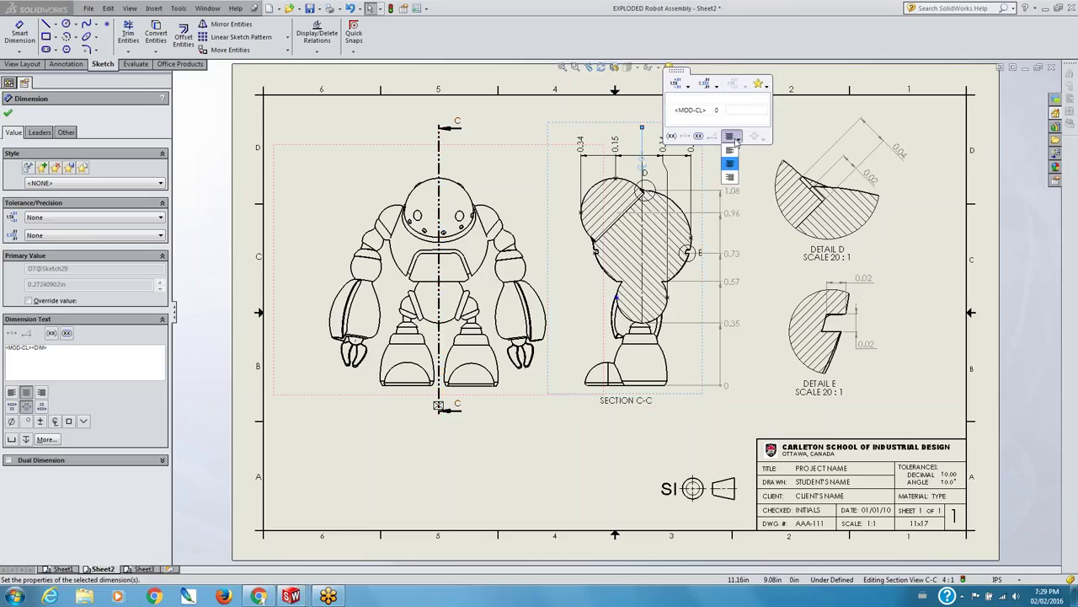
{"action": "left_click", "coordinate": [731, 151]}
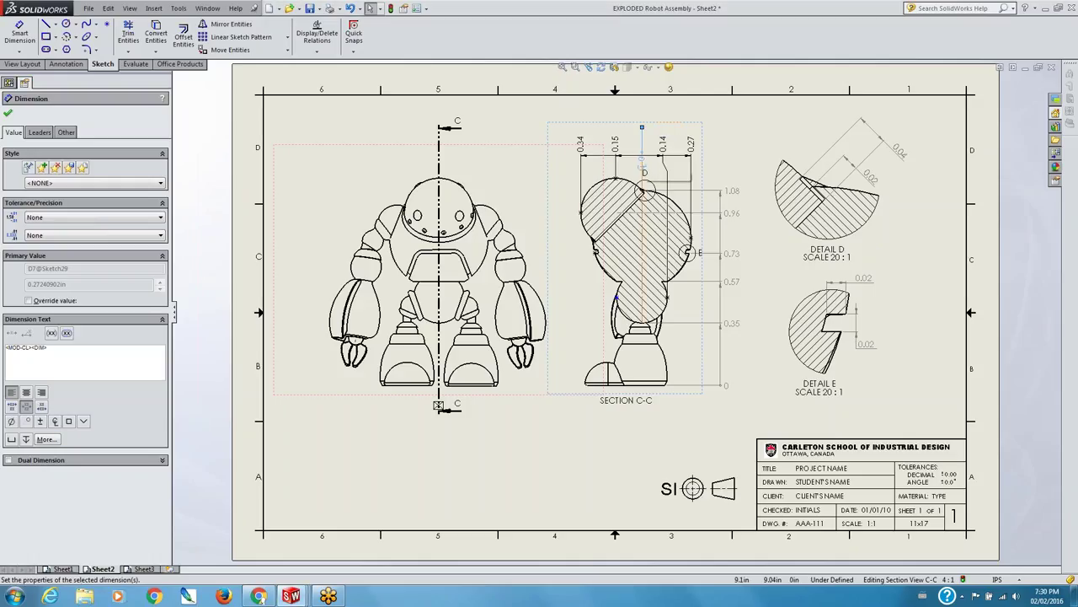
{"action": "left_click", "coordinate": [733, 157]}
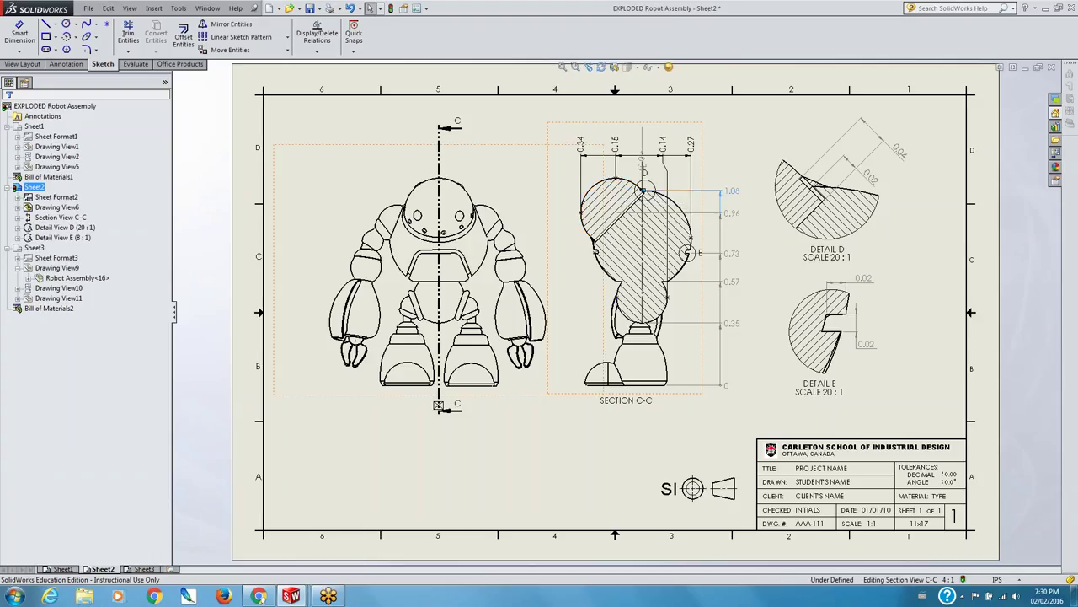
{"action": "left_click", "coordinate": [730, 192]}
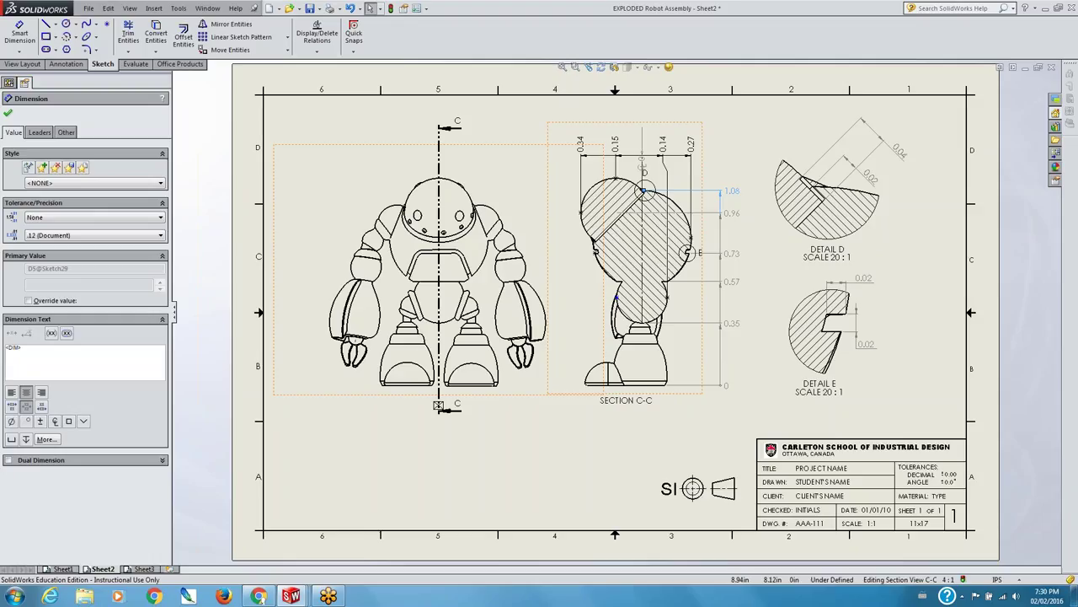
{"action": "left_click", "coordinate": [621, 179]}
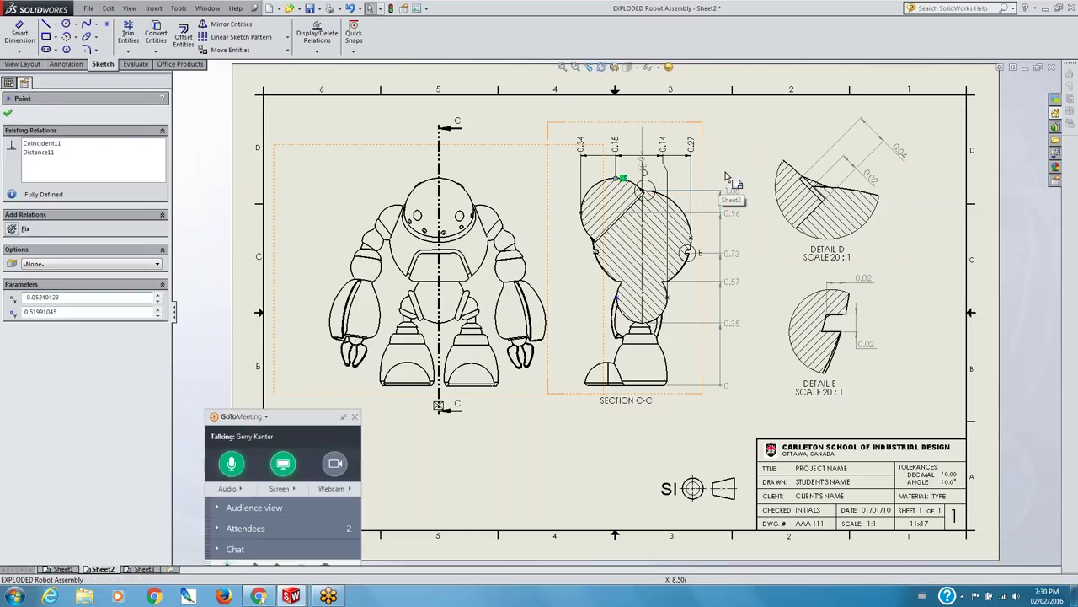
{"action": "left_click", "coordinate": [748, 193]}
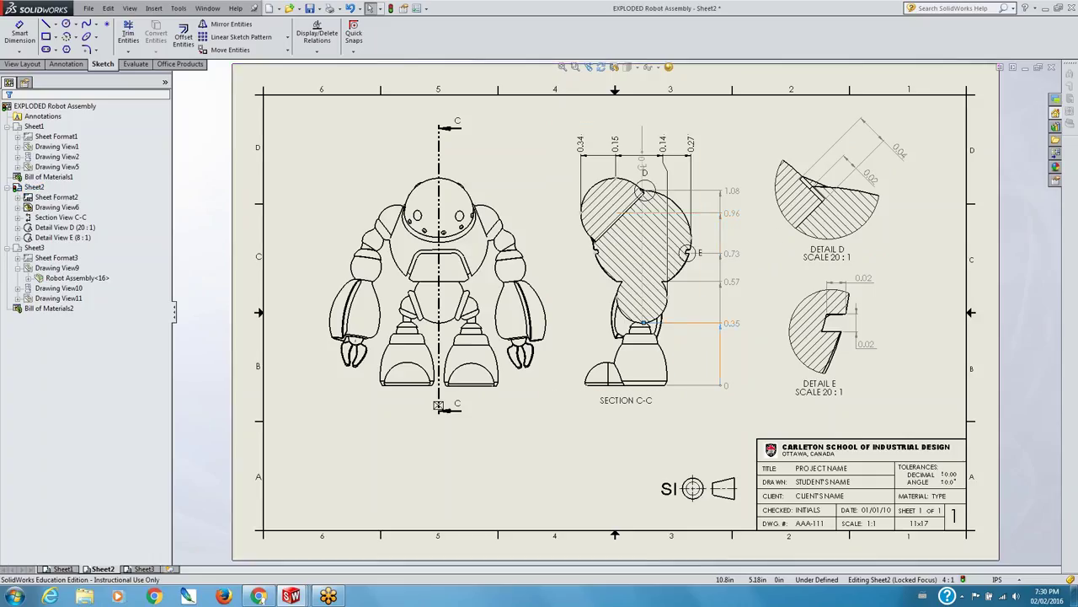
{"action": "left_click", "coordinate": [730, 323]}
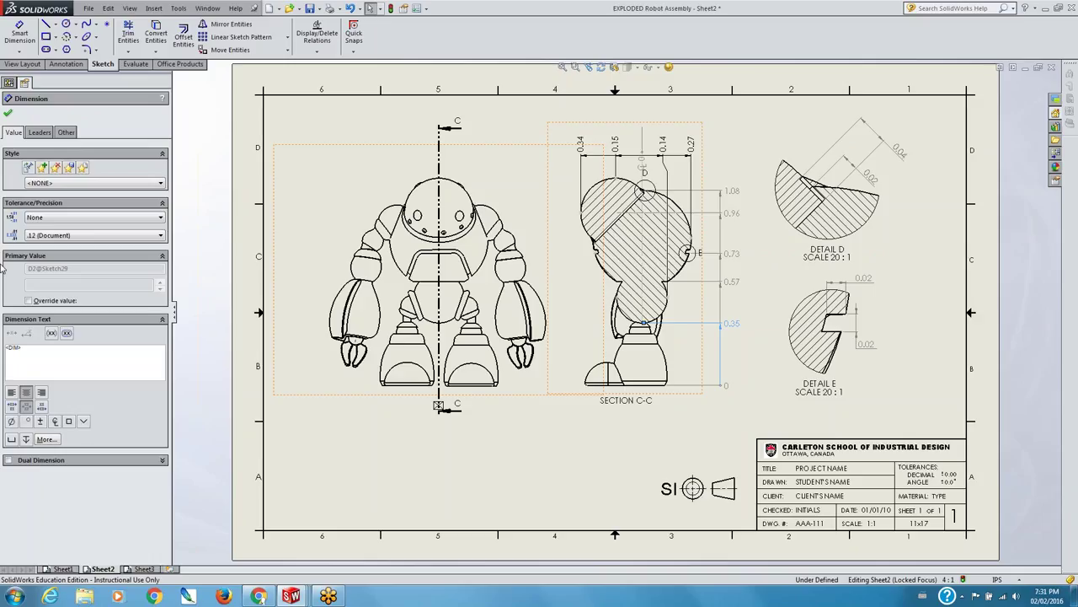
{"action": "left_click", "coordinate": [515, 446]}
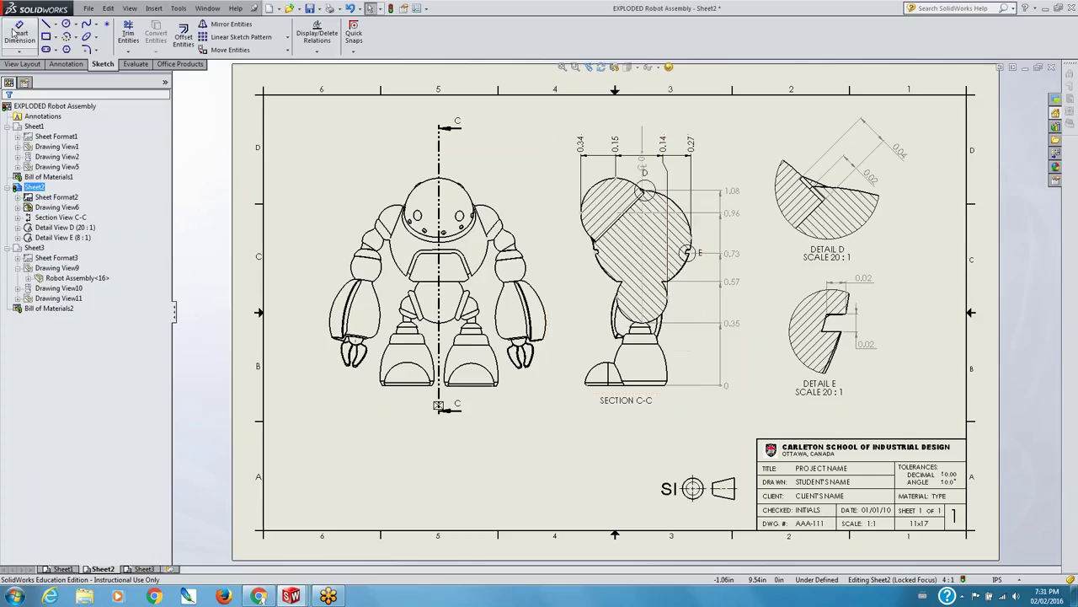
- Save the EXPLODED Robot Assembly drawing together with the modified Robot Assembly, updating the views on the inactive sheets
{"action": "left_click", "coordinate": [88, 11]}
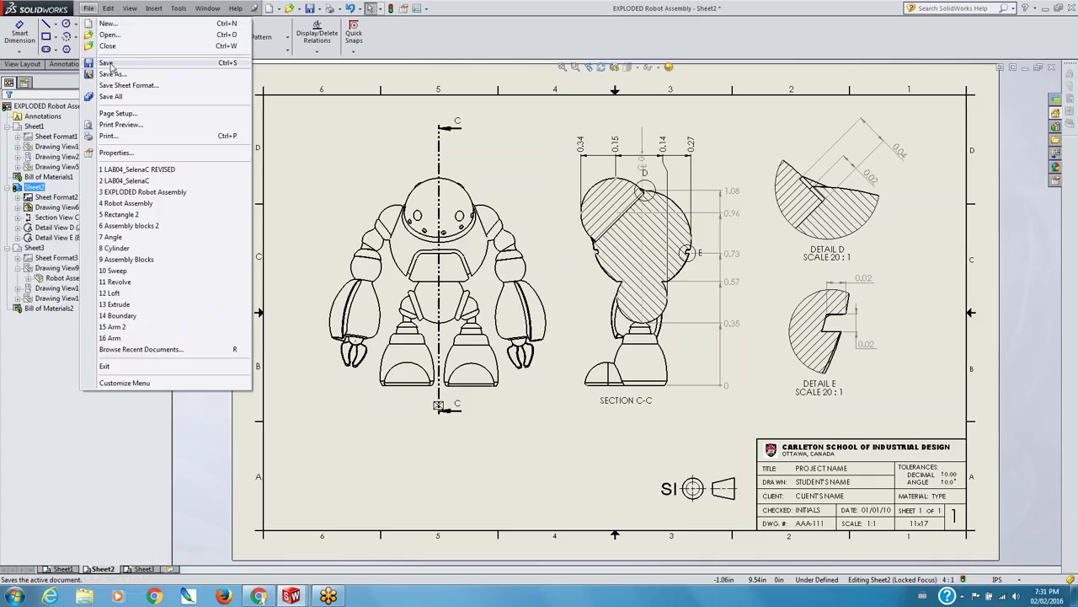
{"action": "left_click", "coordinate": [113, 66]}
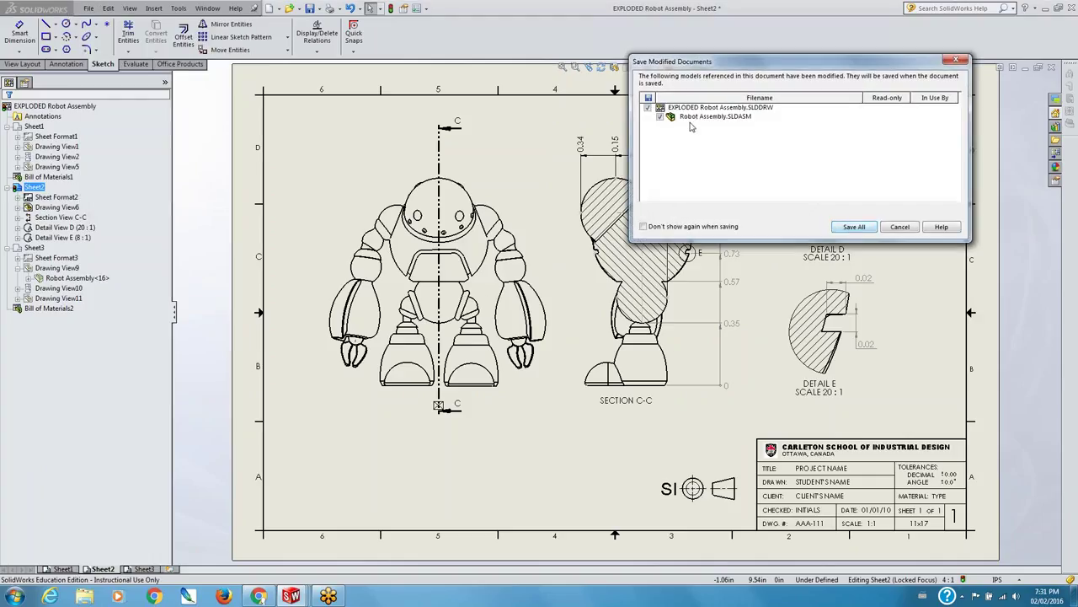
{"action": "left_click", "coordinate": [854, 227]}
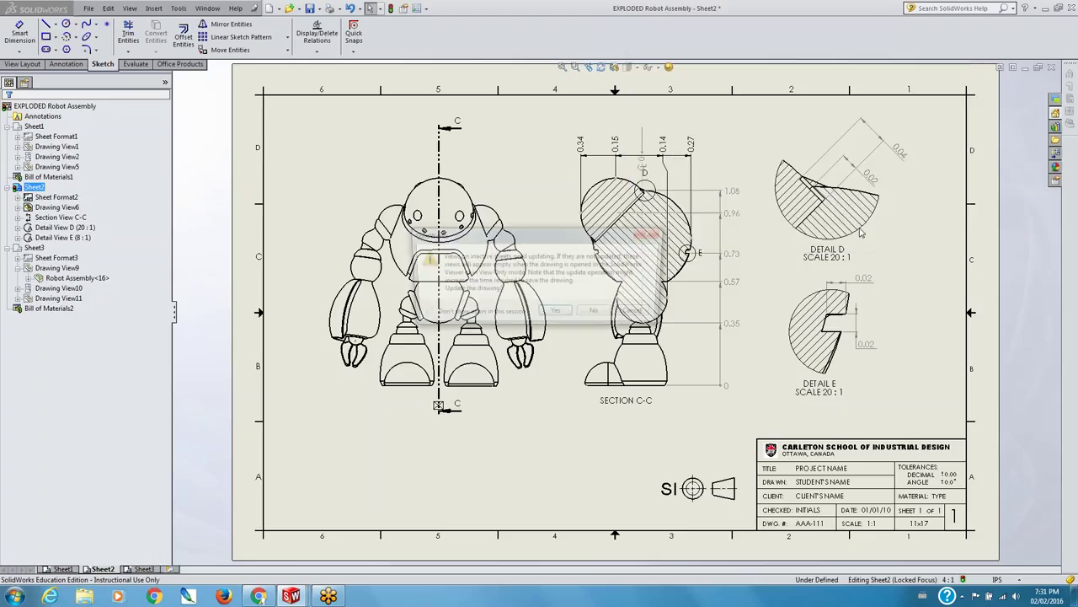
{"action": "left_click", "coordinate": [544, 317]}
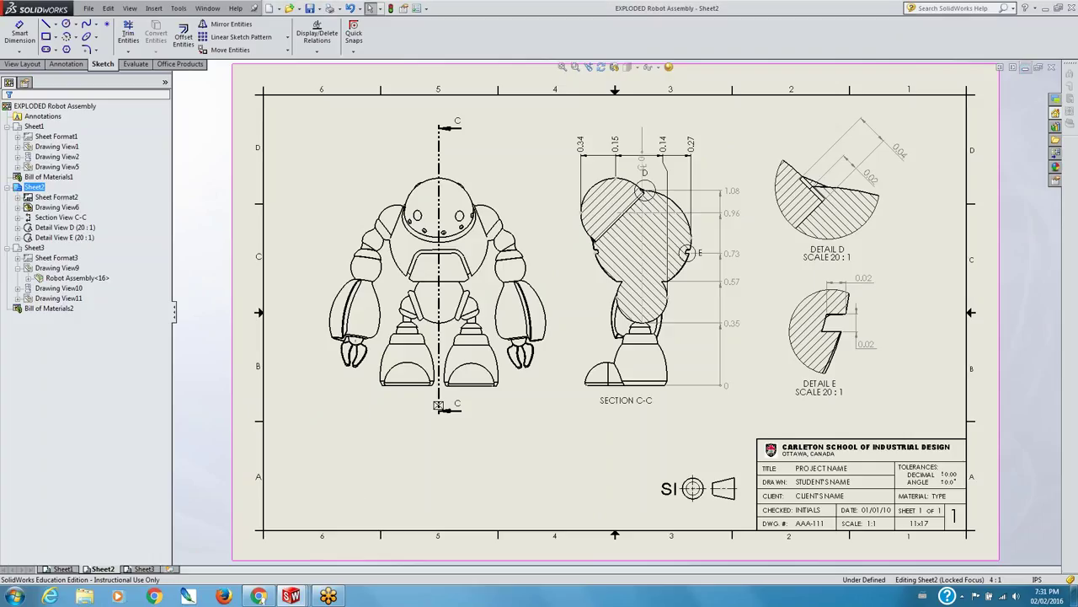
- Minimize the exploded robot drawing and restore the Robot Assembly model window
{"action": "left_click", "coordinate": [1025, 68]}
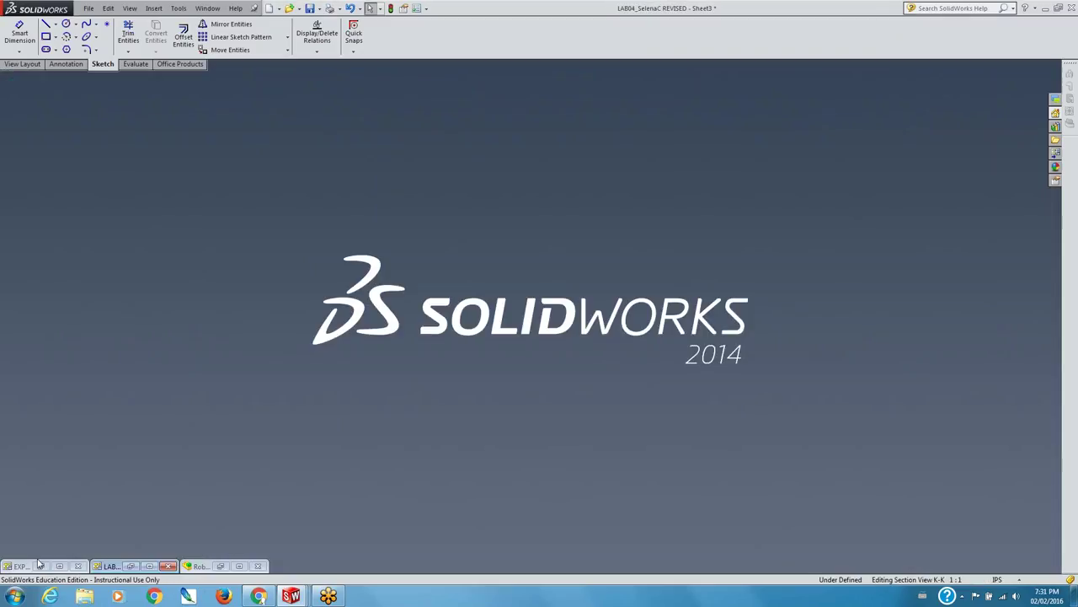
{"action": "left_click", "coordinate": [198, 567]}
{"action": "left_click", "coordinate": [199, 567]}
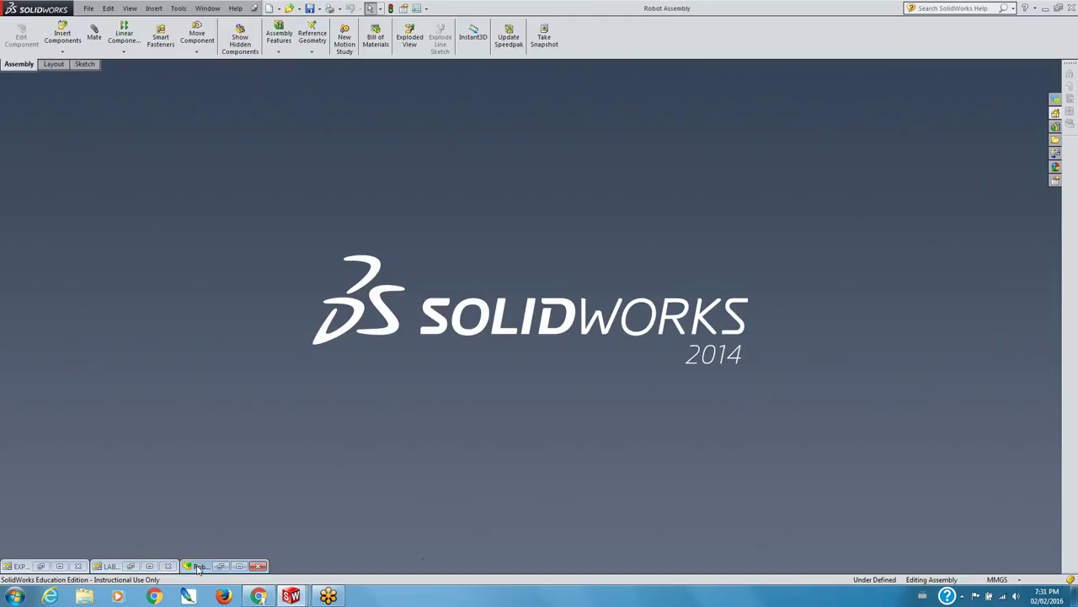
{"action": "double_click", "coordinate": [199, 567]}
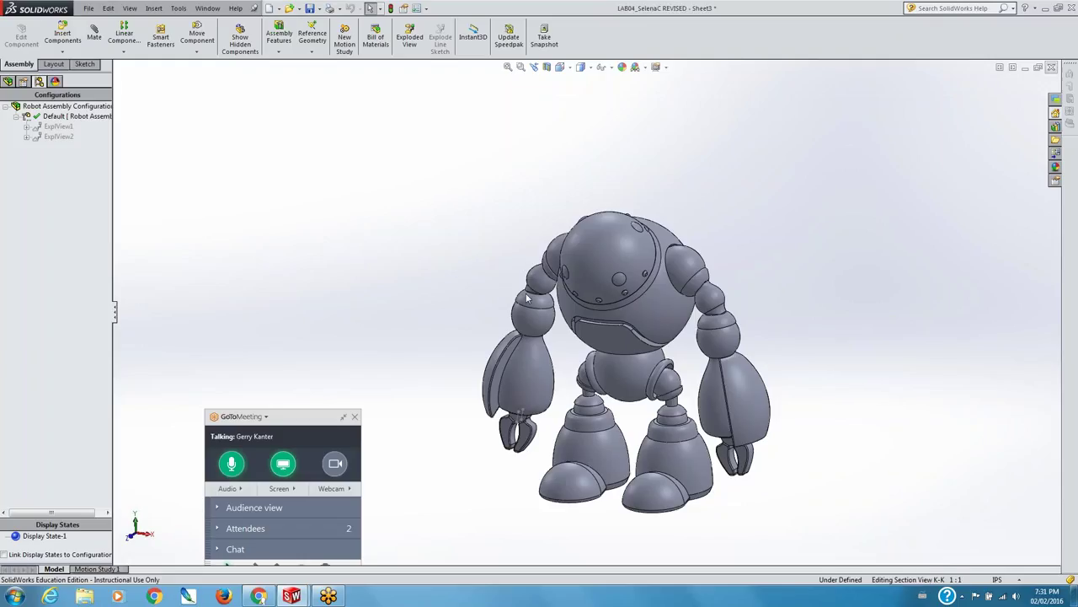
- Switch to the LAB04 REVISED drawing and activate its Sheet1
{"action": "key", "text": "ctrl+Tab"}
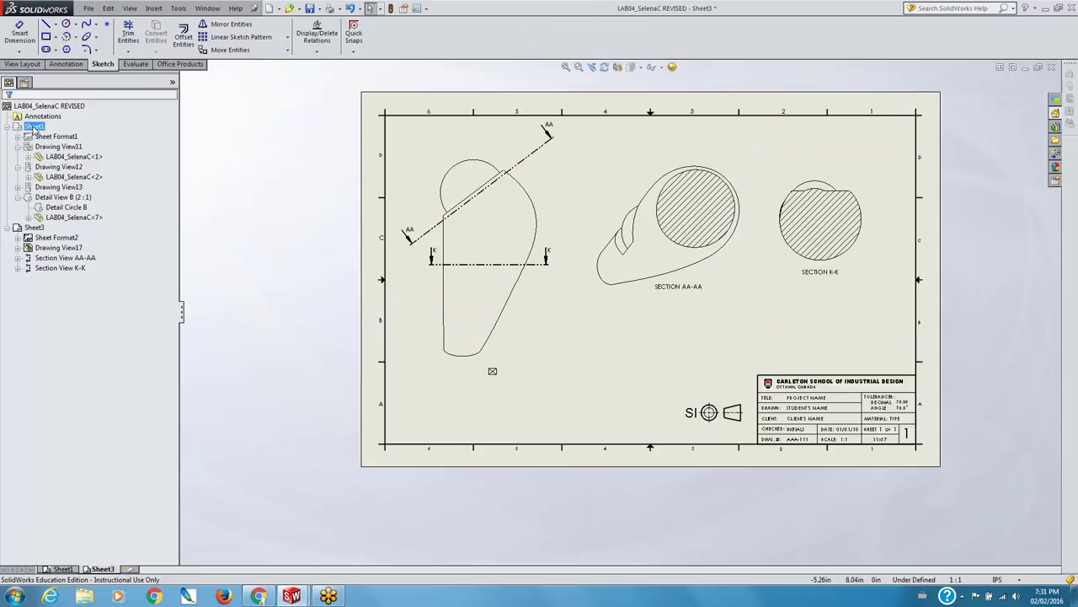
{"action": "right_click", "coordinate": [34, 126]}
{"action": "left_click", "coordinate": [59, 141]}
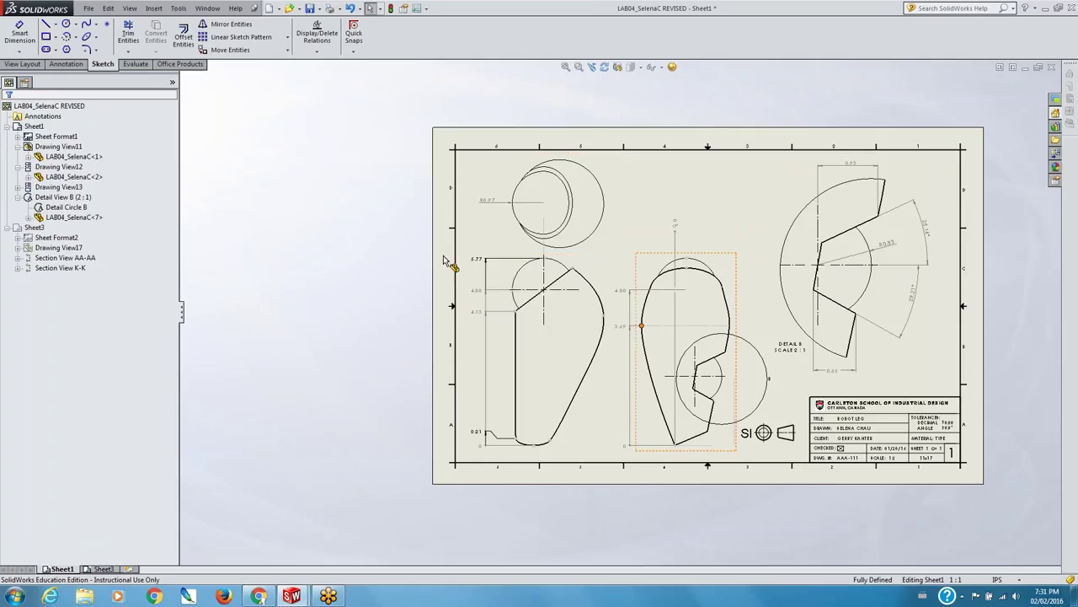
- Open the LAB04 leg part referenced by Drawing View11 on Sheet1
{"action": "left_click", "coordinate": [60, 147]}
{"action": "key", "text": "Escape"}
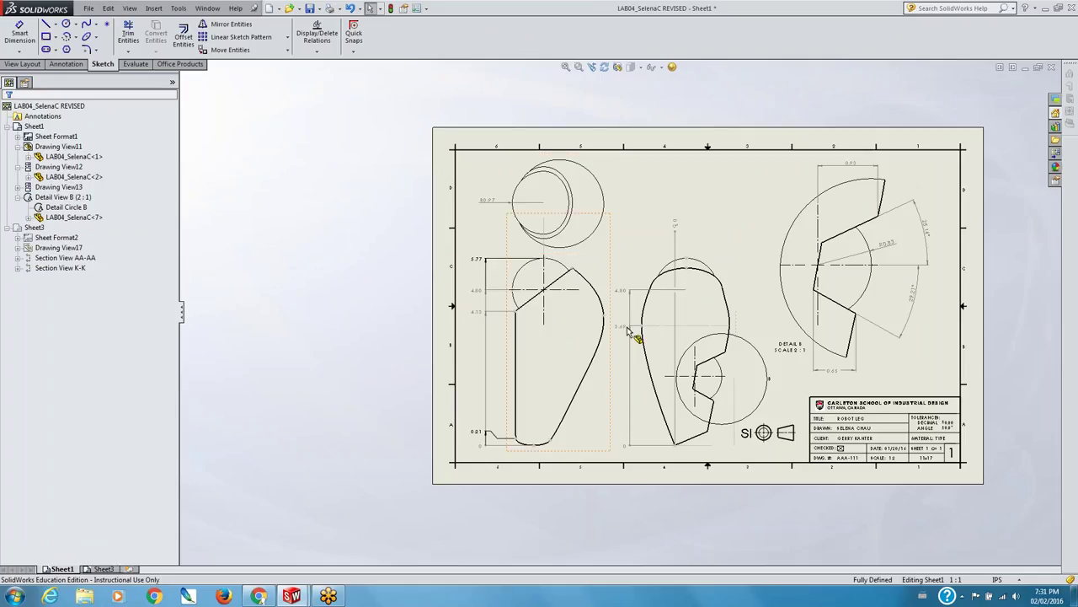
{"action": "left_click", "coordinate": [63, 157]}
{"action": "double_click", "coordinate": [64, 157]}
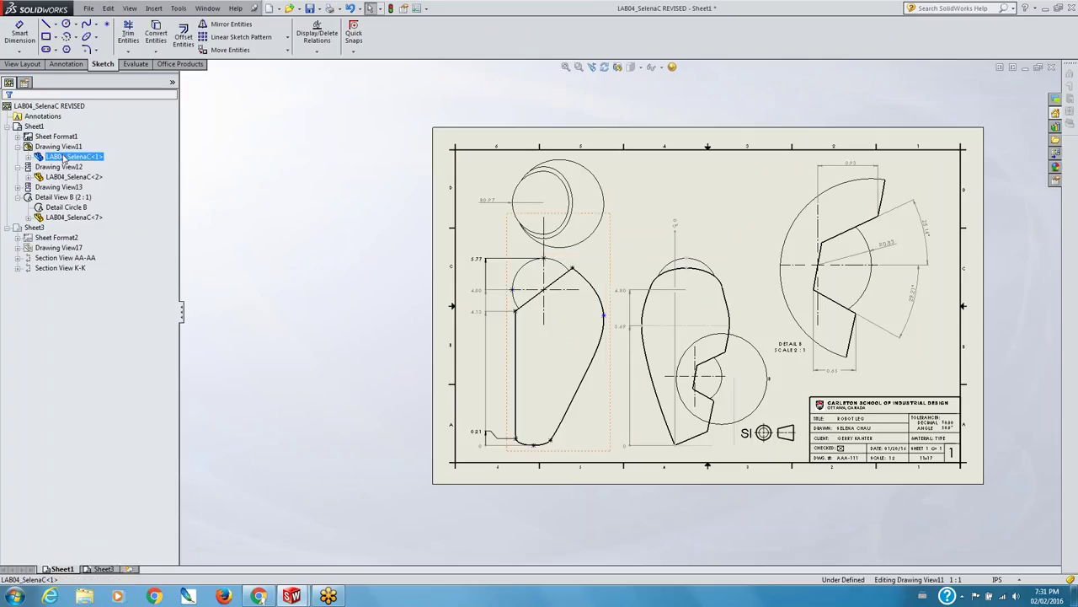
{"action": "right_click", "coordinate": [63, 159]}
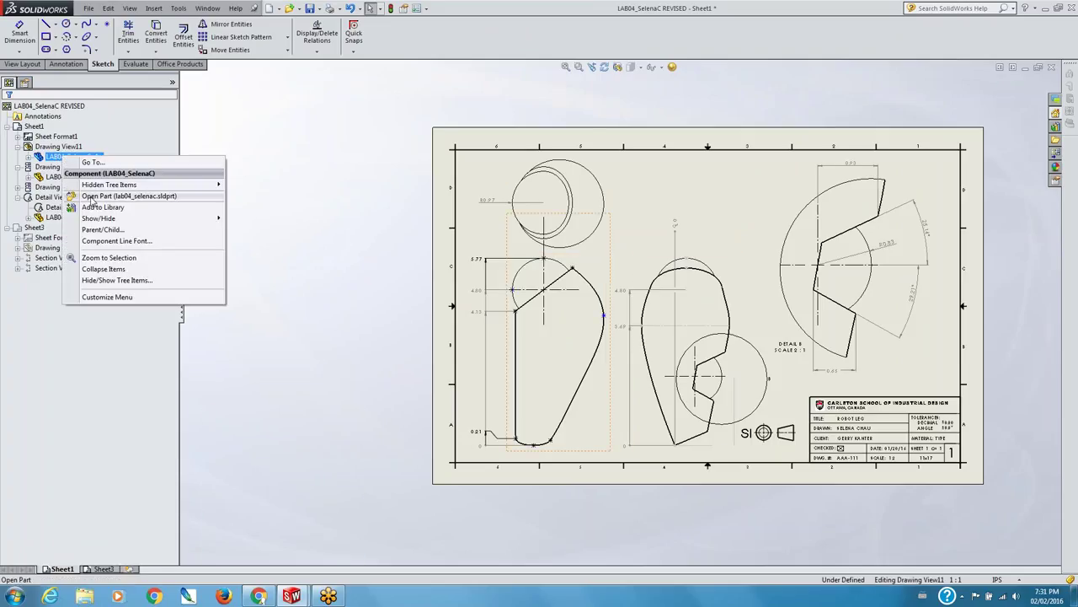
{"action": "left_click", "coordinate": [93, 197]}
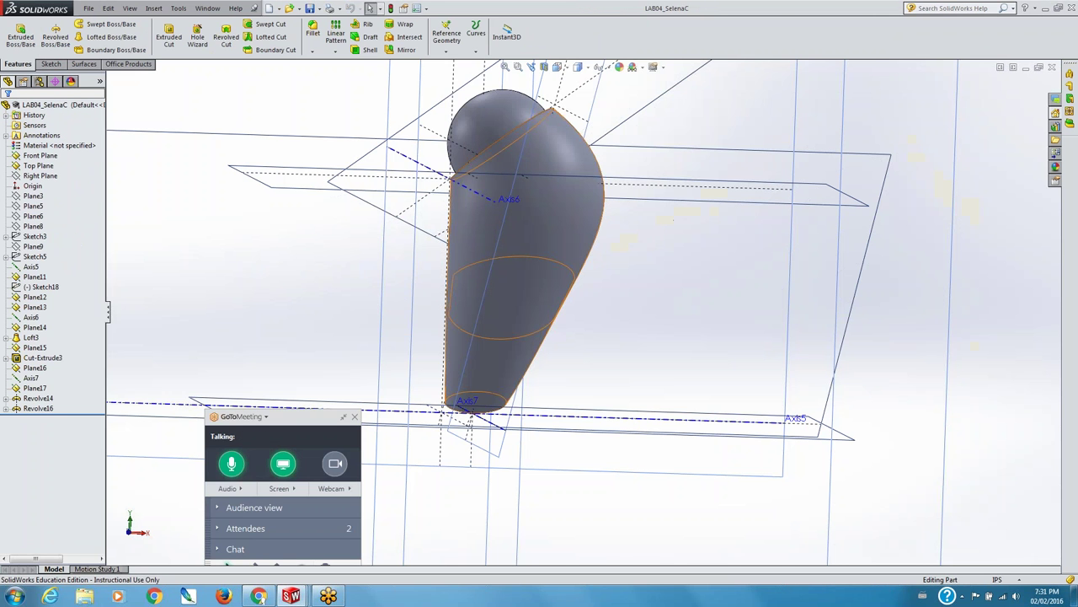
- Suppress Loft3 with its dependent features in the leg part and unsuppress Loft3 alone
{"action": "middle_click_drag", "start_coordinate": [457, 296], "coordinate": [571, 208]}
{"action": "middle_click_drag", "start_coordinate": [426, 301], "coordinate": [523, 548]}
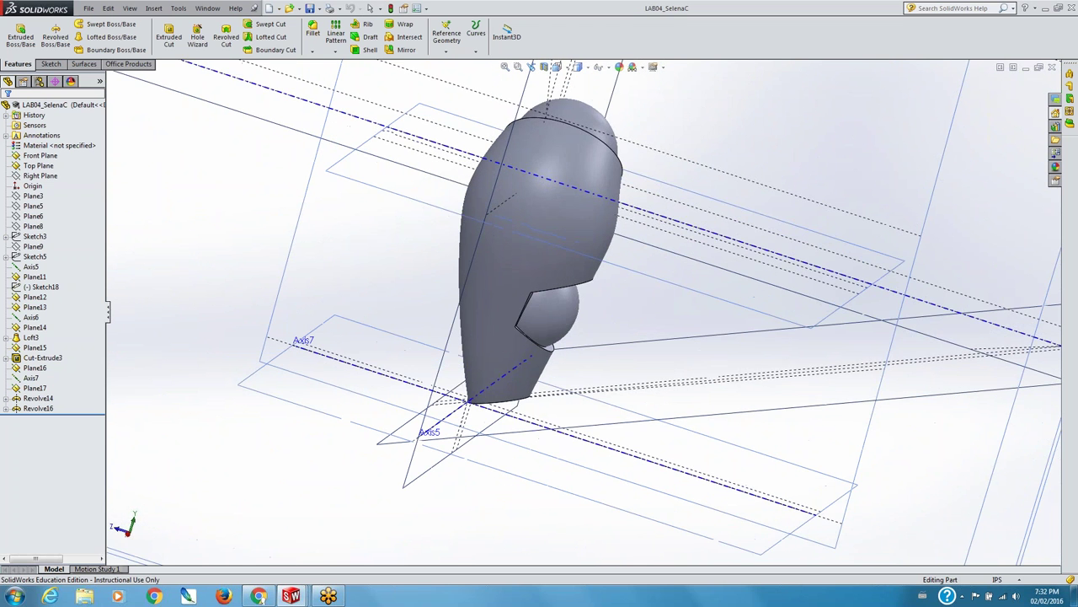
{"action": "right_click", "coordinate": [31, 338]}
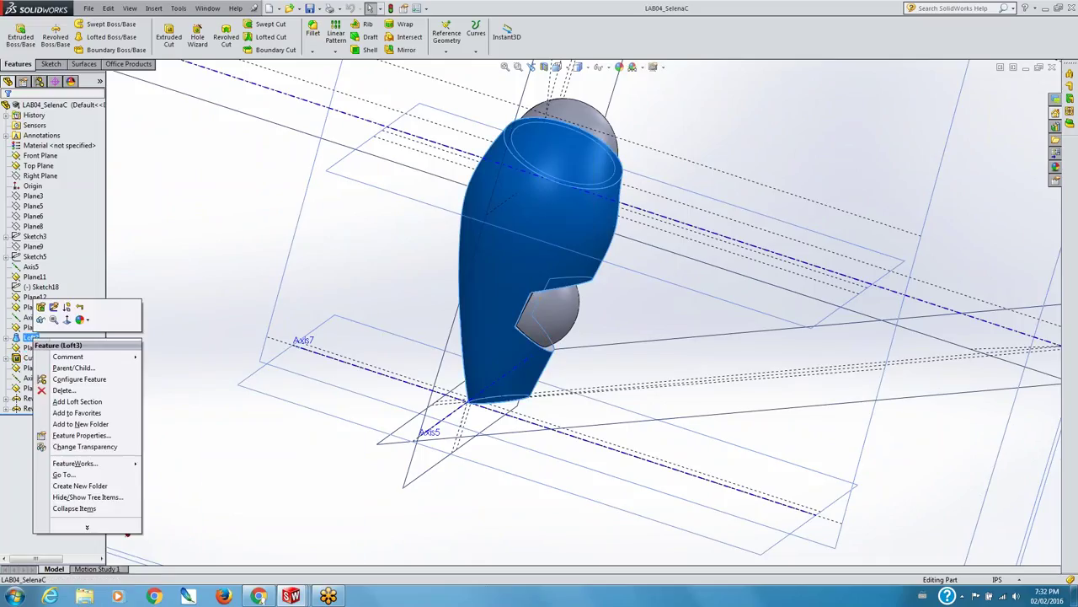
{"action": "left_click", "coordinate": [67, 320]}
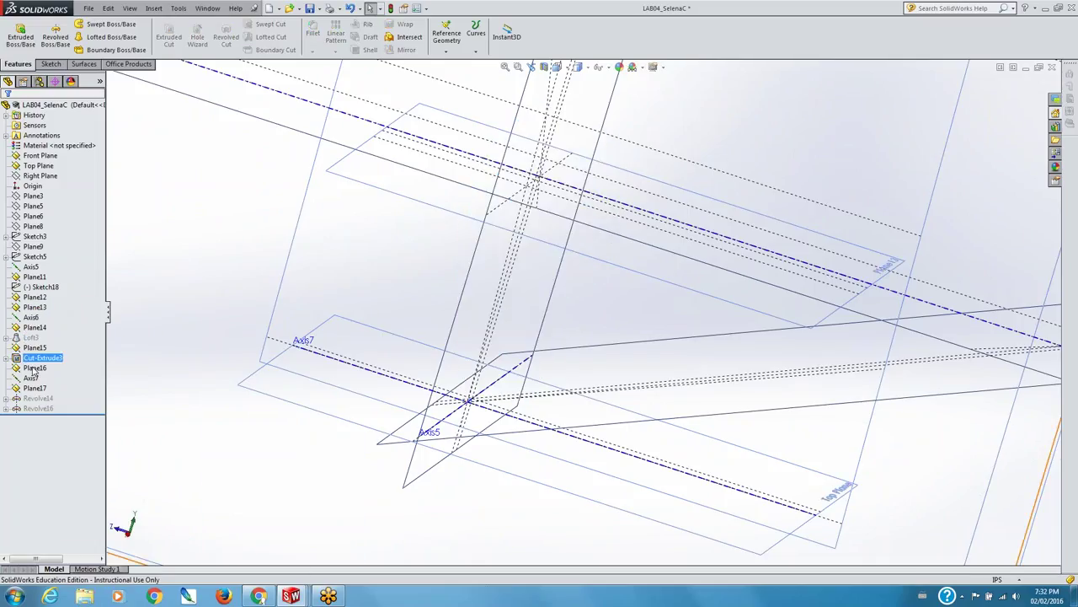
{"action": "right_click", "coordinate": [31, 339]}
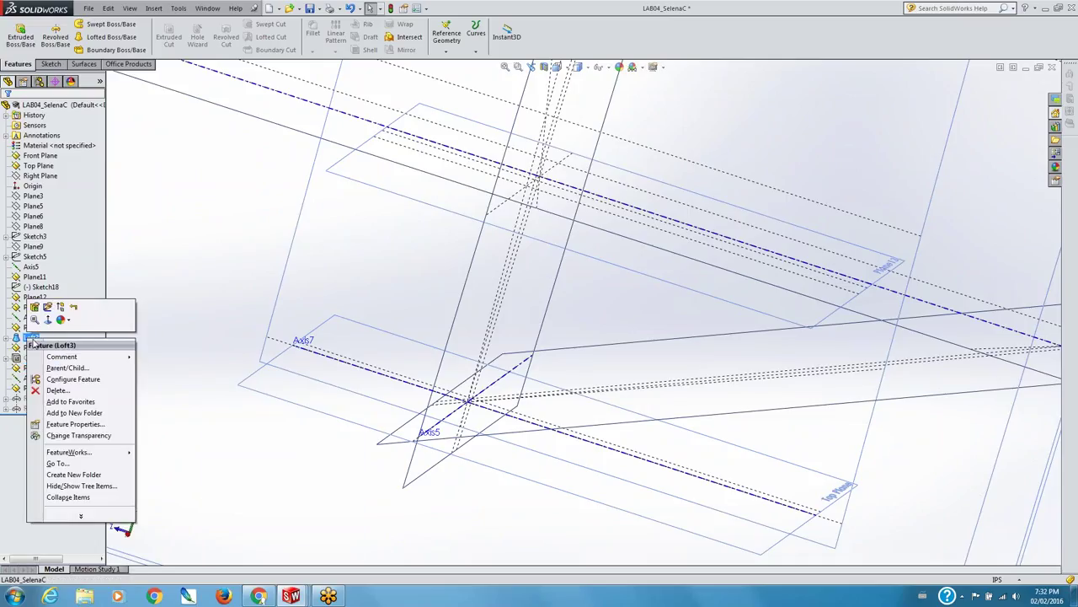
{"action": "left_click", "coordinate": [48, 307]}
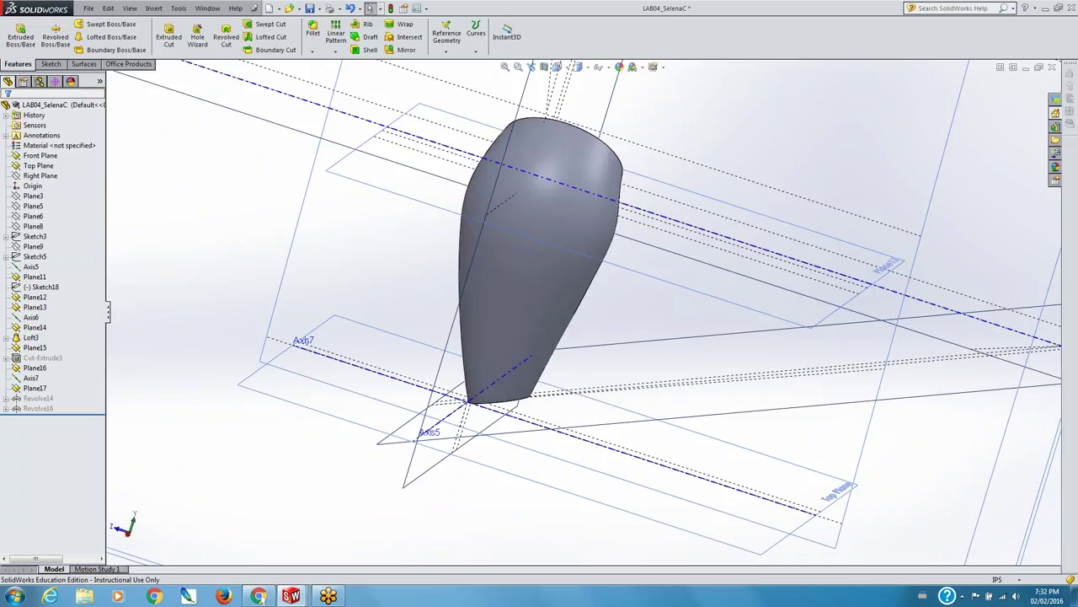
- Roll the leg part's feature history back to between Plane15 and Cut-Extrude3
{"action": "left_click_drag", "start_coordinate": [83, 413], "coordinate": [87, 348]}
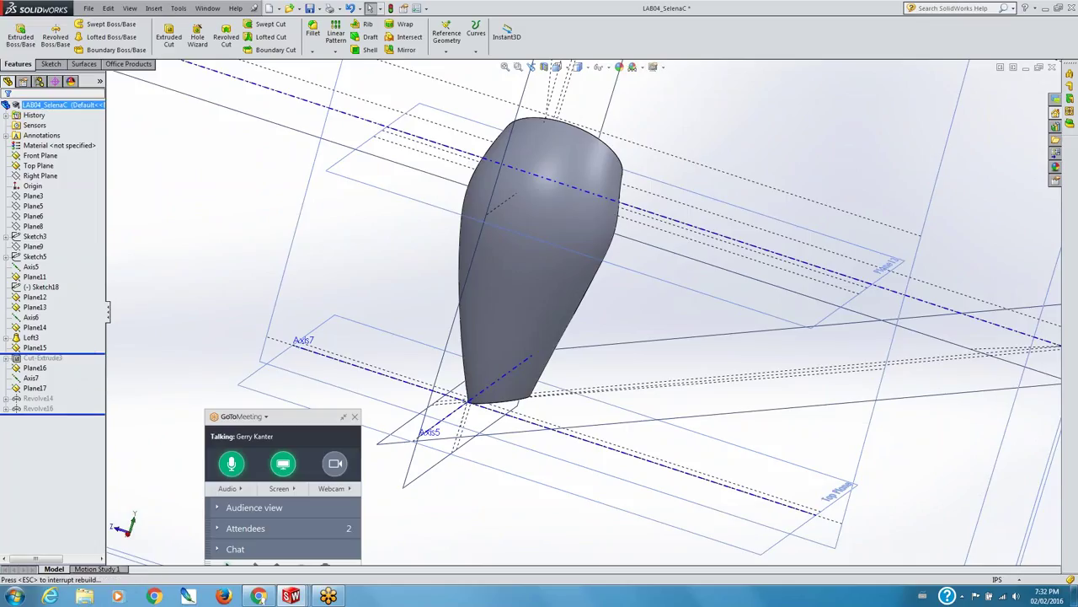
- Roll the leg part's feature history back to directly after Loft3, ahead of Plane15
{"action": "key", "text": "Left"}
{"action": "key", "text": "Left"}
{"action": "key", "text": "Left"}
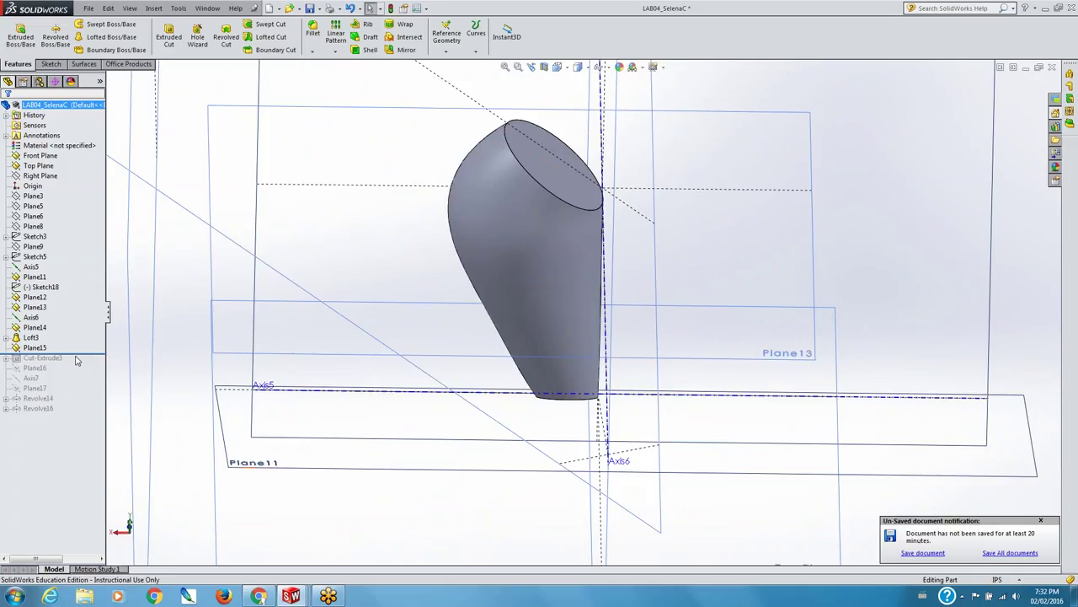
{"action": "mouse_move", "coordinate": [75, 355]}
{"action": "left_mouse_down"}
{"action": "mouse_move", "coordinate": [76, 332]}
{"action": "mouse_move", "coordinate": [74, 343]}
{"action": "left_mouse_up"}
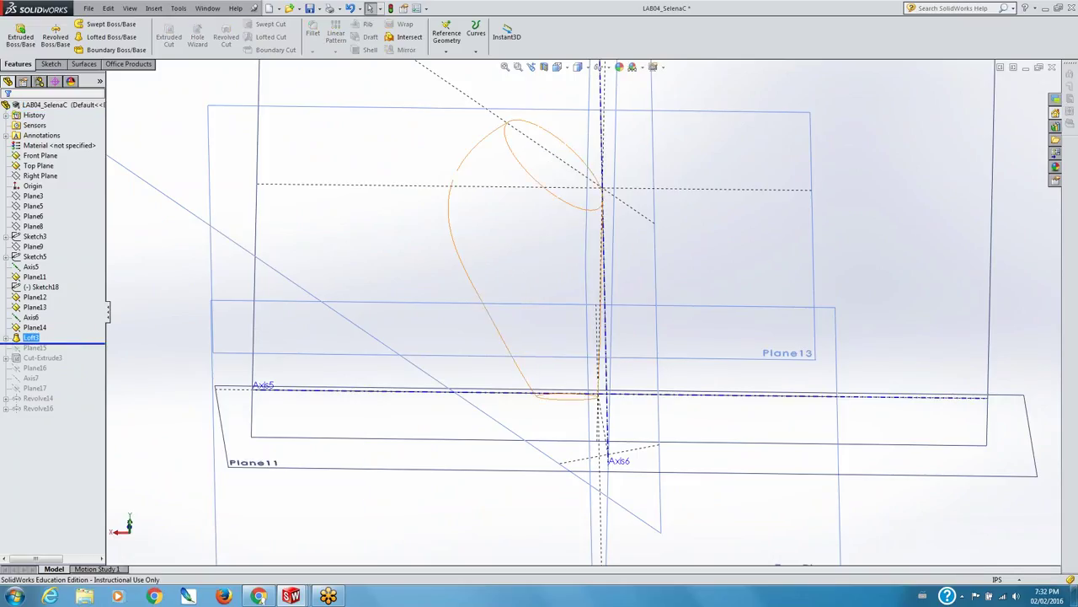
- Open Loft3's Sketch14 profile for editing and examine it on the base plane
{"action": "right_click", "coordinate": [30, 337]}
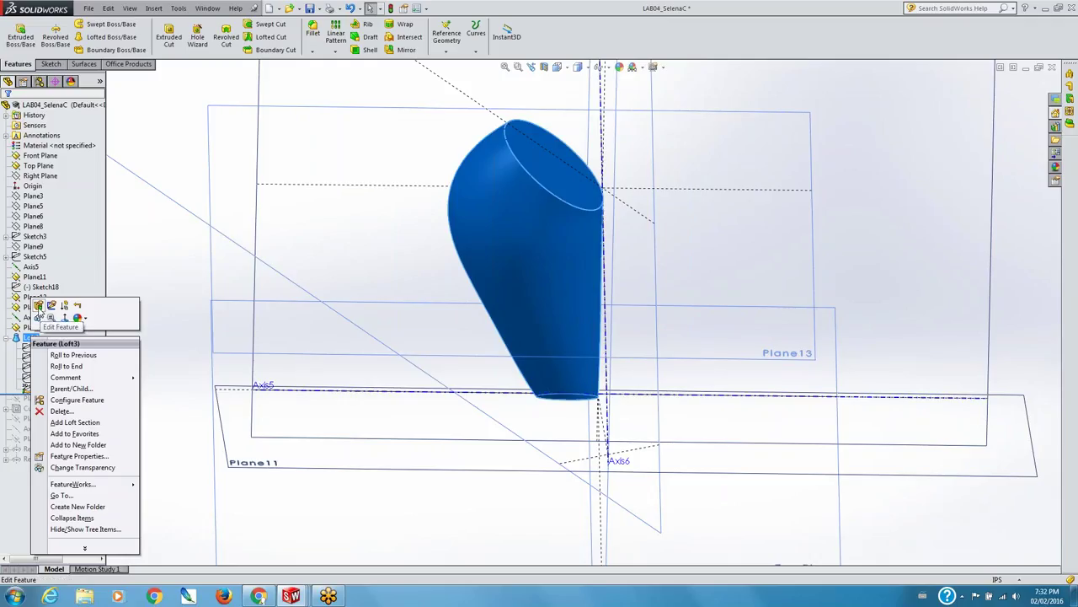
{"action": "left_click", "coordinate": [38, 306]}
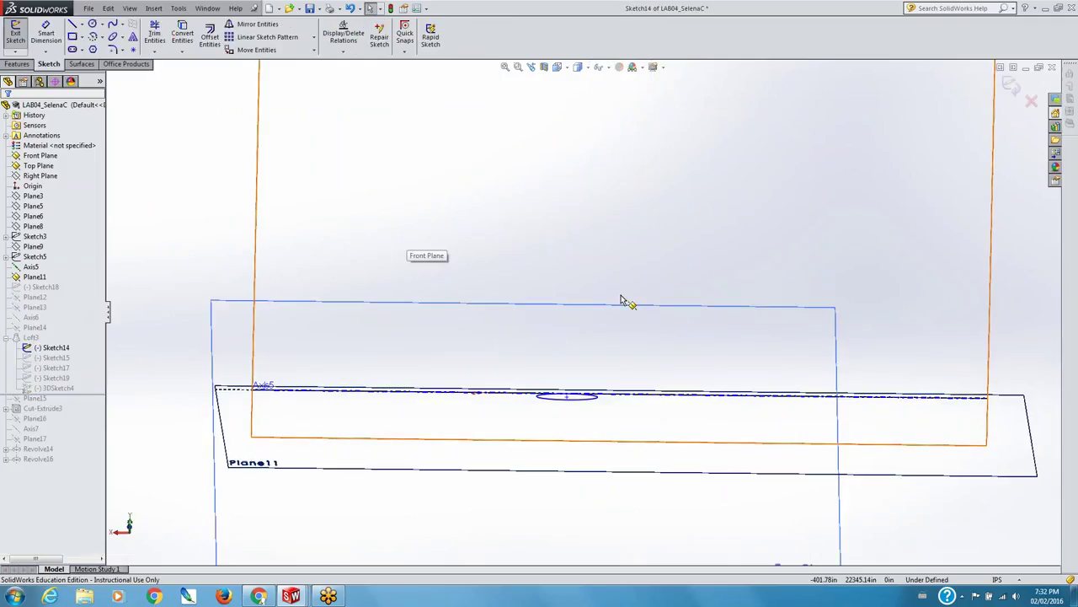
{"action": "mouse_move", "coordinate": [563, 406]}
{"action": "middle_mouse_down"}
{"action": "mouse_move", "coordinate": [585, 366]}
{"action": "mouse_move", "coordinate": [589, 374]}
{"action": "middle_mouse_up"}
- Roll the leg part's feature history forward to the end
{"action": "left_click", "coordinate": [51, 357]}
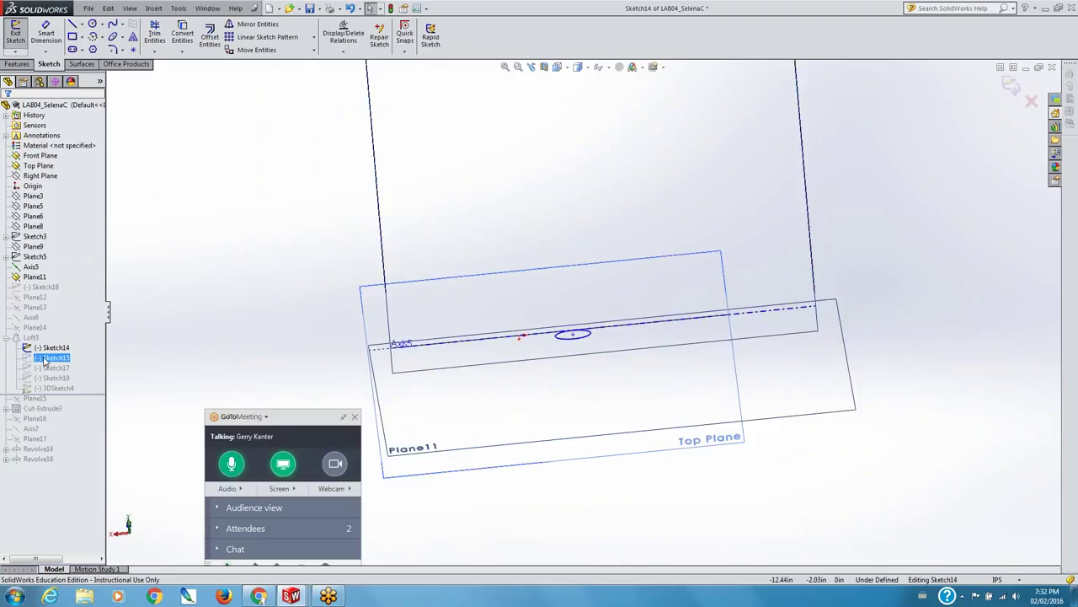
{"action": "left_click", "coordinate": [28, 338]}
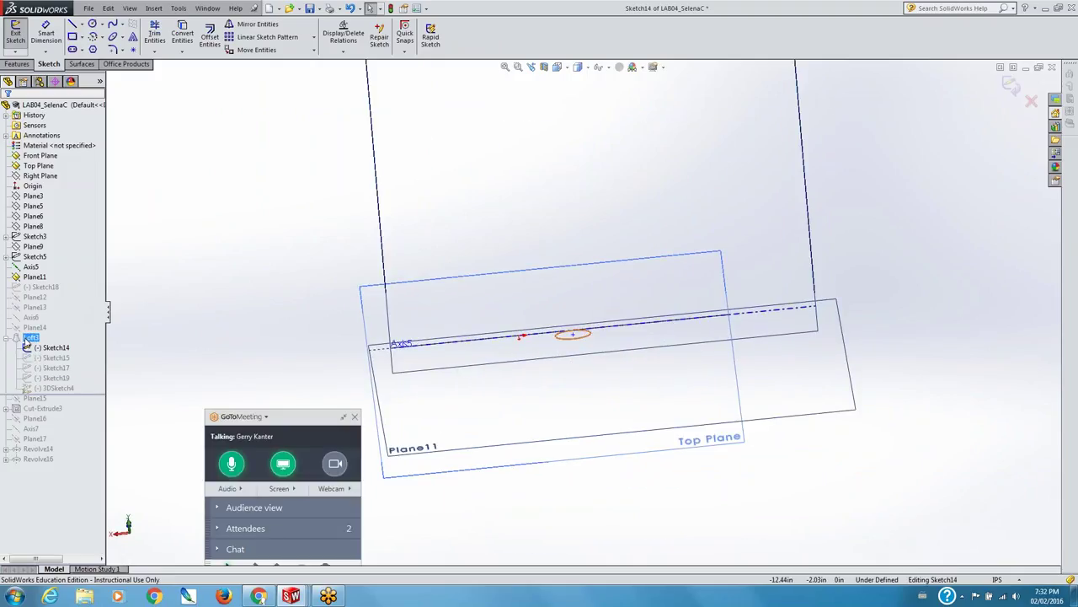
{"action": "right_click", "coordinate": [28, 341]}
{"action": "left_click", "coordinate": [61, 355]}
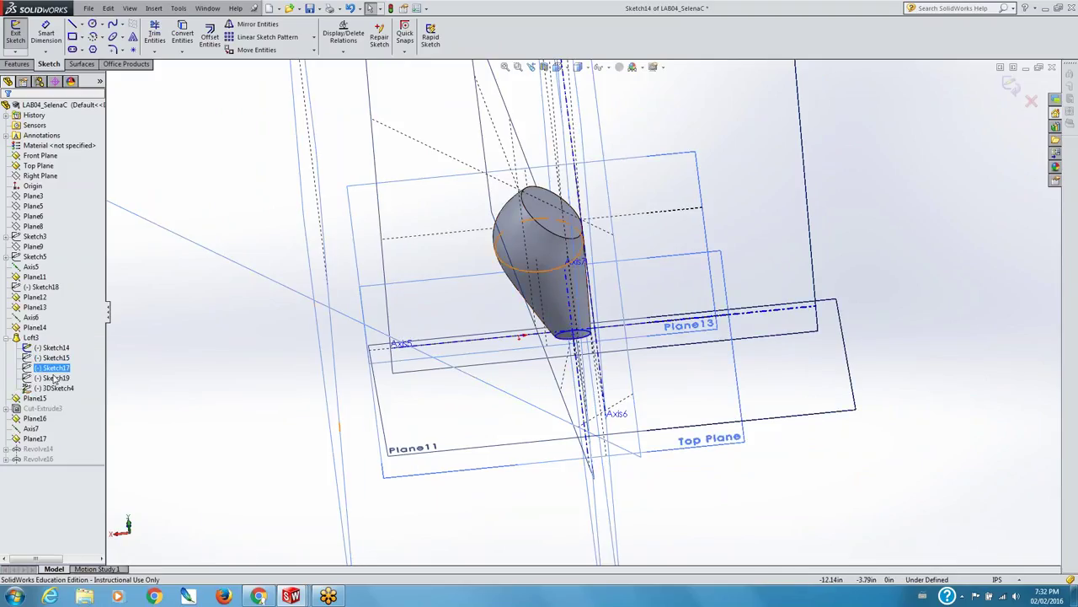
- Highlight Loft3's Sketch14, Sketch15 and Sketch19 to examine how its profiles define the leg's shape
{"action": "left_click", "coordinate": [49, 348]}
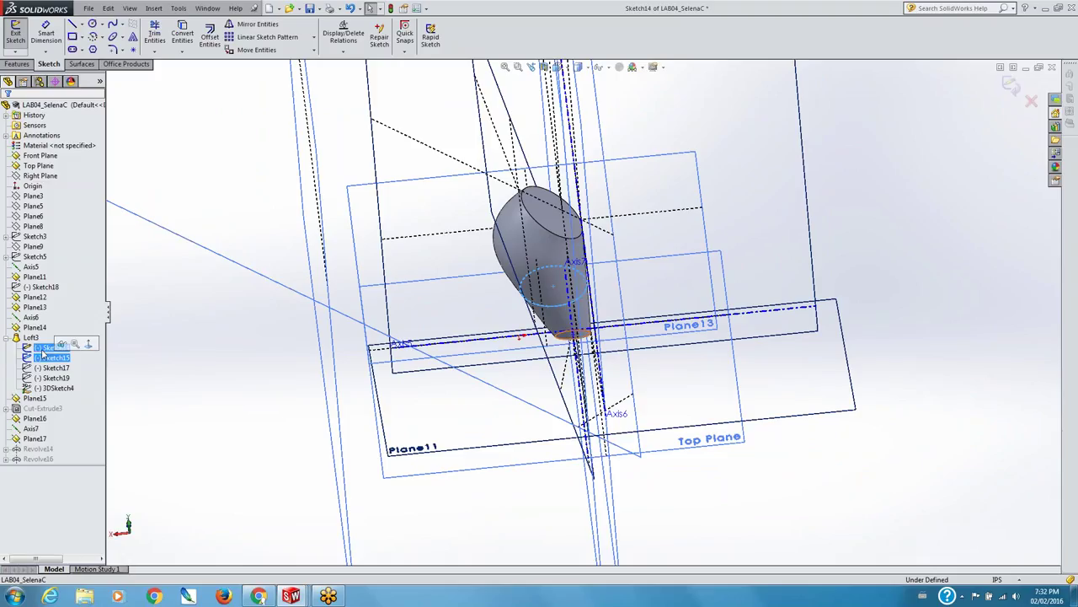
{"action": "left_click", "coordinate": [39, 358], "text": "ctrl"}
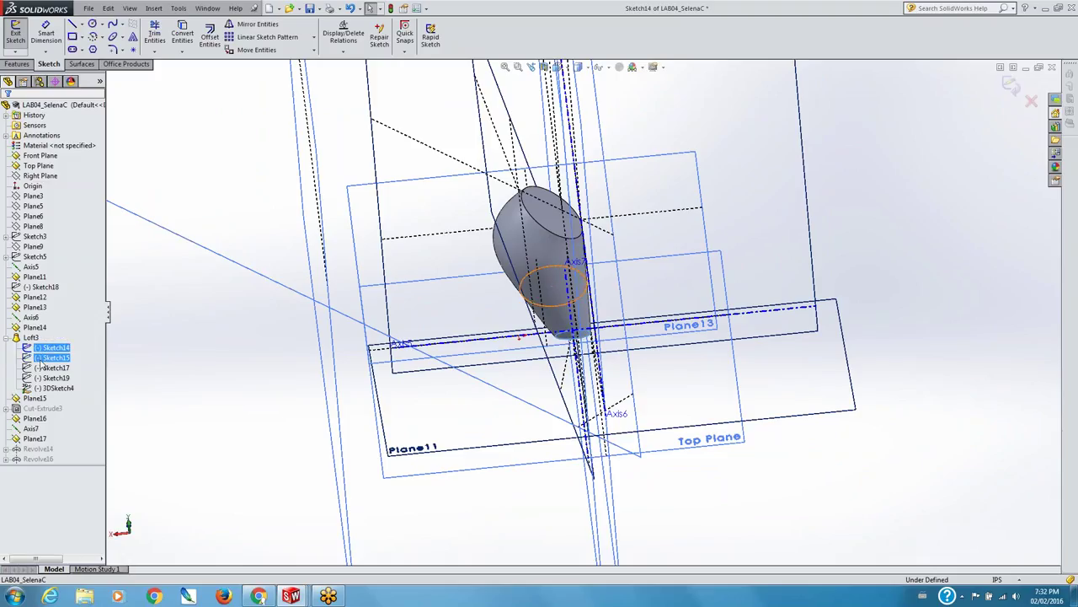
{"action": "left_click", "coordinate": [51, 379]}
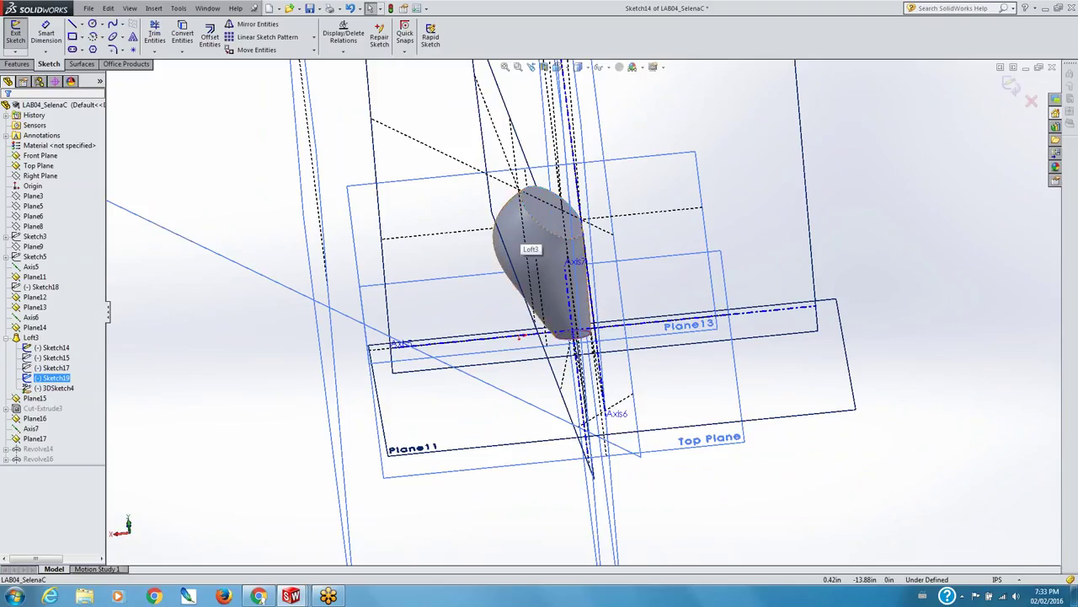
{"action": "middle_click_drag", "start_coordinate": [524, 244], "coordinate": [590, 220]}
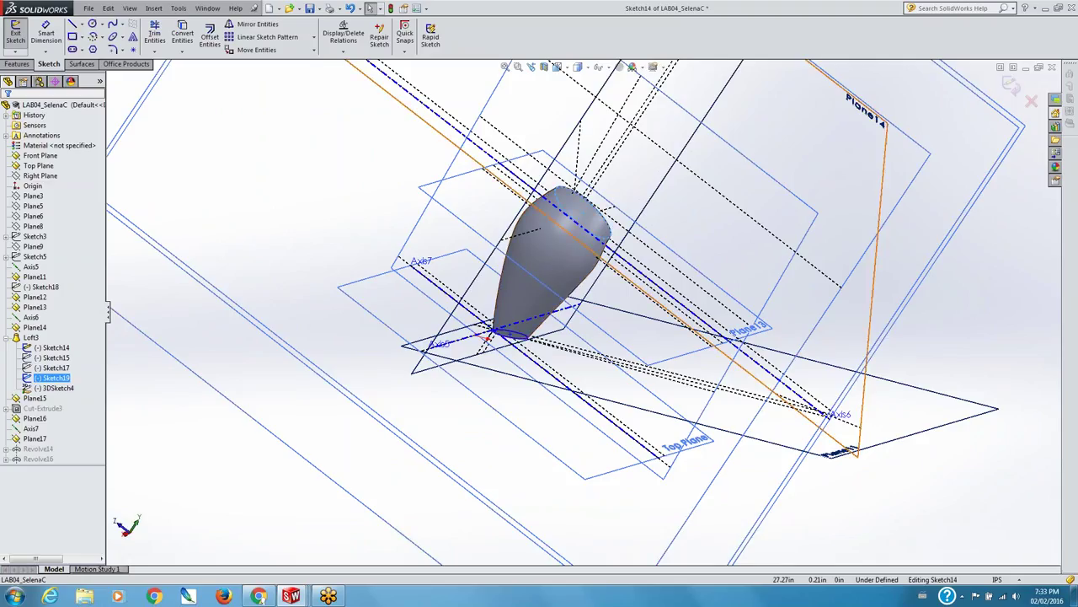
- Close the leg part without saving and reopen it from Drawing View11 on Sheet1
{"action": "left_click", "coordinate": [1051, 70]}
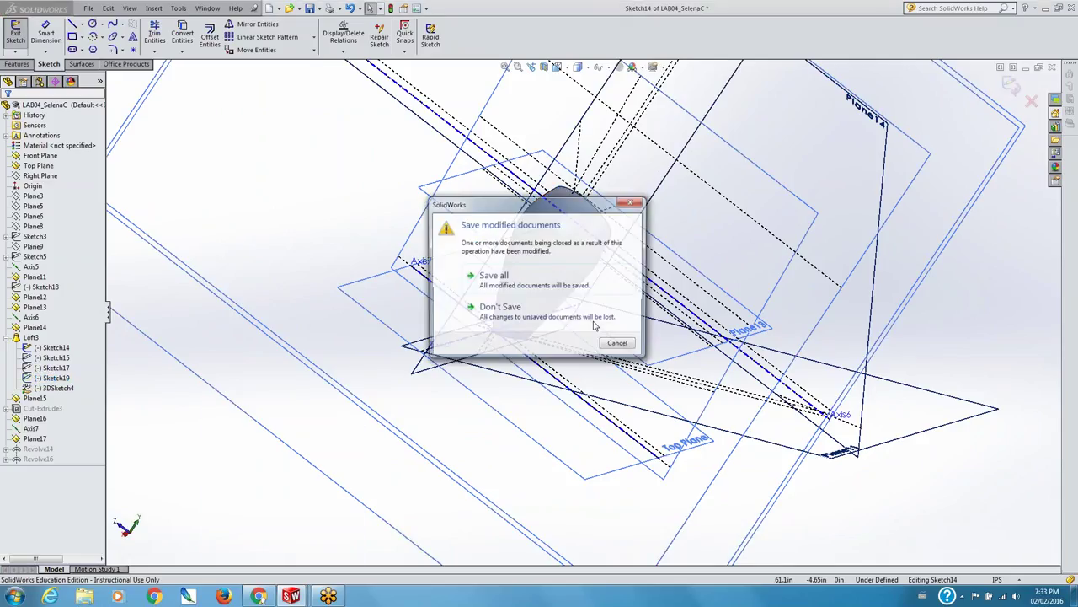
{"action": "left_click", "coordinate": [495, 316]}
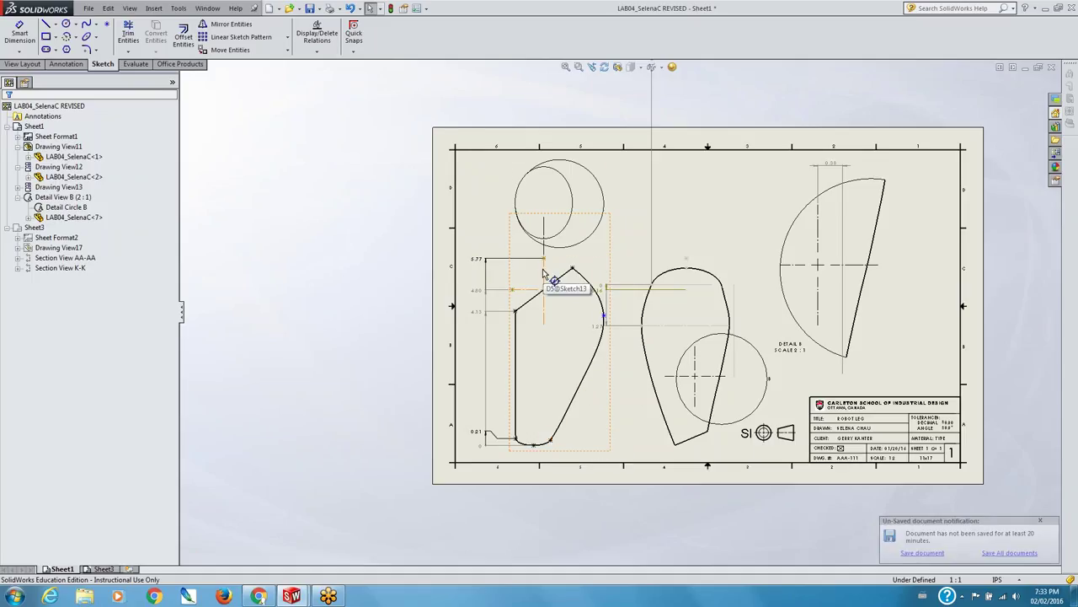
{"action": "left_click", "coordinate": [36, 127]}
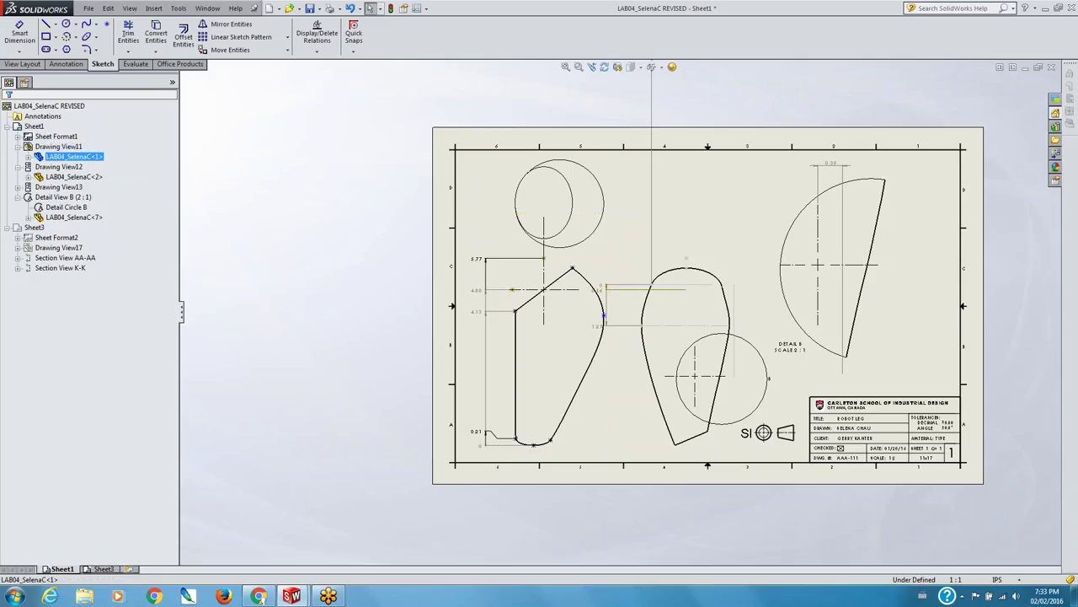
{"action": "right_click", "coordinate": [51, 157]}
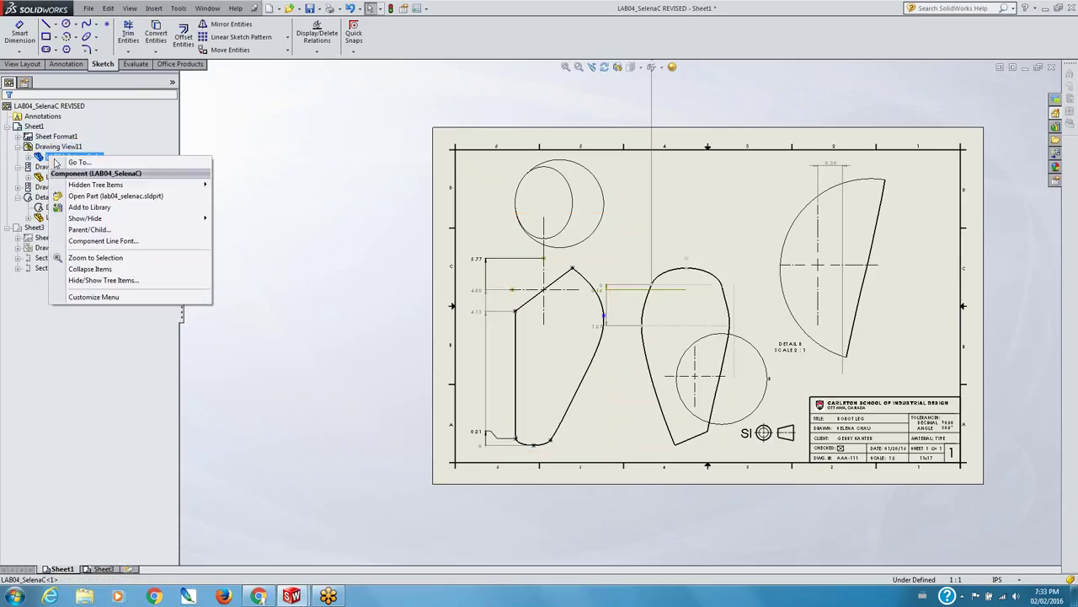
{"action": "left_click", "coordinate": [99, 195]}
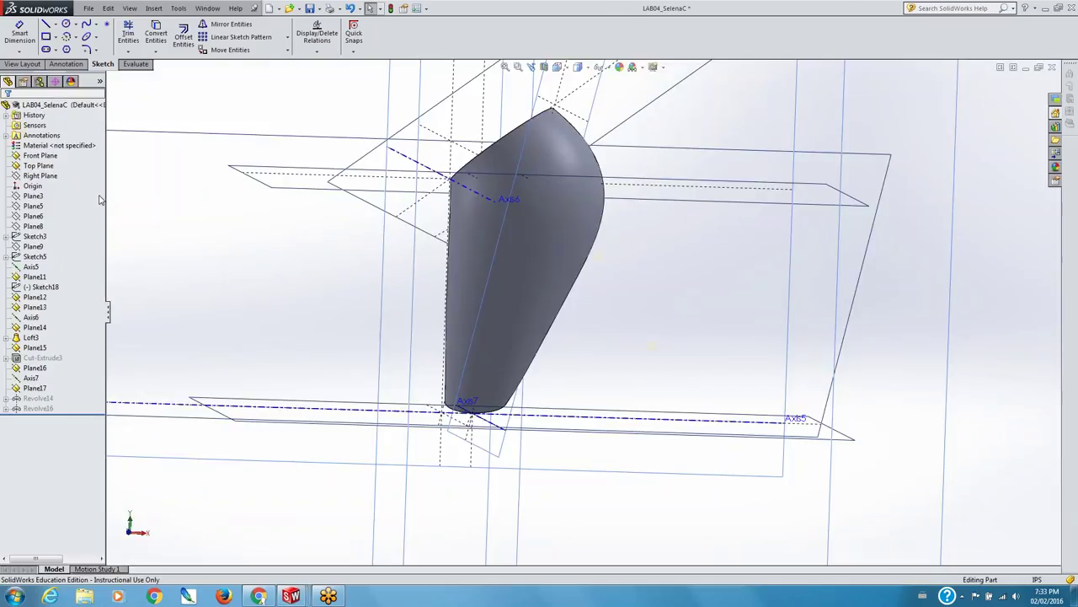
- Unsuppress Cut-Extrude3, Revolve14 and Revolve16 in the leg part, and close it with all modified documents saved
{"action": "left_click", "coordinate": [42, 357]}
{"action": "right_click", "coordinate": [43, 357]}
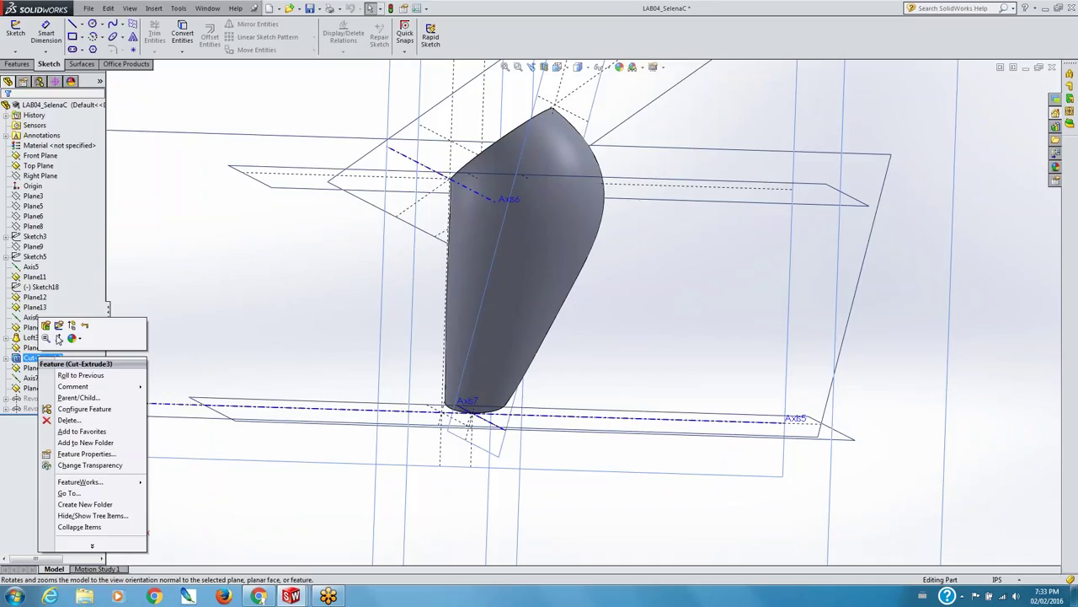
{"action": "left_click", "coordinate": [70, 327]}
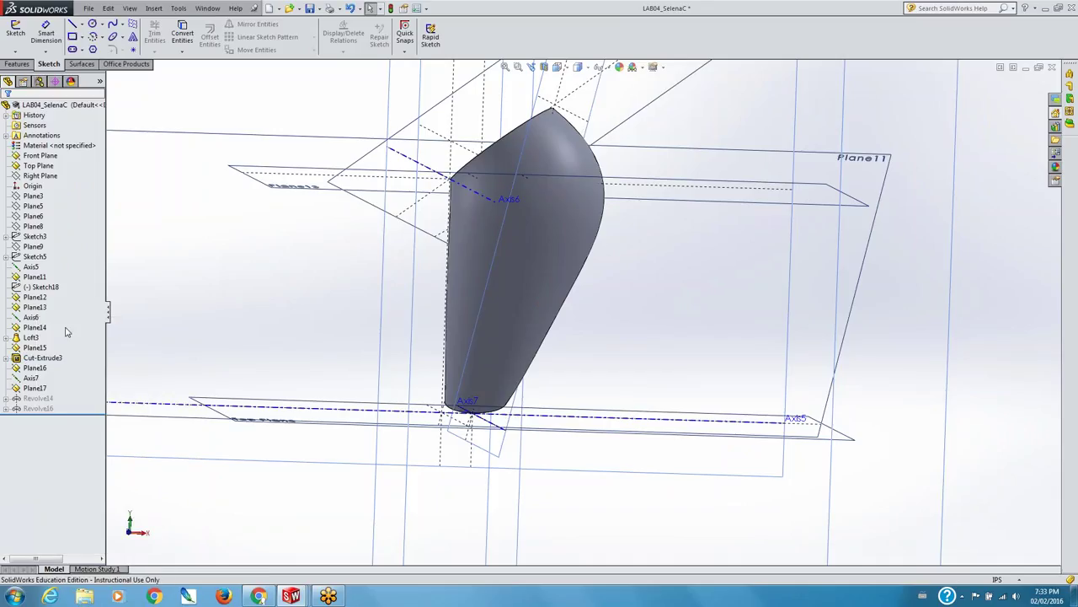
{"action": "left_click", "coordinate": [37, 398]}
{"action": "right_click", "coordinate": [33, 407]}
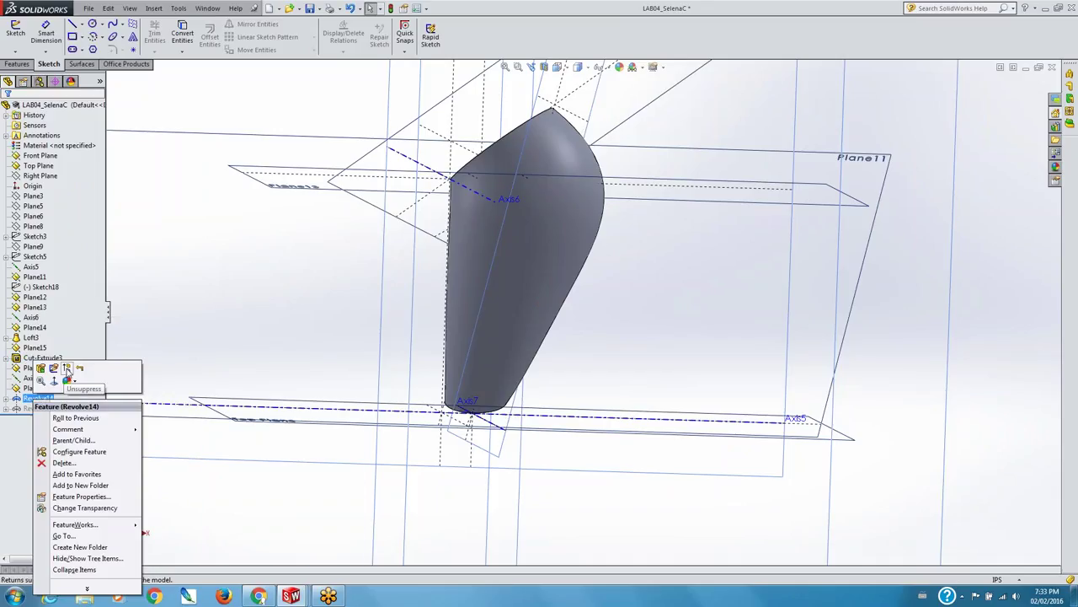
{"action": "left_click", "coordinate": [71, 377]}
{"action": "right_click", "coordinate": [34, 409]}
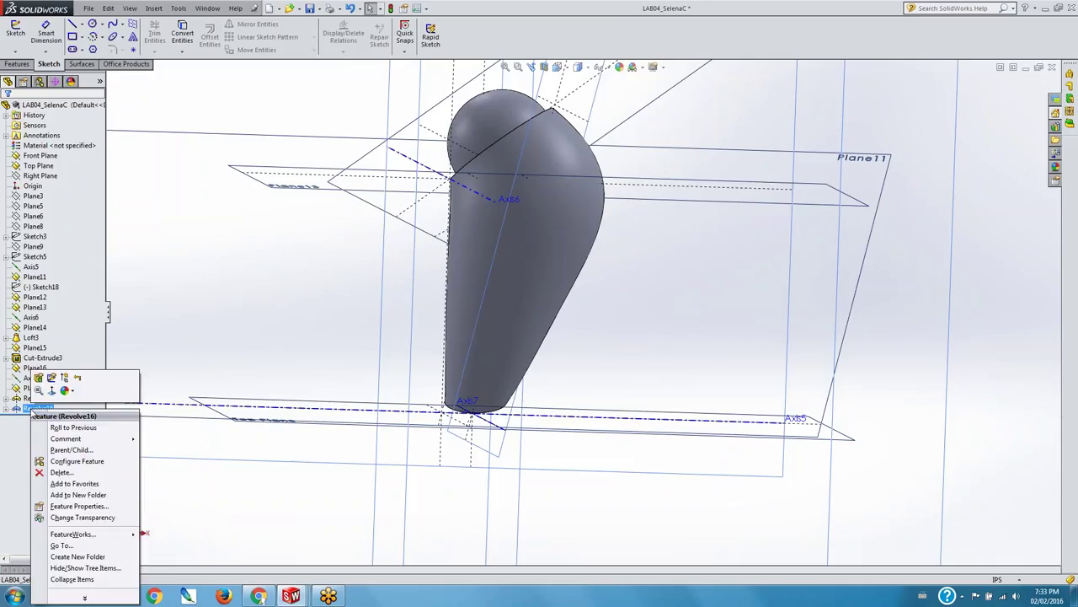
{"action": "key", "text": "Escape"}
{"action": "key", "text": "Escape"}
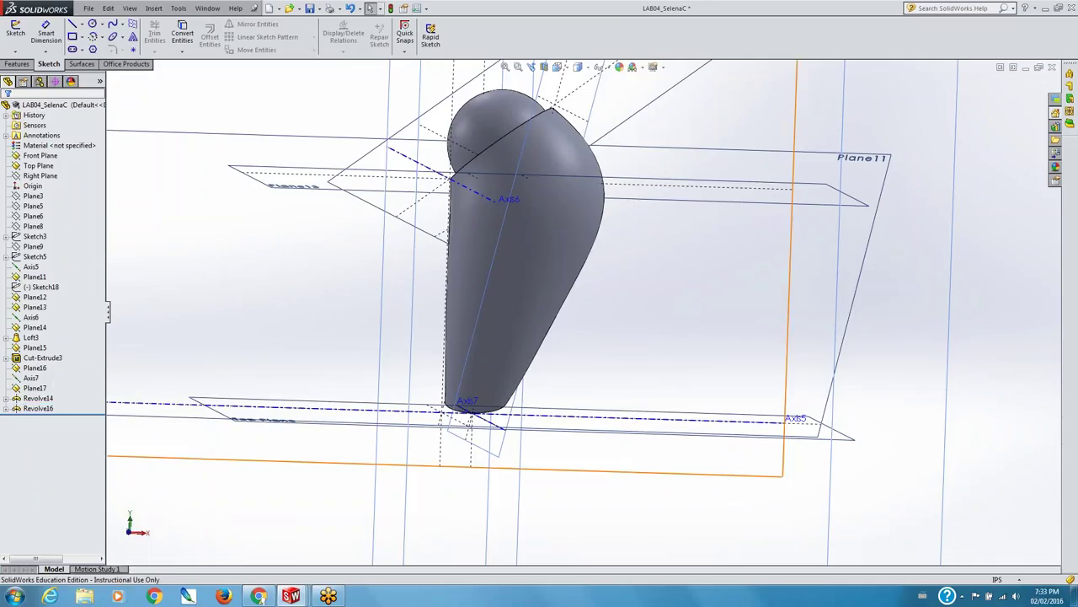
{"action": "left_click", "coordinate": [1052, 69]}
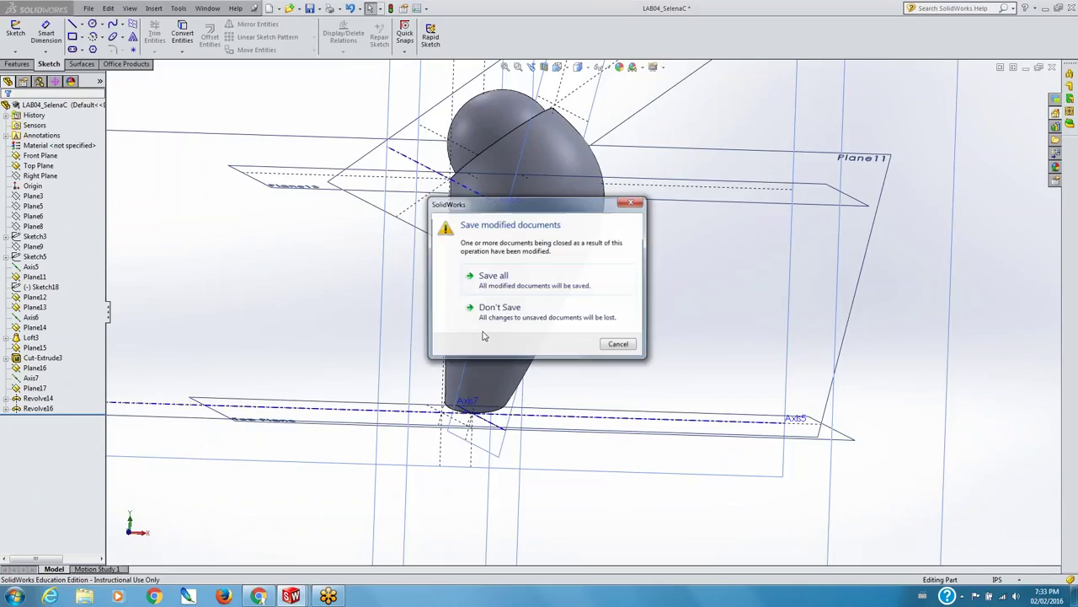
{"action": "left_click", "coordinate": [492, 278]}
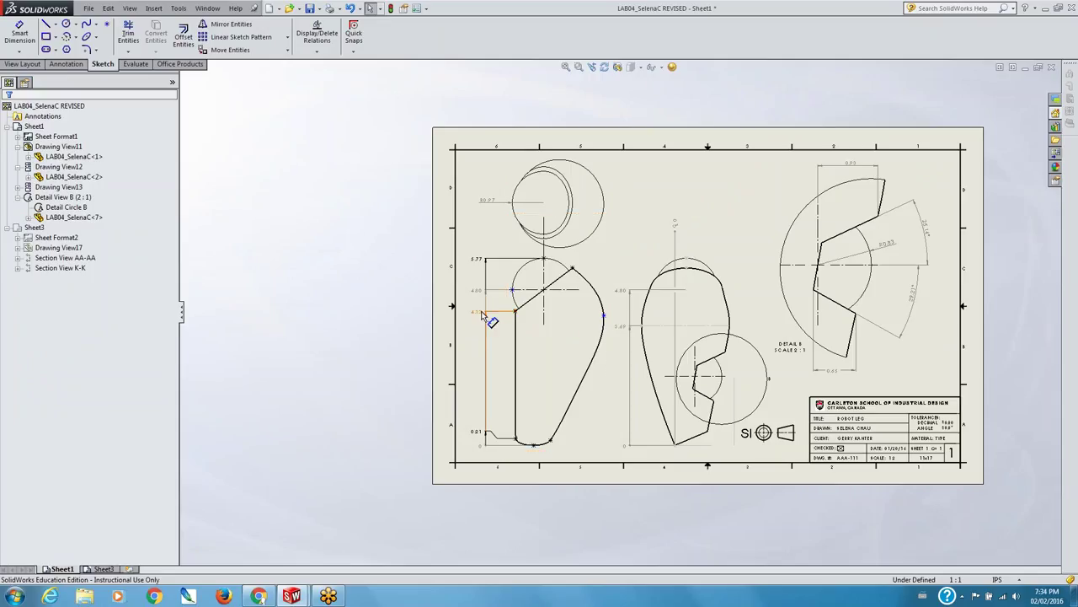
- Delete all the vertical ordinate dimensions of Drawing View11: 5.77, 4.80, 4.13, 0.21 and the zero base
{"action": "scroll", "coordinate": [631, 320], "scroll_direction": "up", "scroll_amount": 1}
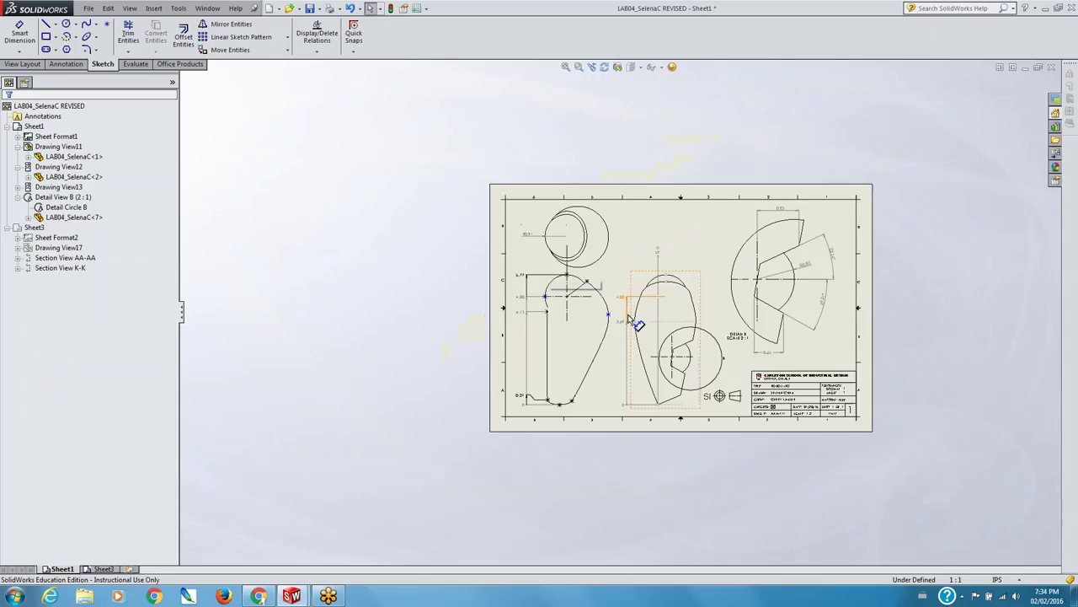
{"action": "scroll", "coordinate": [631, 321], "scroll_direction": "down", "scroll_amount": 3}
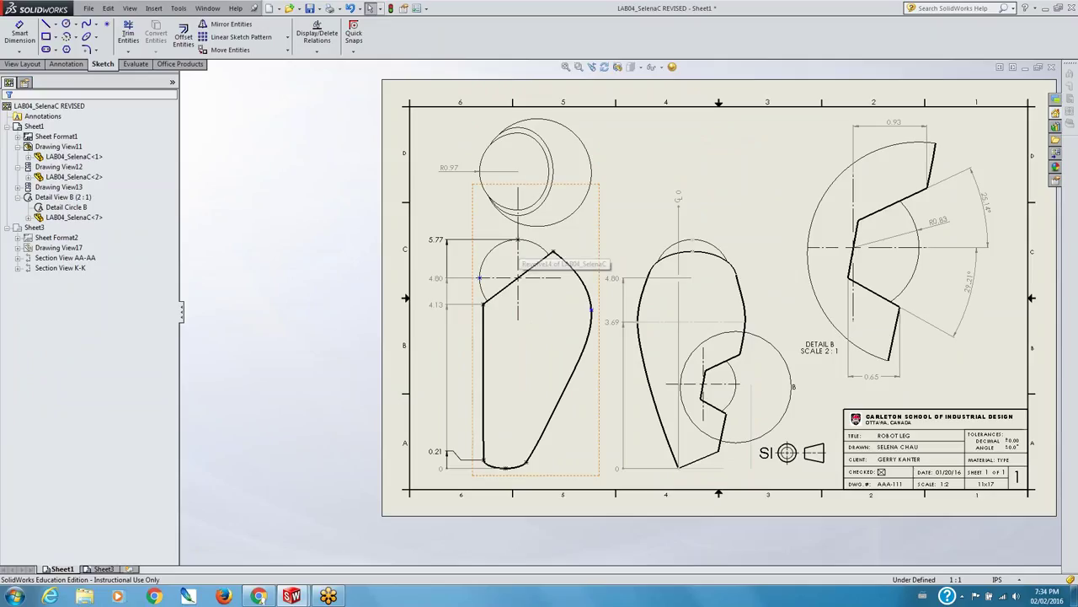
{"action": "left_click", "coordinate": [435, 240]}
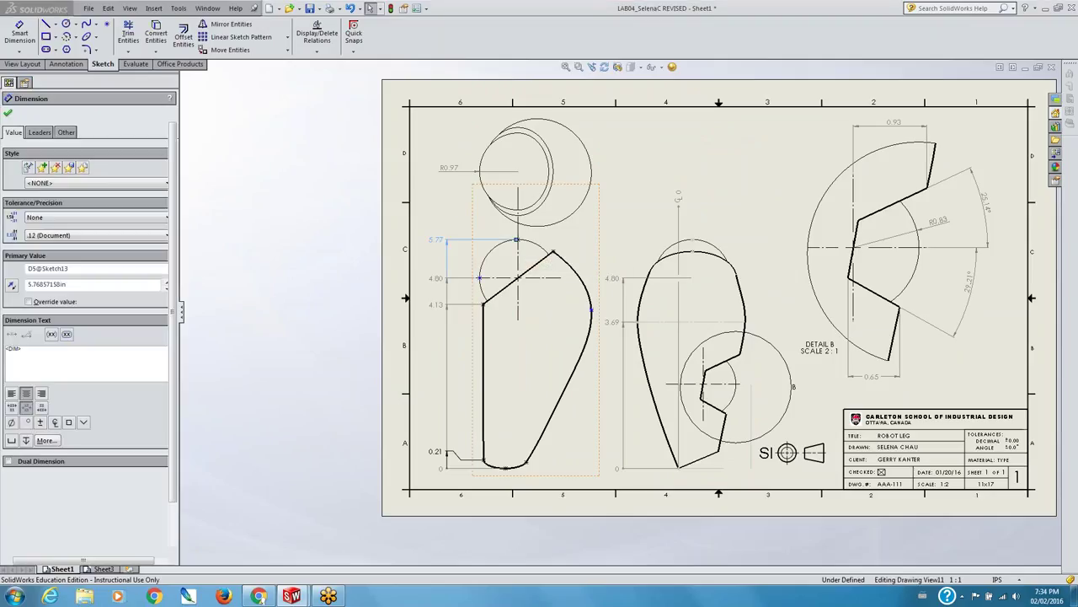
{"action": "key", "text": "Delete"}
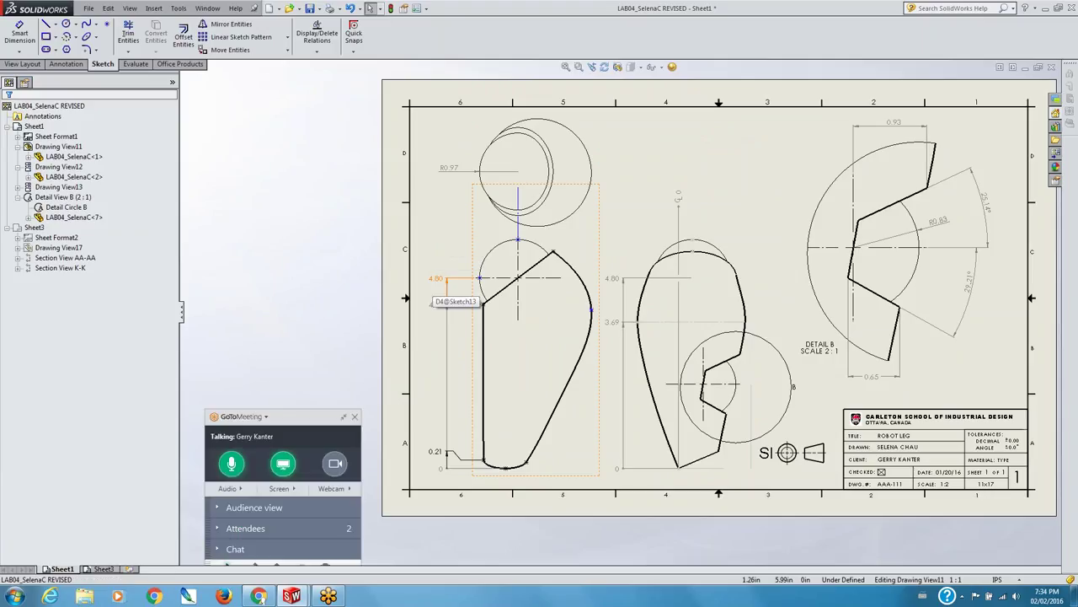
{"action": "left_click", "coordinate": [435, 278]}
{"action": "key", "text": "Delete"}
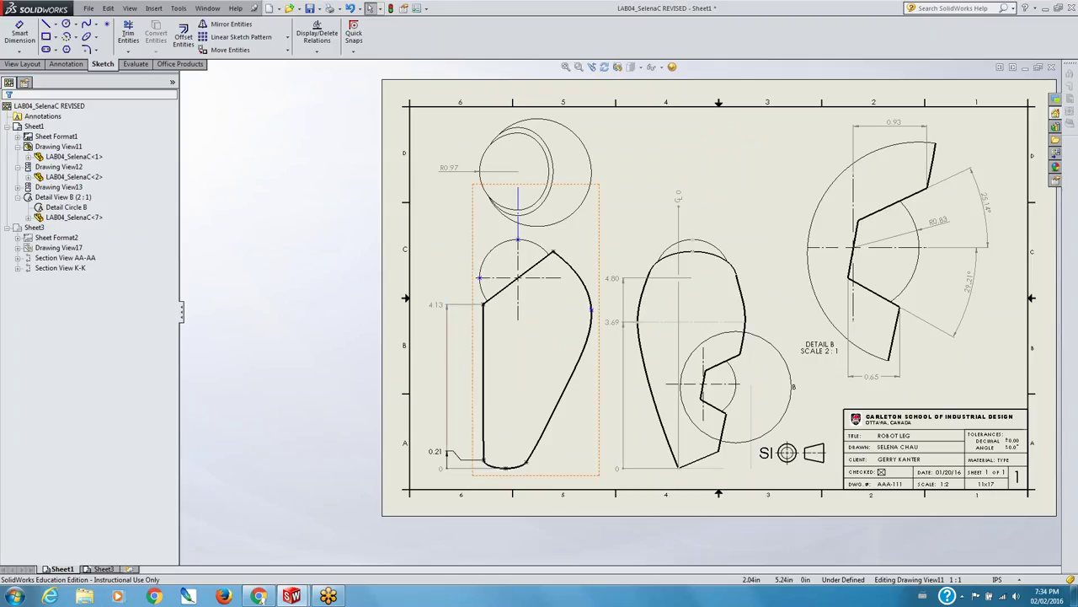
{"action": "left_click", "coordinate": [448, 314]}
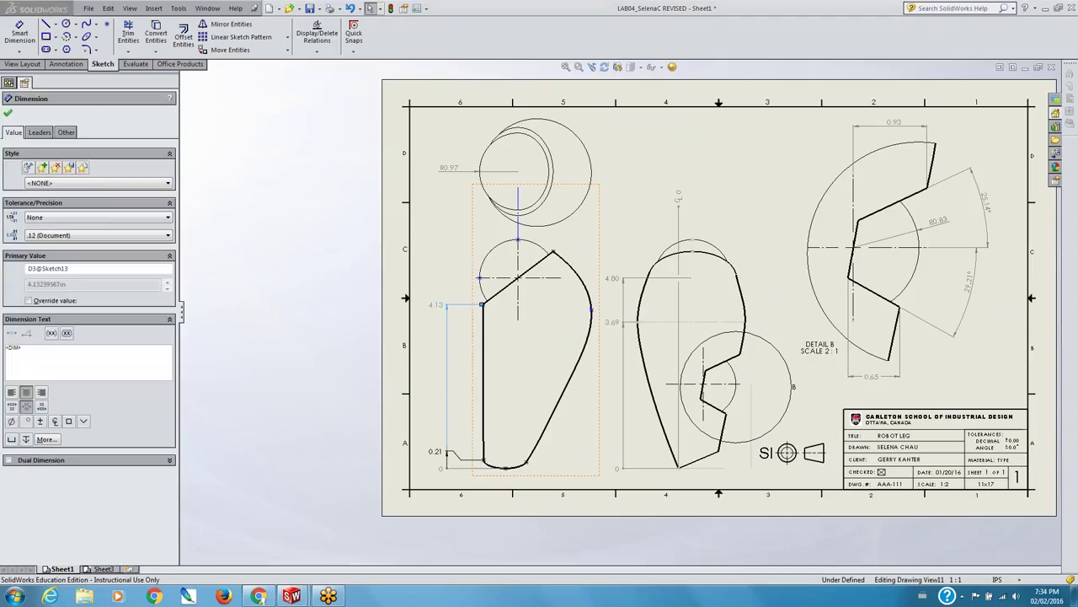
{"action": "key", "text": "Delete"}
{"action": "left_click", "coordinate": [452, 453]}
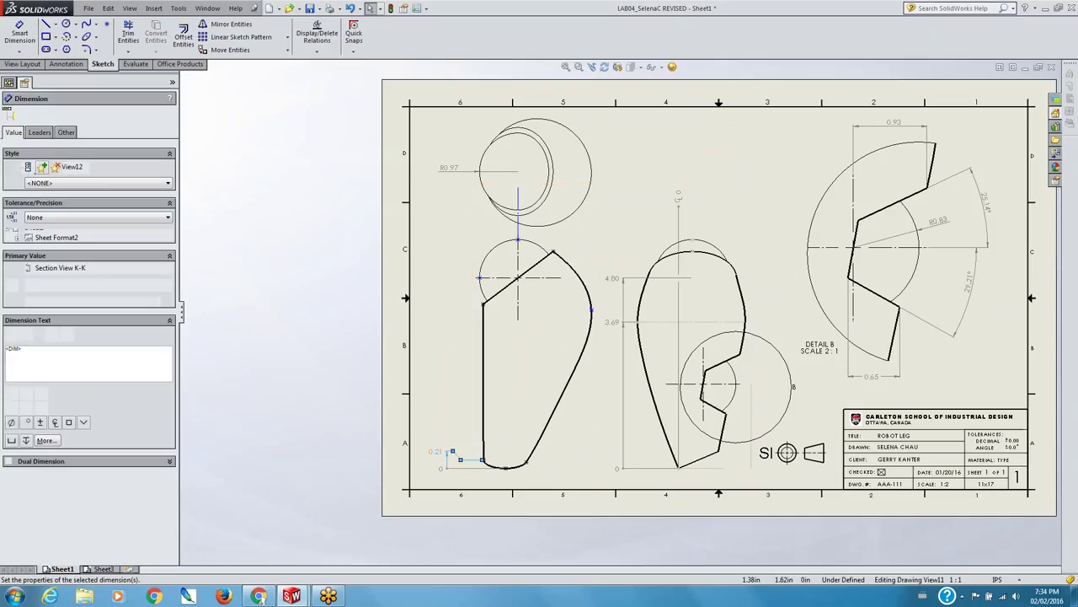
{"action": "key", "text": "Delete"}
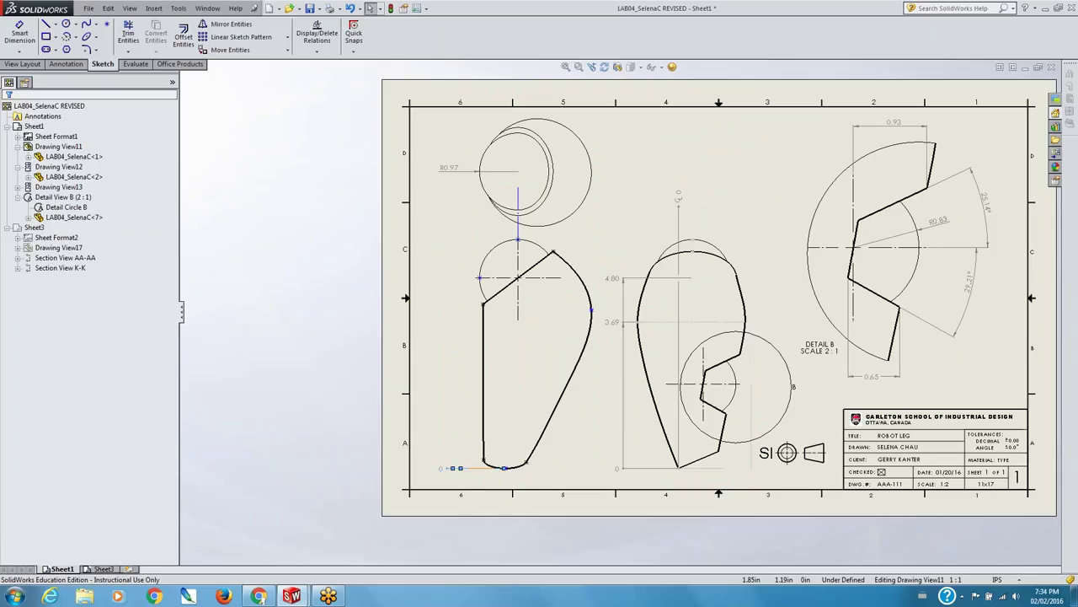
{"action": "left_click", "coordinate": [460, 468]}
{"action": "key", "text": "Delete"}
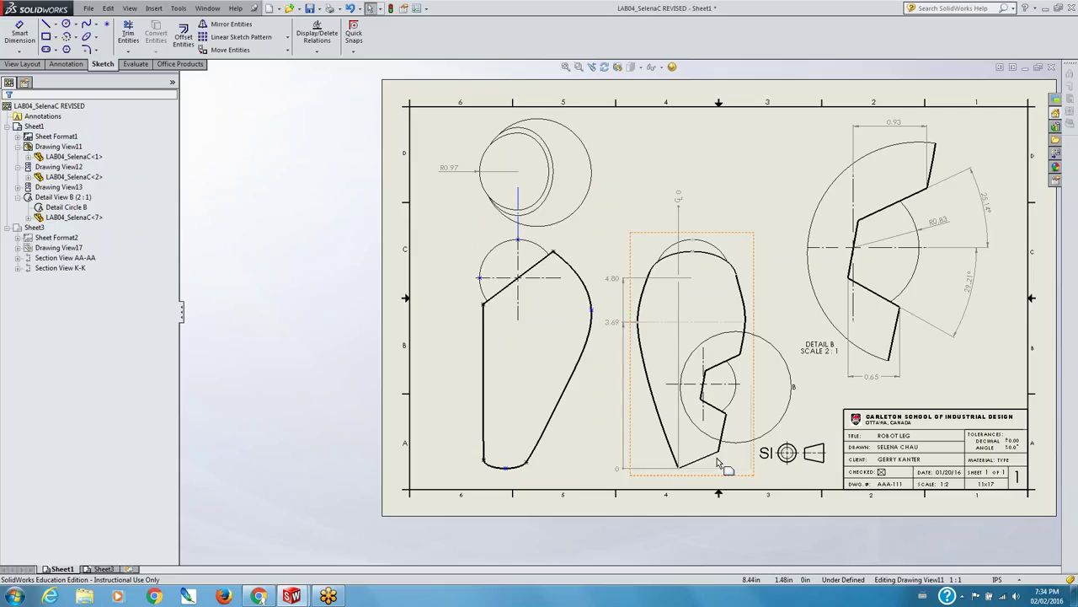
- Set the zero base of a new vertical ordinate dimension at the lowest point of the leg in Drawing View11
{"action": "left_click", "coordinate": [506, 467]}
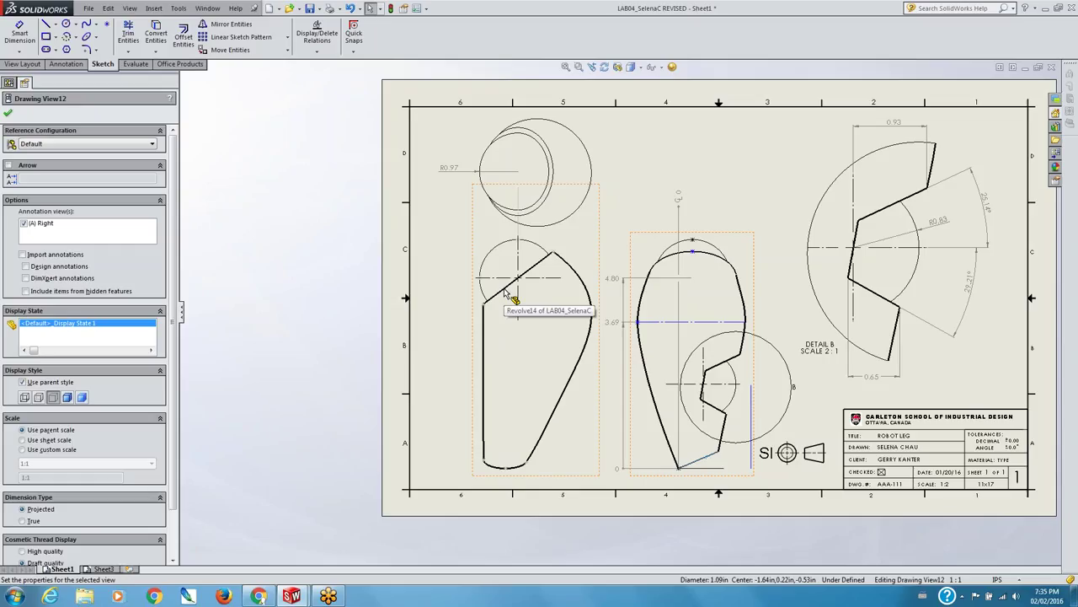
{"action": "left_click", "coordinate": [533, 252]}
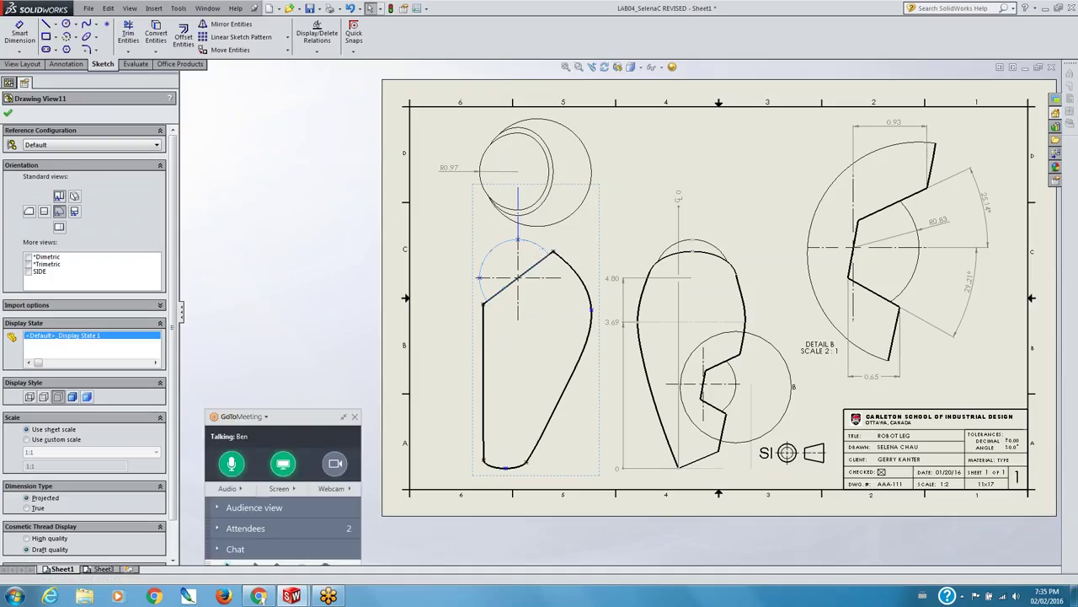
{"action": "key", "text": "Escape"}
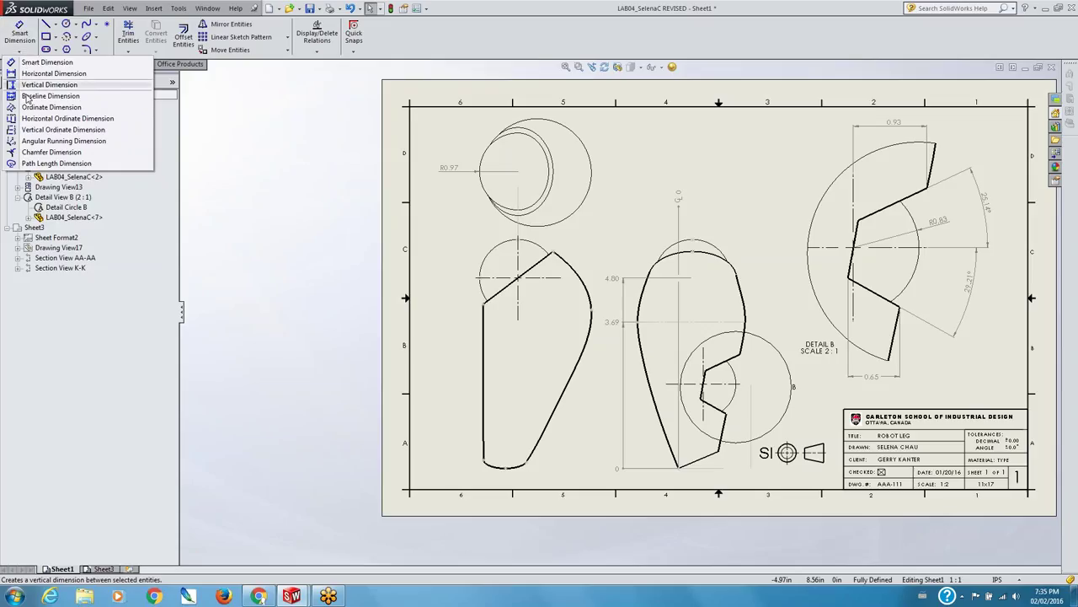
{"action": "left_click", "coordinate": [33, 130]}
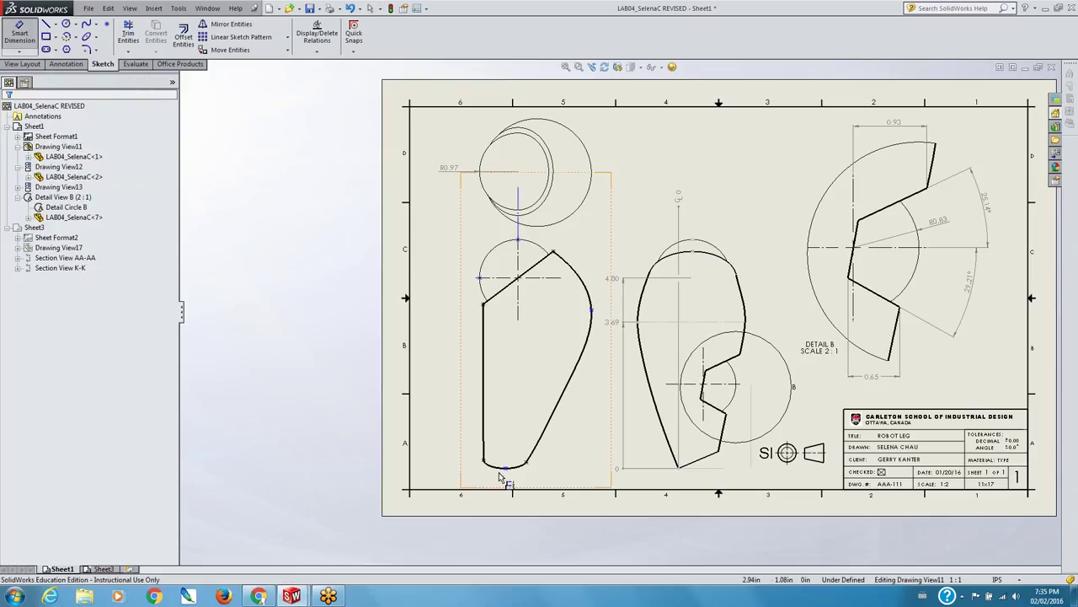
{"action": "left_click", "coordinate": [465, 470]}
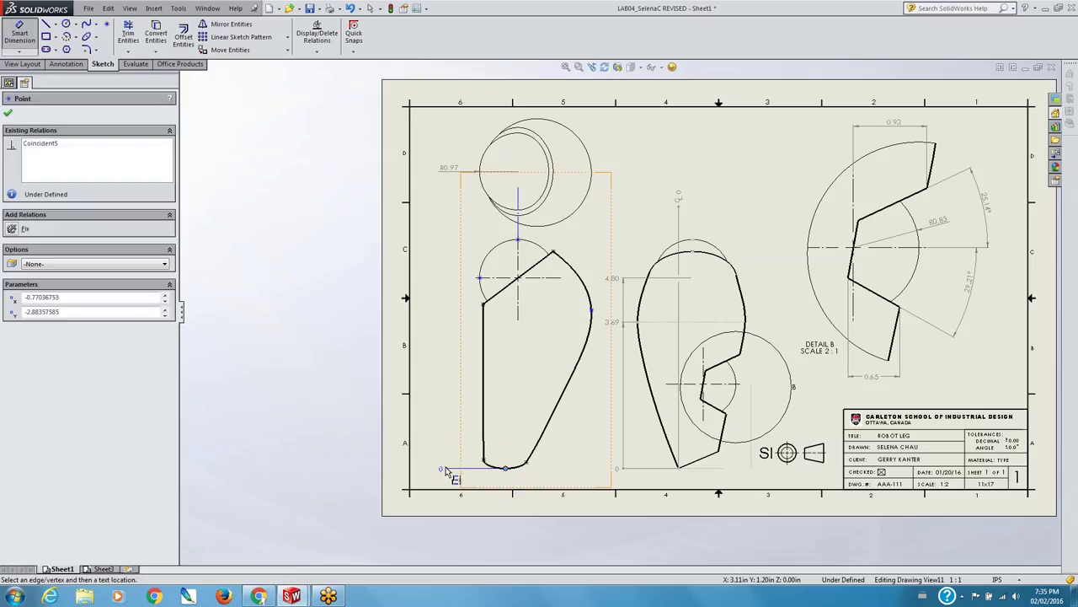
- Add ordinate dimensions from the leg's bottom baseline to its lower and upper left corners and the horizontal centre line, making over-defining ones driven
{"action": "left_click", "coordinate": [477, 452]}
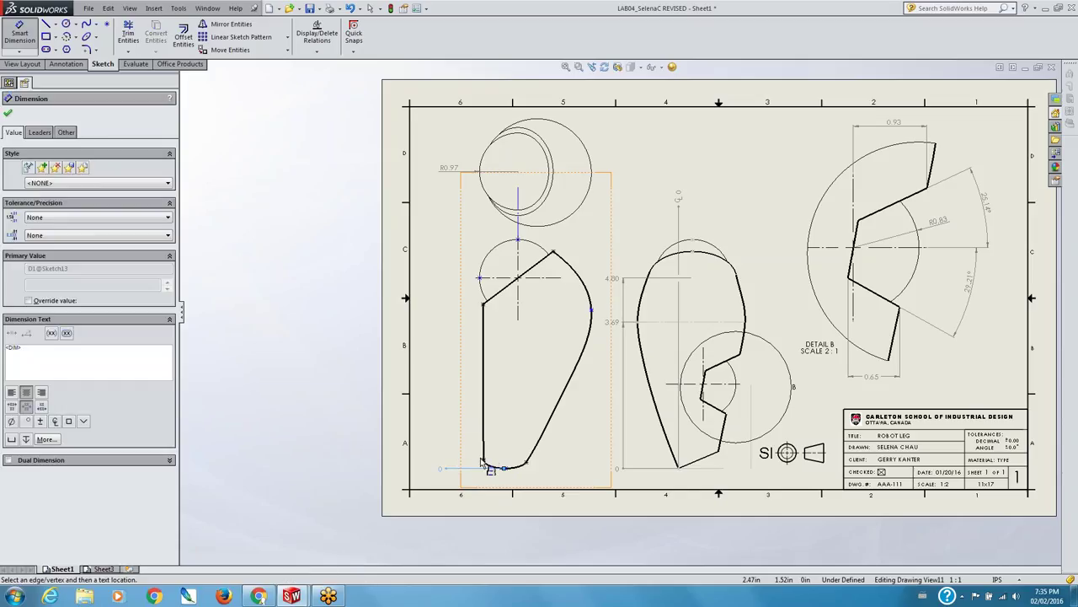
{"action": "left_click", "coordinate": [493, 469]}
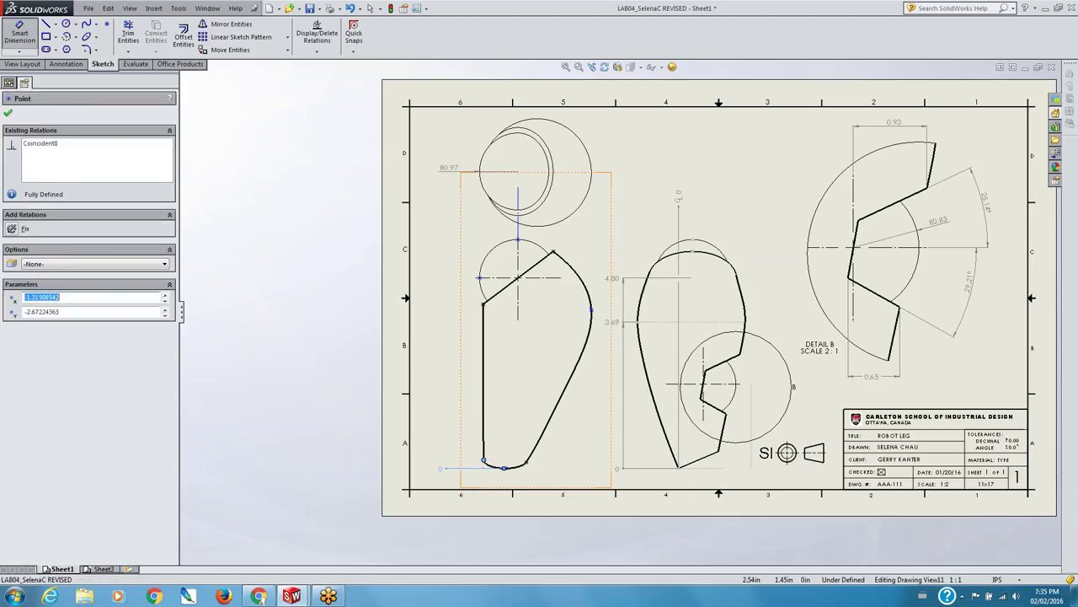
{"action": "left_click", "coordinate": [483, 306]}
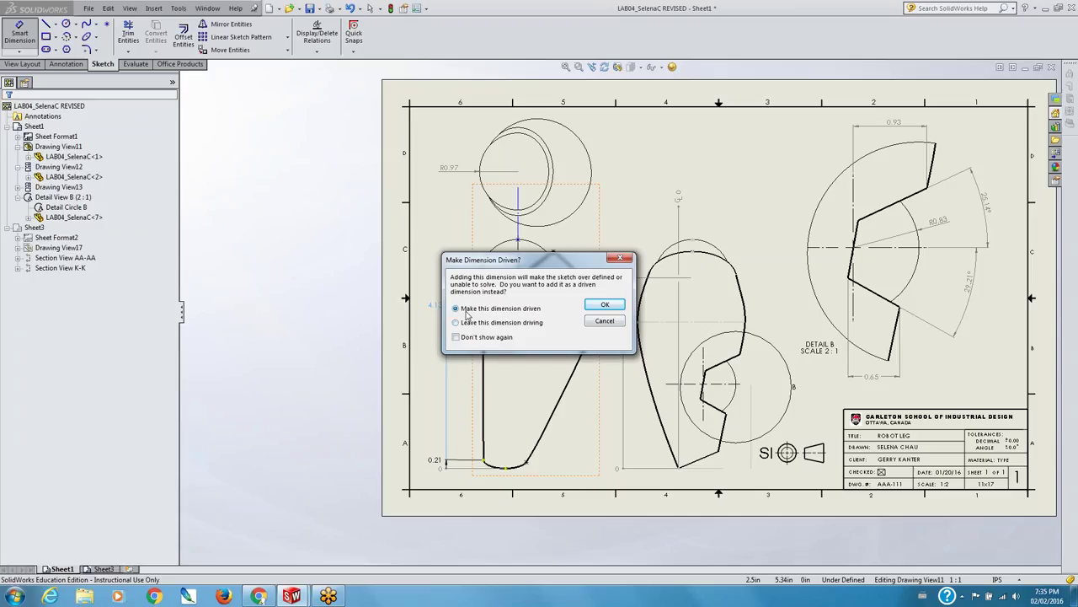
{"action": "left_click", "coordinate": [604, 307]}
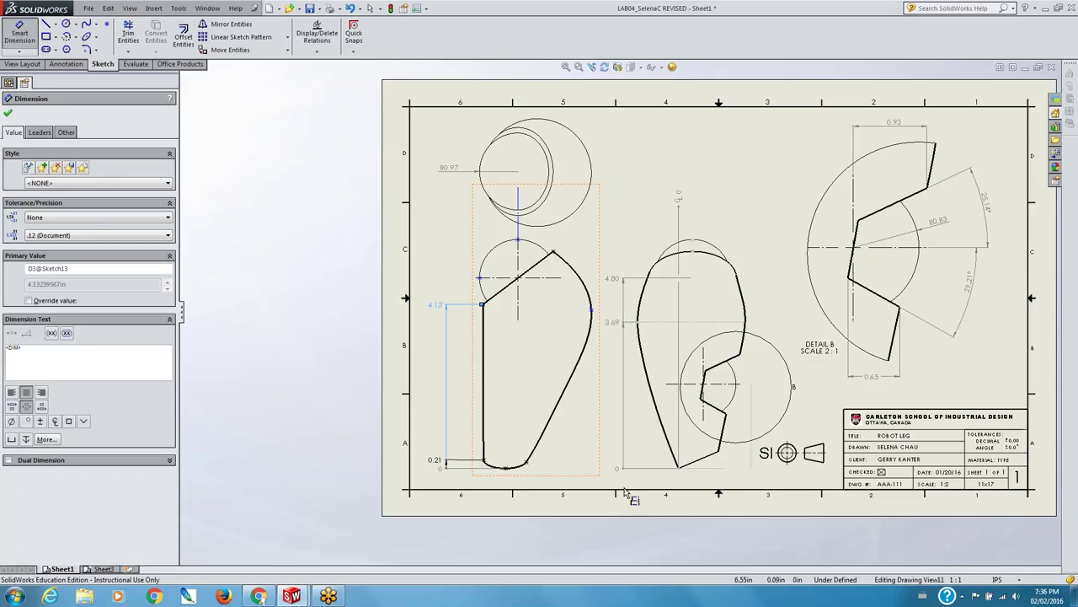
{"action": "left_click", "coordinate": [497, 278]}
{"action": "left_click", "coordinate": [434, 278]}
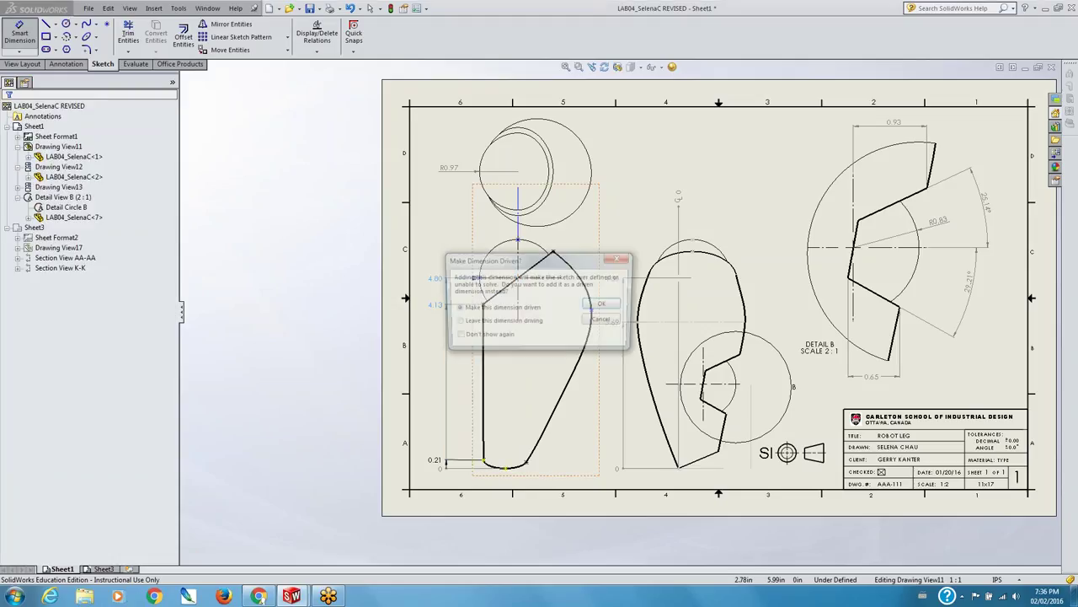
{"action": "left_click", "coordinate": [608, 308]}
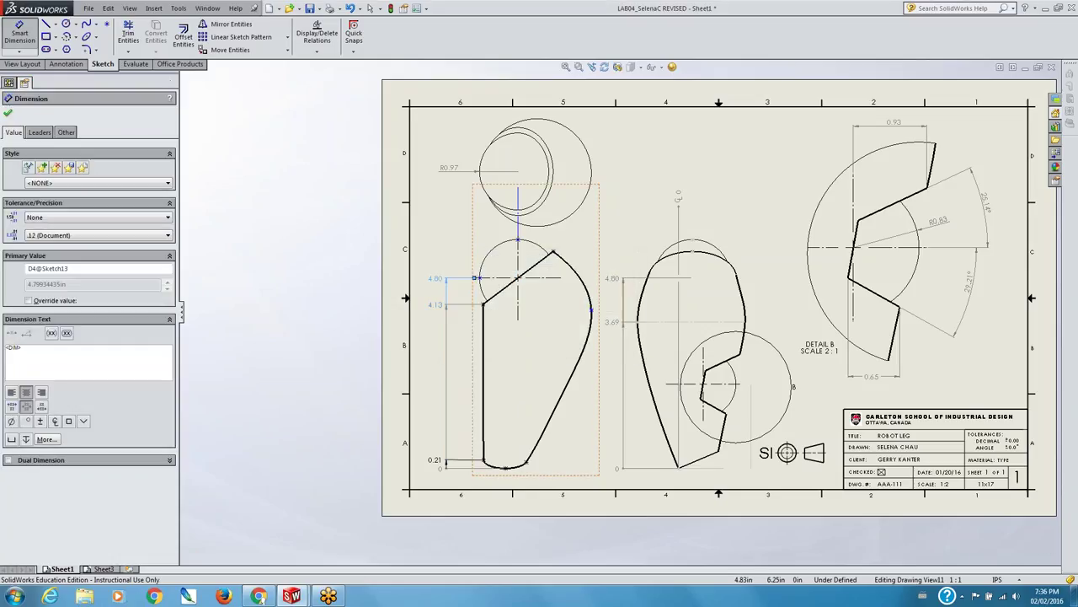
- Add a driven ordinate dimension to the top corner of the leftmost leg view and override its value to 5.5
{"action": "left_click", "coordinate": [553, 252]}
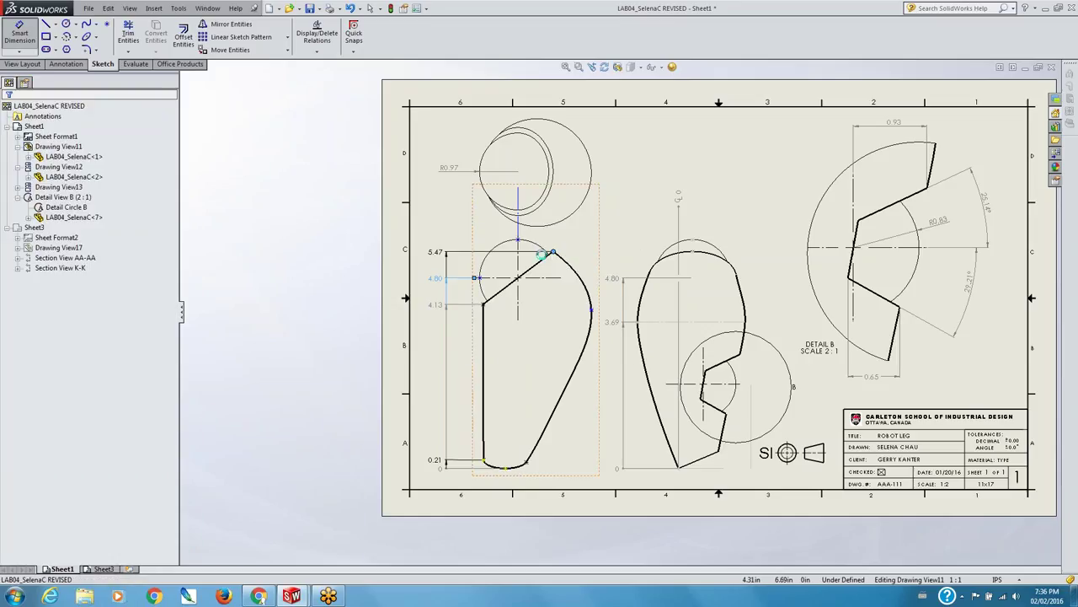
{"action": "left_click", "coordinate": [608, 309]}
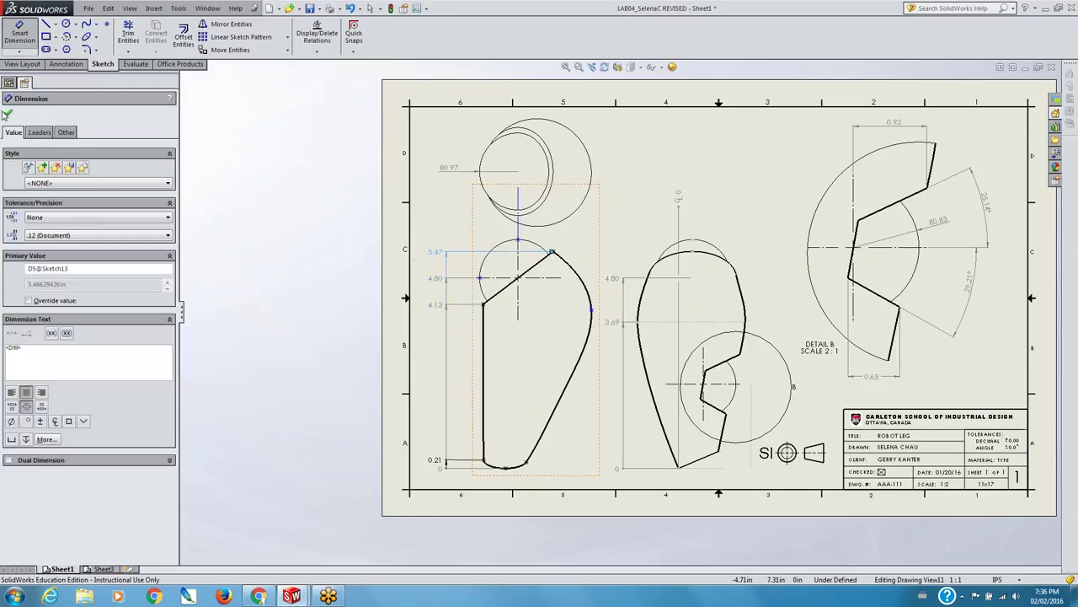
{"action": "left_click", "coordinate": [8, 115]}
{"action": "left_click", "coordinate": [435, 252]}
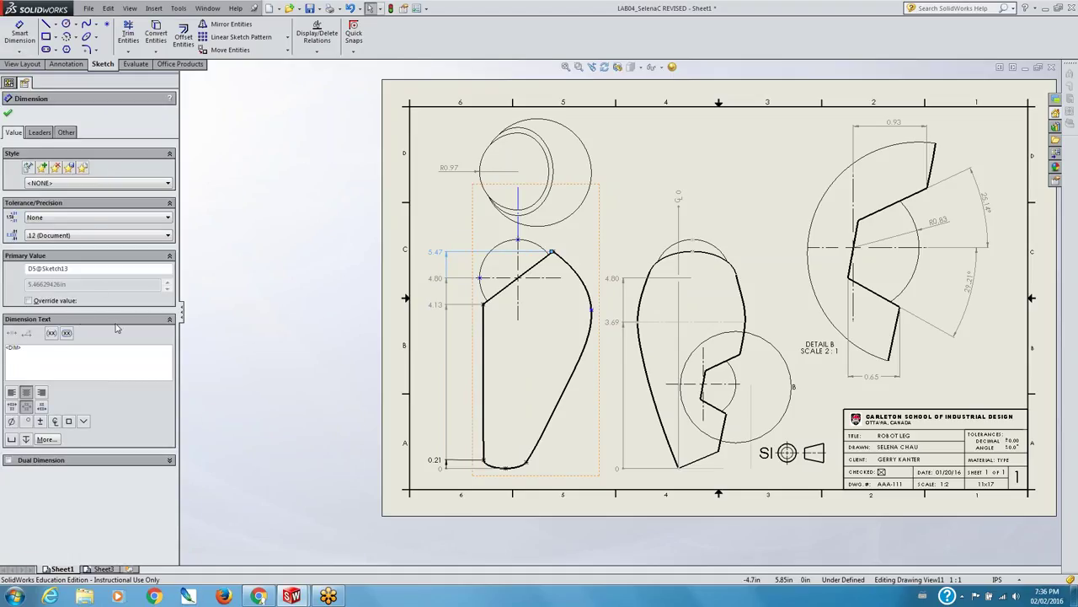
{"action": "left_click", "coordinate": [29, 301]}
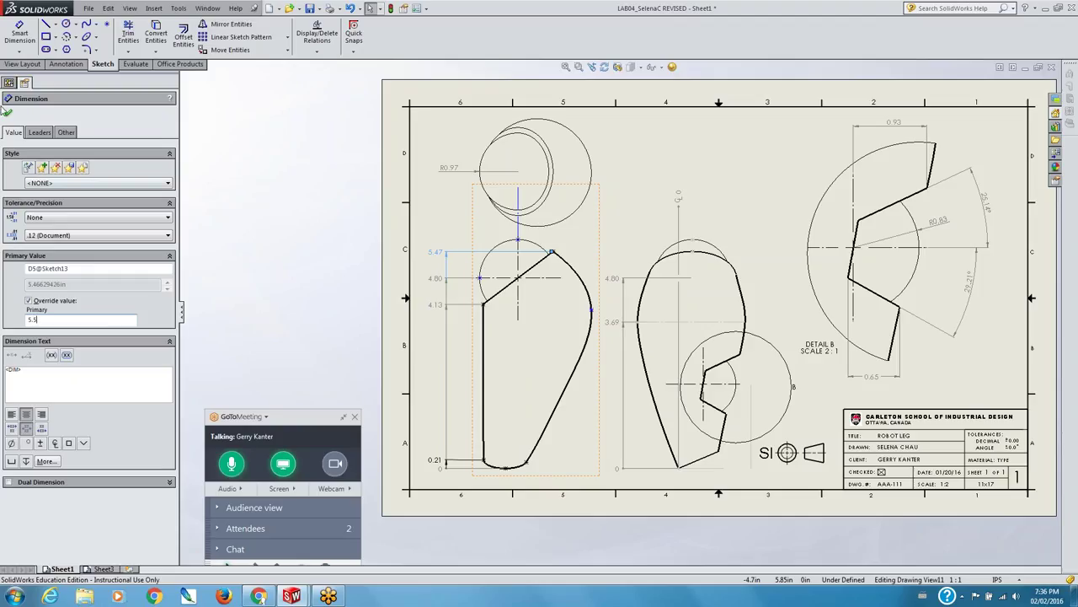
{"action": "left_click", "coordinate": [8, 112]}
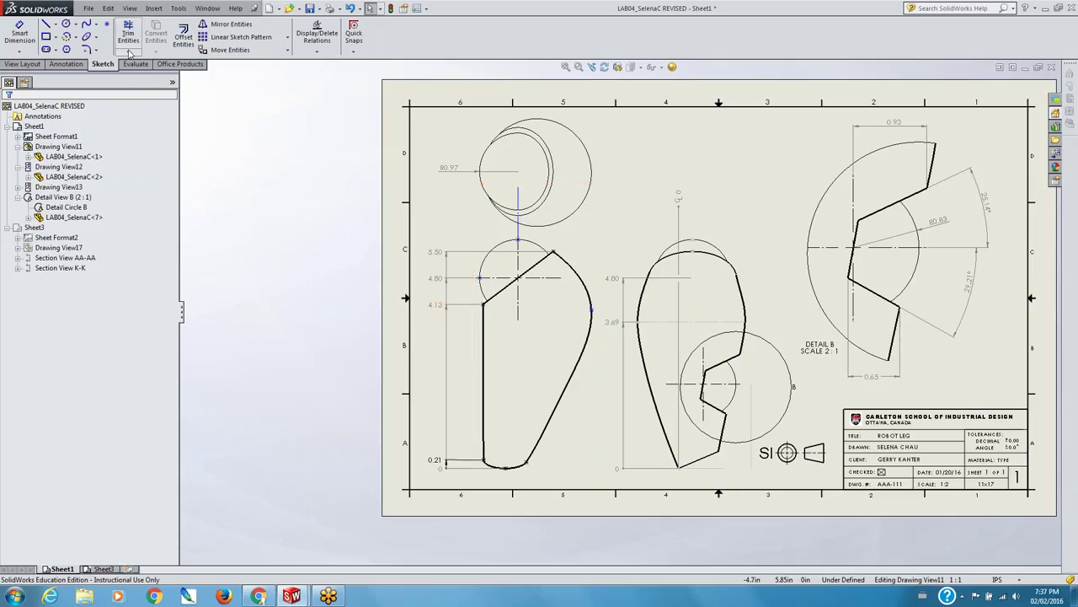
- Add an angular dimension between the horizontal centre line and the slanted top edge, placing it outside the leg's left side
{"action": "left_click", "coordinate": [22, 35]}
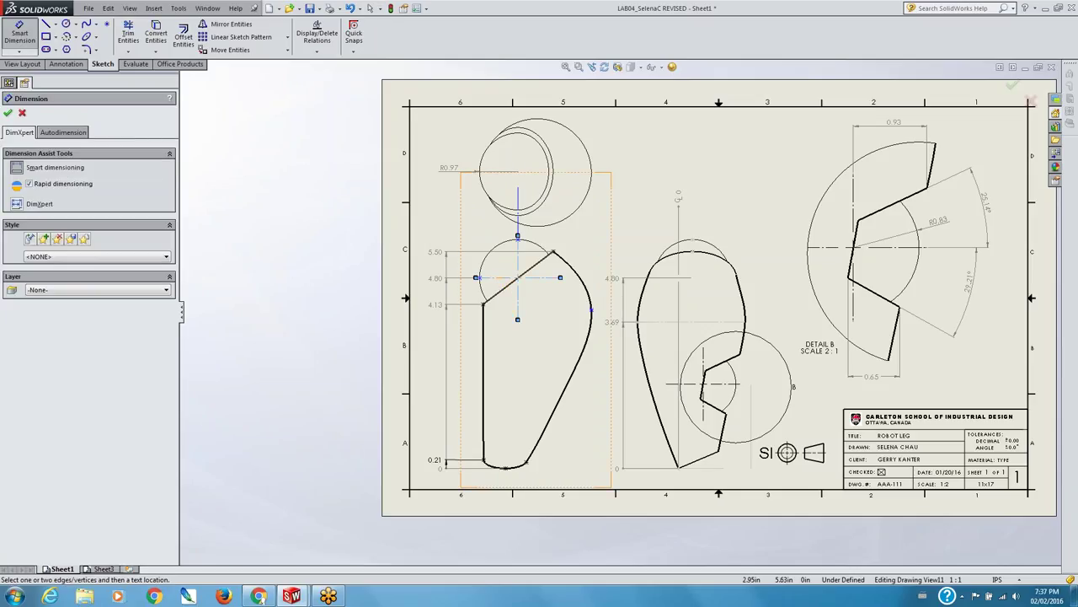
{"action": "left_click", "coordinate": [497, 287]}
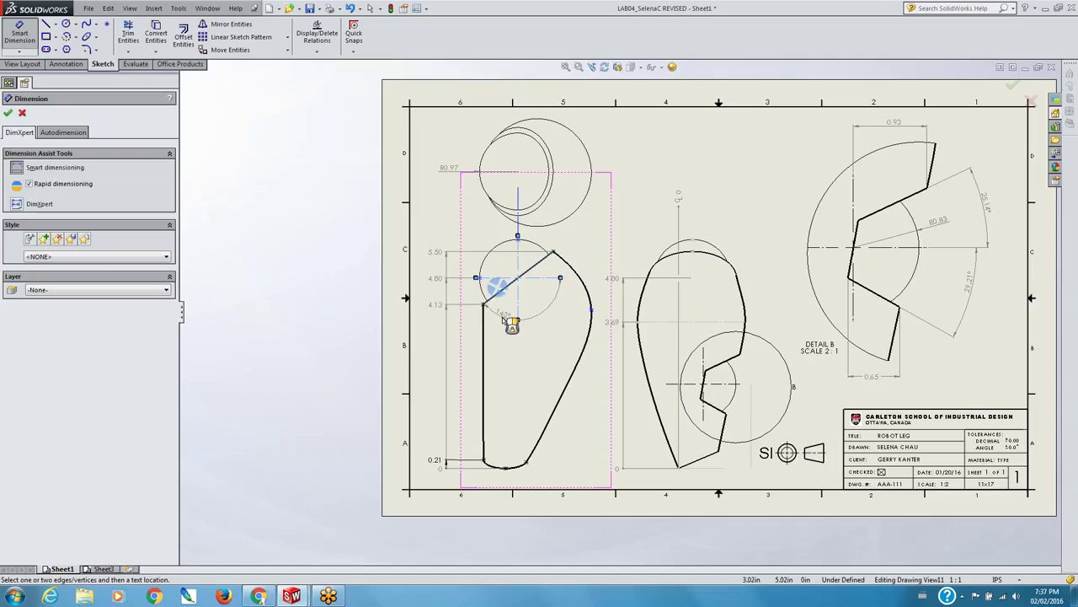
{"action": "left_click", "coordinate": [494, 286]}
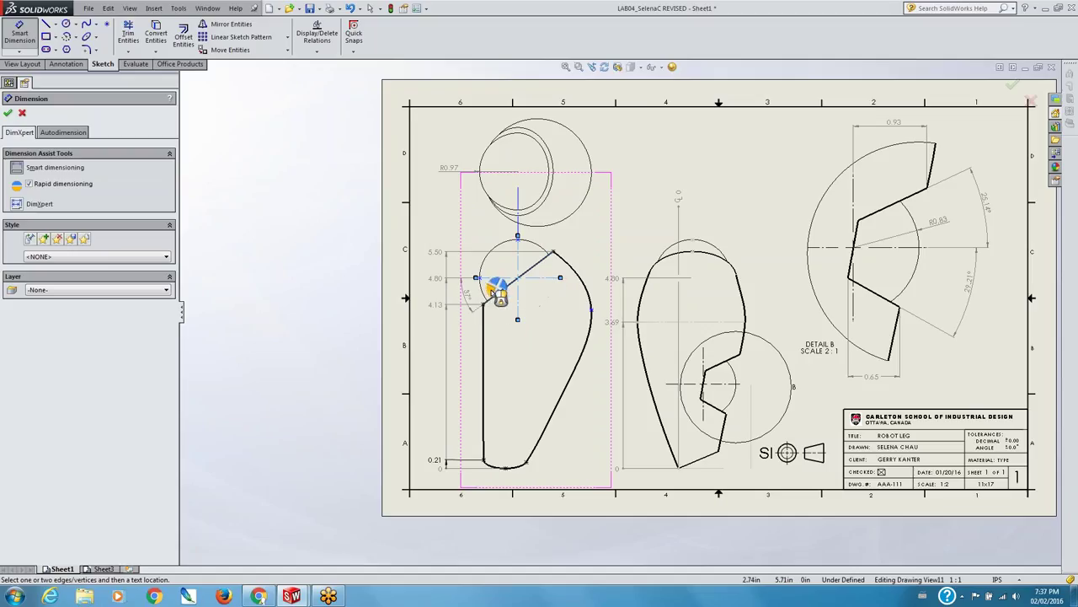
{"action": "left_click", "coordinate": [477, 297]}
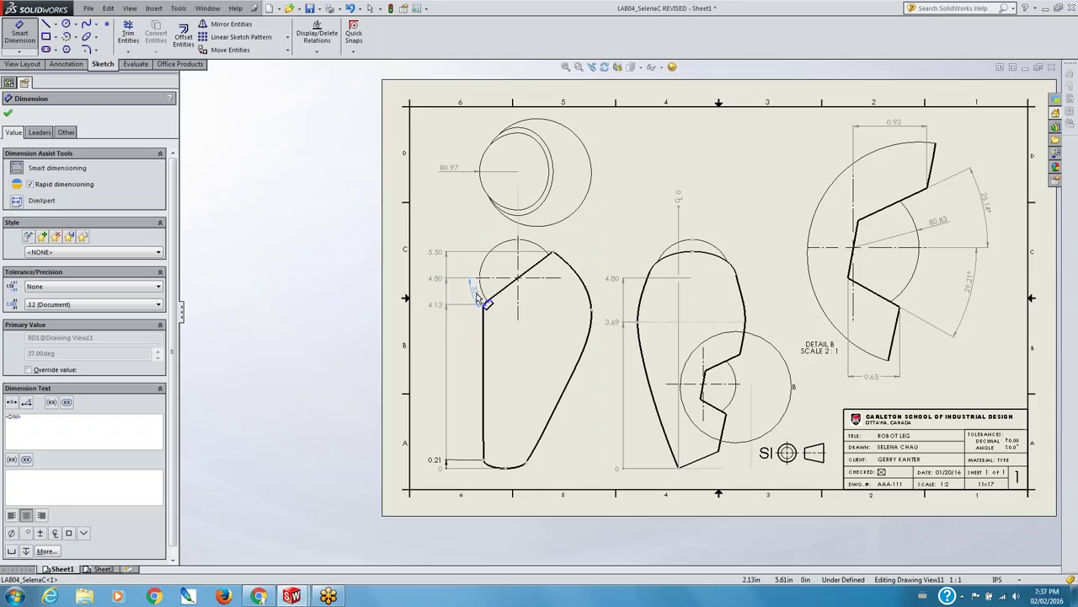
{"action": "left_click_drag", "start_coordinate": [477, 295], "coordinate": [472, 264]}
{"action": "left_click", "coordinate": [469, 265]}
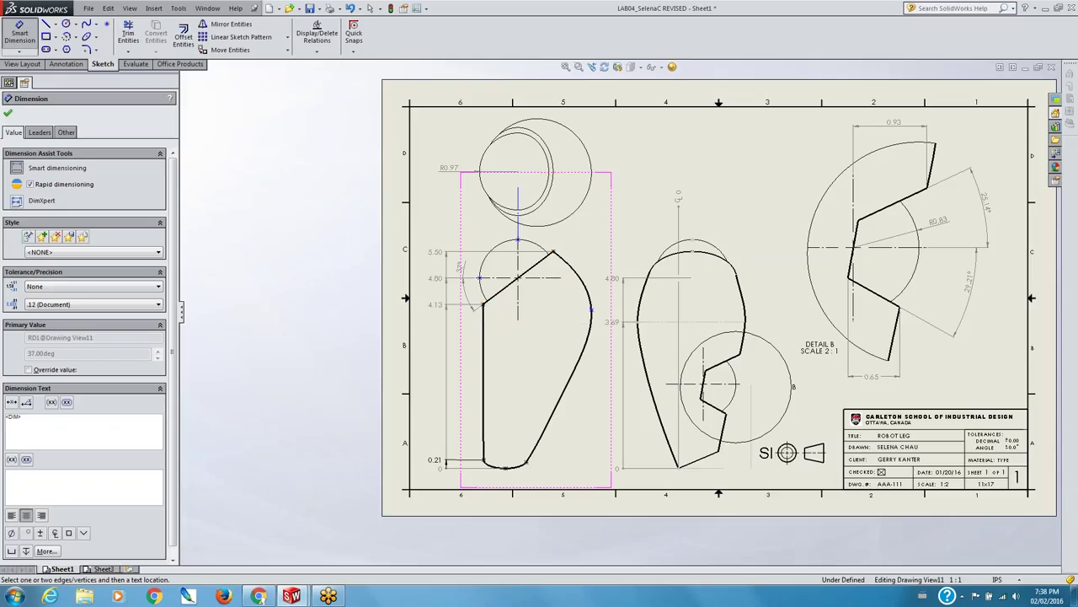
- Delete the 5.50 ordinate dimension from the top corner of the leftmost leg view
{"action": "left_click", "coordinate": [434, 256]}
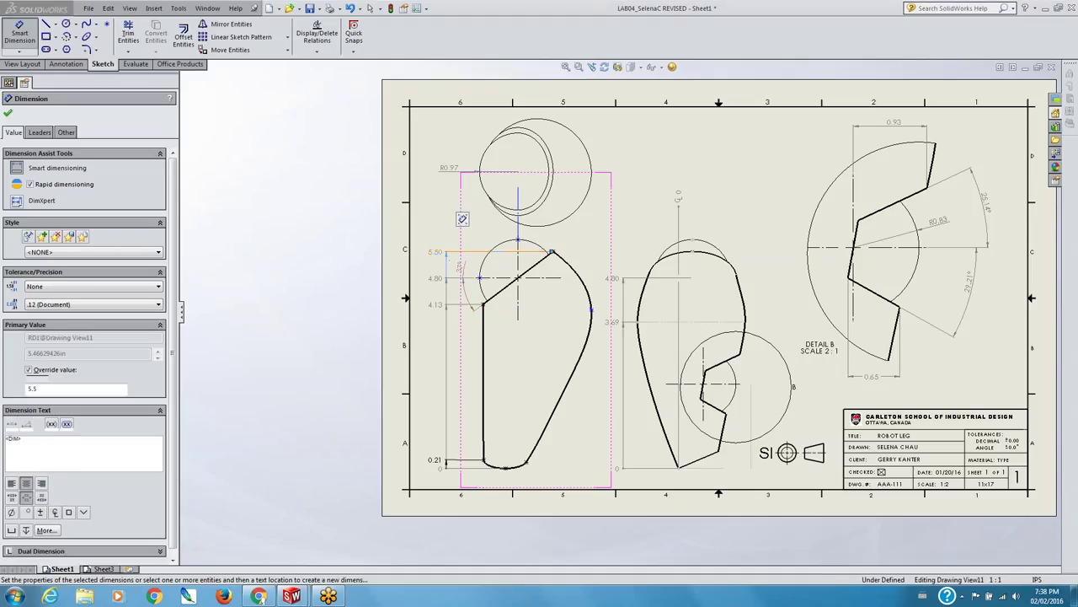
{"action": "key", "text": "Escape"}
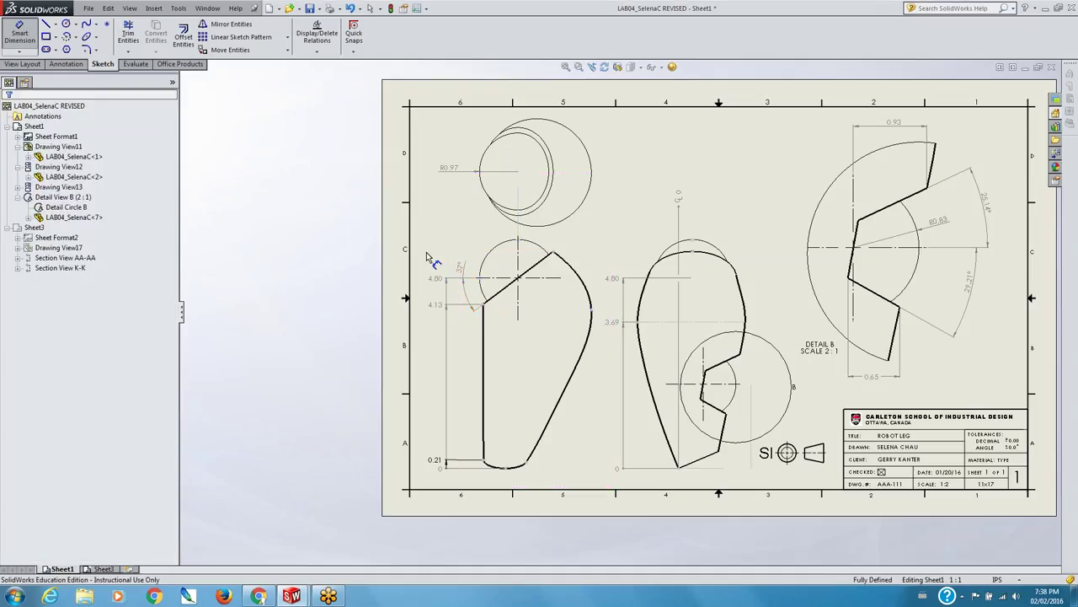
{"action": "left_click", "coordinate": [19, 36]}
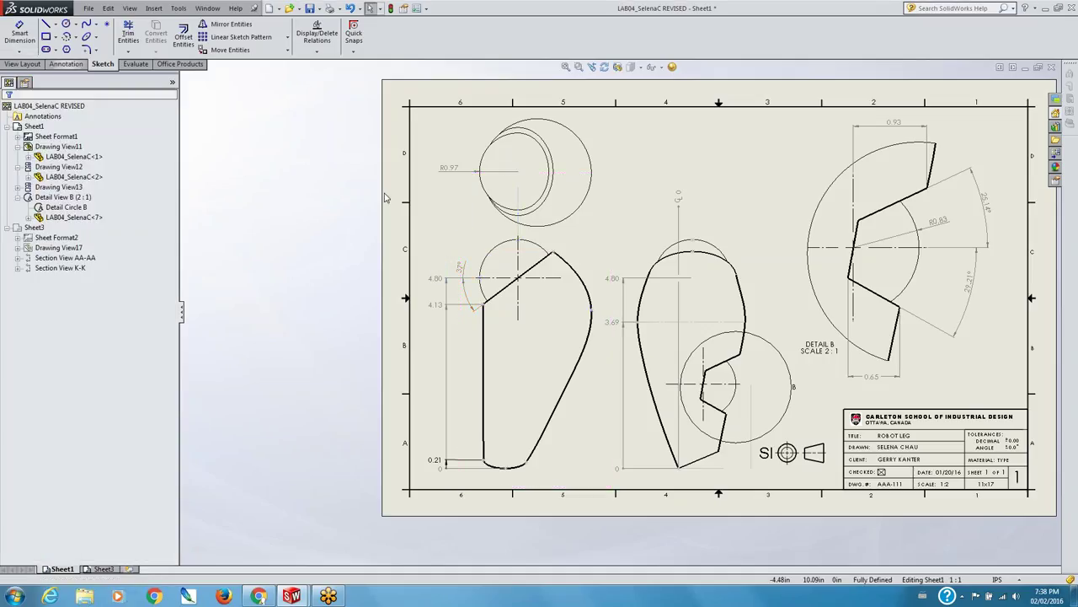
{"action": "left_click", "coordinate": [465, 250]}
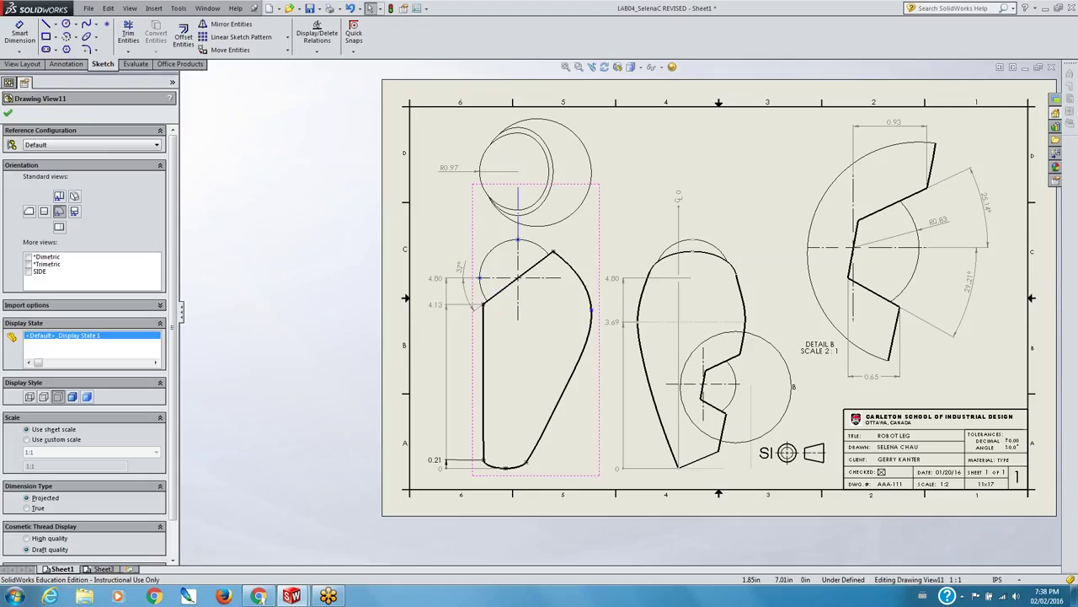
{"action": "left_click", "coordinate": [6, 114]}
- Dimension the slanted top edge of the leg as a diameter, placing the text above and parallel to it
{"action": "left_click", "coordinate": [19, 34]}
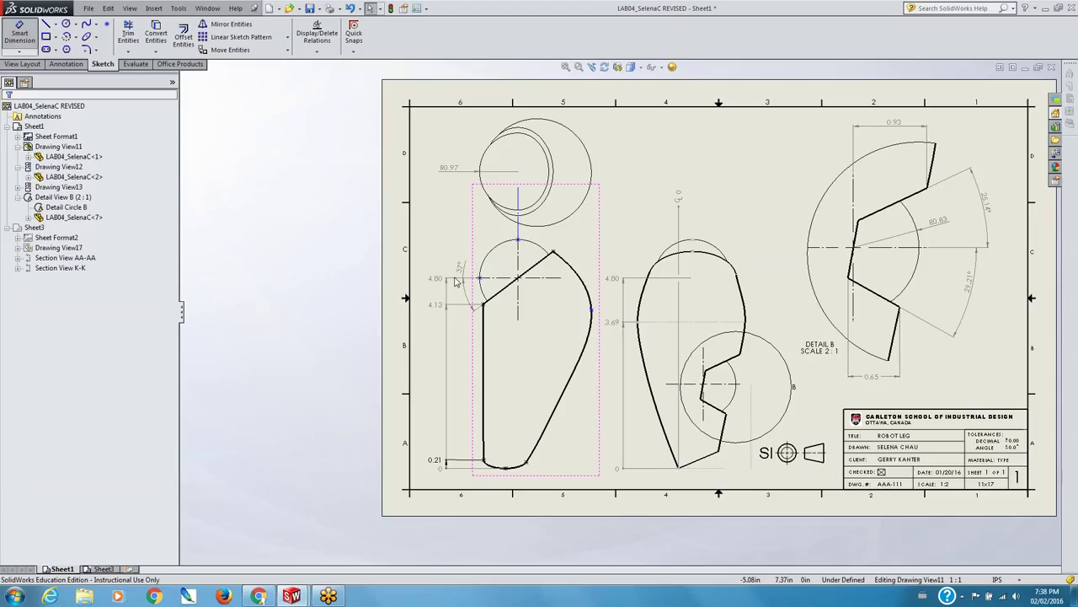
{"action": "left_click", "coordinate": [511, 258]}
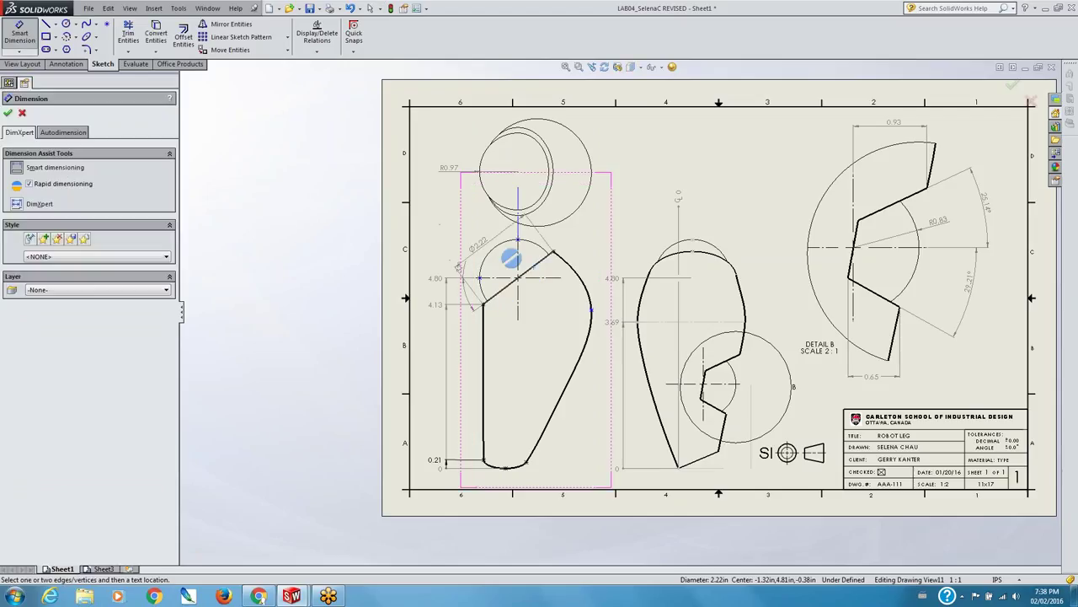
{"action": "left_click", "coordinate": [487, 248]}
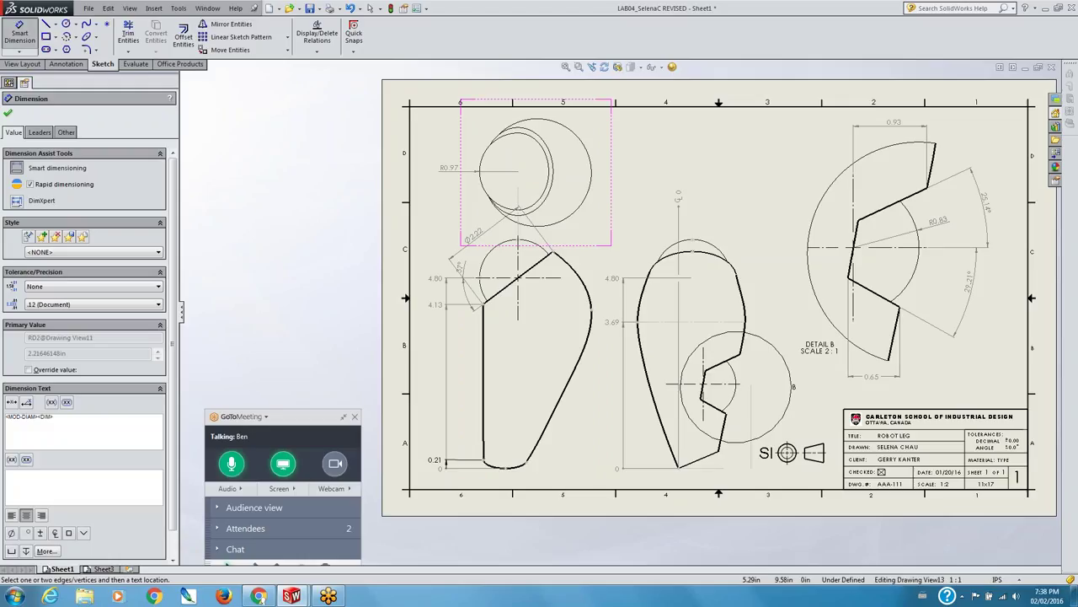
{"action": "key", "text": "Escape"}
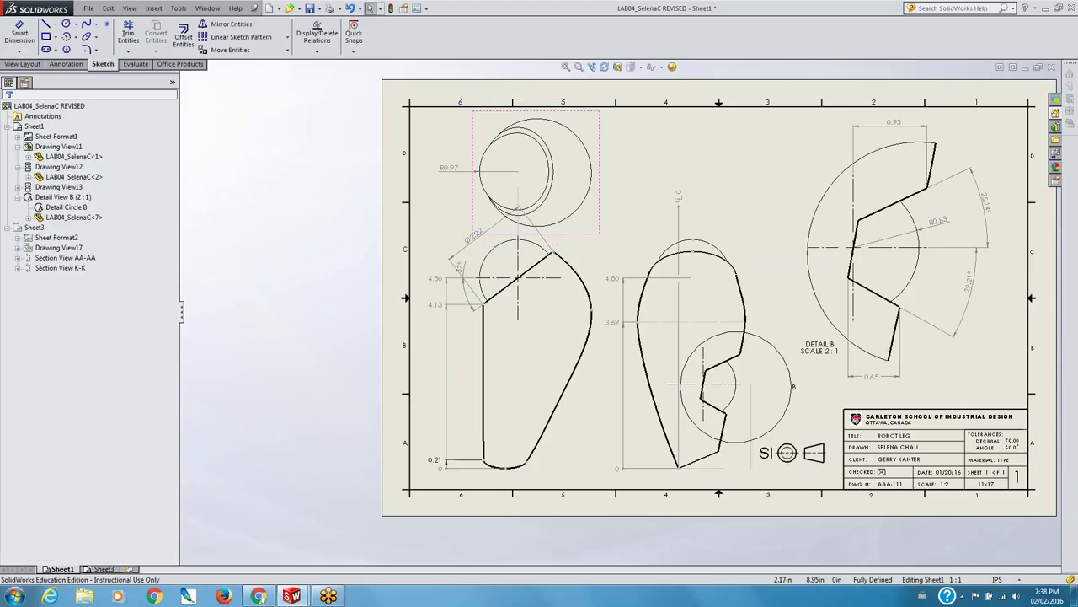
- Break the projected top view's alignment with the leg view below and move it sideways between the two leg views
{"action": "left_click", "coordinate": [539, 182]}
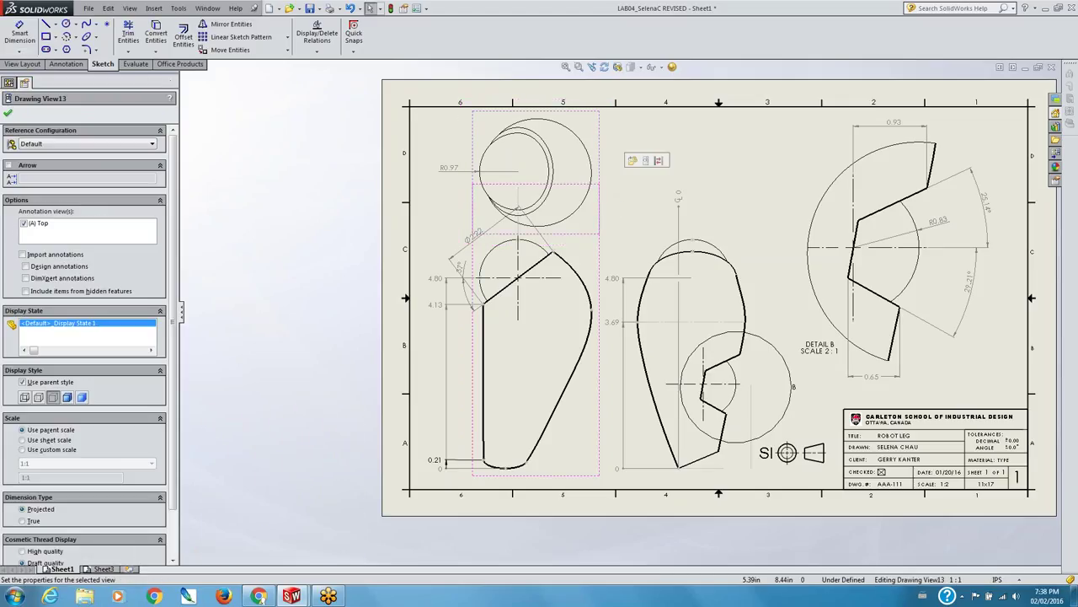
{"action": "right_click", "coordinate": [600, 175]}
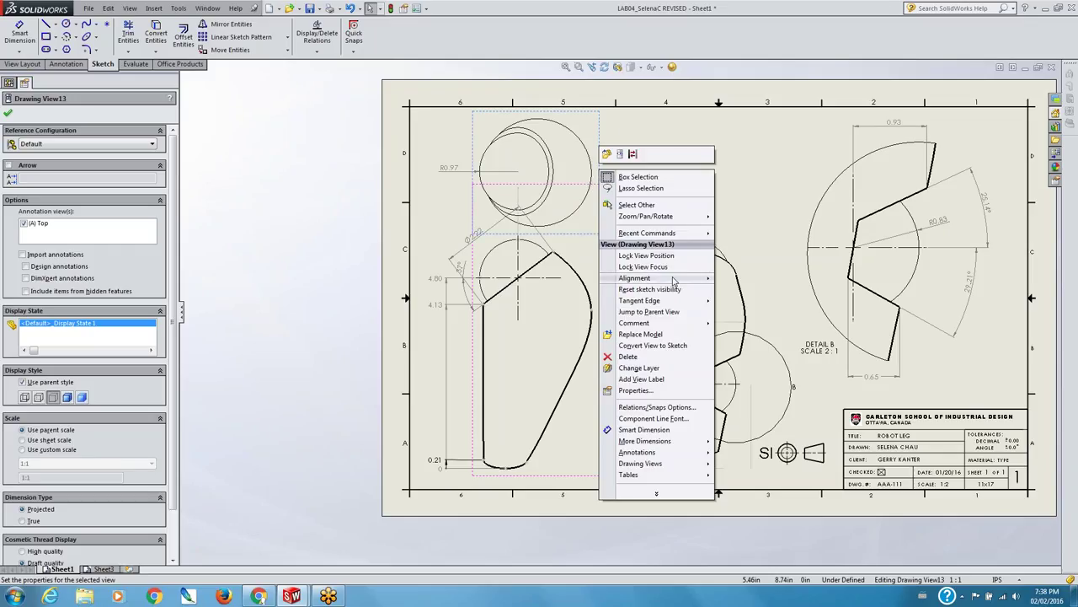
{"action": "mouse_move", "coordinate": [674, 280]}
{"action": "left_click", "coordinate": [746, 279]}
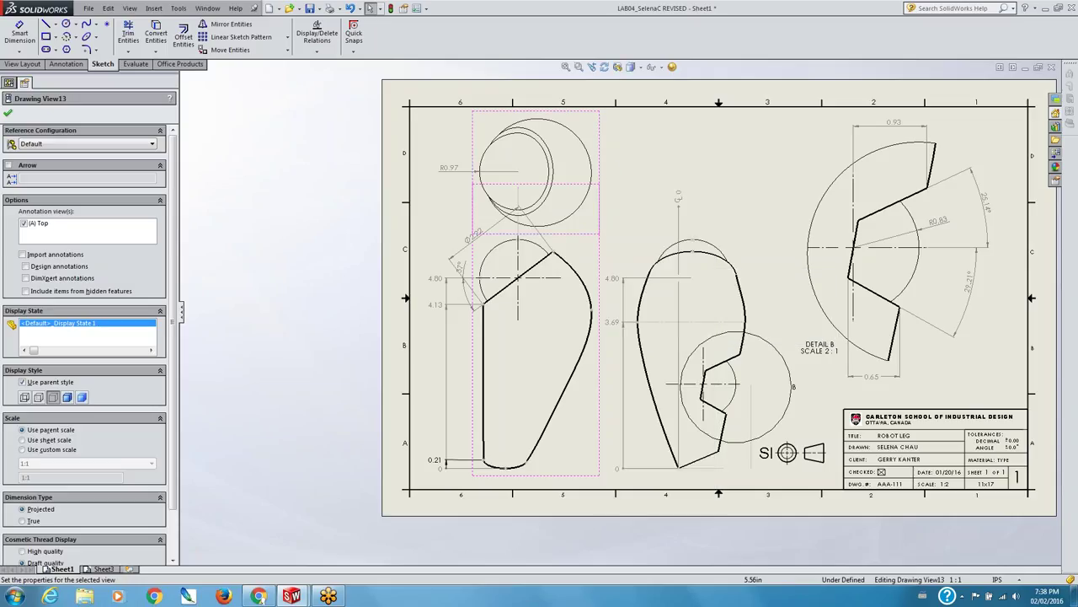
{"action": "mouse_move", "coordinate": [638, 163]}
{"action": "left_mouse_down"}
{"action": "mouse_move", "coordinate": [806, 169]}
{"action": "mouse_move", "coordinate": [649, 156]}
{"action": "mouse_move", "coordinate": [682, 161]}
{"action": "mouse_move", "coordinate": [678, 171]}
{"action": "left_mouse_up"}
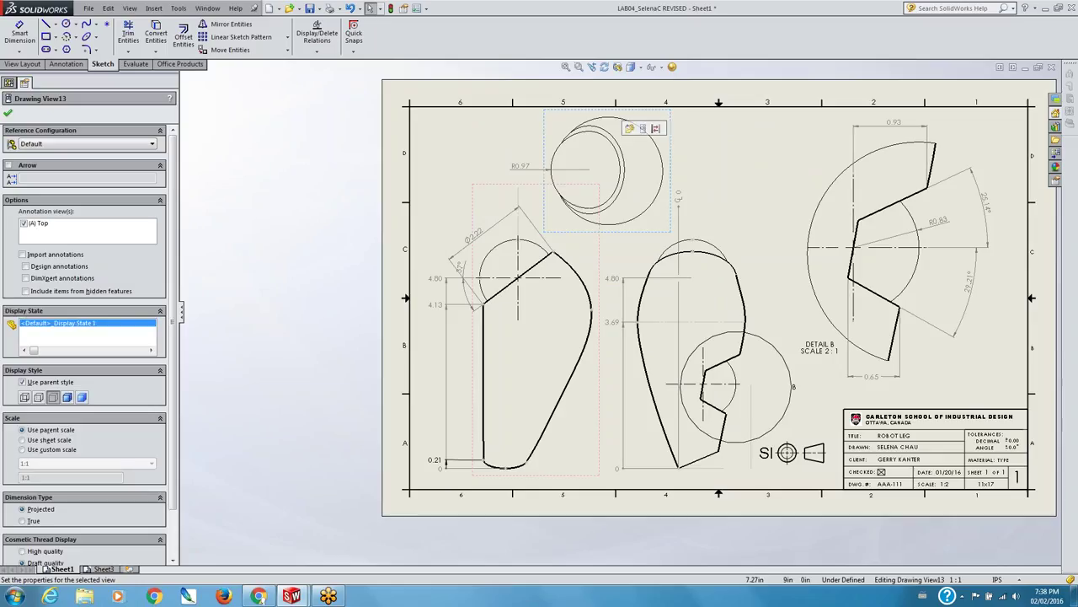
- Delete the projected top view and move the leftmost leg view up into the freed sheet space
{"action": "key", "text": "Delete"}
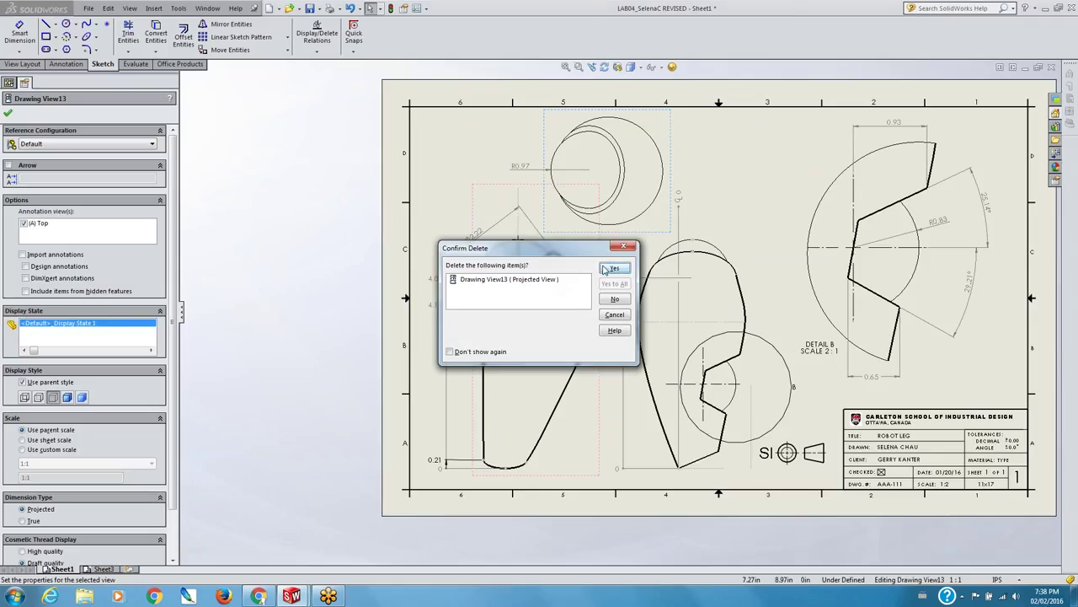
{"action": "left_click", "coordinate": [614, 268]}
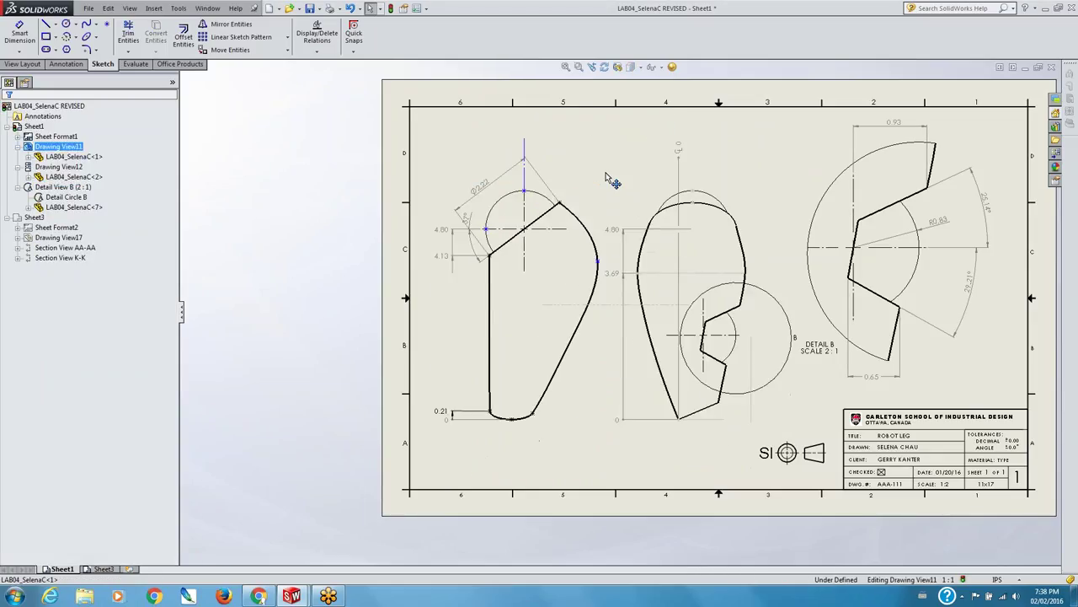
{"action": "mouse_move", "coordinate": [605, 177]}
{"action": "left_mouse_down"}
{"action": "mouse_move", "coordinate": [583, 175]}
{"action": "mouse_move", "coordinate": [609, 177]}
{"action": "mouse_move", "coordinate": [597, 177]}
{"action": "left_mouse_up"}
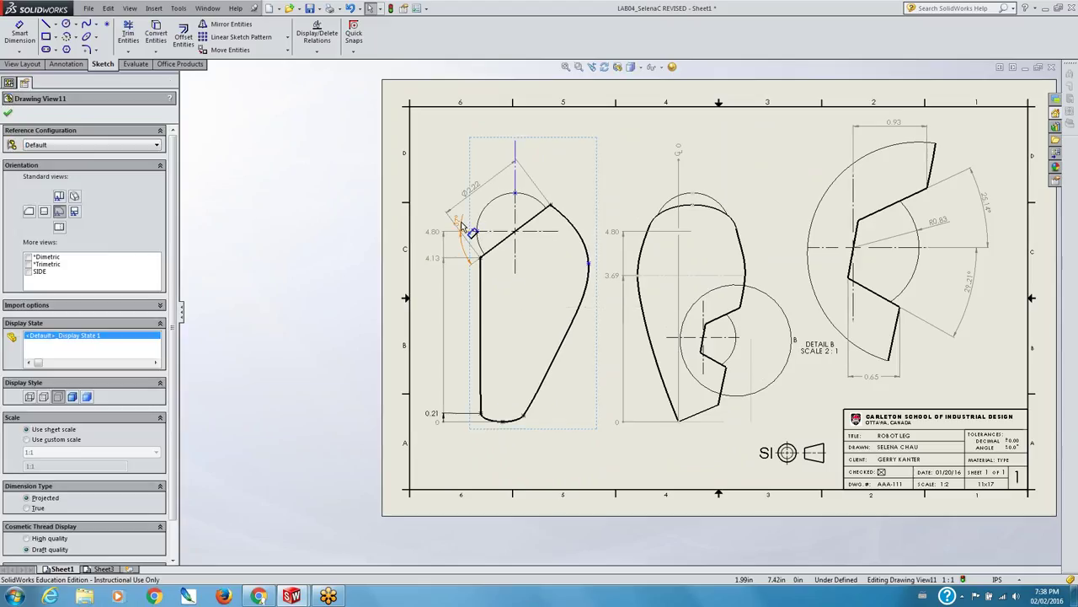
- Move the angular dimension of the slanted edge inside the leg outline, with its text below the edge
{"action": "left_click_drag", "start_coordinate": [474, 205], "coordinate": [498, 270]}
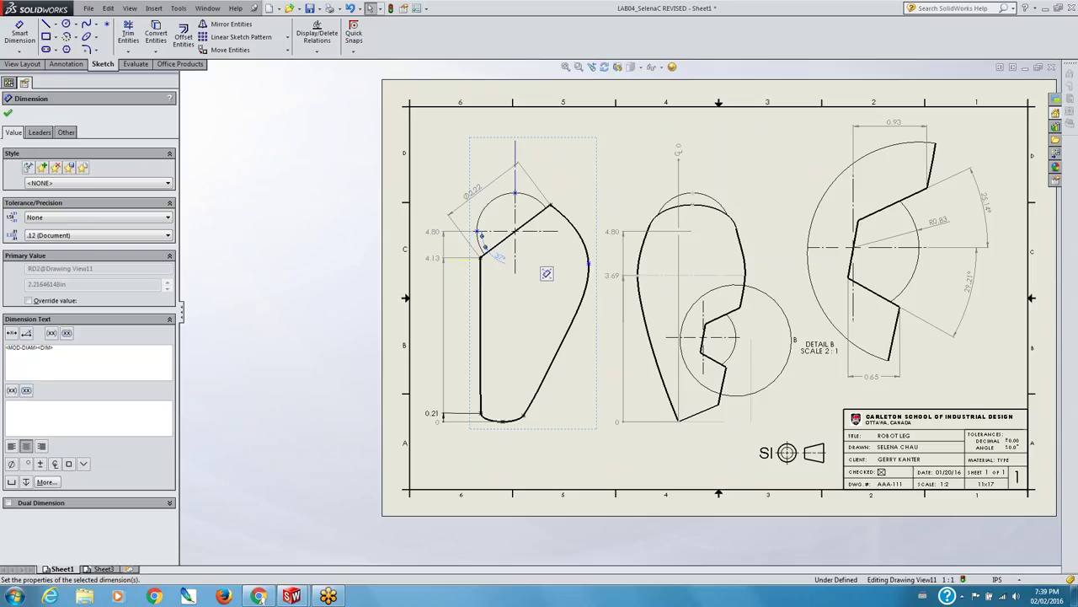
{"action": "left_click", "coordinate": [609, 374]}
{"action": "left_click", "coordinate": [608, 374]}
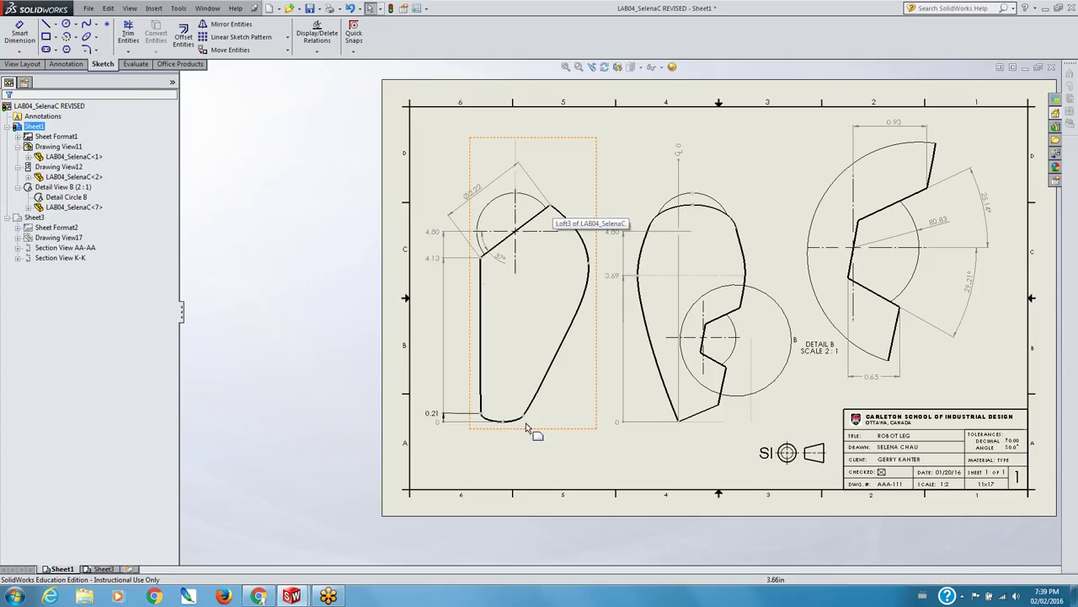
- Reposition the leg's ordinate dimensions and raise the lower corner's text on a jogged leader clear of the zero baseline
{"action": "left_click", "coordinate": [439, 421]}
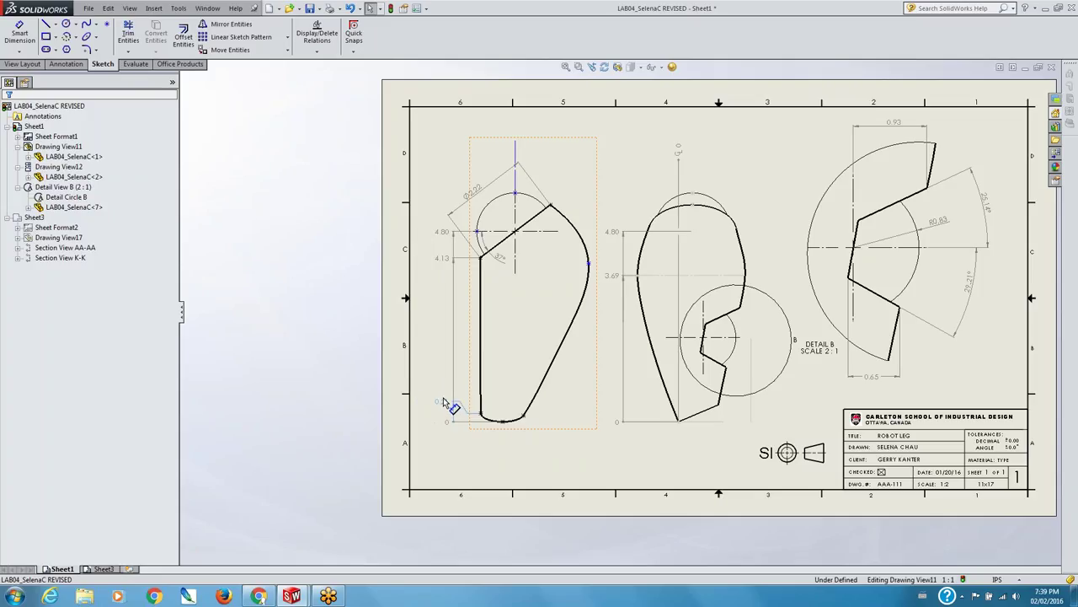
{"action": "left_click", "coordinate": [438, 401]}
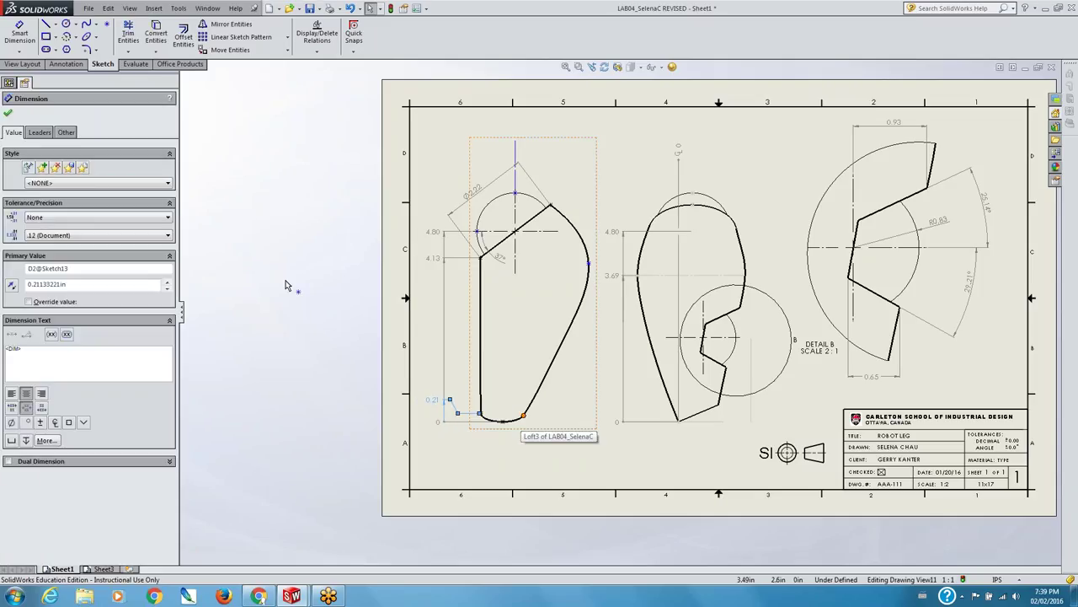
- Sketch a horizontal centerline about 1.09 in long joining the two lower corners of the leftmost leg view
{"action": "left_click", "coordinate": [55, 26]}
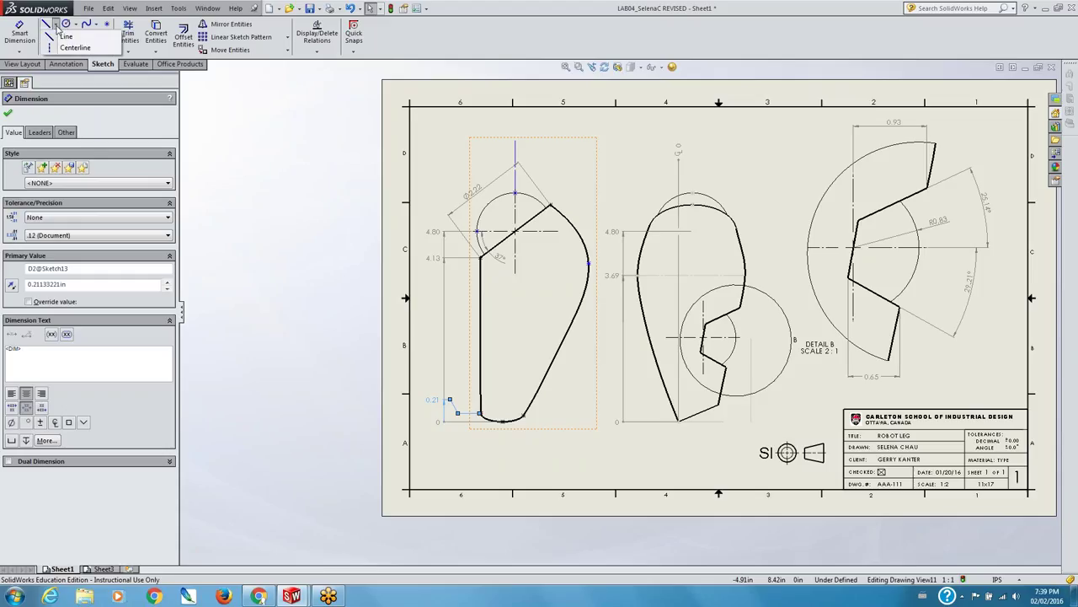
{"action": "left_click", "coordinate": [75, 47]}
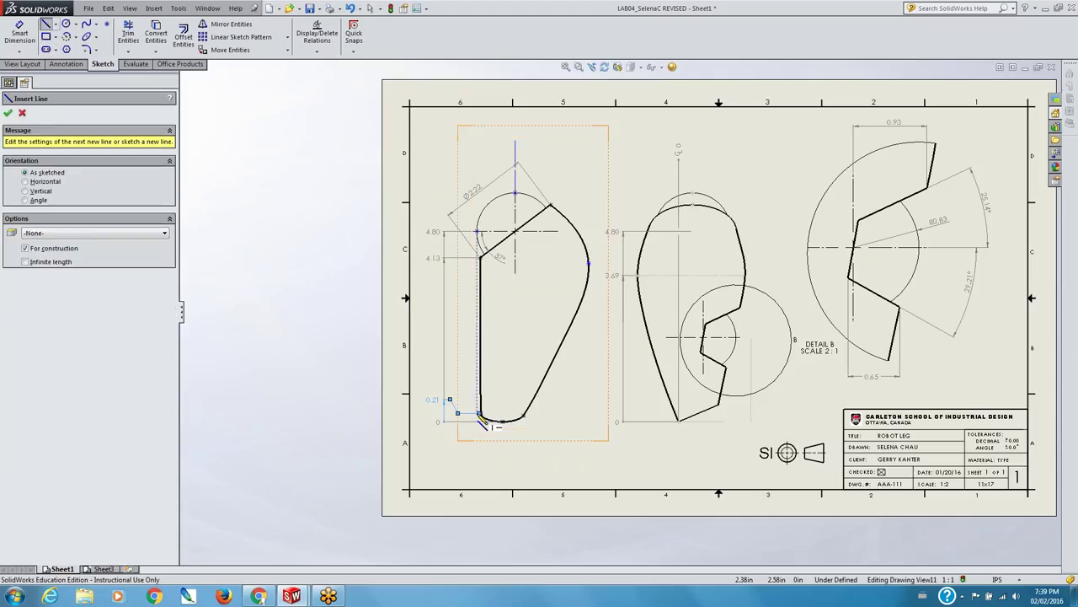
{"action": "left_click_drag", "start_coordinate": [482, 416], "coordinate": [524, 414]}
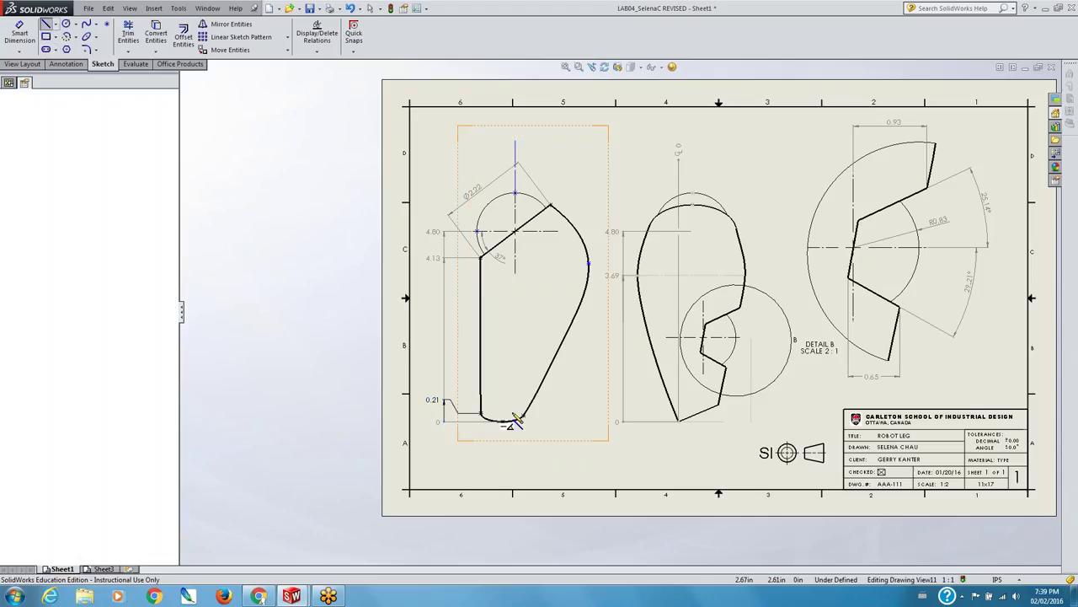
{"action": "right_click", "coordinate": [566, 412]}
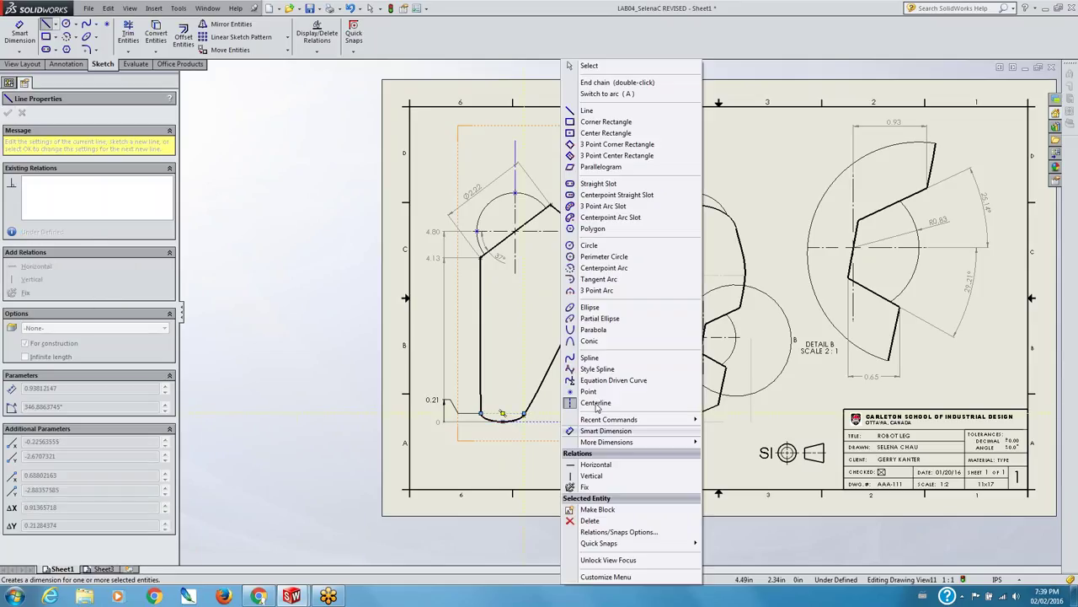
{"action": "left_click", "coordinate": [593, 68]}
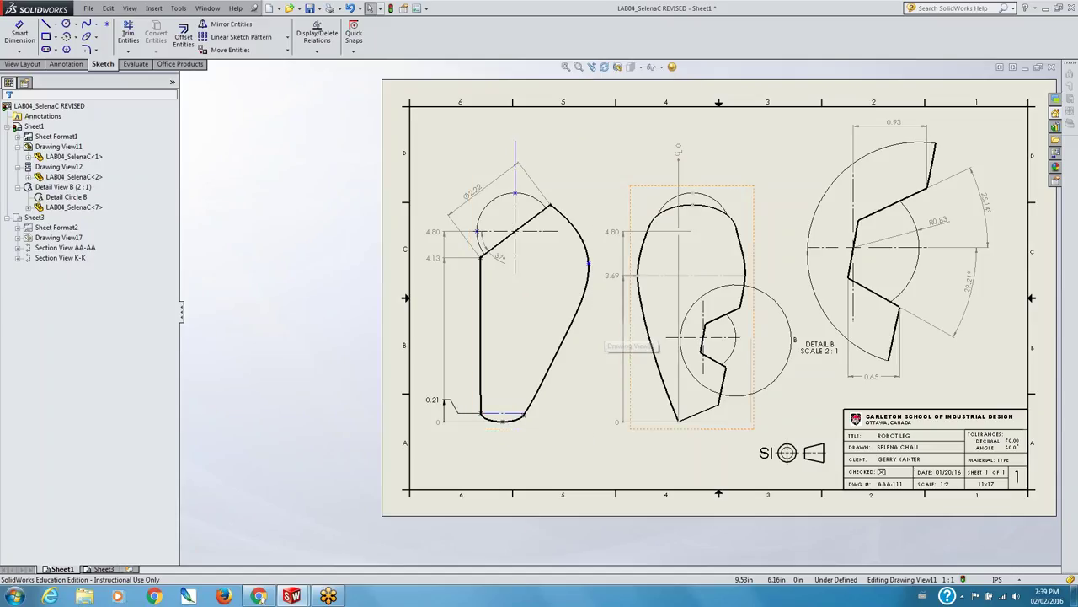
- Move the middle leg view sideways toward the detail view to free space beside the leftmost leg view
{"action": "left_click_drag", "start_coordinate": [781, 274], "coordinate": [815, 275]}
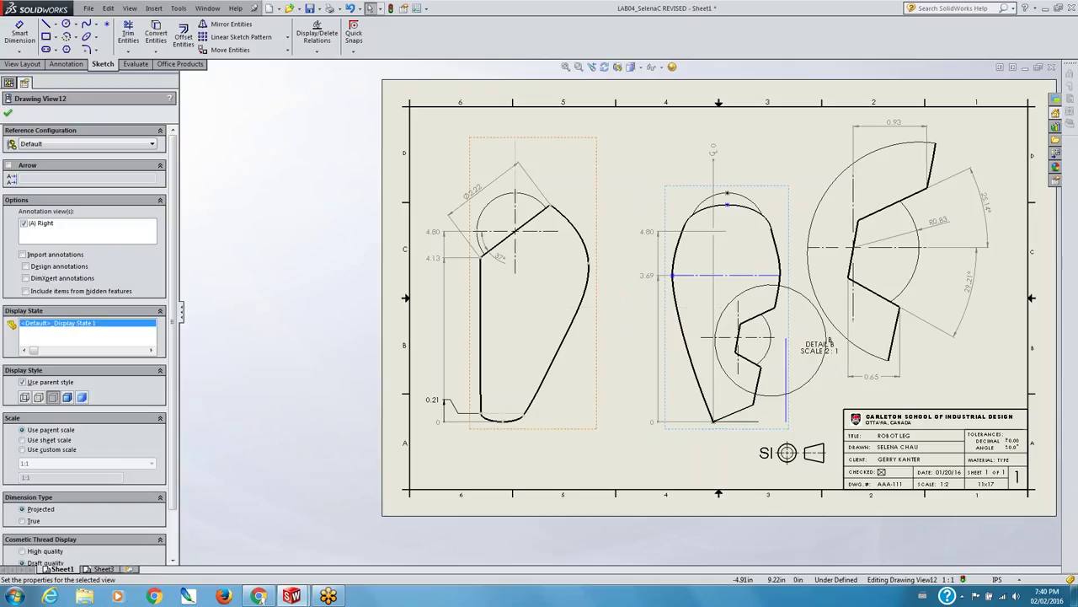
{"action": "left_click", "coordinate": [9, 82]}
{"action": "left_click", "coordinate": [19, 48]}
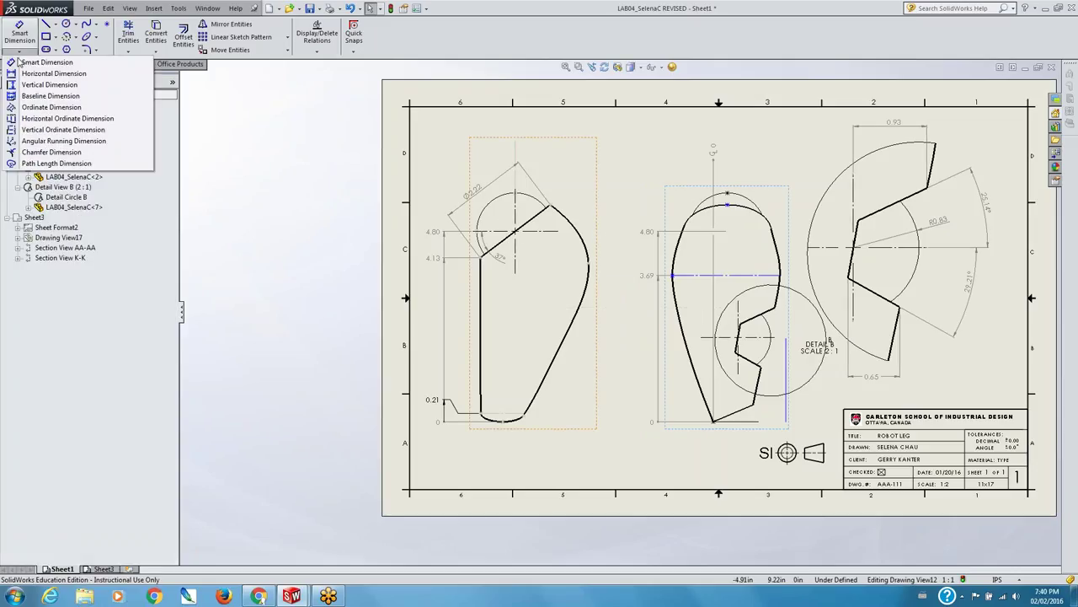
{"action": "left_click", "coordinate": [38, 132]}
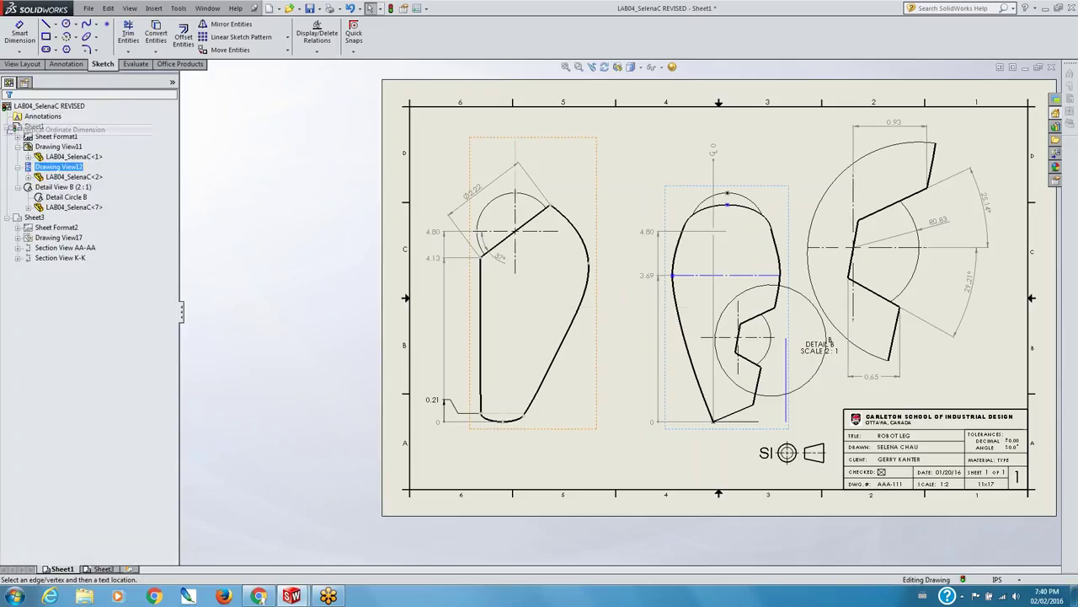
{"action": "left_click", "coordinate": [523, 417]}
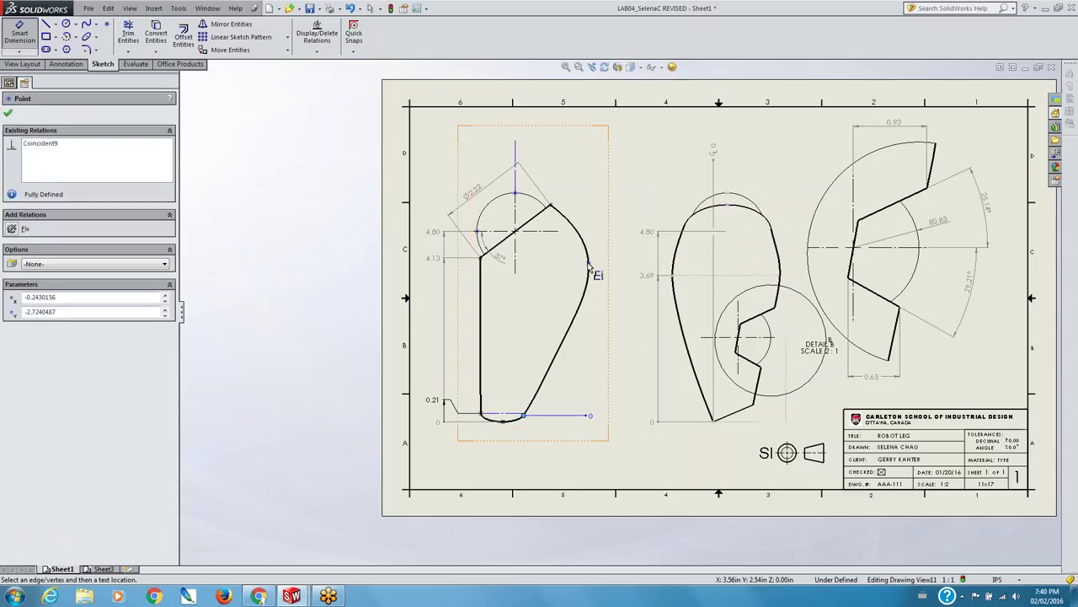
{"action": "left_click", "coordinate": [590, 397]}
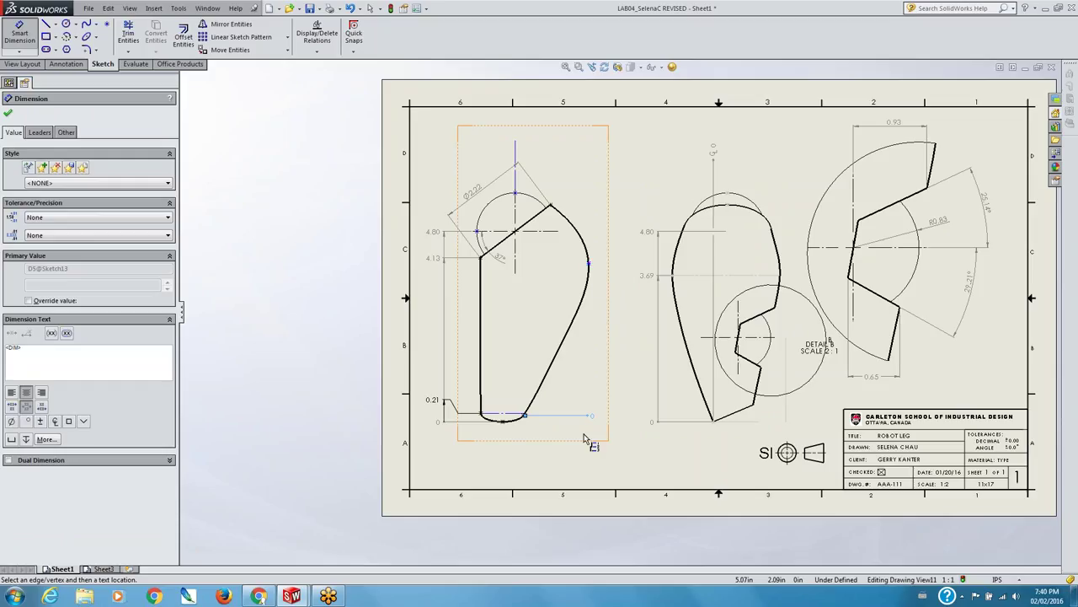
{"action": "key", "text": "Escape"}
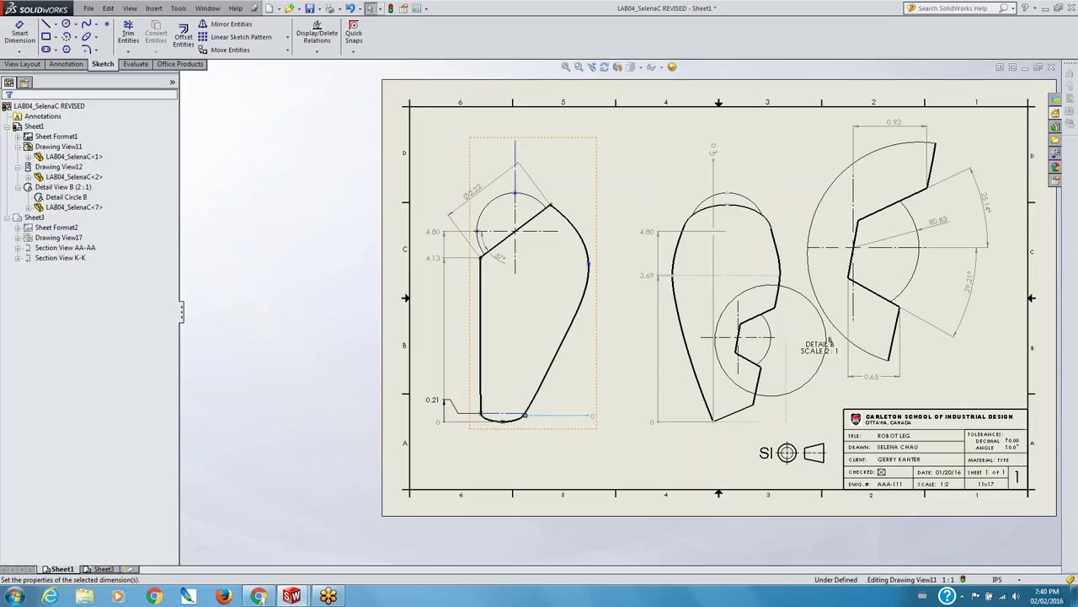
{"action": "left_click", "coordinate": [516, 141]}
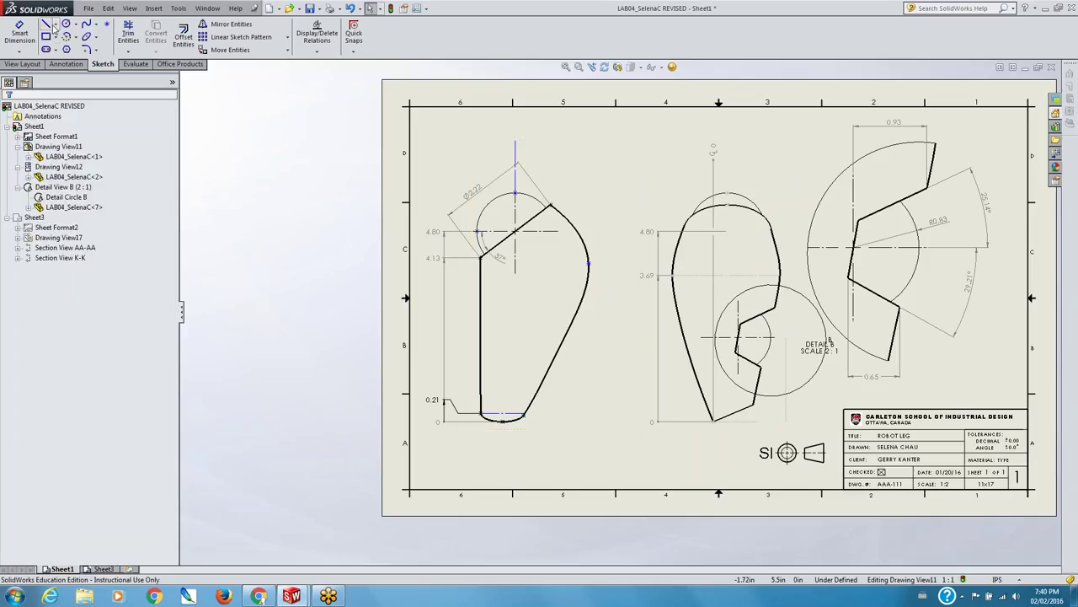
- Try a vertical ordinate zero dimension based on the leftmost leg view's bottom centerline, extended past the curved edge
{"action": "left_click", "coordinate": [18, 51]}
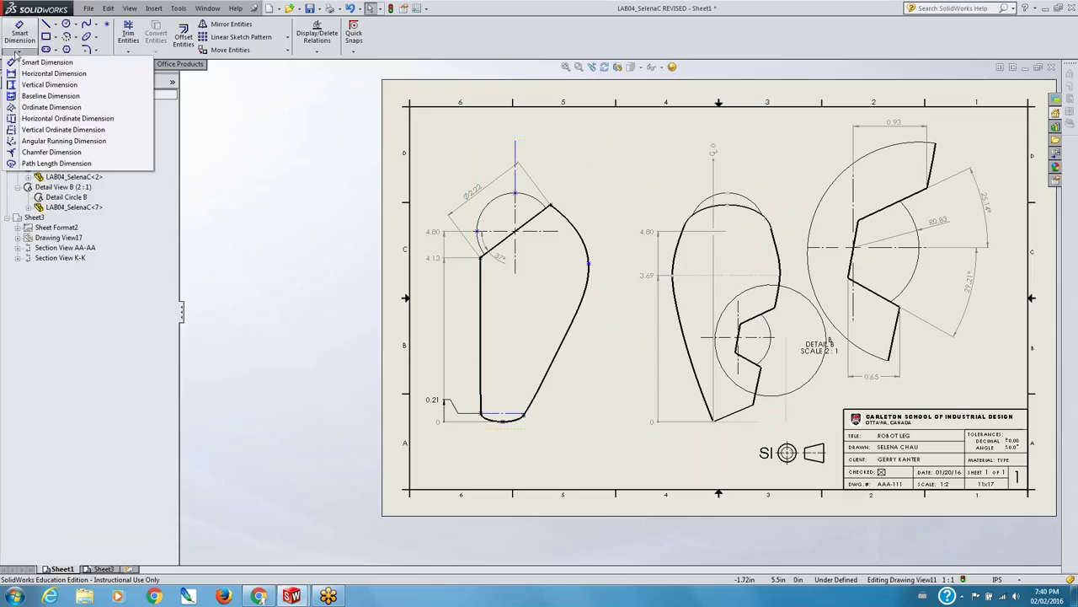
{"action": "left_click", "coordinate": [42, 130]}
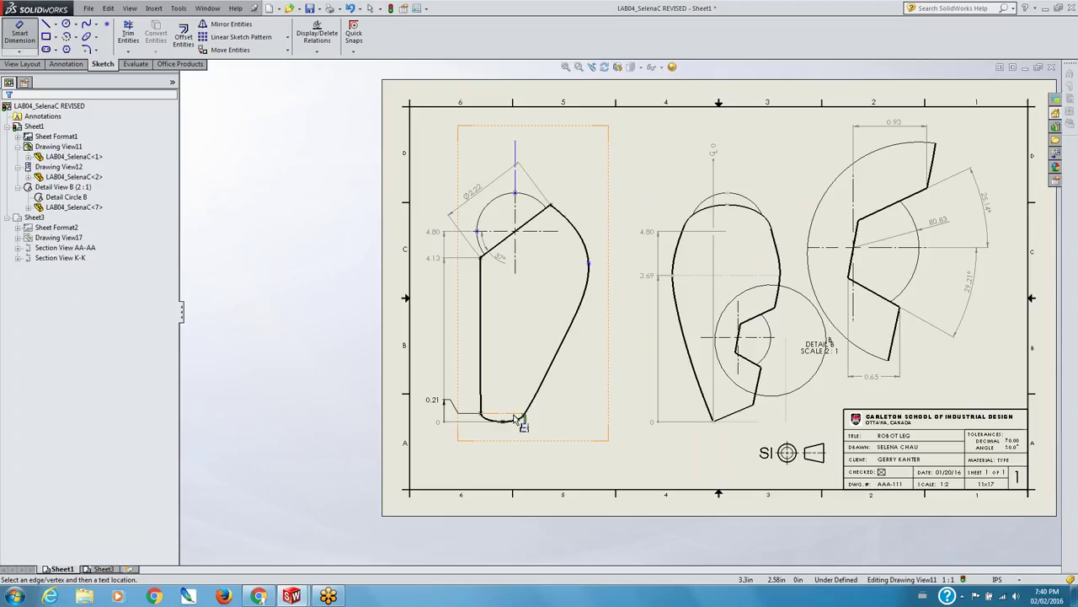
{"action": "left_click", "coordinate": [548, 421]}
{"action": "left_click", "coordinate": [586, 412]}
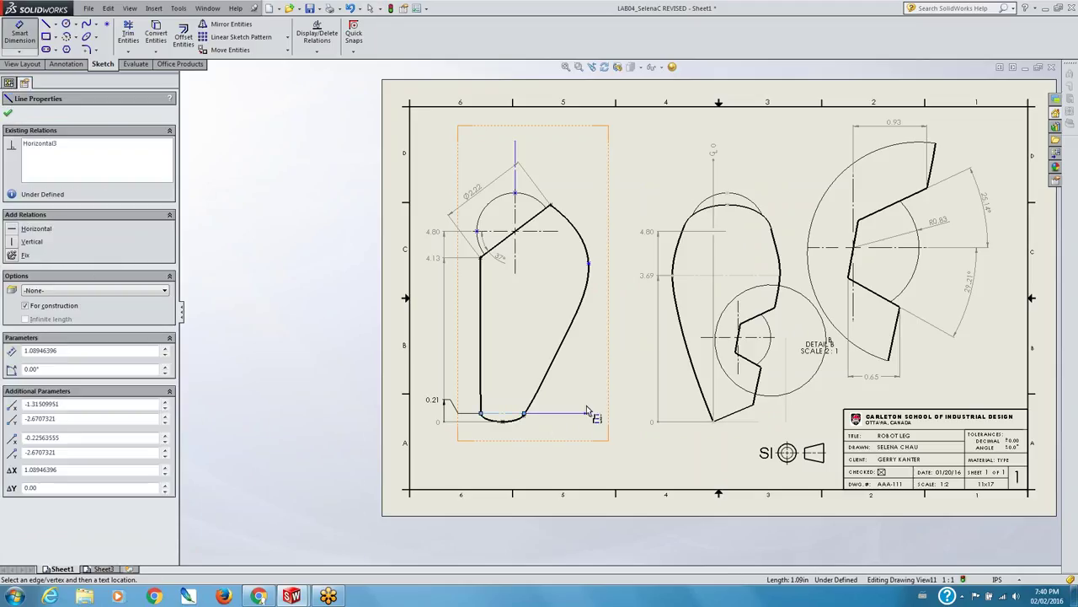
{"action": "left_click", "coordinate": [590, 266]}
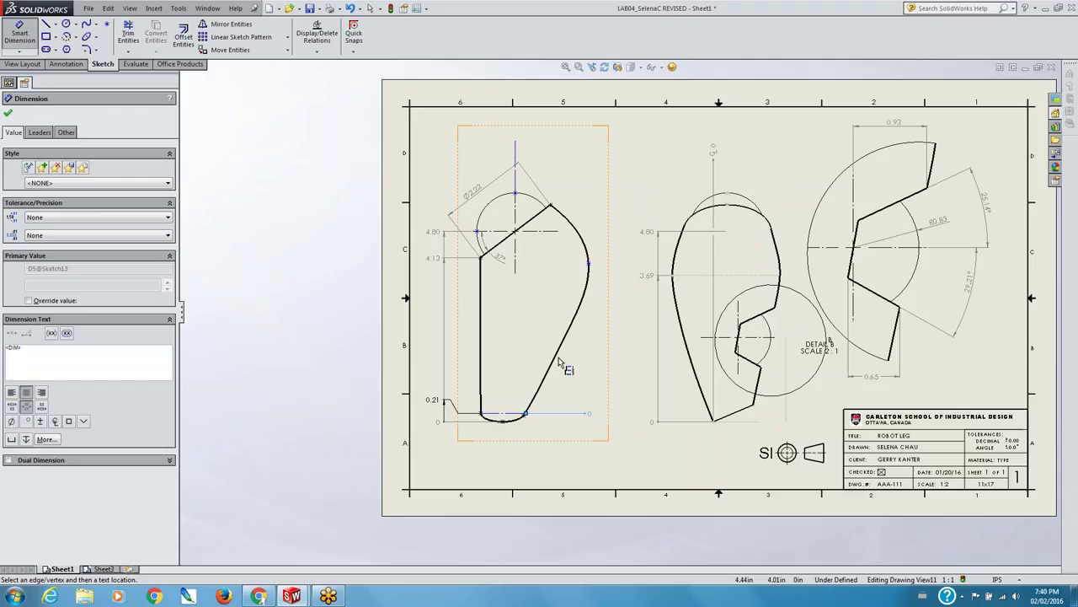
{"action": "left_click", "coordinate": [8, 116]}
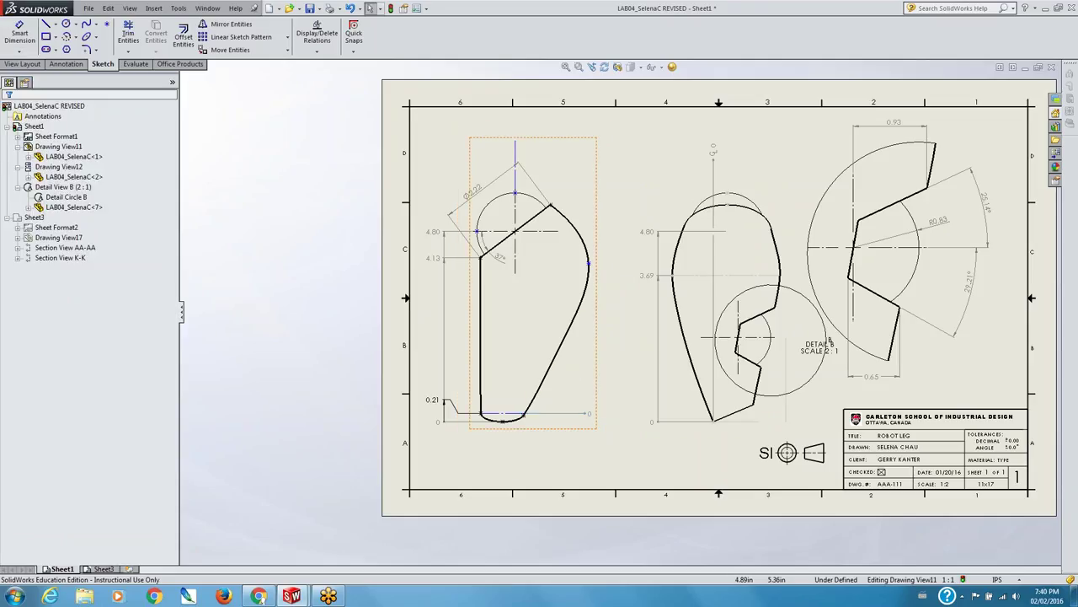
- Add three sketch points on the leftmost leg's curved edge, two below its widest point and one above it
{"action": "left_click", "coordinate": [183, 36]}
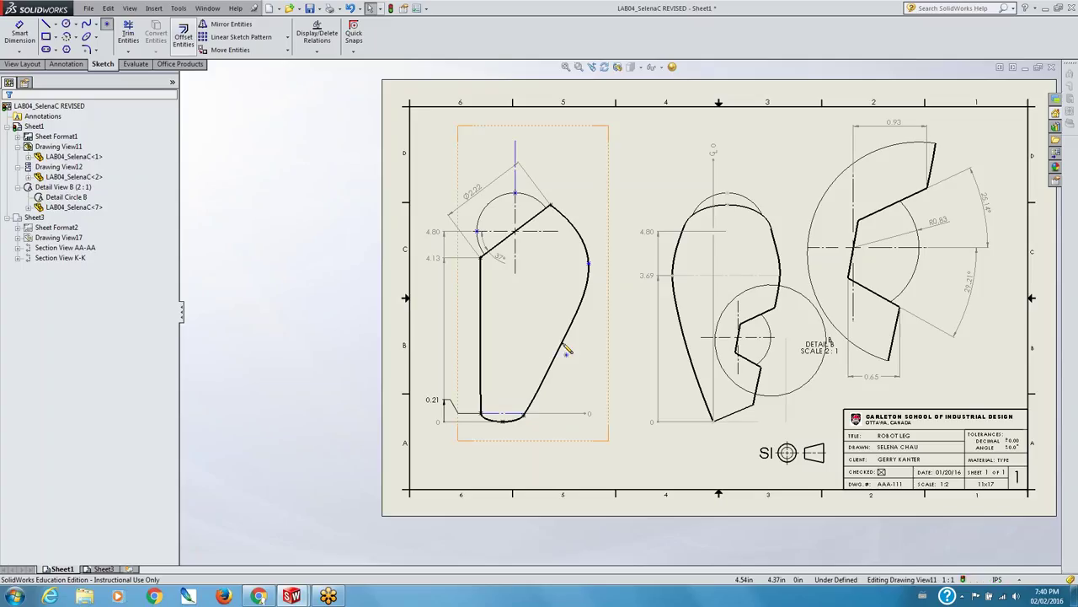
{"action": "left_click", "coordinate": [544, 380]}
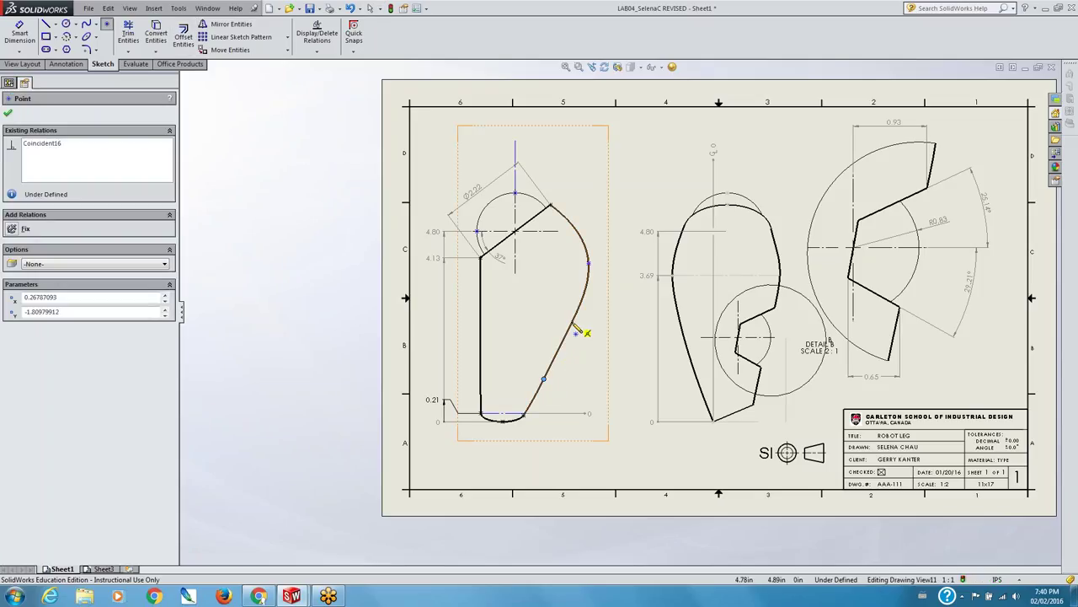
{"action": "left_click", "coordinate": [572, 323]}
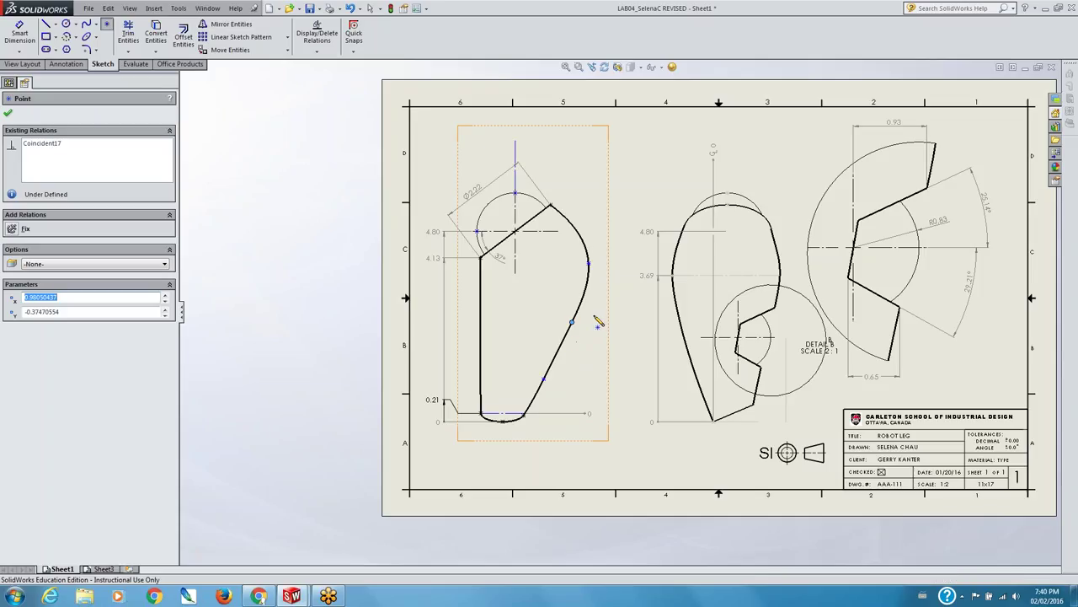
{"action": "left_click", "coordinate": [573, 225]}
{"action": "left_click", "coordinate": [7, 114]}
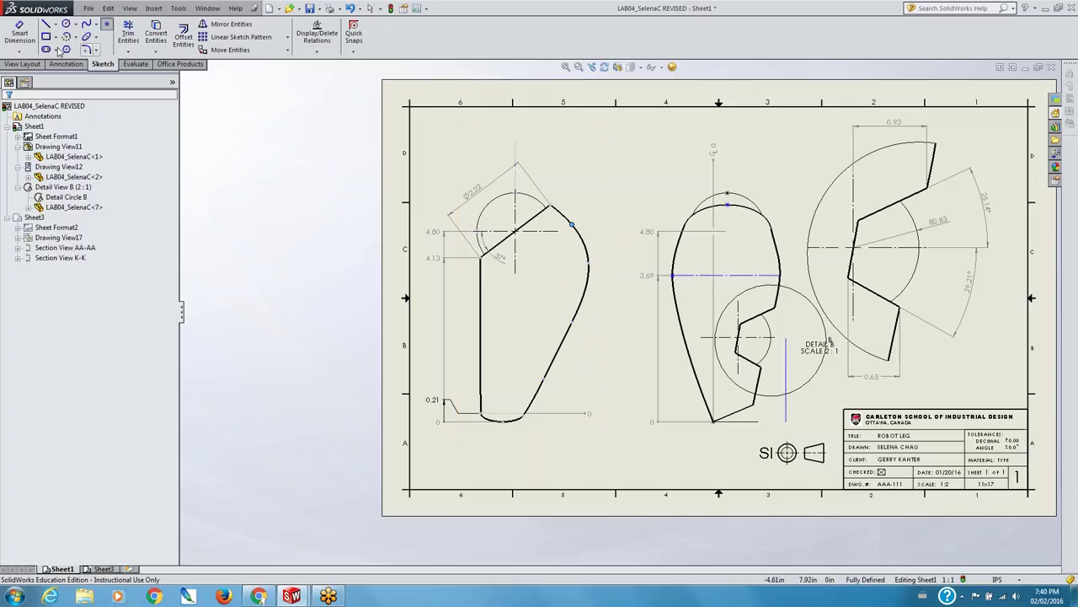
- Try to add a vertical ordinate dimension for the lowest sketch point on the curved edge, then clear the ordinate set
{"action": "left_click", "coordinate": [19, 52]}
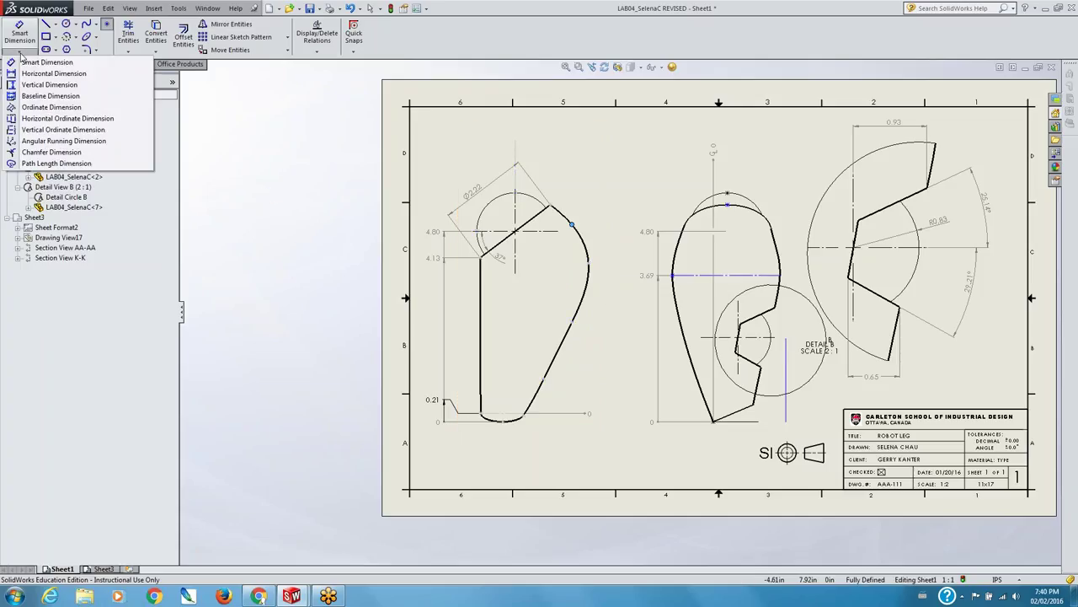
{"action": "left_click", "coordinate": [32, 130]}
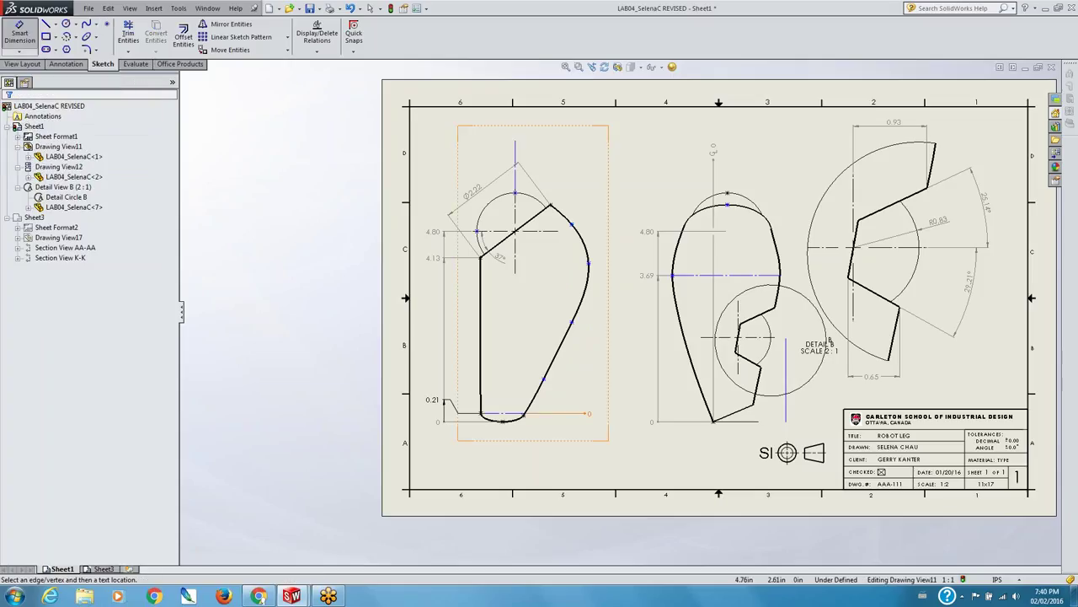
{"action": "left_click", "coordinate": [566, 337]}
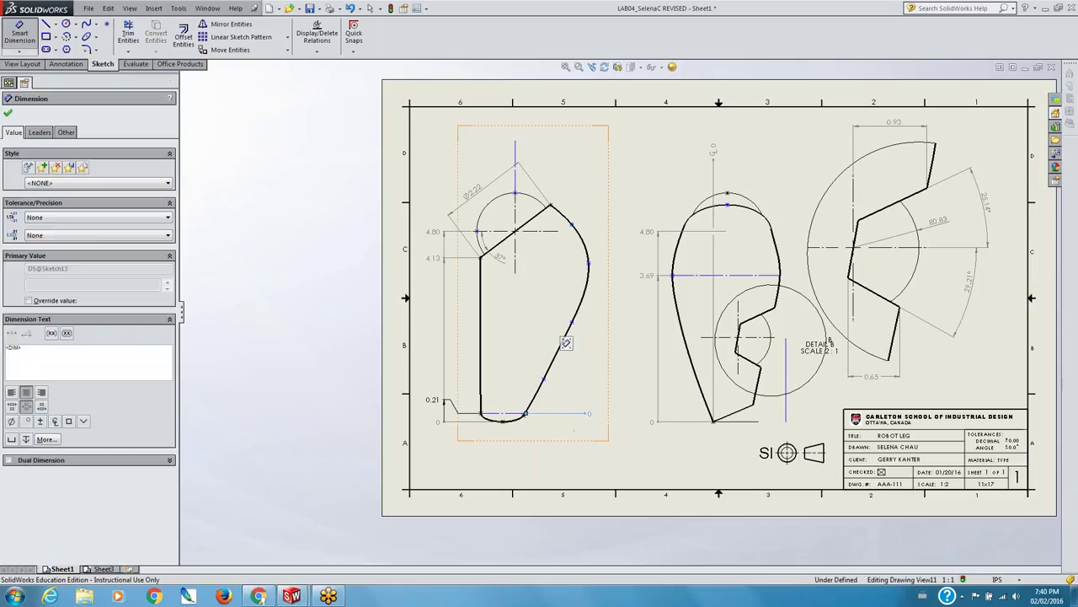
{"action": "left_click", "coordinate": [544, 380]}
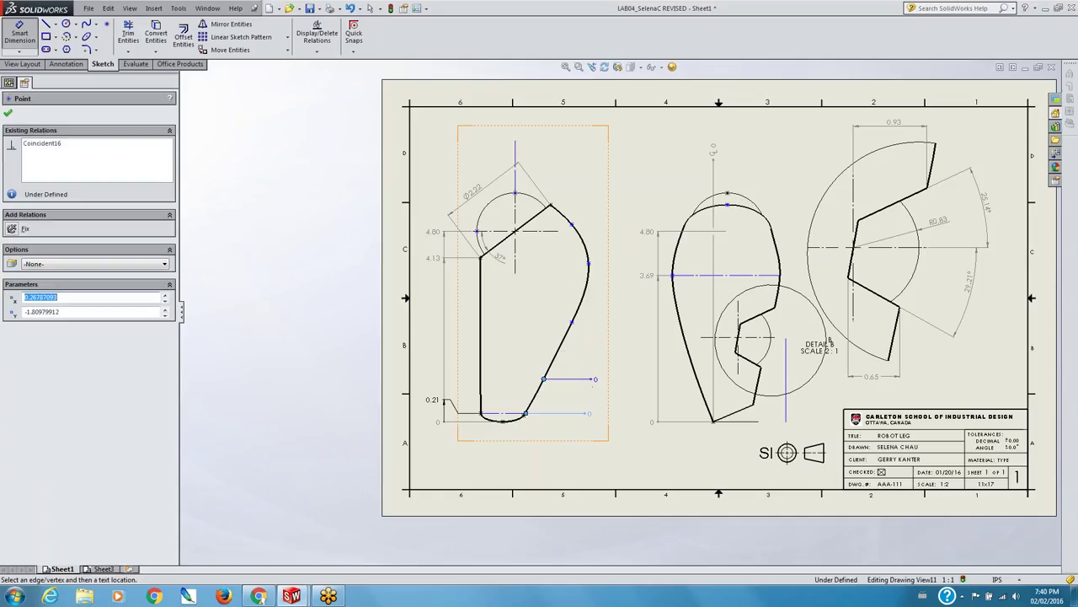
{"action": "key", "text": "Escape"}
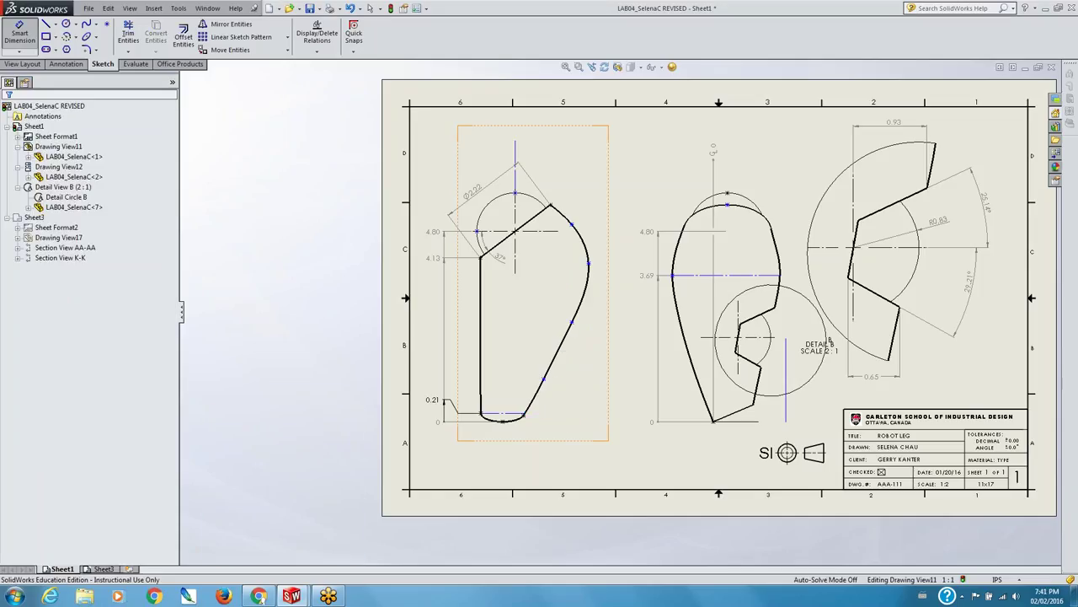
{"action": "left_click", "coordinate": [375, 362]}
{"action": "left_click", "coordinate": [19, 52]}
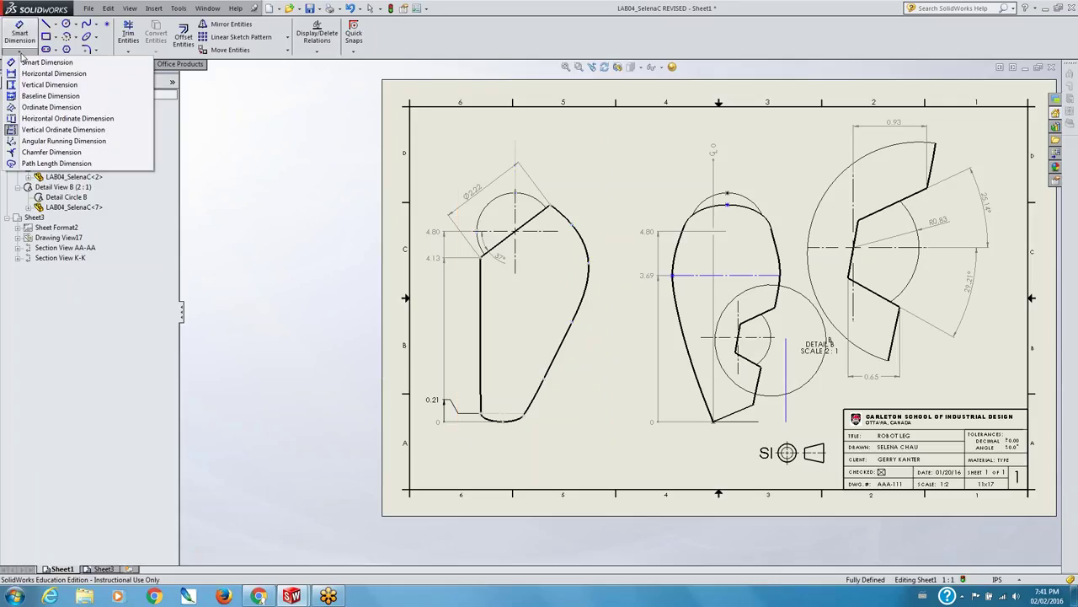
{"action": "key", "text": "Escape"}
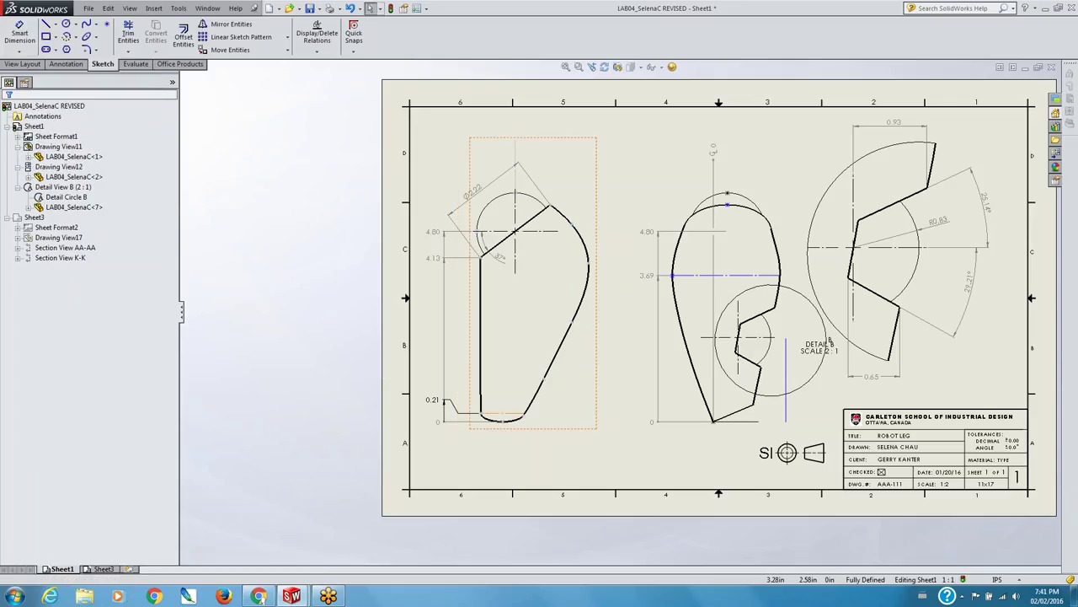
{"action": "left_click", "coordinate": [503, 413]}
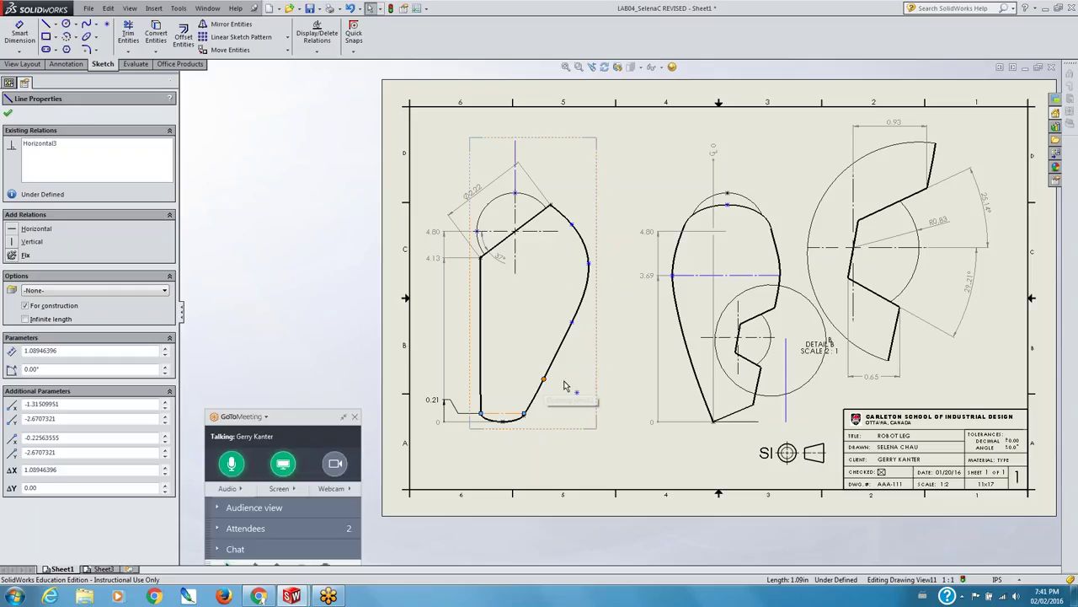
{"action": "left_click", "coordinate": [540, 372]}
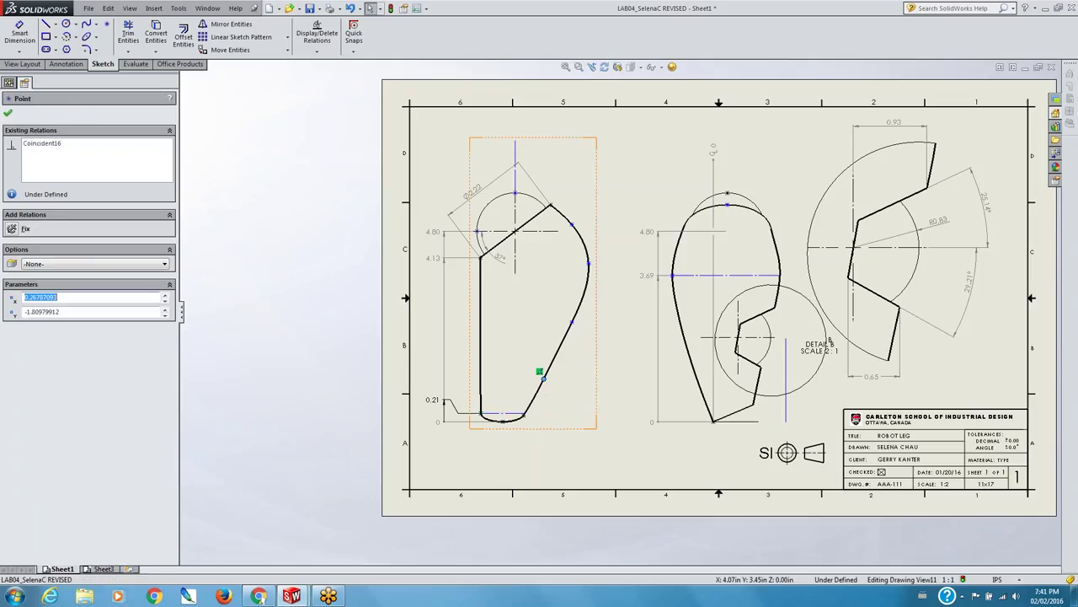
{"action": "left_click", "coordinate": [8, 113]}
- Add vertical ordinate dimensions from the leftmost leg view's bottom centerline as zero to the two sketch points below the curved edge's widest point
{"action": "left_click", "coordinate": [19, 52]}
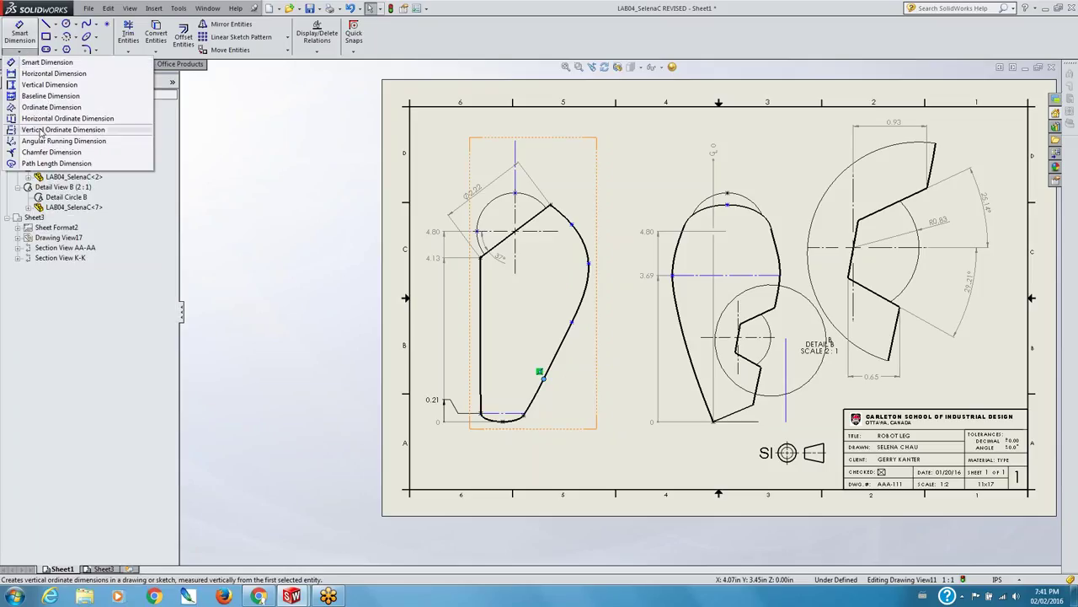
{"action": "left_click", "coordinate": [40, 131]}
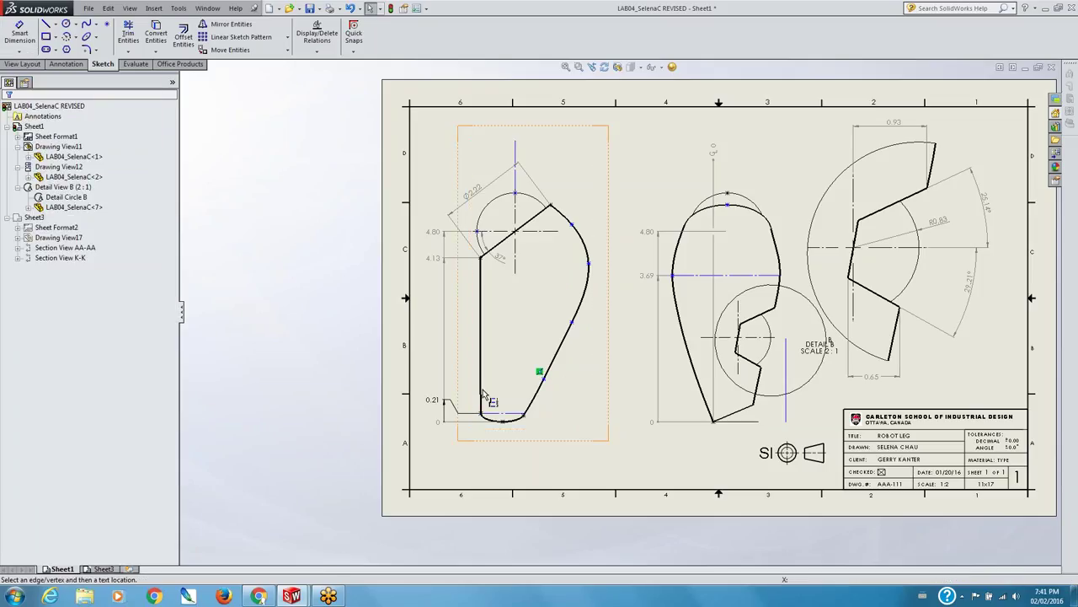
{"action": "left_click", "coordinate": [517, 415]}
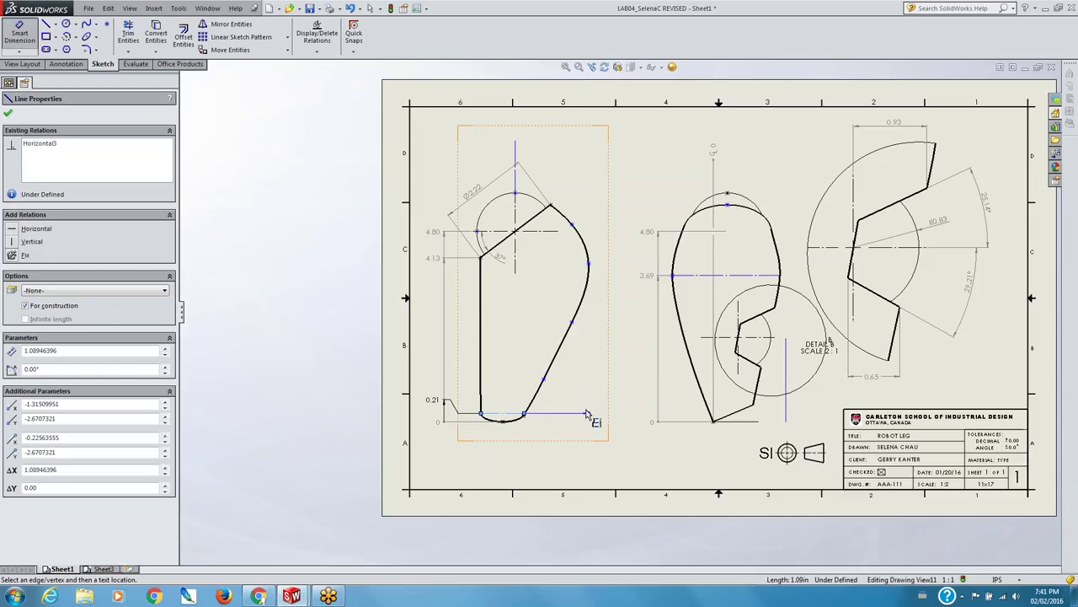
{"action": "left_click", "coordinate": [543, 379]}
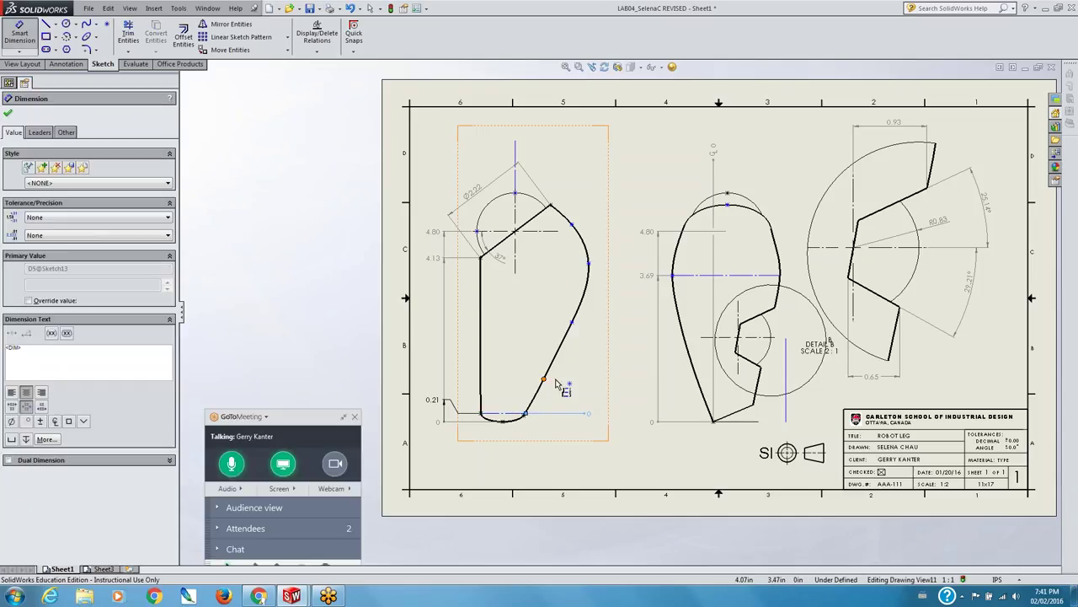
{"action": "left_click", "coordinate": [590, 379]}
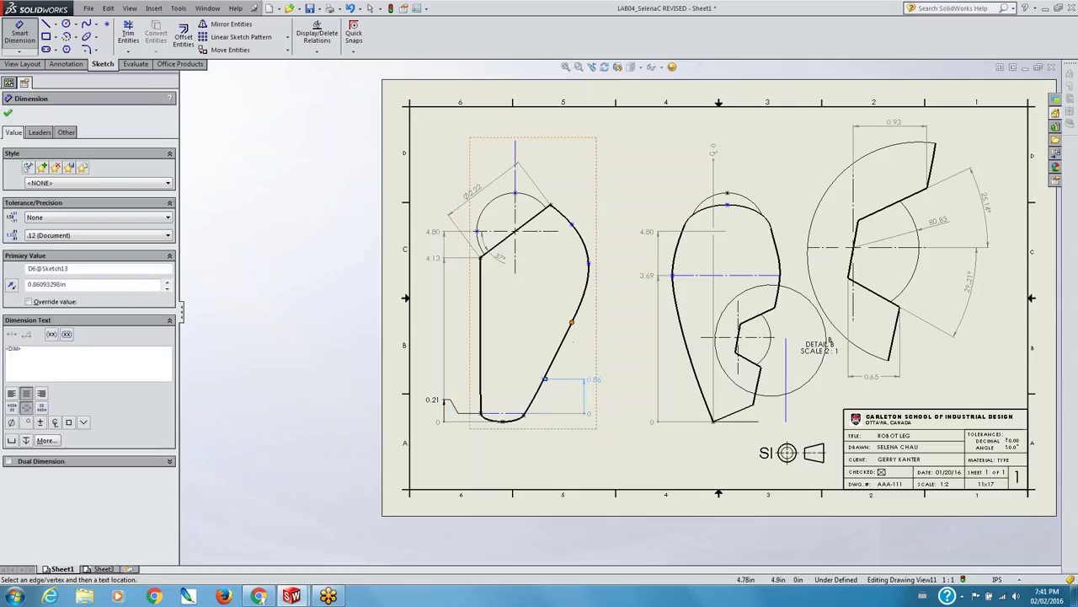
{"action": "left_click", "coordinate": [572, 322]}
{"action": "left_click", "coordinate": [589, 323]}
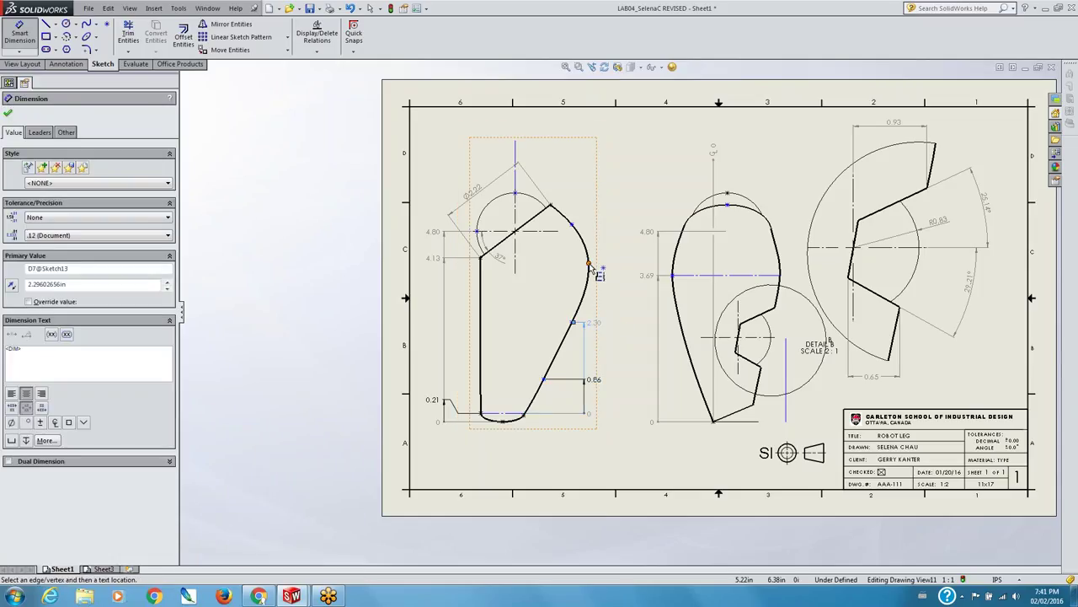
- Extend the vertical ordinates to the curved edge's widest point, the sketch point above it and the edge's upper corner
{"action": "left_click", "coordinate": [590, 267]}
{"action": "left_click", "coordinate": [588, 264]}
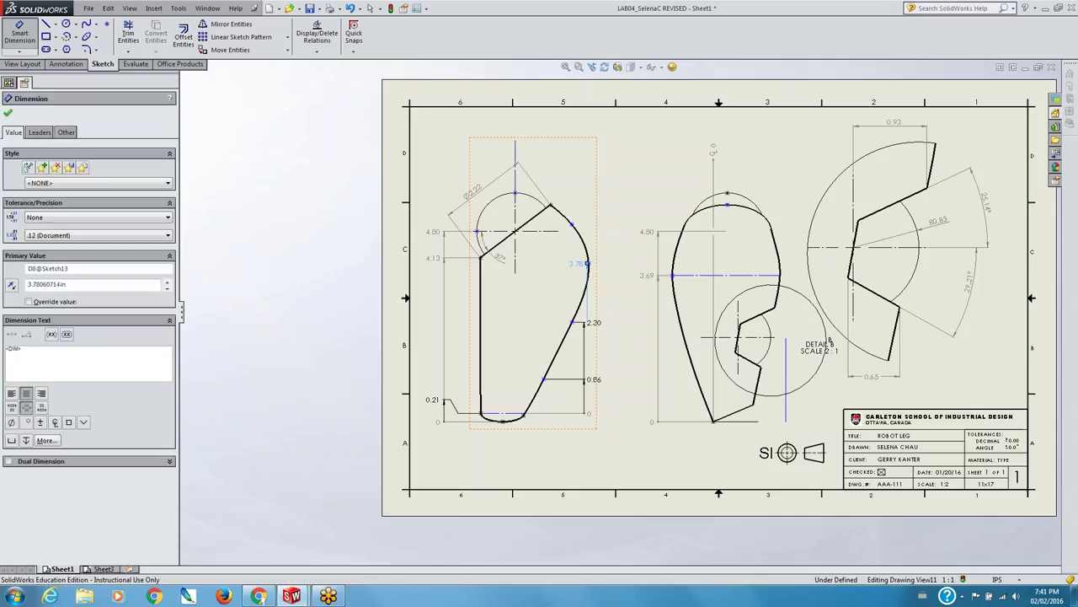
{"action": "left_click", "coordinate": [551, 206]}
{"action": "left_click", "coordinate": [556, 213]}
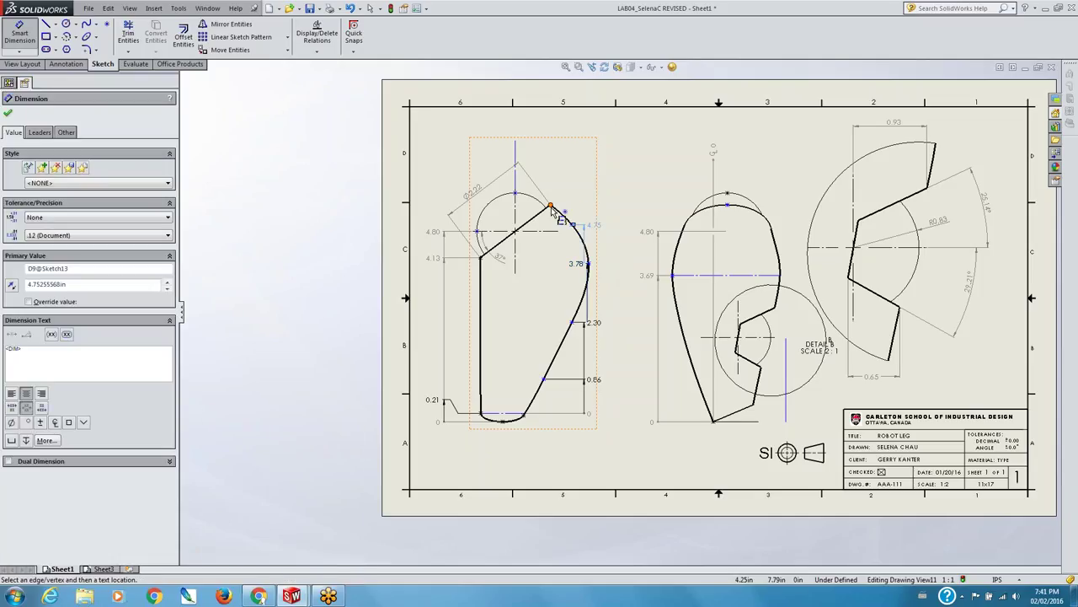
{"action": "left_click", "coordinate": [550, 206]}
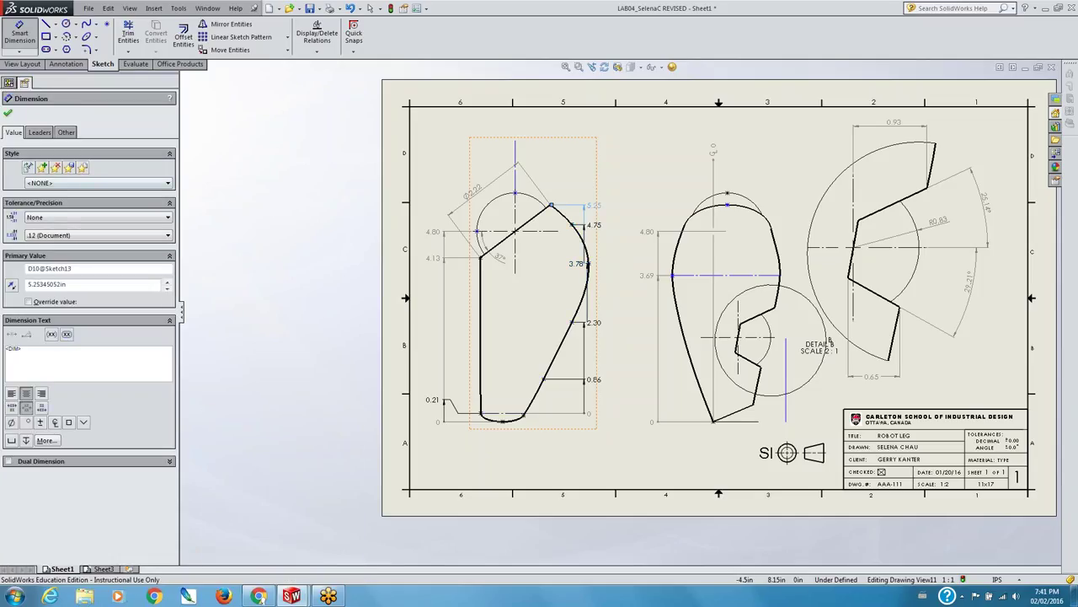
{"action": "left_click", "coordinate": [7, 115]}
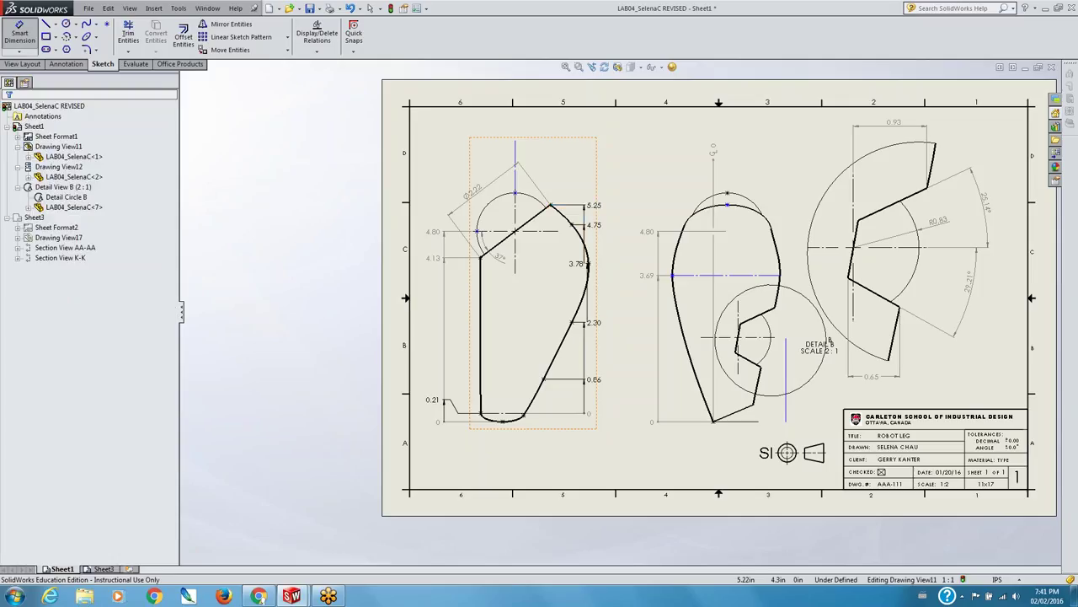
- Move the vertical ordinate set outward clear of the curved edge and shift the middle leg view slightly toward the detail view
{"action": "mouse_move", "coordinate": [593, 327]}
{"action": "left_mouse_down"}
{"action": "mouse_move", "coordinate": [624, 335]}
{"action": "mouse_move", "coordinate": [613, 336]}
{"action": "left_mouse_up"}
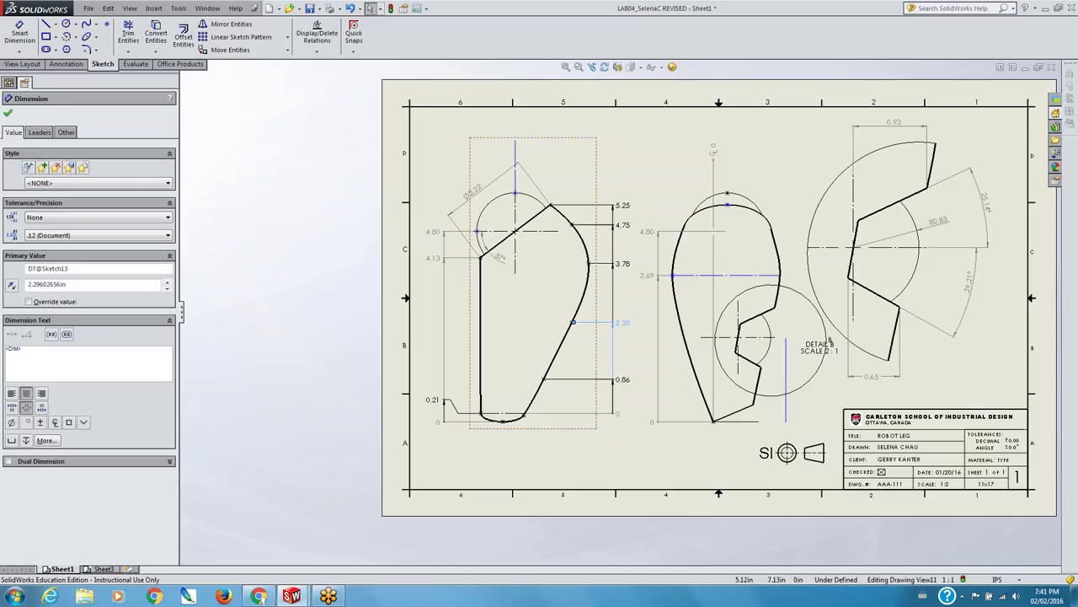
{"action": "left_click", "coordinate": [636, 457]}
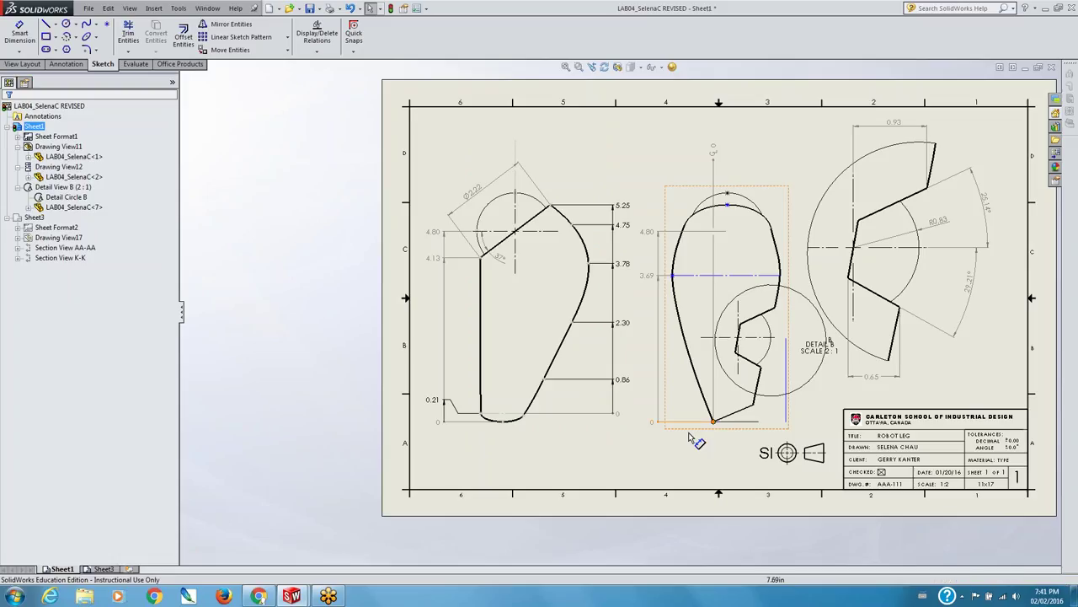
{"action": "left_click_drag", "start_coordinate": [692, 432], "coordinate": [699, 432]}
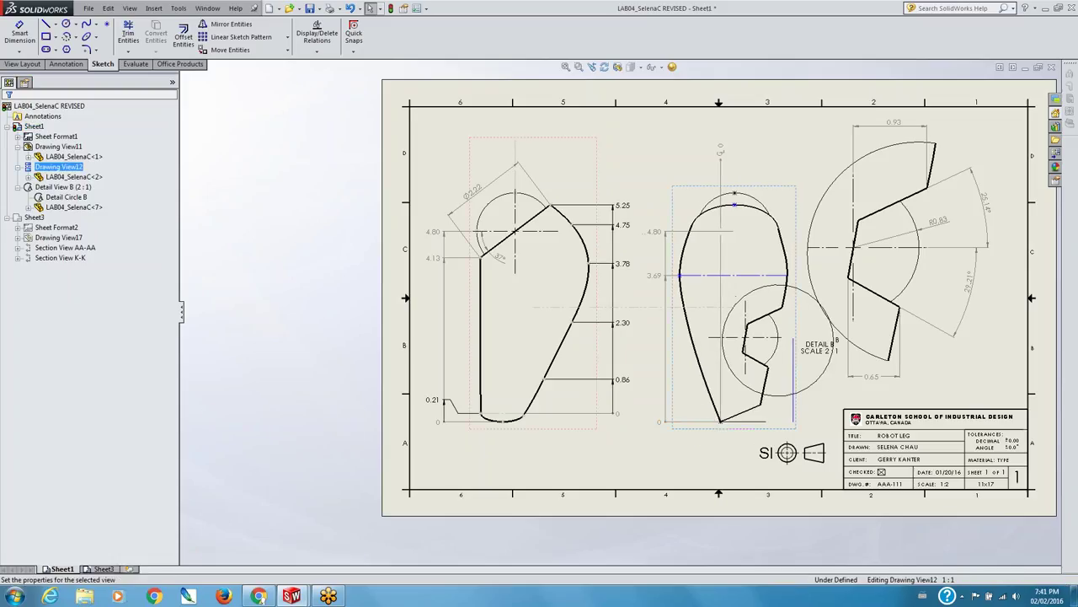
{"action": "left_click", "coordinate": [604, 451]}
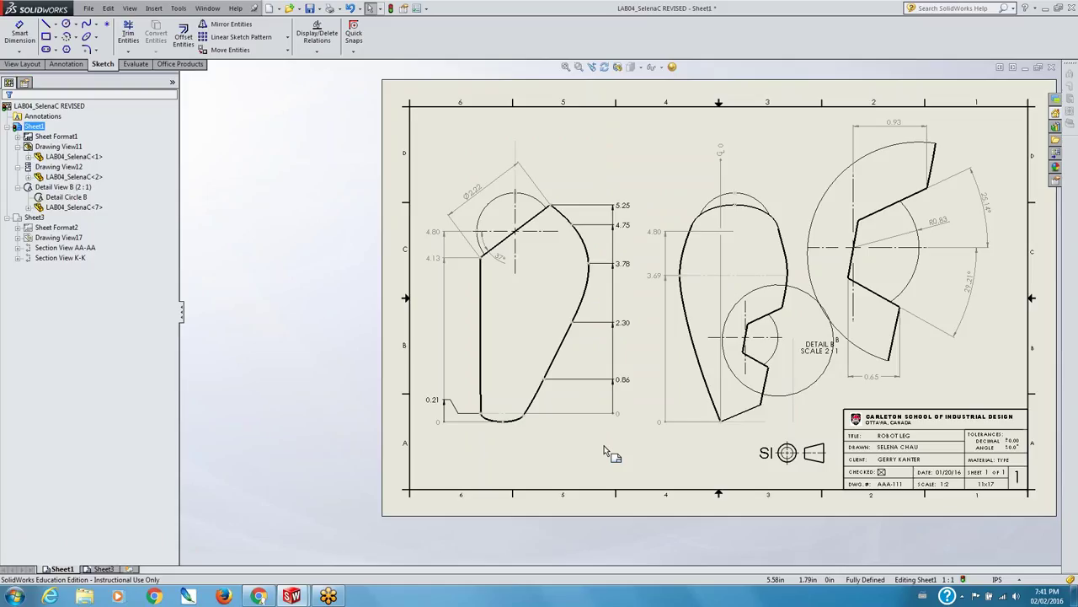
- Place a horizontal ordinate zero at the leftmost leg's lowest point and add a driven ordinate to the bottom arc's end nearest the curved edge
{"action": "left_click", "coordinate": [20, 52]}
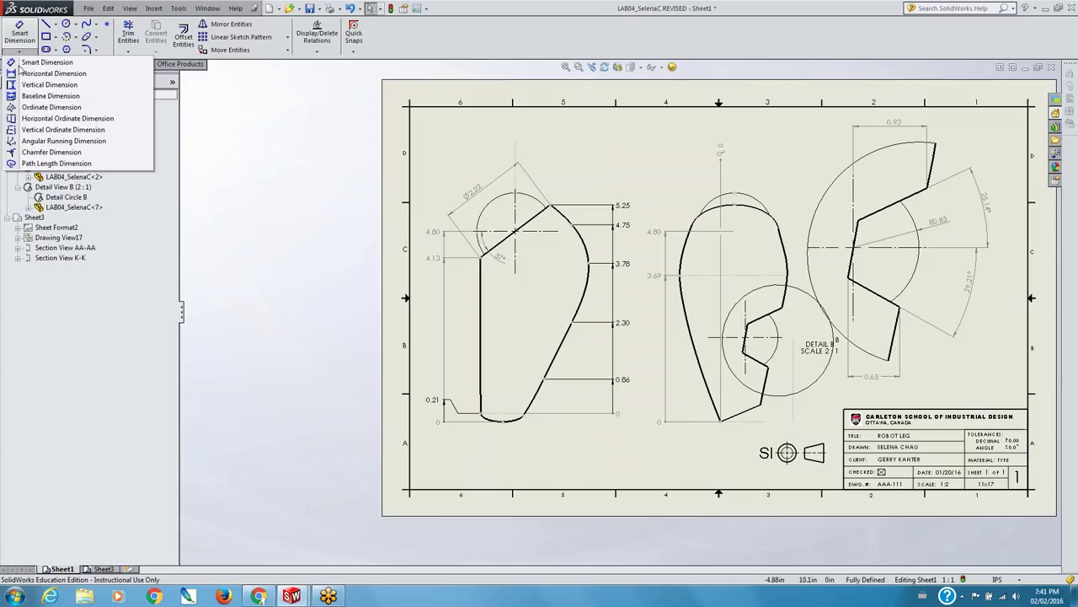
{"action": "left_click", "coordinate": [67, 118]}
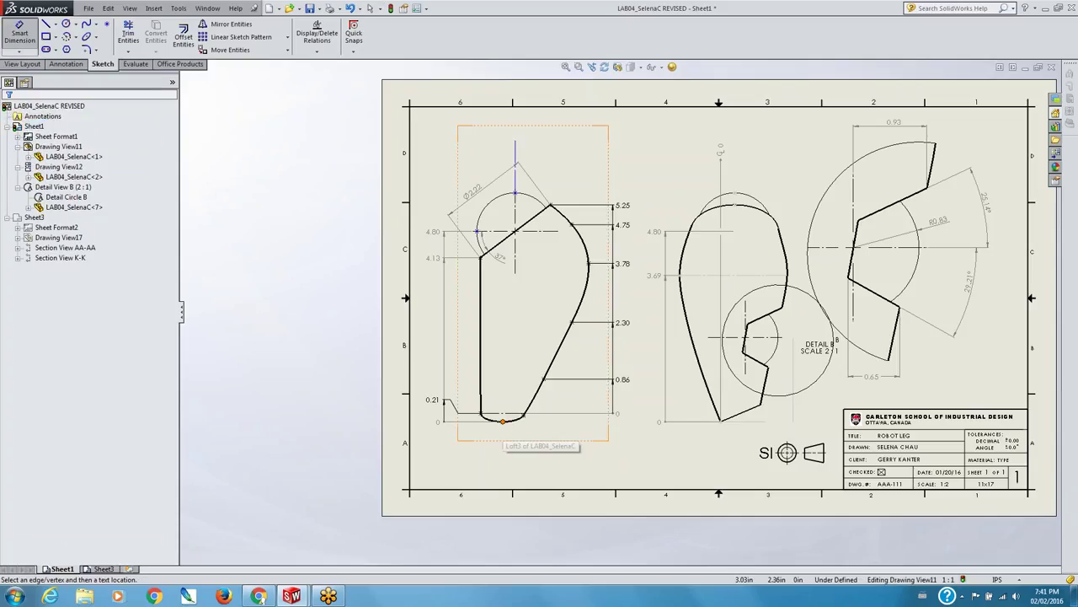
{"action": "left_click", "coordinate": [518, 429]}
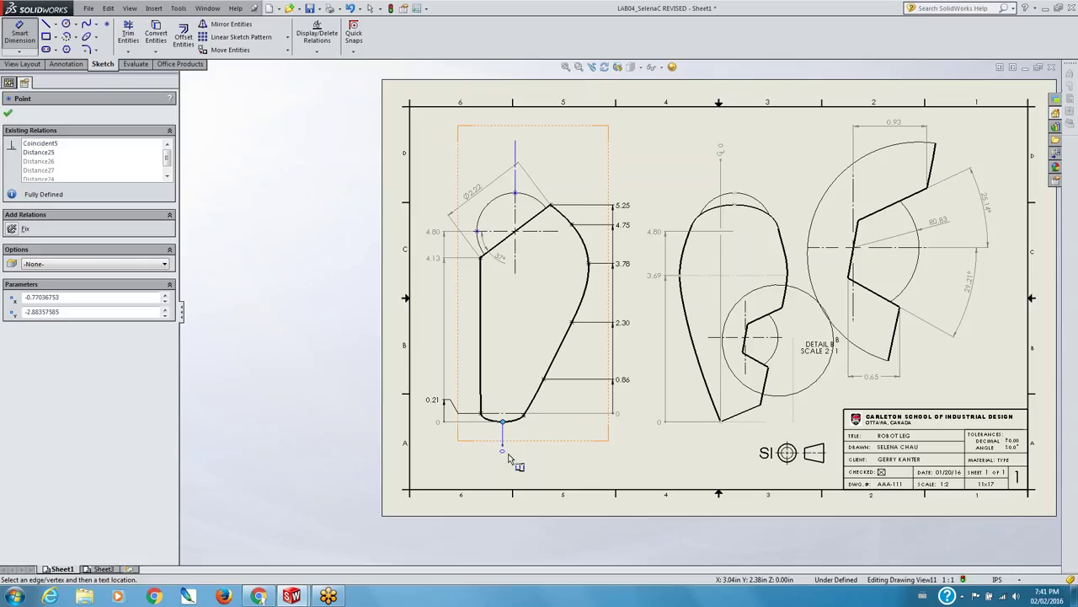
{"action": "left_click", "coordinate": [523, 415]}
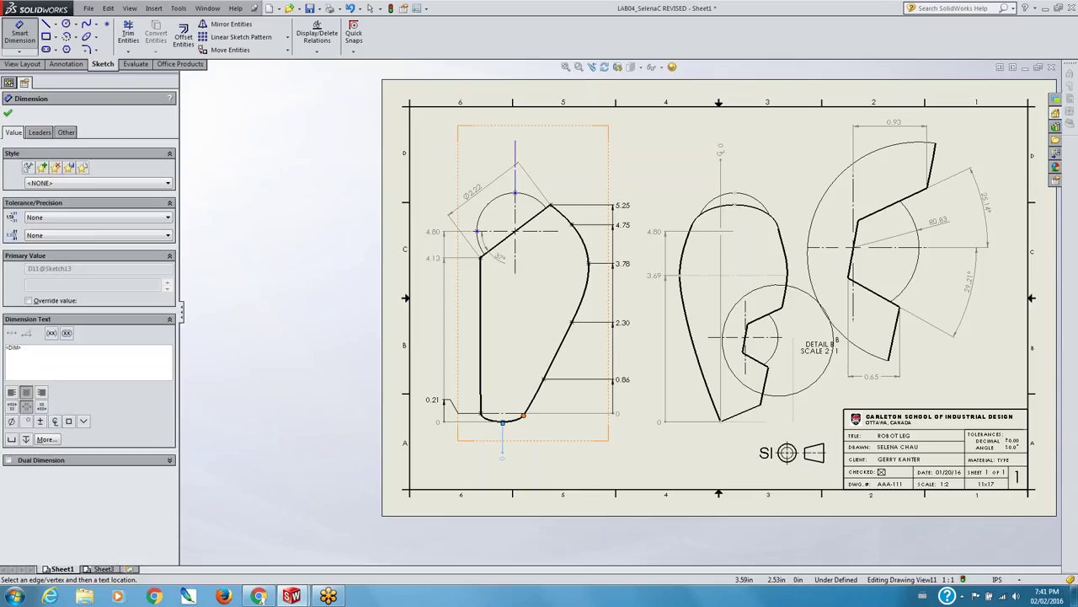
{"action": "left_click", "coordinate": [522, 459]}
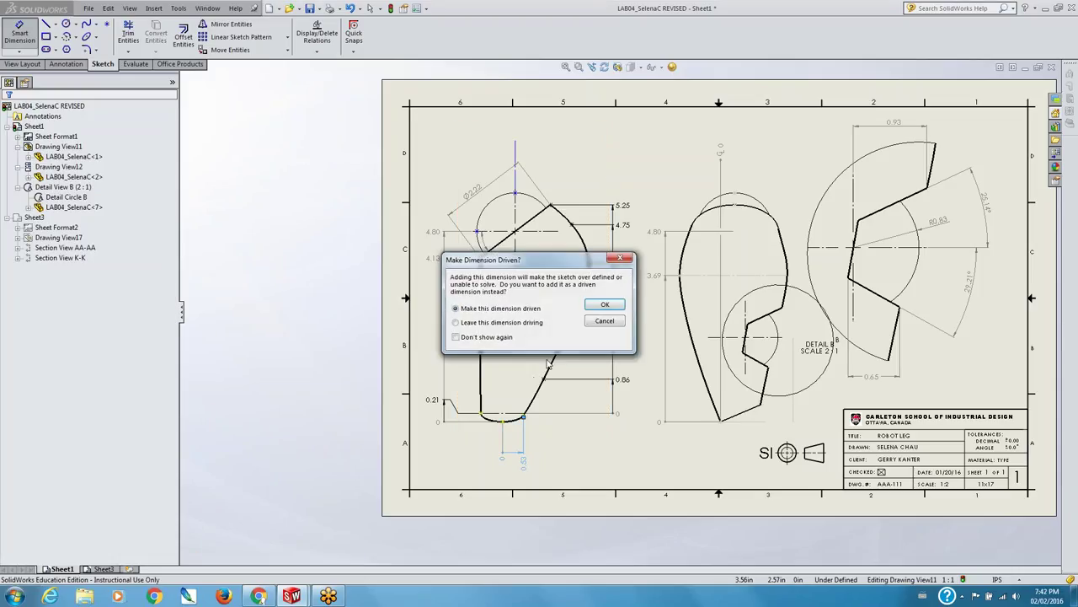
{"action": "left_click", "coordinate": [603, 305]}
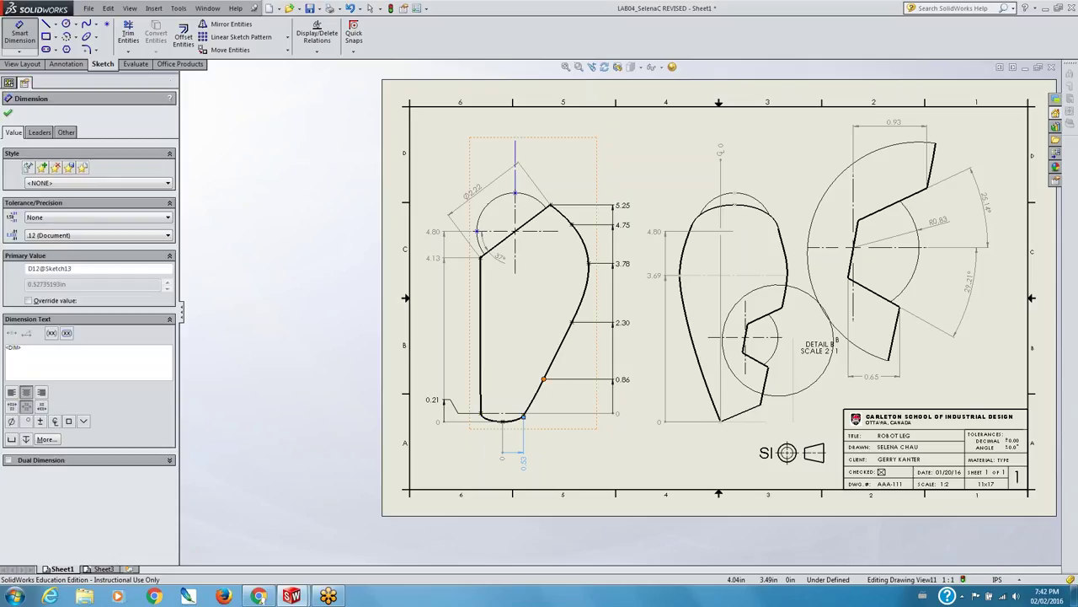
- Add driven horizontal ordinates for the two lower sketch points and the widest point of the leftmost leg's curved edge
{"action": "left_click", "coordinate": [543, 379]}
{"action": "left_click", "coordinate": [533, 459]}
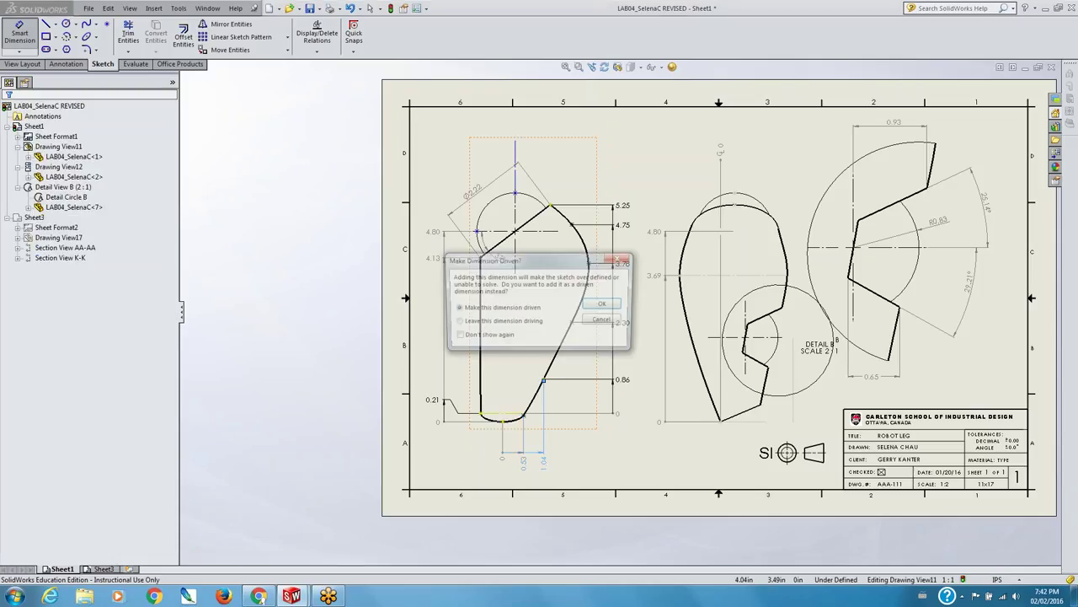
{"action": "left_click", "coordinate": [608, 306]}
{"action": "left_click", "coordinate": [572, 323]}
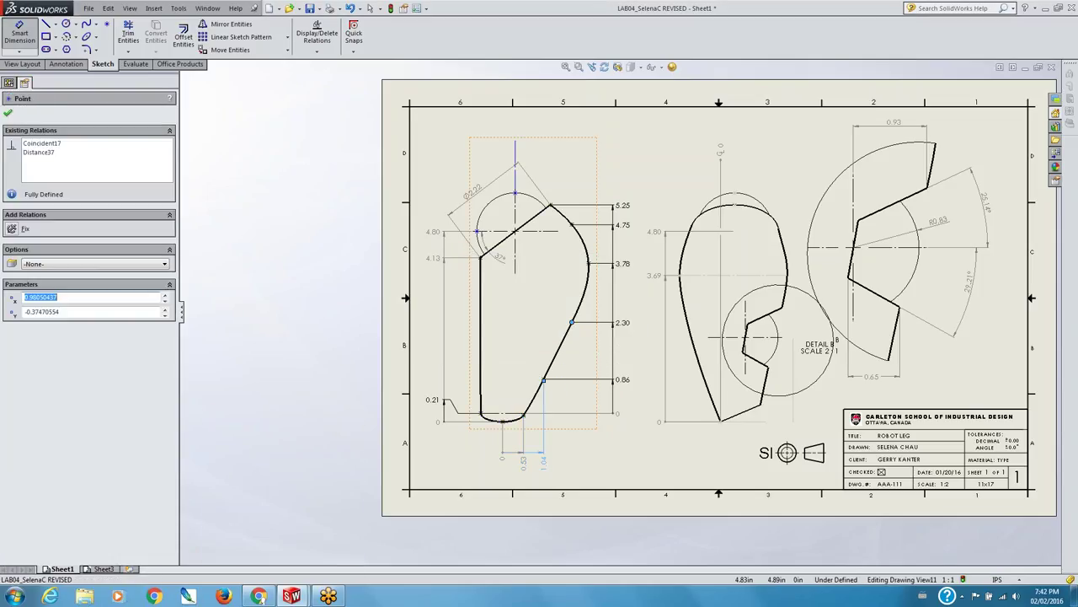
{"action": "left_click", "coordinate": [606, 307]}
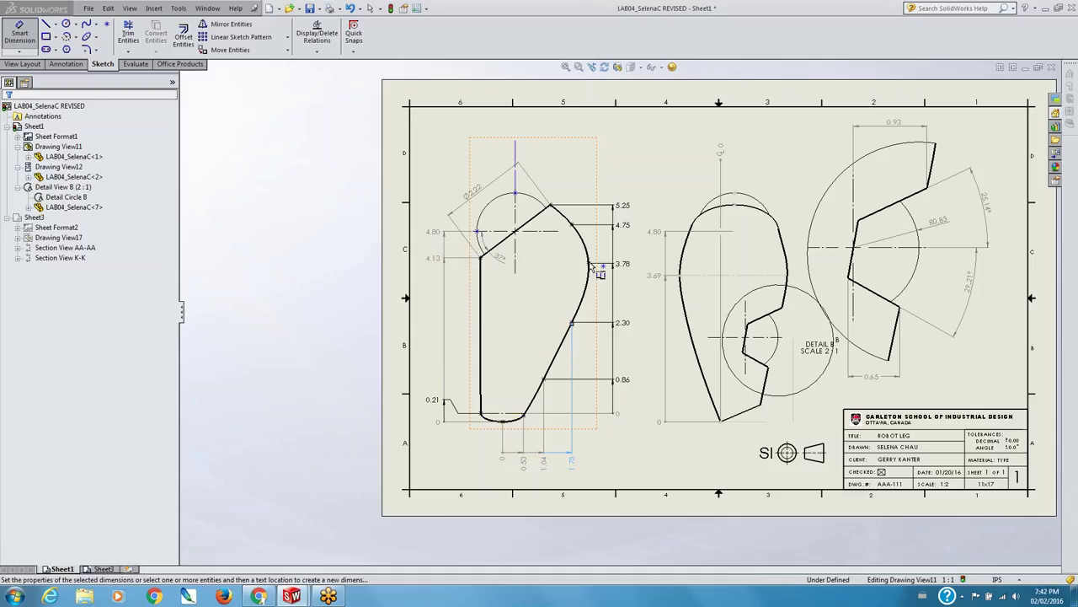
{"action": "left_click", "coordinate": [588, 264]}
{"action": "left_click", "coordinate": [582, 460]}
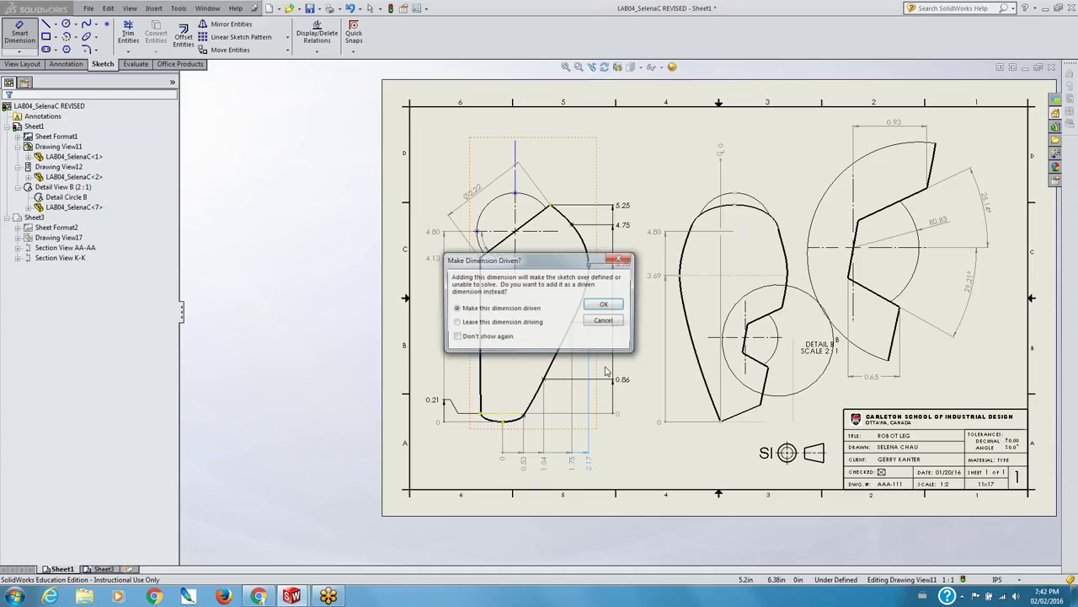
{"action": "left_click", "coordinate": [603, 305]}
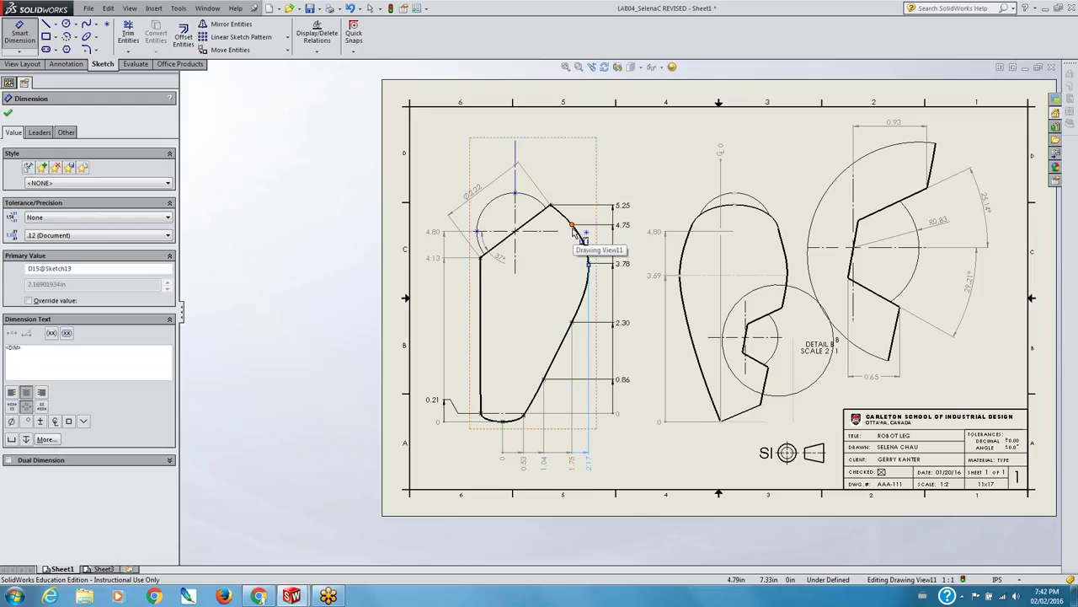
{"action": "left_click", "coordinate": [8, 113]}
{"action": "key", "text": "Escape"}
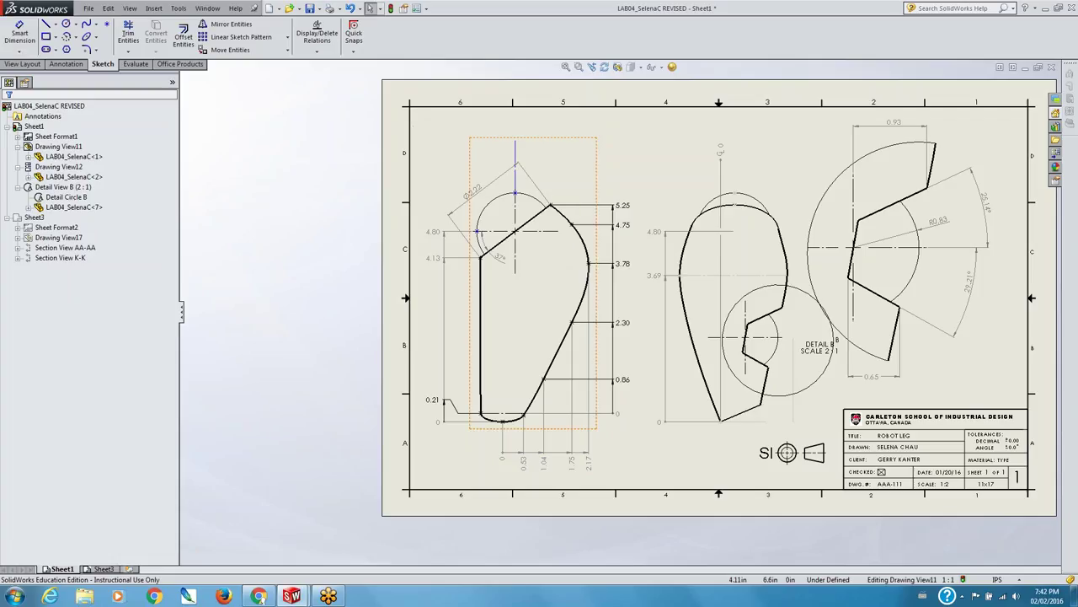
- Draw a vertical centerline from the sketch point just below the curved edge's widest point to the sketch point above it
{"action": "left_click", "coordinate": [55, 26]}
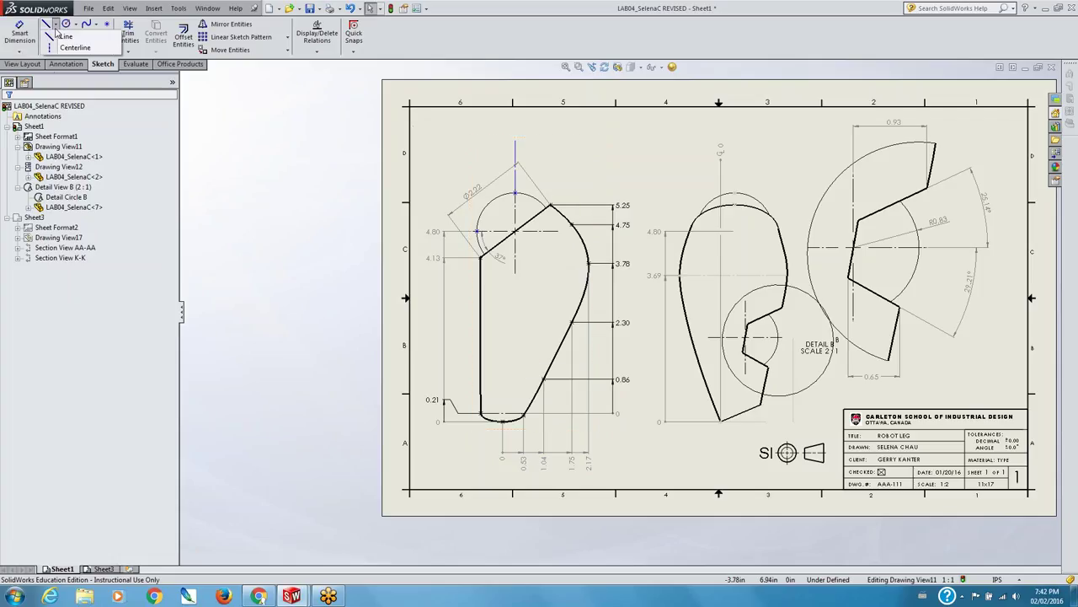
{"action": "left_click", "coordinate": [76, 44]}
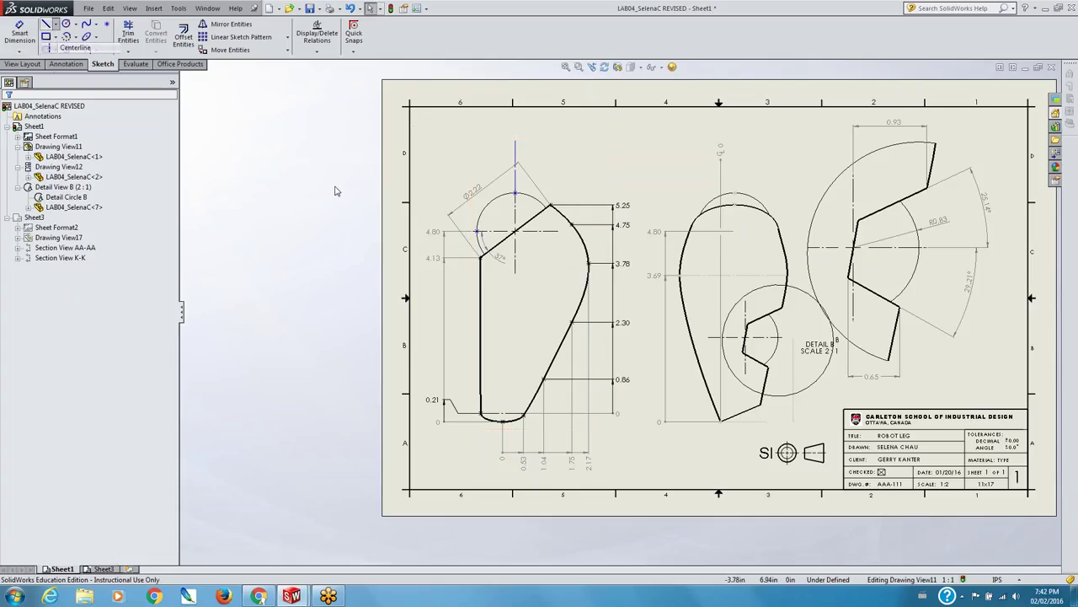
{"action": "left_click", "coordinate": [572, 322]}
{"action": "double_click", "coordinate": [572, 226]}
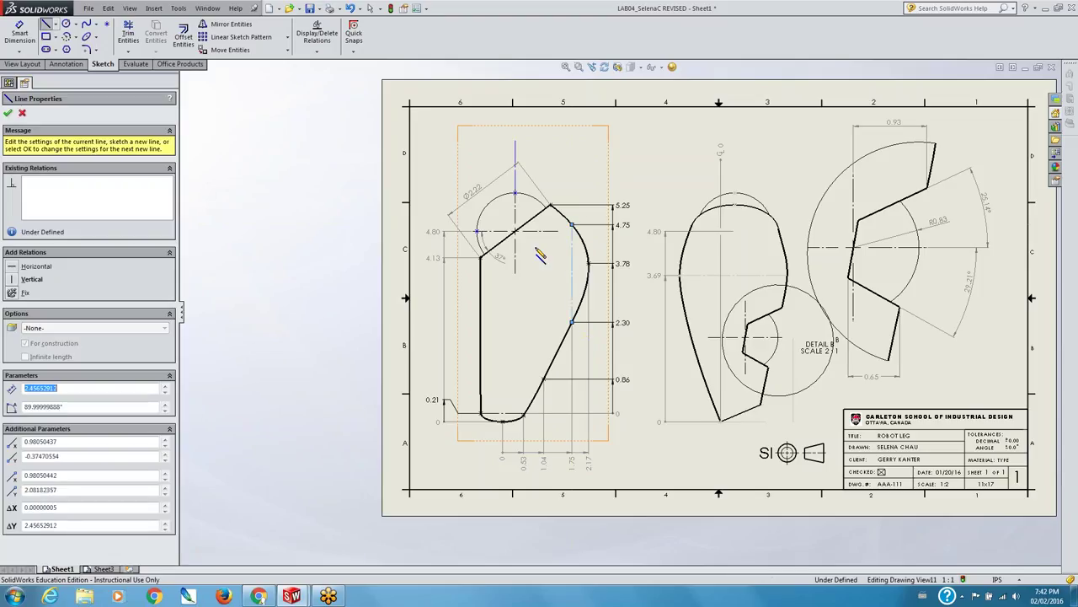
{"action": "right_click", "coordinate": [290, 164]}
{"action": "left_click", "coordinate": [316, 65]}
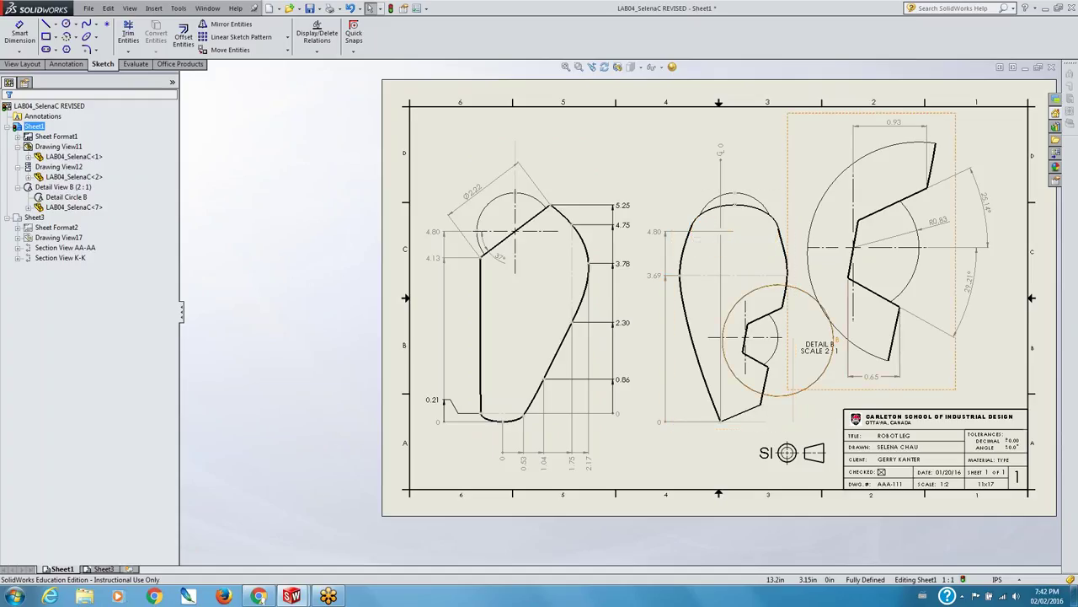
- Move detail view B toward the sheet's upper-right corner and place its label outside the detail arc, near the upper edge
{"action": "left_click_drag", "start_coordinate": [910, 396], "coordinate": [937, 388]}
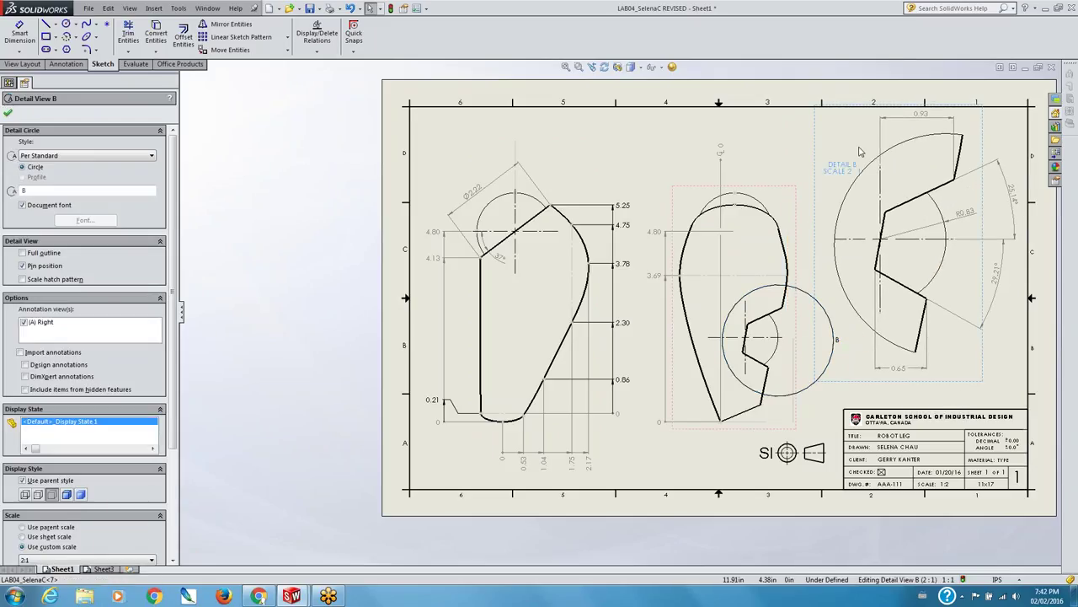
{"action": "left_click_drag", "start_coordinate": [859, 151], "coordinate": [871, 133]}
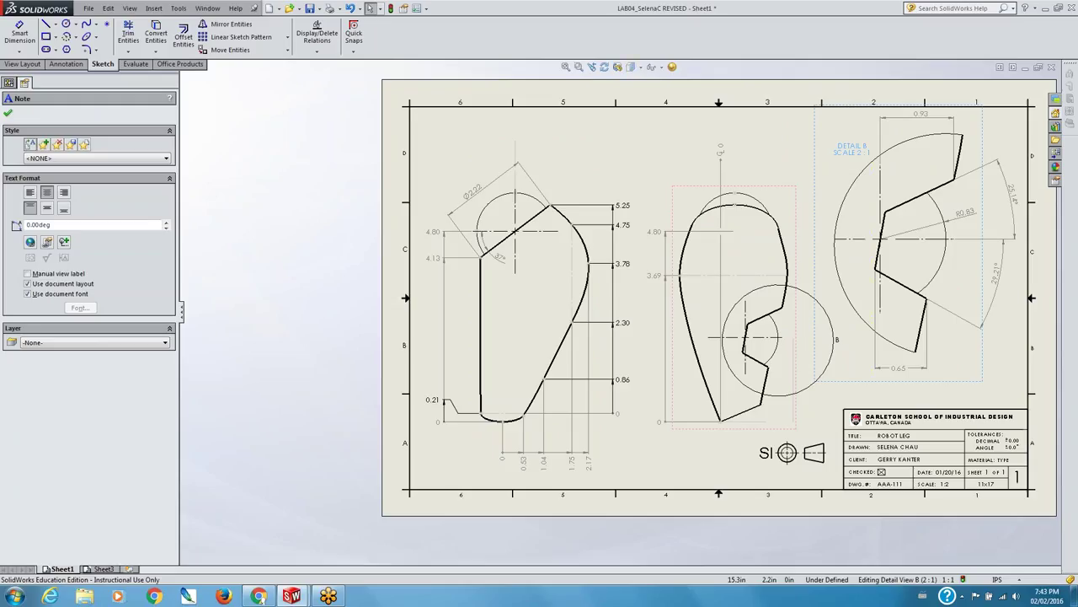
{"action": "key", "text": "Escape"}
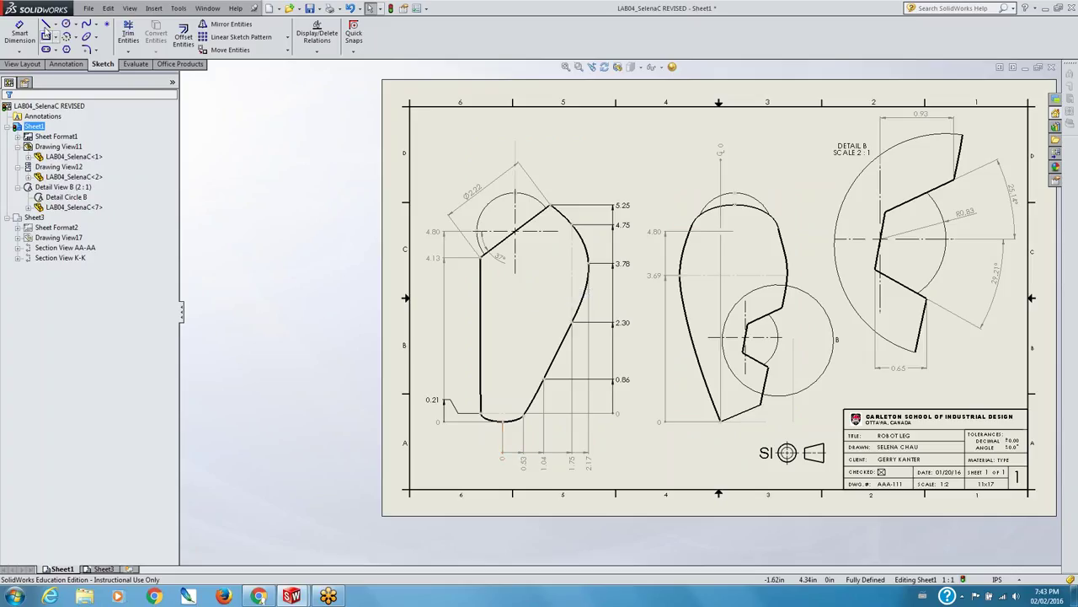
- Add a driven horizontal dimension between the leftmost leg's upper arc centre mark and its lowest point, placing the value below the view
{"action": "left_click", "coordinate": [20, 32]}
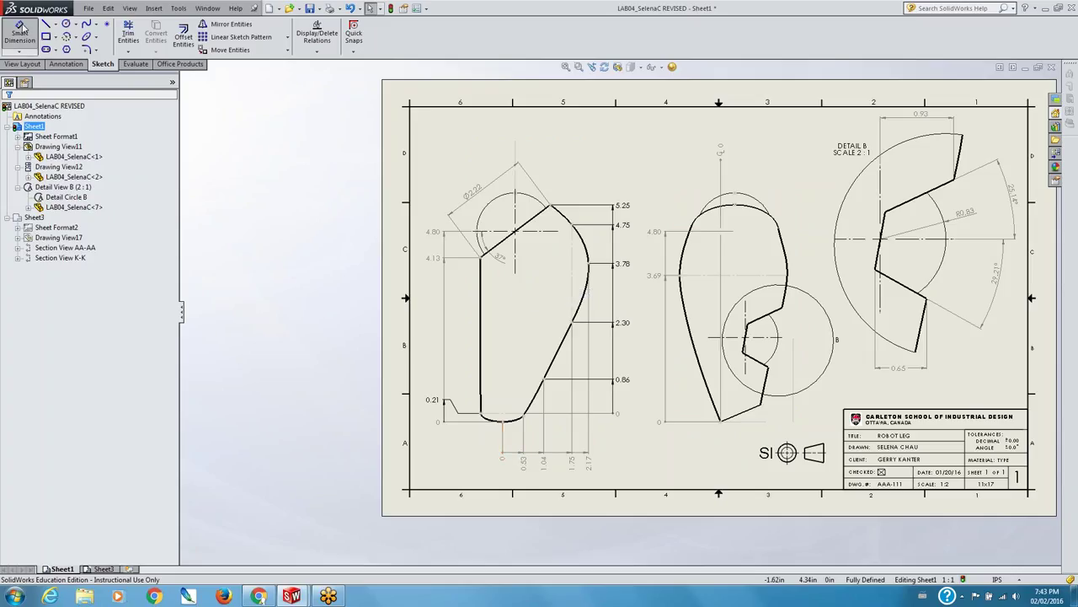
{"action": "left_click", "coordinate": [516, 270]}
{"action": "left_click", "coordinate": [503, 419]}
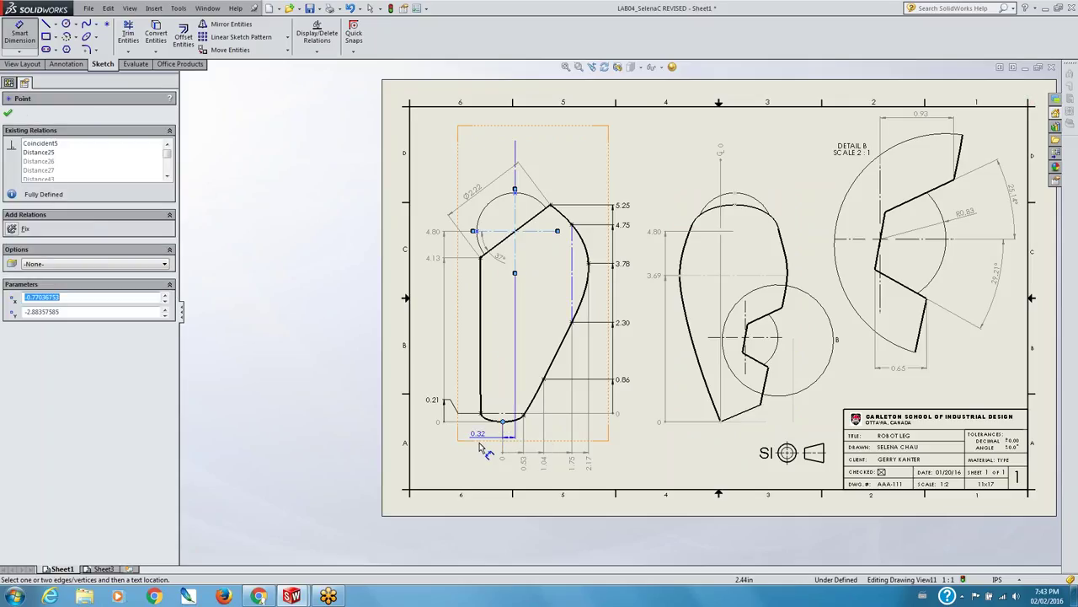
{"action": "left_click", "coordinate": [471, 477]}
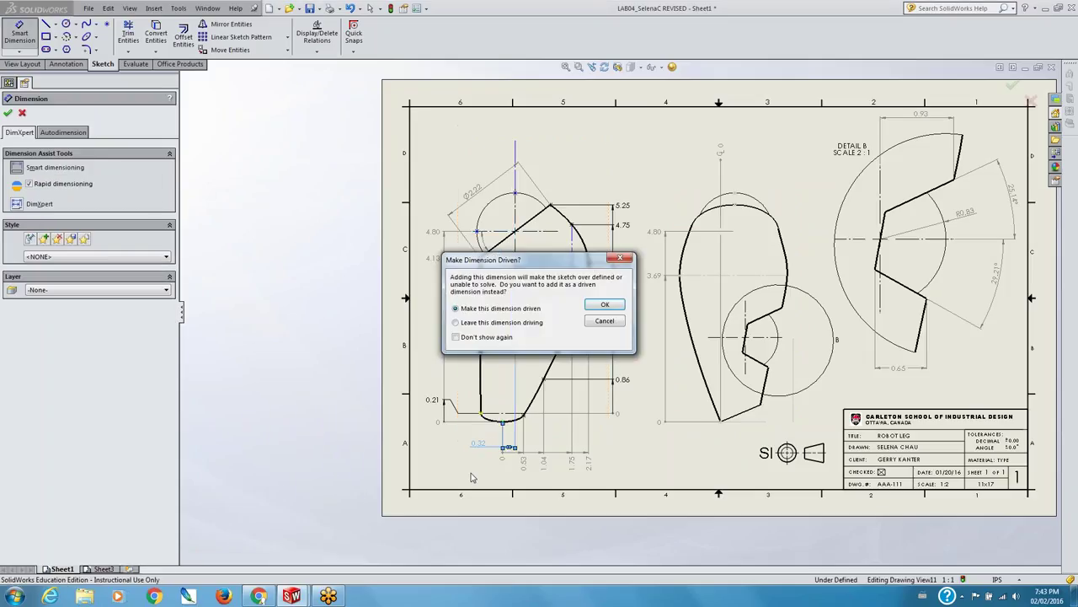
{"action": "left_click", "coordinate": [605, 304]}
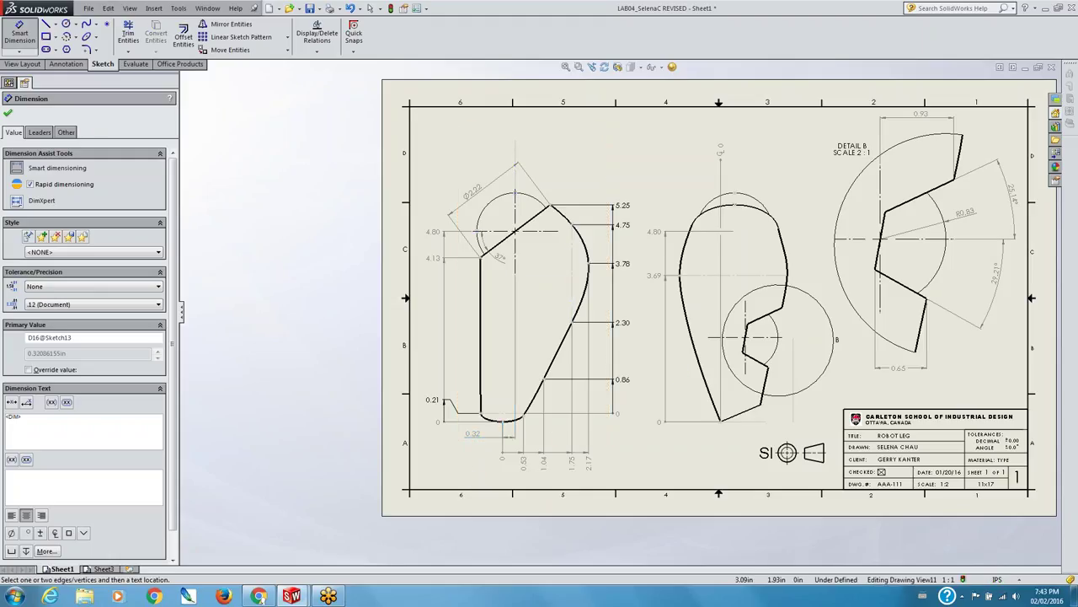
{"action": "left_click", "coordinate": [486, 437]}
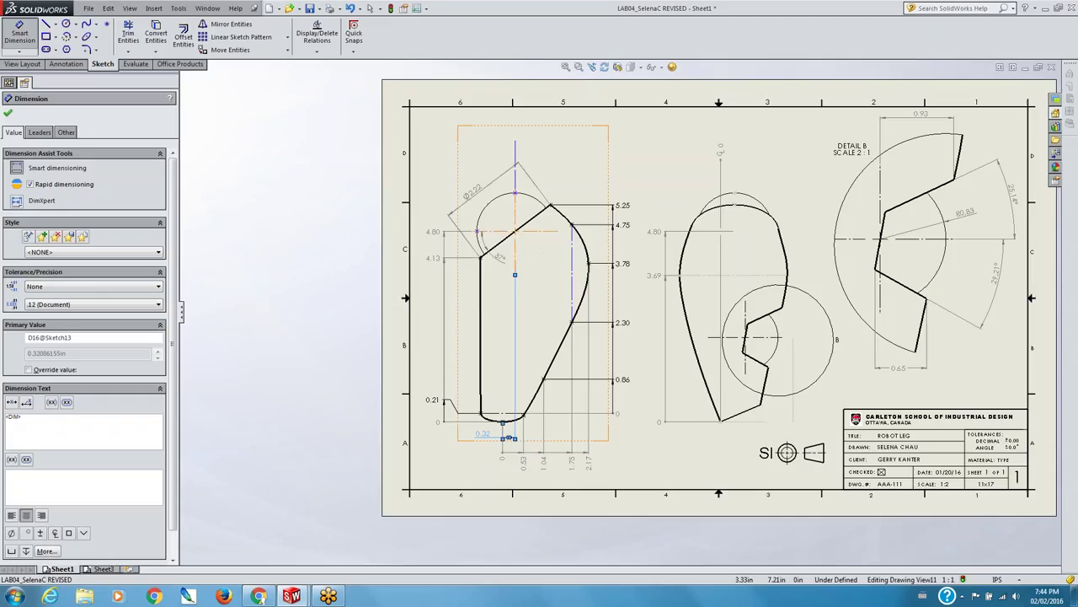
{"action": "left_click", "coordinate": [8, 113]}
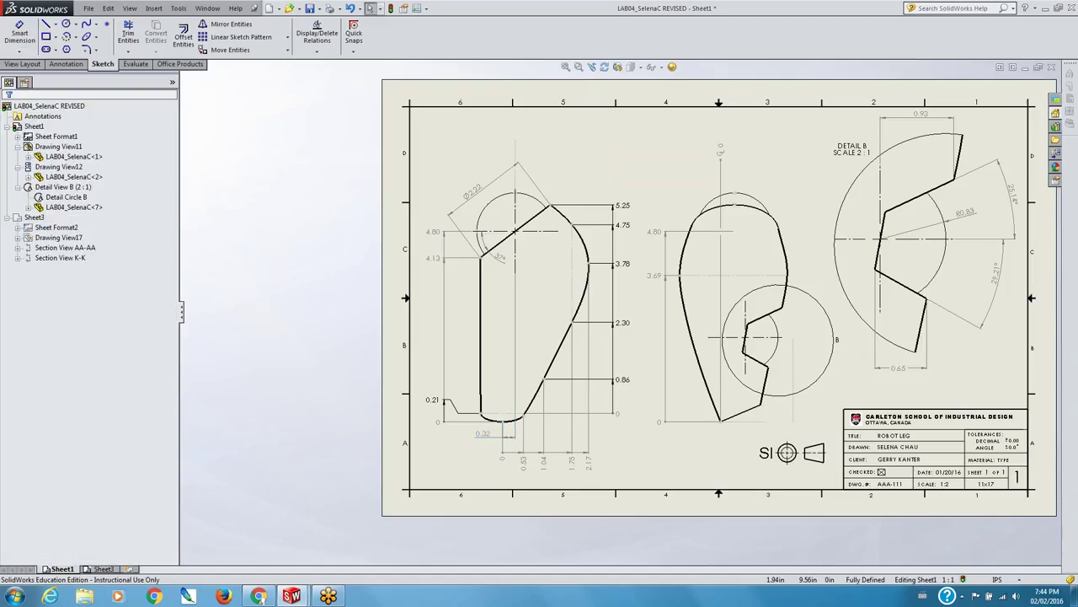
- Dimension the radius of the leftmost leg's upper arc, placing the value inside the arc beside the diameter dimension
{"action": "left_click", "coordinate": [19, 35]}
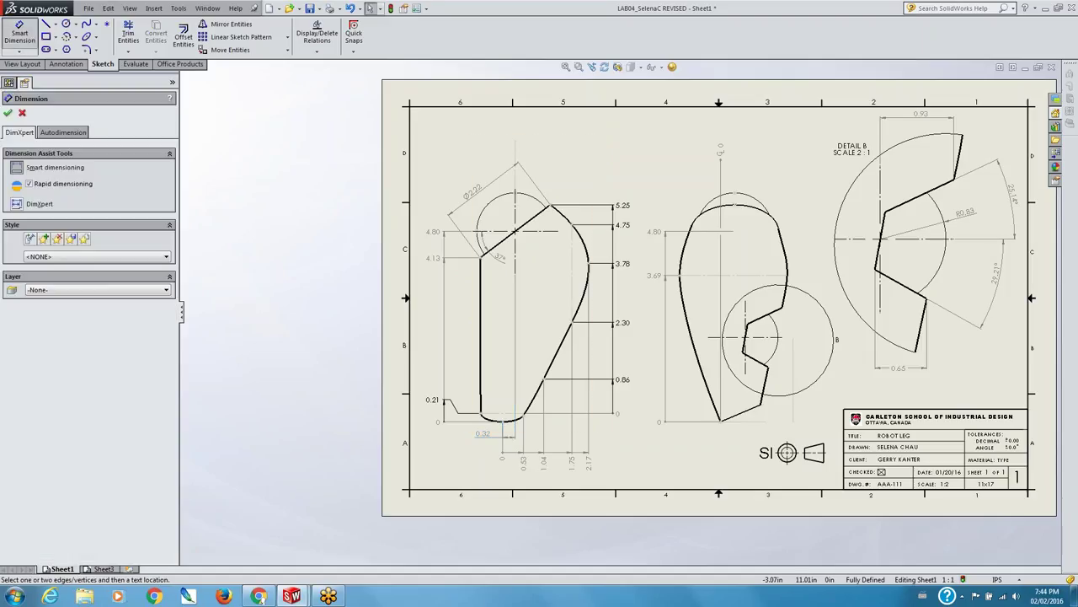
{"action": "left_click", "coordinate": [525, 196]}
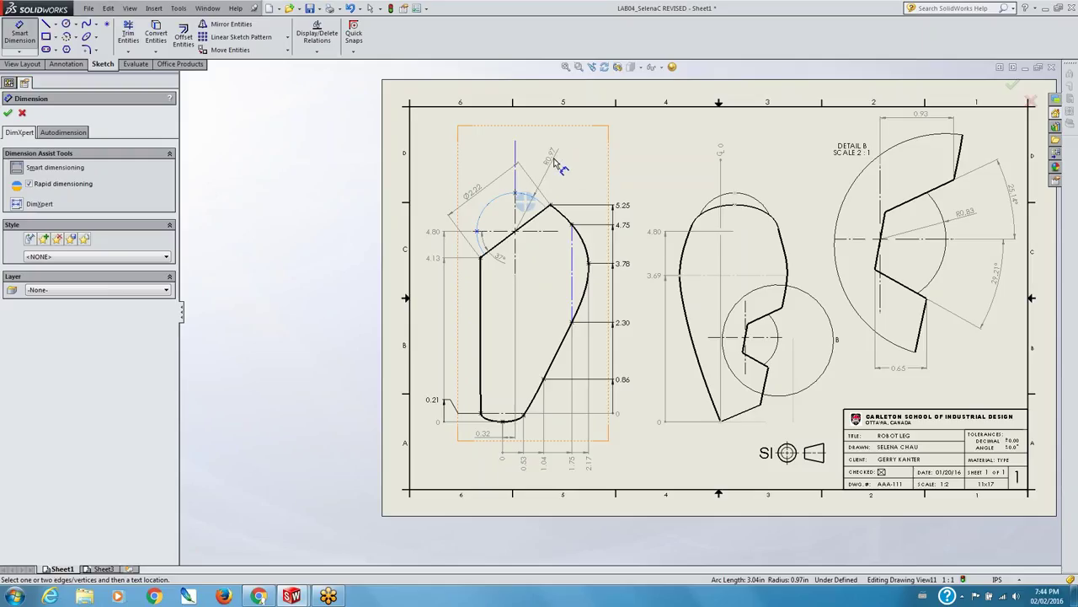
{"action": "left_click", "coordinate": [486, 207]}
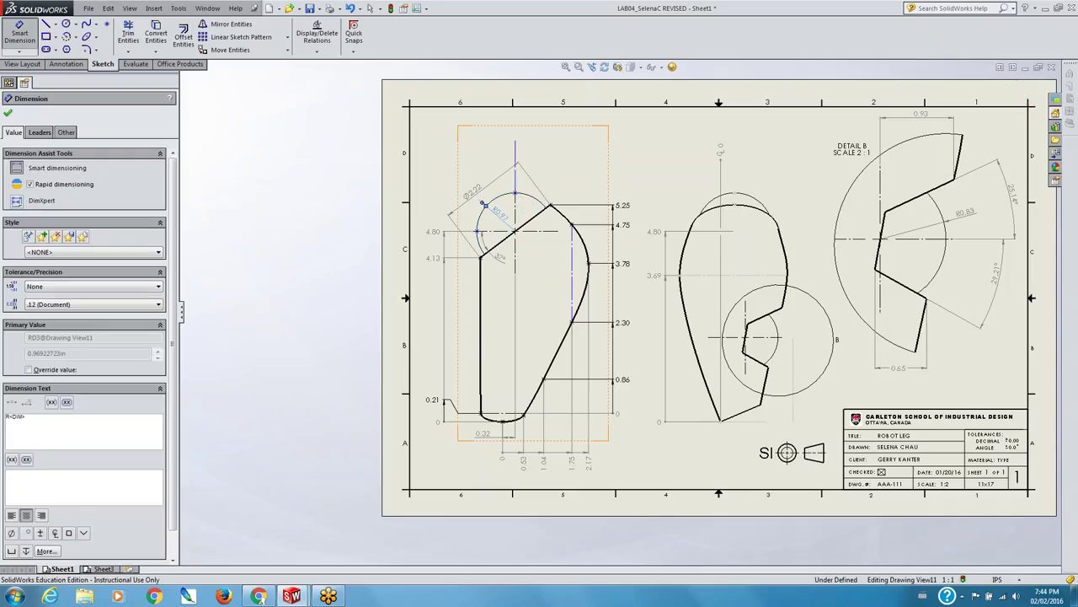
{"action": "left_click", "coordinate": [8, 114]}
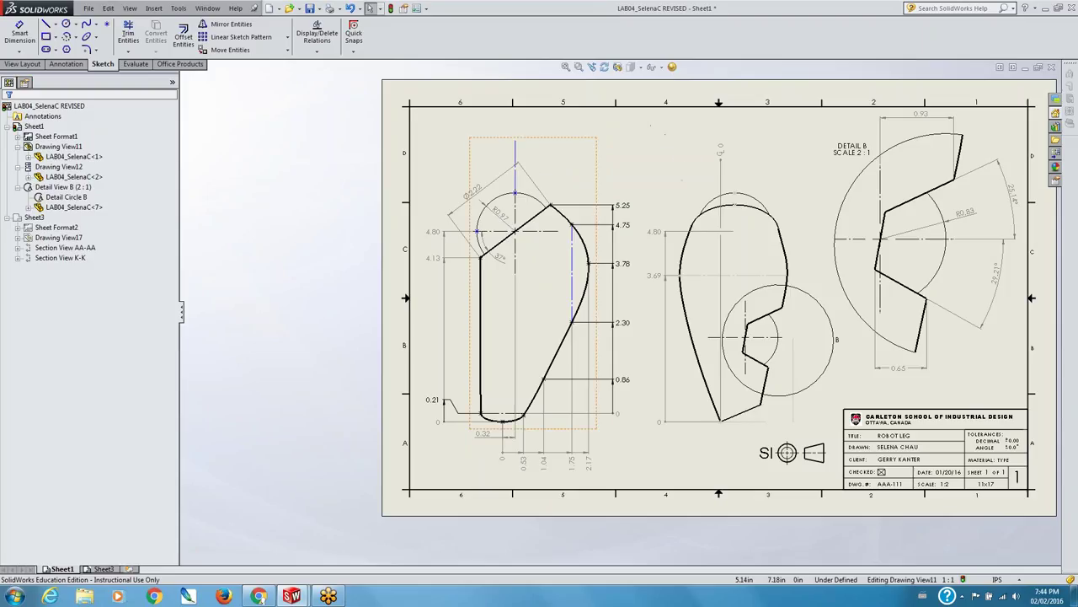
{"action": "left_click", "coordinate": [531, 225]}
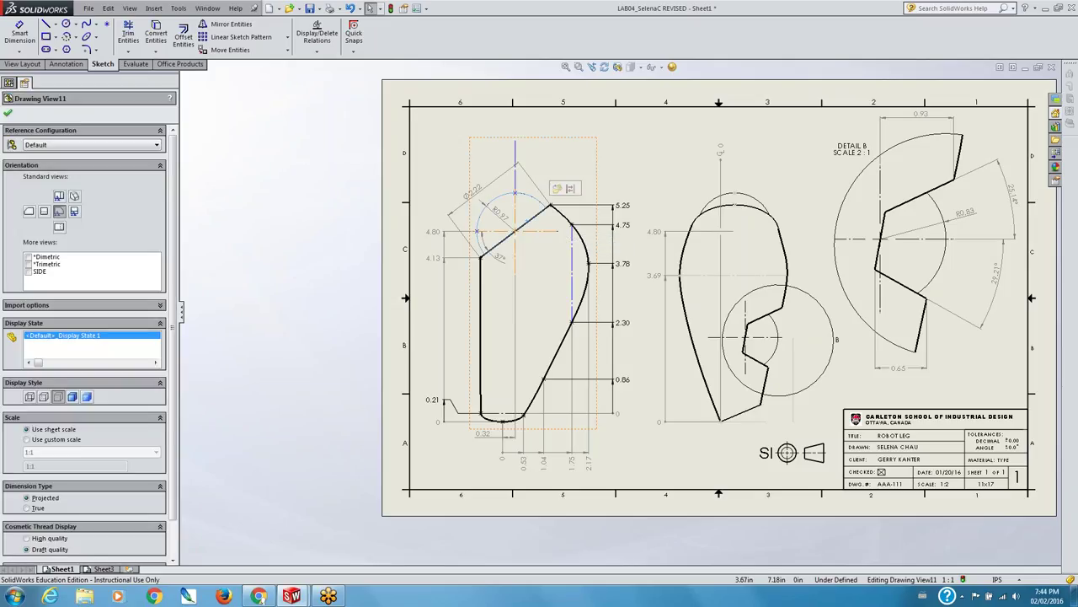
{"action": "left_click", "coordinate": [631, 161]}
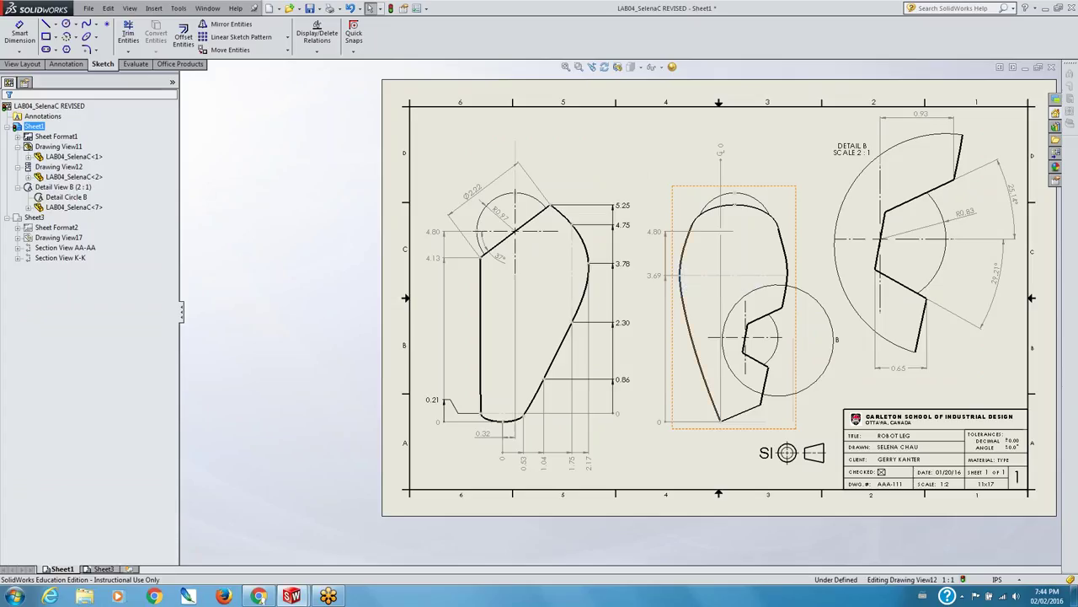
- Try a 0.0098in line thickness on the middle leg view's left curved edge, and restore its thick line
{"action": "left_click", "coordinate": [684, 268]}
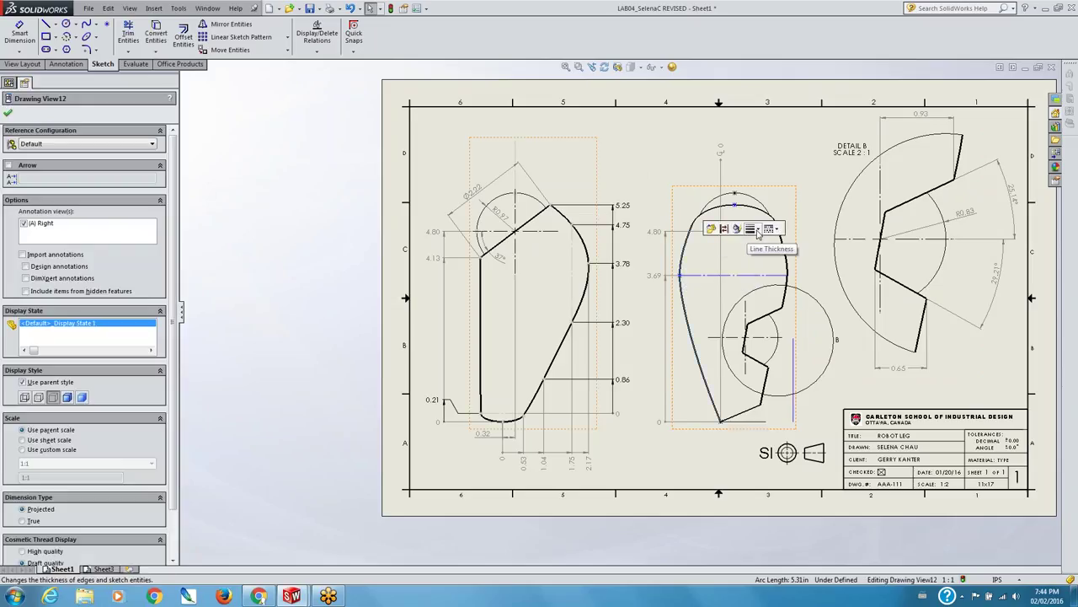
{"action": "left_click", "coordinate": [757, 230]}
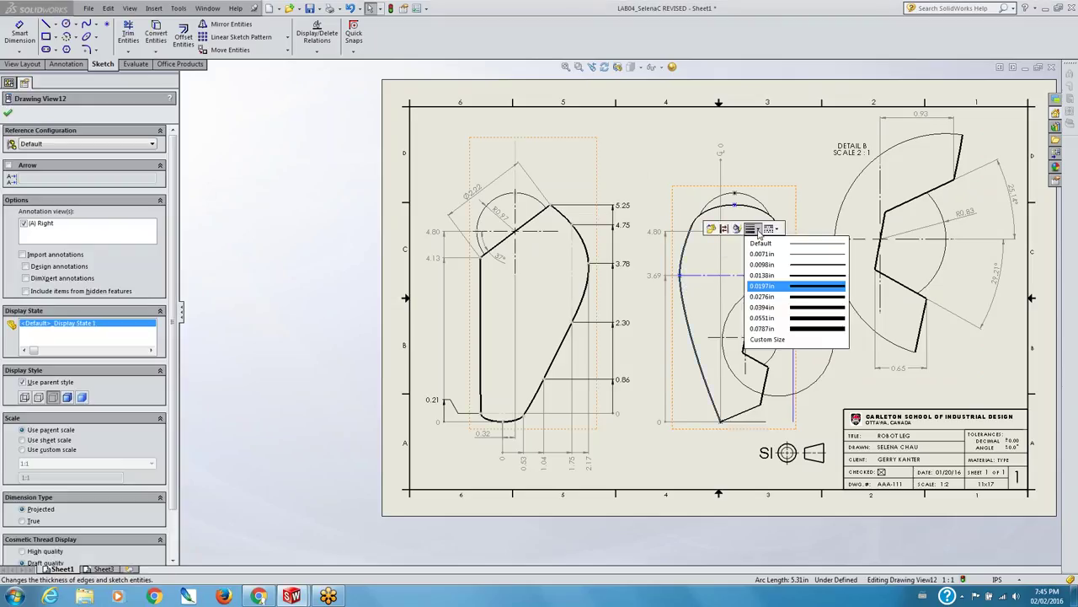
{"action": "left_click", "coordinate": [798, 266]}
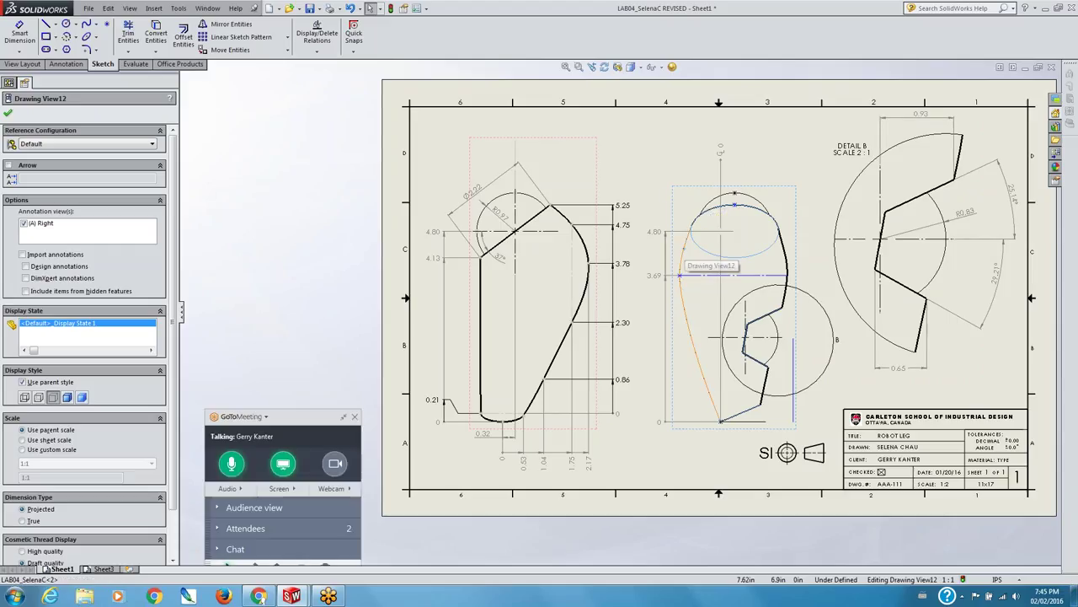
{"action": "left_click", "coordinate": [684, 265]}
{"action": "left_click", "coordinate": [758, 212]}
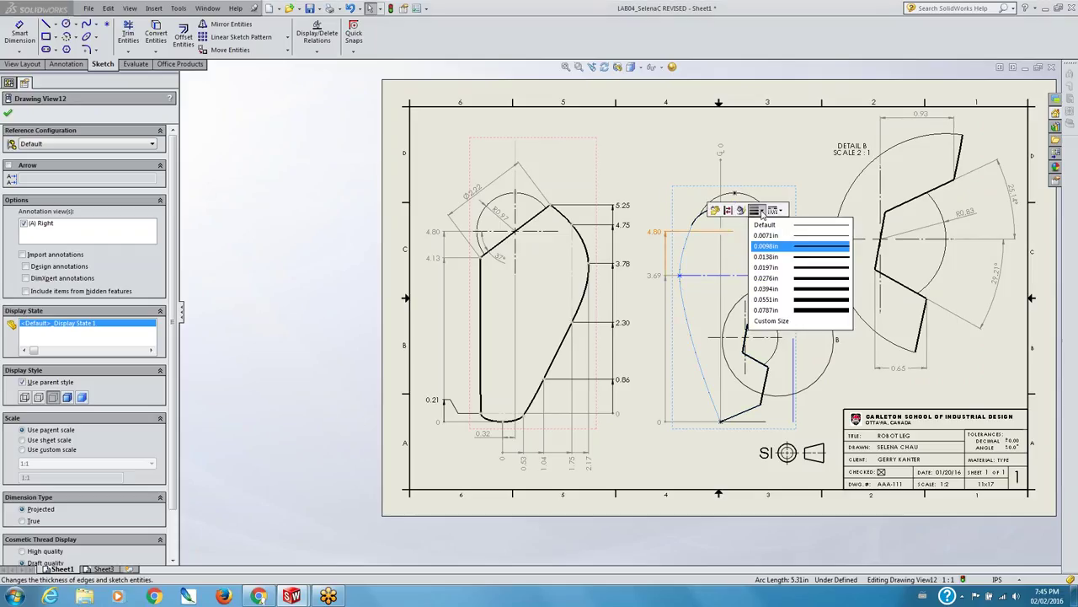
{"action": "left_click", "coordinate": [762, 230]}
{"action": "left_click", "coordinate": [760, 212]}
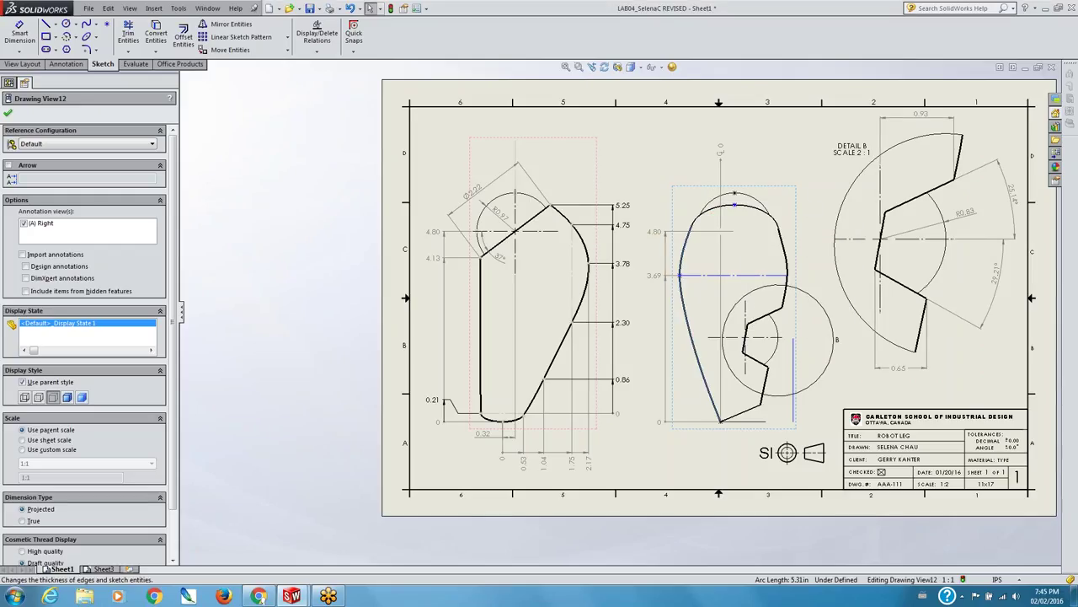
{"action": "left_click", "coordinate": [809, 211]}
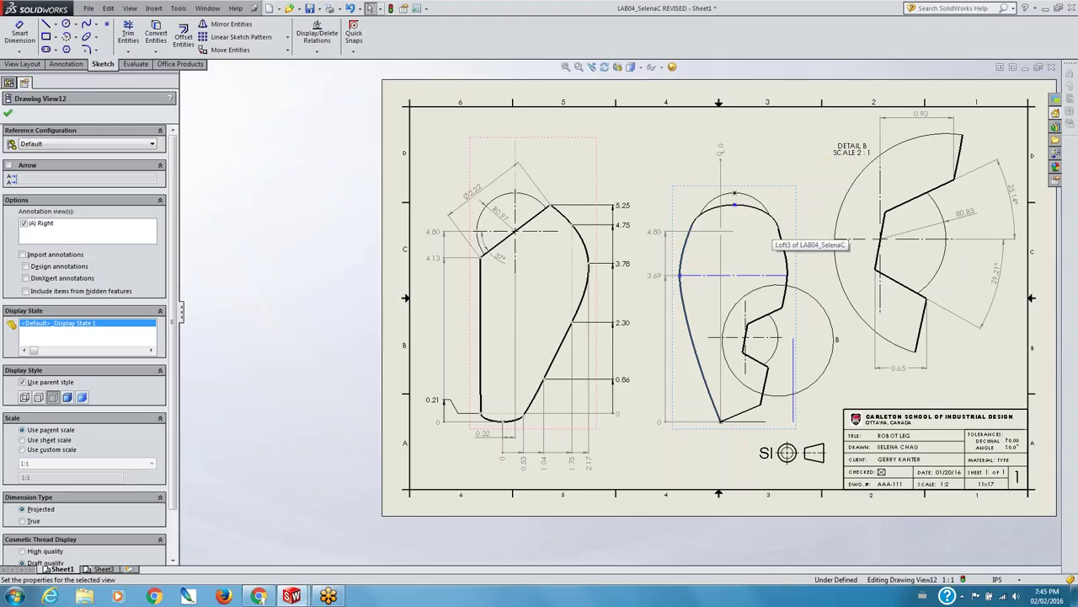
{"action": "key", "text": "Escape"}
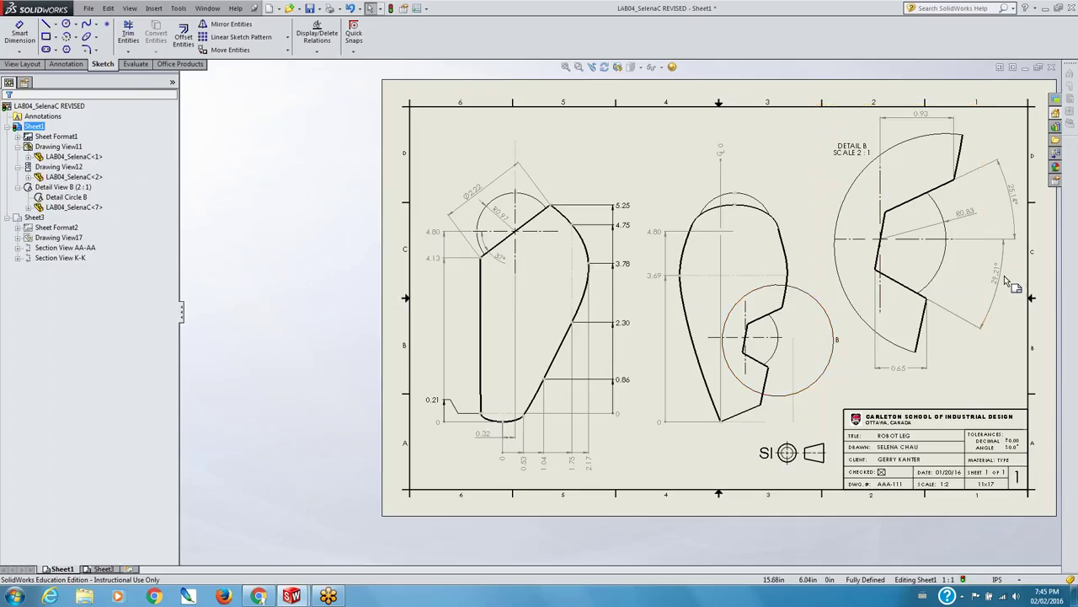
- Move both angle dimensions of detail view B closer to the notch so they line up along one arc
{"action": "left_click_drag", "start_coordinate": [1005, 288], "coordinate": [981, 282]}
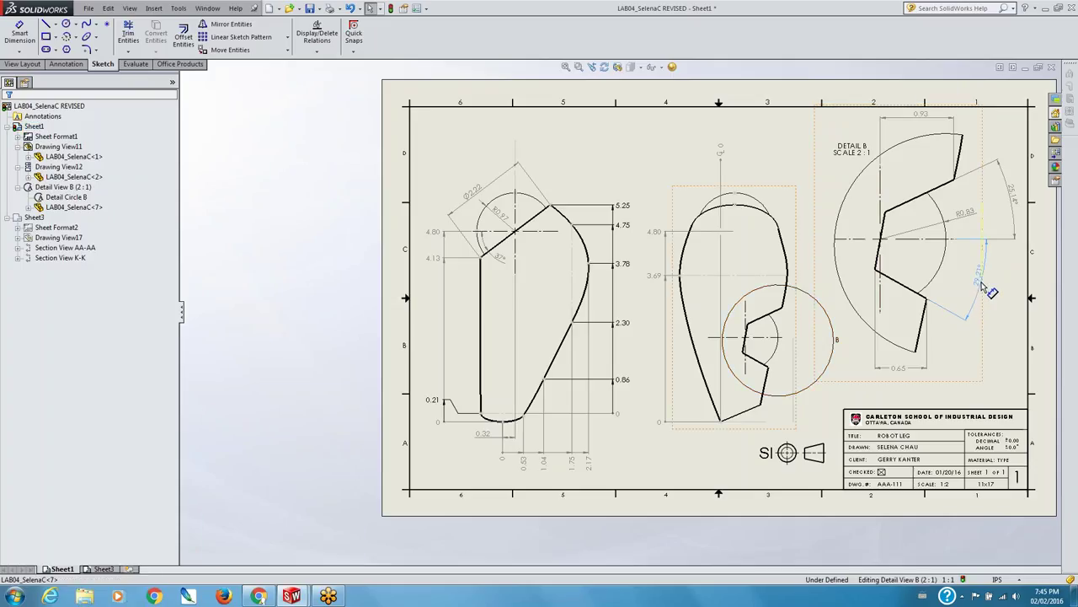
{"action": "left_click_drag", "start_coordinate": [1019, 200], "coordinate": [1004, 229]}
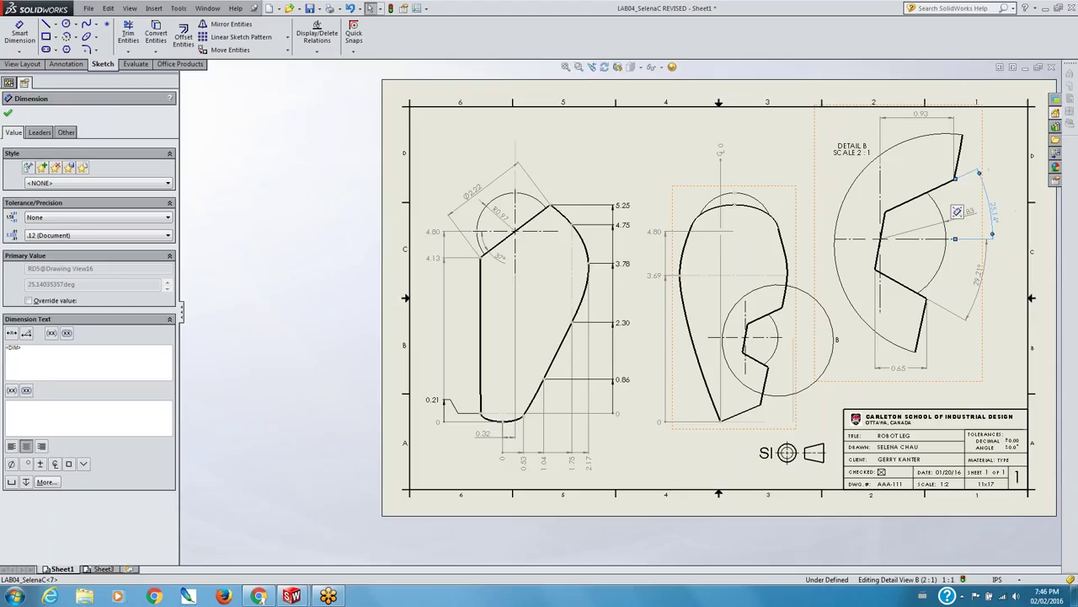
{"action": "left_click_drag", "start_coordinate": [980, 278], "coordinate": [988, 278]}
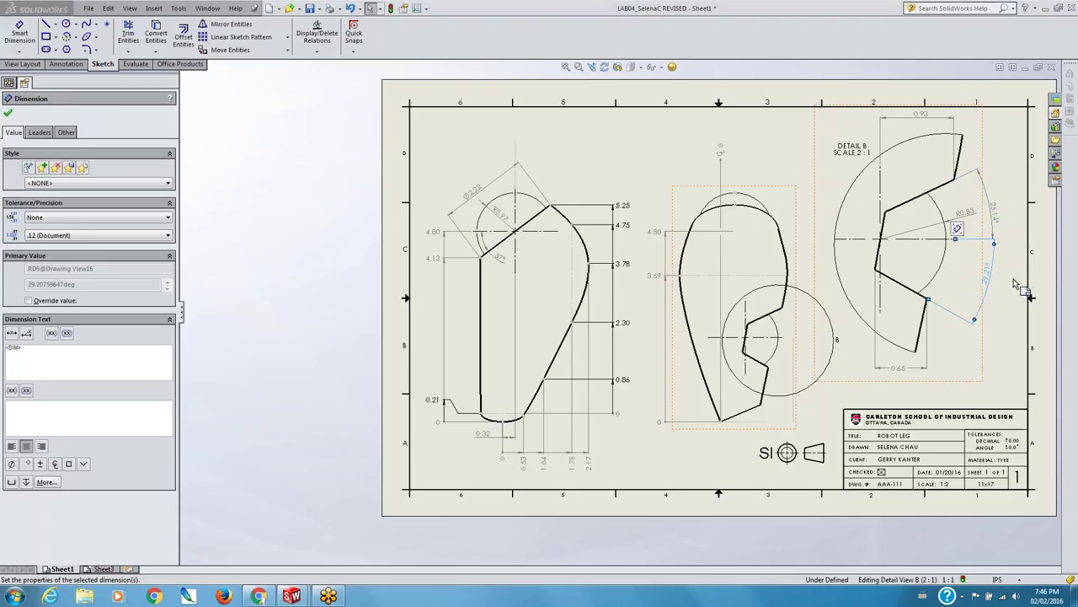
{"action": "left_click", "coordinate": [657, 463]}
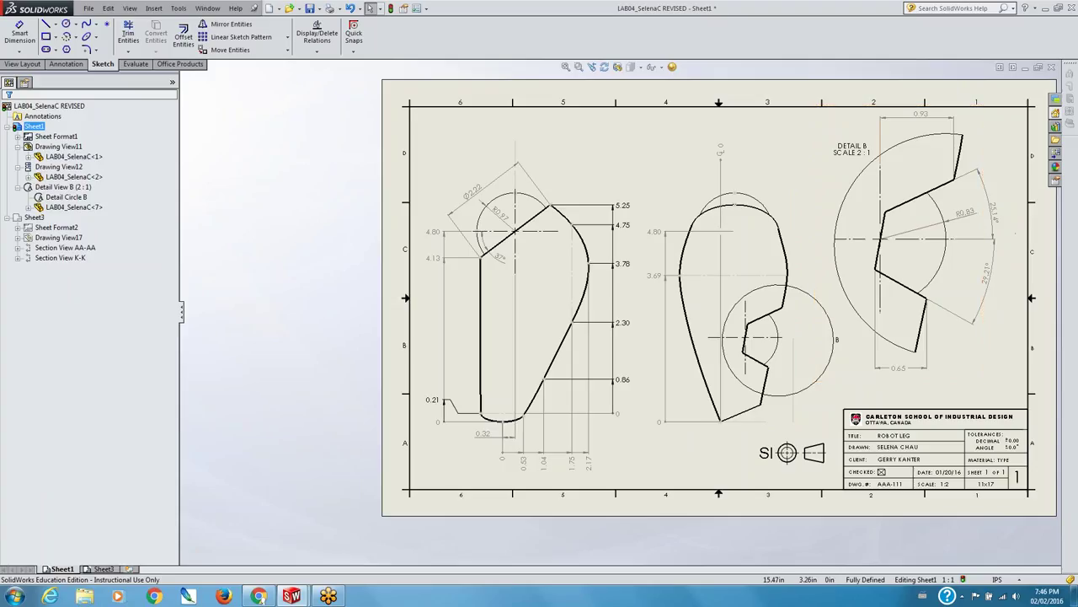
- Shift detail view B slightly right and down, and move its upper horizontal dimension inside the detail arc
{"action": "left_click_drag", "start_coordinate": [986, 387], "coordinate": [997, 392]}
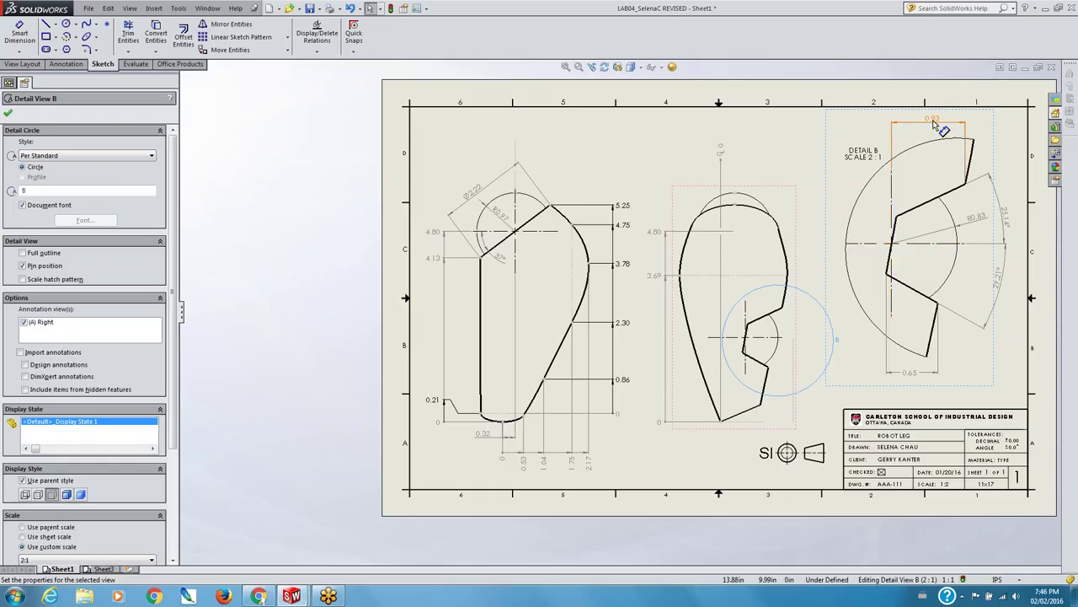
{"action": "left_click_drag", "start_coordinate": [935, 122], "coordinate": [927, 170]}
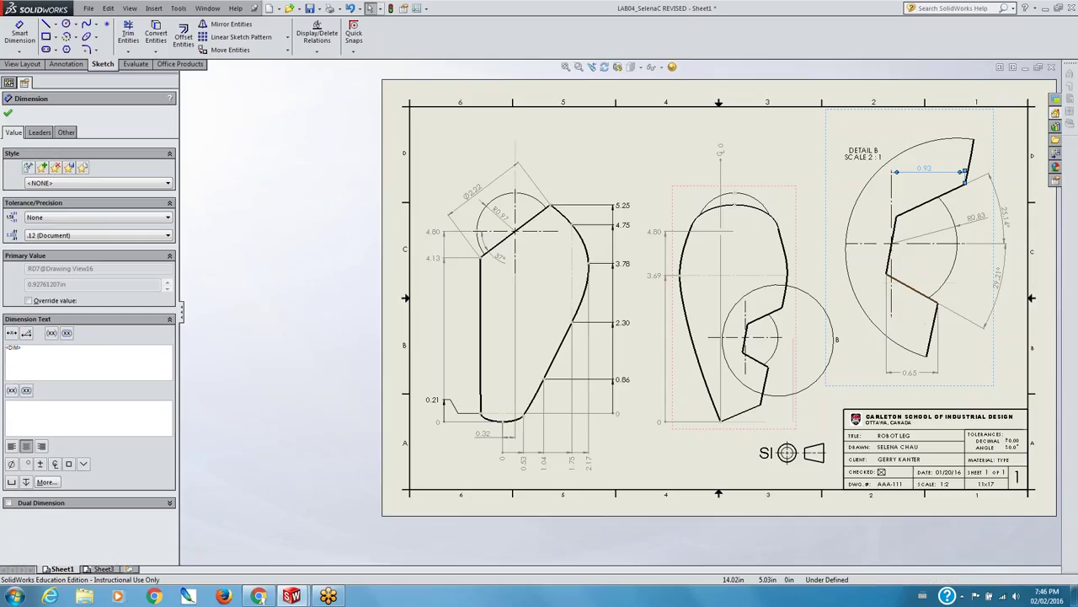
{"action": "left_click", "coordinate": [773, 156]}
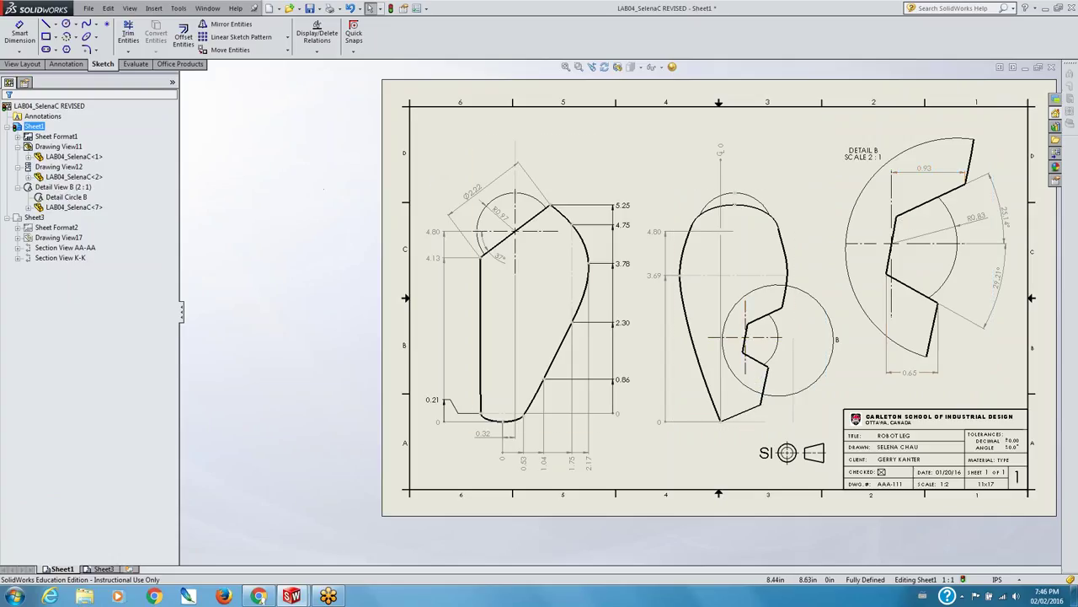
- Try to dimension from the middle leg's vertical ordinate zero line to the centre mark of the small notch arc
{"action": "left_click", "coordinate": [719, 173]}
{"action": "key", "text": "Escape"}
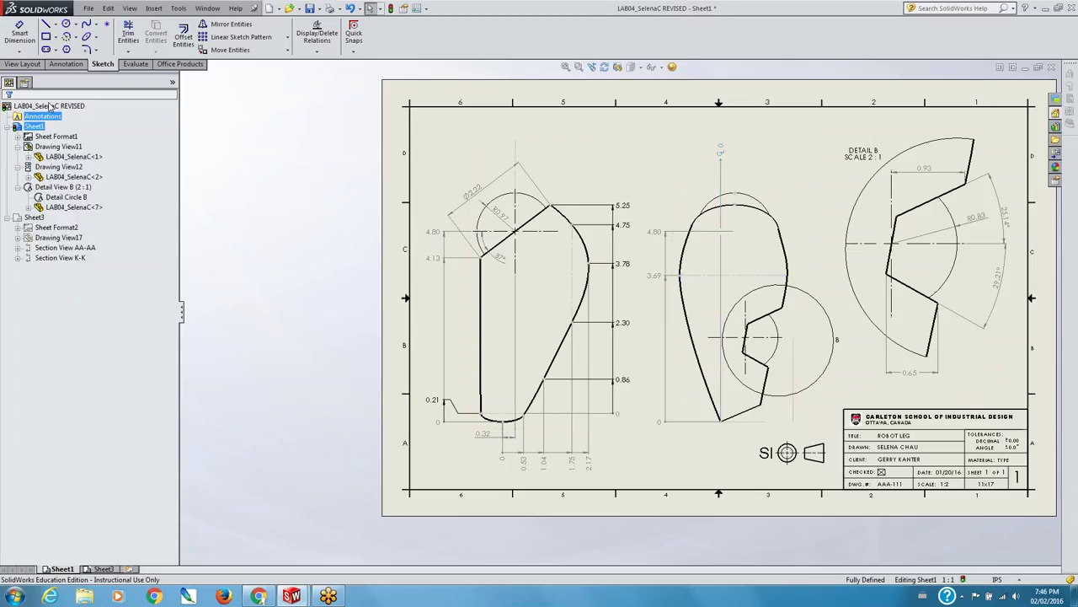
{"action": "left_click", "coordinate": [20, 34]}
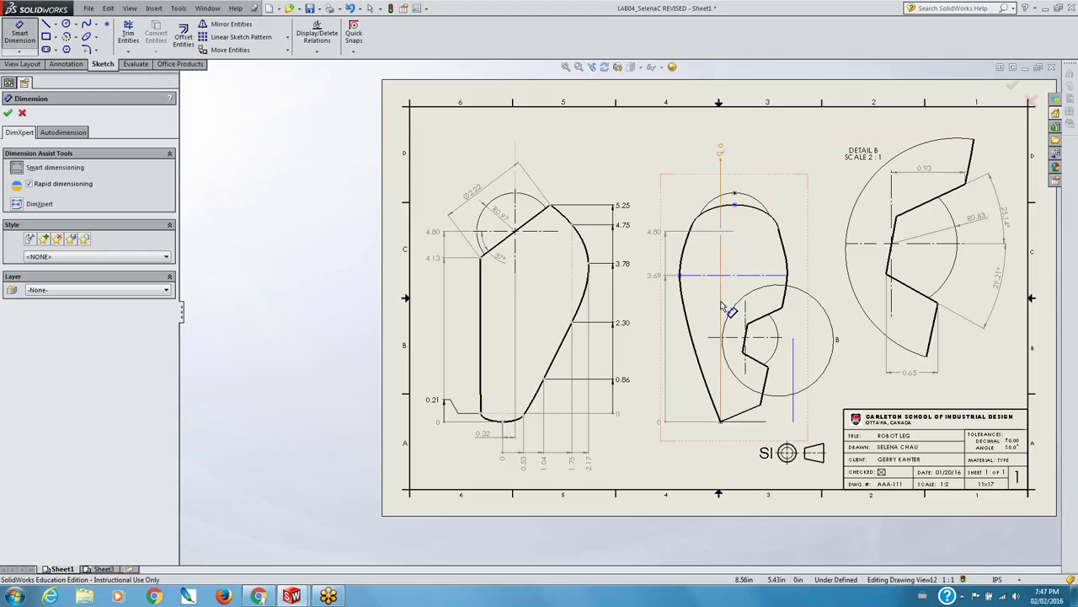
{"action": "left_click", "coordinate": [734, 195]}
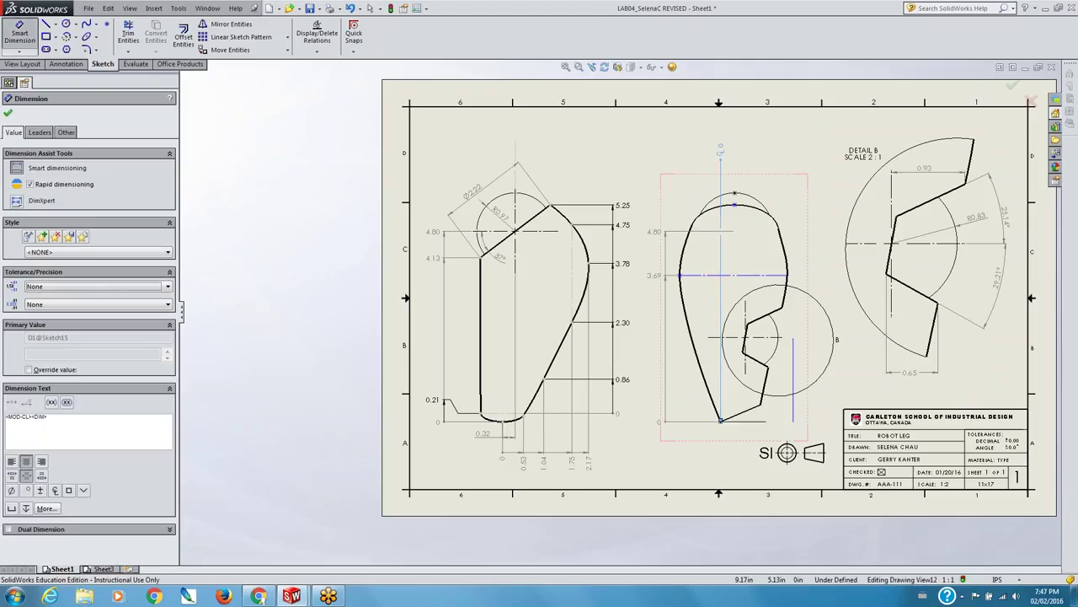
{"action": "left_click", "coordinate": [752, 257]}
{"action": "left_click", "coordinate": [611, 301]}
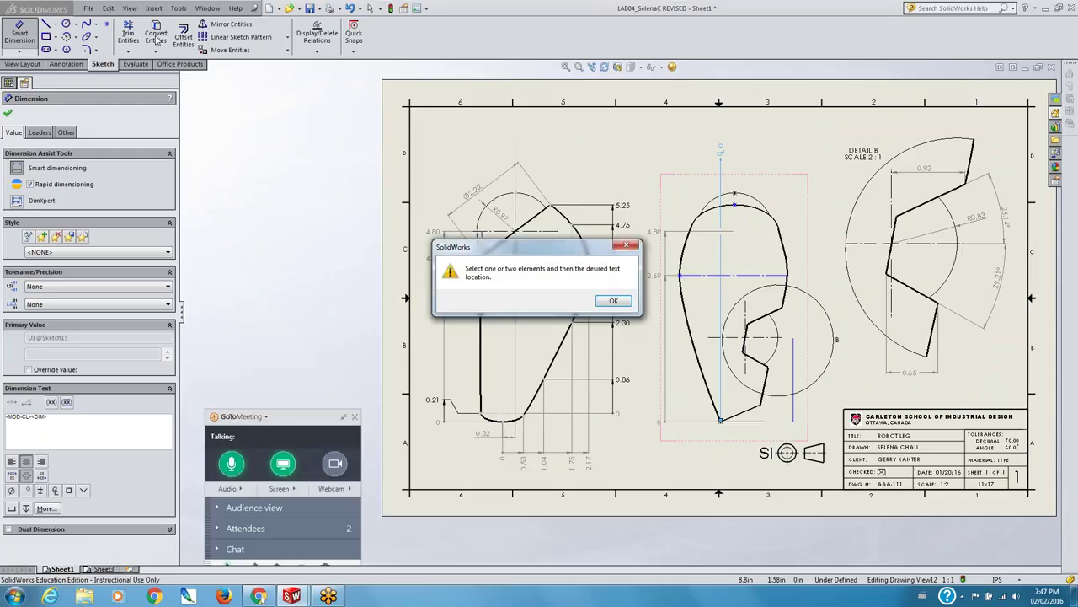
{"action": "left_click", "coordinate": [613, 301]}
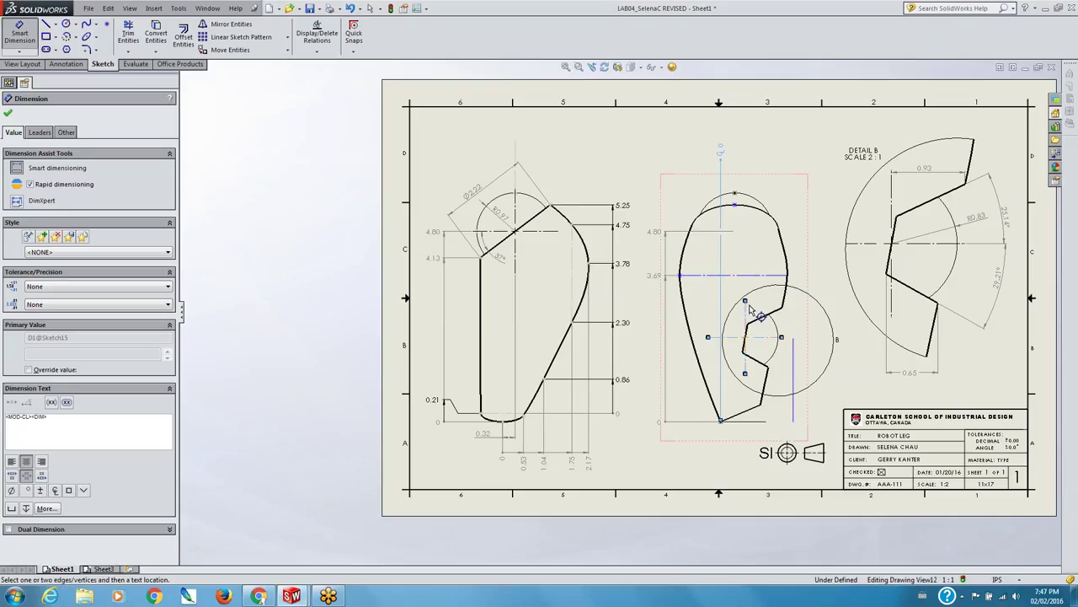
{"action": "left_click", "coordinate": [745, 268]}
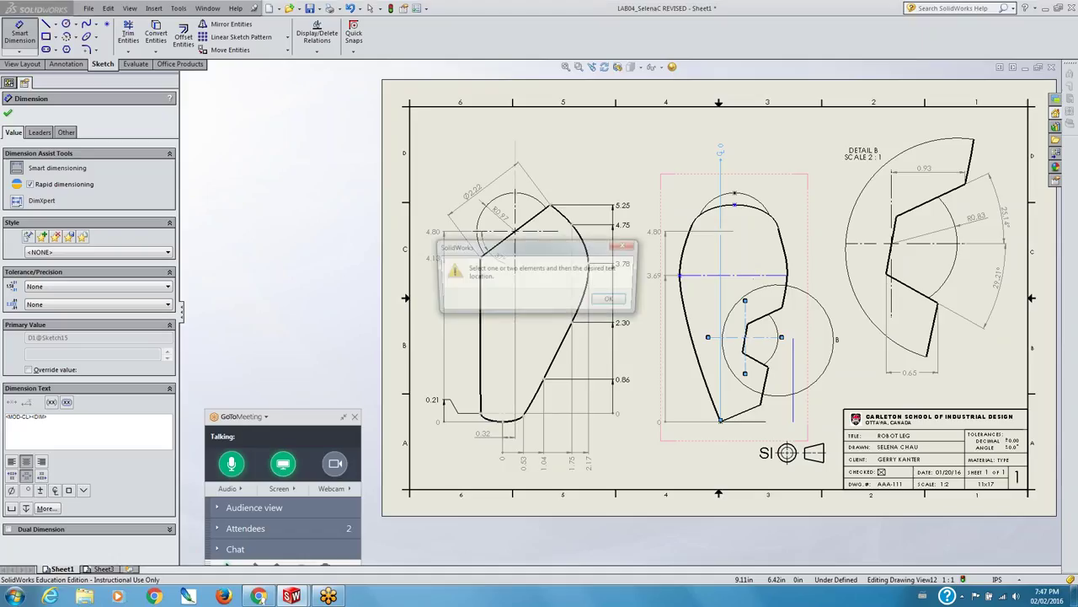
{"action": "left_click", "coordinate": [614, 301]}
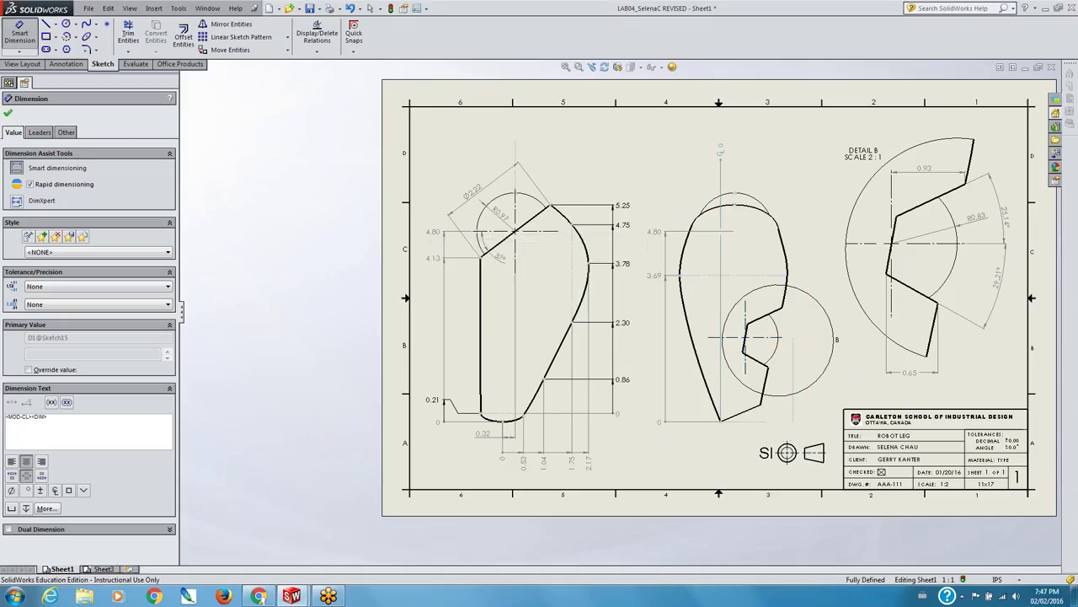
{"action": "left_click", "coordinate": [7, 115]}
{"action": "key", "text": "Escape"}
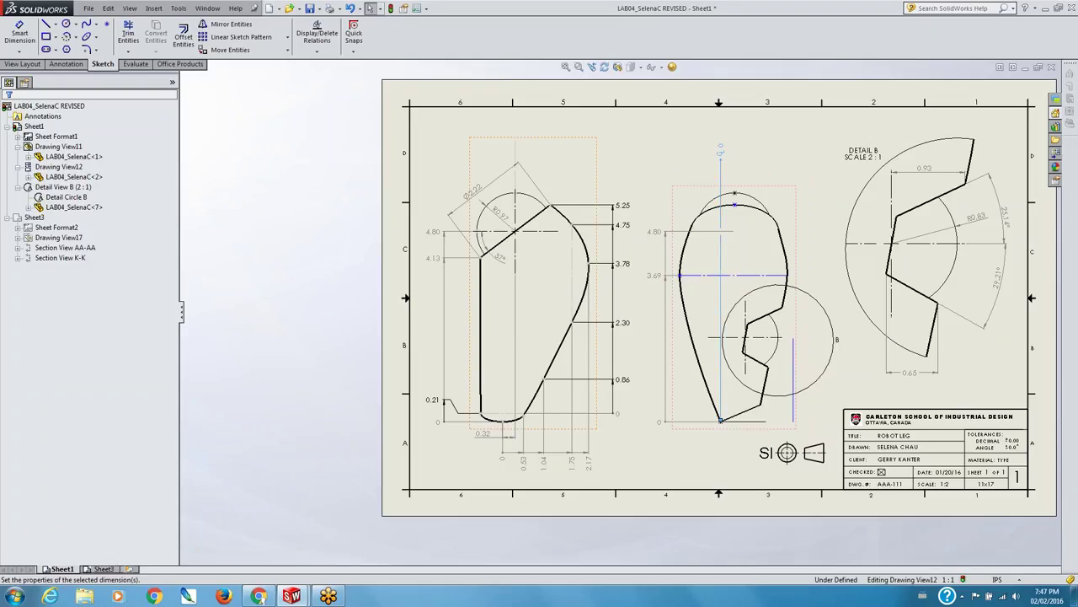
{"action": "left_click", "coordinate": [723, 275]}
{"action": "key", "text": "Escape"}
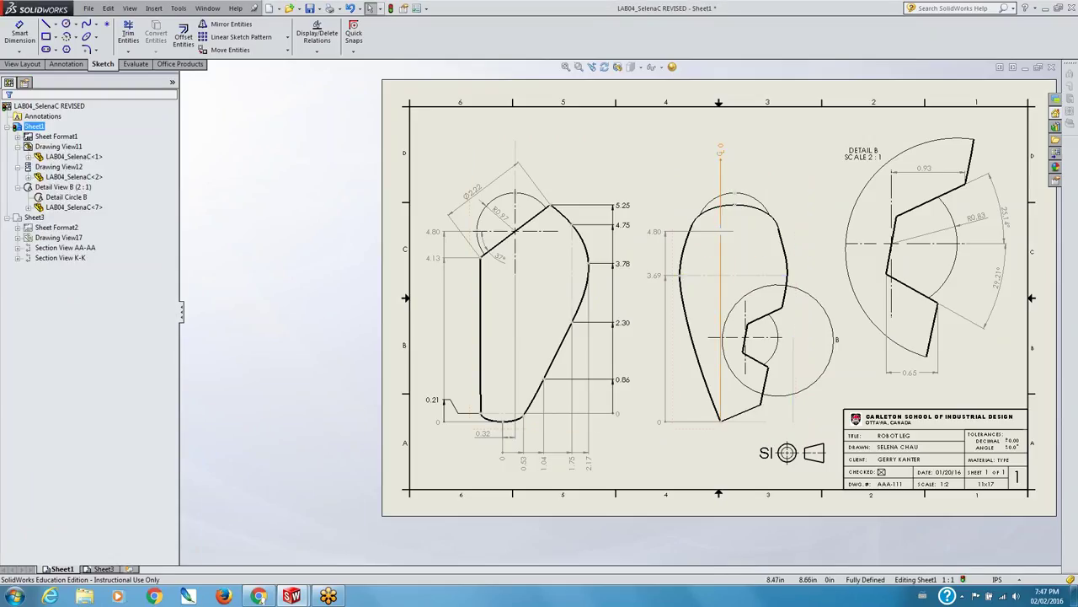
- Delete the centreline-symbol dimension running vertically through the middle leg view
{"action": "left_click", "coordinate": [722, 177]}
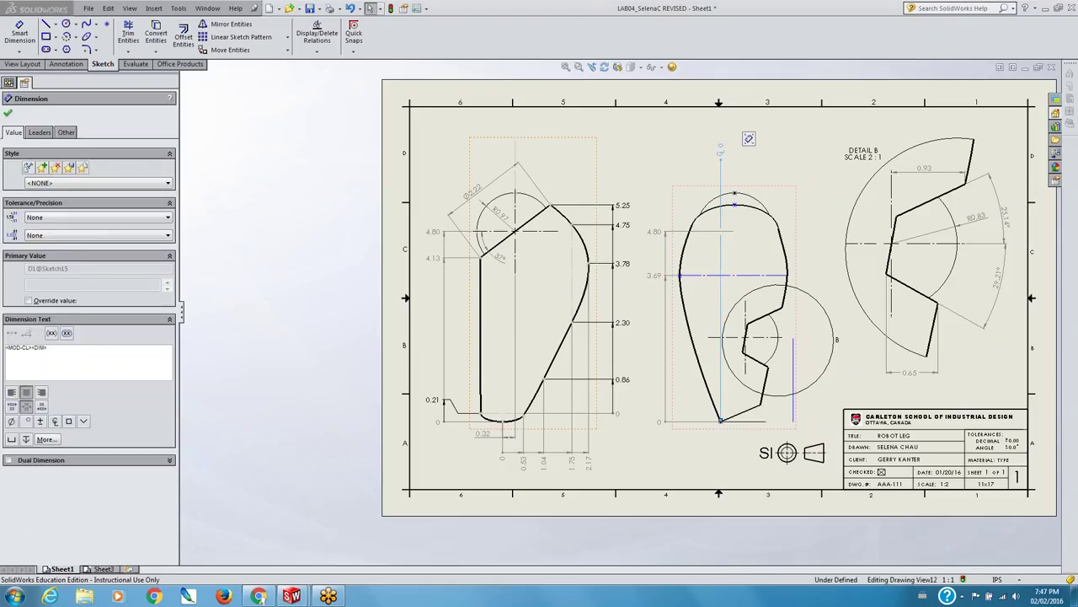
{"action": "key", "text": "Escape"}
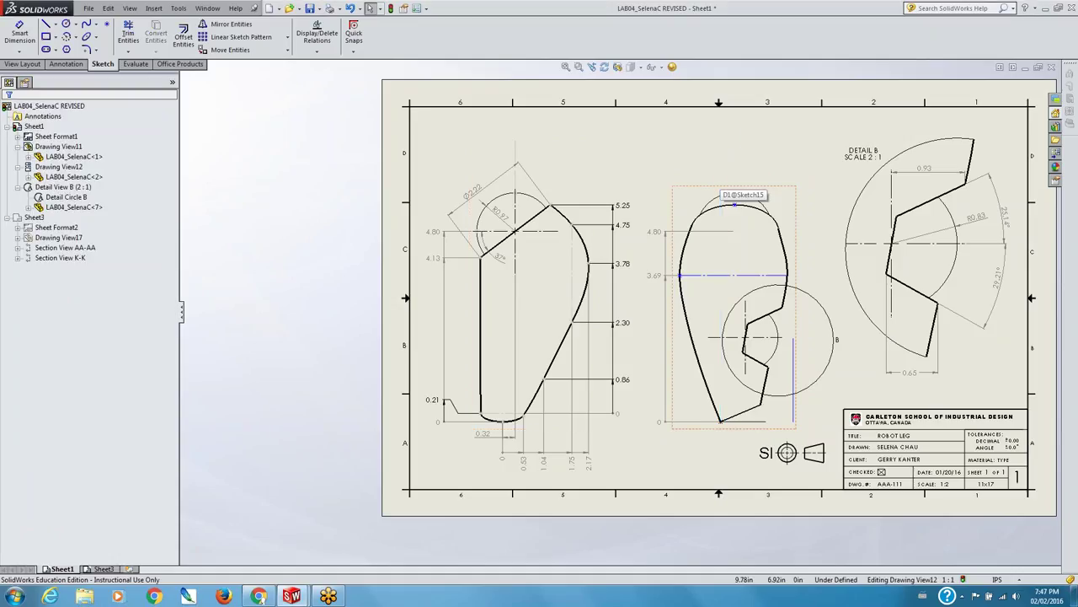
{"action": "left_click", "coordinate": [754, 421]}
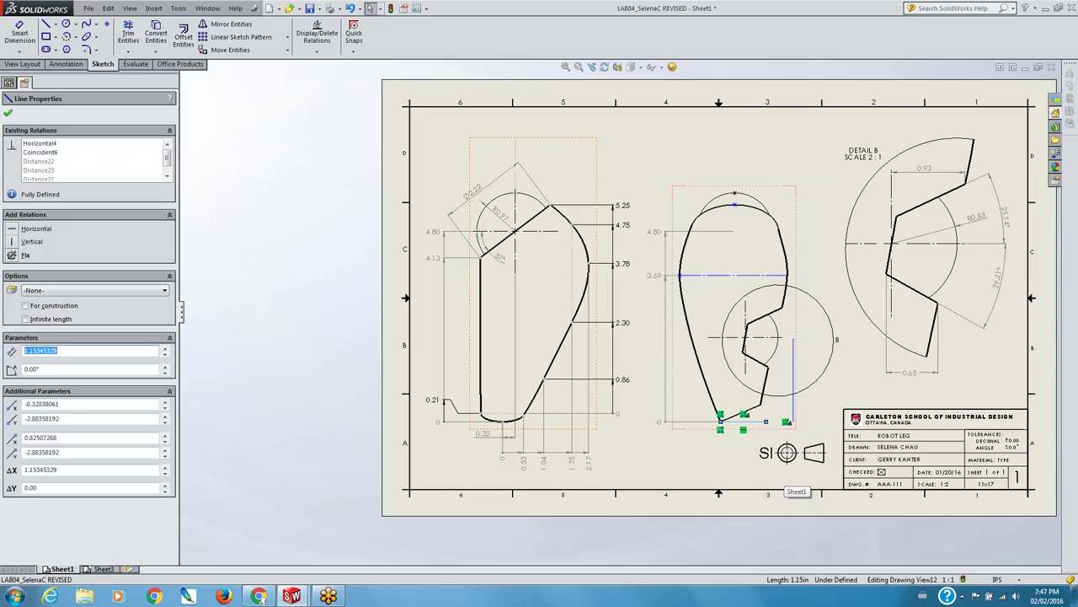
{"action": "key", "text": "Delete"}
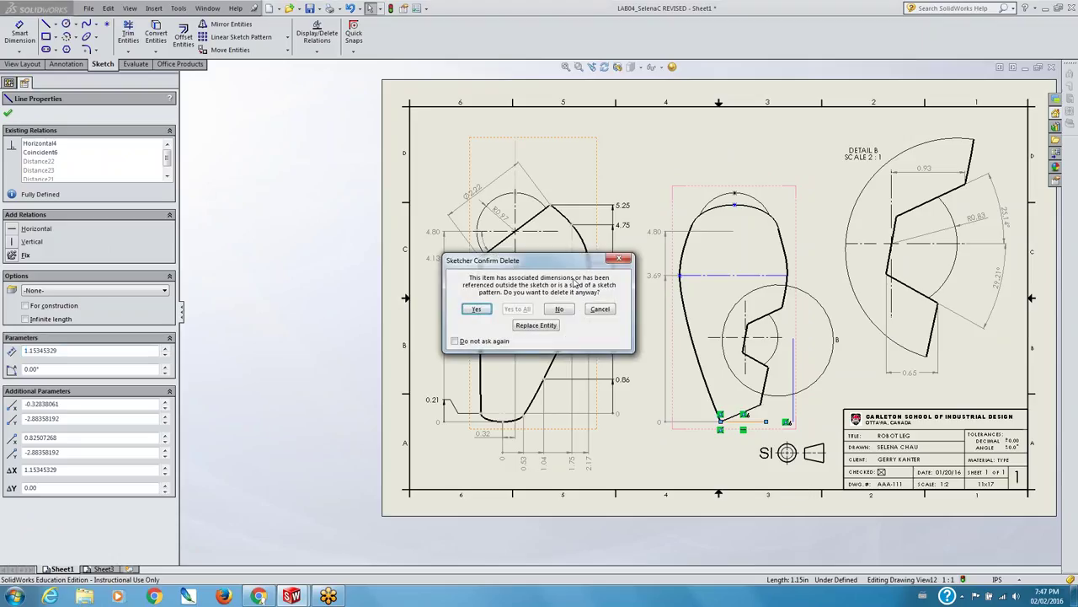
{"action": "left_click", "coordinate": [601, 310]}
{"action": "left_click", "coordinate": [740, 480]}
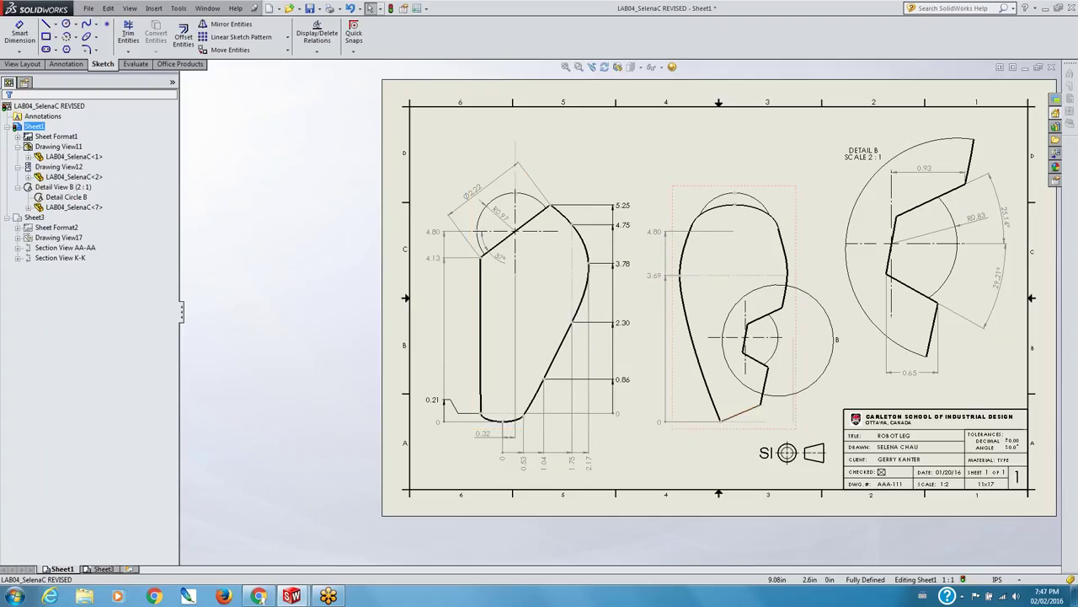
{"action": "left_click", "coordinate": [19, 36]}
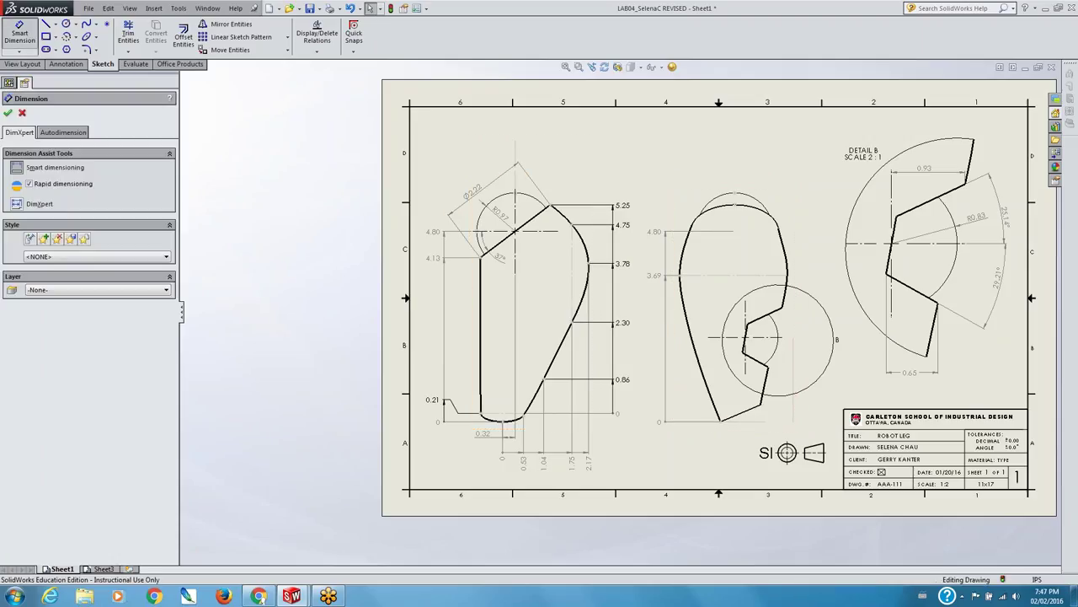
{"action": "left_click", "coordinate": [745, 420]}
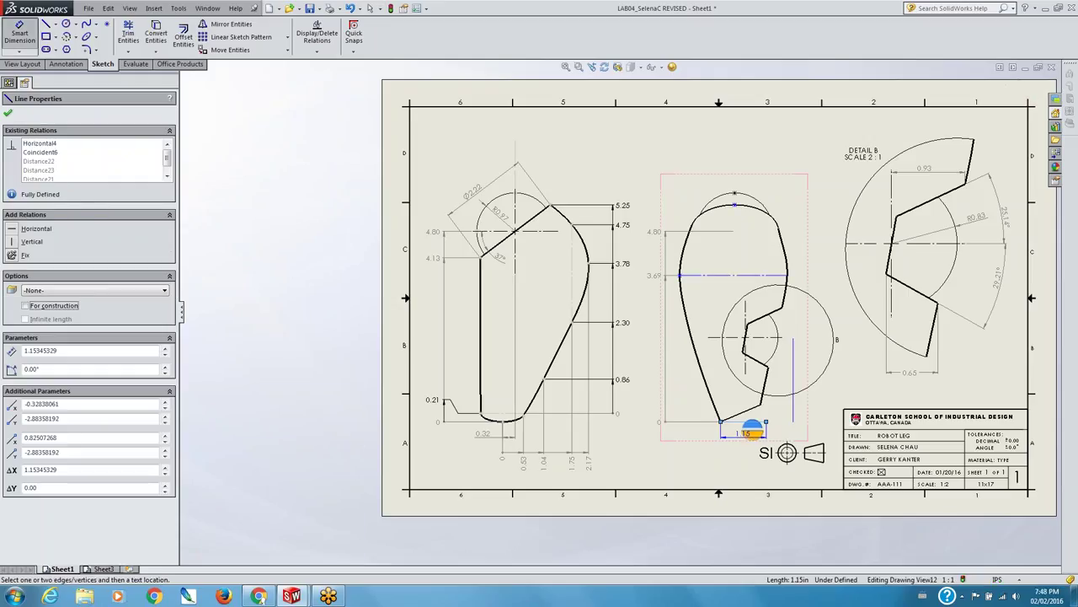
{"action": "left_click", "coordinate": [746, 421]}
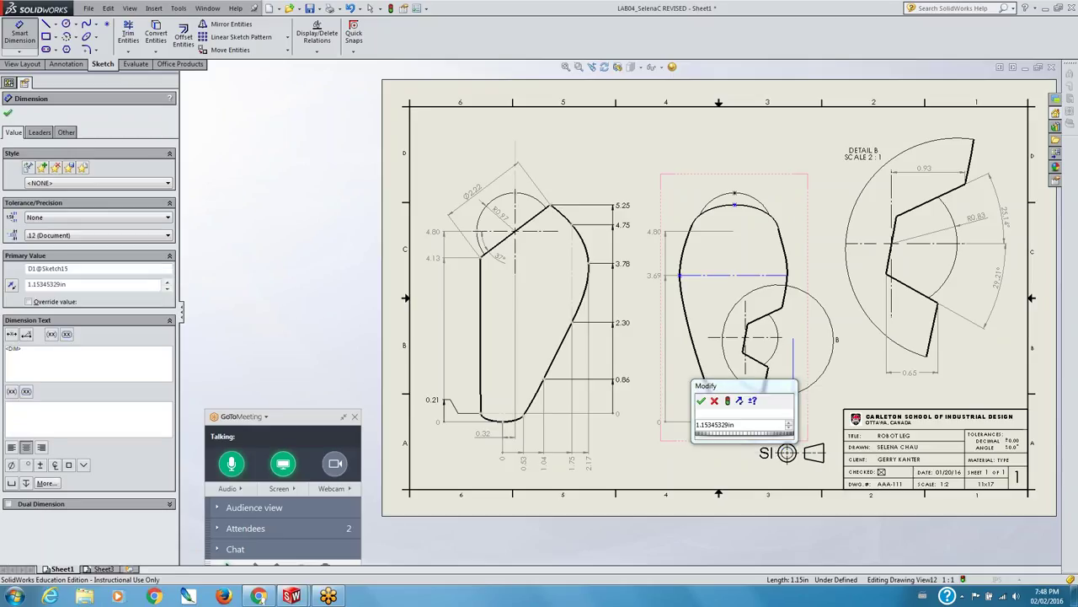
{"action": "key", "text": "Escape"}
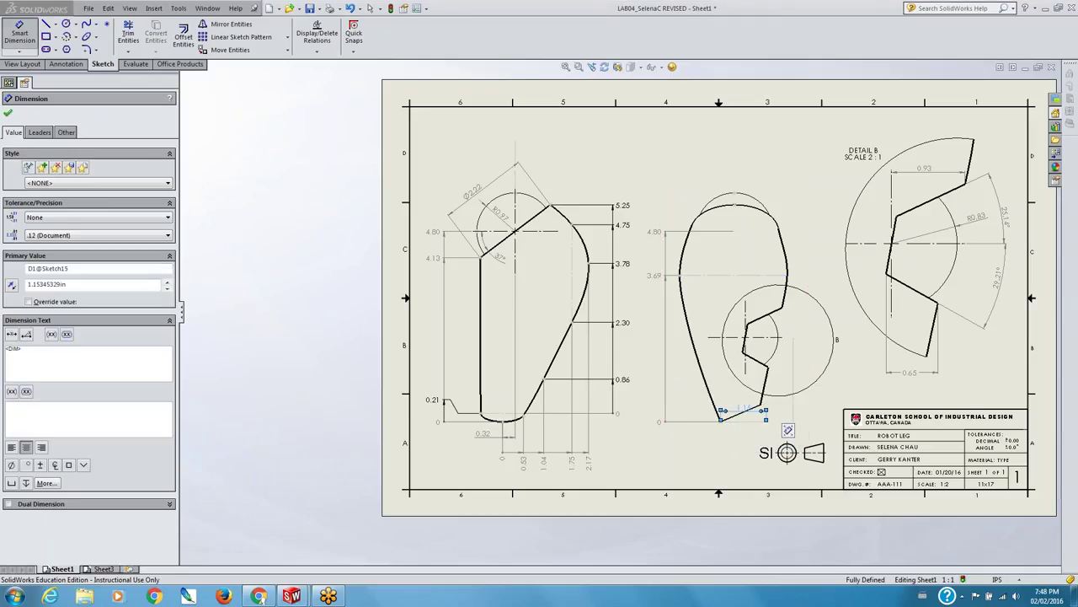
{"action": "key", "text": "Escape"}
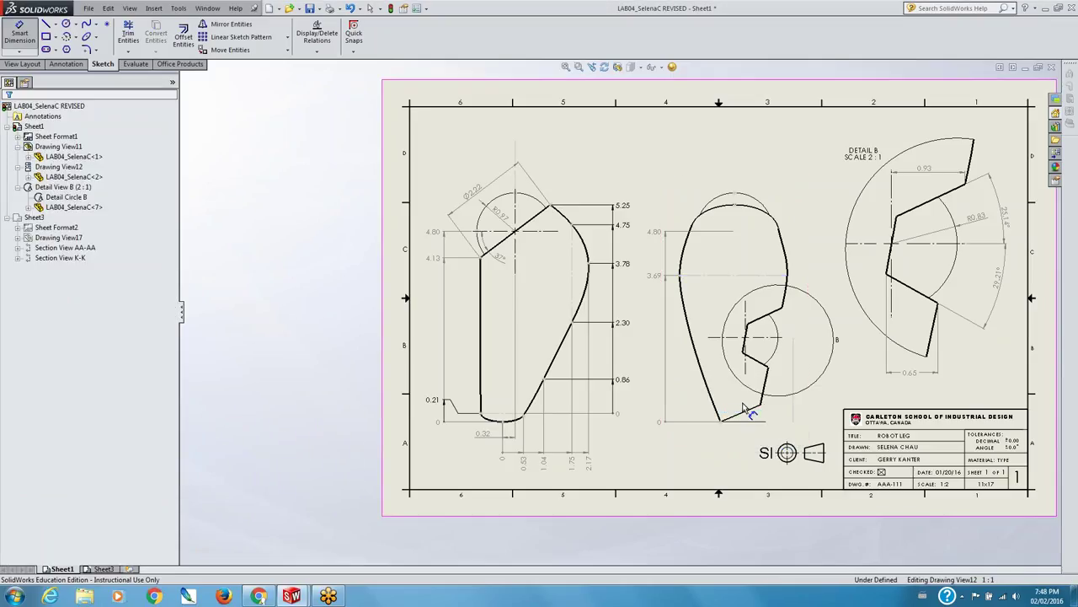
- Add a driven angle dimension between the middle leg's bottom slanted edge and the horizontal reference line at its lower tip
{"action": "left_click", "coordinate": [754, 419]}
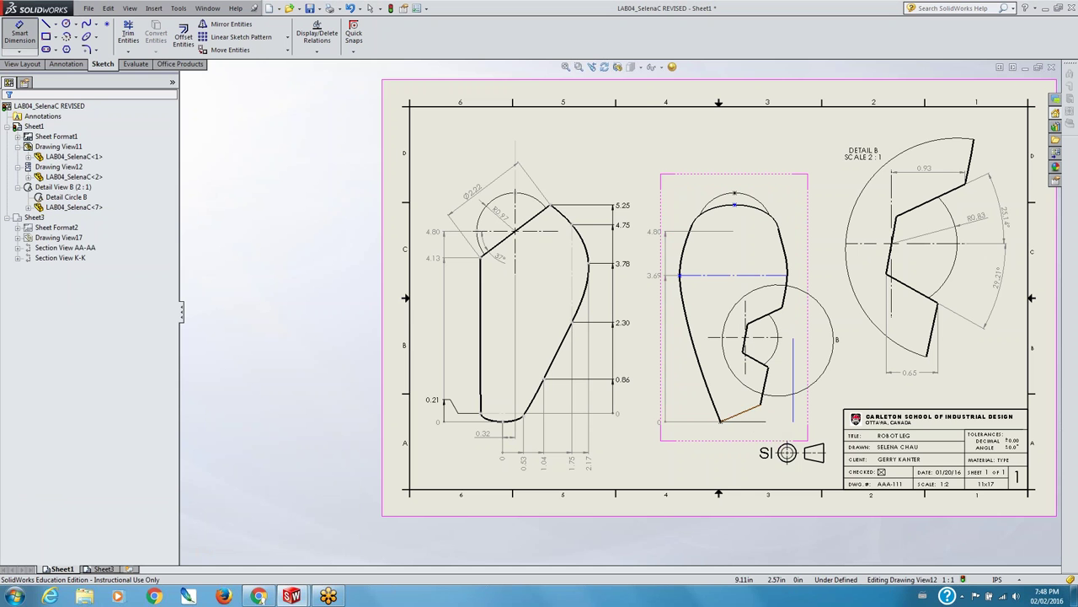
{"action": "scroll", "coordinate": [710, 385], "scroll_direction": "up", "scroll_amount": 1}
{"action": "scroll", "coordinate": [711, 385], "scroll_direction": "down", "scroll_amount": 2}
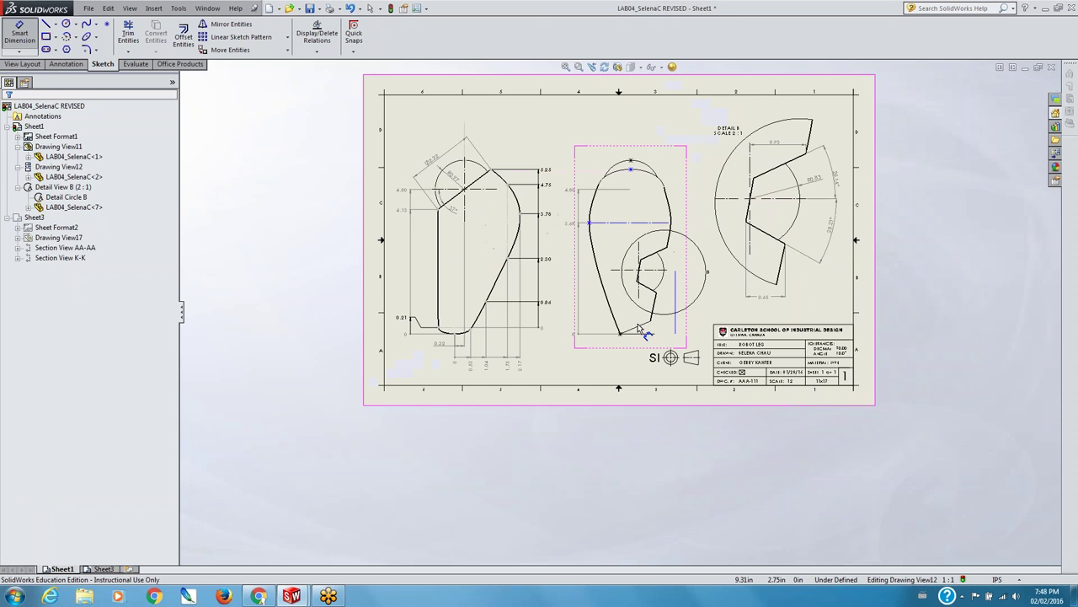
{"action": "scroll", "coordinate": [710, 385], "scroll_direction": "down", "scroll_amount": 2}
{"action": "scroll", "coordinate": [632, 329], "scroll_direction": "down", "scroll_amount": 4}
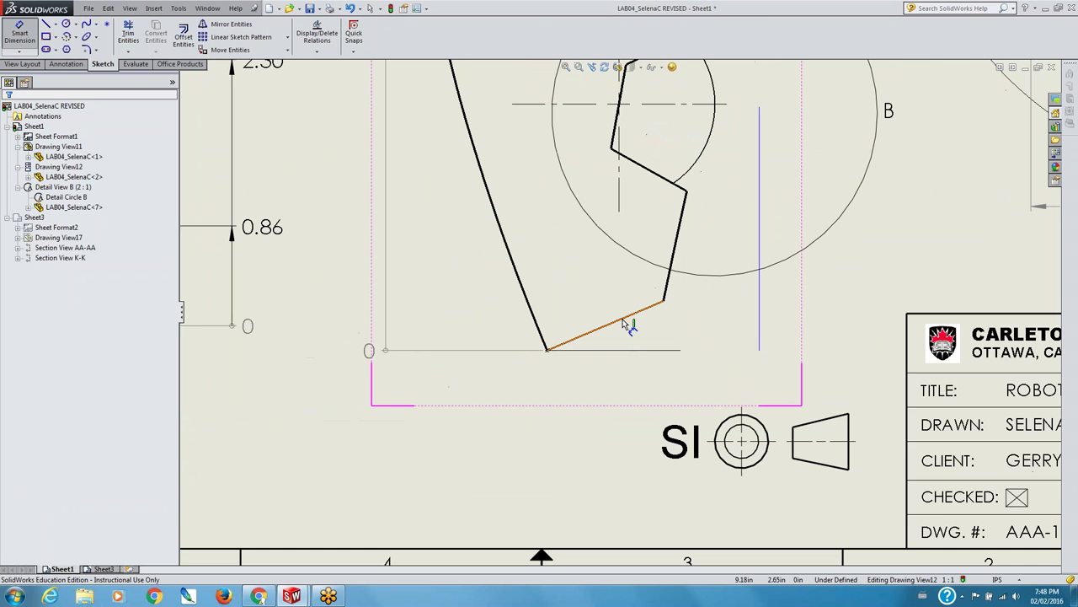
{"action": "left_click", "coordinate": [627, 326]}
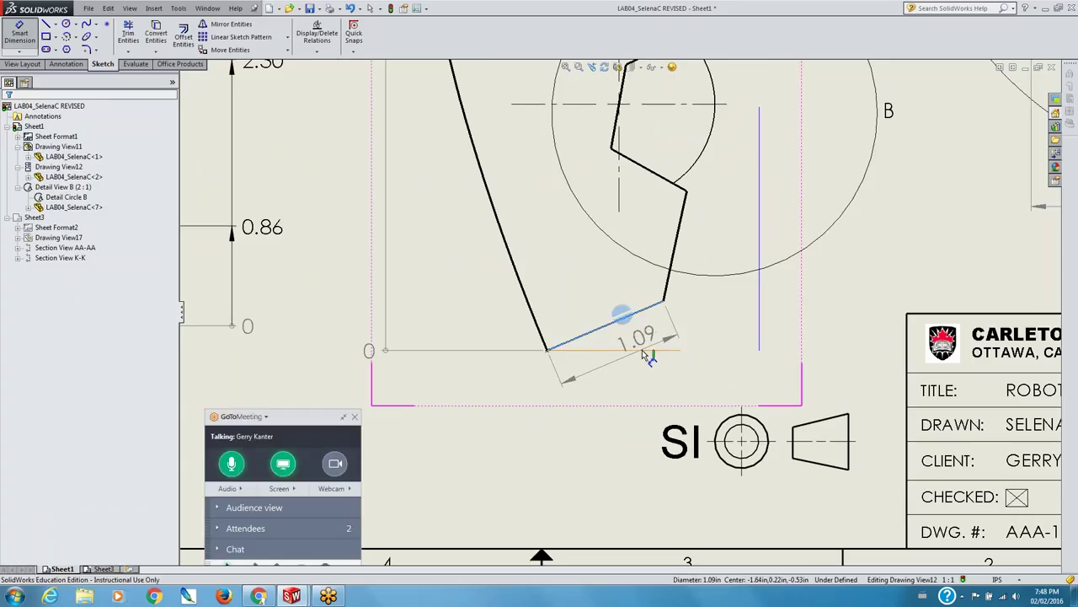
{"action": "left_click", "coordinate": [642, 349]}
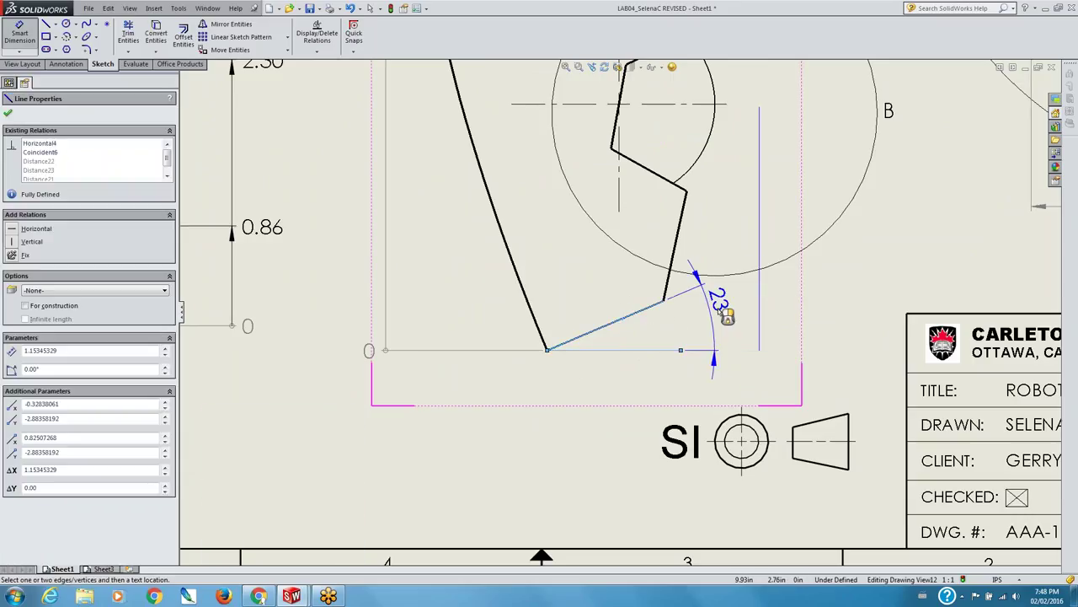
{"action": "left_click", "coordinate": [730, 310]}
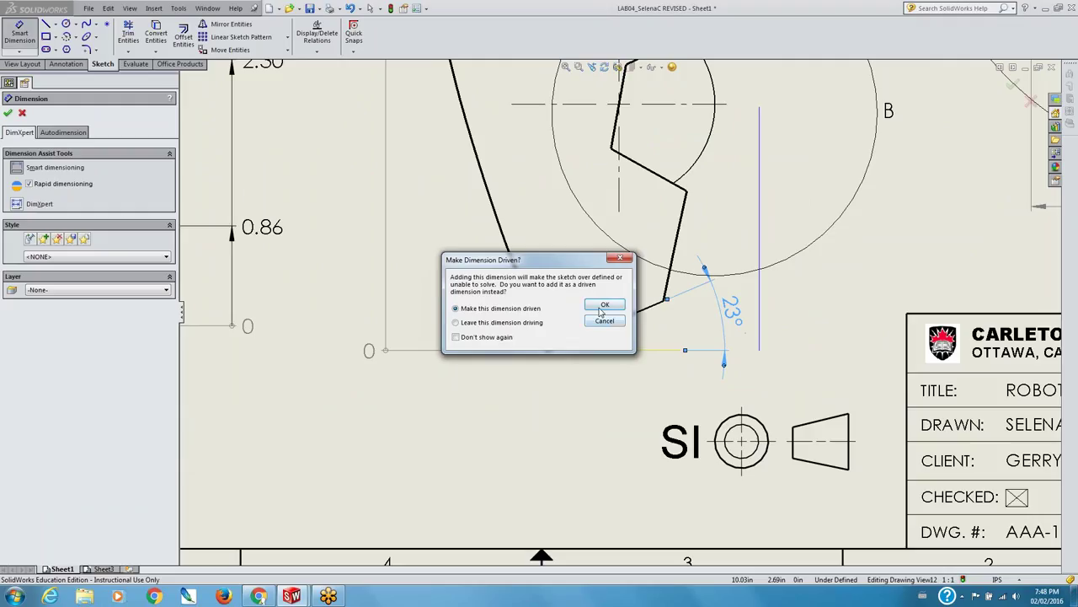
{"action": "left_click", "coordinate": [602, 307]}
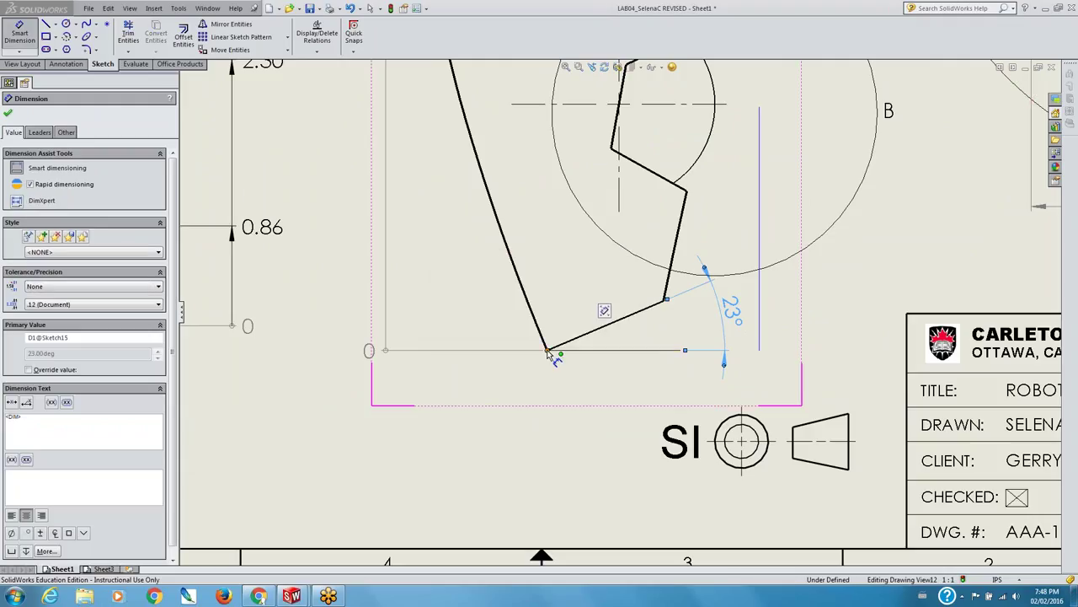
- Add a driven aligned length dimension below the middle leg's bottom slanted edge, and move the angle dimension slightly closer to it
{"action": "left_click", "coordinate": [664, 300]}
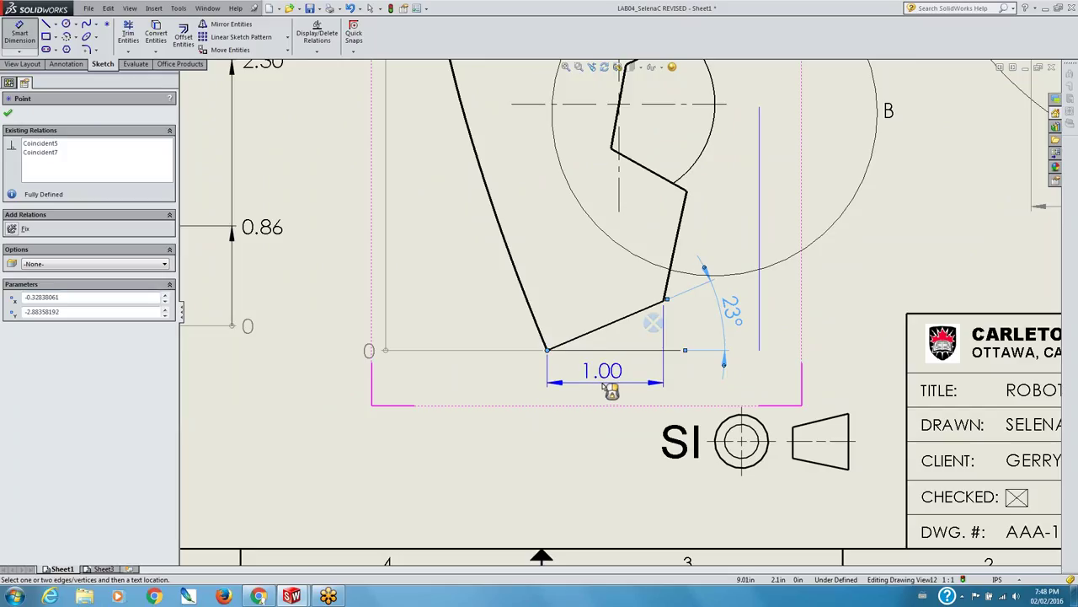
{"action": "left_click", "coordinate": [647, 413]}
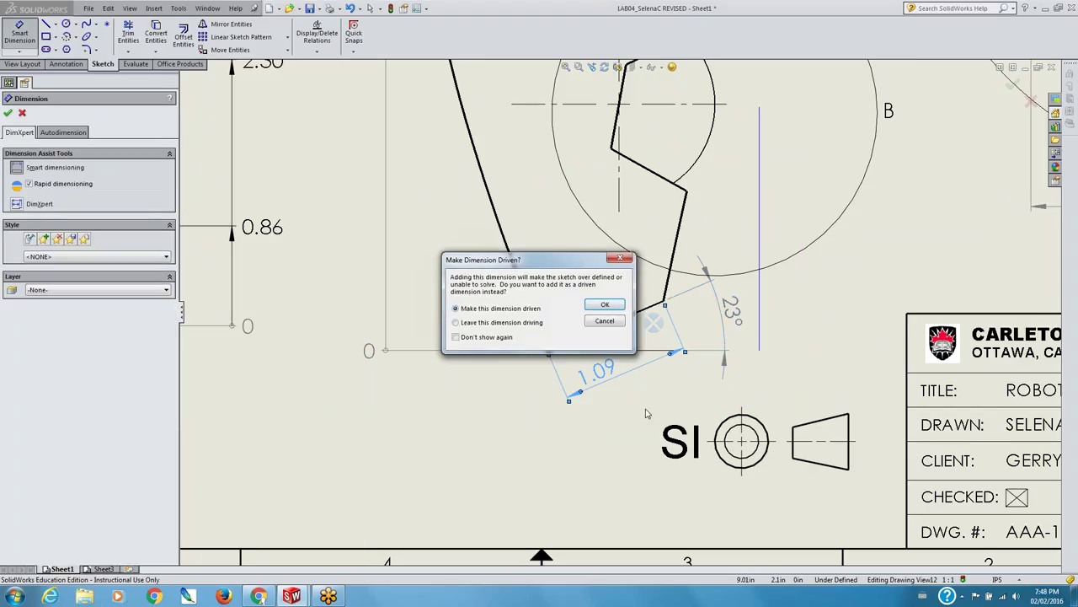
{"action": "left_click", "coordinate": [605, 304]}
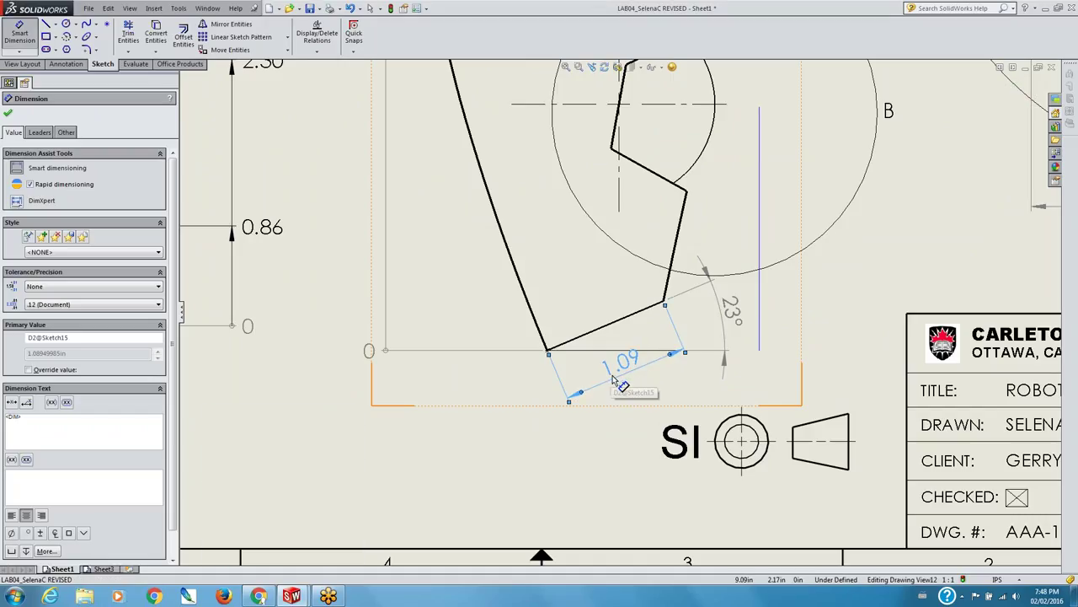
{"action": "left_click", "coordinate": [730, 317]}
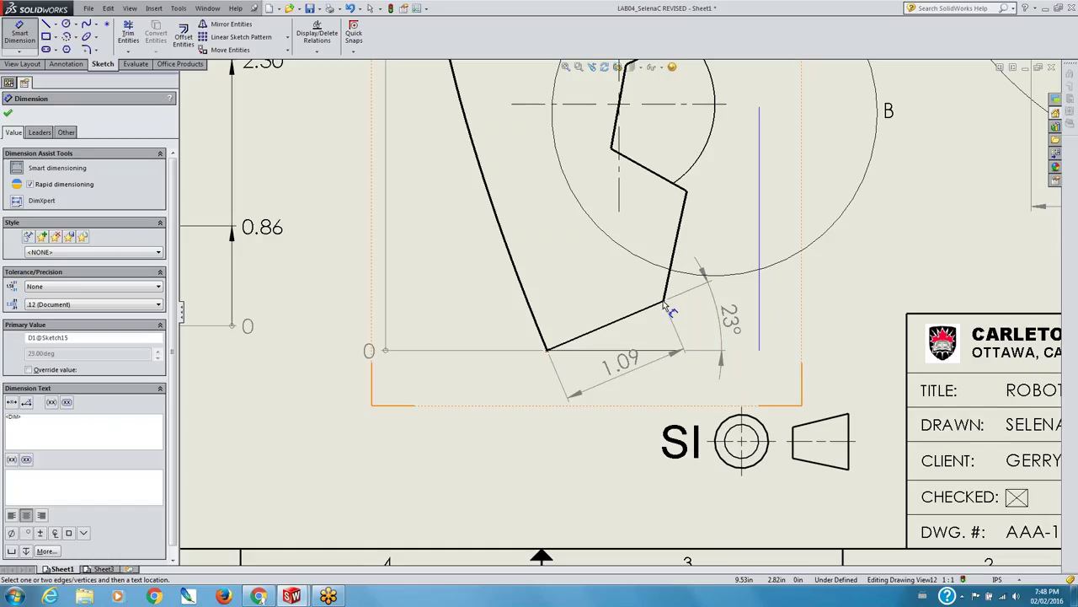
- Draw a vertical centreline about 0.90 in long upward from the right end of the middle leg's bottom slanted edge
{"action": "left_click", "coordinate": [55, 28]}
{"action": "left_click", "coordinate": [67, 46]}
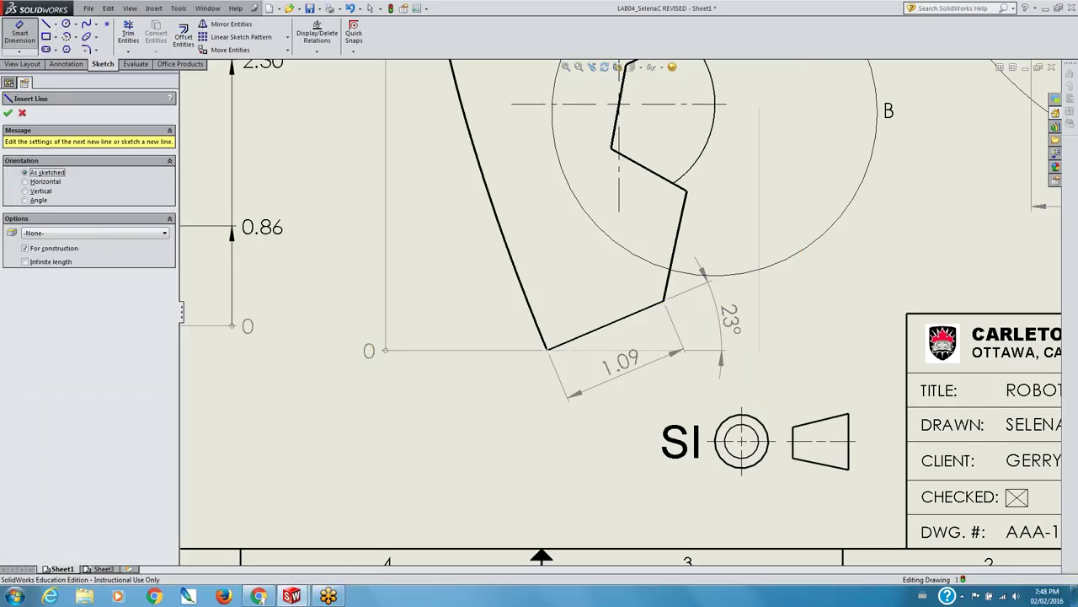
{"action": "left_click", "coordinate": [664, 302]}
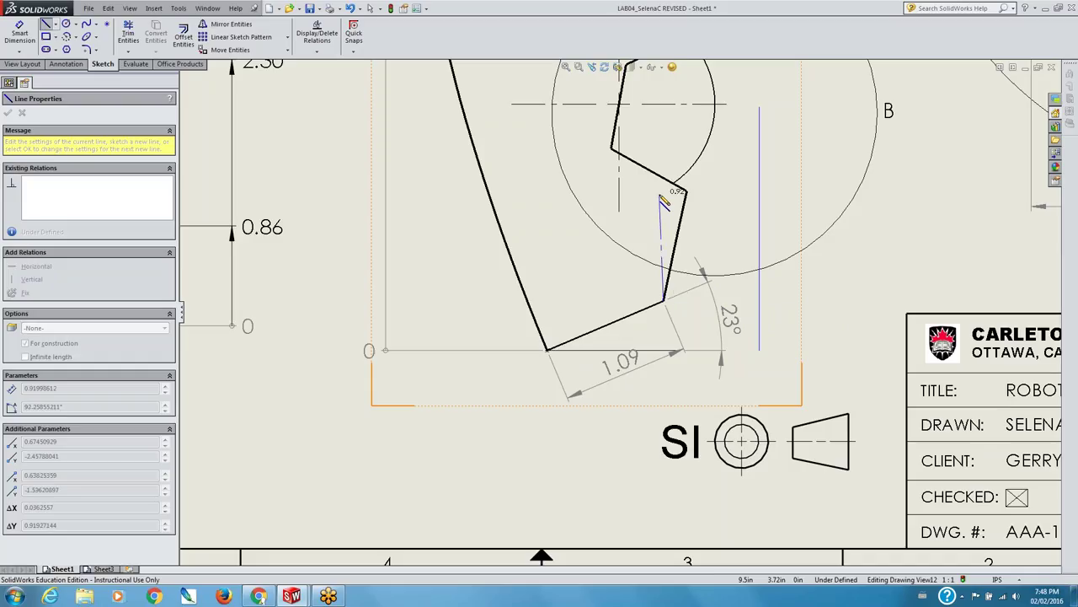
{"action": "left_click", "coordinate": [663, 196]}
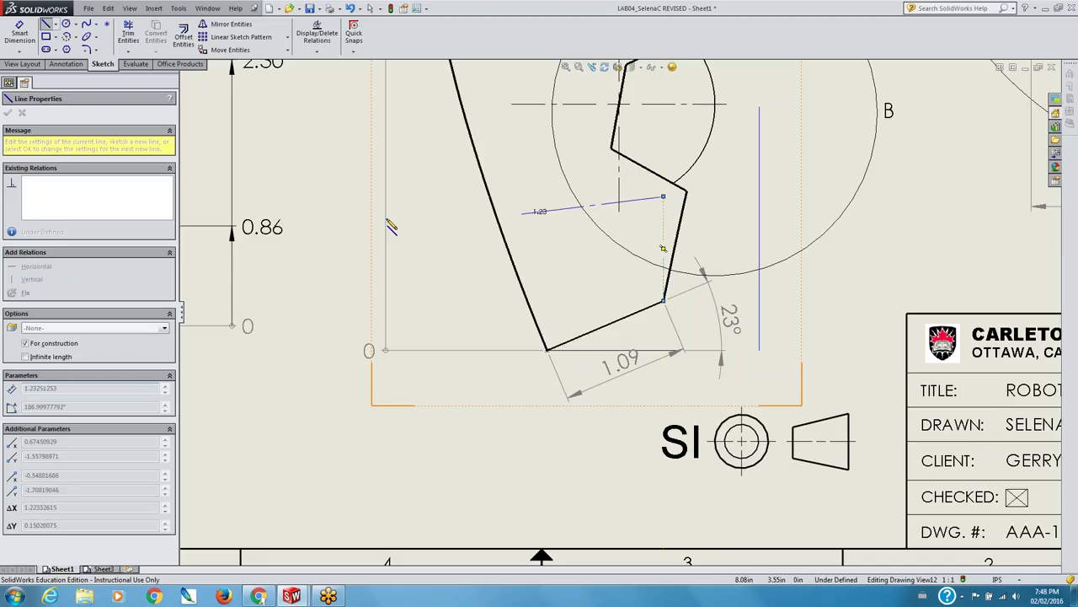
{"action": "right_click", "coordinate": [515, 179]}
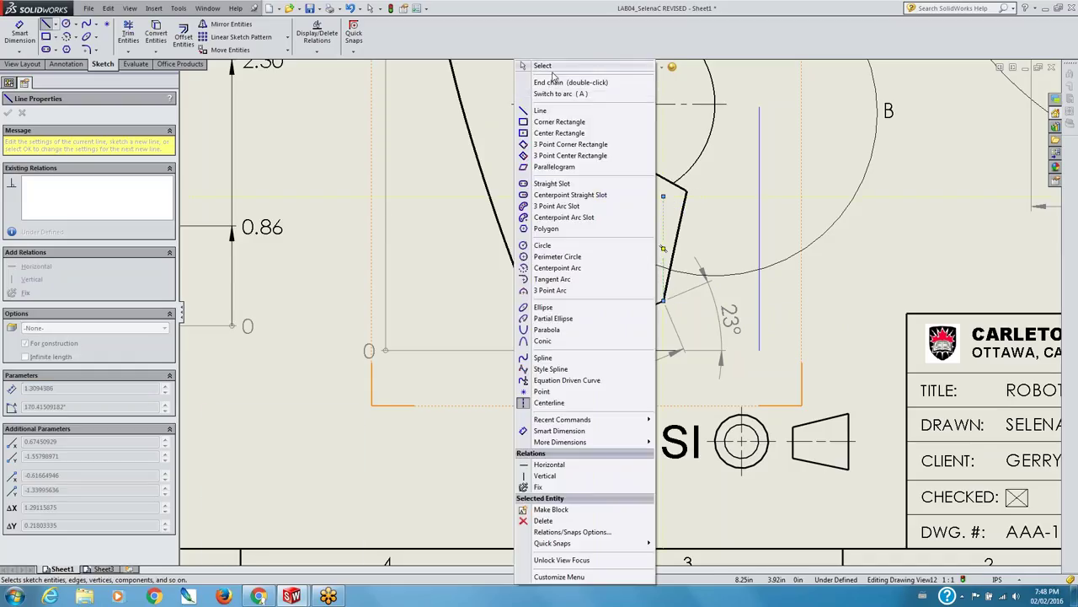
{"action": "left_click", "coordinate": [546, 67]}
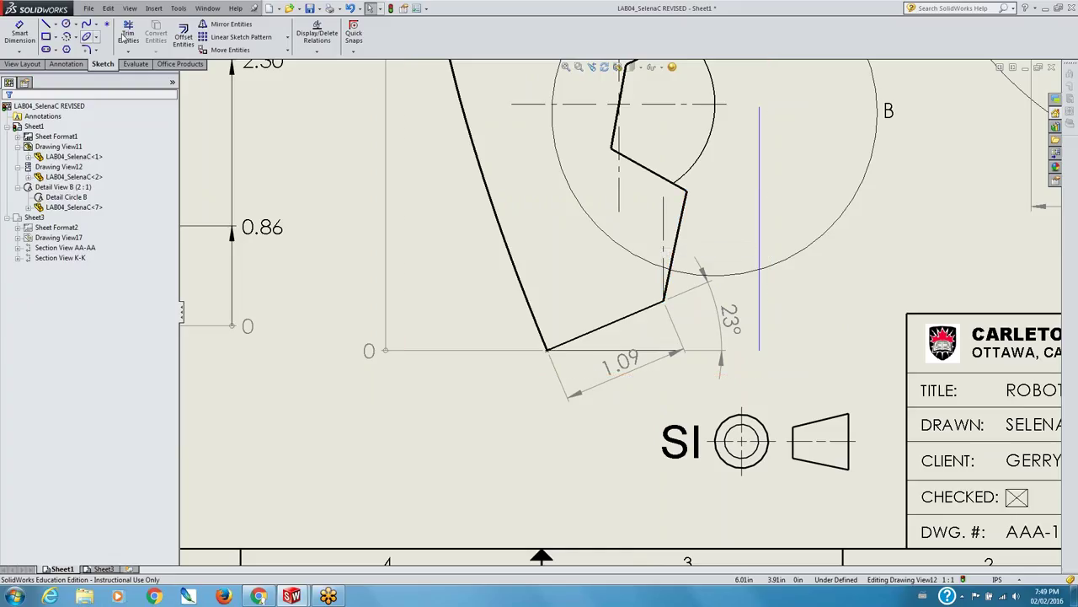
- Try to dimension the angle between the new vertical centreline and the steep edge beside it below the notch
{"action": "left_click", "coordinate": [21, 36]}
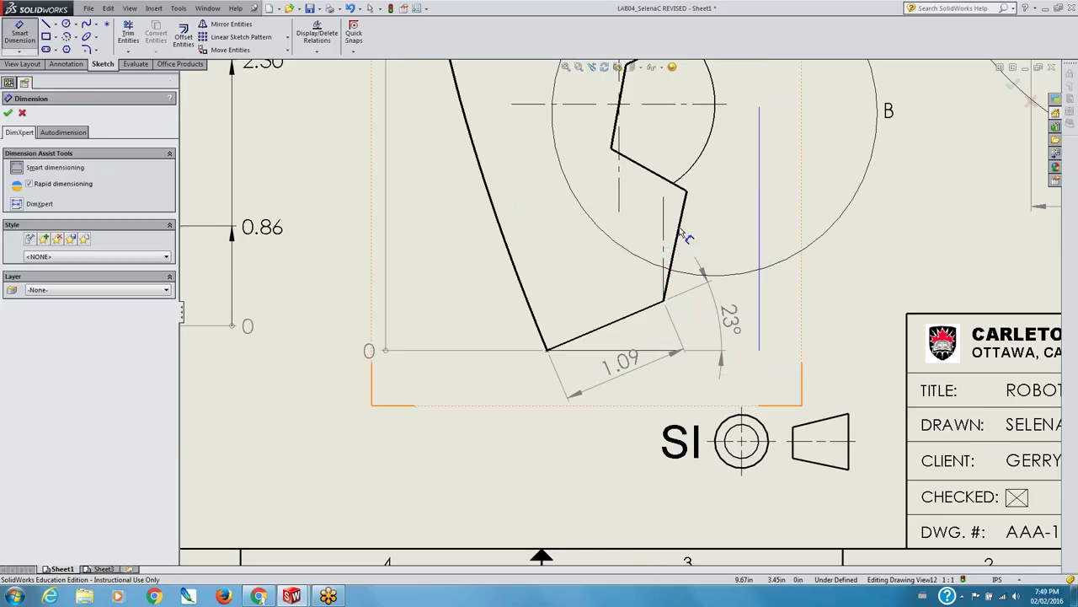
{"action": "left_click", "coordinate": [684, 244]}
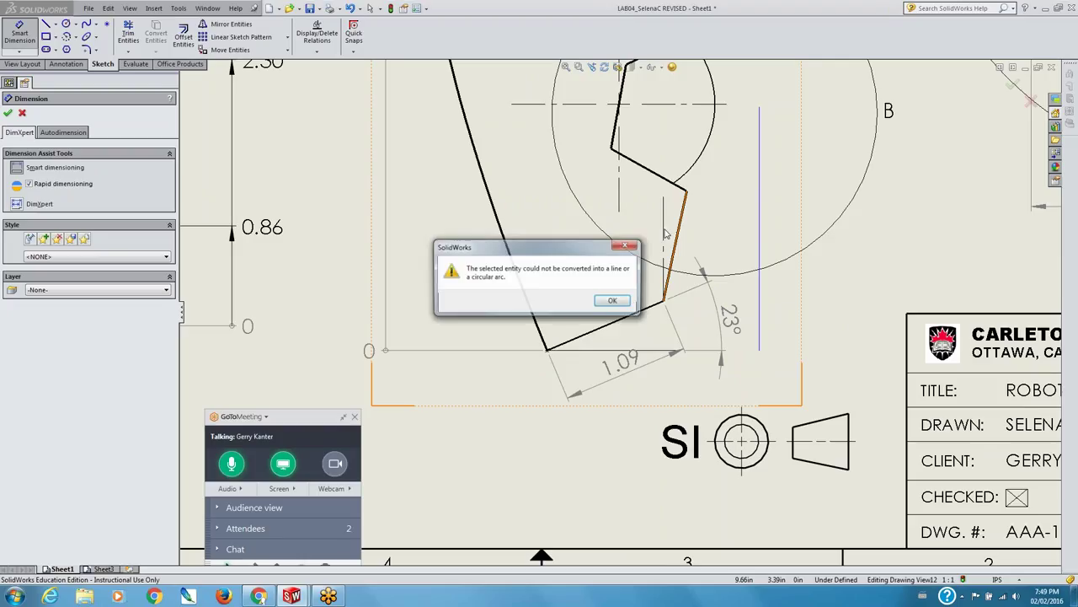
{"action": "left_click", "coordinate": [616, 300]}
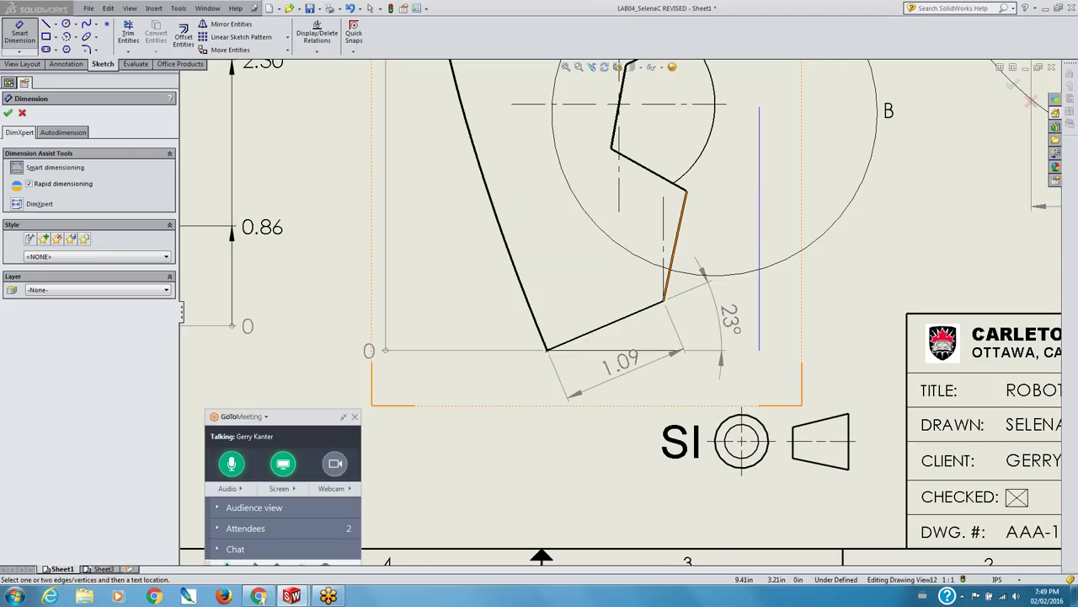
{"action": "left_click", "coordinate": [676, 240]}
{"action": "left_click", "coordinate": [677, 236]}
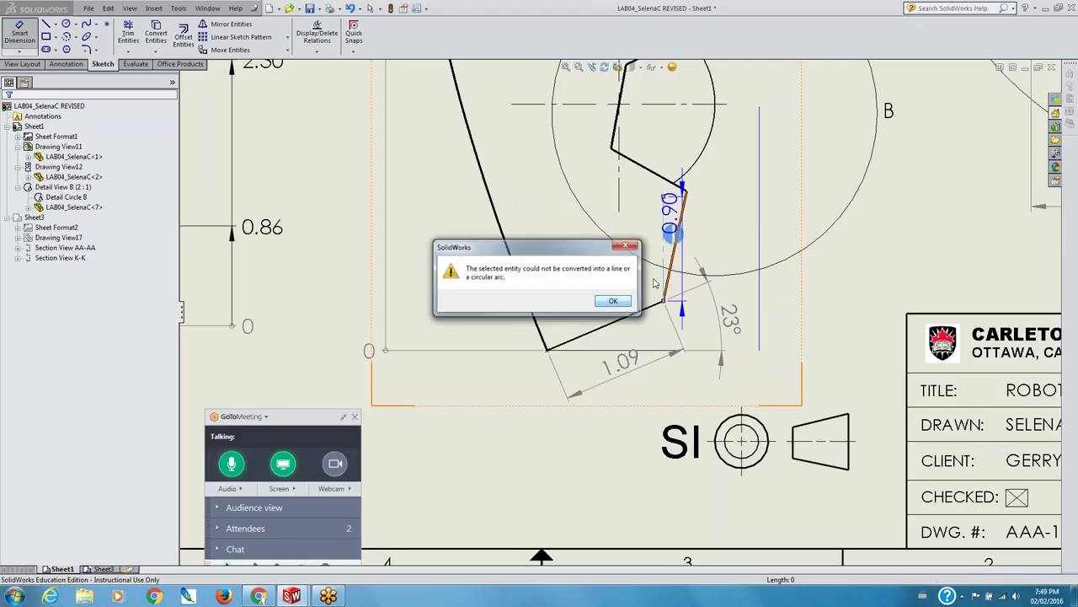
{"action": "left_click", "coordinate": [624, 245]}
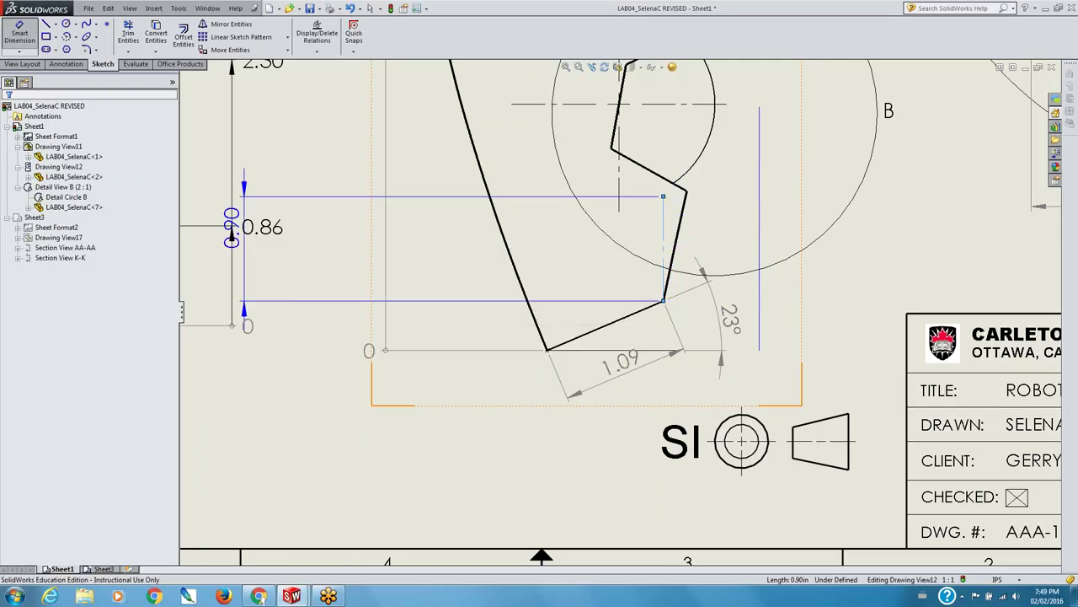
{"action": "key", "text": "Escape"}
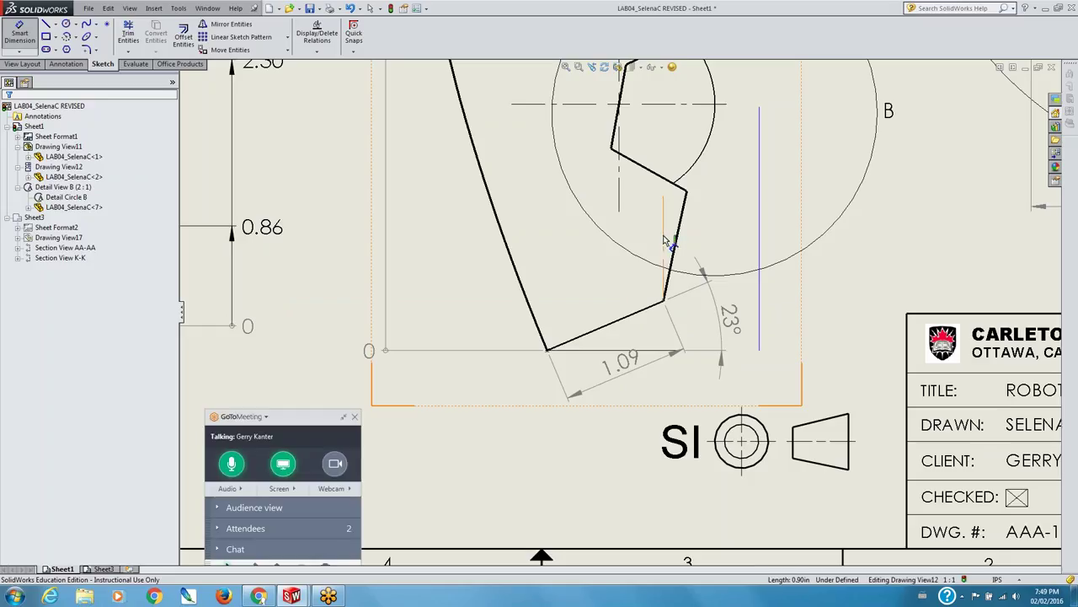
{"action": "left_click", "coordinate": [668, 240]}
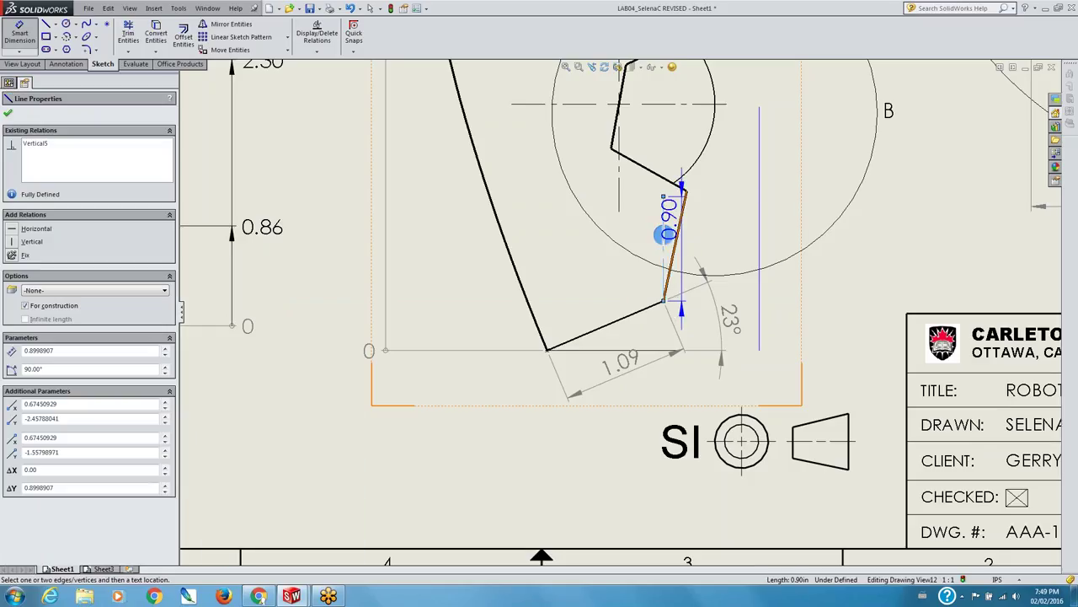
{"action": "left_click", "coordinate": [666, 236]}
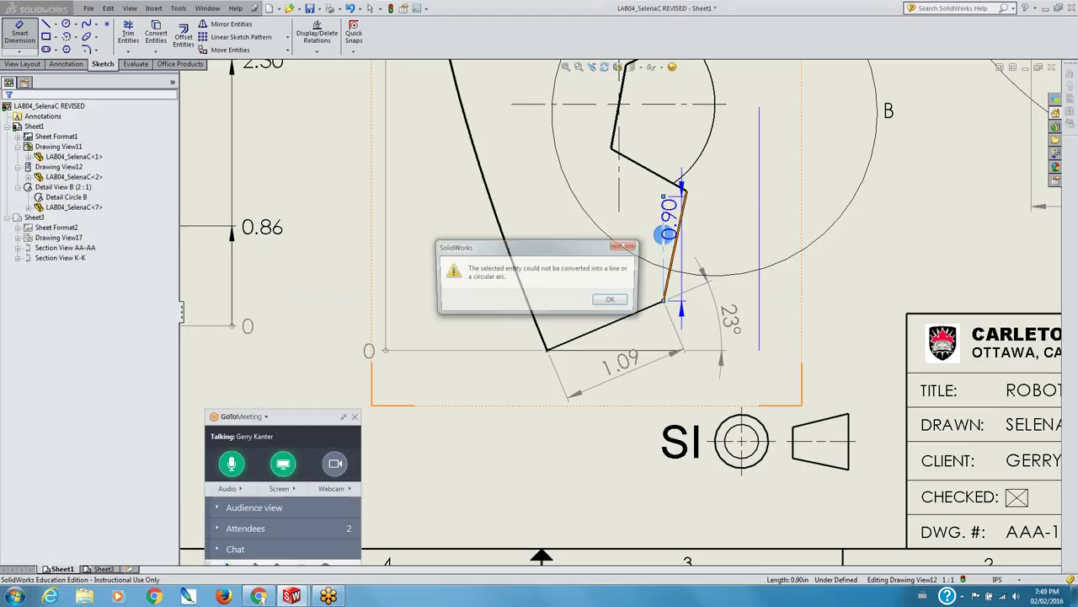
{"action": "left_click", "coordinate": [612, 302]}
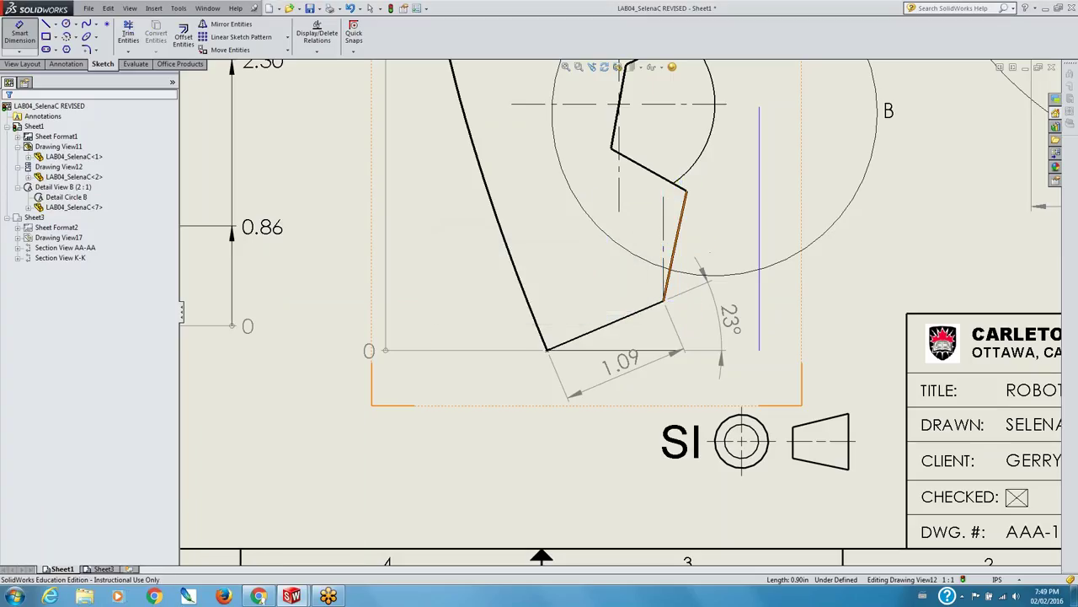
- Try again to include the steep edge below the middle leg's notch in an angle dimension, and leave the dimension command
{"action": "left_click", "coordinate": [674, 245]}
{"action": "left_click", "coordinate": [614, 299]}
{"action": "left_click", "coordinate": [12, 37]}
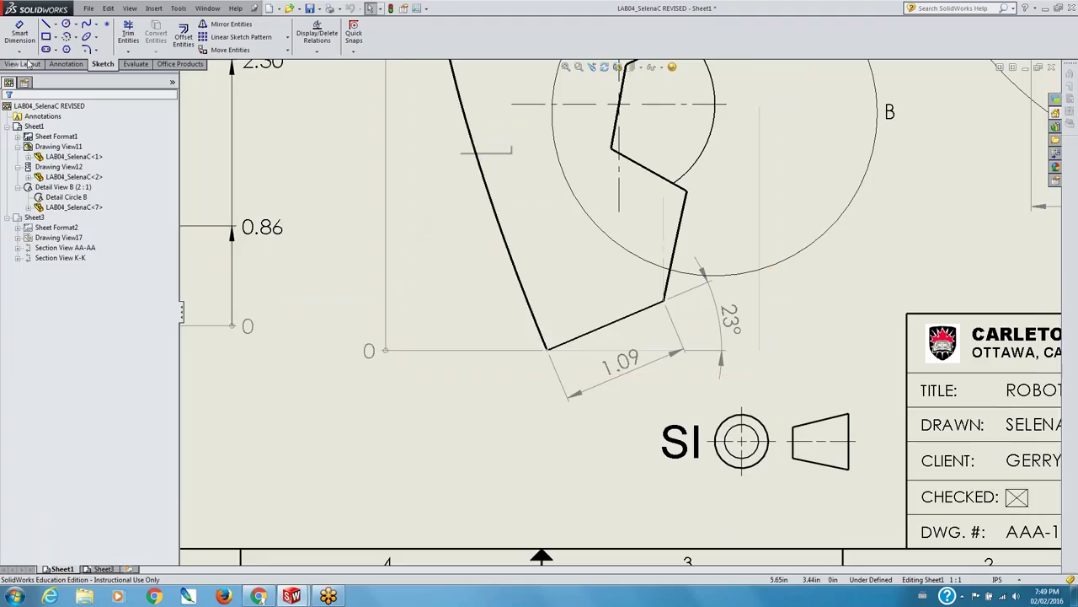
- Set the 23° dimension's custom text position to a broken leader with horizontal text, and move the dimension slightly outward
{"action": "left_click", "coordinate": [734, 327]}
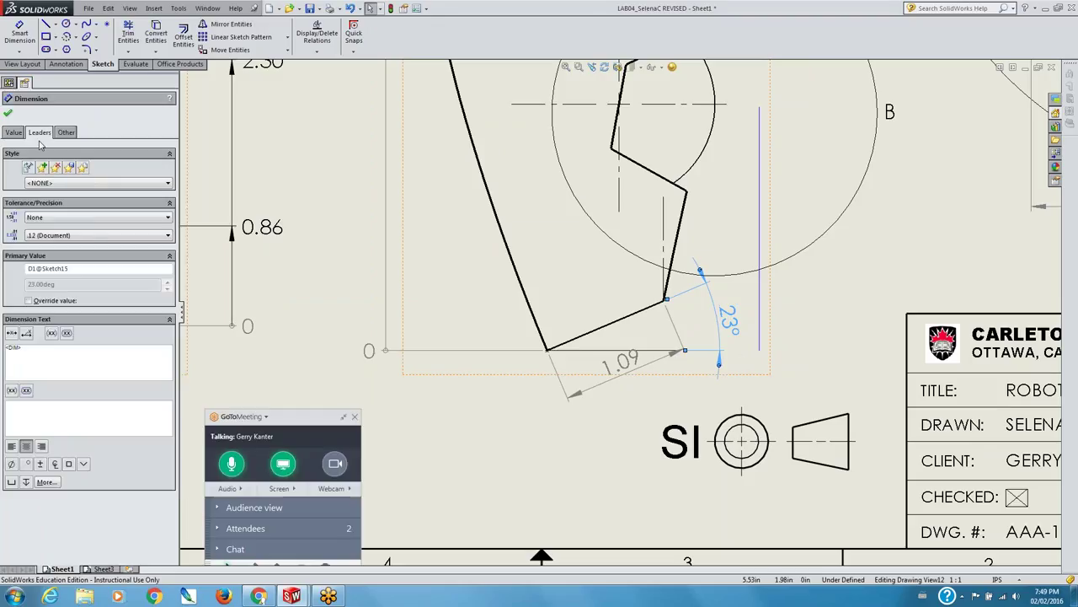
{"action": "left_click", "coordinate": [39, 133]}
{"action": "left_click", "coordinate": [50, 383]}
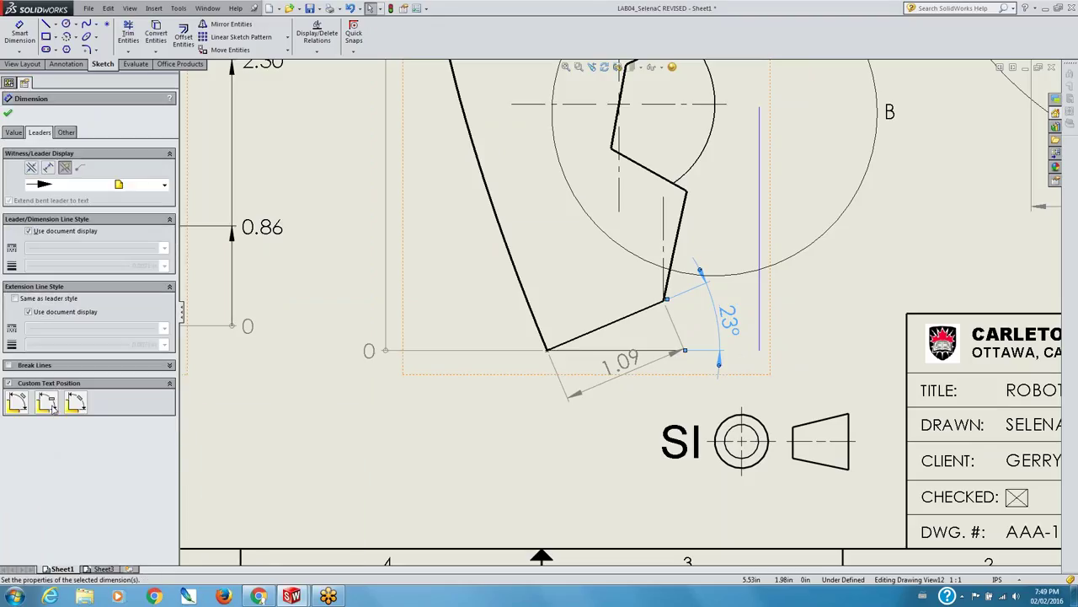
{"action": "left_click", "coordinate": [49, 404]}
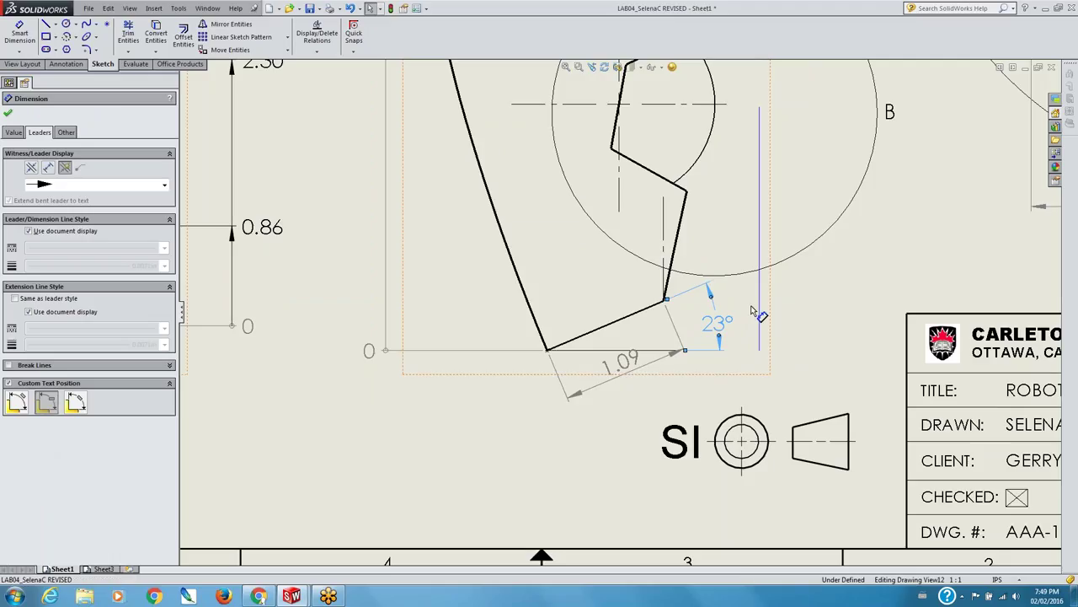
{"action": "left_click_drag", "start_coordinate": [754, 312], "coordinate": [741, 317]}
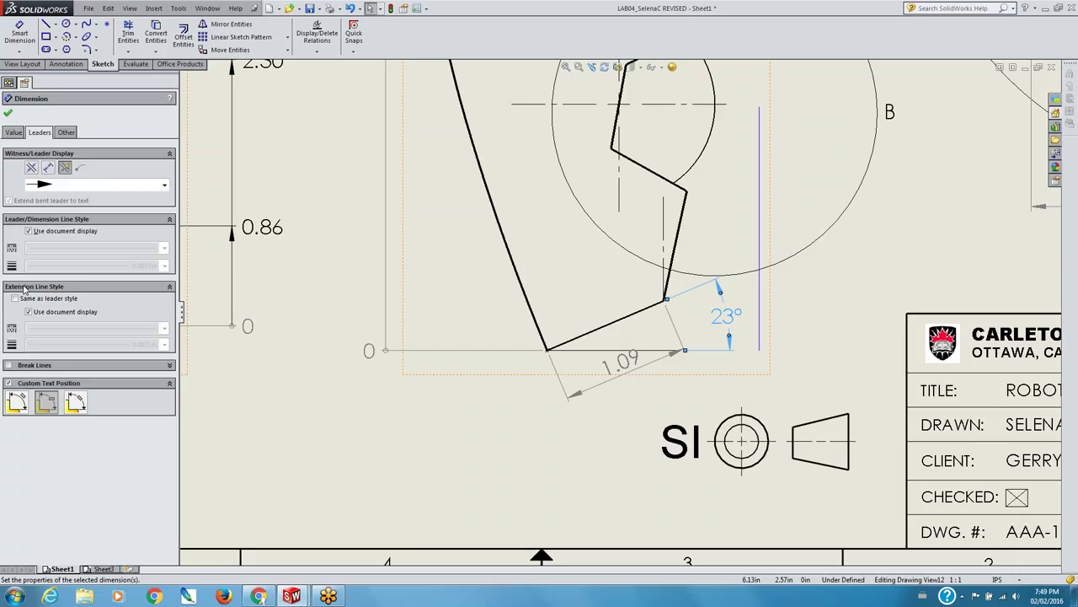
- Override the document font of the 23° dimension with a smaller text size specified in points
{"action": "left_click", "coordinate": [13, 133]}
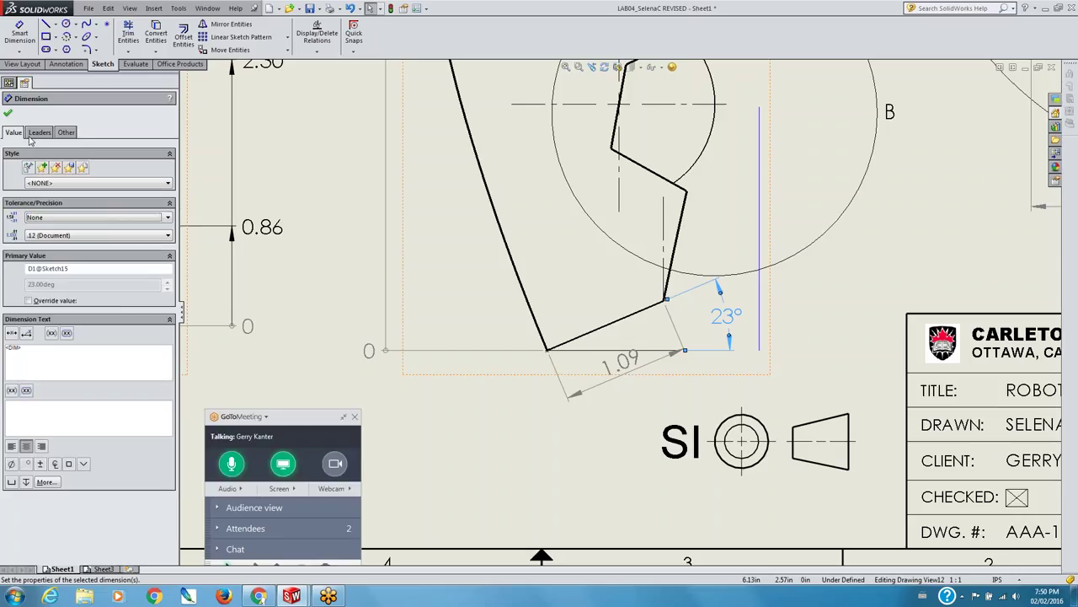
{"action": "left_click", "coordinate": [40, 132]}
{"action": "left_click", "coordinate": [66, 133]}
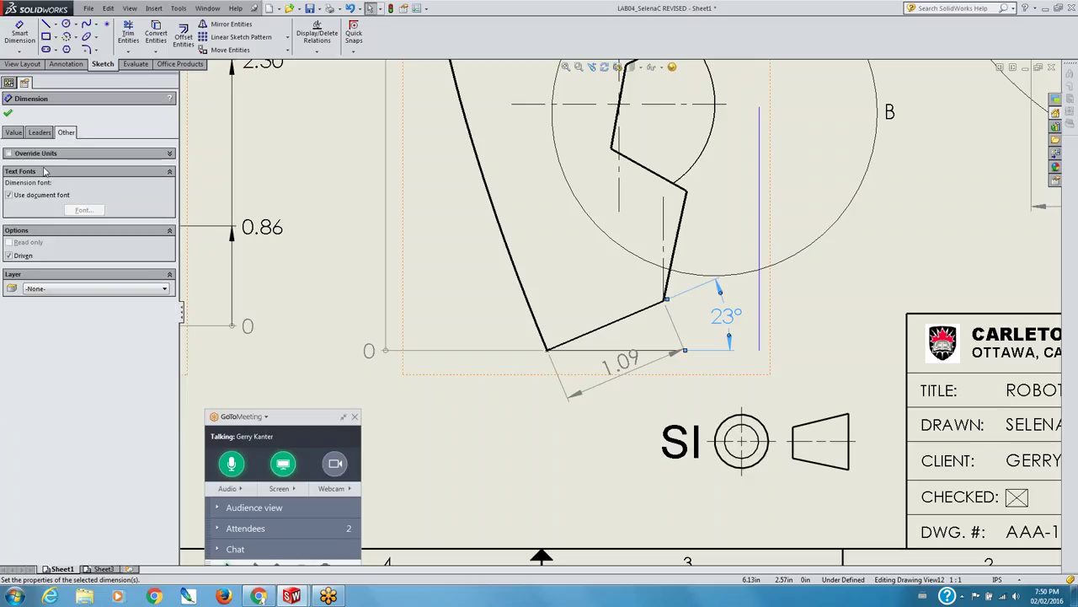
{"action": "left_click", "coordinate": [9, 196]}
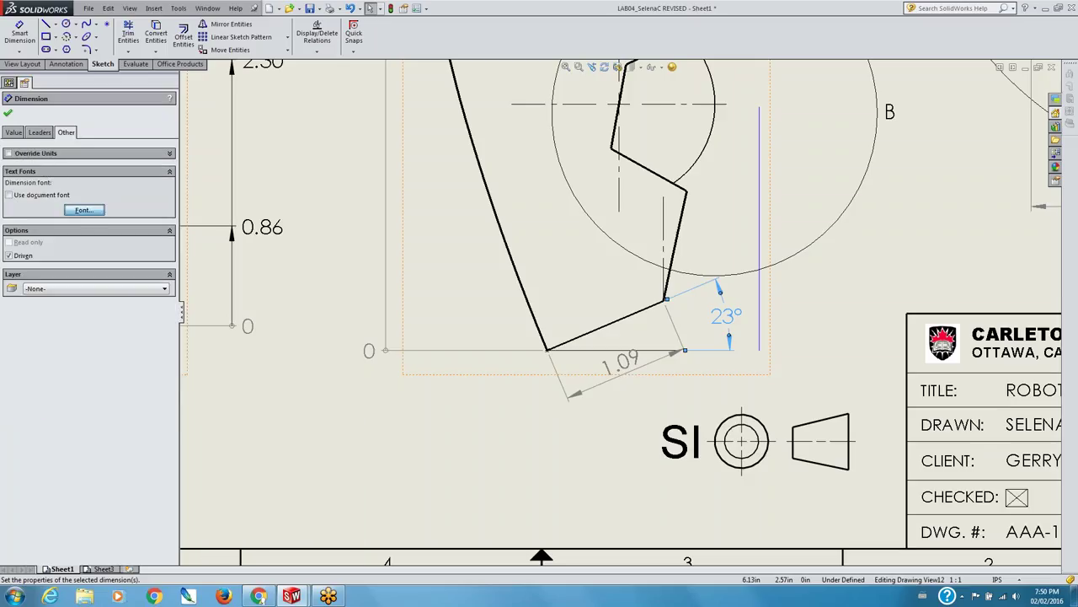
{"action": "left_click", "coordinate": [84, 210]}
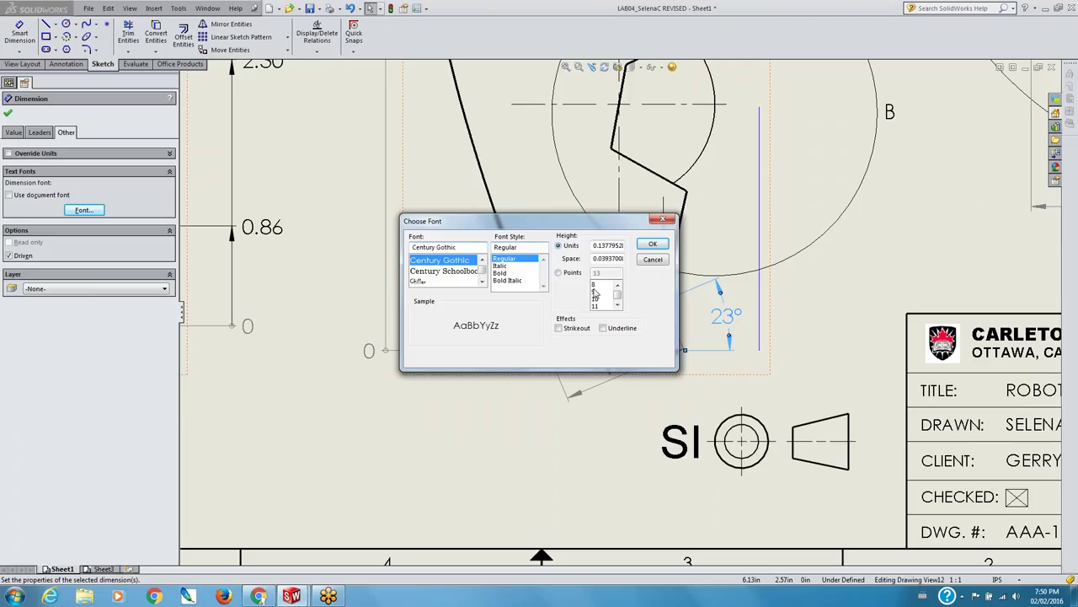
{"action": "left_click", "coordinate": [572, 273]}
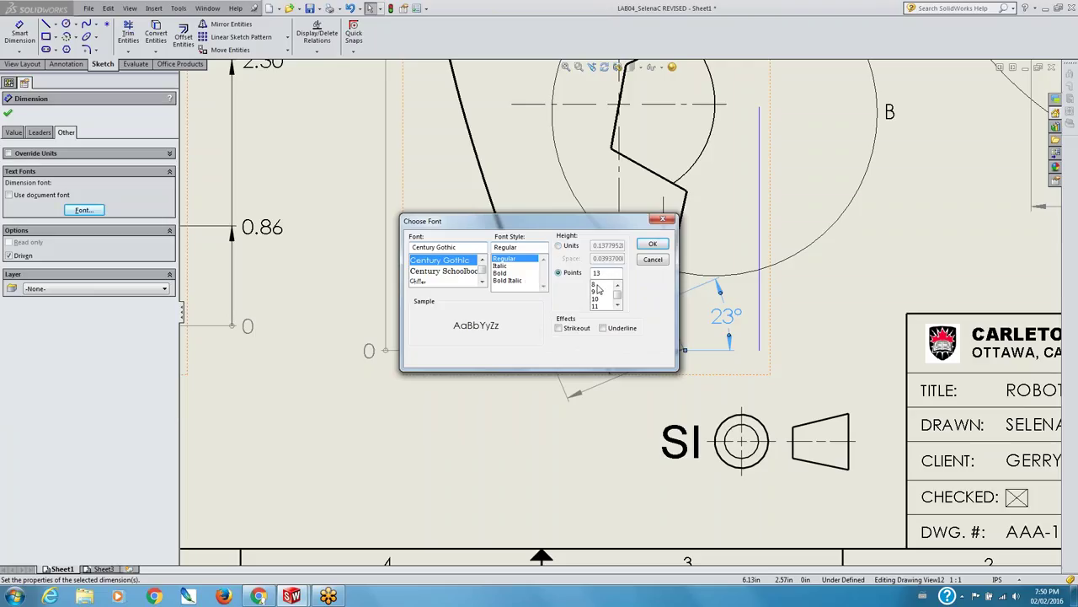
{"action": "left_click", "coordinate": [653, 243]}
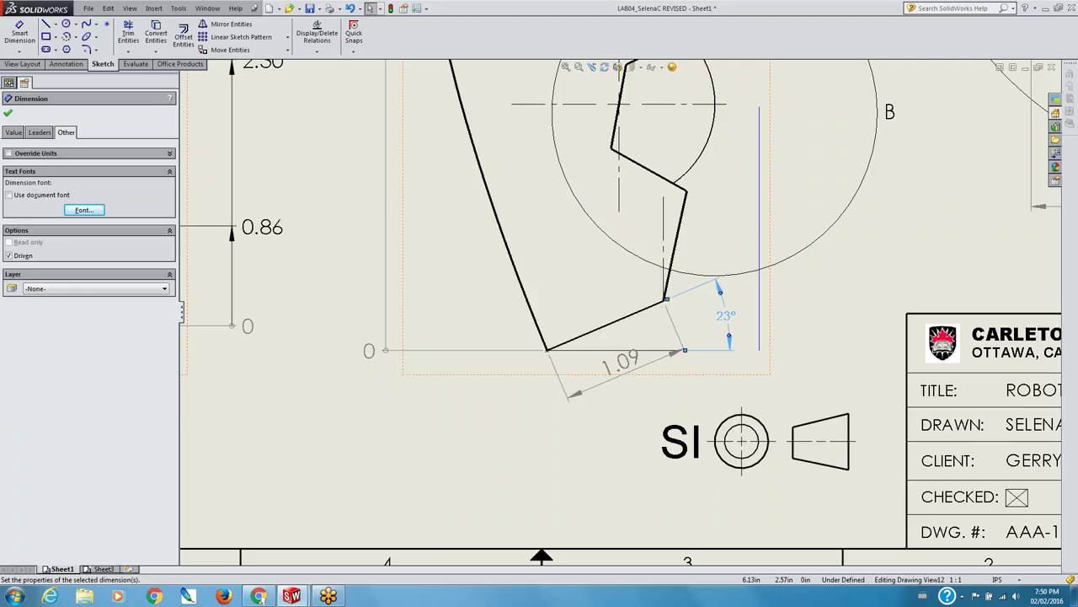
{"action": "left_click", "coordinate": [854, 323]}
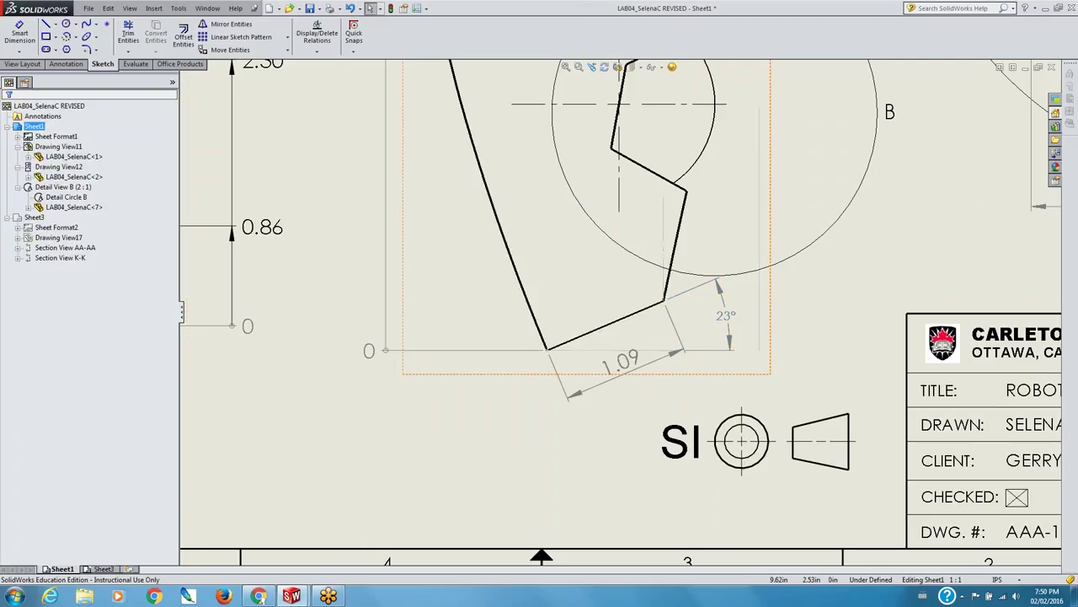
- Give the 1.09 length dimension a broken leader with horizontal text, and move it slightly farther below the slanted edge
{"action": "left_click", "coordinate": [622, 360]}
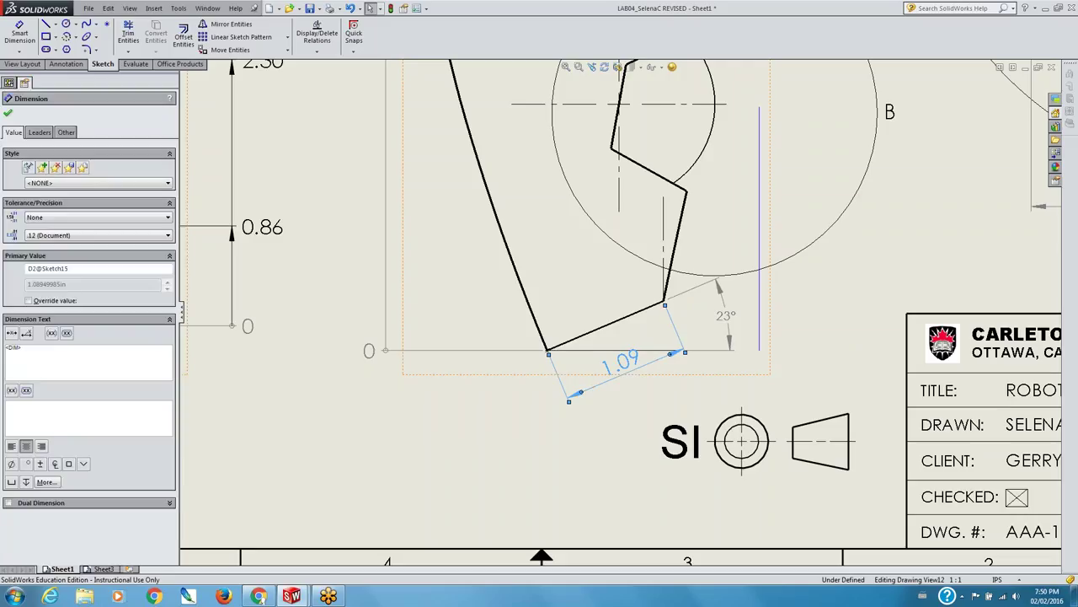
{"action": "left_click", "coordinate": [40, 132]}
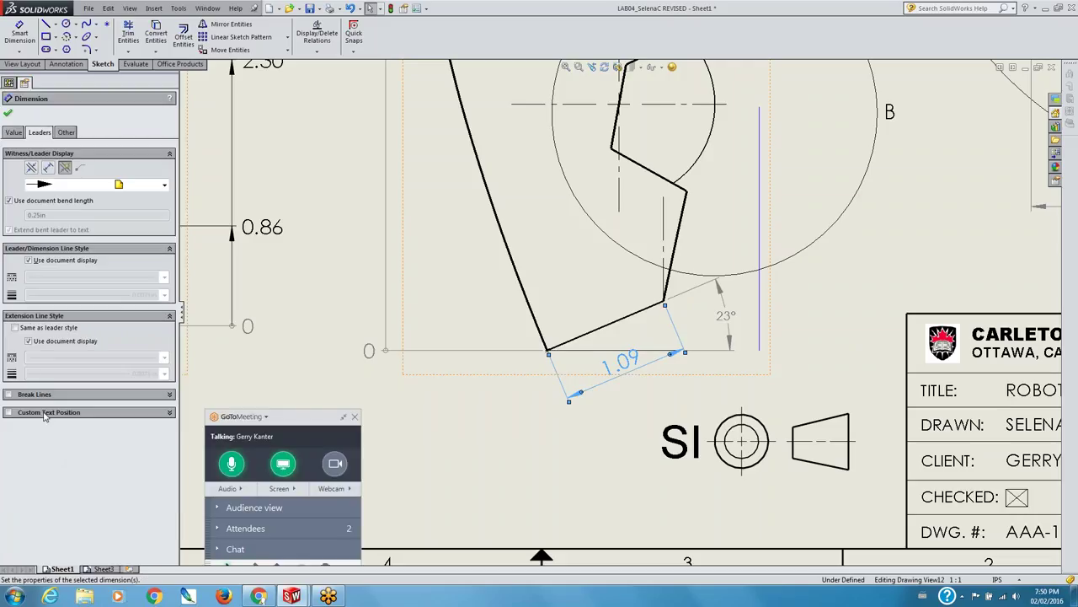
{"action": "left_click", "coordinate": [44, 412]}
{"action": "left_click", "coordinate": [75, 432]}
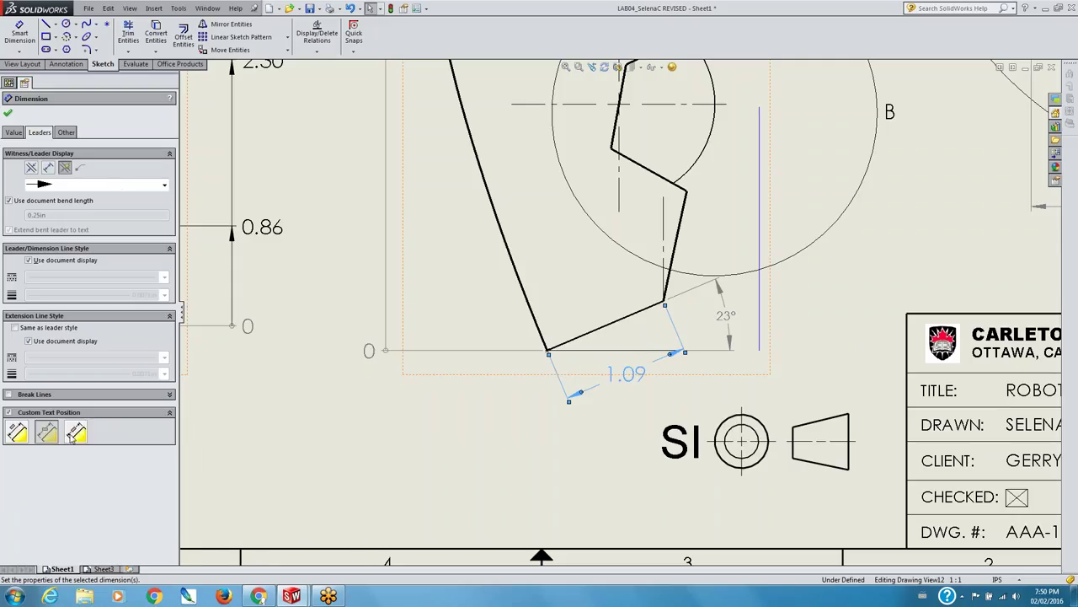
{"action": "mouse_move", "coordinate": [631, 386]}
{"action": "left_mouse_down"}
{"action": "mouse_move", "coordinate": [630, 375]}
{"action": "mouse_move", "coordinate": [646, 385]}
{"action": "mouse_move", "coordinate": [641, 377]}
{"action": "mouse_move", "coordinate": [645, 420]}
{"action": "mouse_move", "coordinate": [636, 396]}
{"action": "left_mouse_up"}
{"action": "left_click", "coordinate": [610, 450]}
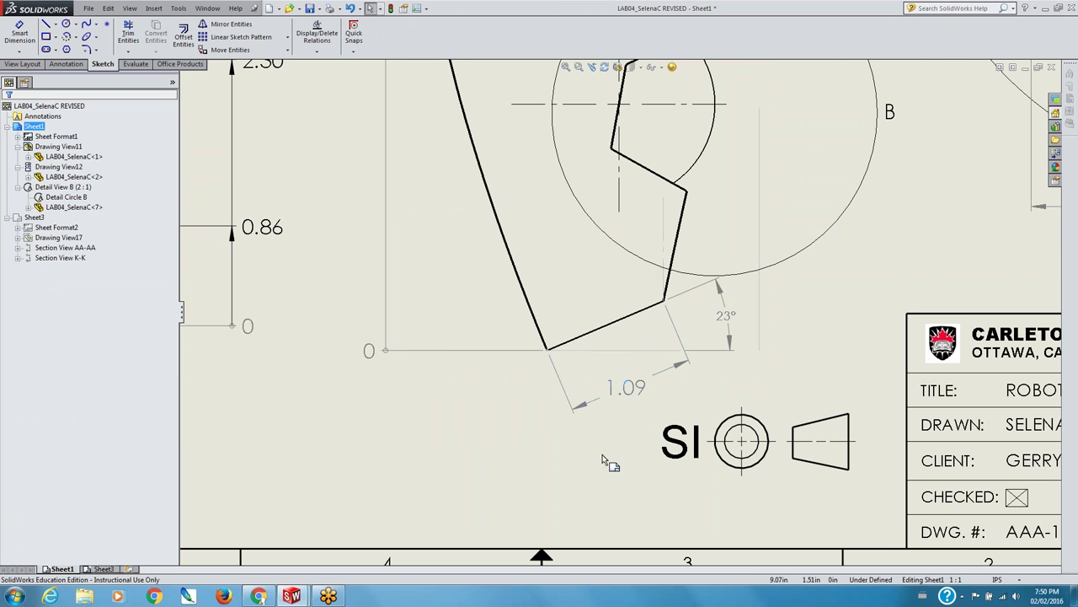
- Draw a vertical centreline about 1.24 in long upward from the middle leg's lower tip
{"action": "scroll", "coordinate": [531, 478], "scroll_direction": "up", "scroll_amount": 2}
{"action": "key", "text": "f"}
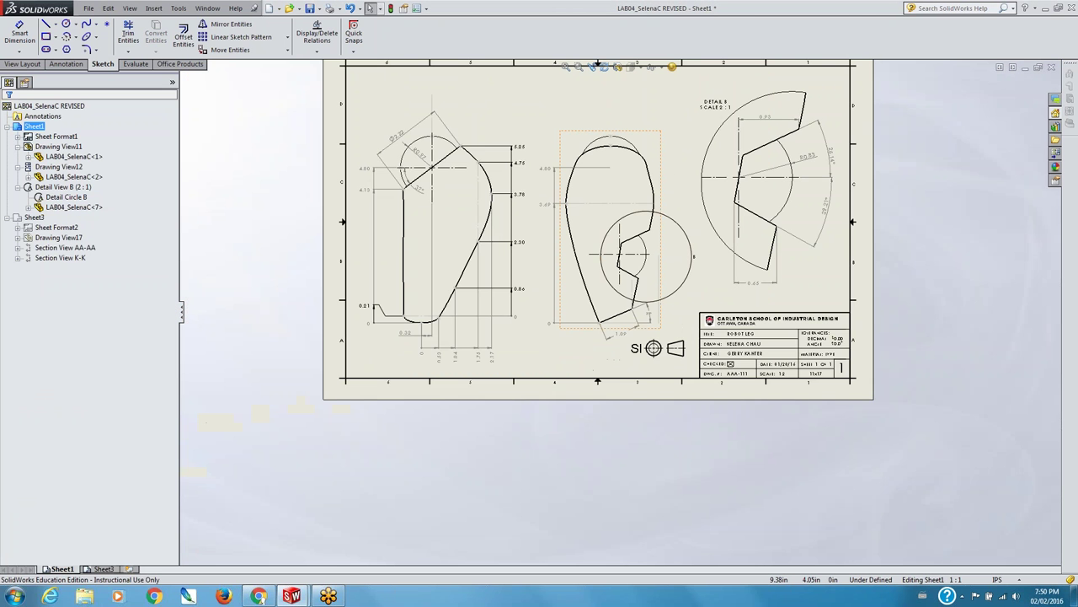
{"action": "scroll", "coordinate": [994, 210], "scroll_direction": "down", "scroll_amount": 4}
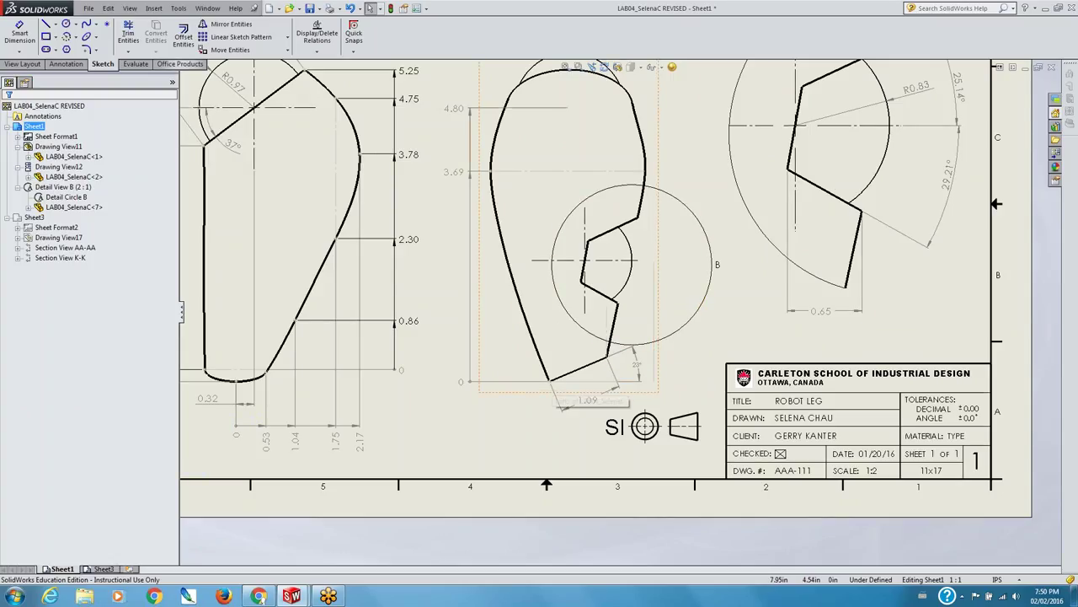
{"action": "left_click", "coordinate": [56, 24]}
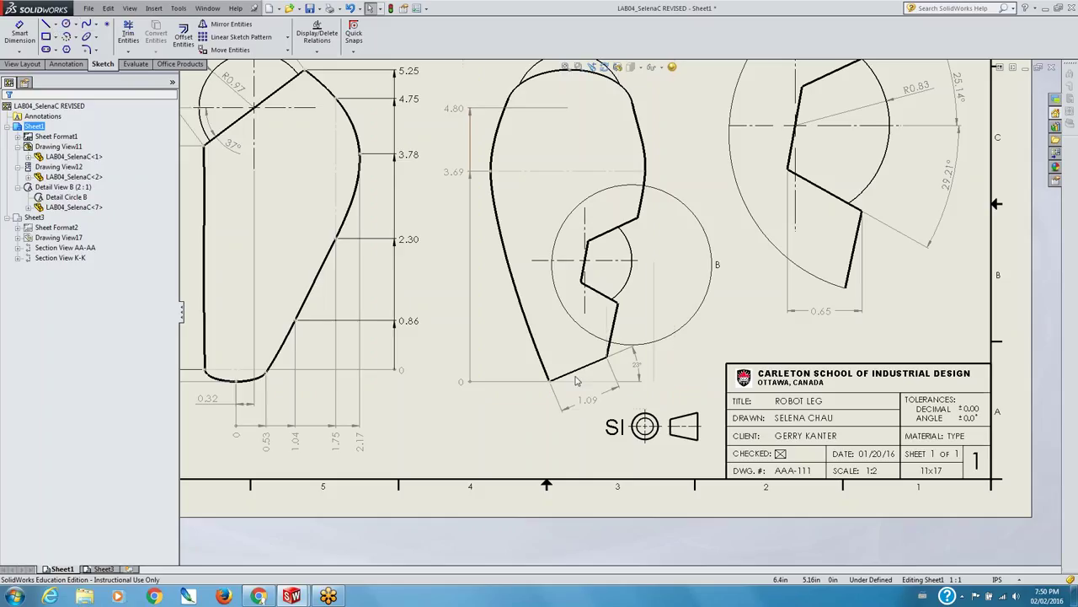
{"action": "left_click", "coordinate": [75, 47]}
{"action": "left_click", "coordinate": [550, 381]}
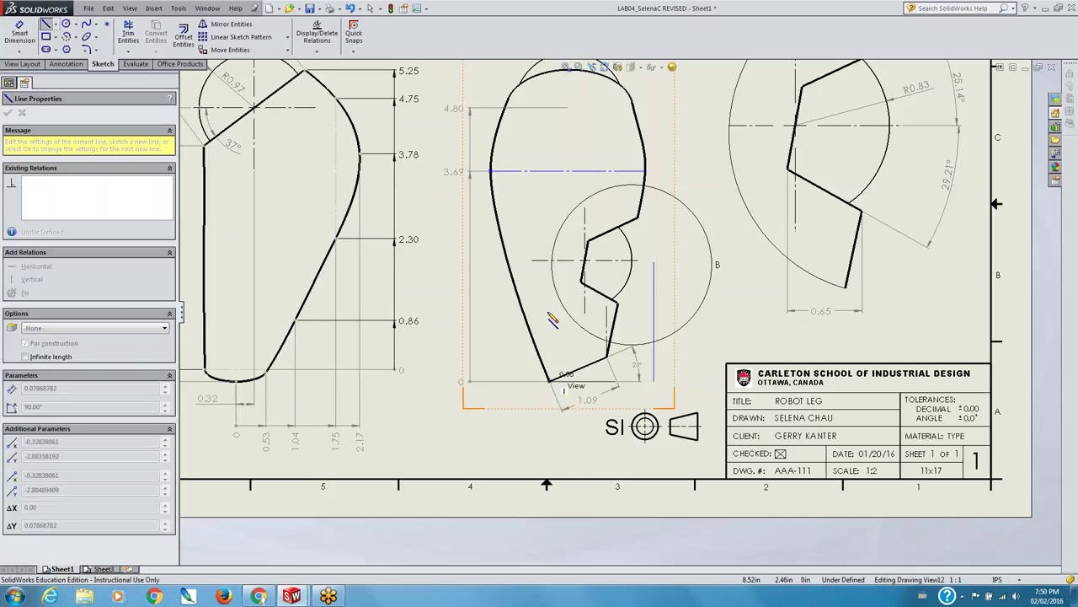
{"action": "left_click", "coordinate": [549, 310]}
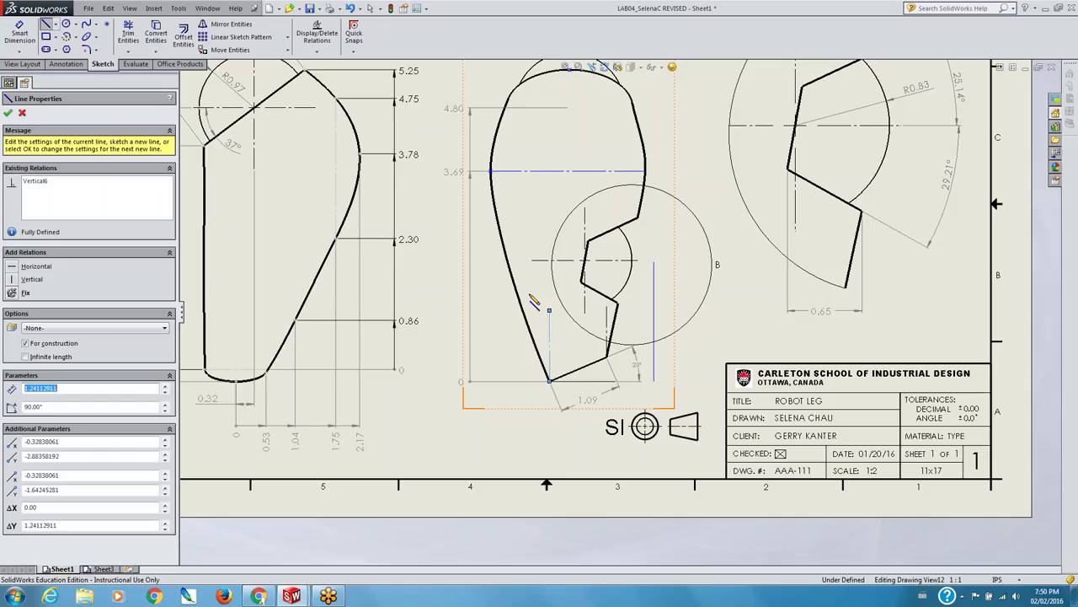
{"action": "right_click", "coordinate": [533, 302]}
{"action": "left_click", "coordinate": [556, 66]}
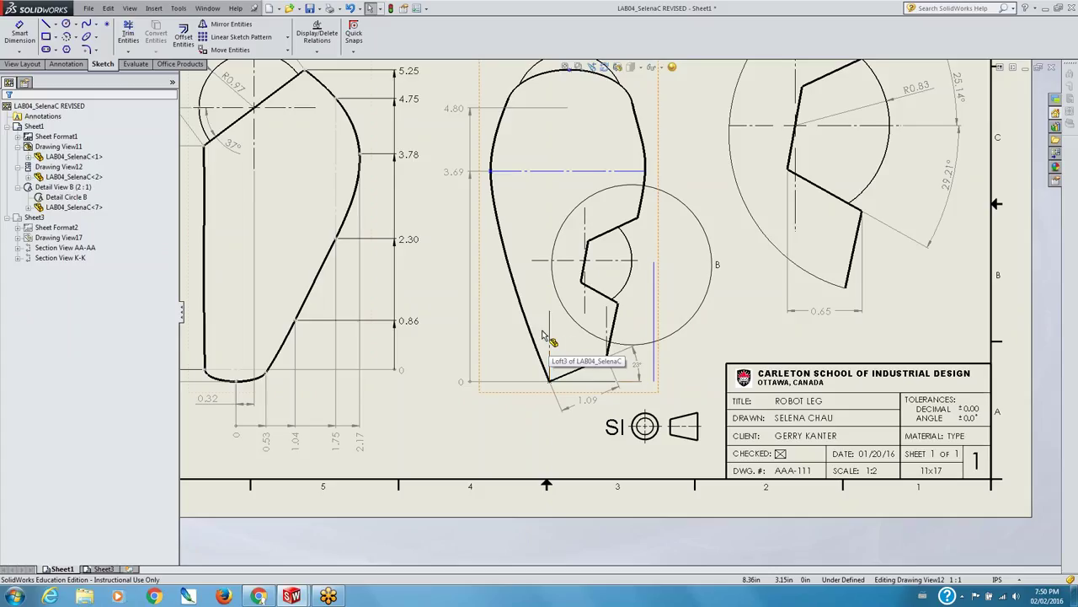
- Try to dimension the angle between the lower tip's vertical centreline and the steep edge below the notch
{"action": "right_click_drag", "start_coordinate": [548, 338], "coordinate": [556, 313]}
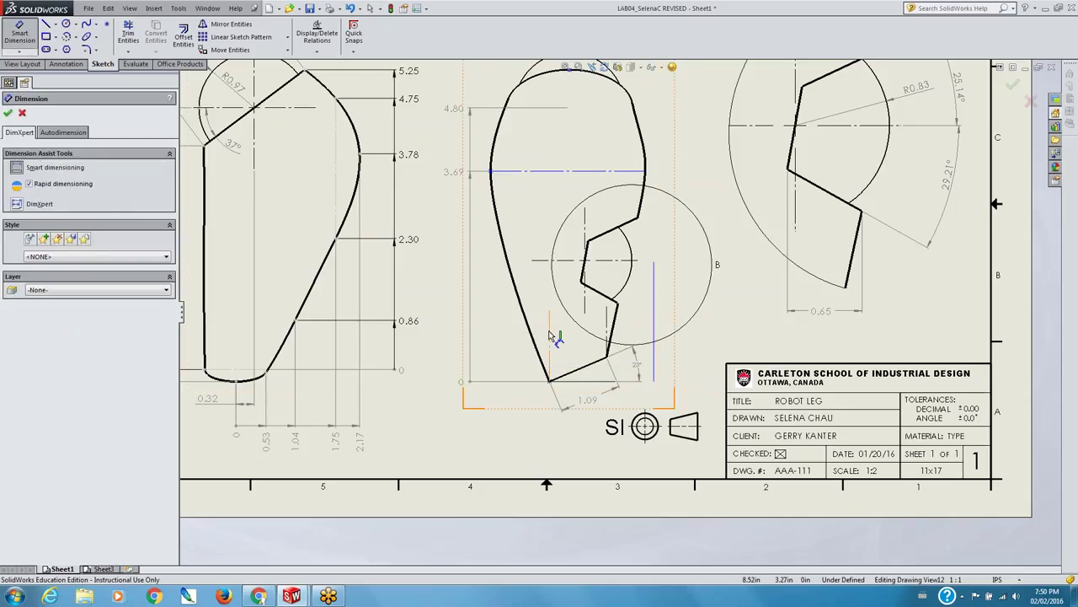
{"action": "left_click", "coordinate": [552, 337]}
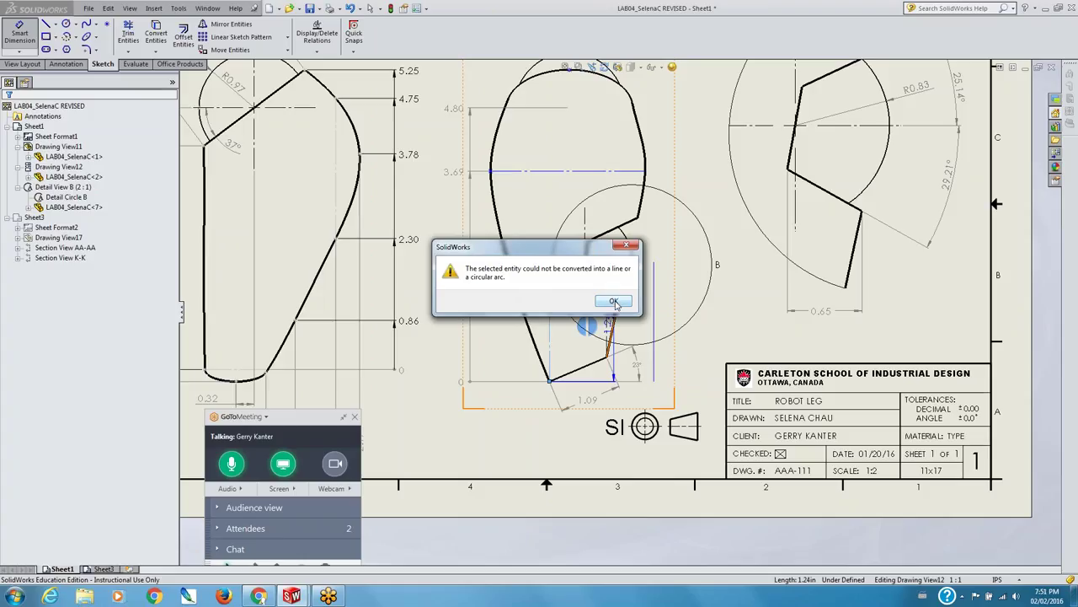
{"action": "left_click", "coordinate": [613, 302]}
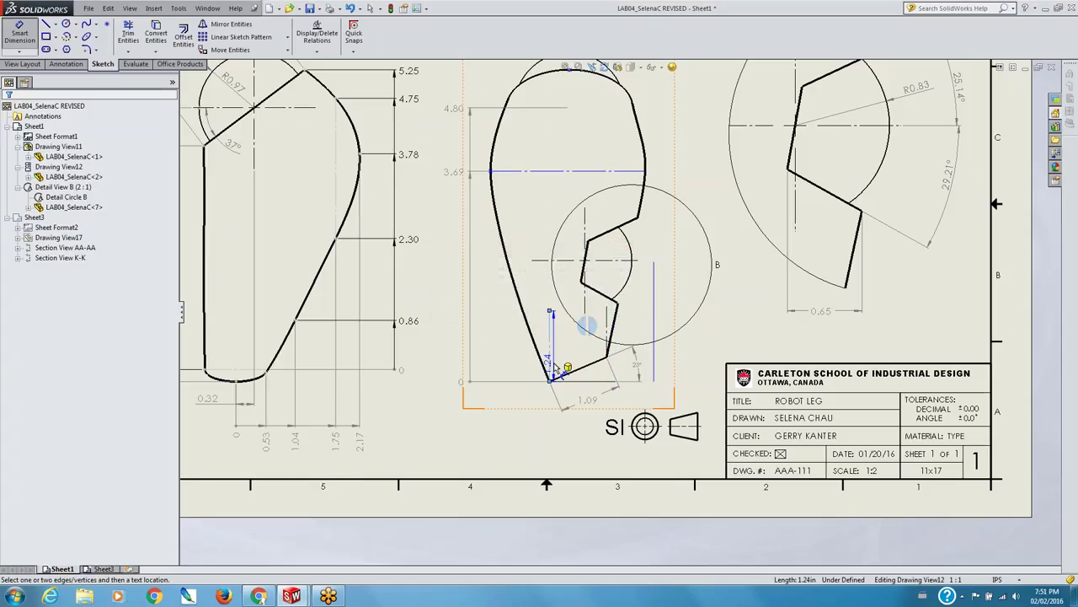
{"action": "key", "text": "Escape"}
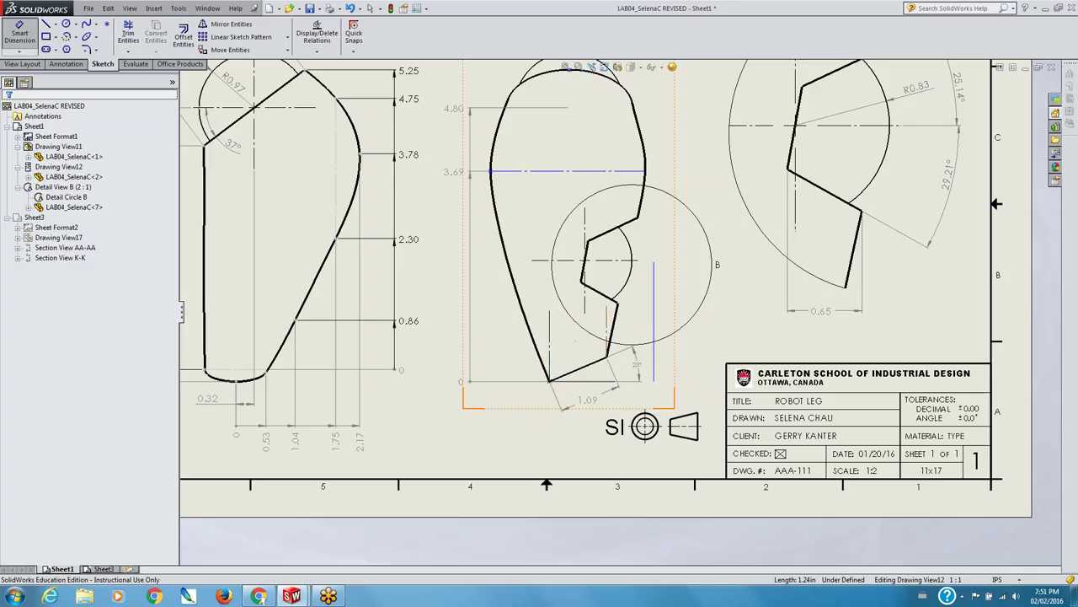
{"action": "left_click", "coordinate": [612, 330]}
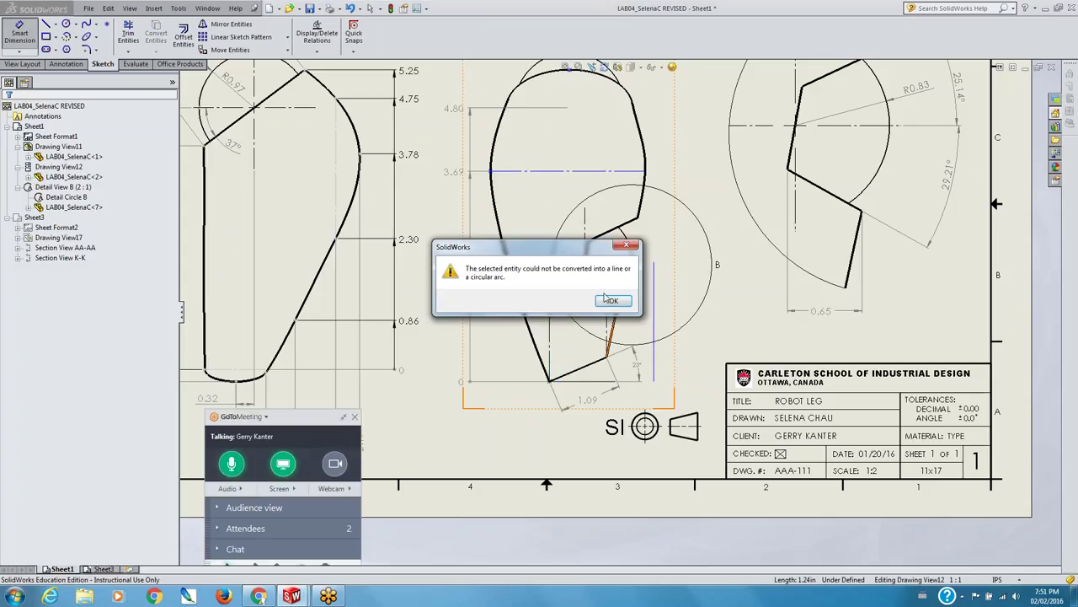
{"action": "left_click", "coordinate": [613, 301]}
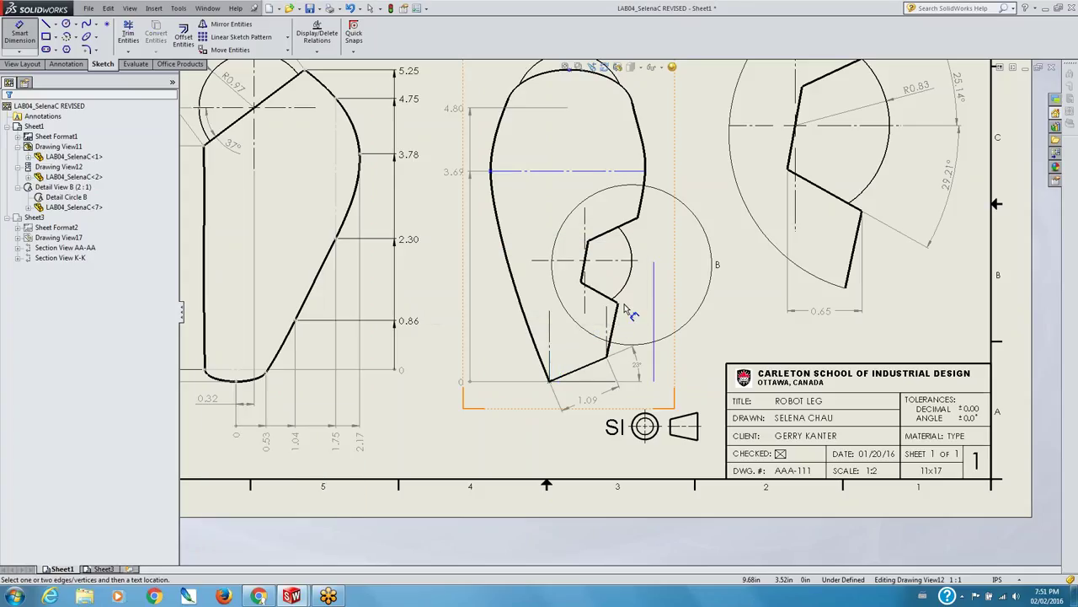
{"action": "left_click", "coordinate": [621, 317]}
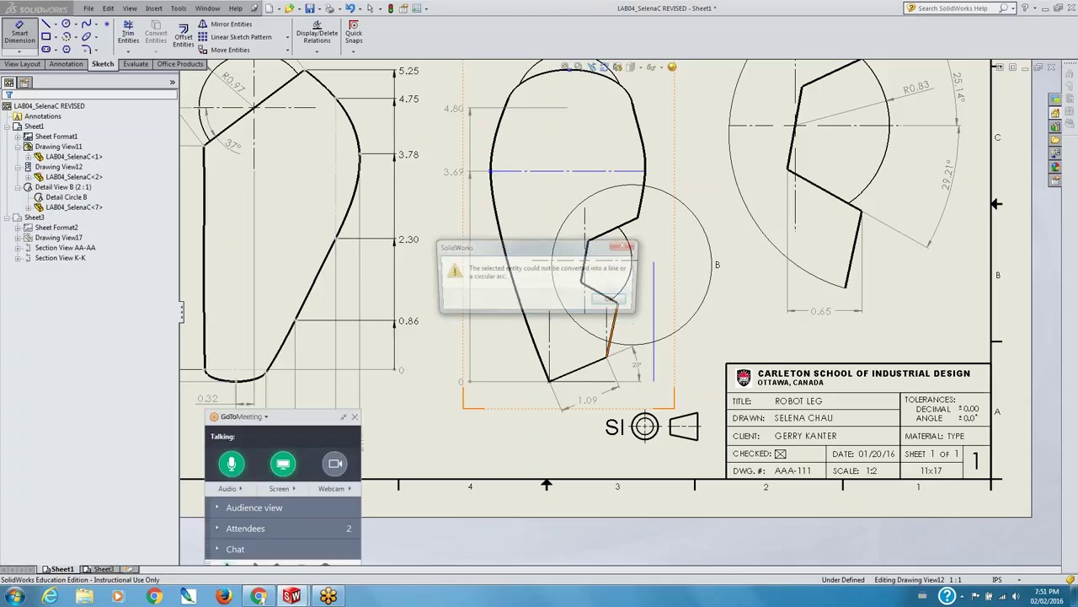
{"action": "left_click", "coordinate": [612, 301]}
{"action": "left_click", "coordinate": [21, 42]}
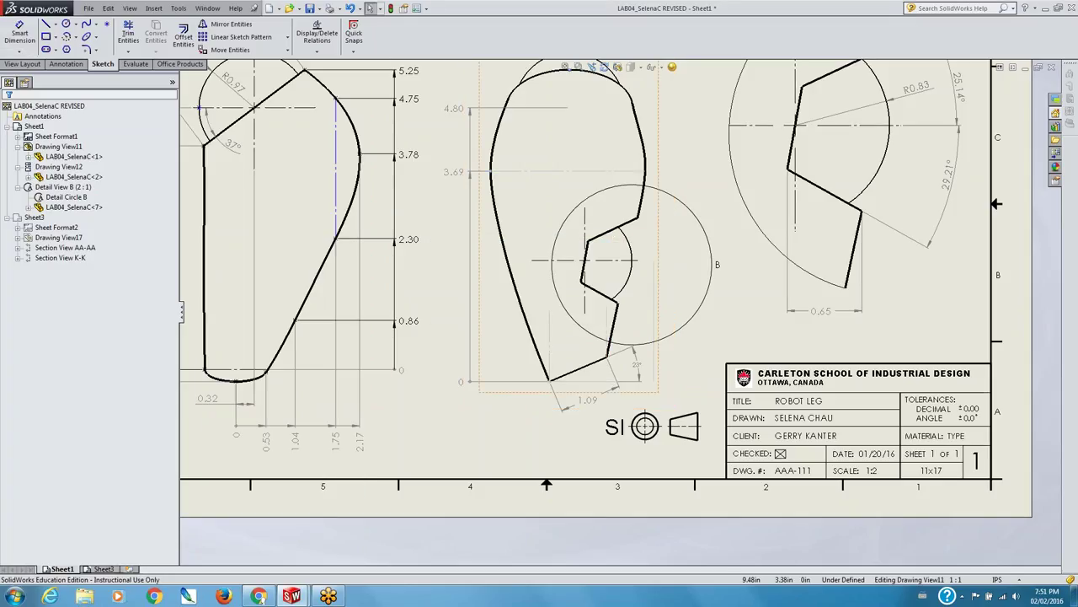
- Change the vertical centreline beside the steep edge below the notch from construction geometry to a regular line
{"action": "left_click", "coordinate": [624, 326]}
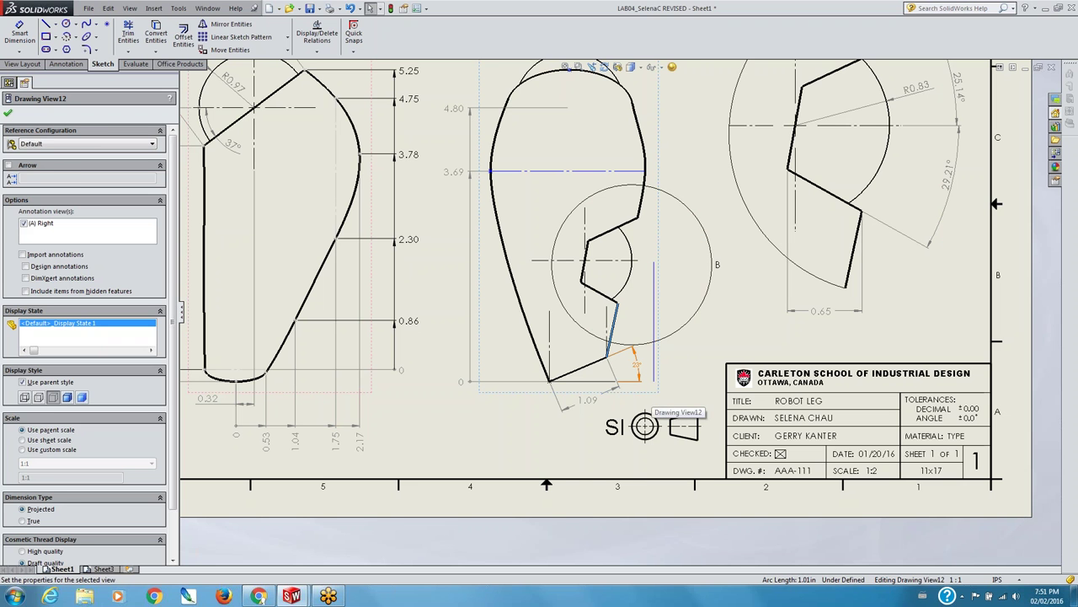
{"action": "left_click", "coordinate": [614, 341]}
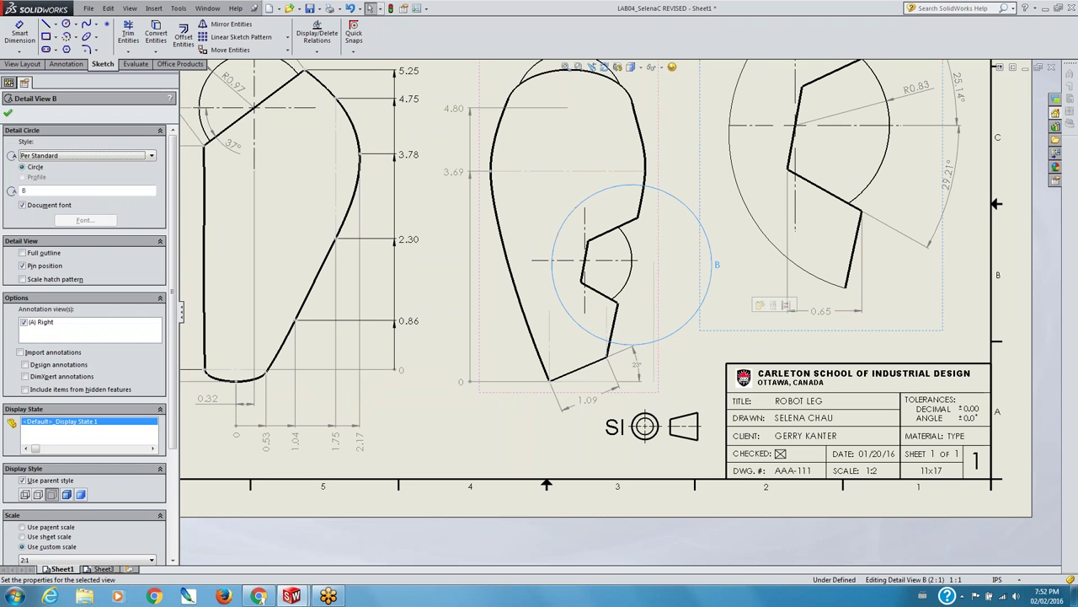
{"action": "scroll", "coordinate": [590, 332], "scroll_direction": "up", "scroll_amount": 3}
{"action": "scroll", "coordinate": [590, 333], "scroll_direction": "down", "scroll_amount": 8}
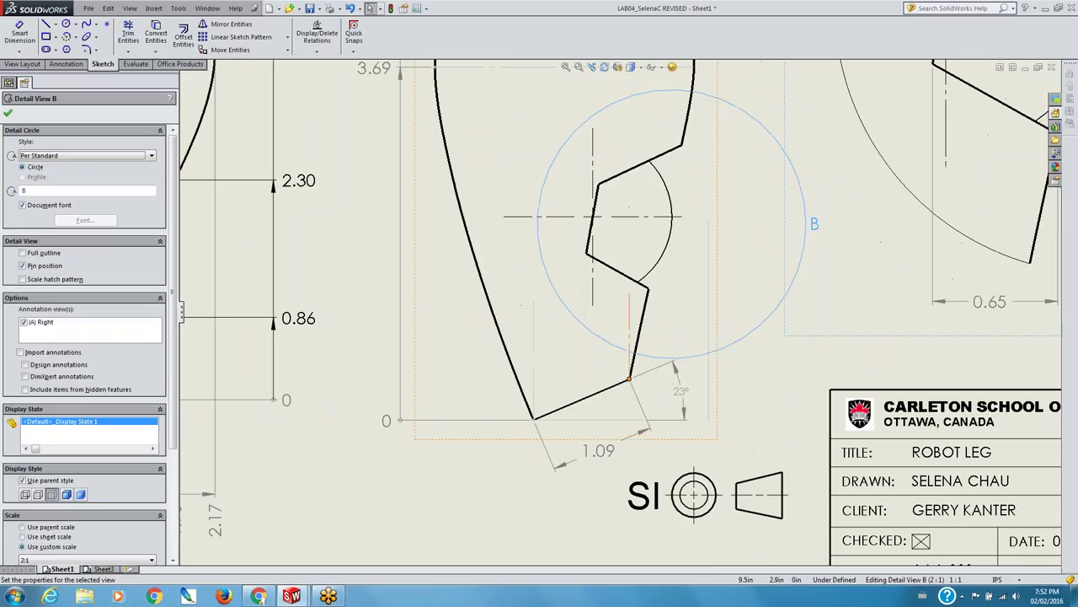
{"action": "left_click", "coordinate": [629, 350]}
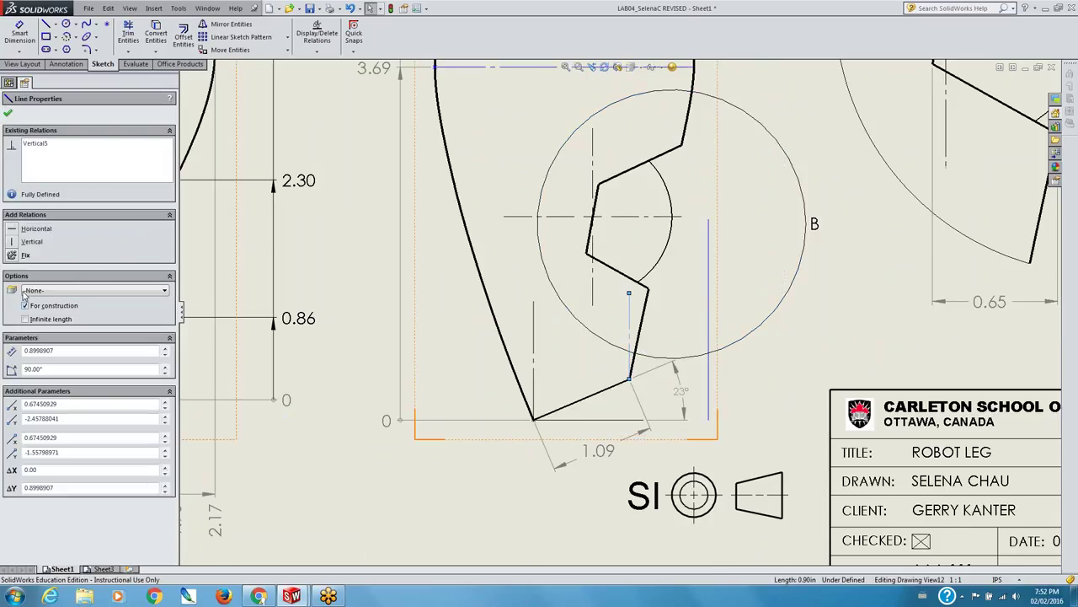
{"action": "left_click", "coordinate": [26, 306]}
{"action": "left_click", "coordinate": [7, 115]}
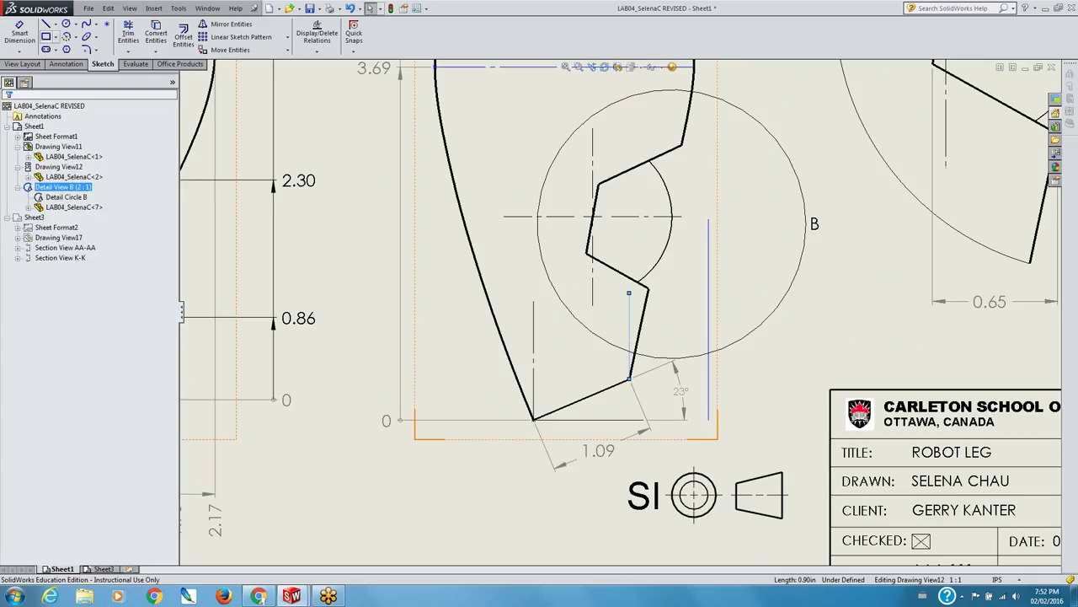
{"action": "left_click", "coordinate": [642, 313]}
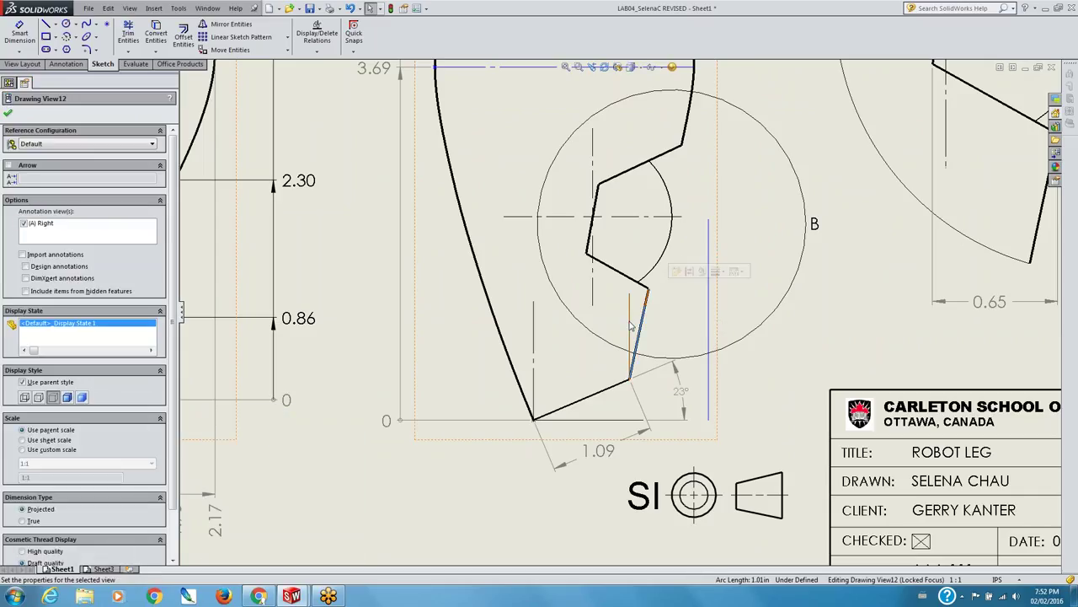
{"action": "key", "text": "Delete"}
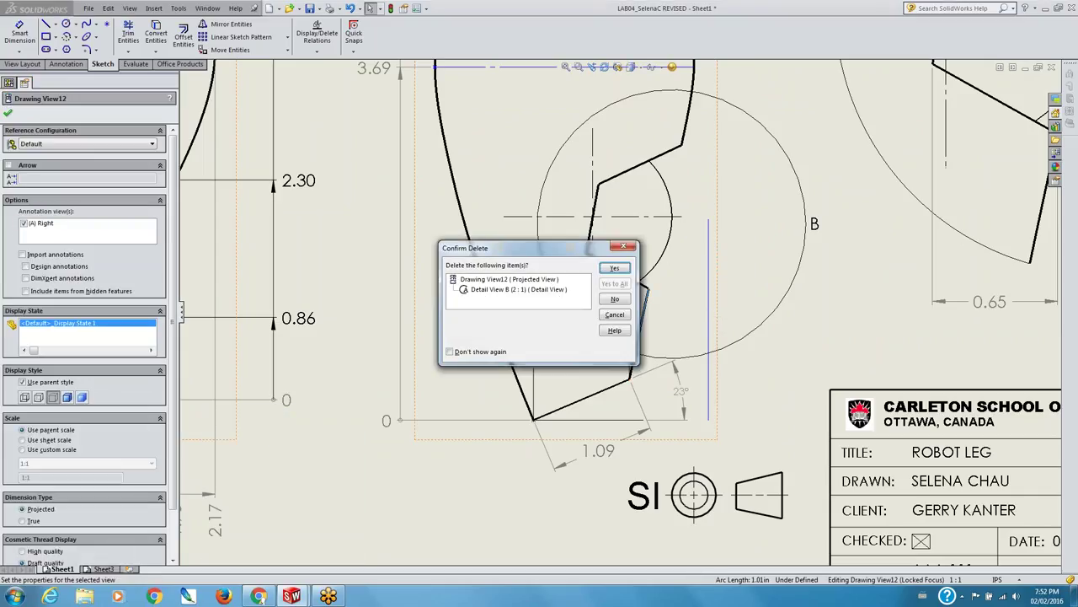
{"action": "left_click", "coordinate": [614, 314]}
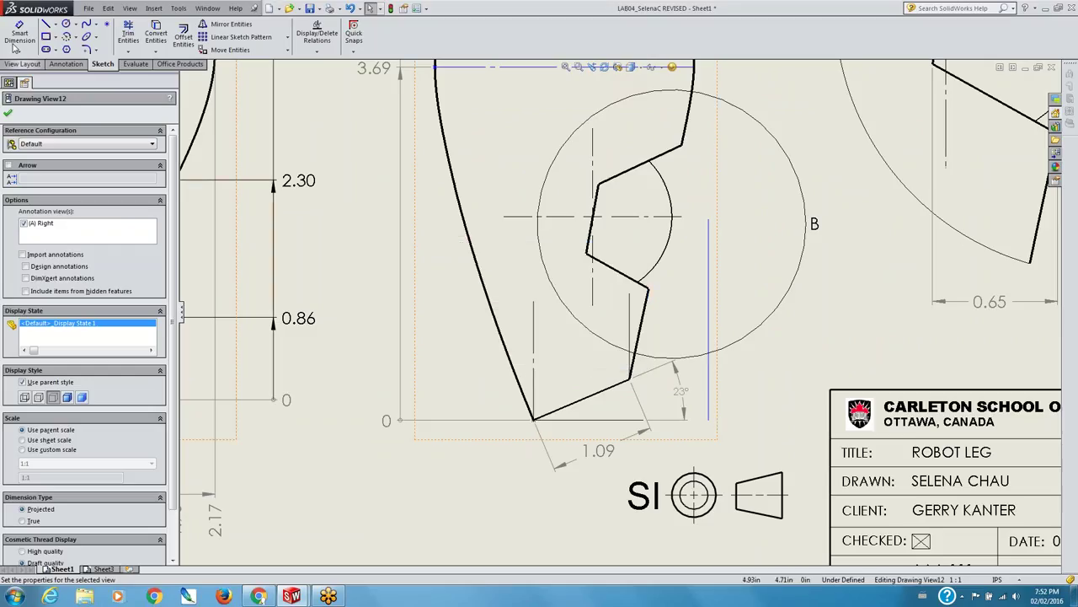
{"action": "left_click", "coordinate": [25, 54]}
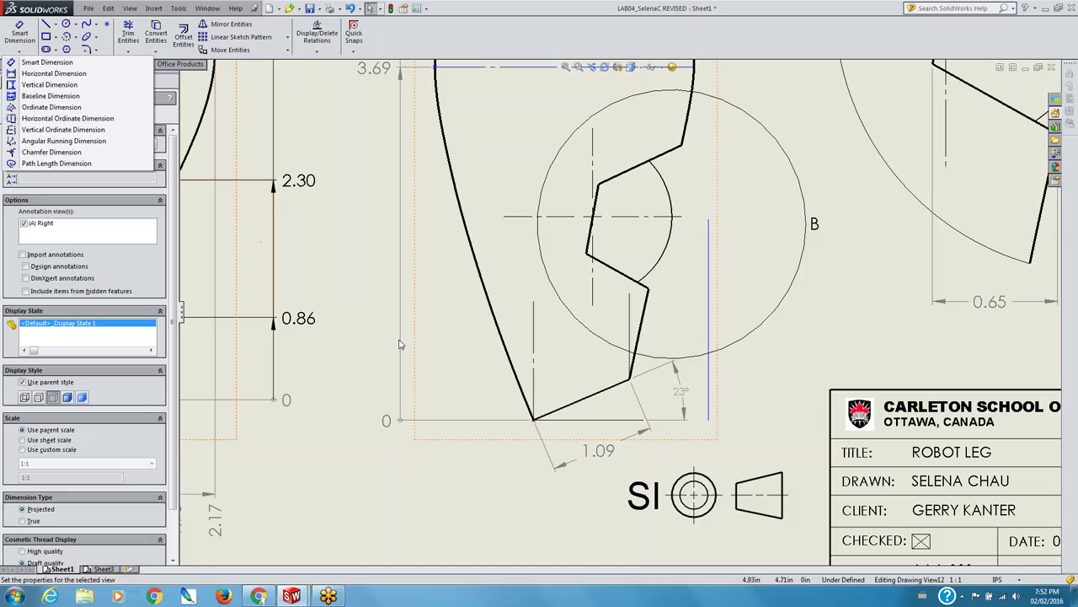
{"action": "left_click", "coordinate": [764, 357]}
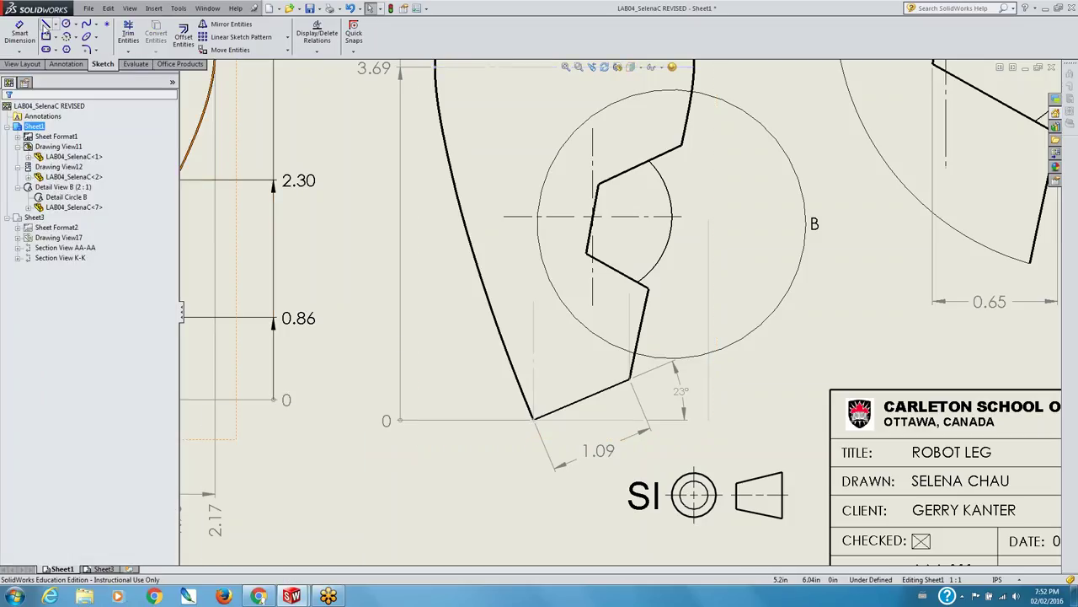
- Sketch a line about 0.97 in long over the middle leg's steep edge, from the notch's lower outer corner to the corner below it
{"action": "left_click", "coordinate": [46, 24]}
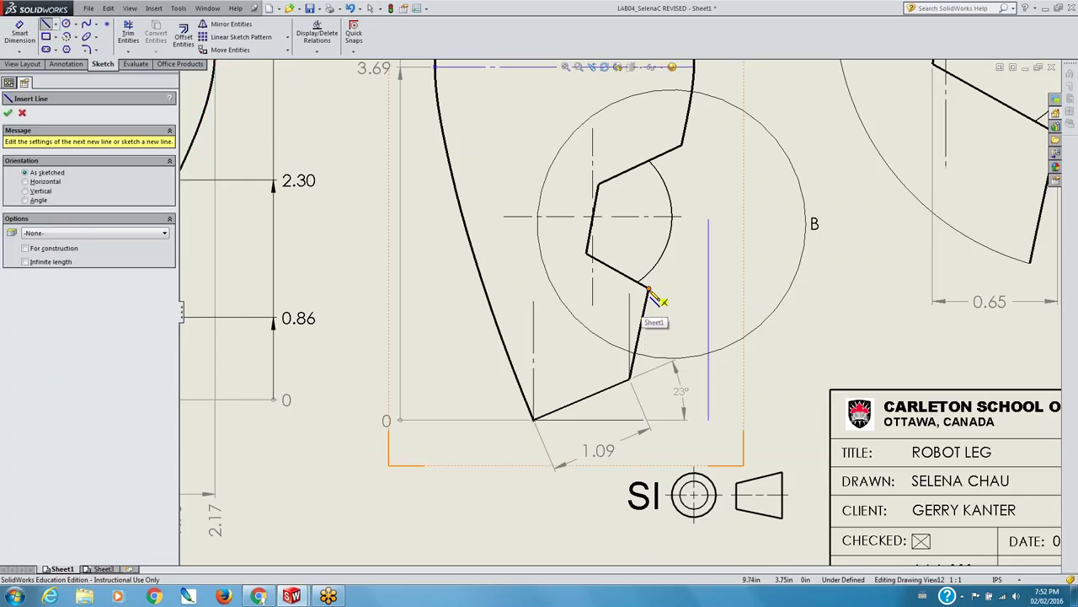
{"action": "left_click", "coordinate": [649, 290]}
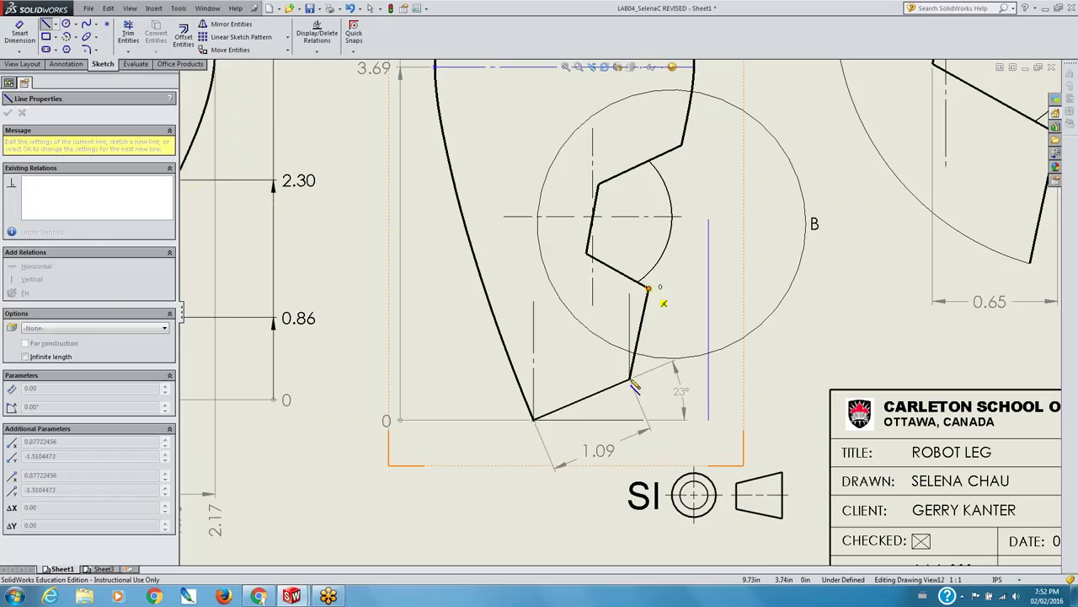
{"action": "left_click", "coordinate": [632, 380]}
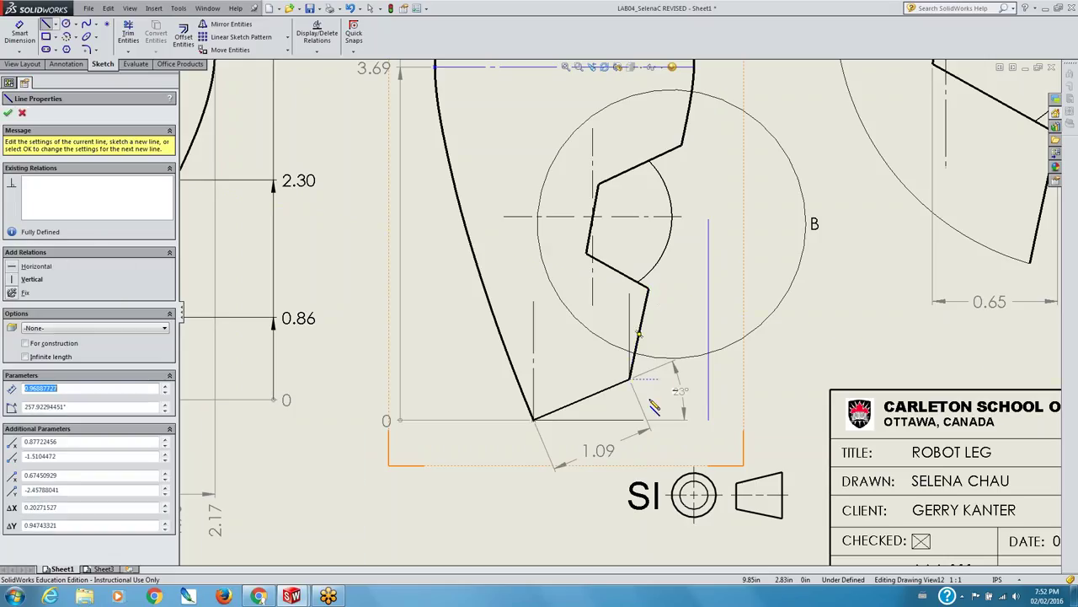
{"action": "right_click", "coordinate": [654, 406]}
{"action": "left_click", "coordinate": [665, 87]}
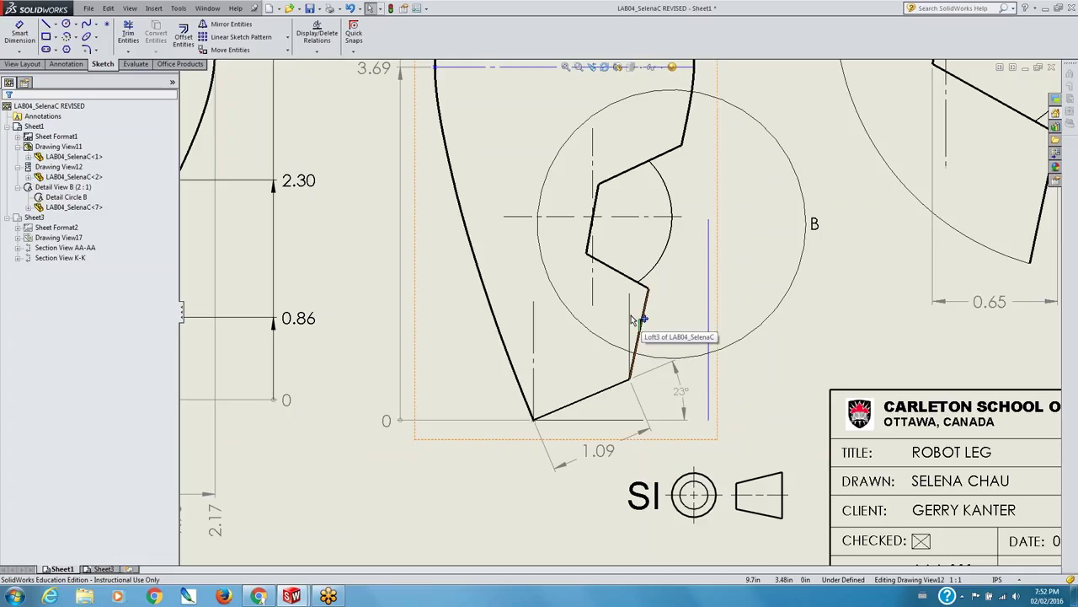
- Try to dimension the angle between the steep edge's line and the adjacent vertical line as driven, placed outside the leg, and delete it
{"action": "left_click", "coordinate": [20, 34]}
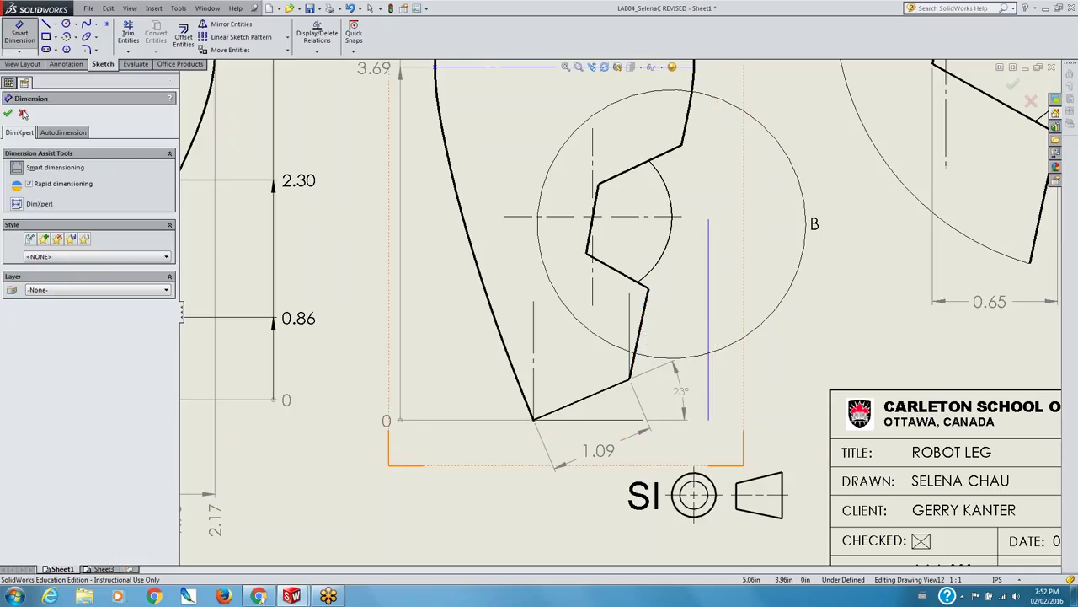
{"action": "left_click", "coordinate": [643, 320]}
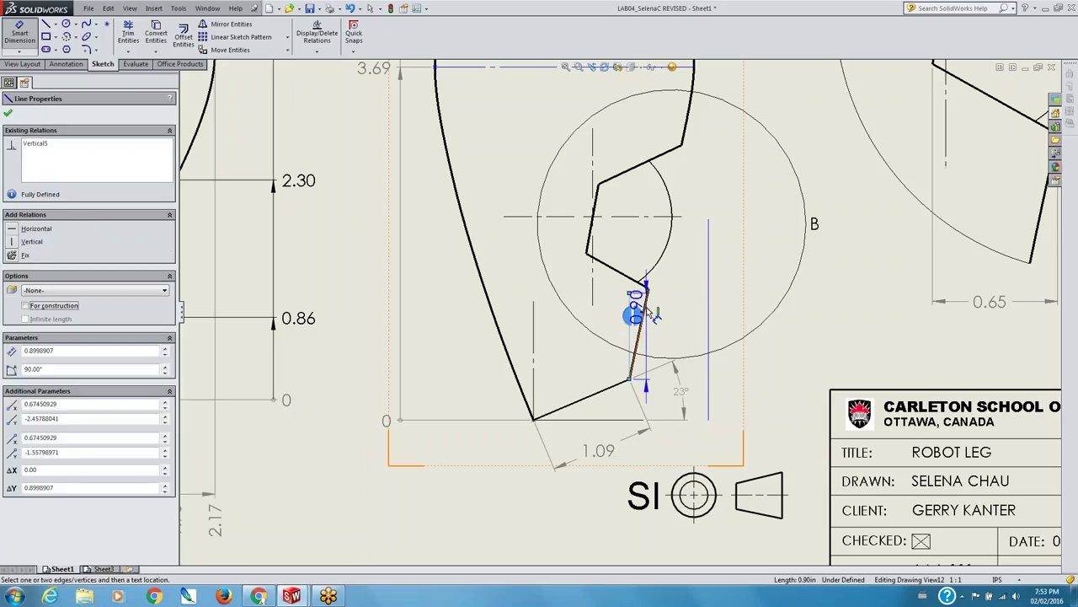
{"action": "left_click", "coordinate": [641, 312]}
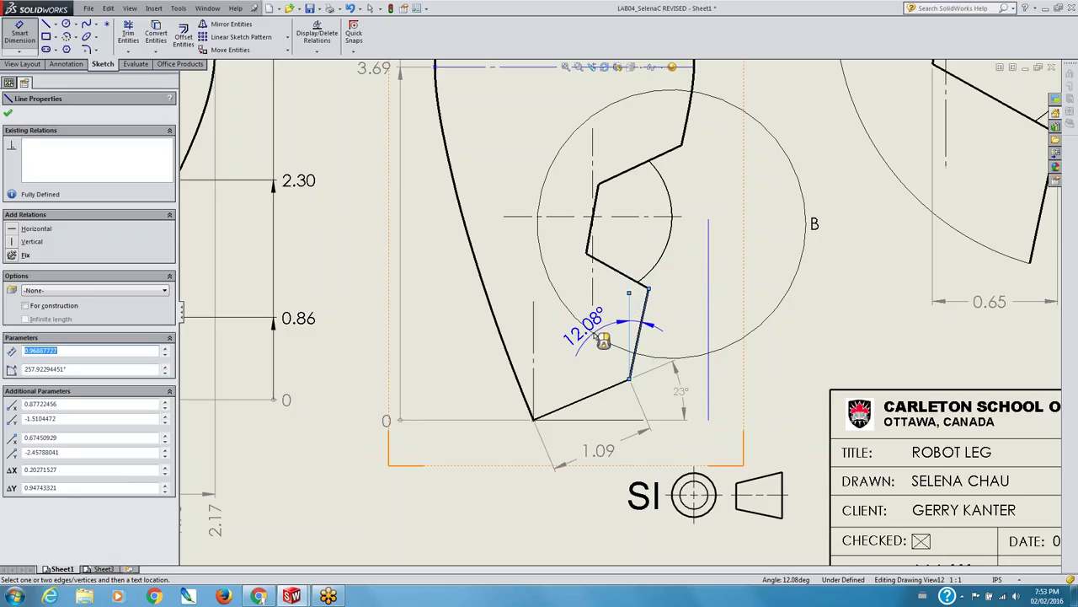
{"action": "left_click", "coordinate": [689, 339]}
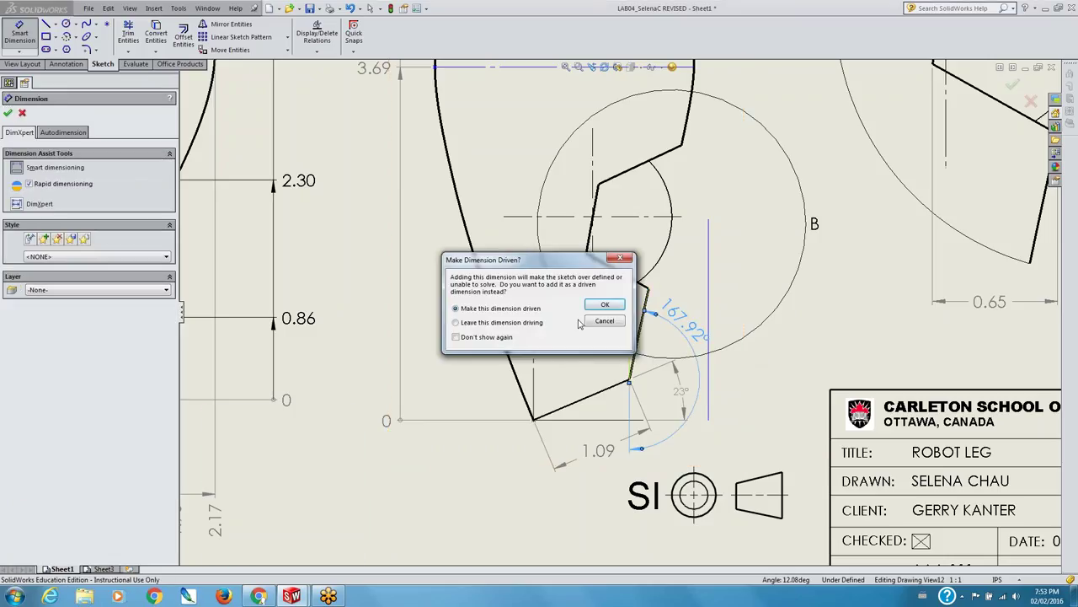
{"action": "left_click", "coordinate": [603, 308]}
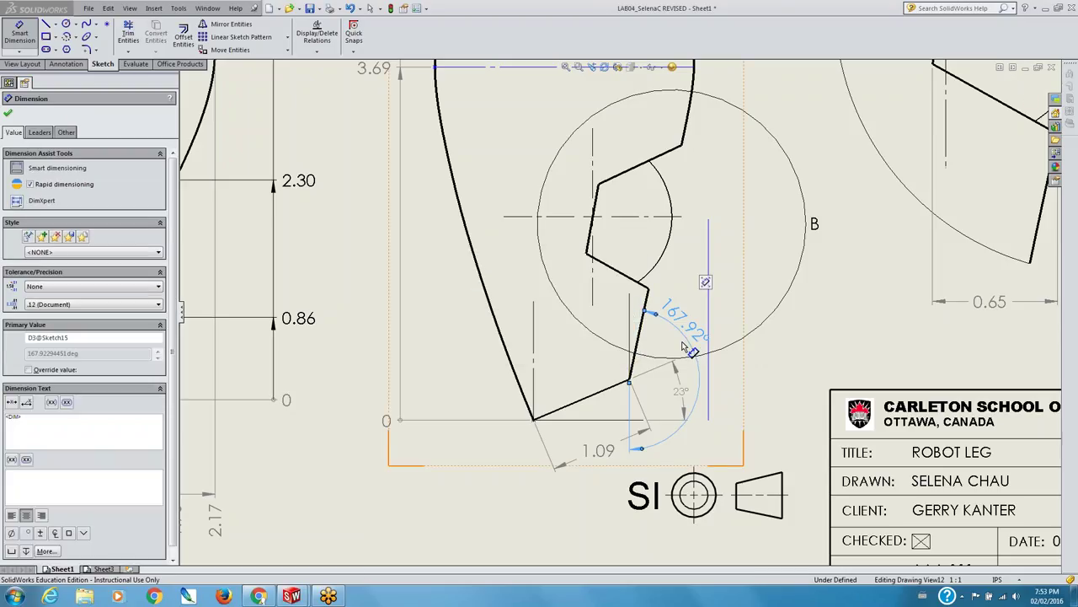
{"action": "left_click_drag", "start_coordinate": [681, 314], "coordinate": [657, 321]}
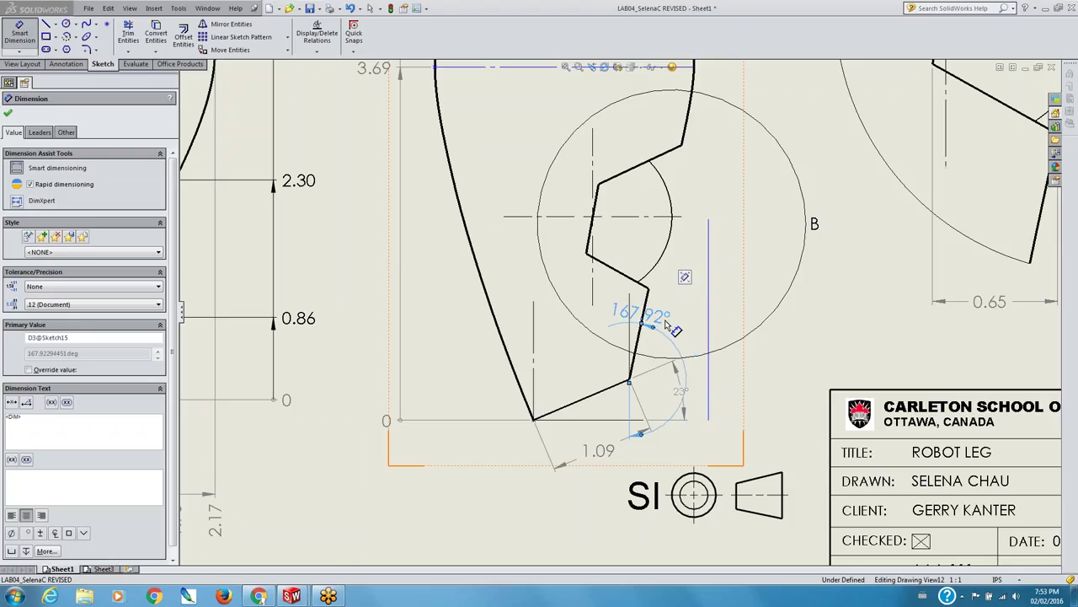
{"action": "key", "text": "Delete"}
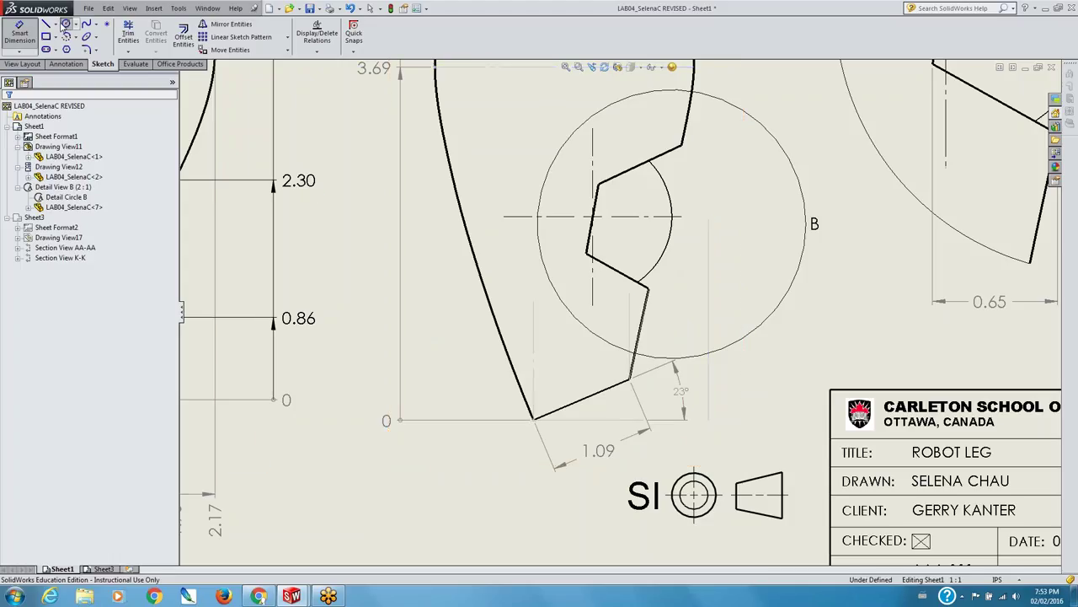
{"action": "left_click", "coordinate": [64, 25]}
{"action": "left_click", "coordinate": [45, 24]}
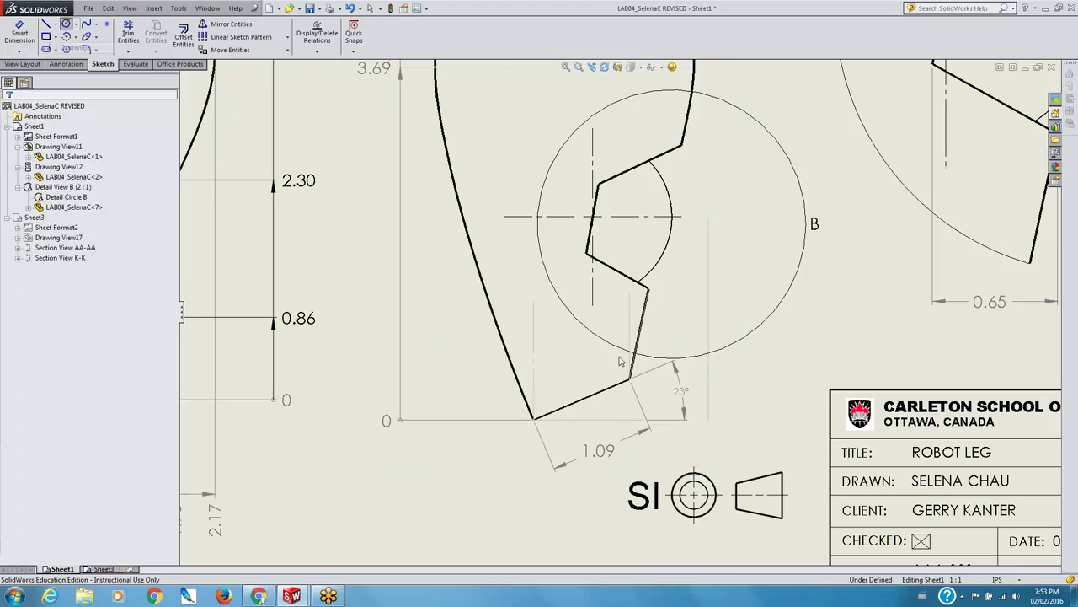
{"action": "left_click", "coordinate": [629, 382]}
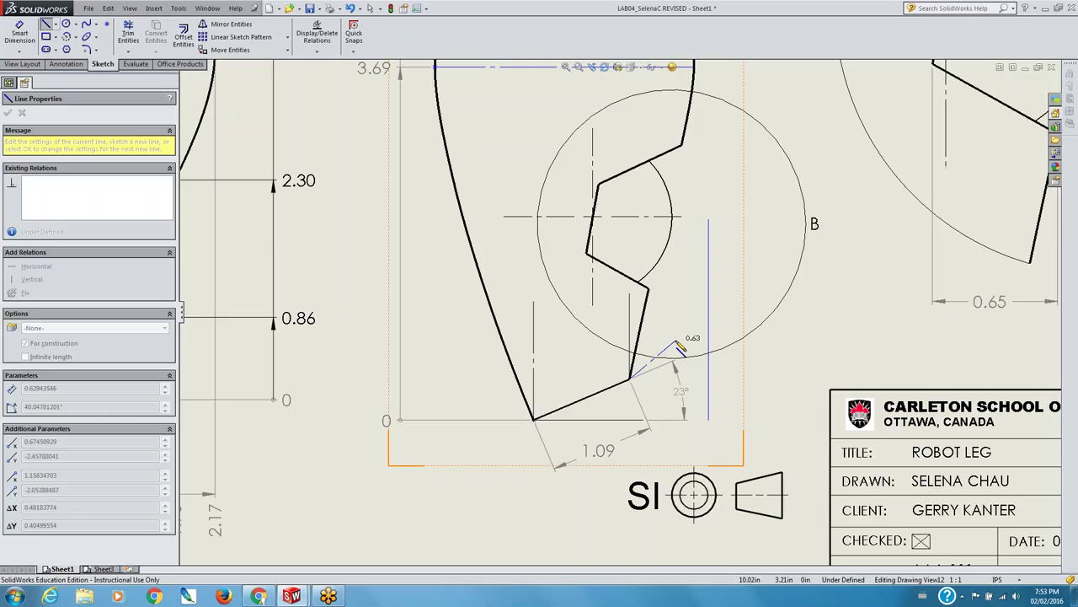
{"action": "key", "text": "Escape"}
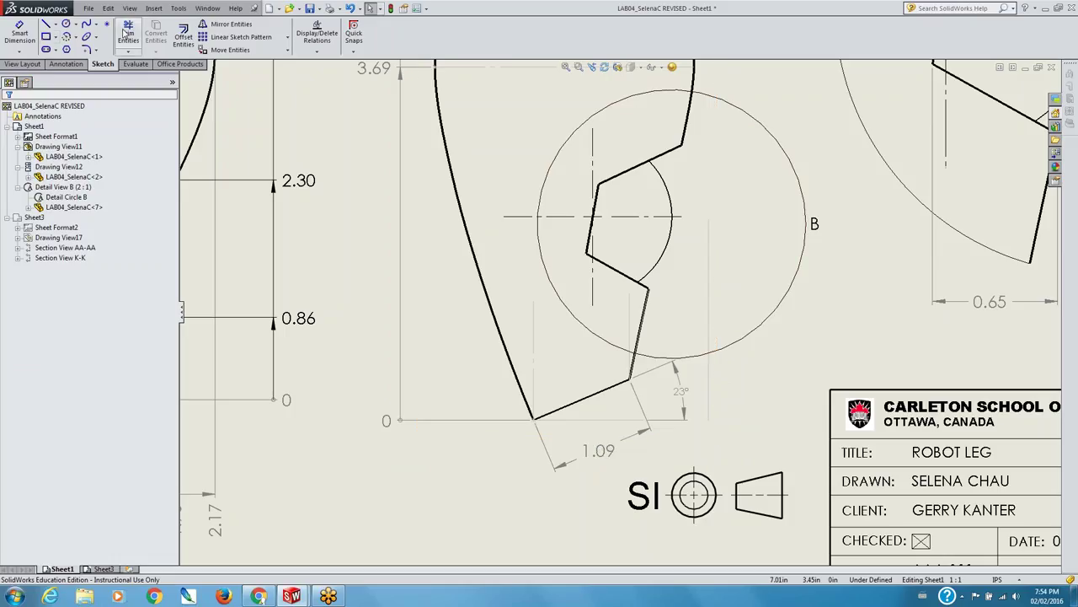
- Try to dimension the angle between the horizontal line at the middle leg's lower tip and the steep edge below the notch
{"action": "left_click", "coordinate": [22, 36]}
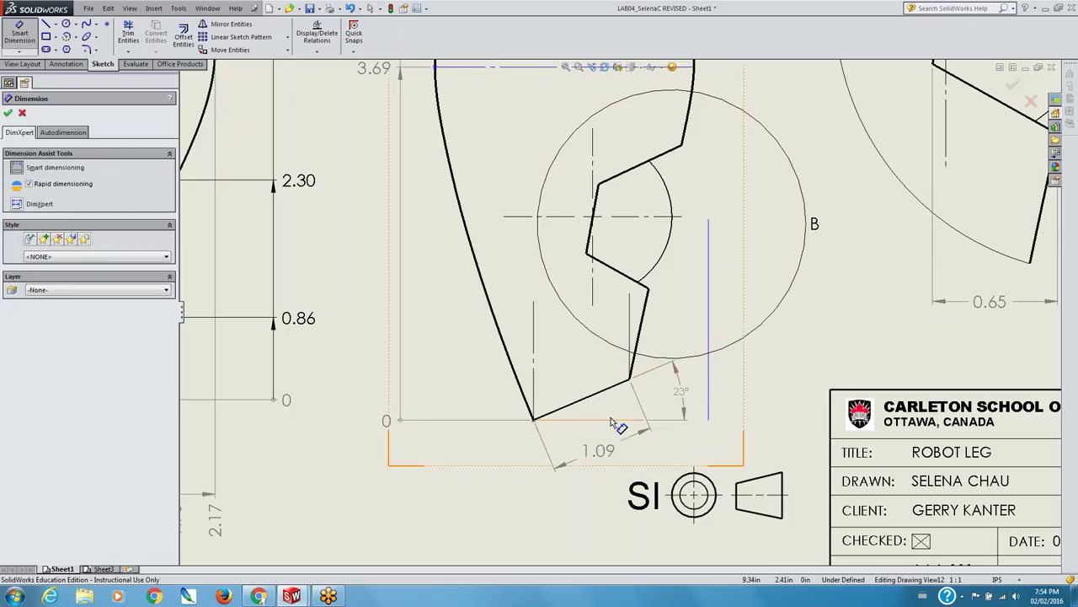
{"action": "left_click", "coordinate": [634, 361]}
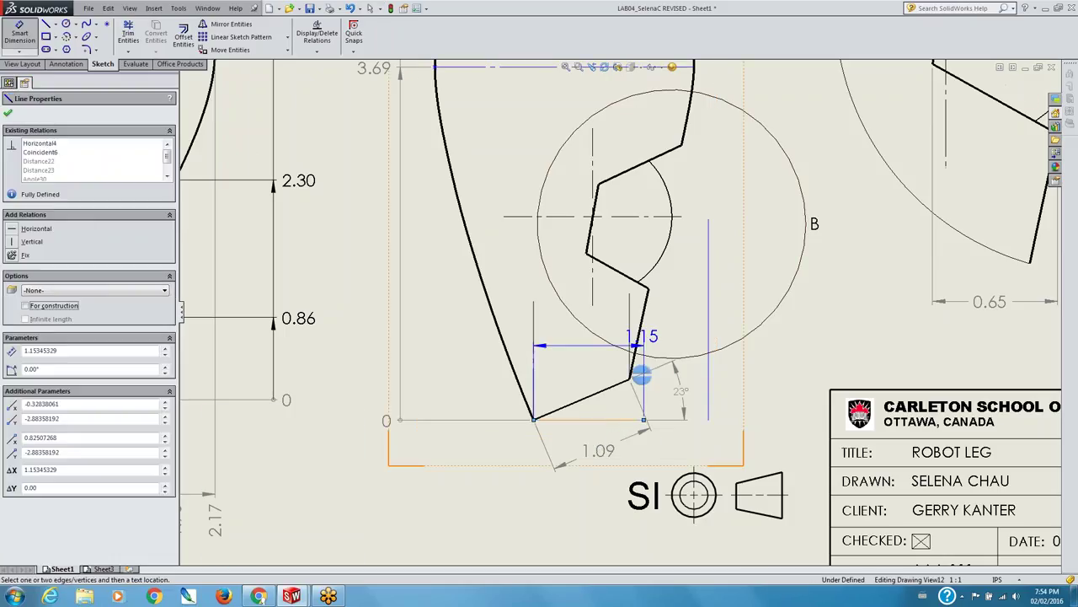
{"action": "left_click", "coordinate": [647, 331]}
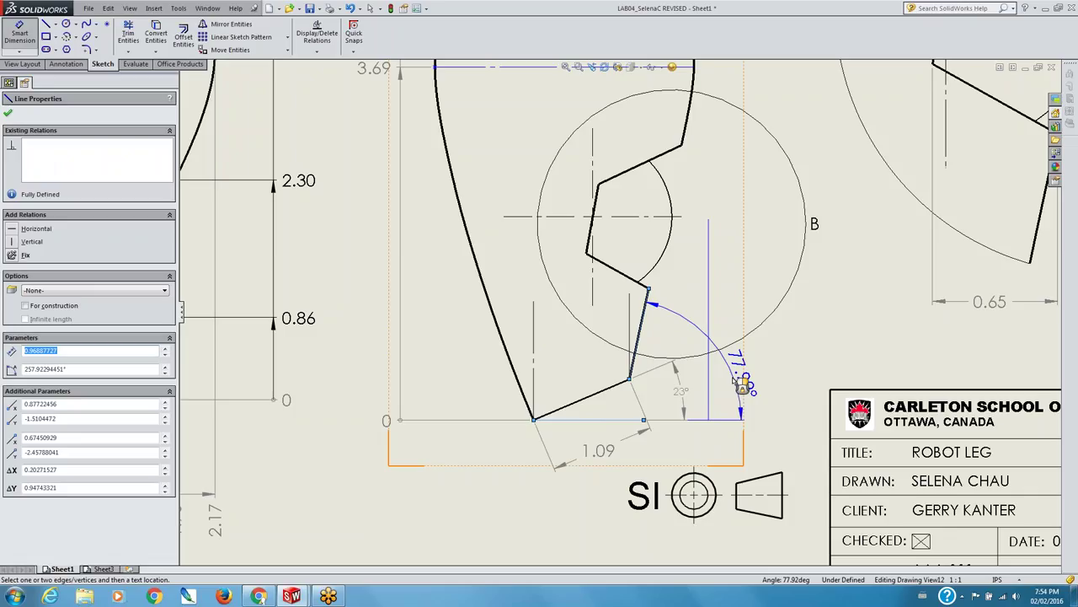
{"action": "key", "text": "Escape"}
{"action": "left_click", "coordinate": [693, 347]}
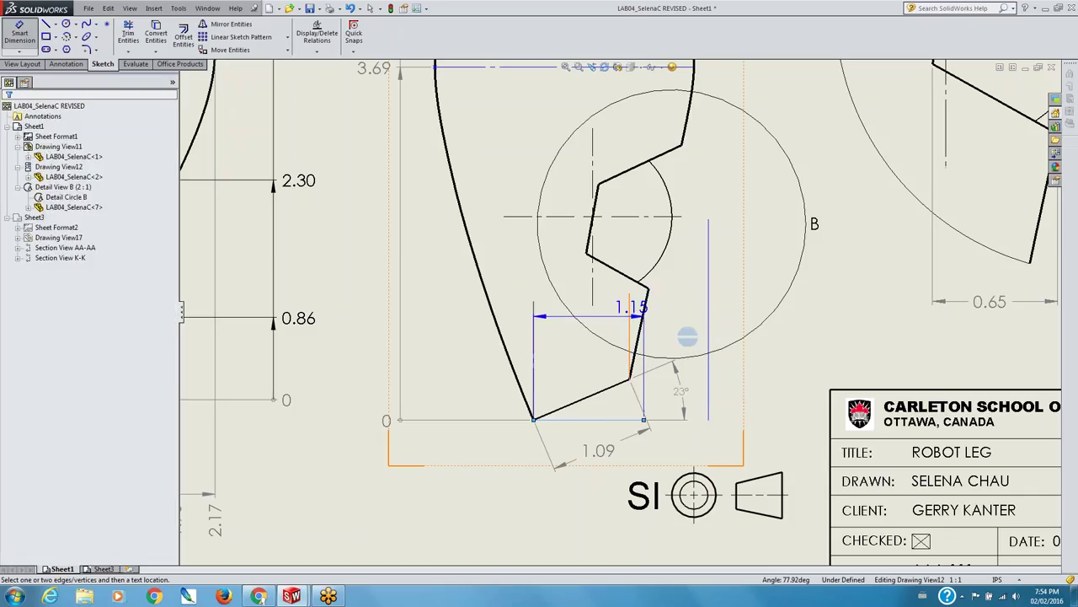
{"action": "key", "text": "Escape"}
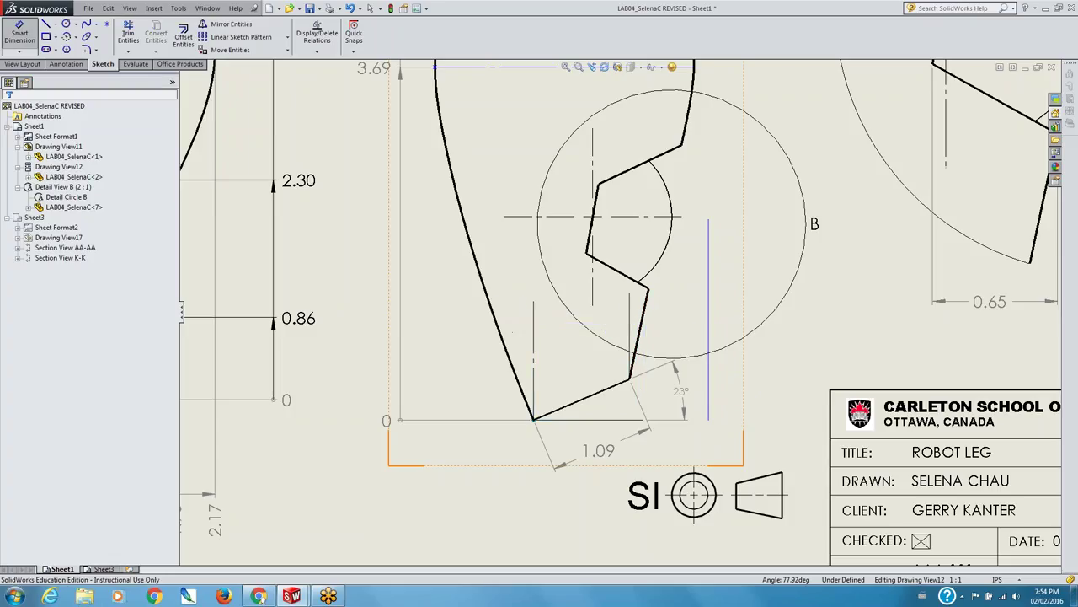
- Add a driven angle dimension between the steep edge and the vertical line beside it, with its text inside the leg below the notch
{"action": "left_click", "coordinate": [640, 324]}
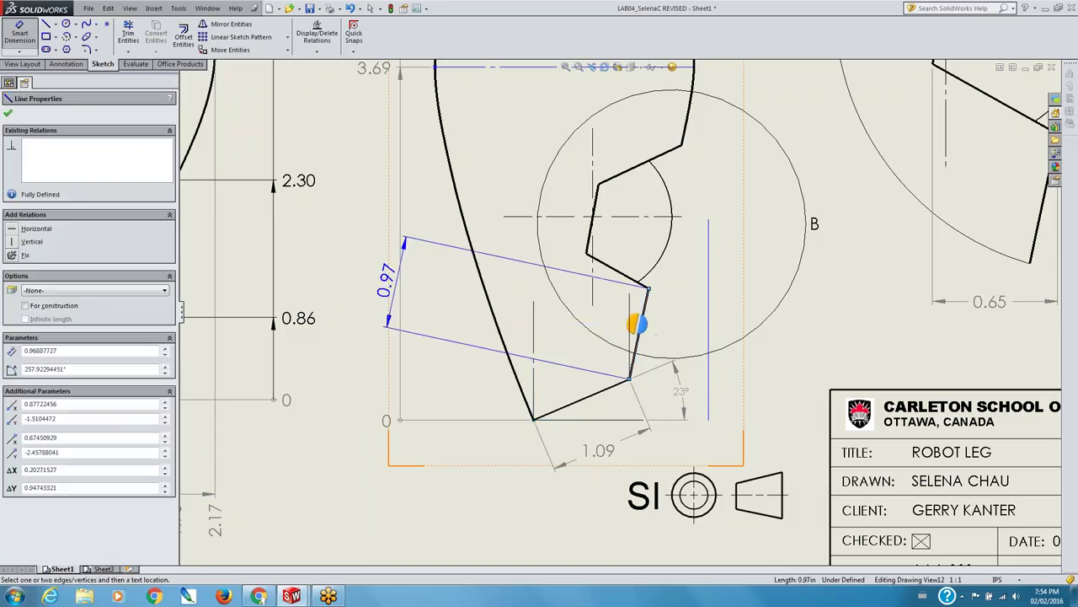
{"action": "left_click", "coordinate": [630, 317]}
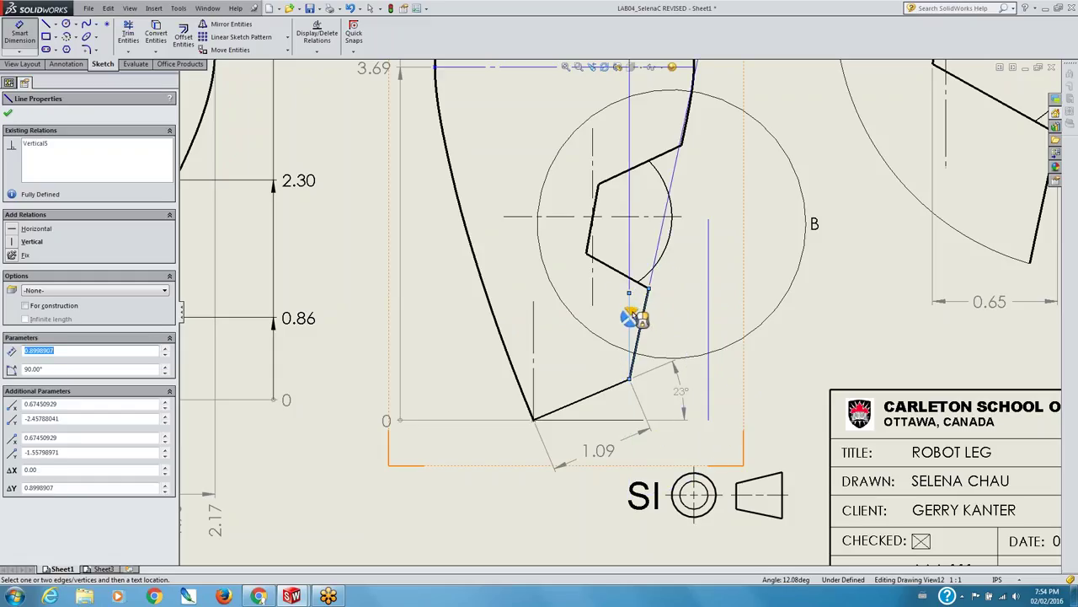
{"action": "left_click", "coordinate": [631, 315]}
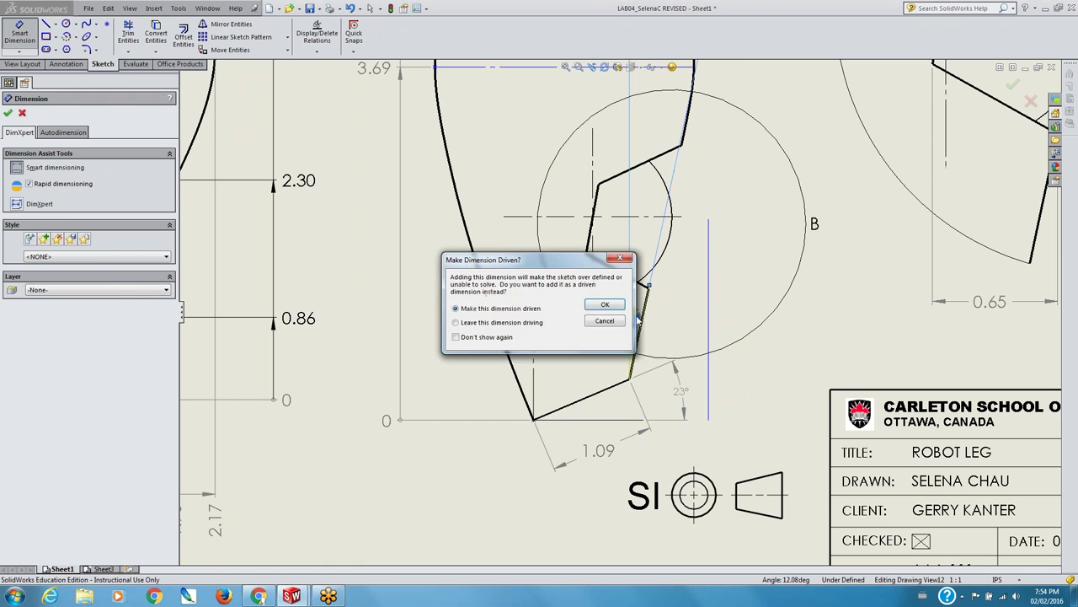
{"action": "left_click", "coordinate": [619, 305]}
{"action": "scroll", "coordinate": [590, 308], "scroll_direction": "down", "scroll_amount": 5}
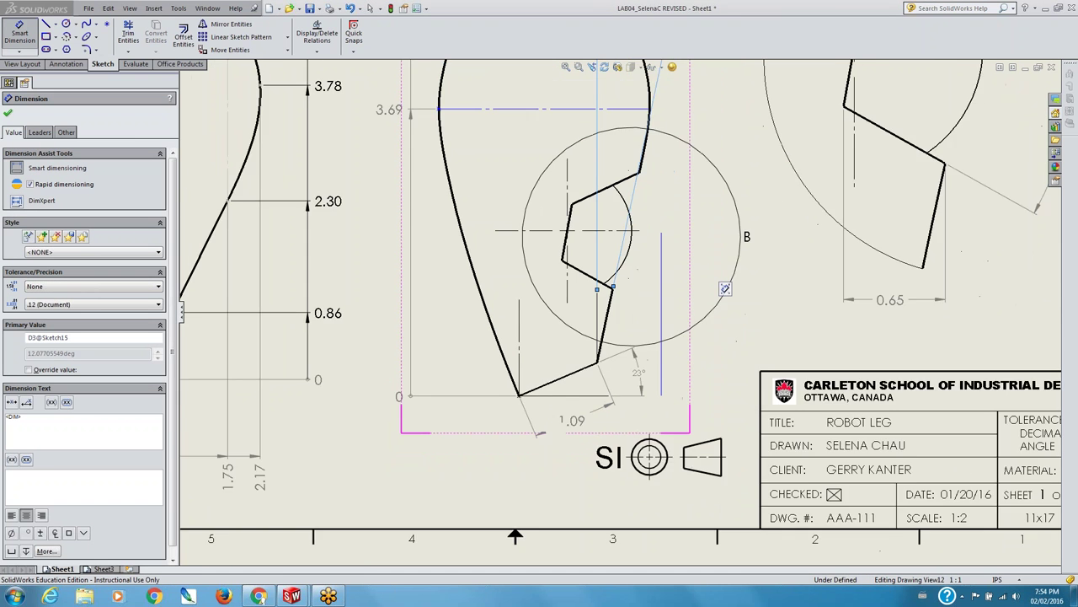
{"action": "scroll", "coordinate": [623, 312], "scroll_direction": "down", "scroll_amount": 1}
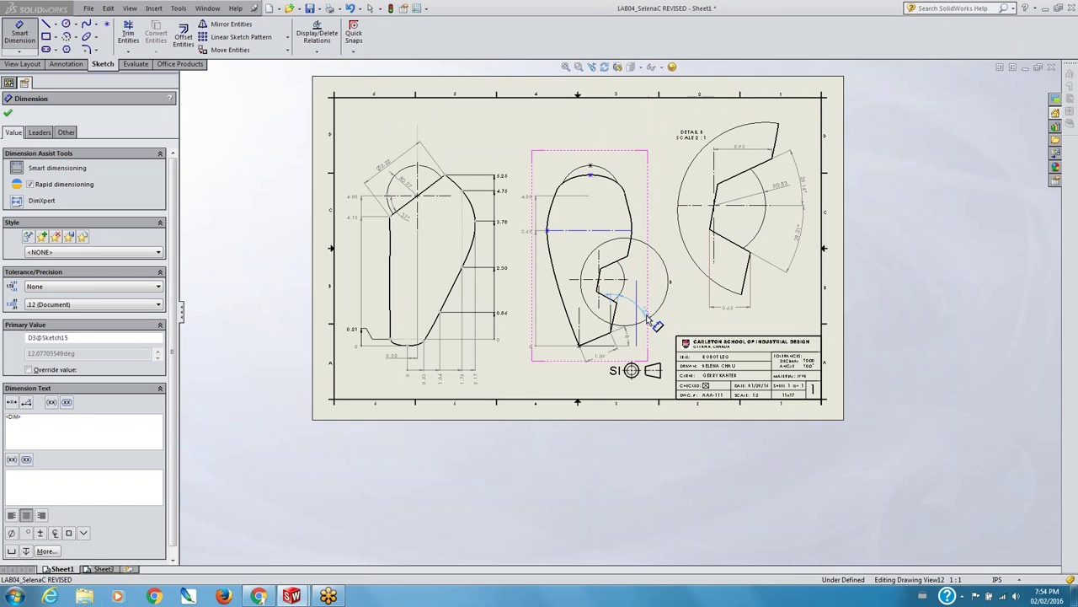
{"action": "scroll", "coordinate": [628, 311], "scroll_direction": "down", "scroll_amount": 2}
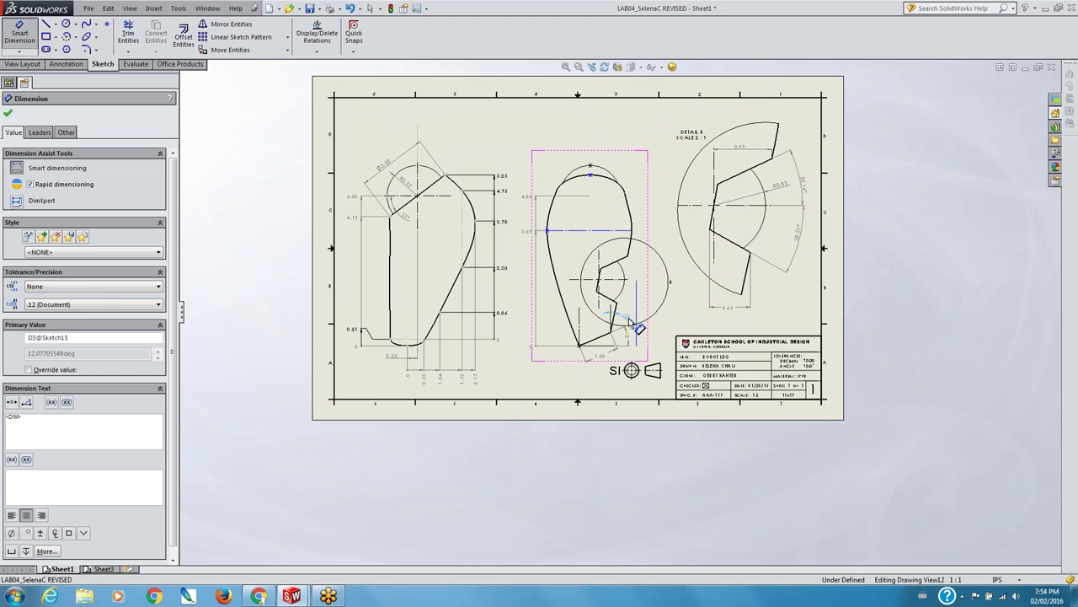
{"action": "scroll", "coordinate": [628, 325], "scroll_direction": "down", "scroll_amount": 3}
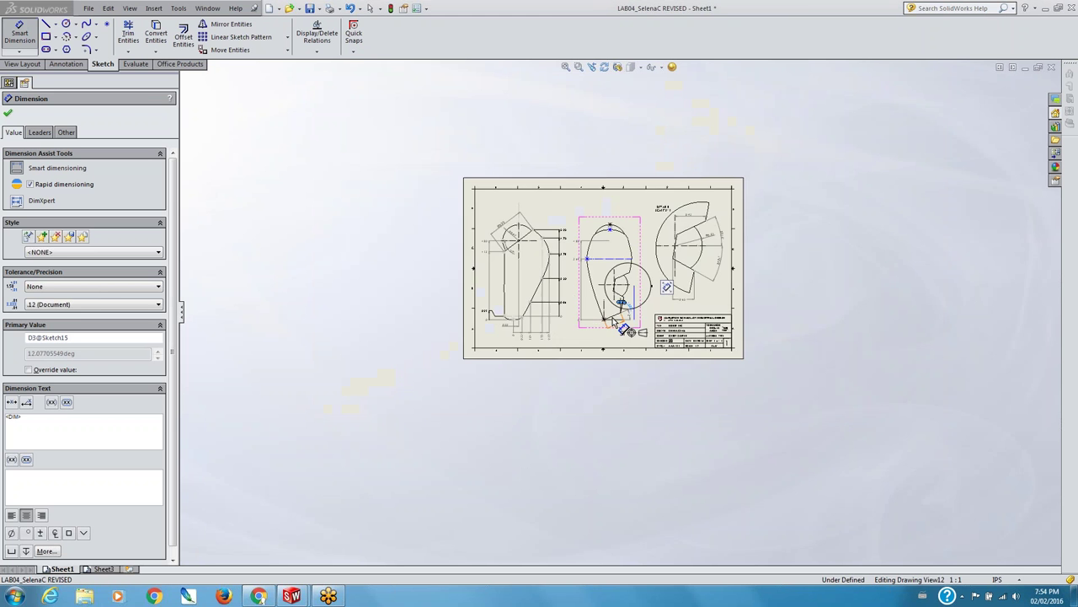
{"action": "scroll", "coordinate": [624, 325], "scroll_direction": "up", "scroll_amount": 7}
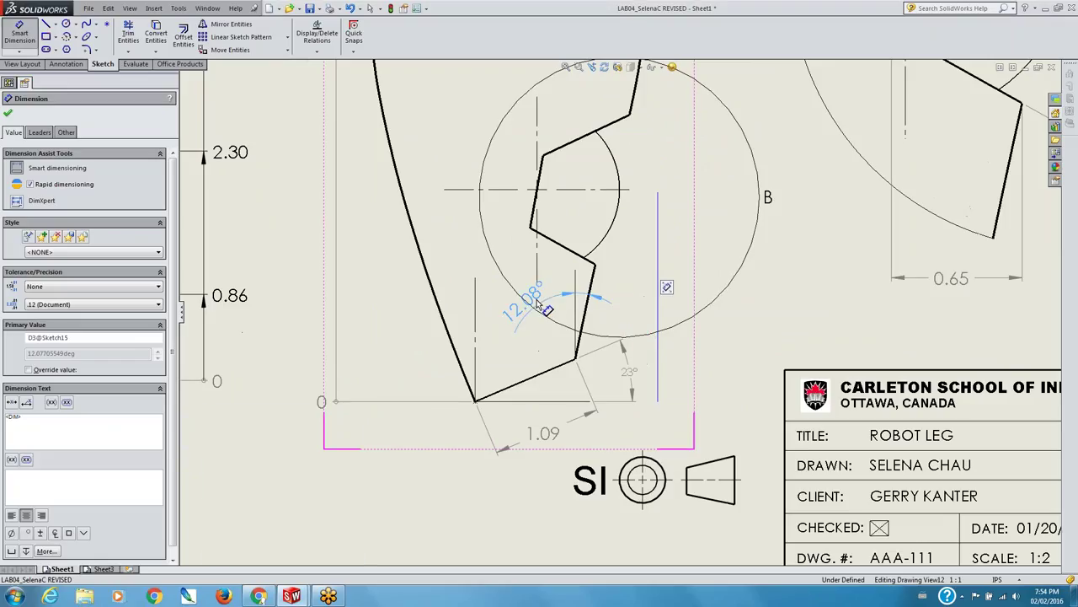
{"action": "left_click", "coordinate": [551, 314]}
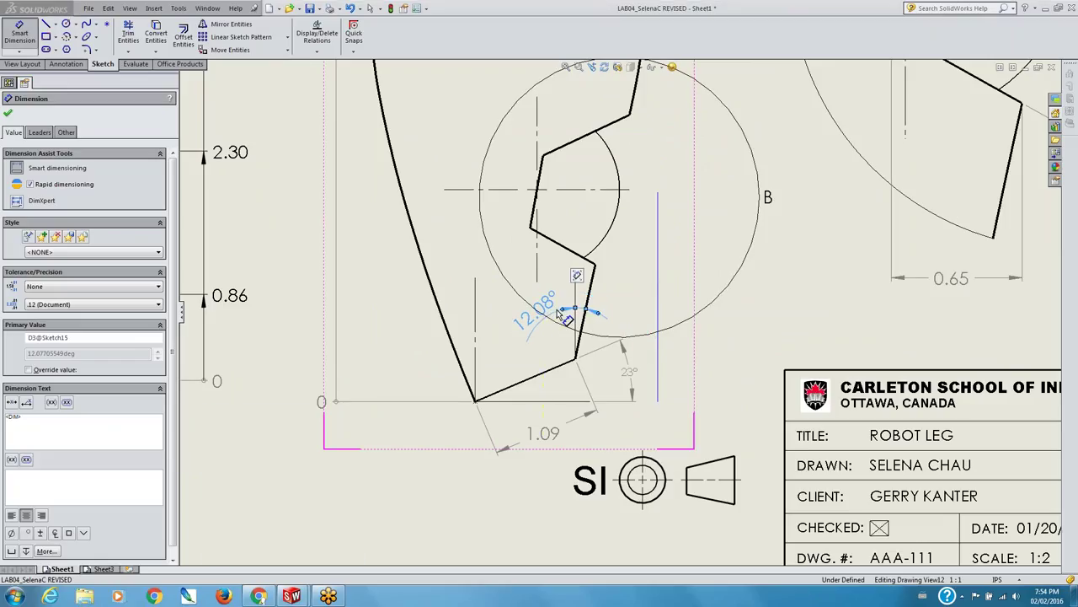
- Add a new dimension style named PART from the angle dimension on the middle leg's steep edge
{"action": "left_click", "coordinate": [43, 251]}
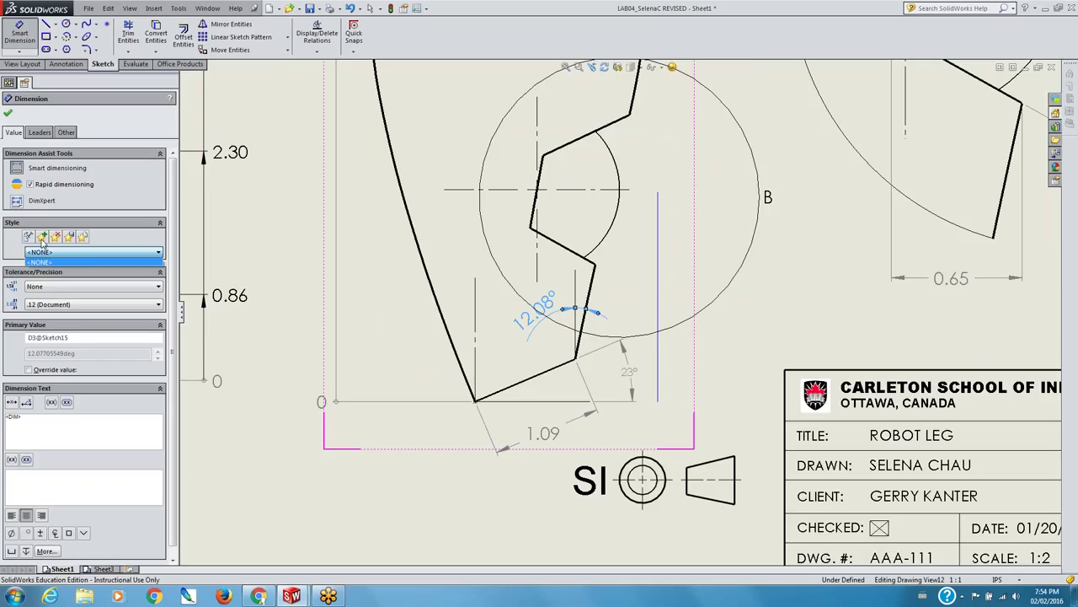
{"action": "left_click", "coordinate": [42, 238]}
{"action": "left_click", "coordinate": [42, 238]}
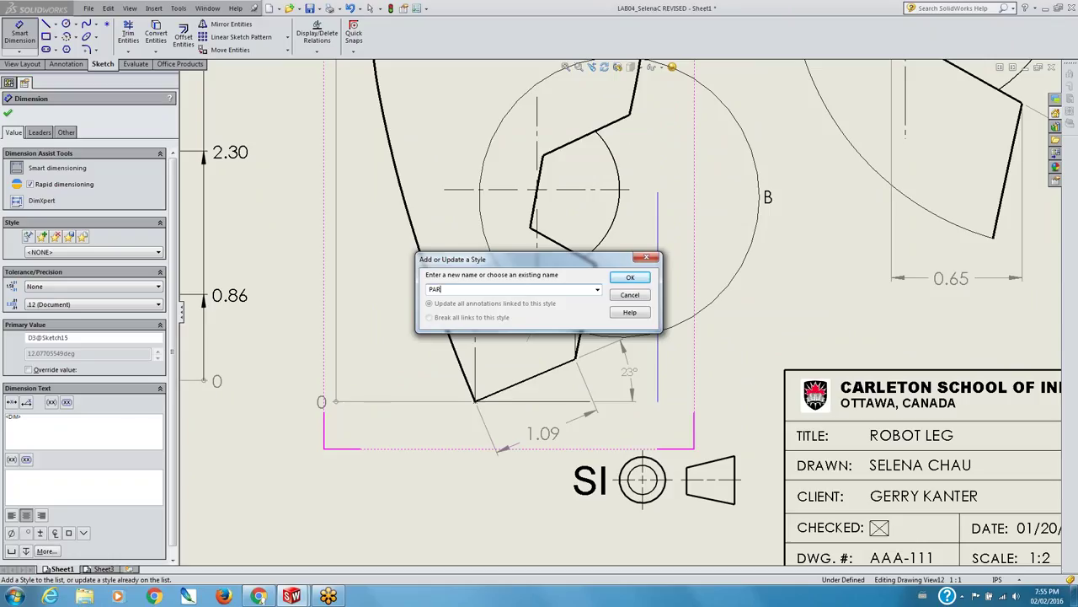
{"action": "left_click", "coordinate": [630, 278]}
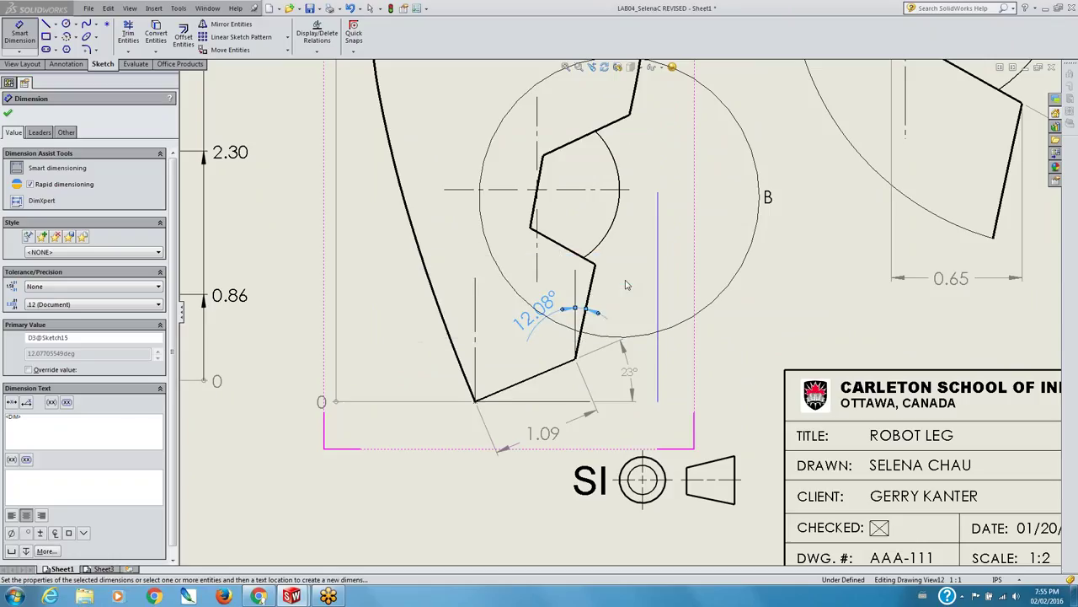
- Give the steep edge's angle dimension a custom horizontal text position and move its text slightly lower inside the leg
{"action": "left_click", "coordinate": [39, 133]}
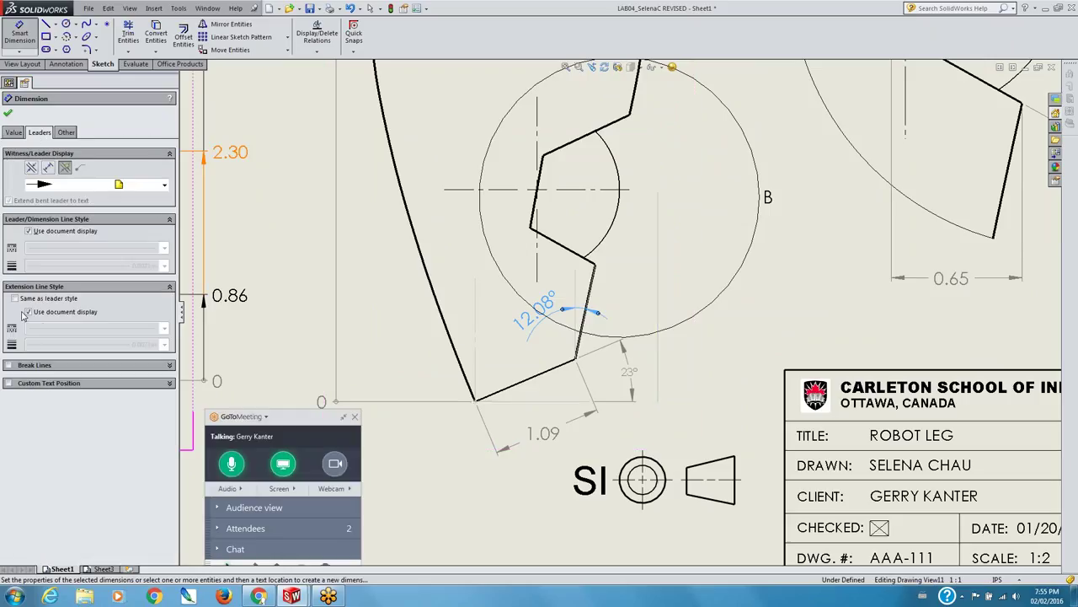
{"action": "left_click", "coordinate": [39, 383]}
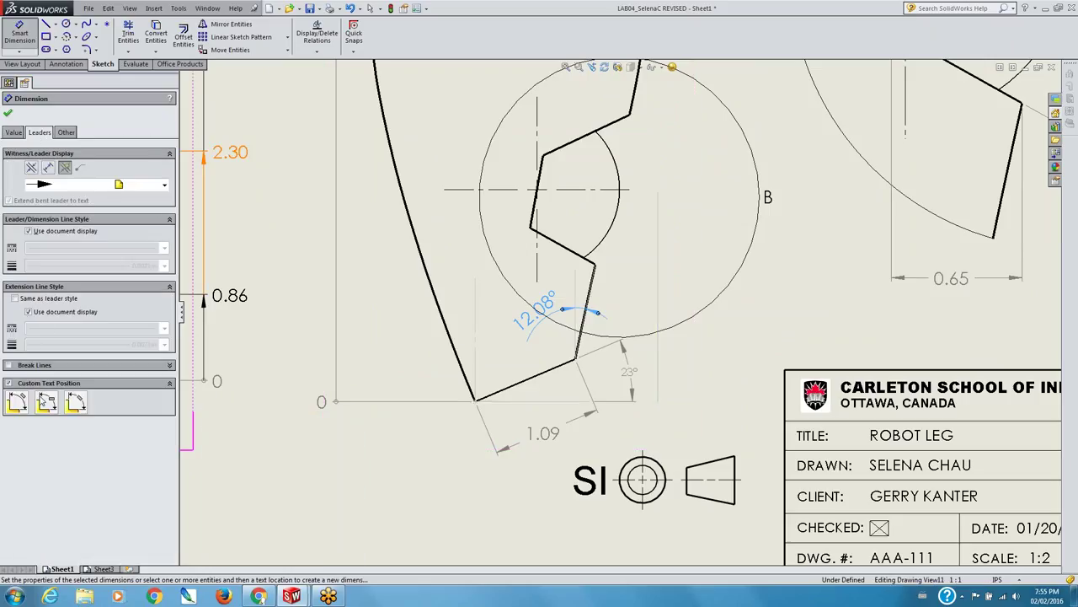
{"action": "left_click", "coordinate": [46, 403]}
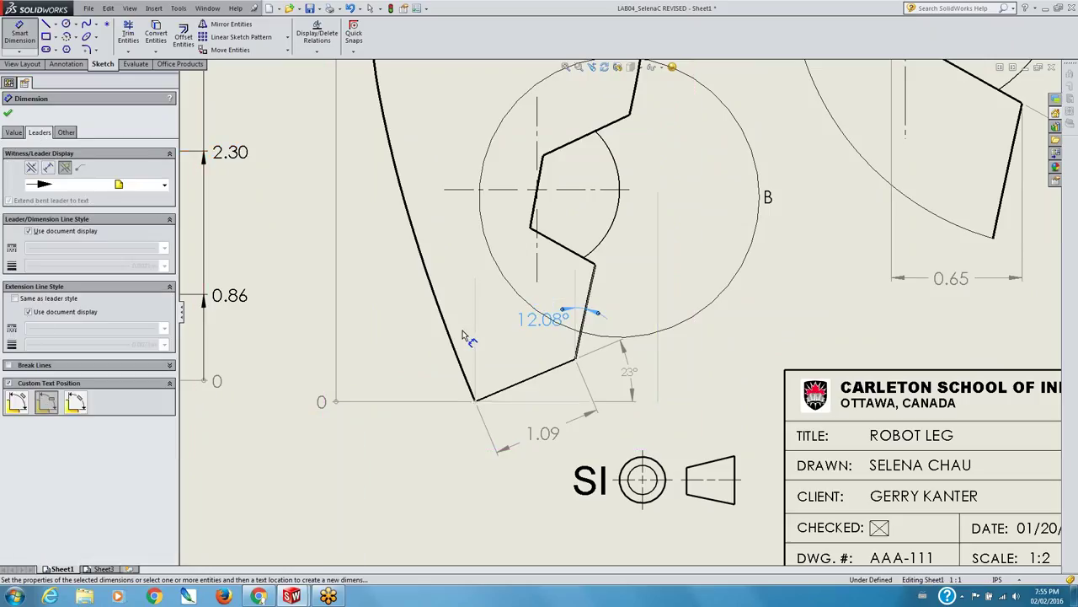
{"action": "left_click_drag", "start_coordinate": [512, 327], "coordinate": [530, 337]}
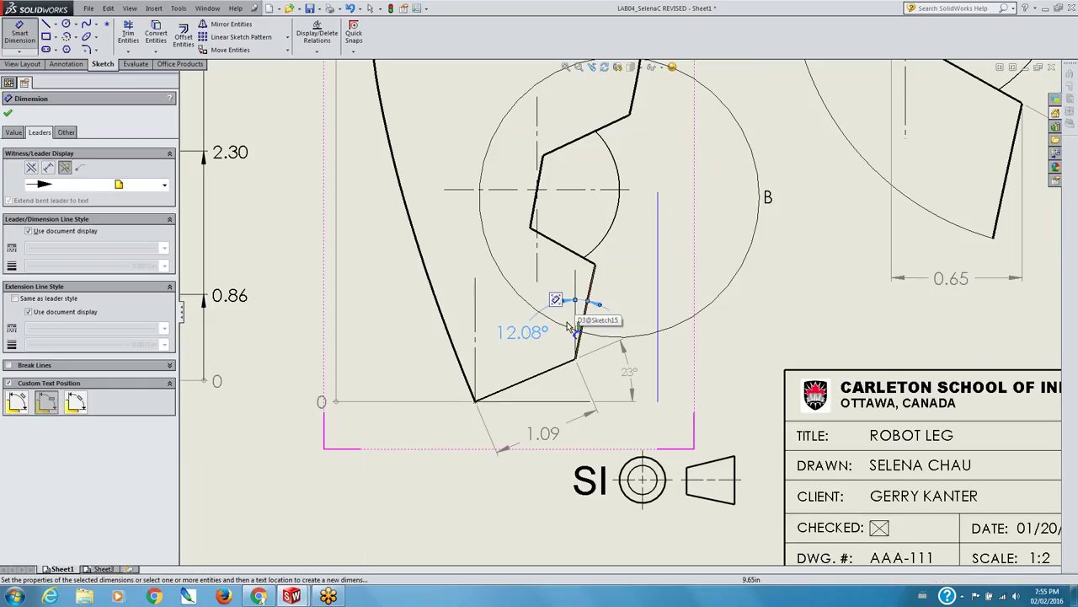
{"action": "left_click_drag", "start_coordinate": [531, 336], "coordinate": [546, 340]}
{"action": "left_click", "coordinate": [543, 340]}
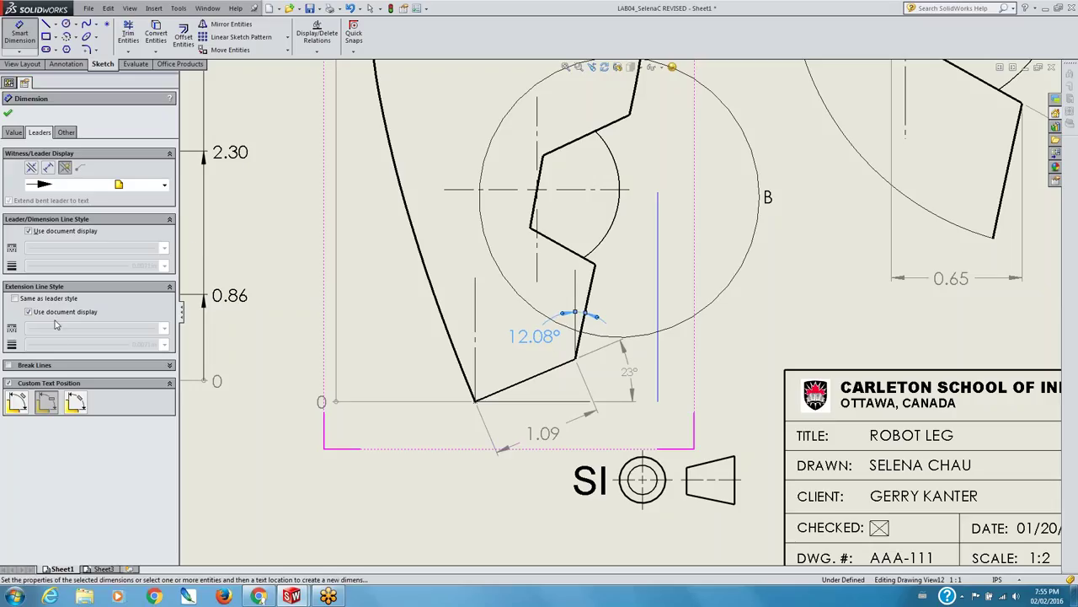
- Try to give the steep edge's angle dimension a custom font height in points, and reapply the PART style
{"action": "left_click", "coordinate": [65, 133]}
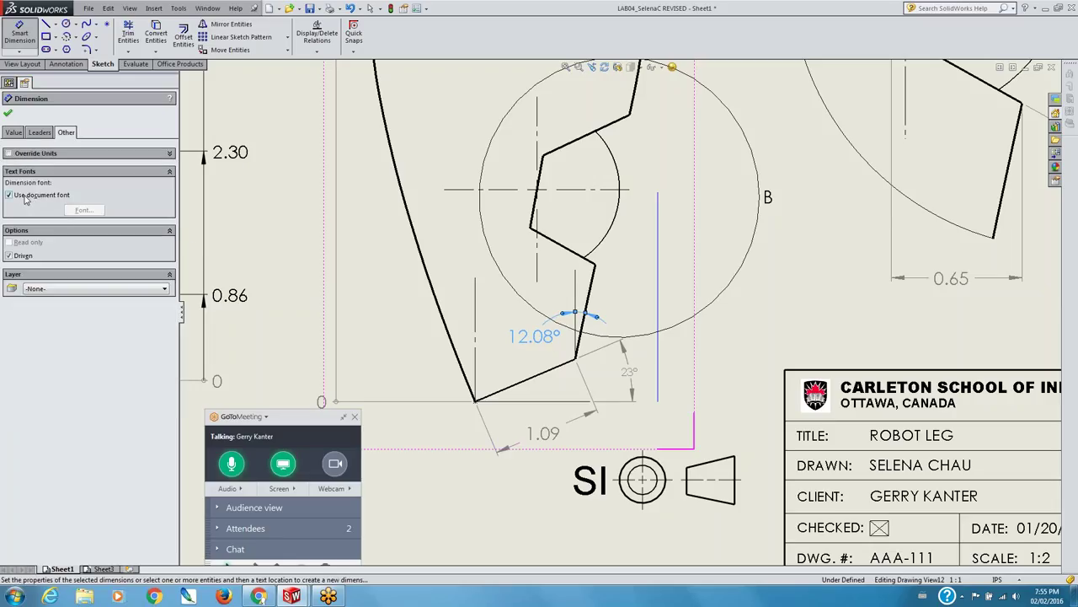
{"action": "left_click", "coordinate": [25, 196]}
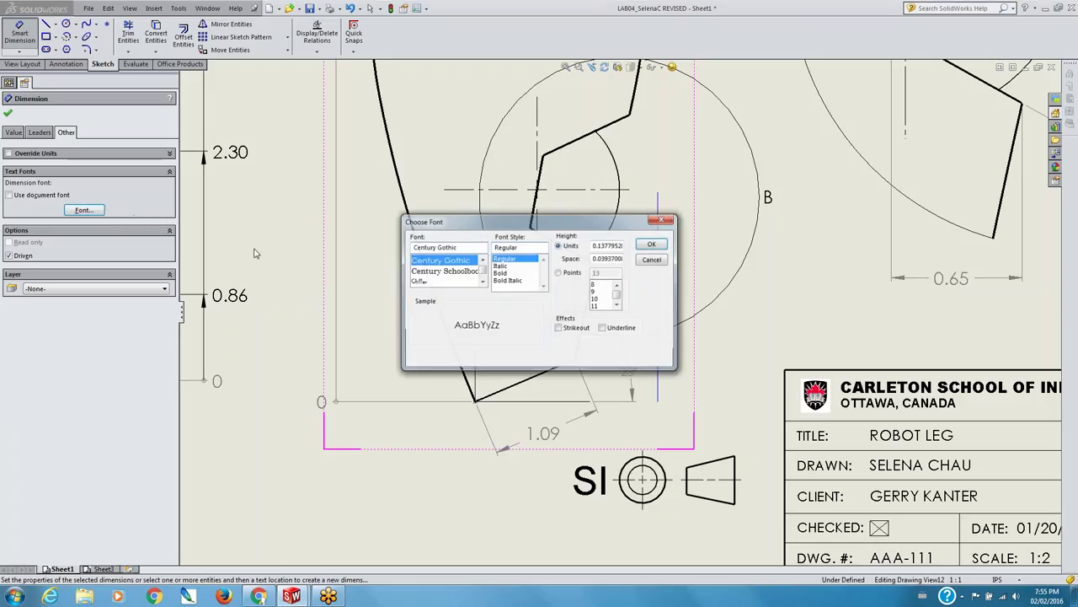
{"action": "left_click", "coordinate": [568, 272]}
{"action": "left_click", "coordinate": [656, 243]}
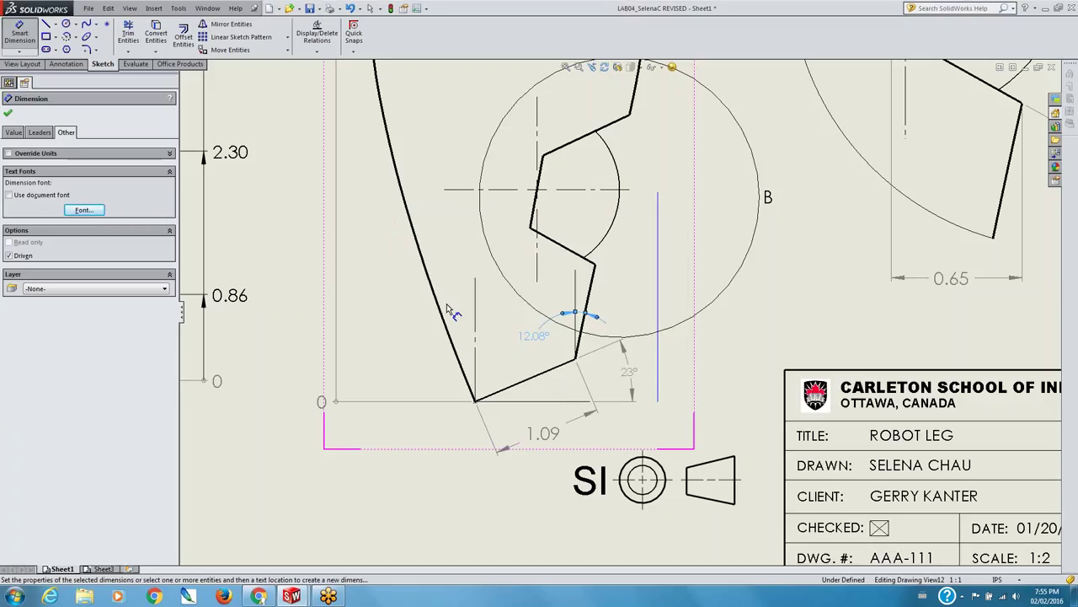
{"action": "left_click", "coordinate": [14, 133]}
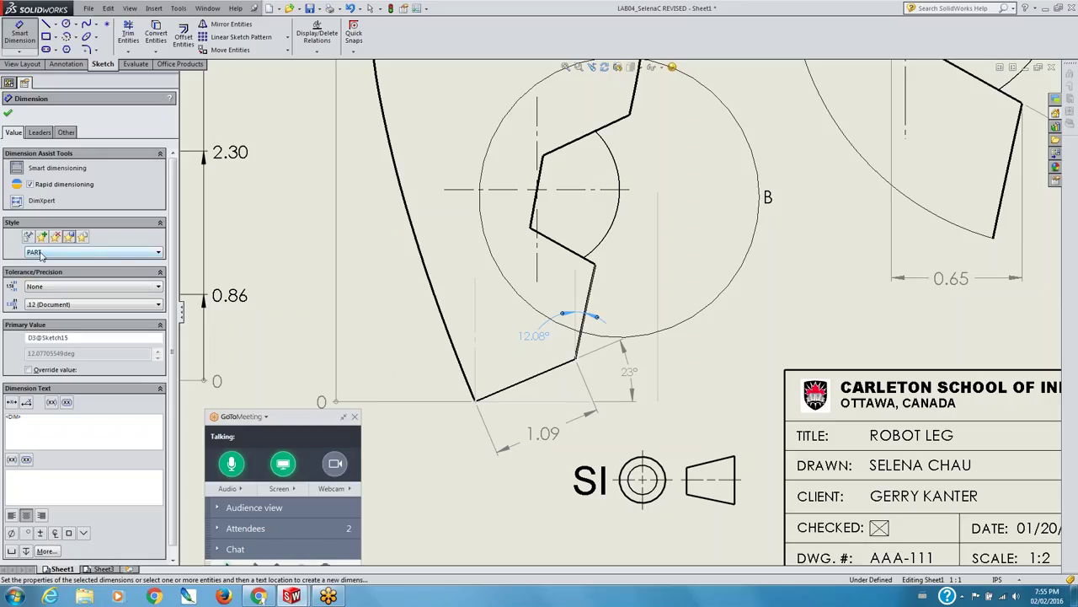
{"action": "left_click", "coordinate": [39, 253]}
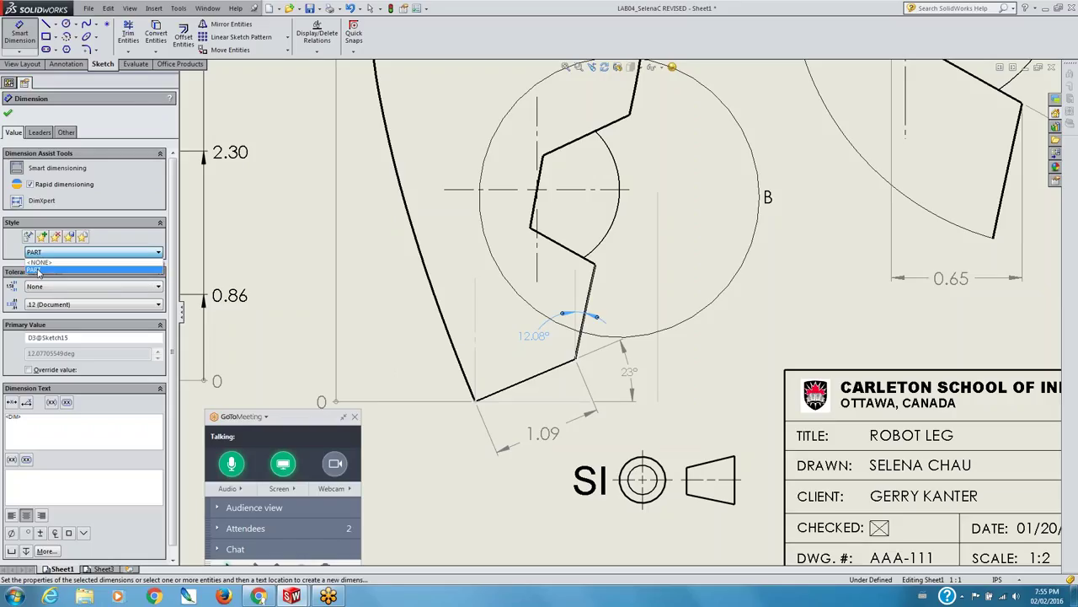
{"action": "left_click", "coordinate": [7, 115]}
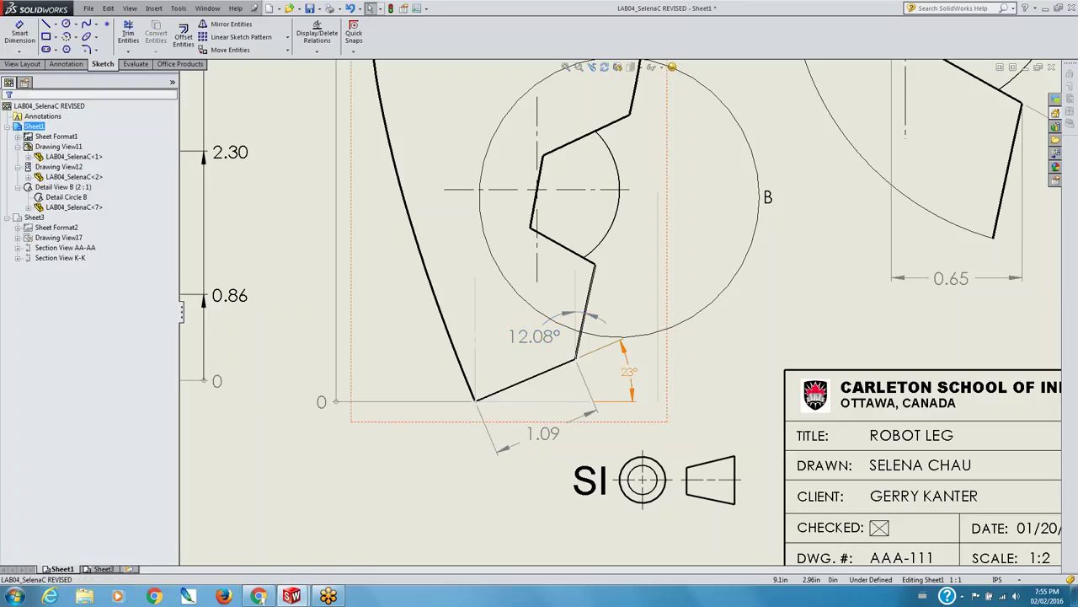
- Override the document font on the steep edge's angle dimension with a text height of 8 points
{"action": "left_click", "coordinate": [575, 313]}
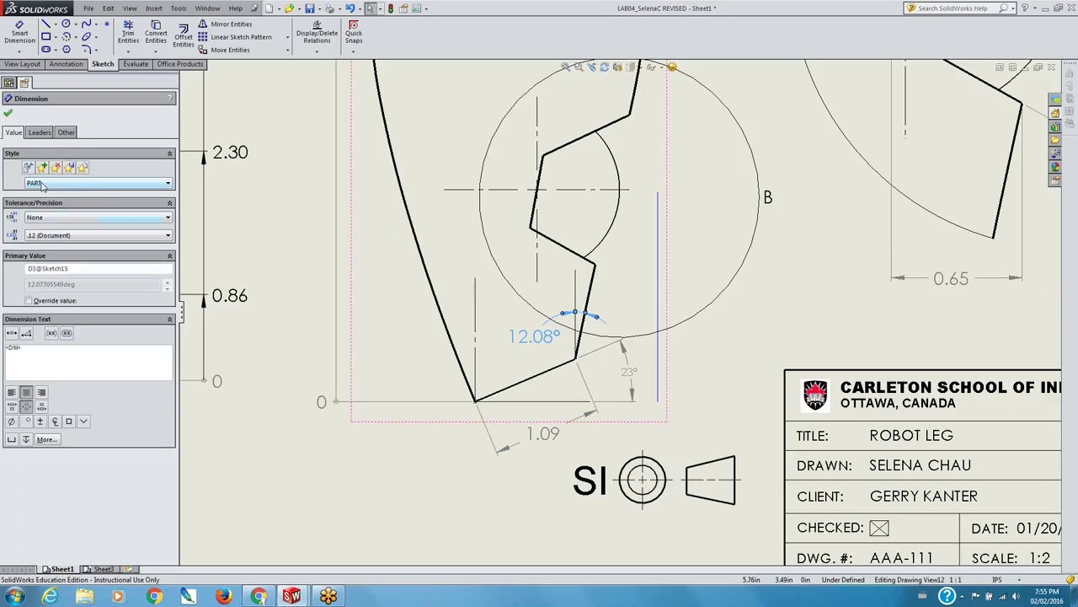
{"action": "left_click", "coordinate": [65, 133]}
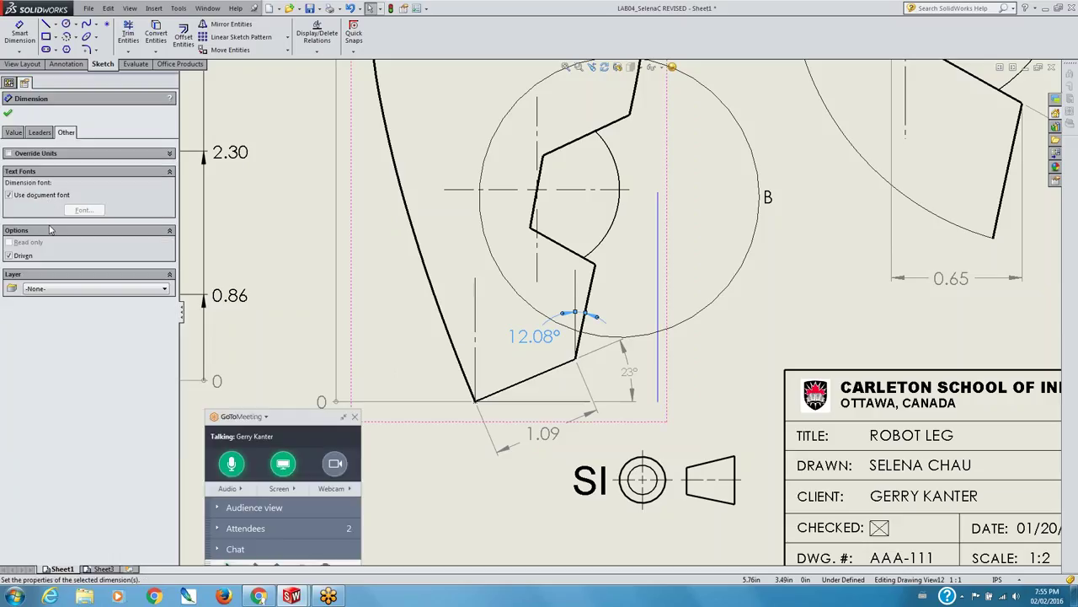
{"action": "left_click", "coordinate": [8, 195]}
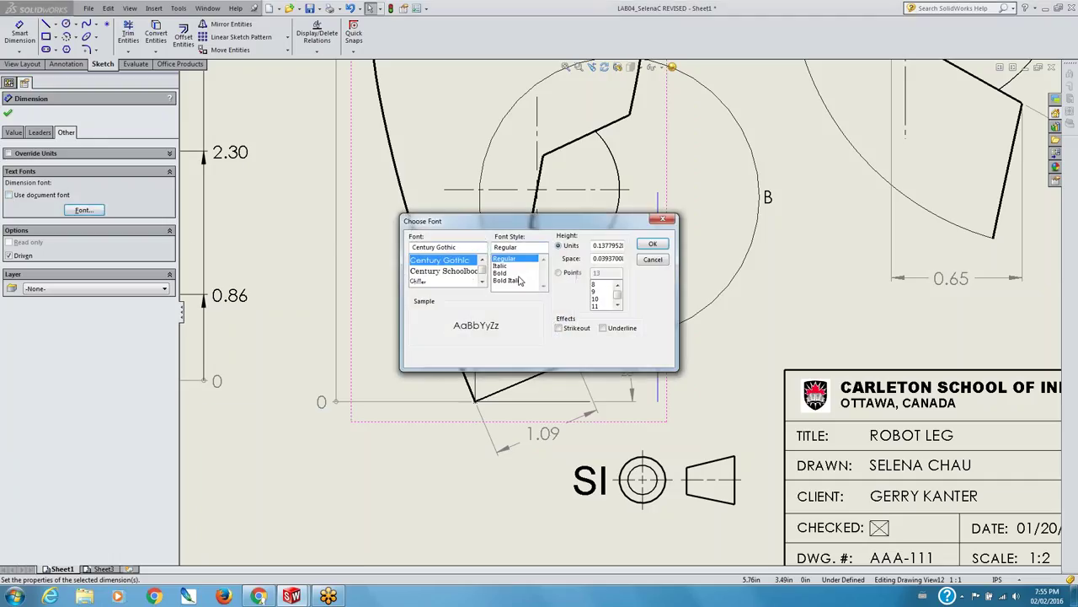
{"action": "left_click", "coordinate": [562, 273]}
{"action": "left_click", "coordinate": [599, 285]}
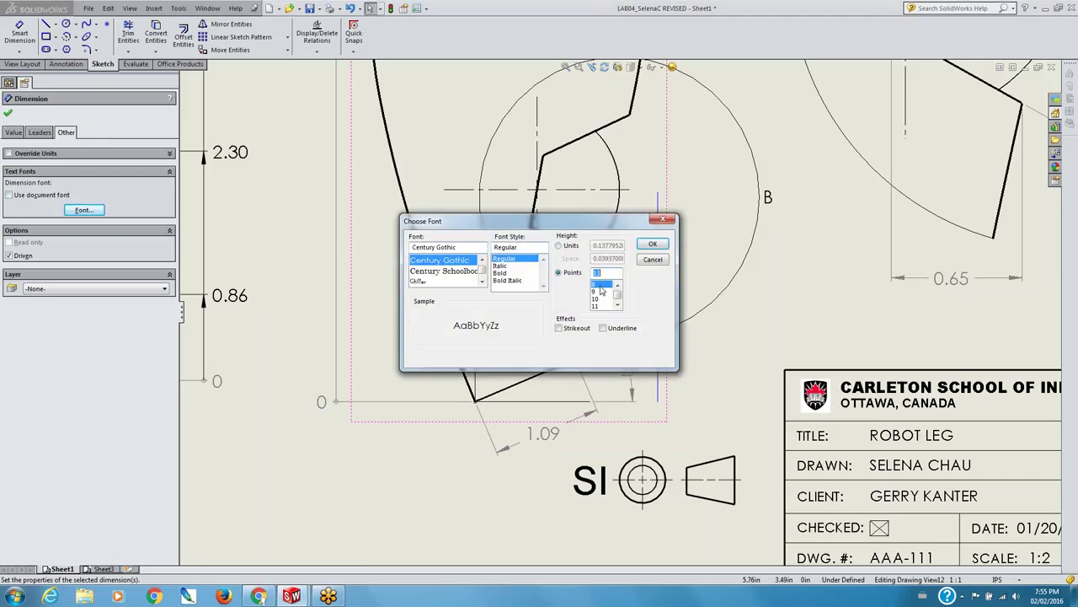
{"action": "left_click", "coordinate": [654, 244]}
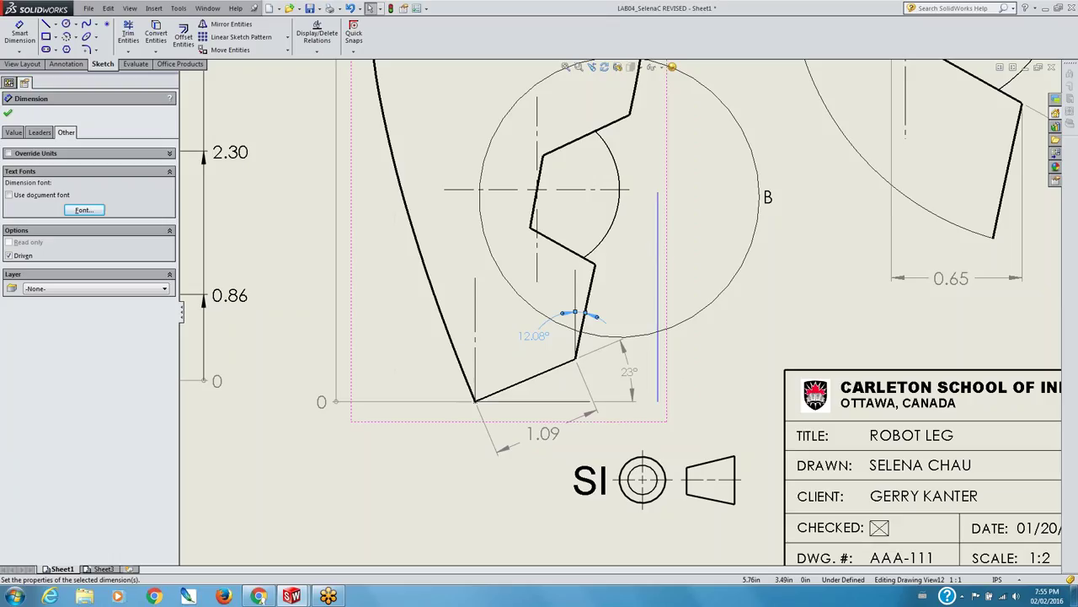
{"action": "left_click", "coordinate": [8, 116]}
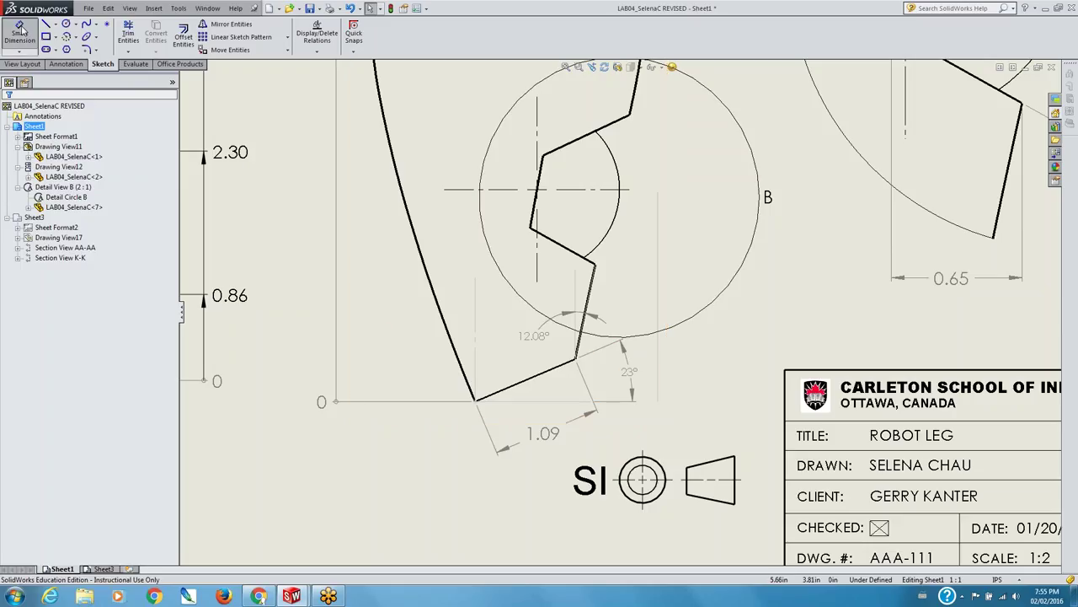
- Add a driven length dimension in the PART style to the middle leg's steep edge, placed outside the leg
{"action": "left_click", "coordinate": [20, 34]}
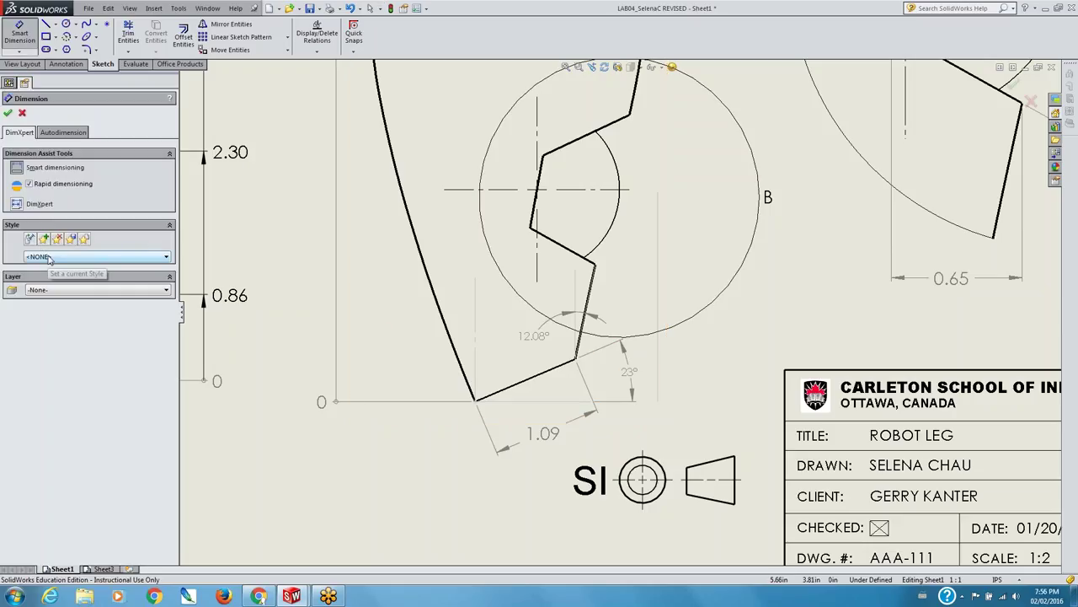
{"action": "left_click", "coordinate": [49, 258]}
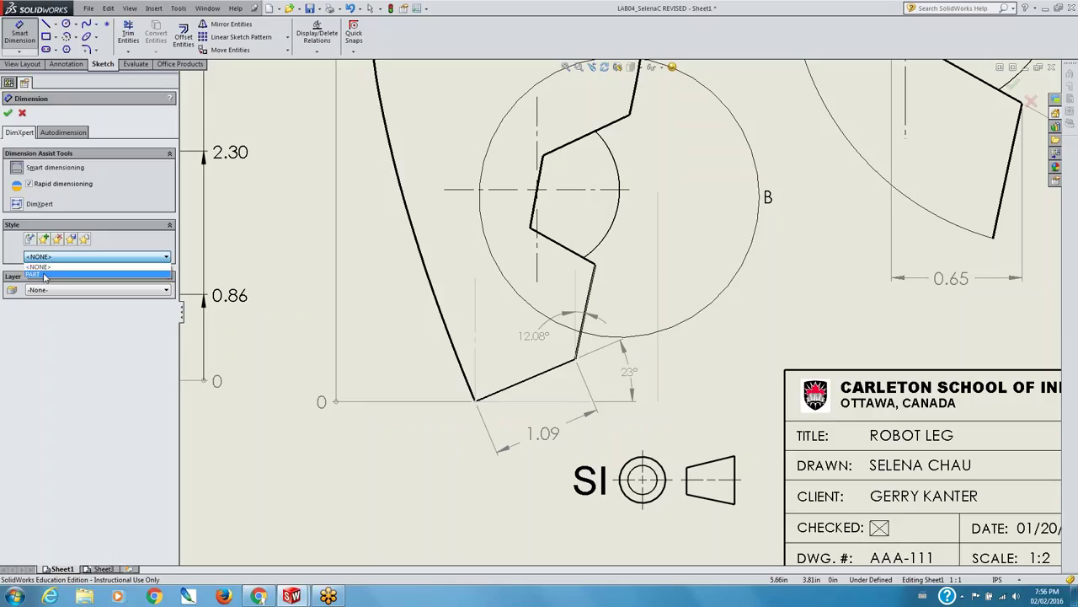
{"action": "left_click", "coordinate": [44, 274]}
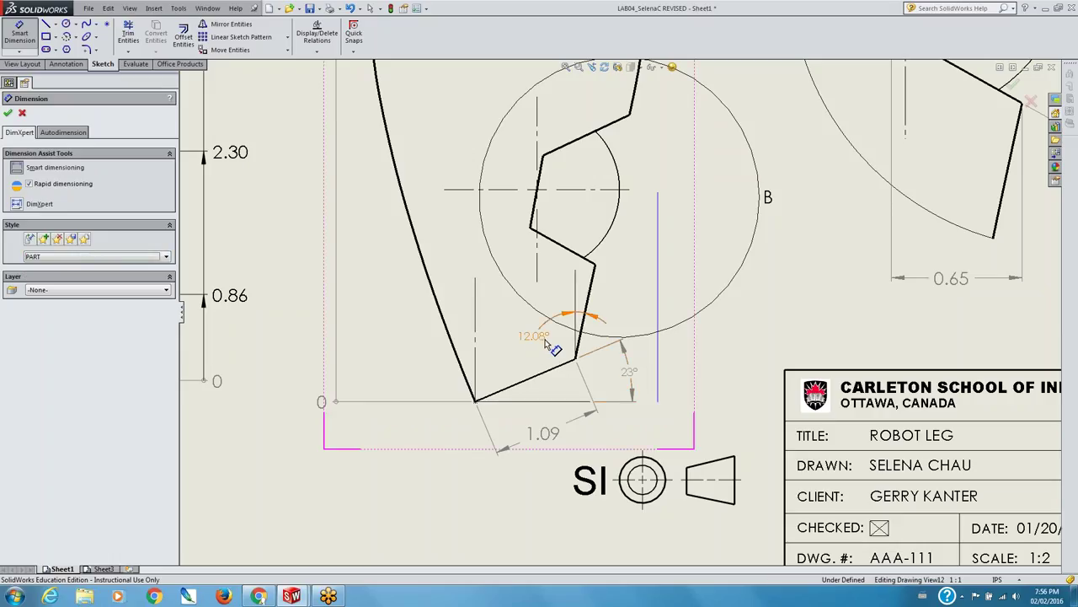
{"action": "left_click", "coordinate": [588, 304]}
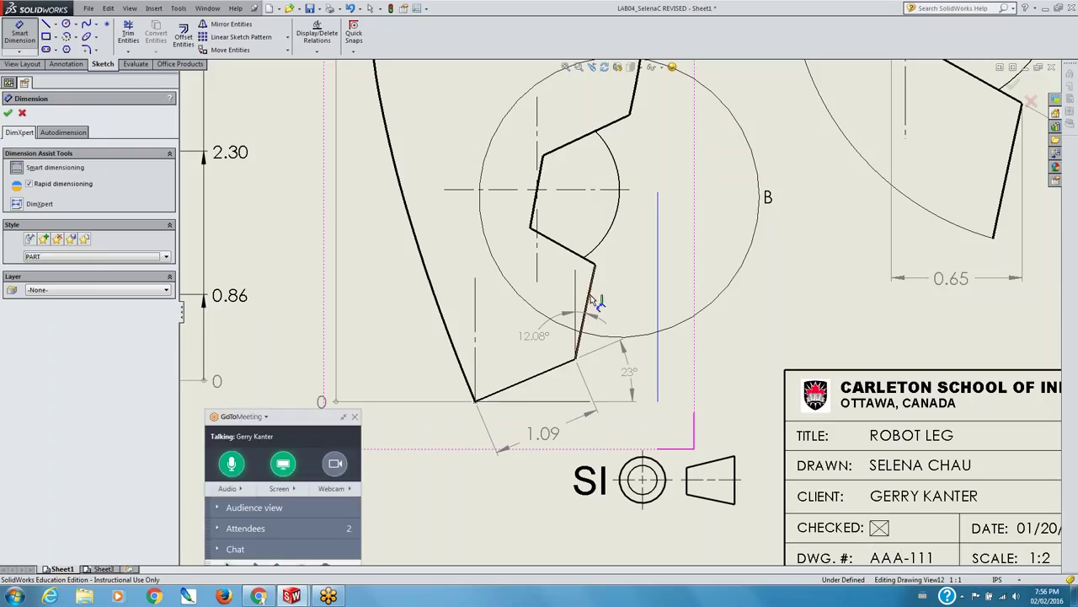
{"action": "left_click", "coordinate": [706, 343]}
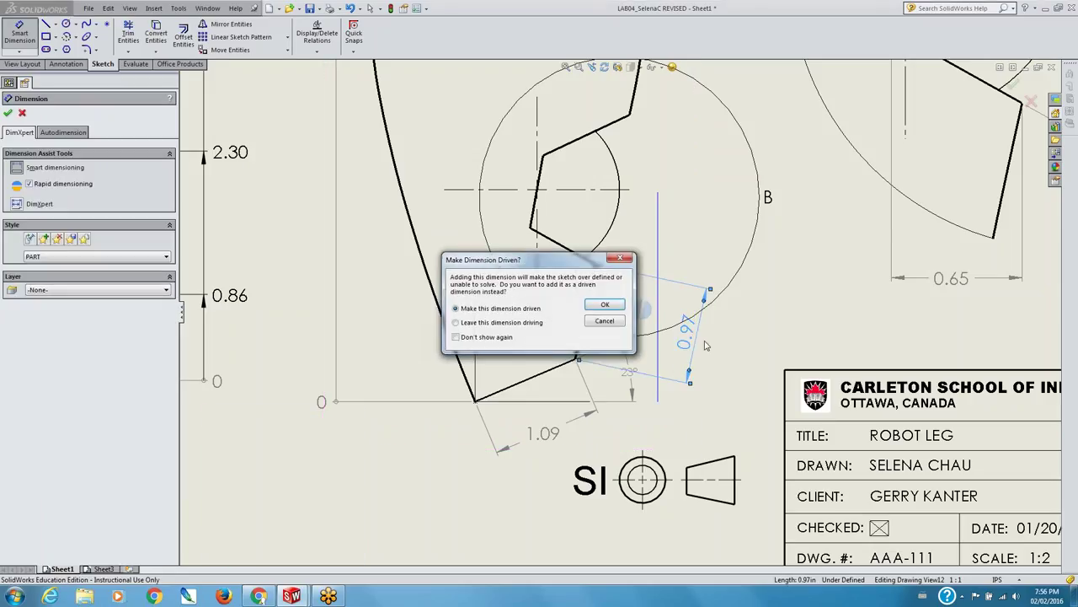
{"action": "left_click", "coordinate": [605, 306]}
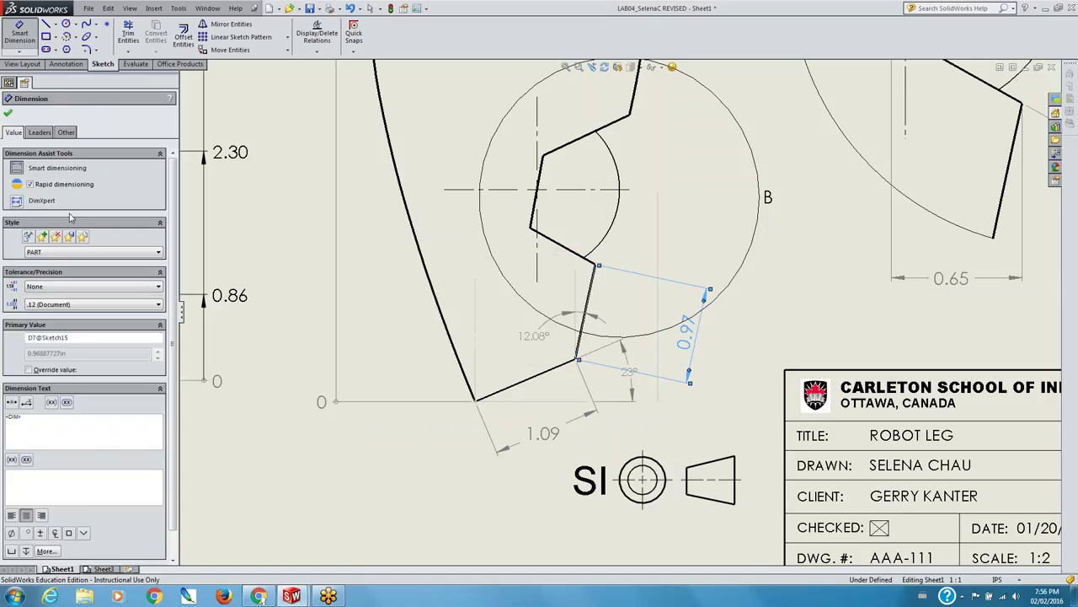
- Give the steep edge's length dimension horizontal custom text and move it closer to the edge
{"action": "left_click", "coordinate": [65, 133]}
{"action": "left_click", "coordinate": [42, 135]}
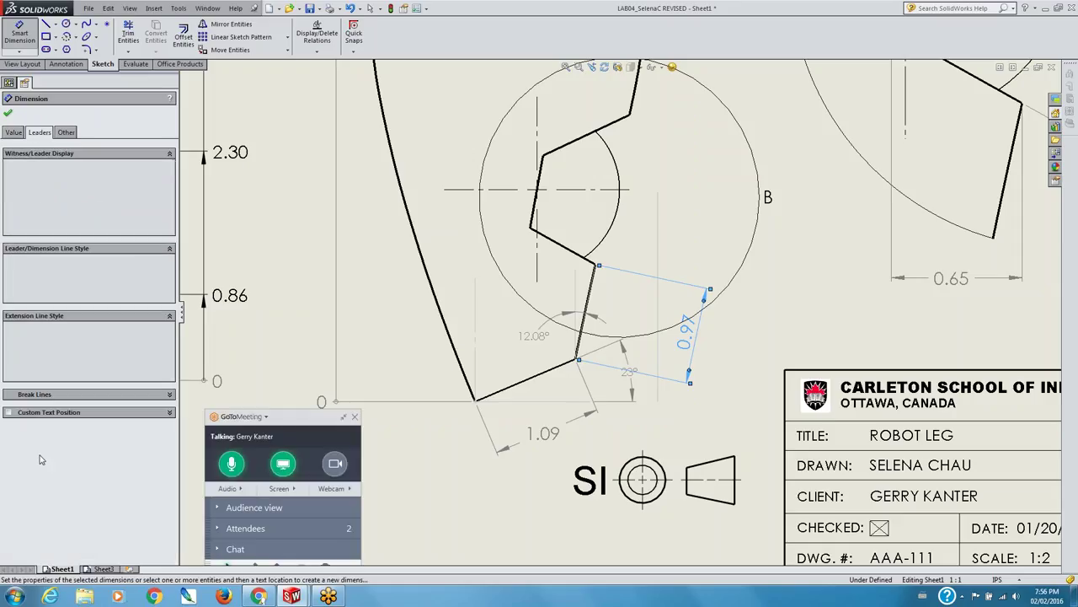
{"action": "left_click", "coordinate": [43, 413]}
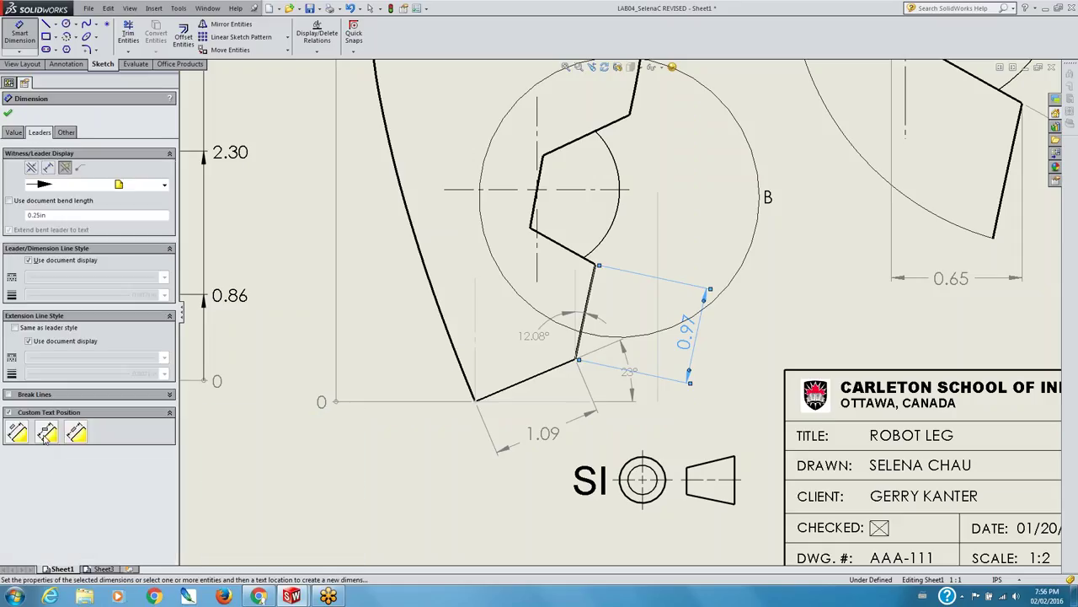
{"action": "left_click", "coordinate": [46, 433]}
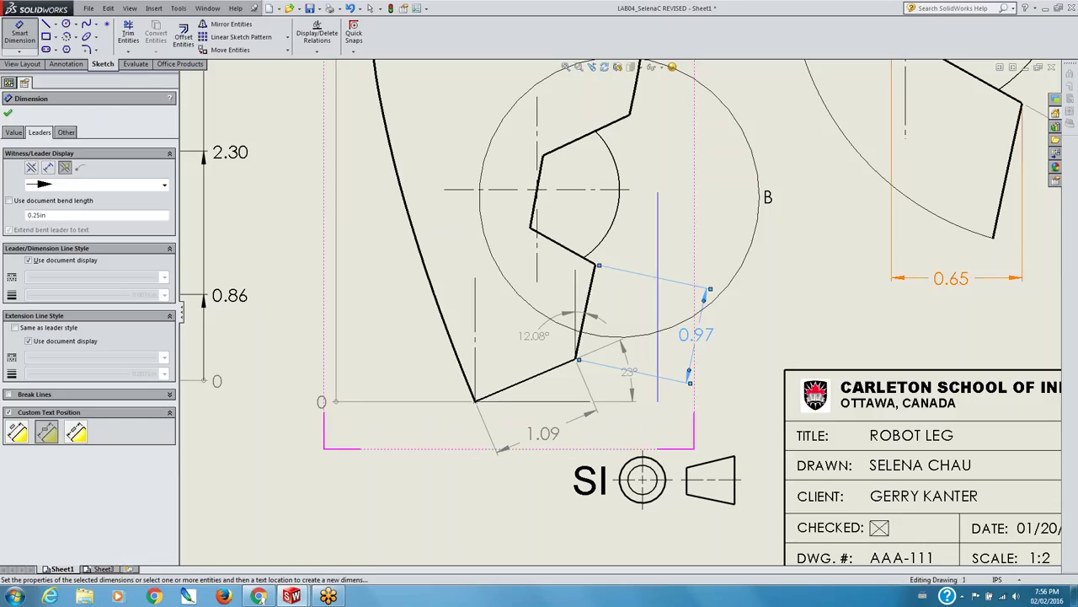
{"action": "mouse_move", "coordinate": [698, 334]}
{"action": "left_mouse_down"}
{"action": "mouse_move", "coordinate": [634, 316]}
{"action": "mouse_move", "coordinate": [640, 329]}
{"action": "mouse_move", "coordinate": [661, 327]}
{"action": "mouse_move", "coordinate": [563, 318]}
{"action": "mouse_move", "coordinate": [614, 314]}
{"action": "mouse_move", "coordinate": [568, 310]}
{"action": "mouse_move", "coordinate": [580, 313]}
{"action": "mouse_move", "coordinate": [558, 313]}
{"action": "mouse_move", "coordinate": [556, 341]}
{"action": "mouse_move", "coordinate": [594, 313]}
{"action": "mouse_move", "coordinate": [628, 325]}
{"action": "mouse_move", "coordinate": [618, 309]}
{"action": "mouse_move", "coordinate": [539, 335]}
{"action": "mouse_move", "coordinate": [638, 323]}
{"action": "mouse_move", "coordinate": [621, 319]}
{"action": "left_mouse_up"}
- Move the steep edge's angle dimension up above the length dimension, with its text outside the leg beside the notch
{"action": "left_click", "coordinate": [563, 309]}
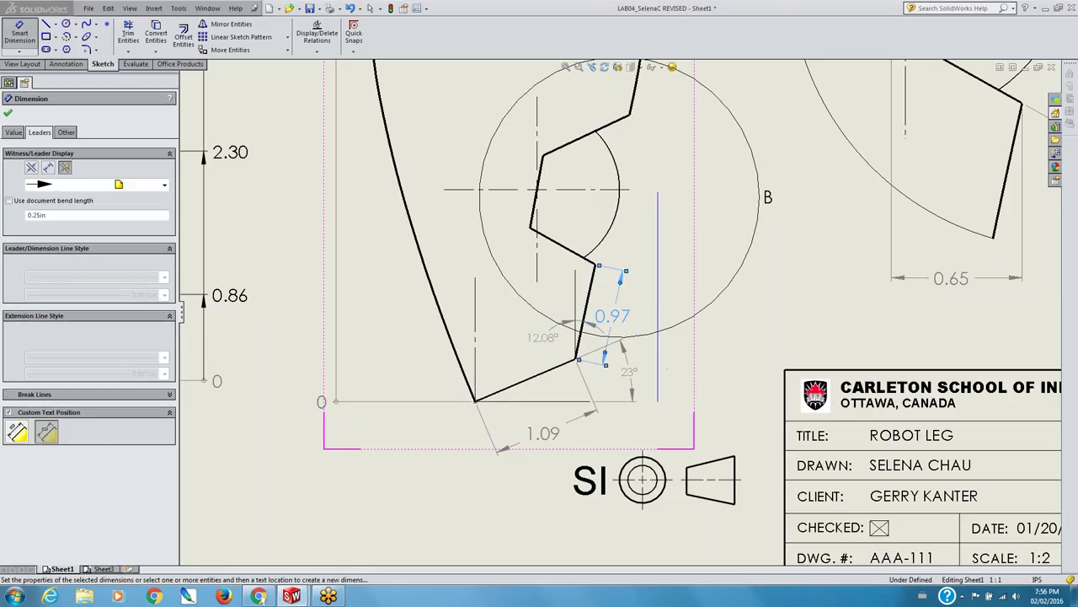
{"action": "left_click", "coordinate": [788, 336]}
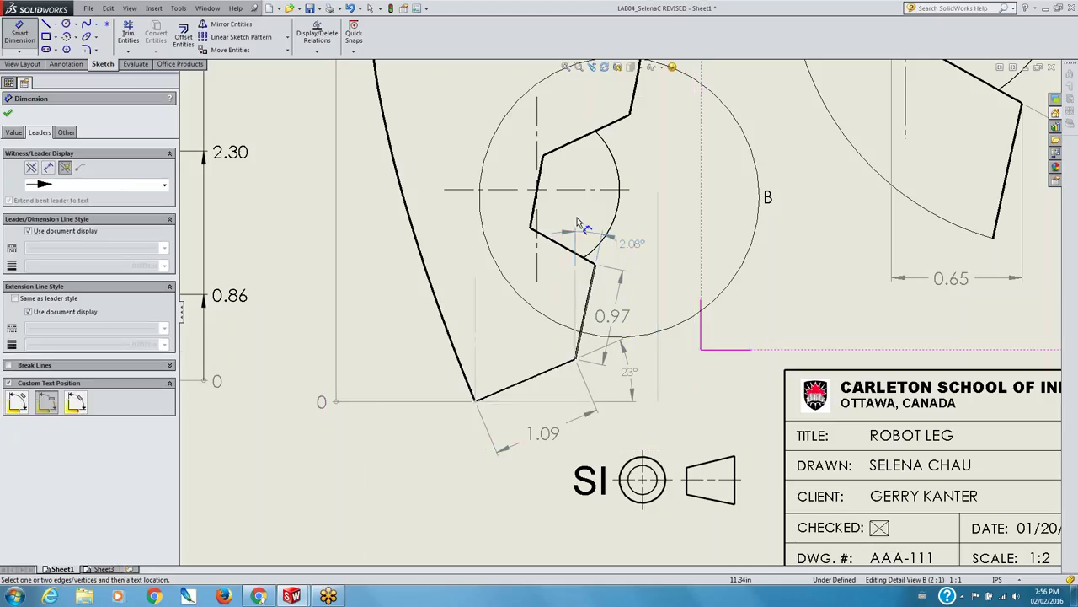
{"action": "left_click", "coordinate": [632, 243]}
{"action": "left_click", "coordinate": [794, 307]}
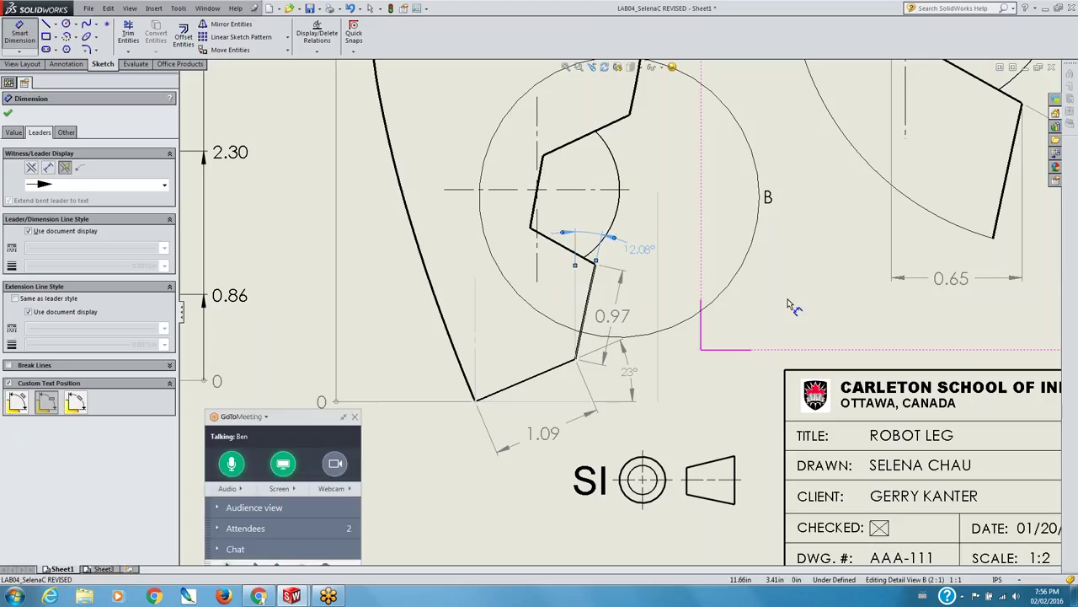
{"action": "scroll", "coordinate": [792, 307], "scroll_direction": "down", "scroll_amount": 3}
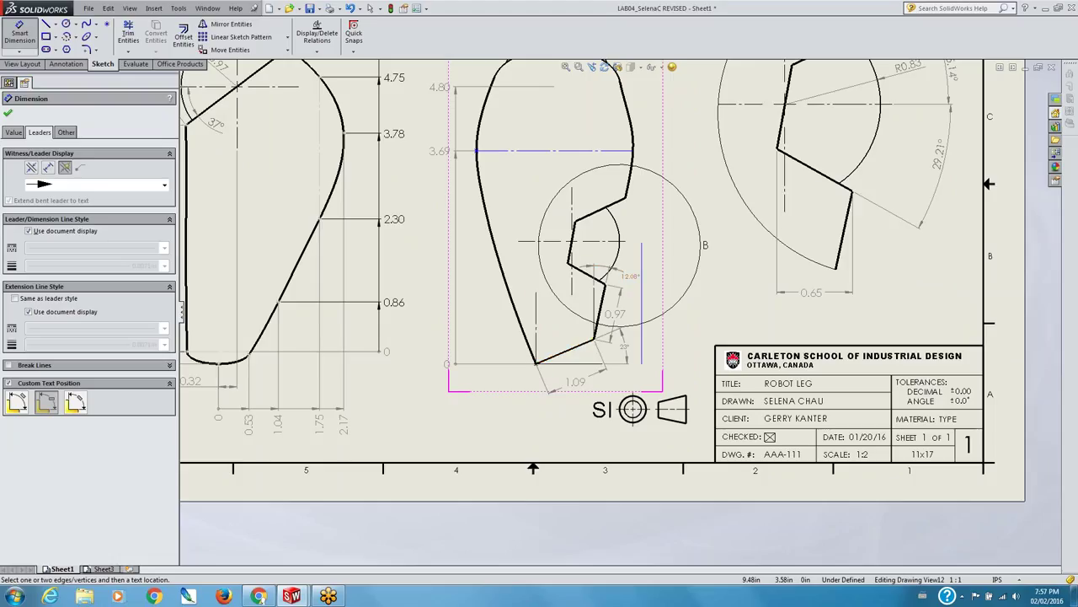
{"action": "left_click", "coordinate": [572, 242]}
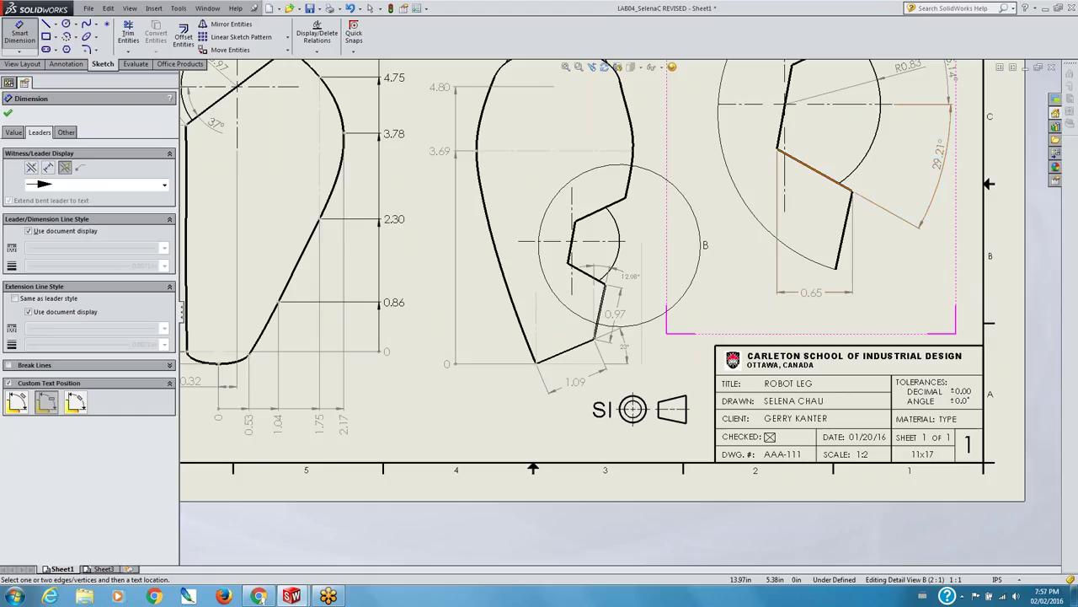
{"action": "left_click", "coordinate": [853, 192]}
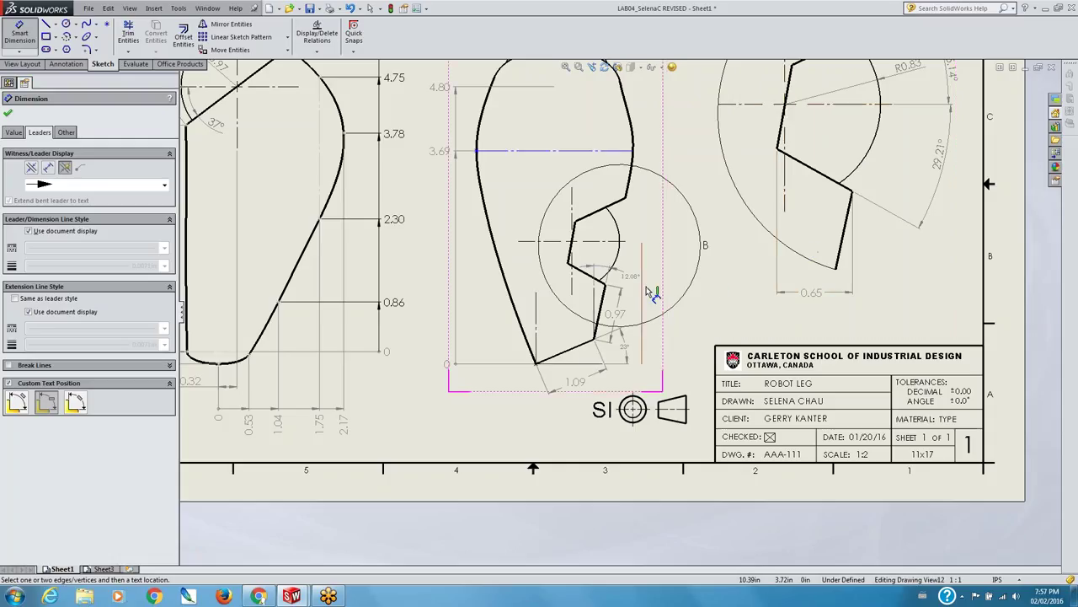
- Finish dimensioning, activate Sheet3 and view the properties of section line AA-AA
{"action": "scroll", "coordinate": [679, 324], "scroll_direction": "down", "scroll_amount": 1}
{"action": "scroll", "coordinate": [679, 324], "scroll_direction": "up", "scroll_amount": 3}
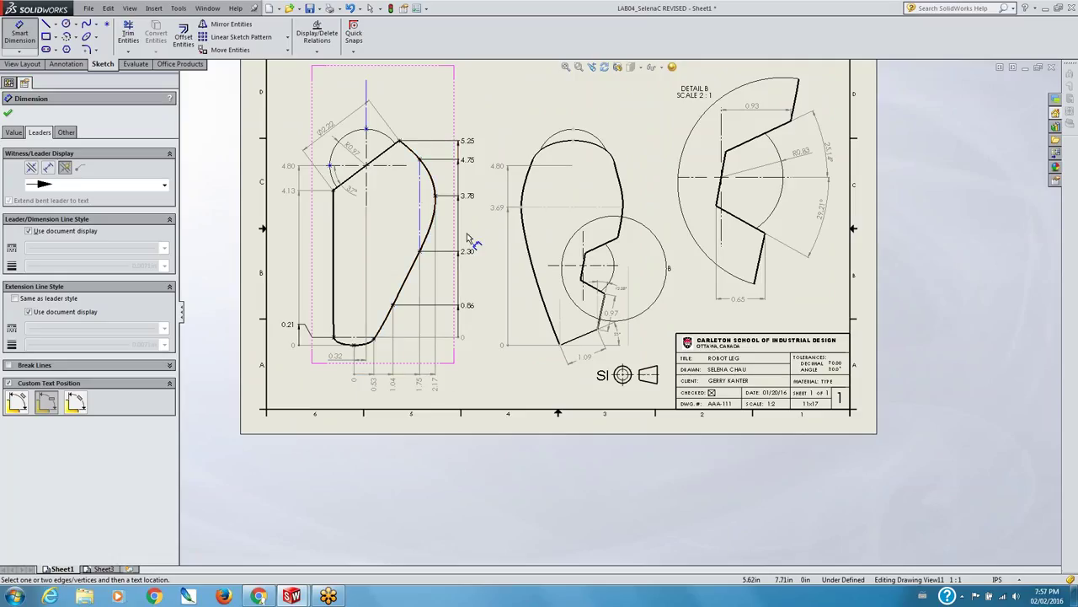
{"action": "left_click", "coordinate": [8, 112]}
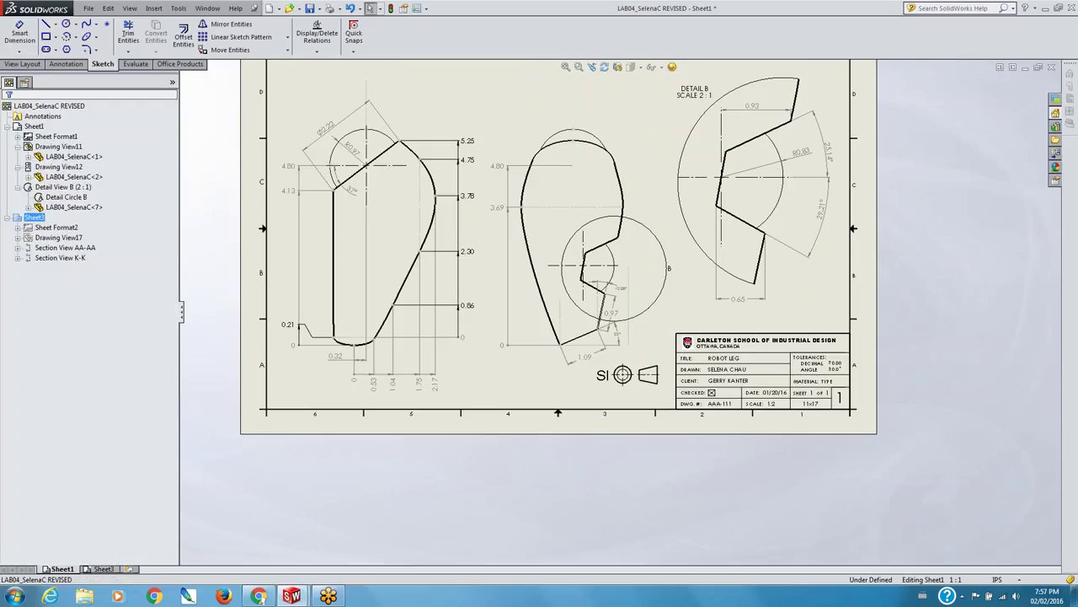
{"action": "right_click", "coordinate": [34, 218]}
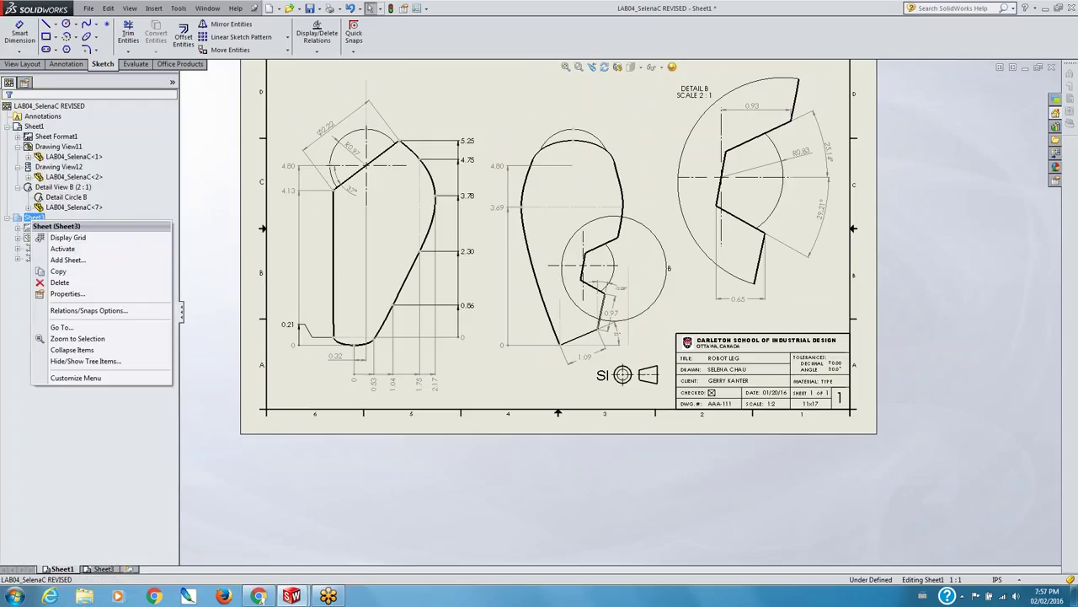
{"action": "left_click", "coordinate": [62, 248]}
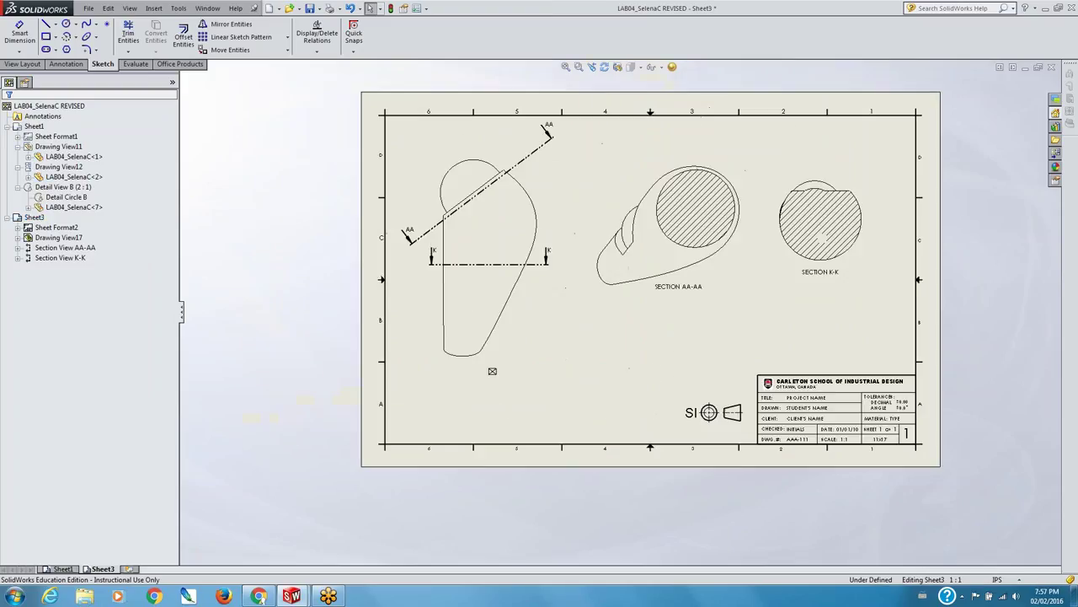
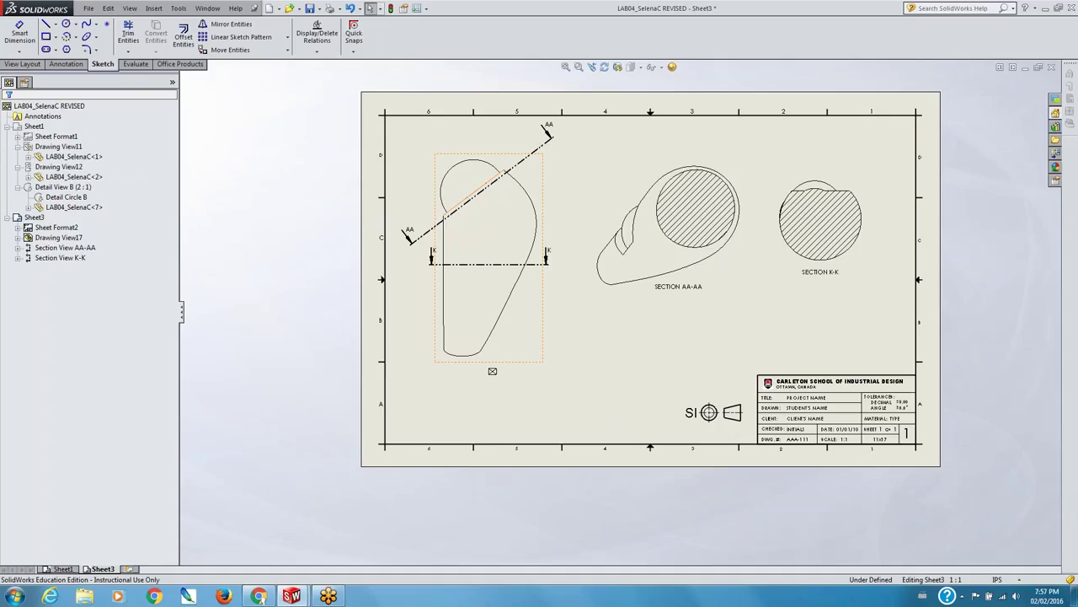
{"action": "left_click", "coordinate": [481, 200]}
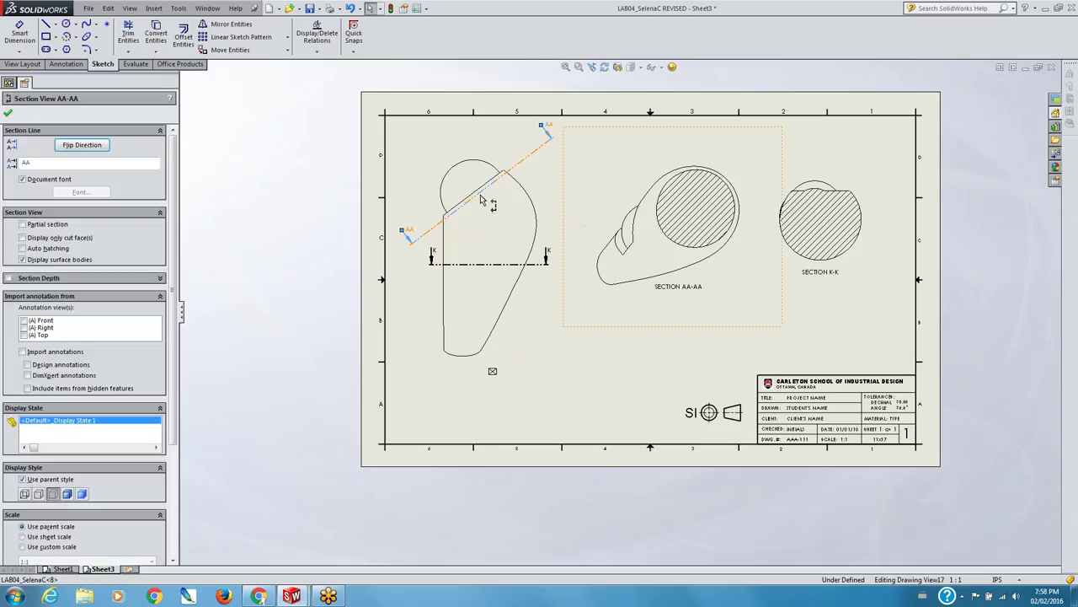
{"action": "left_click", "coordinate": [9, 113]}
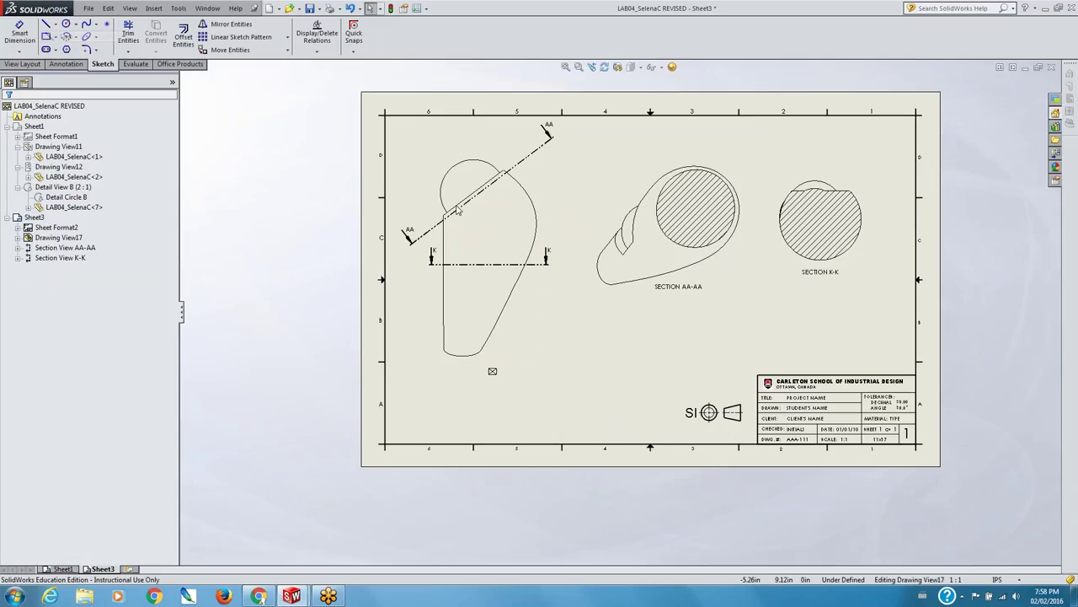
- Sketch a slanted line about 3.71 in long at about 29° across the leg, below section line AA-AA
{"action": "key", "text": "l"}
{"action": "left_click", "coordinate": [438, 239]}
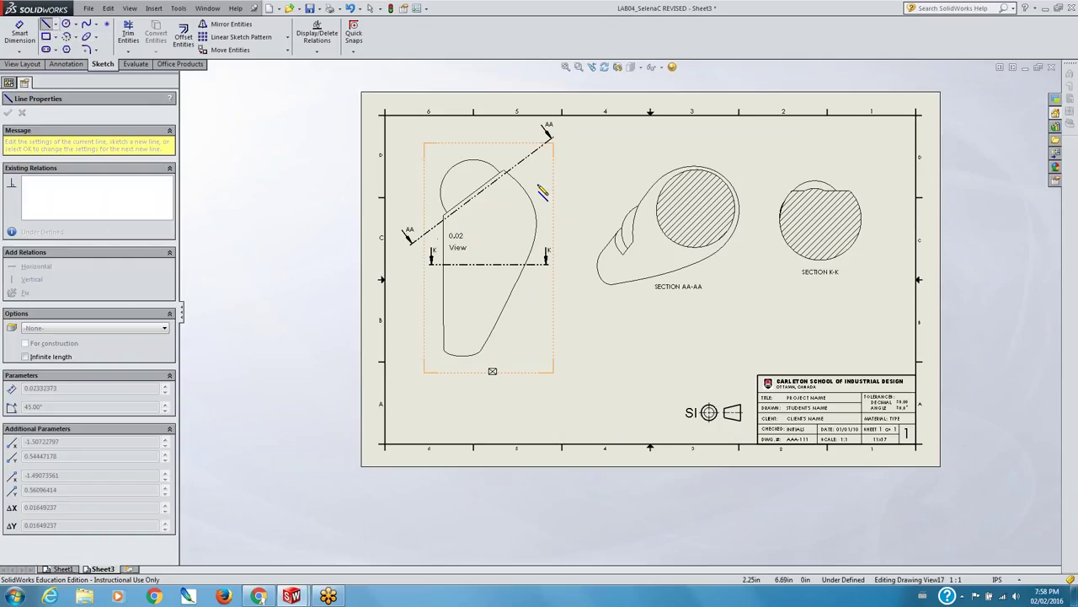
{"action": "left_click", "coordinate": [547, 177]}
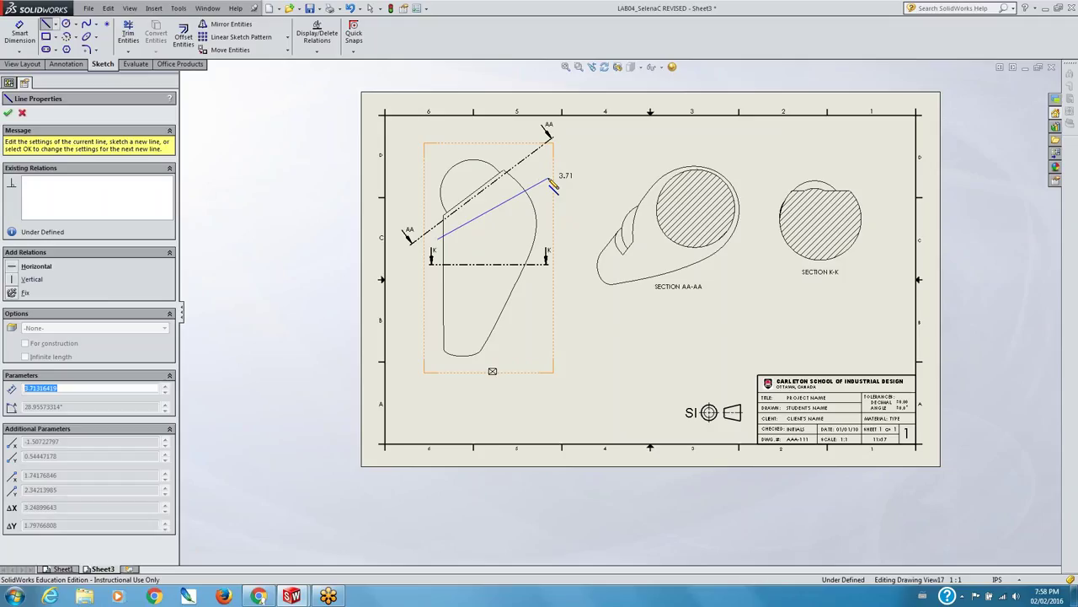
{"action": "right_click", "coordinate": [550, 179]}
{"action": "key", "text": "Escape"}
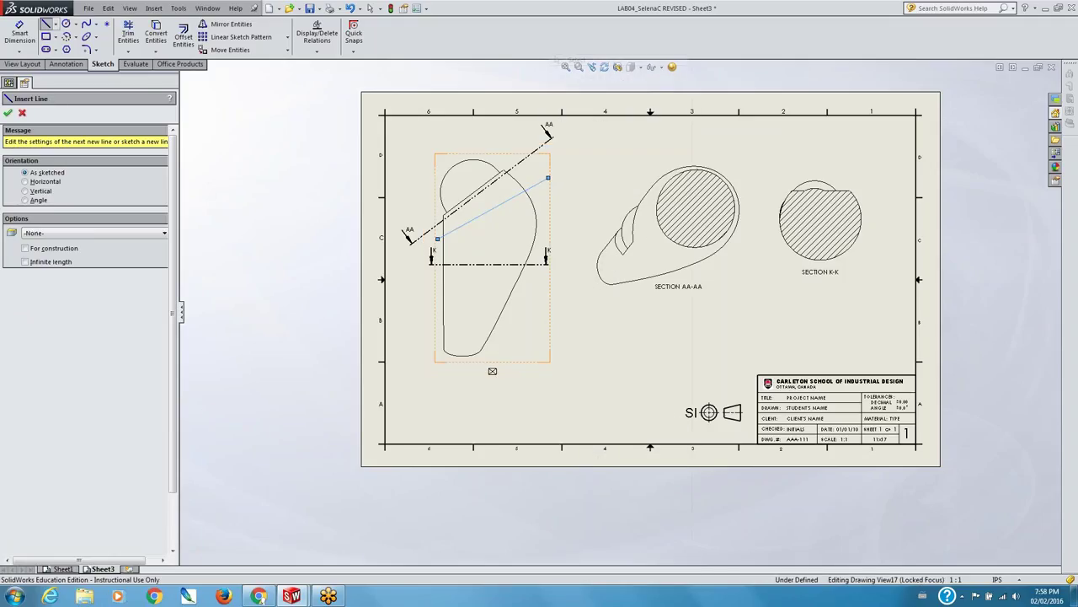
{"action": "key", "text": "Escape"}
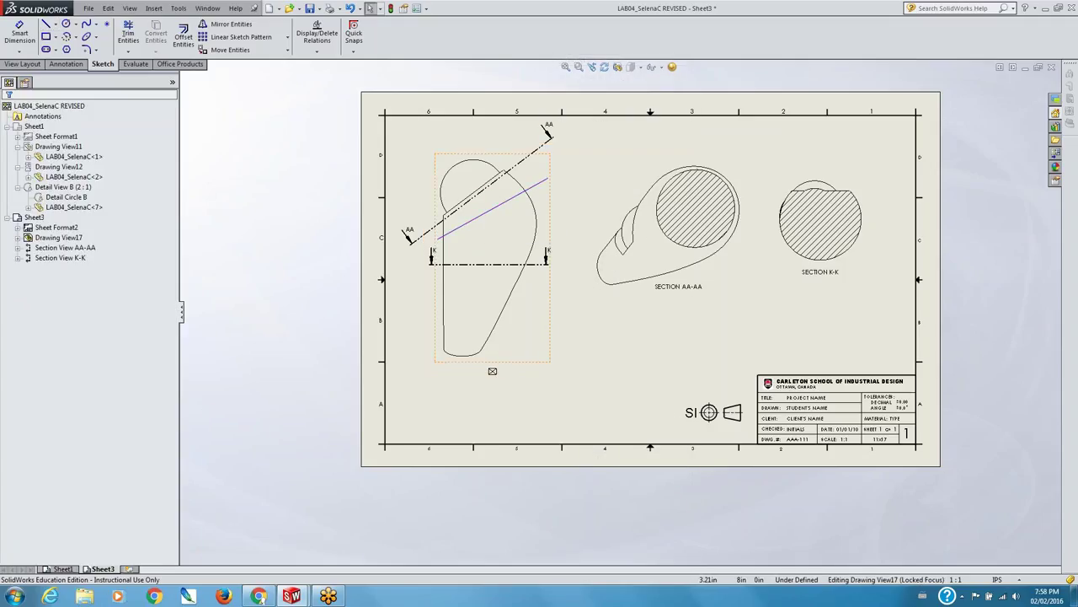
- Make the sketched line parallel to the leg's slanted upper edge and move it to just below section line AA-AA
{"action": "left_click", "coordinate": [473, 201]}
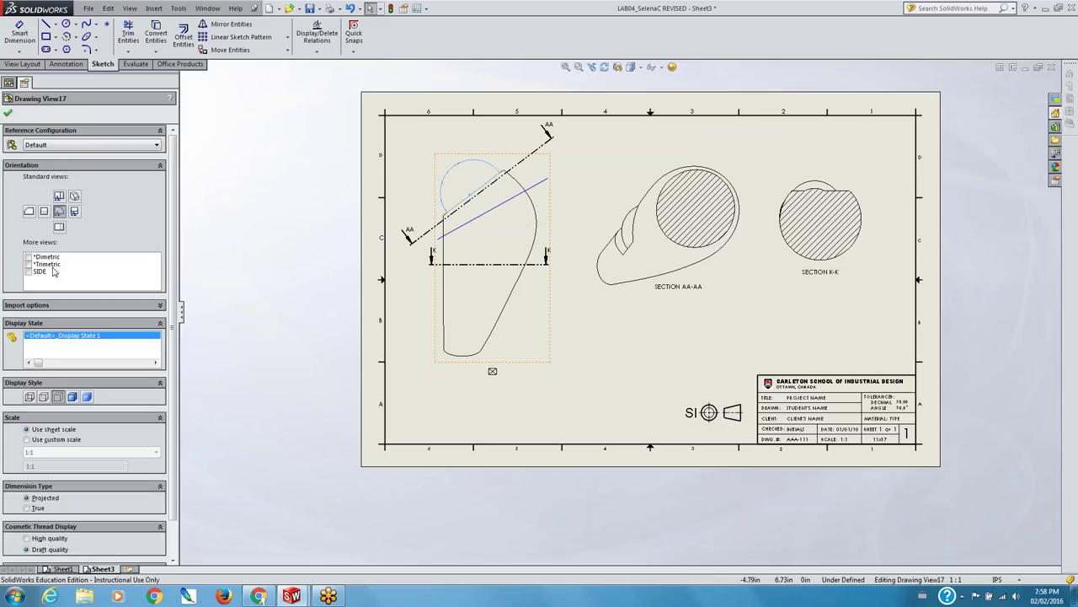
{"action": "left_click", "coordinate": [477, 217]}
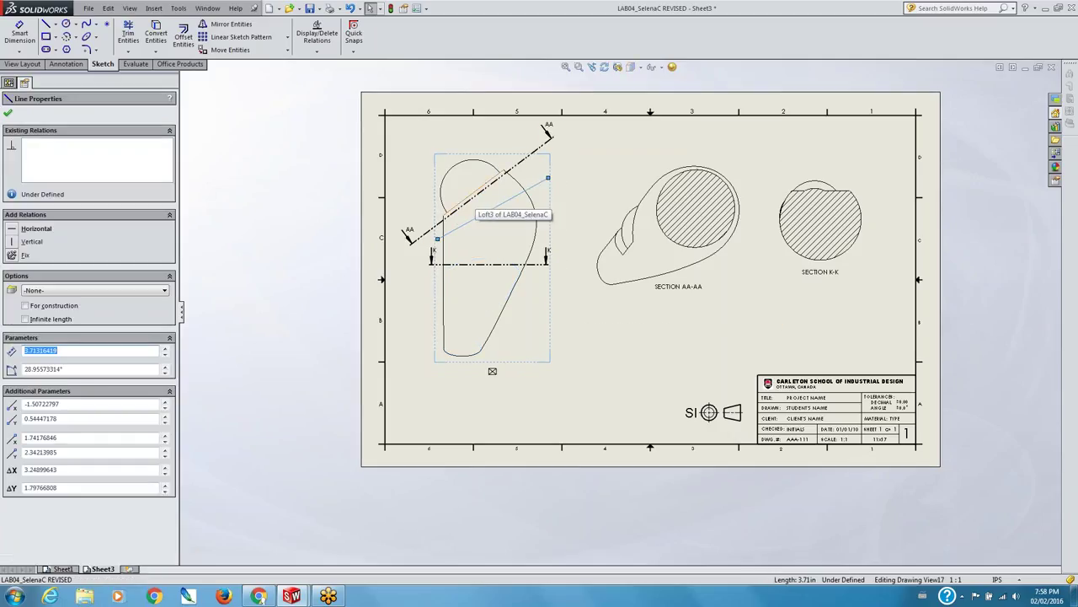
{"action": "left_click", "coordinate": [482, 200], "text": "ctrl"}
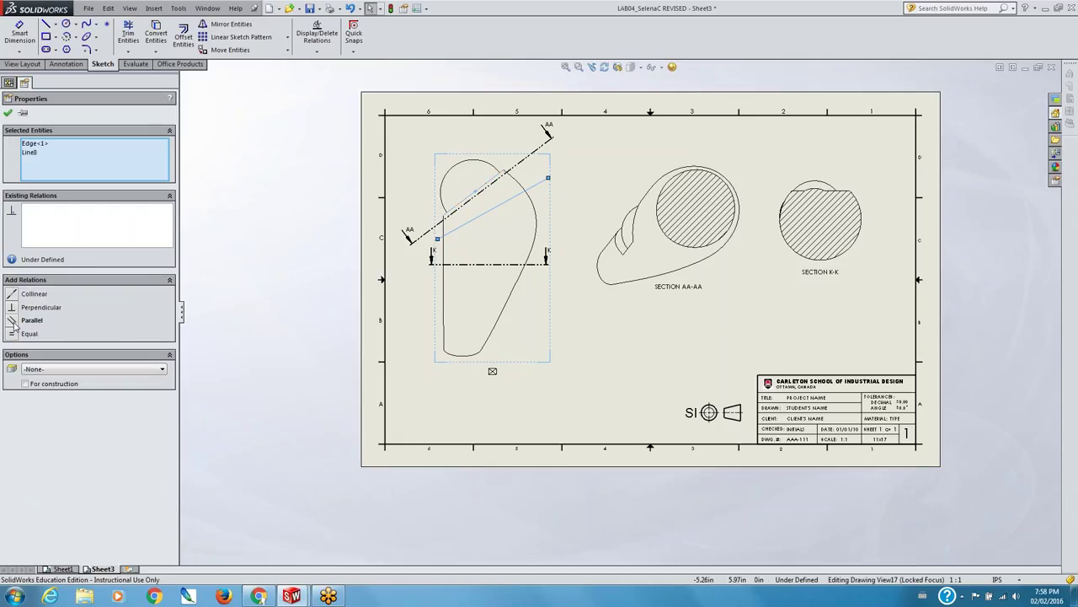
{"action": "left_click", "coordinate": [14, 324]}
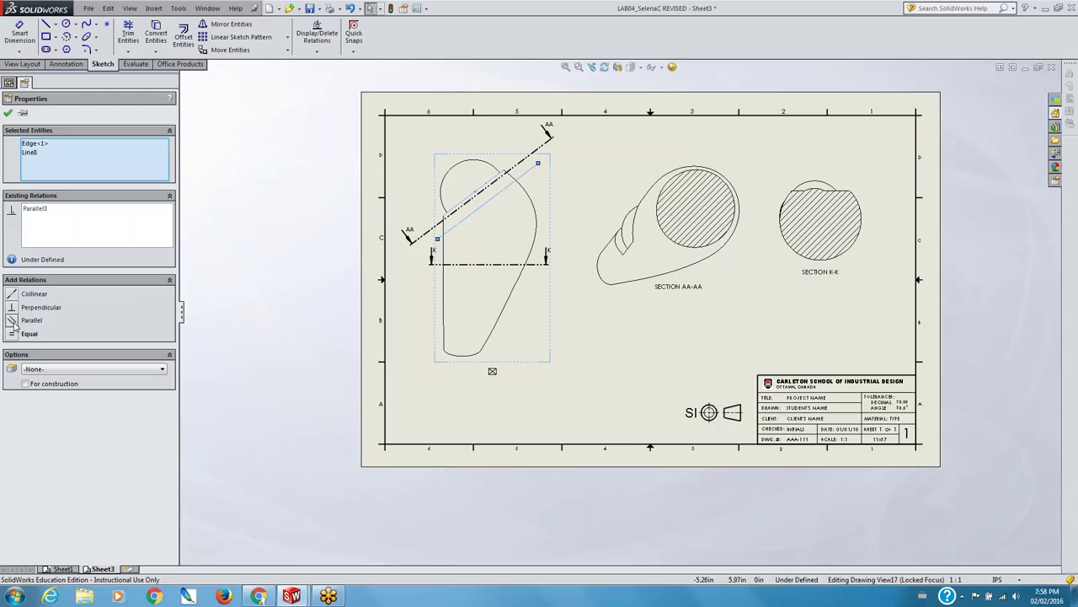
{"action": "left_click", "coordinate": [589, 199]}
{"action": "left_click", "coordinate": [479, 202]}
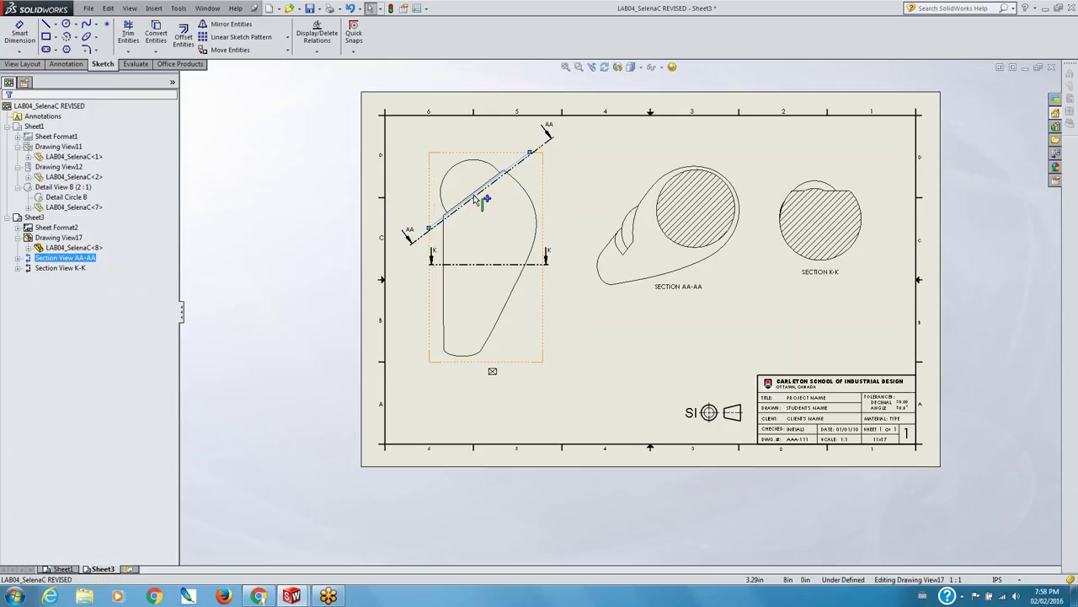
{"action": "mouse_move", "coordinate": [480, 199]}
{"action": "left_mouse_down"}
{"action": "mouse_move", "coordinate": [506, 234]}
{"action": "mouse_move", "coordinate": [482, 221]}
{"action": "left_mouse_up"}
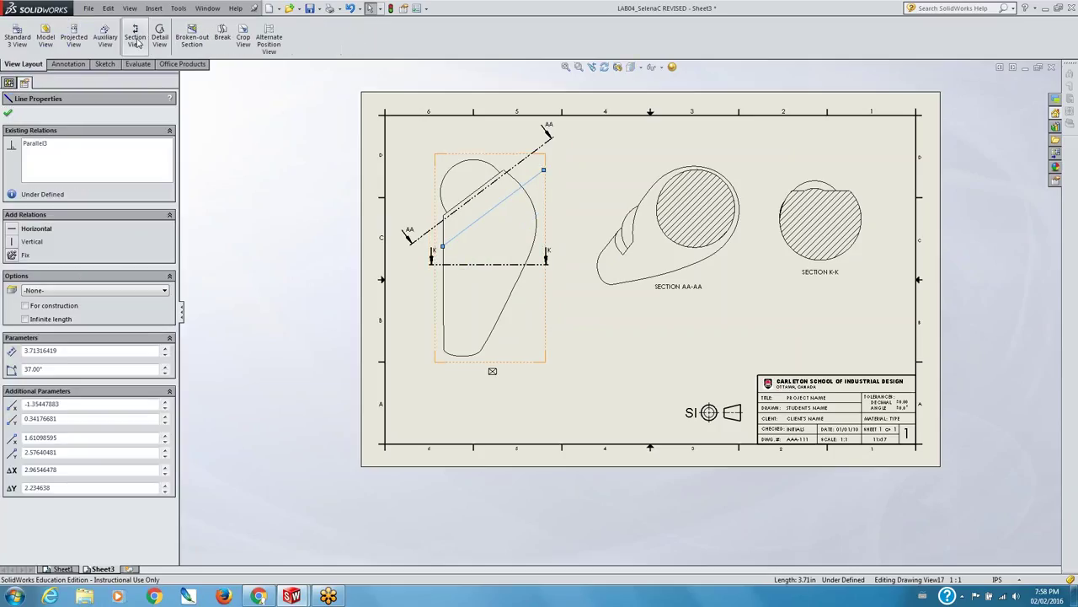
- Try to create a section view of the leg from the slanted sketch line
{"action": "left_click", "coordinate": [135, 39]}
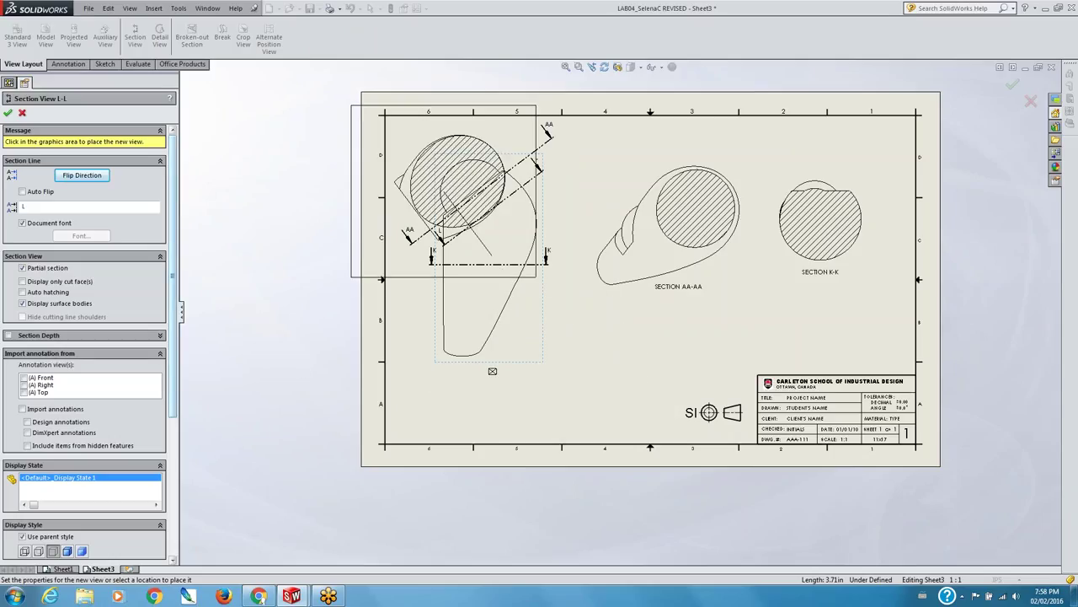
{"action": "left_click_drag", "start_coordinate": [173, 377], "coordinate": [176, 333]}
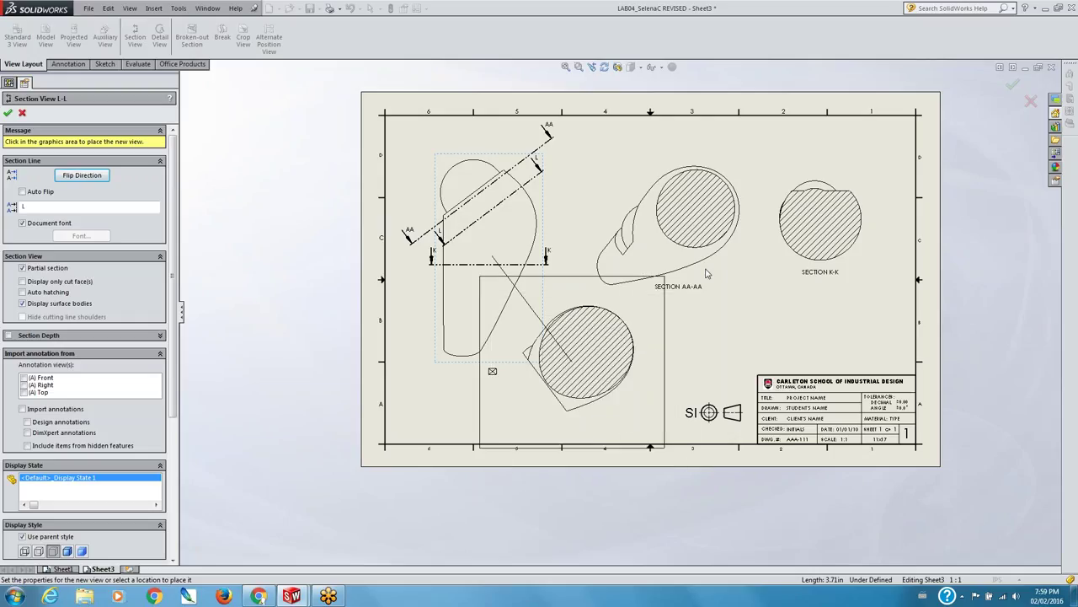
{"action": "key", "text": "Escape"}
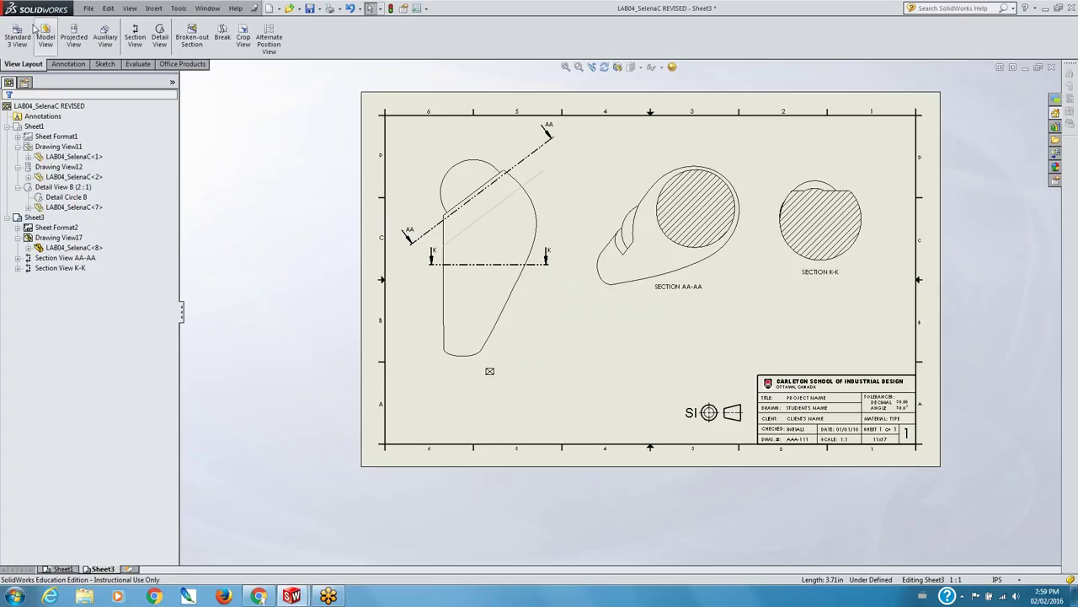
- Sketch a wavy spline about 4.94 in long across the lower part of the leg, below section line K-K
{"action": "left_click", "coordinate": [113, 66]}
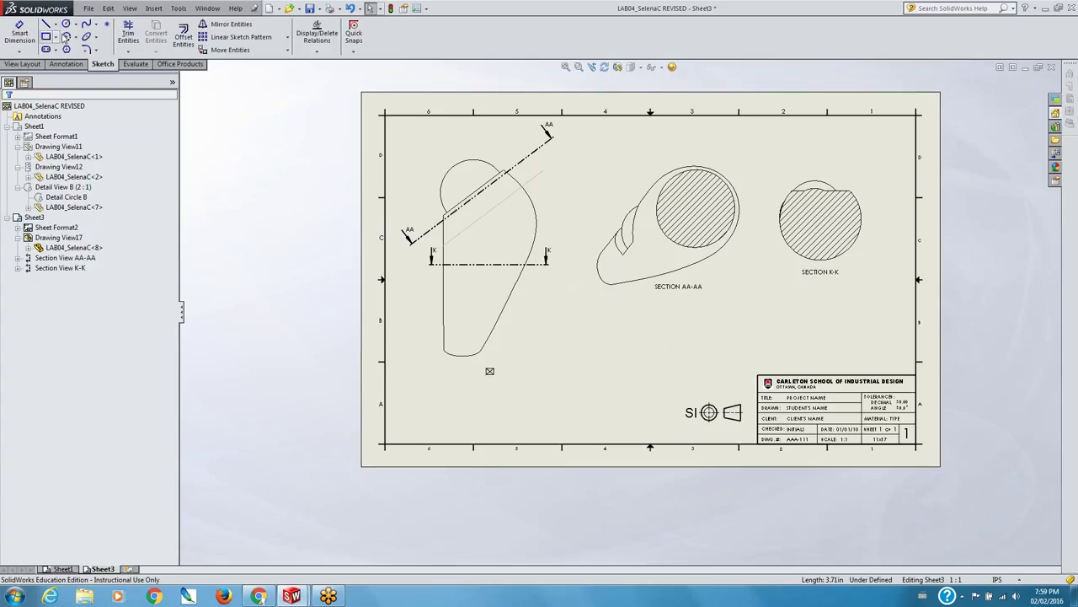
{"action": "left_click", "coordinate": [97, 30]}
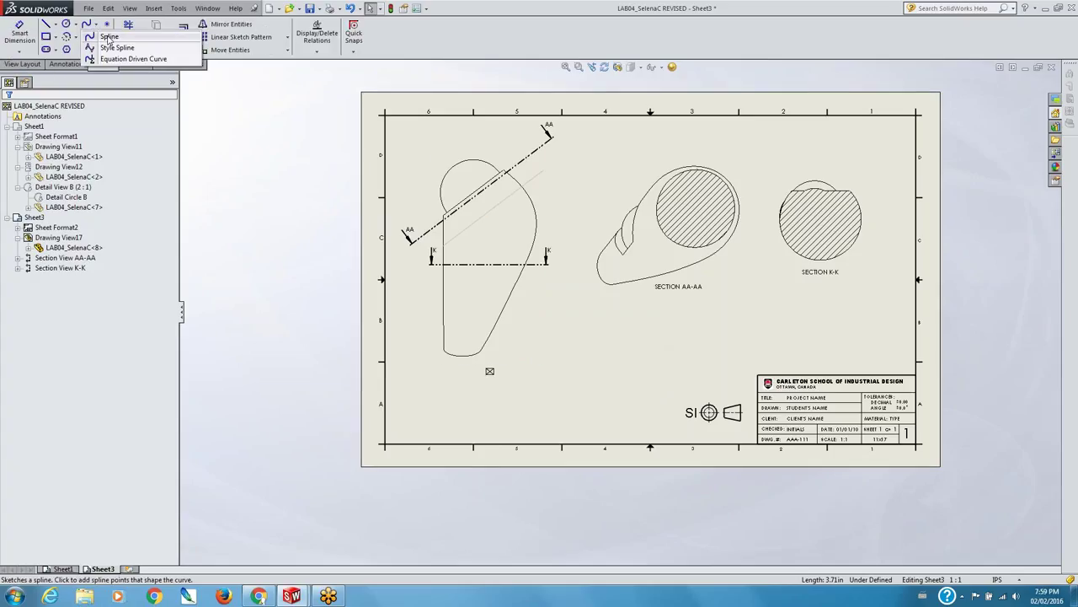
{"action": "left_click", "coordinate": [108, 35]}
{"action": "left_click", "coordinate": [408, 331]}
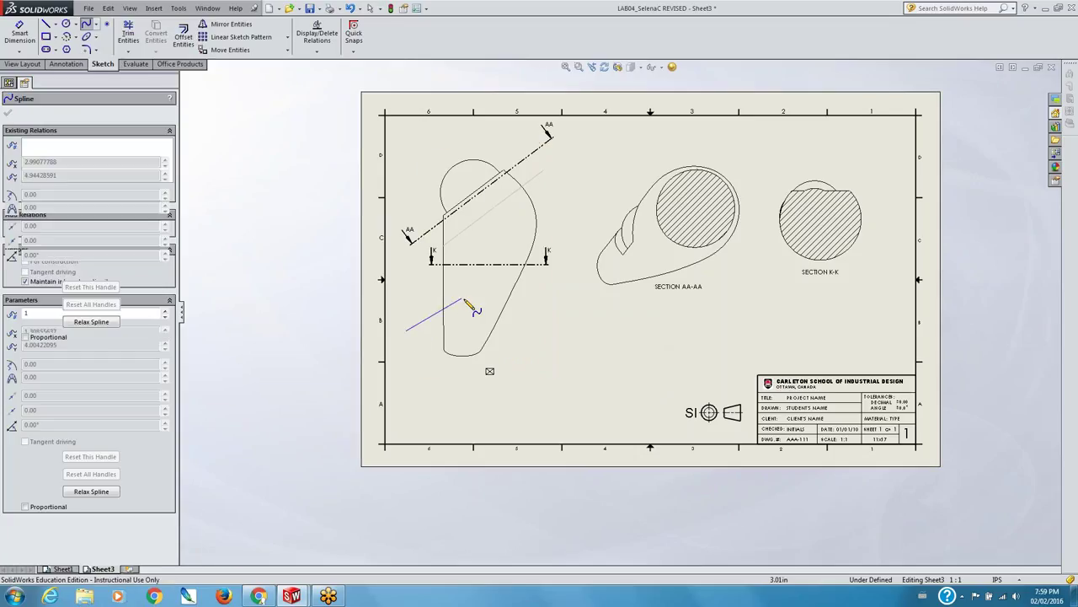
{"action": "left_click", "coordinate": [478, 293]}
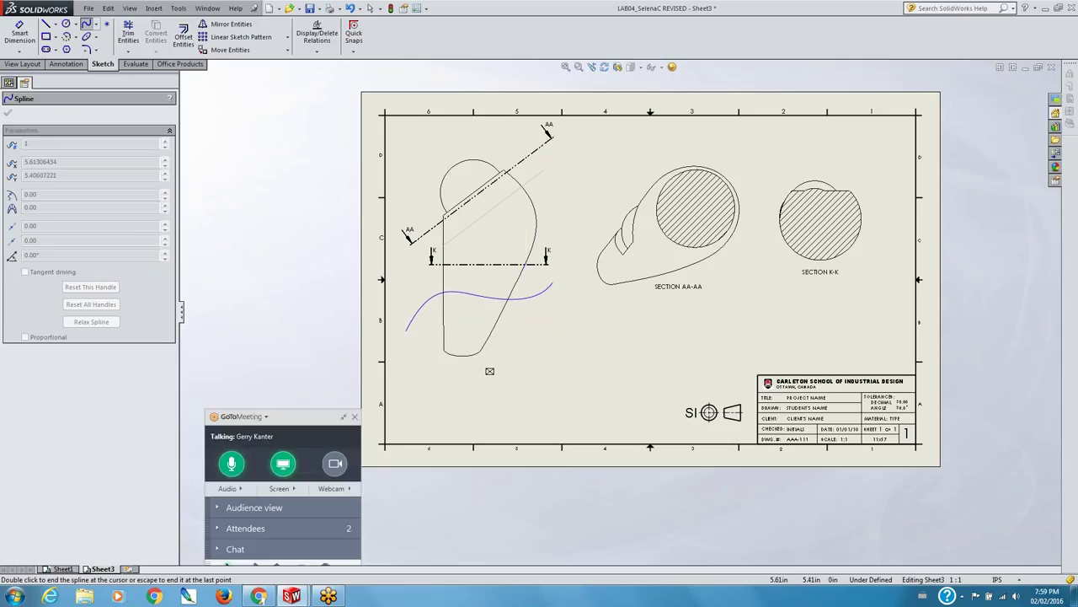
{"action": "right_click", "coordinate": [553, 289]}
{"action": "left_click", "coordinate": [581, 127]}
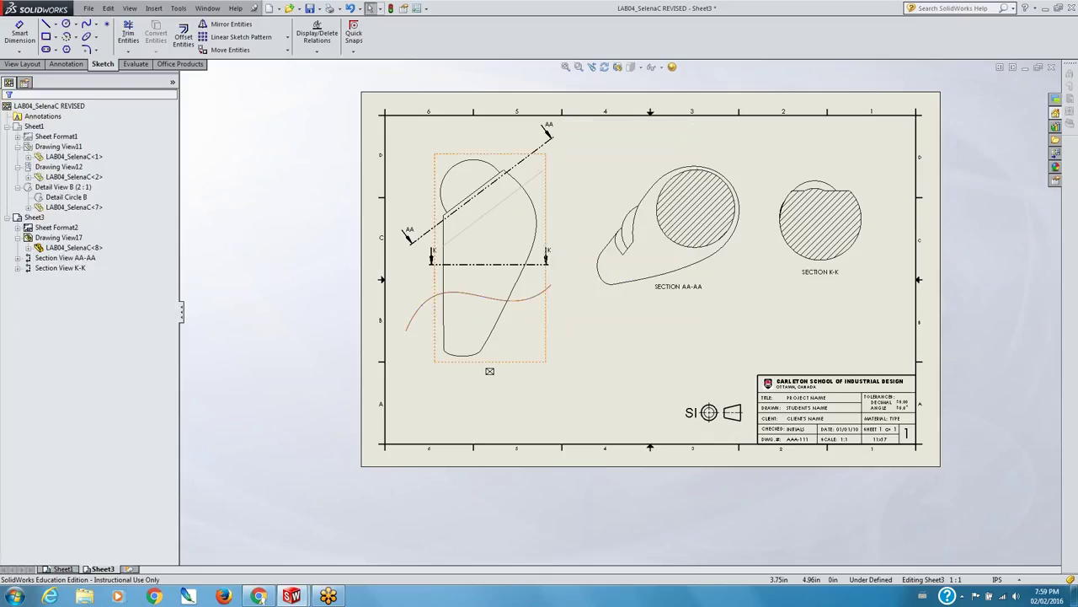
- Try to create a section view of the leg from the spline
{"action": "left_click", "coordinate": [410, 312]}
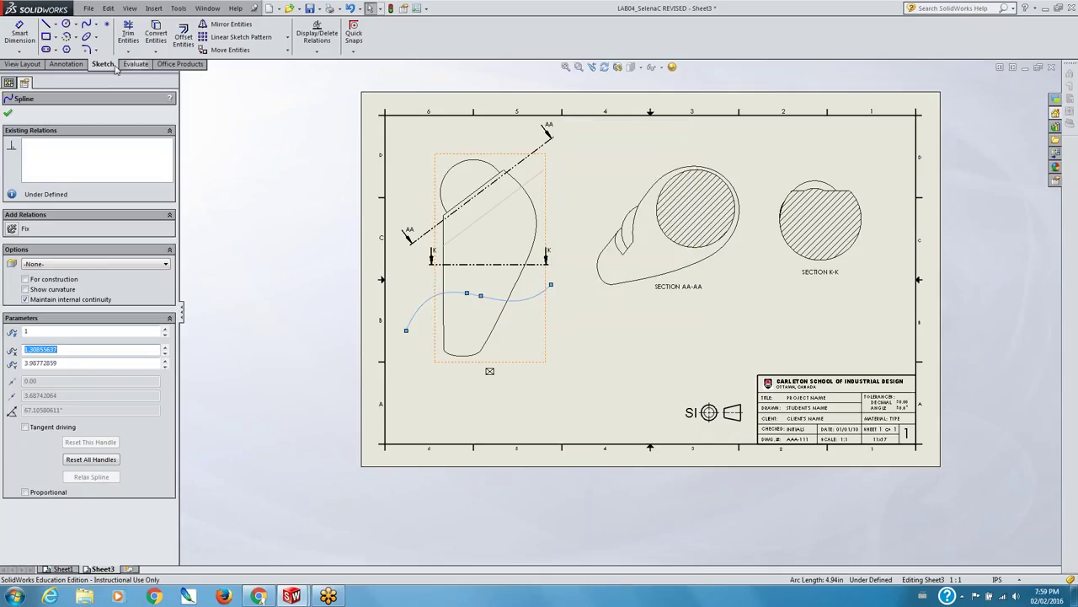
{"action": "left_click", "coordinate": [22, 64]}
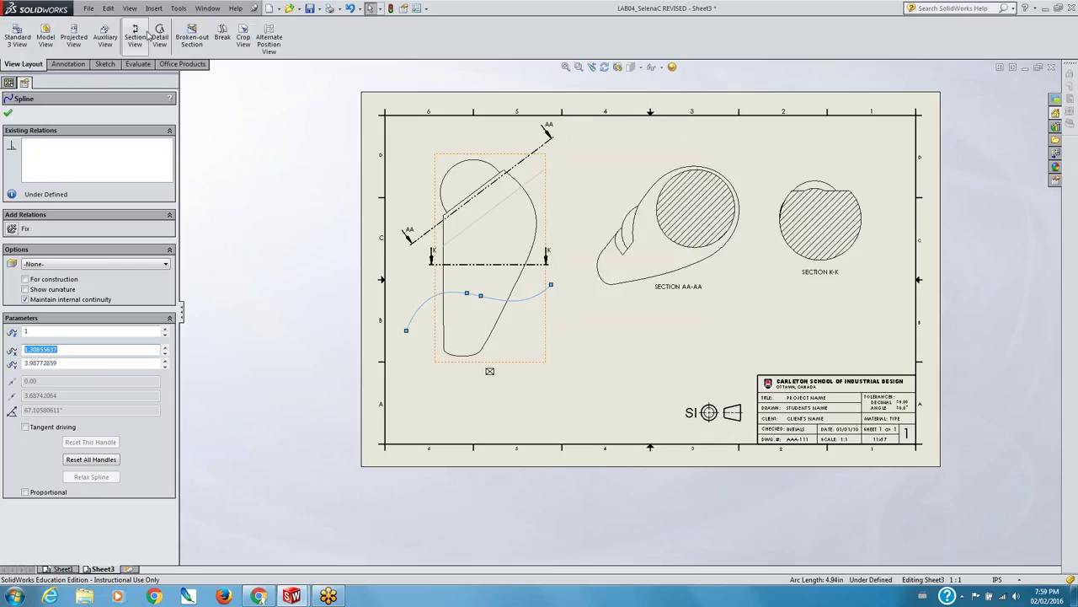
{"action": "left_click", "coordinate": [651, 305]}
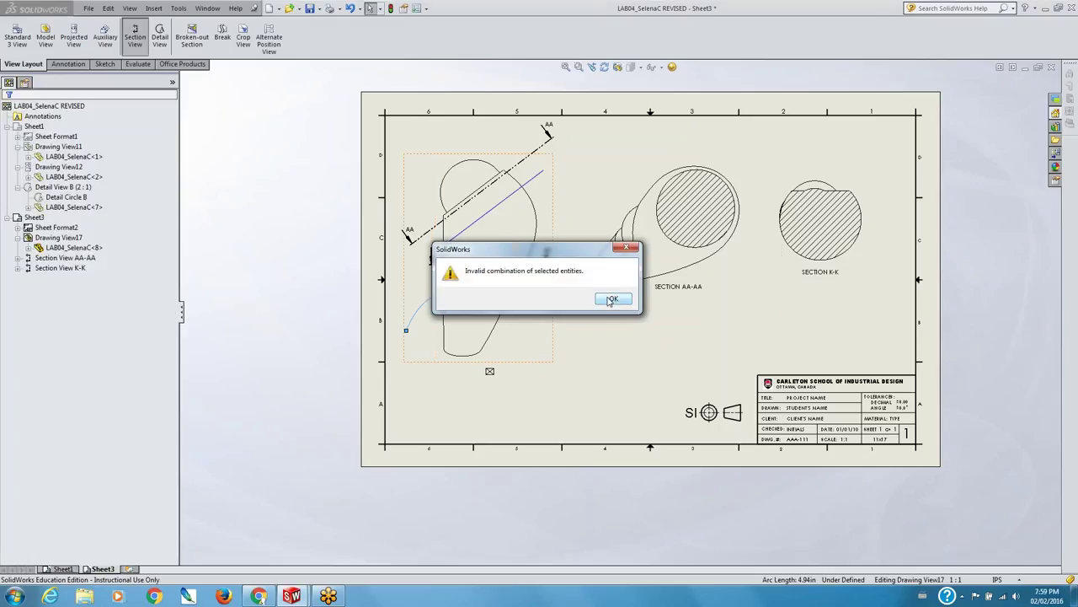
{"action": "left_click", "coordinate": [611, 300]}
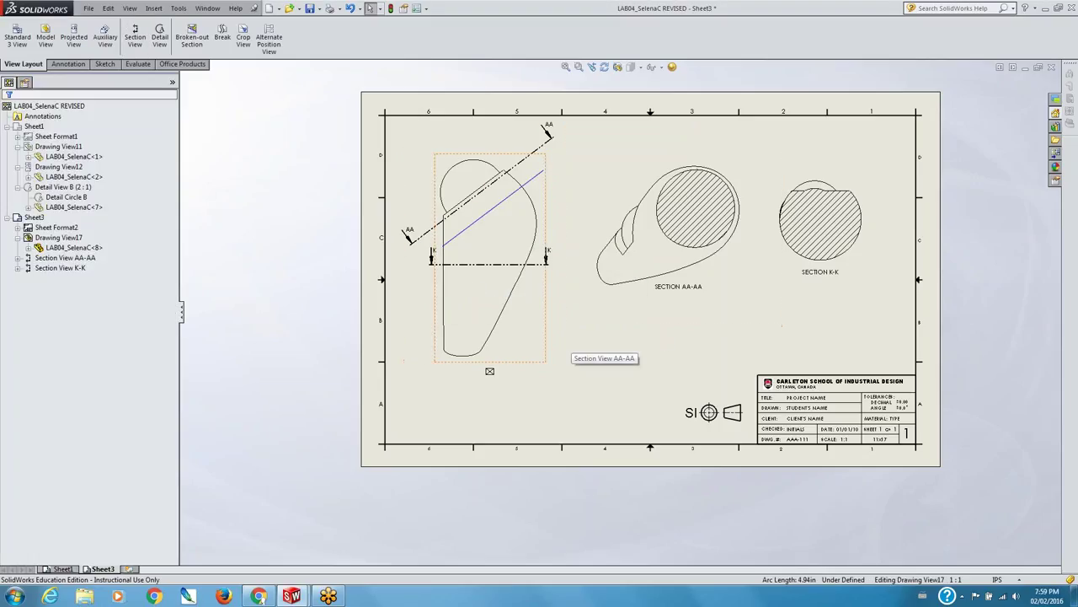
- Sketch a three-point arc with a radius of about 4.03 in across the lower part of the leg, below section line K-K
{"action": "left_click", "coordinate": [105, 64]}
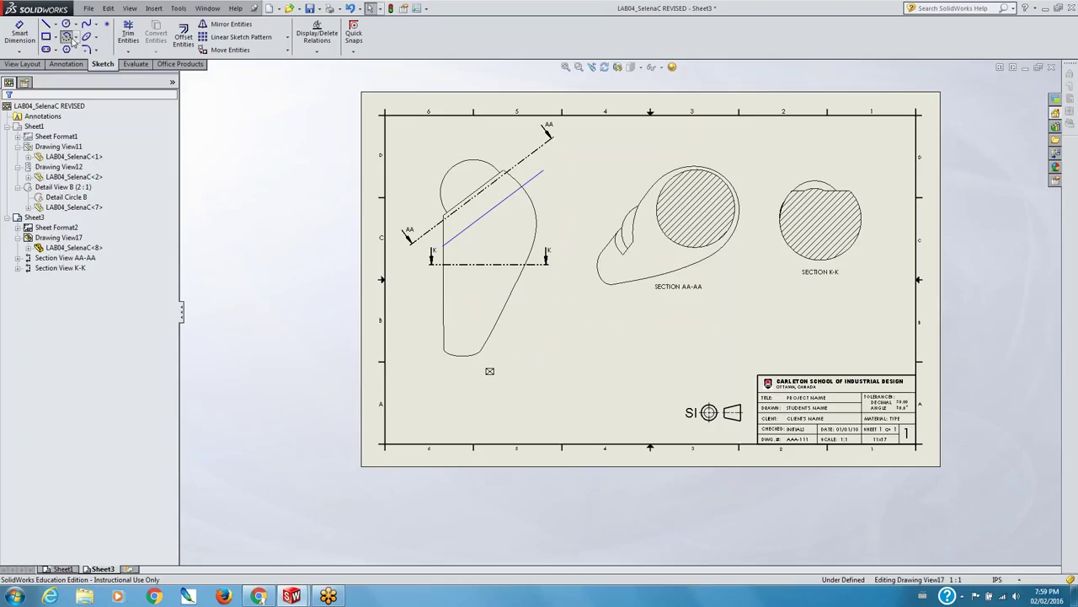
{"action": "left_click", "coordinate": [68, 37]}
{"action": "left_click", "coordinate": [76, 37]}
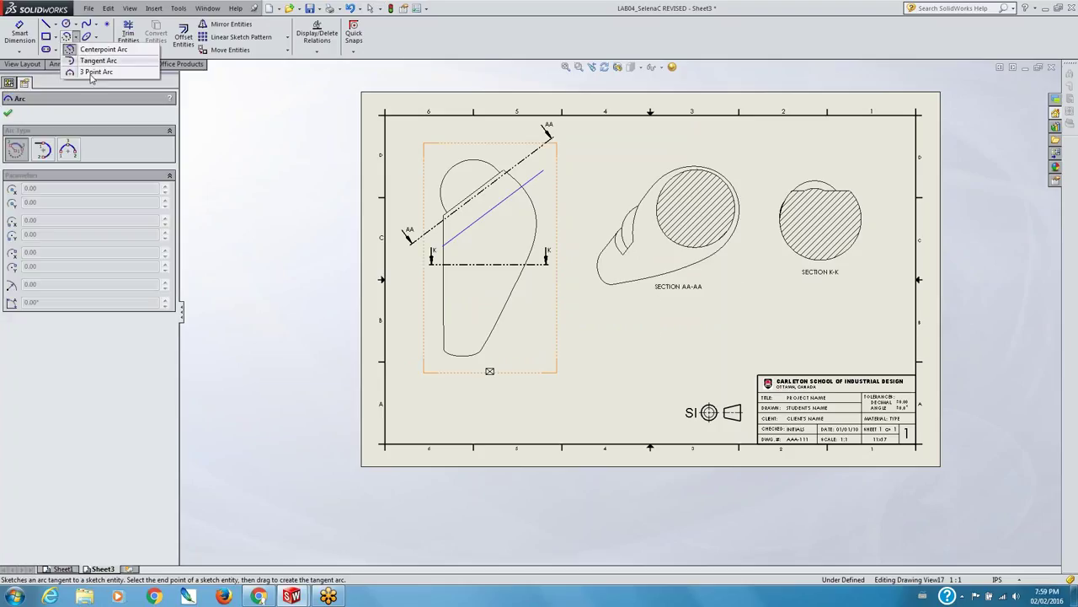
{"action": "left_click", "coordinate": [94, 72]}
{"action": "left_click", "coordinate": [406, 317]}
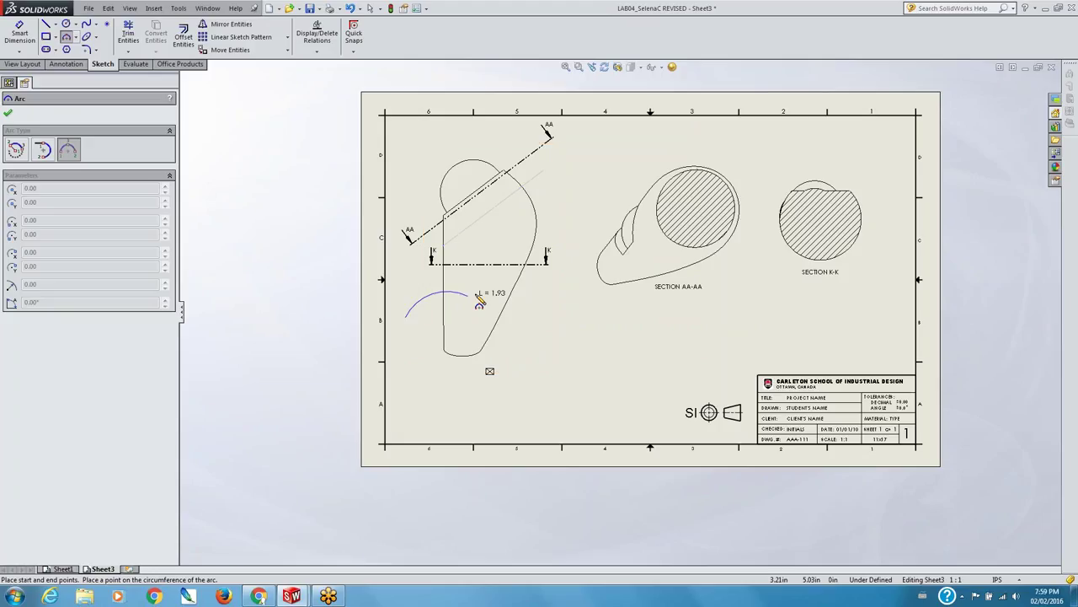
{"action": "left_click", "coordinate": [530, 319]}
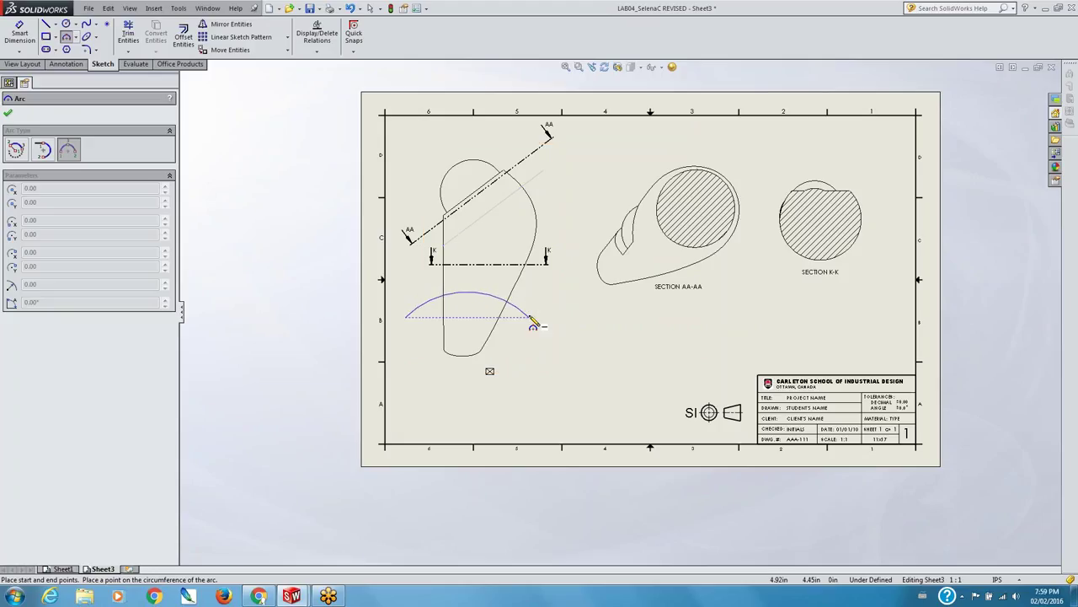
{"action": "left_click", "coordinate": [475, 314]}
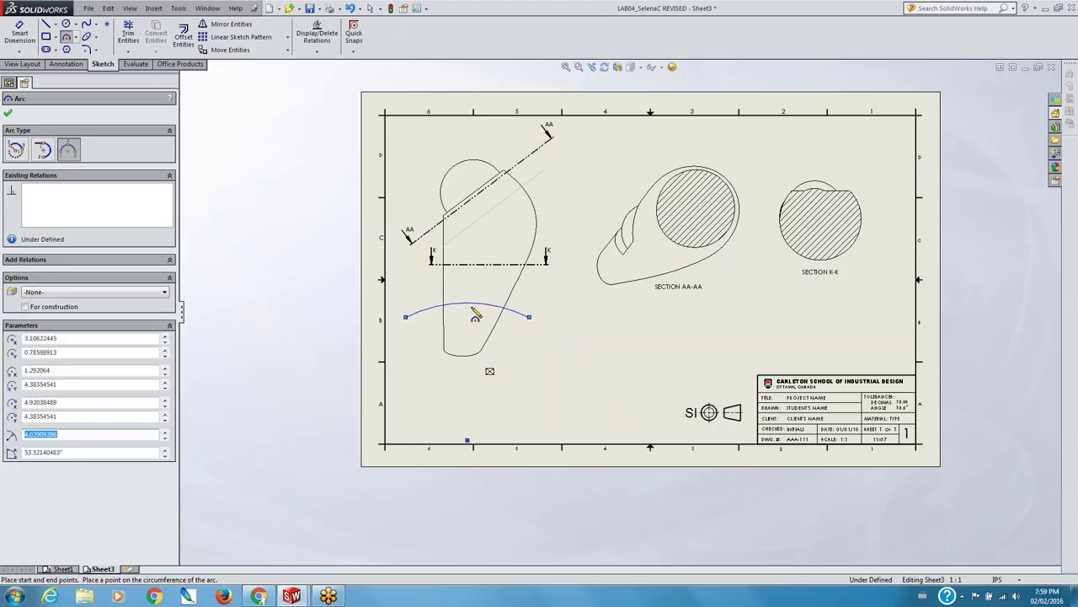
{"action": "left_click", "coordinate": [9, 112]}
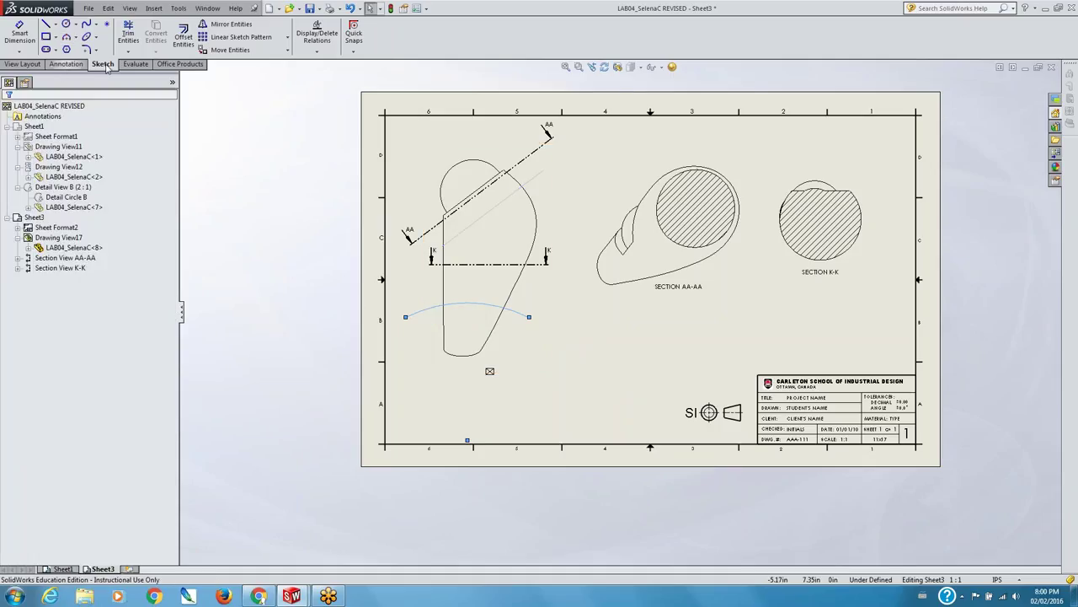
- Try to create a section view of the leg from the three-point arc
{"action": "left_click", "coordinate": [135, 64]}
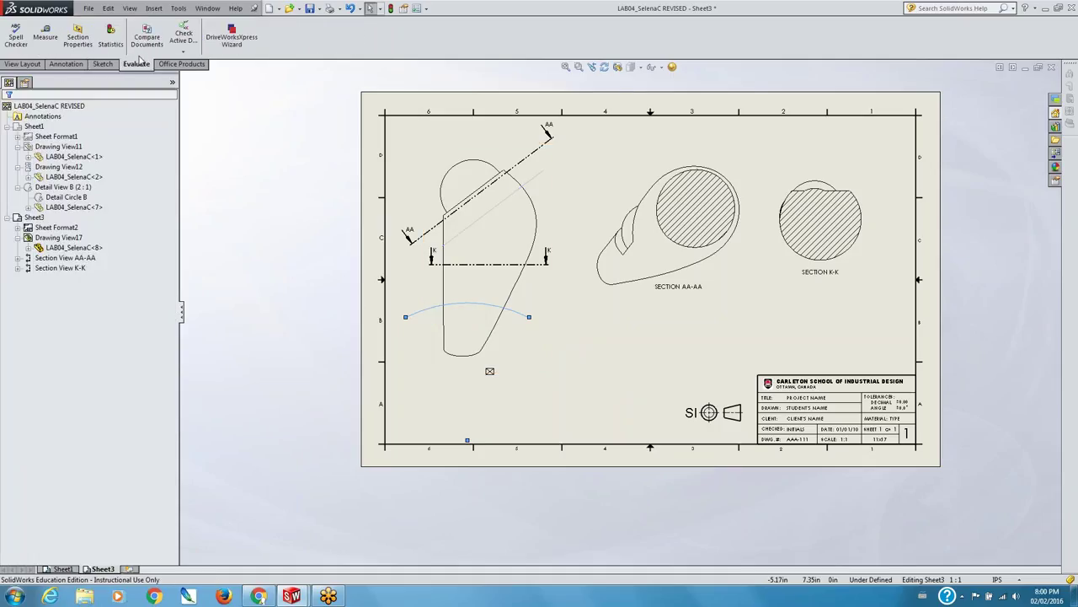
{"action": "left_click", "coordinate": [22, 64]}
{"action": "left_click", "coordinate": [135, 37]}
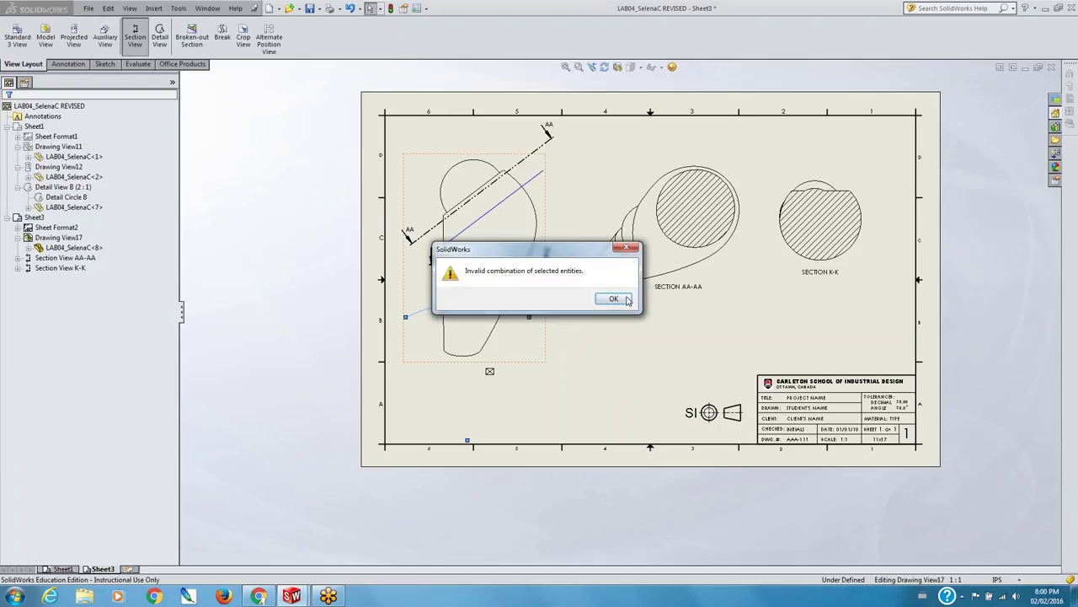
{"action": "left_click", "coordinate": [614, 299]}
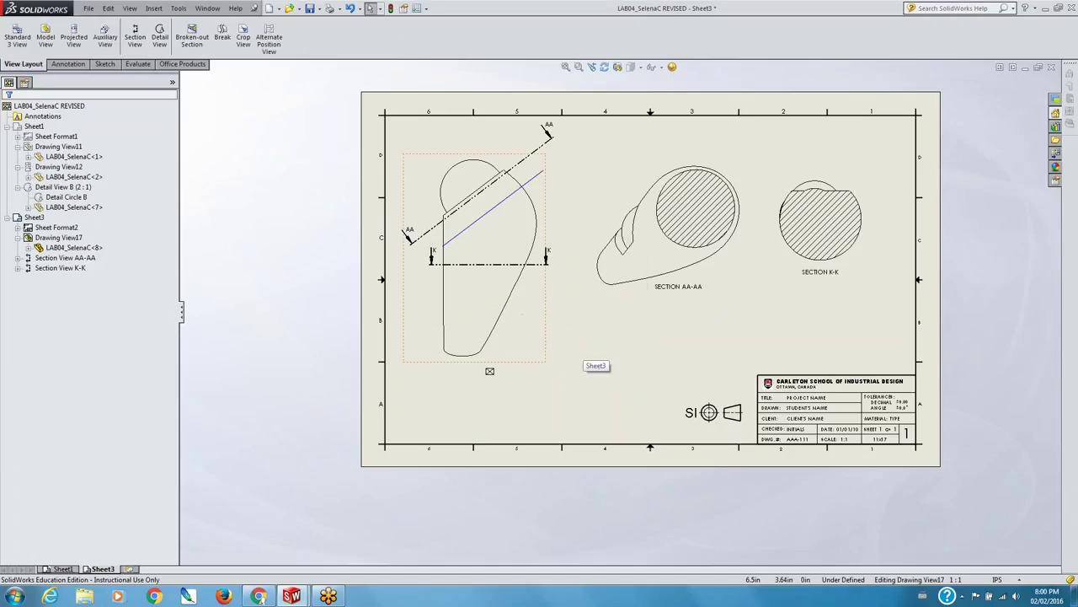
- Try a section view with a horizontal cutting line below section line K-K, adding a single offset that steps down at the leg's straight edge
{"action": "left_click", "coordinate": [138, 42]}
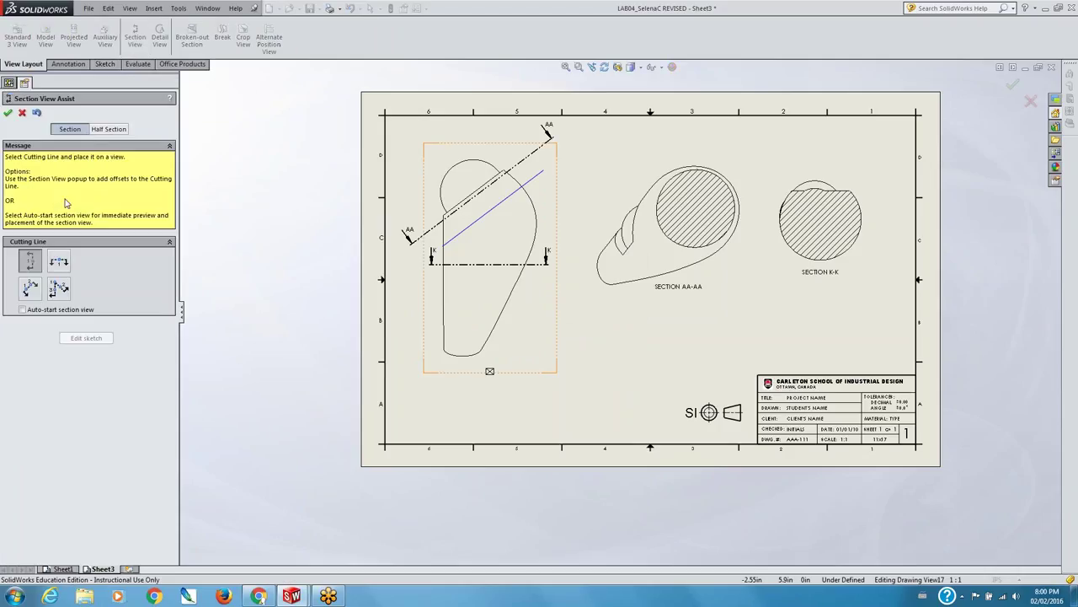
{"action": "left_click", "coordinate": [59, 261]}
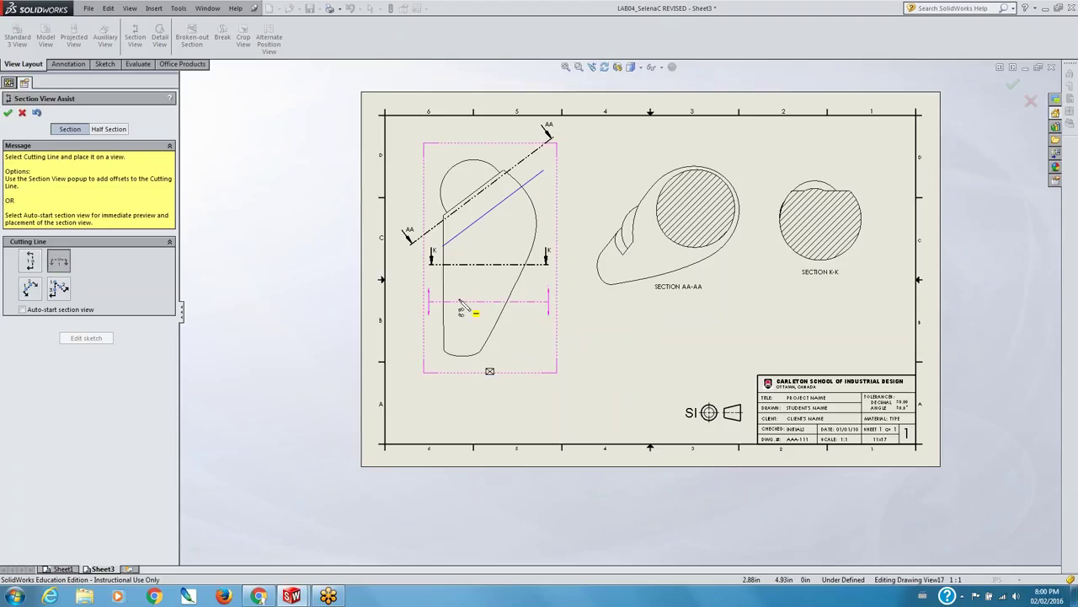
{"action": "left_click", "coordinate": [457, 302]}
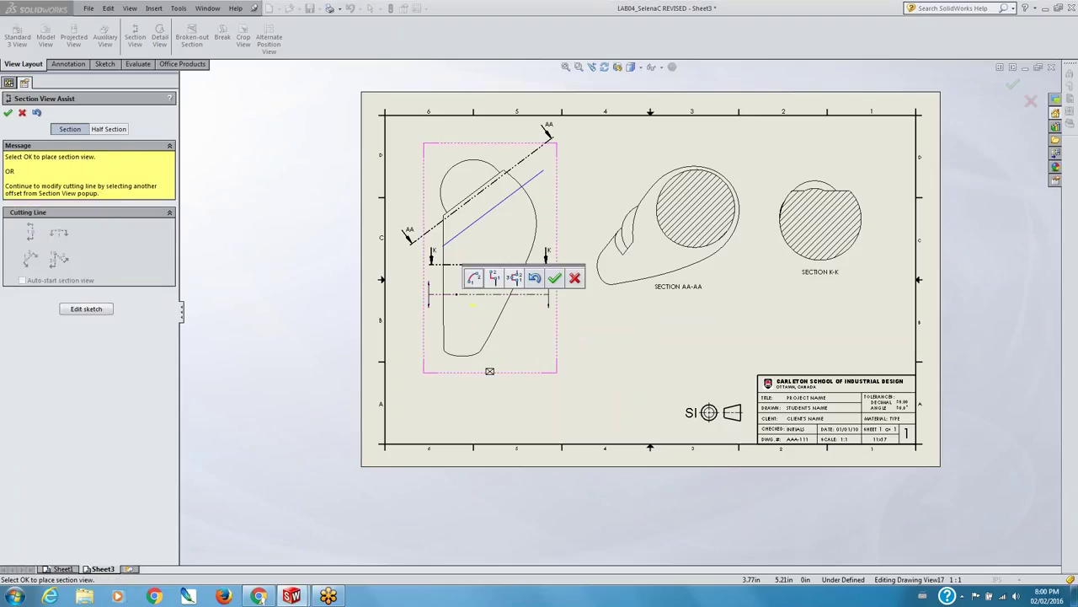
{"action": "left_click", "coordinate": [495, 280]}
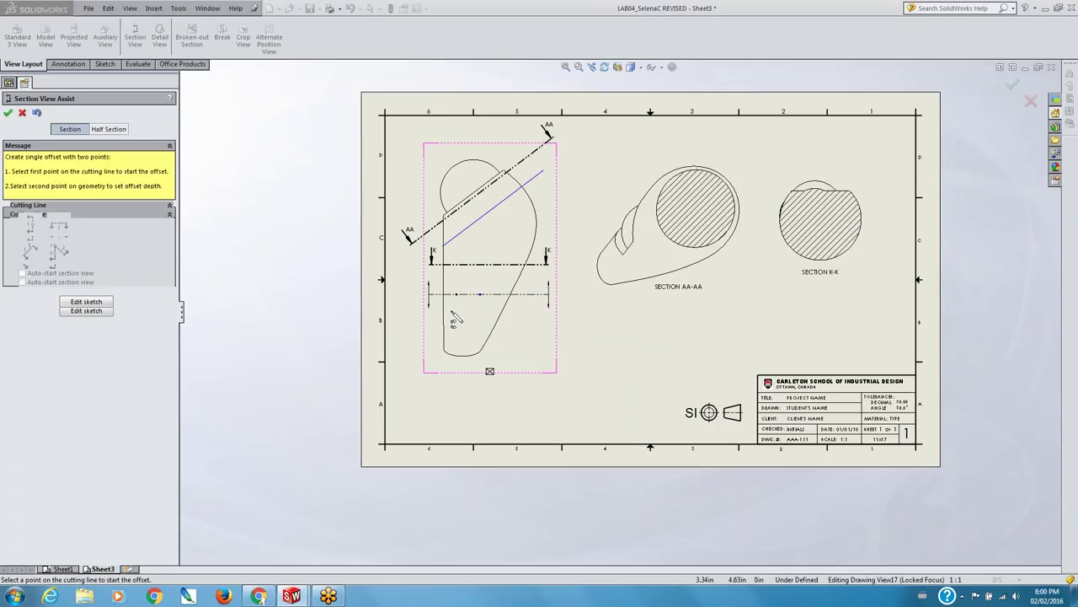
{"action": "left_click", "coordinate": [456, 294]}
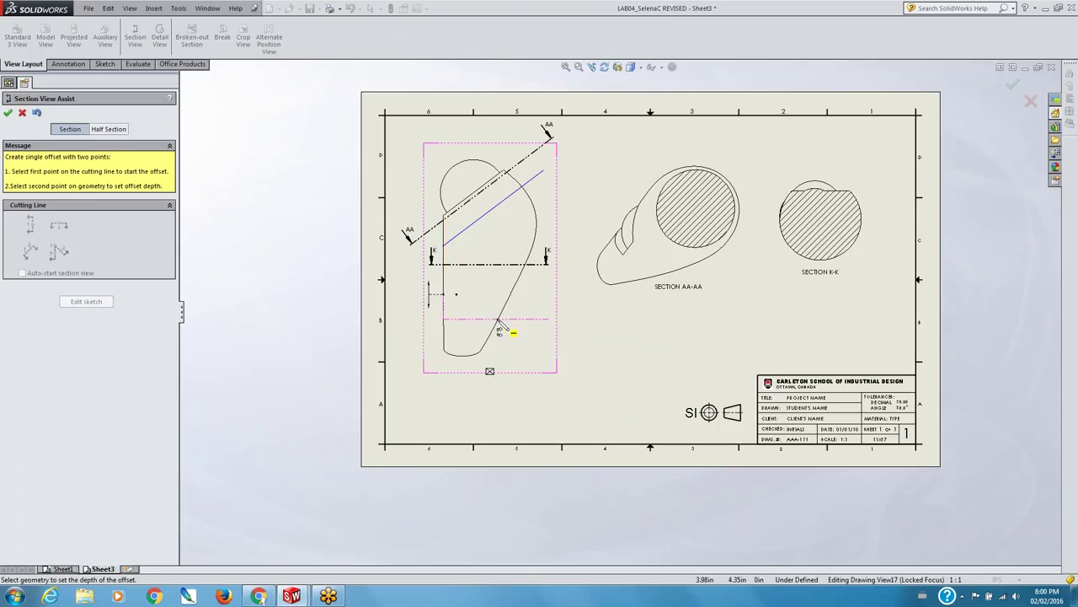
{"action": "left_click", "coordinate": [500, 325]}
{"action": "left_click", "coordinate": [593, 337]}
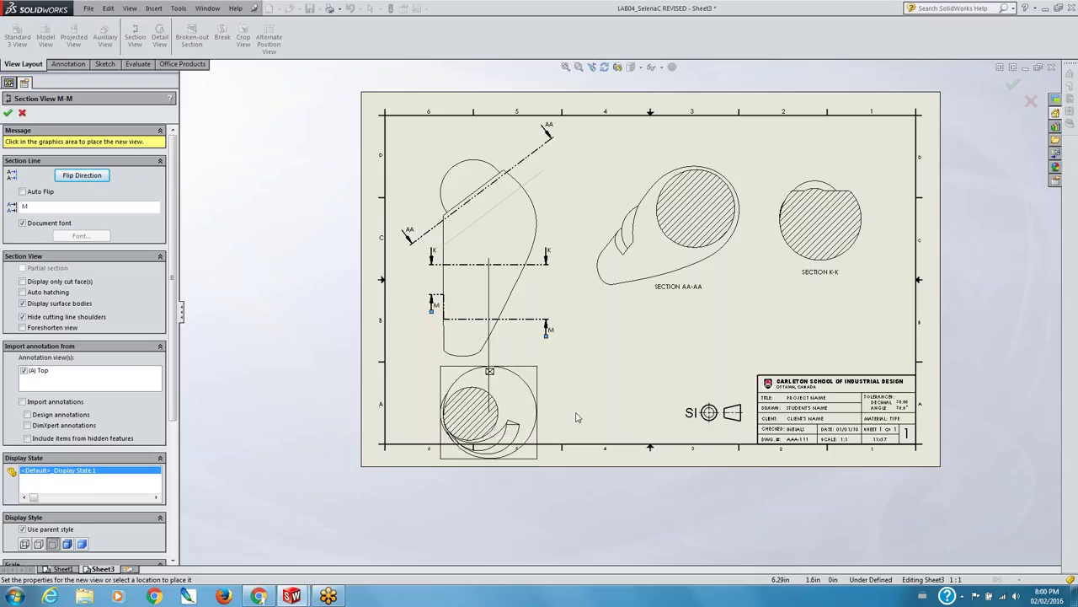
{"action": "key", "text": "Escape"}
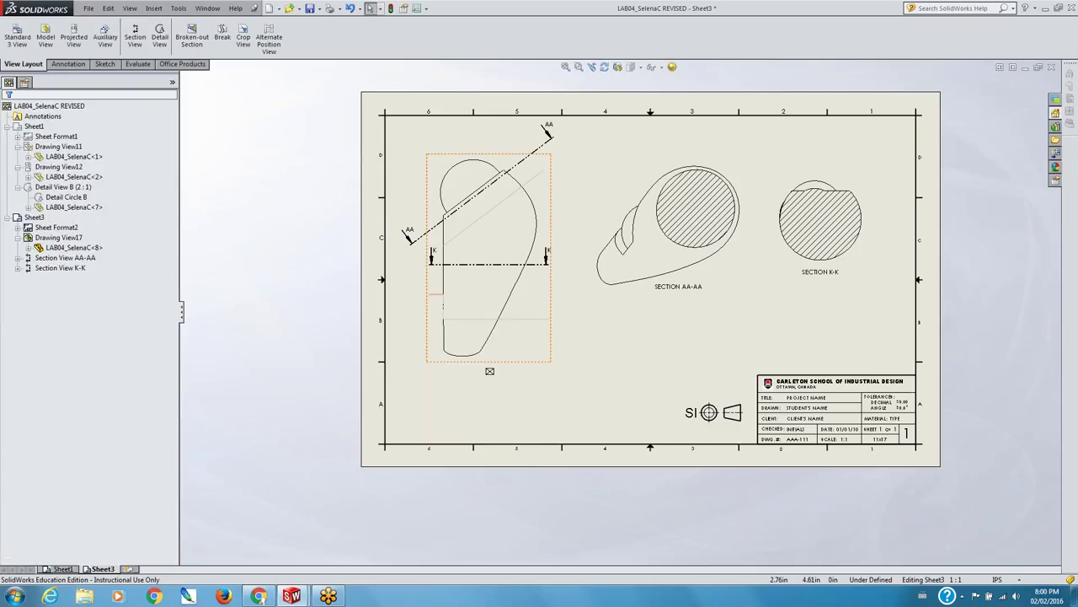
- Delete the two leftover horizontal sketch lines of the offset cutting line below section line K-K
{"action": "left_click", "coordinate": [489, 319]}
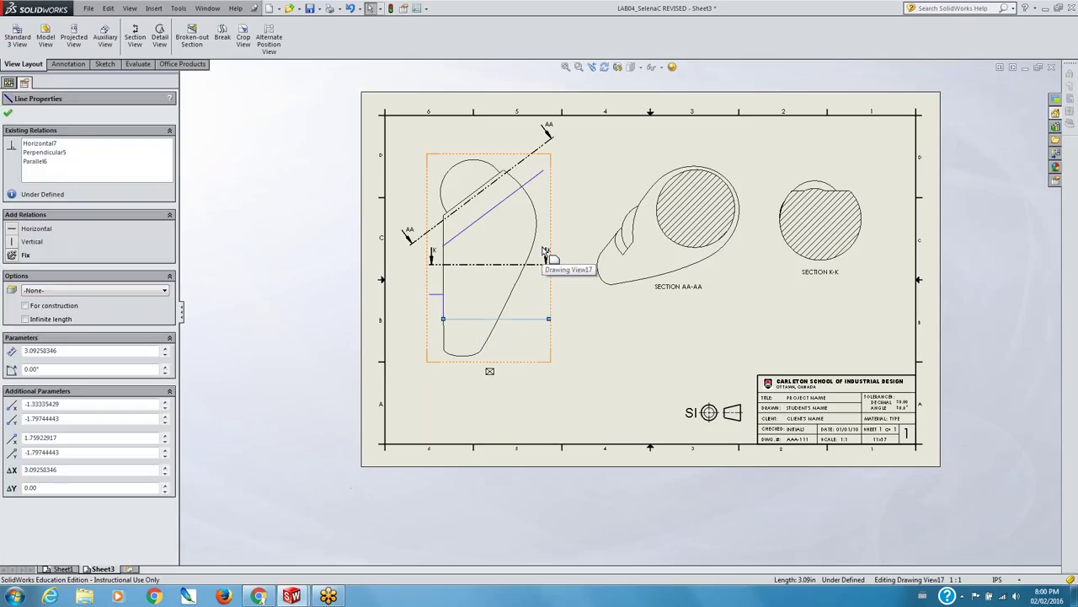
{"action": "key", "text": "Delete"}
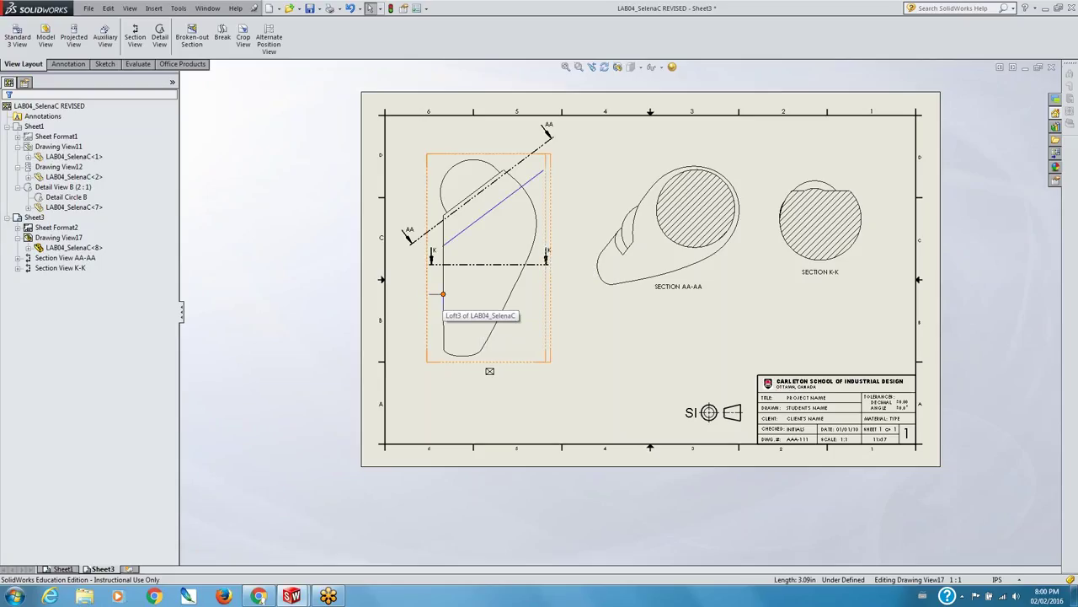
{"action": "right_click", "coordinate": [441, 295]}
{"action": "key", "text": "Escape"}
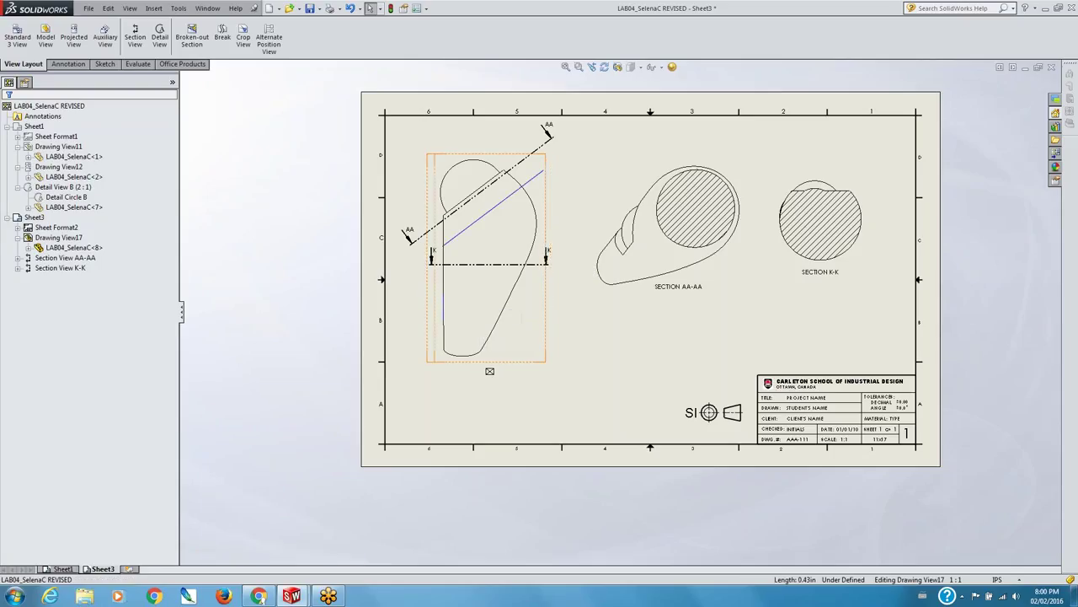
- Sketch two connected lines, about 0.97 in from the leg's rounded upper edge to its arc centre and about 4.81 in down to the lower edge
{"action": "left_click", "coordinate": [104, 64]}
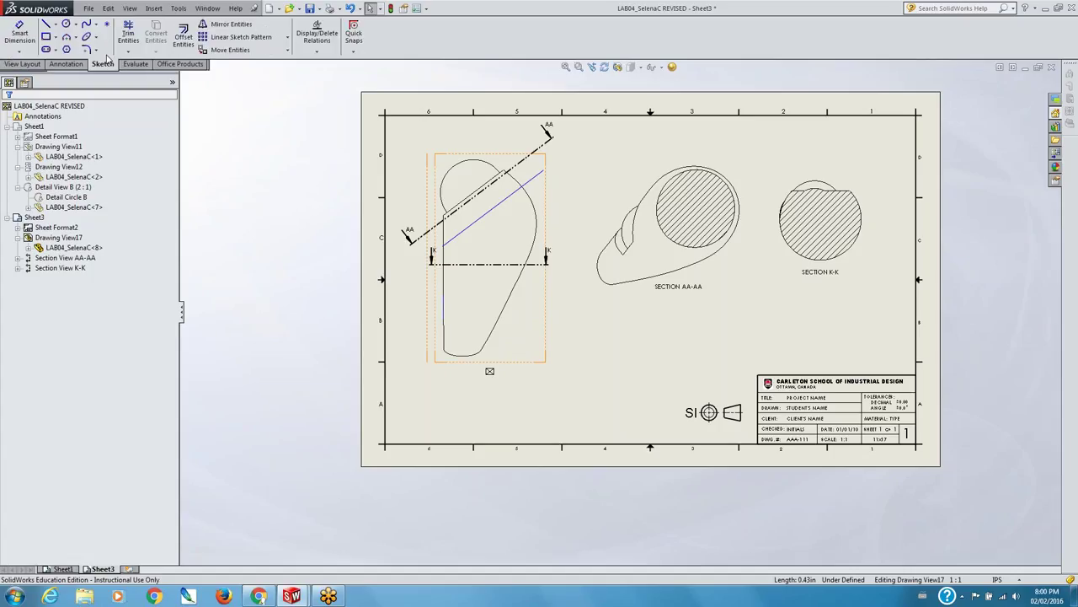
{"action": "key", "text": "l"}
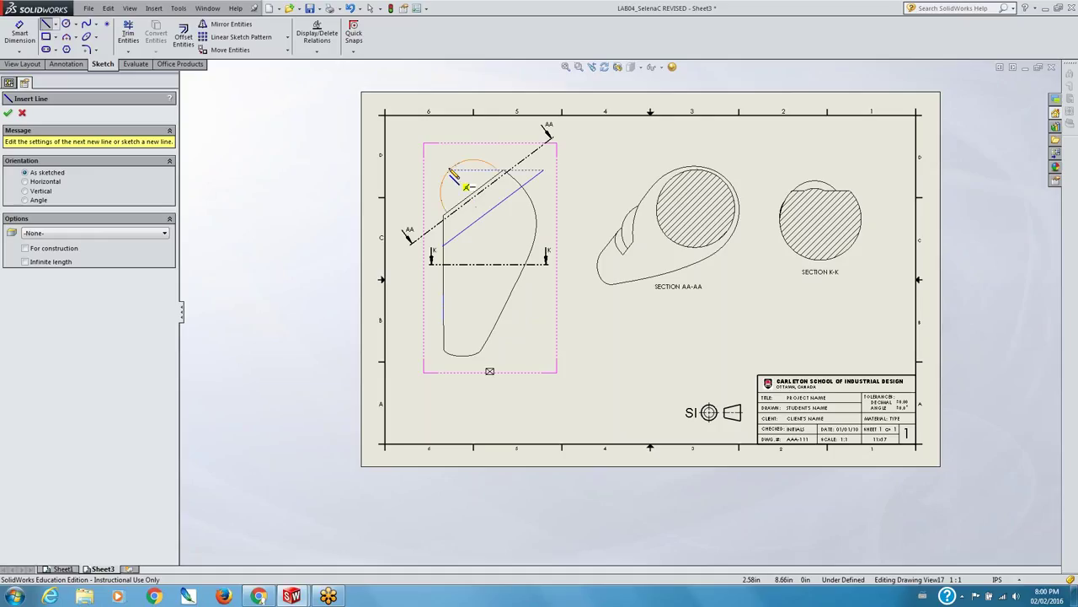
{"action": "left_click", "coordinate": [455, 167]}
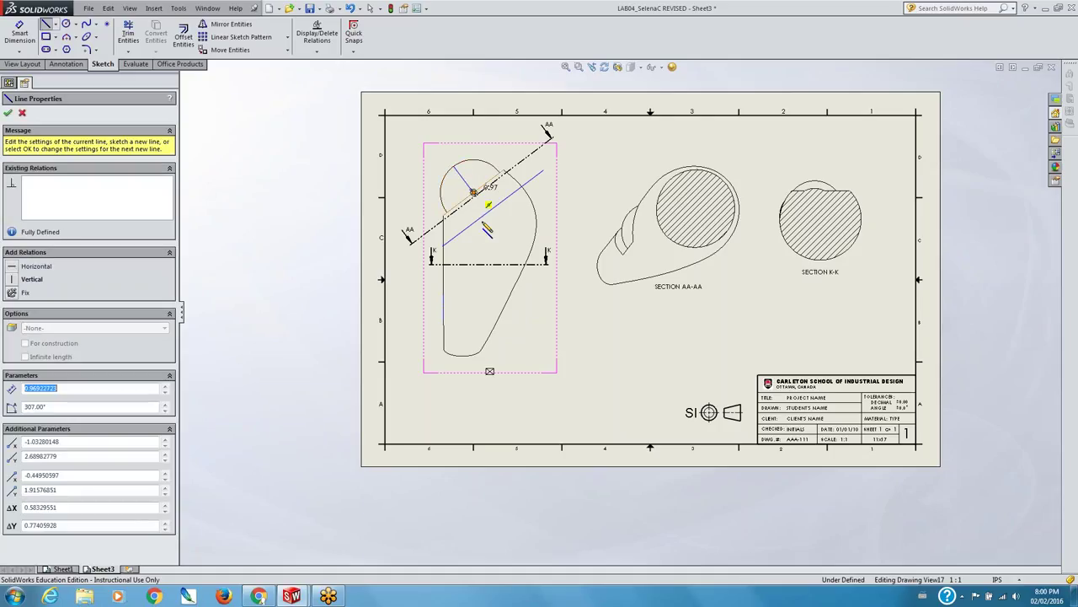
{"action": "left_click", "coordinate": [473, 193]}
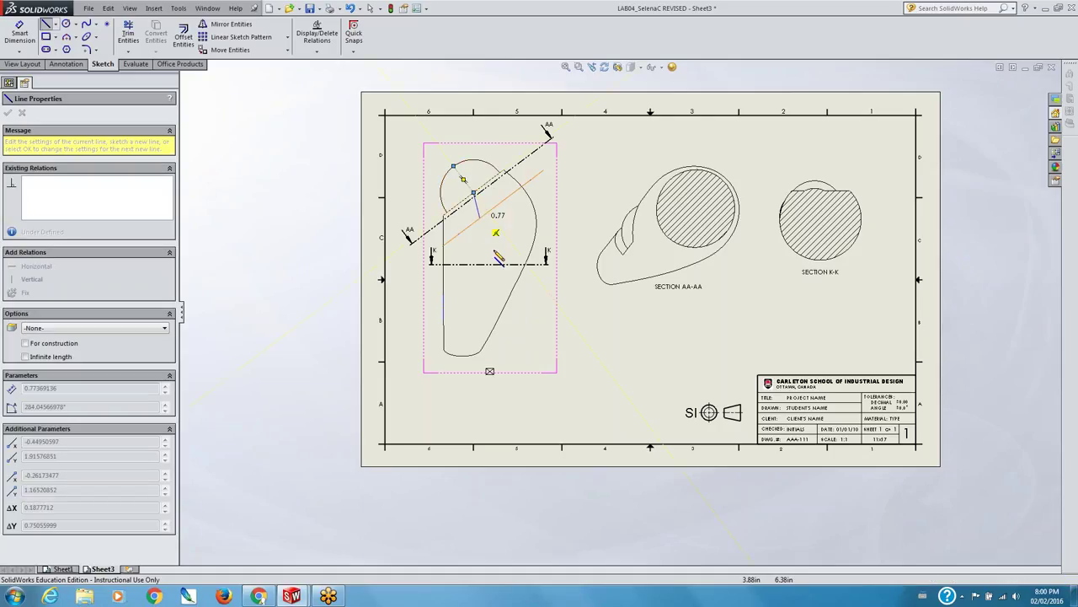
{"action": "left_click", "coordinate": [462, 354]}
{"action": "right_click", "coordinate": [521, 347]}
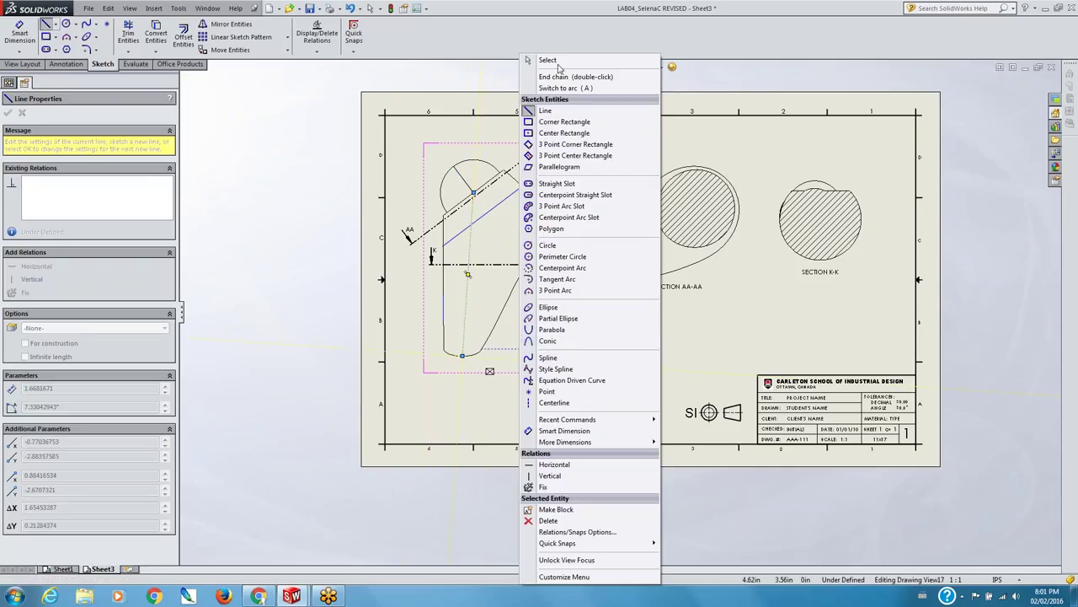
{"action": "left_click", "coordinate": [548, 60]}
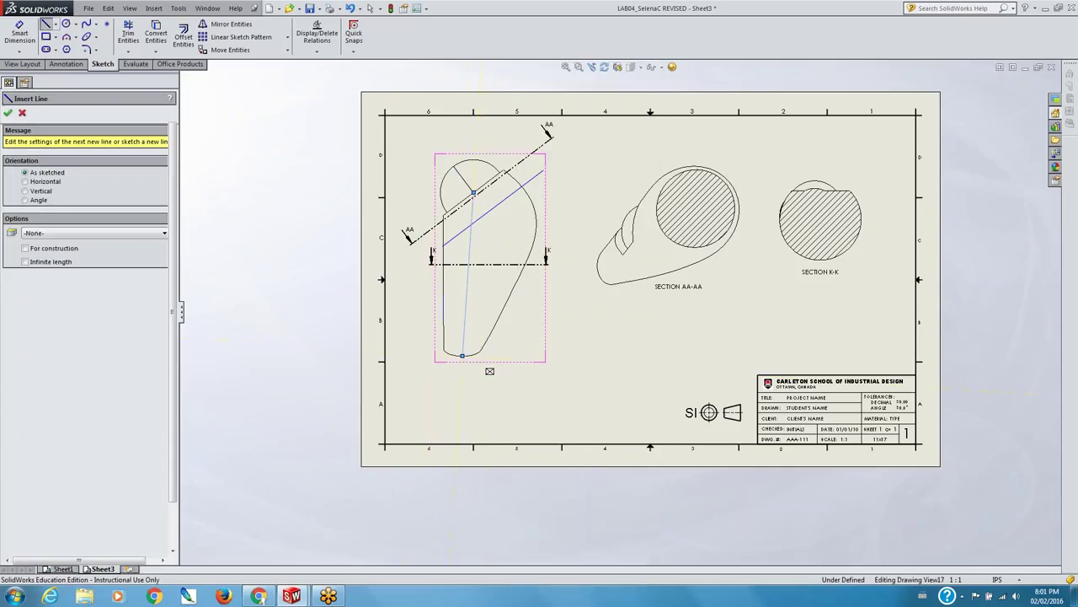
- Try to create a section view of the leg from the two connected sketch lines
{"action": "left_click", "coordinate": [468, 185]}
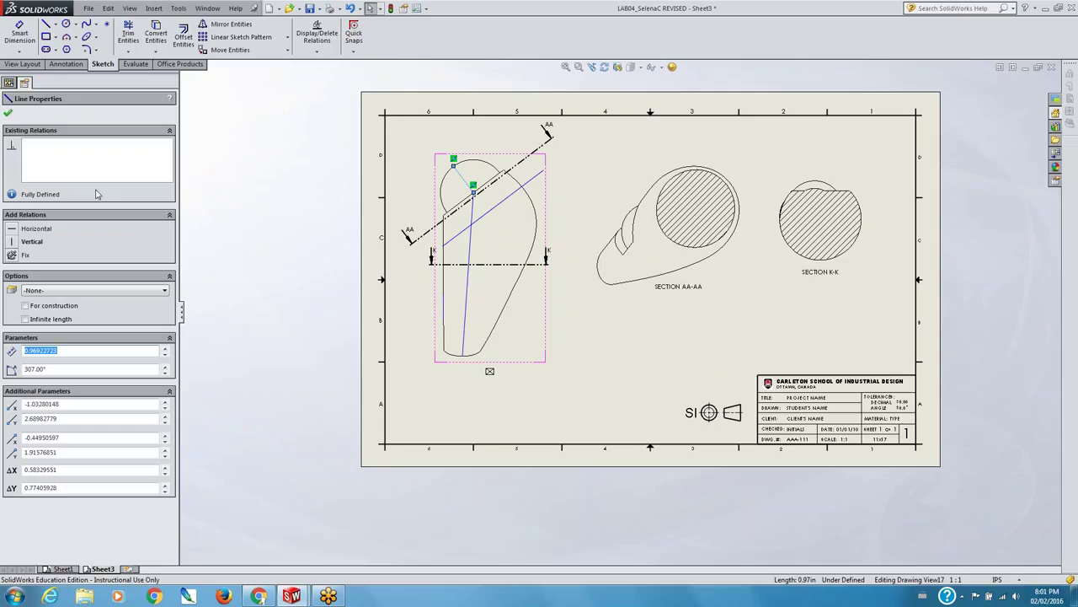
{"action": "left_click", "coordinate": [25, 67]}
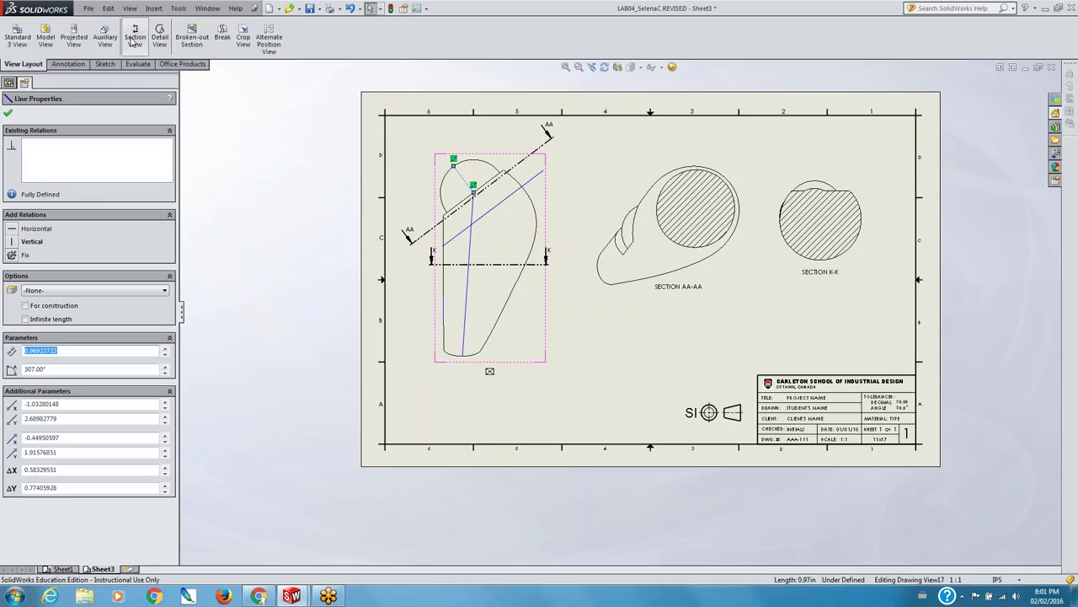
{"action": "left_click", "coordinate": [135, 38]}
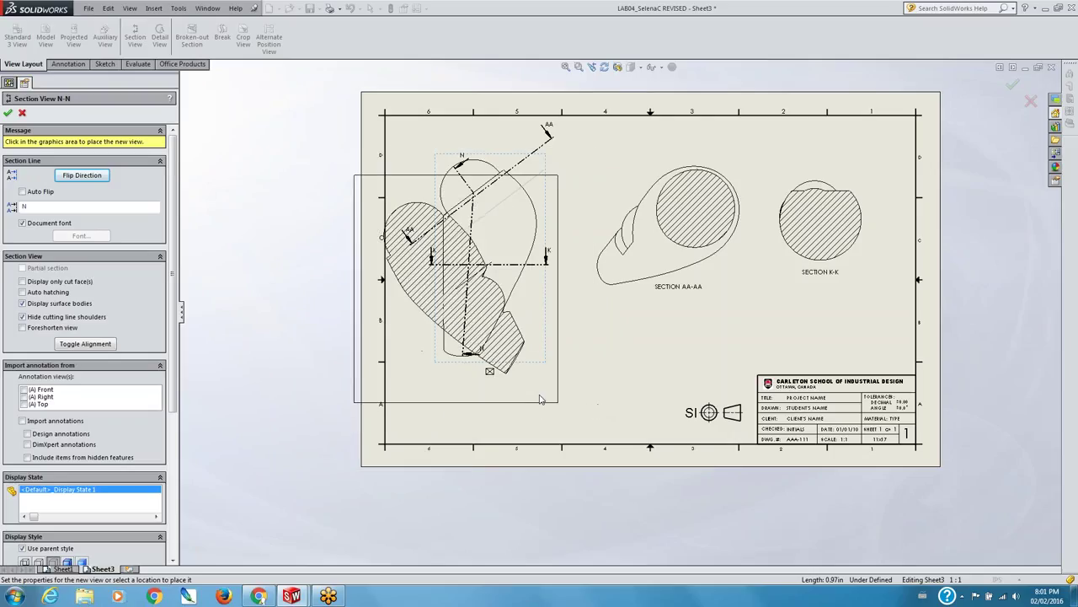
{"action": "key", "text": "Escape"}
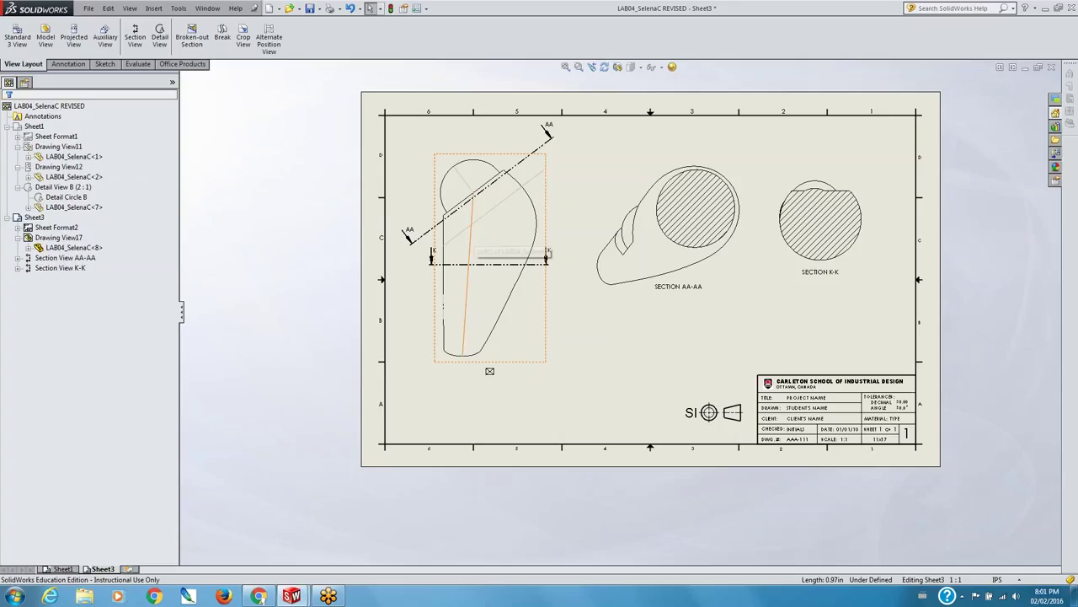
- Delete the slanted sketch line and the two connected lines running down the leg
{"action": "left_click", "coordinate": [470, 227]}
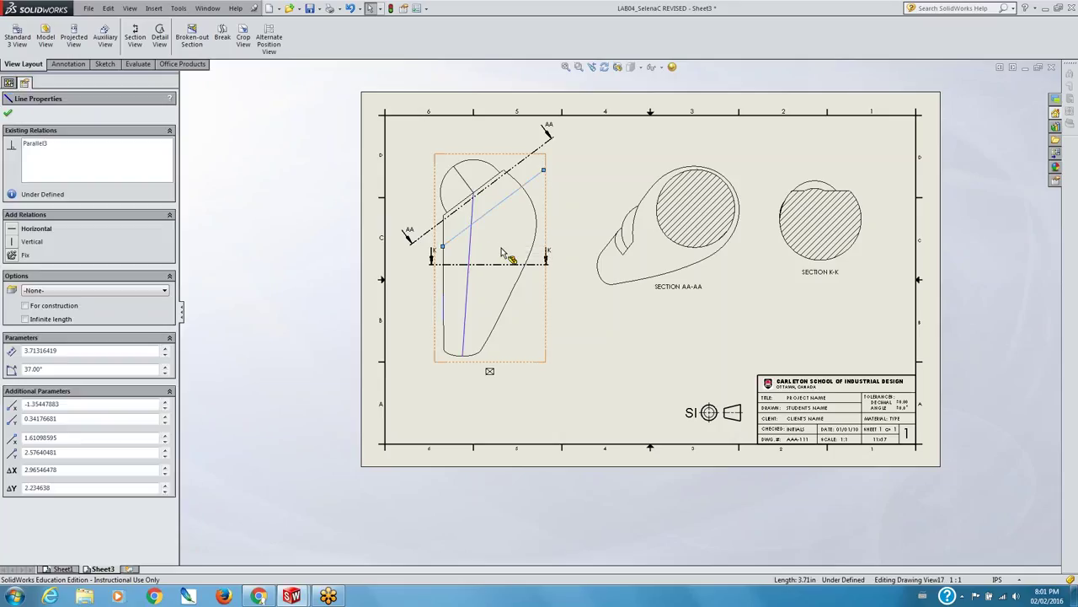
{"action": "key", "text": "Escape"}
{"action": "left_click", "coordinate": [474, 204]}
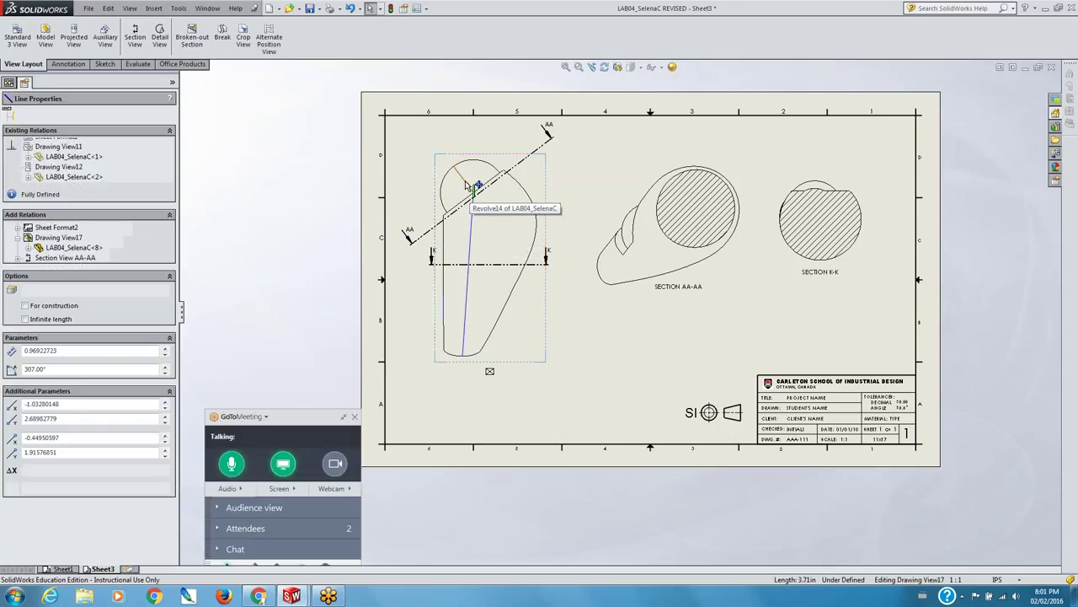
{"action": "key", "text": "Escape"}
{"action": "left_click", "coordinate": [472, 219]}
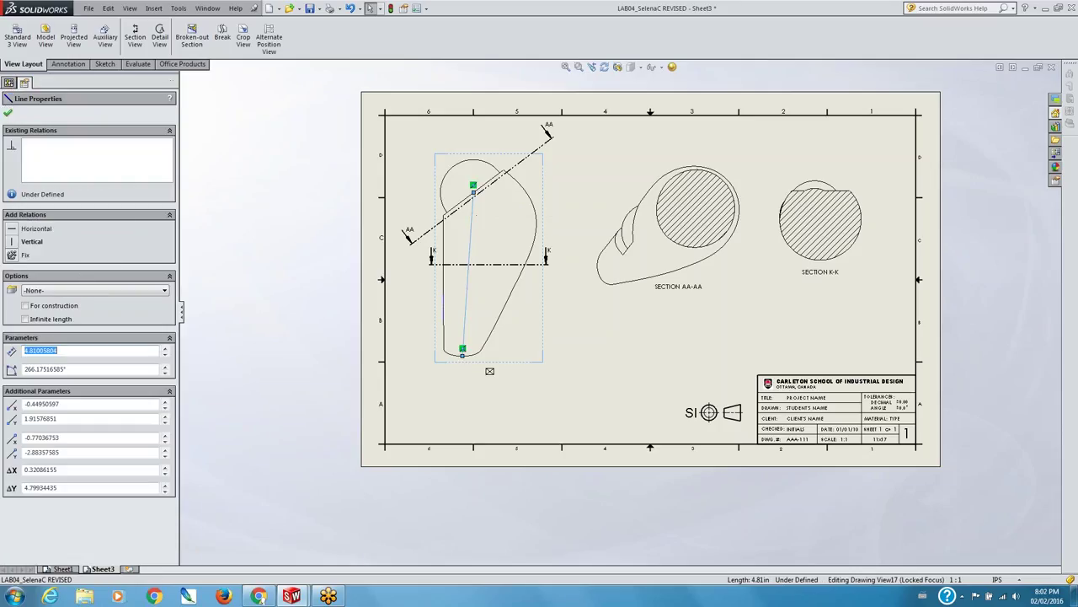
{"action": "key", "text": "Delete"}
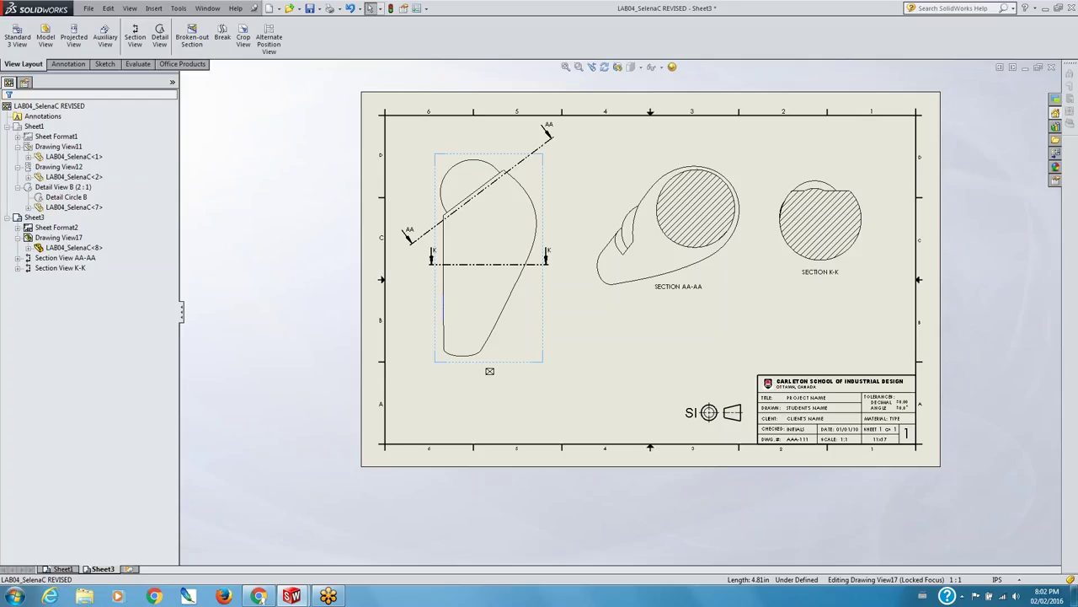
- Sketch two overlapping circles with radii of about 1.00 in and 0.48 in beside the lower part of the leg, below Section AA-AA
{"action": "left_click", "coordinate": [105, 64]}
{"action": "left_click", "coordinate": [65, 24]}
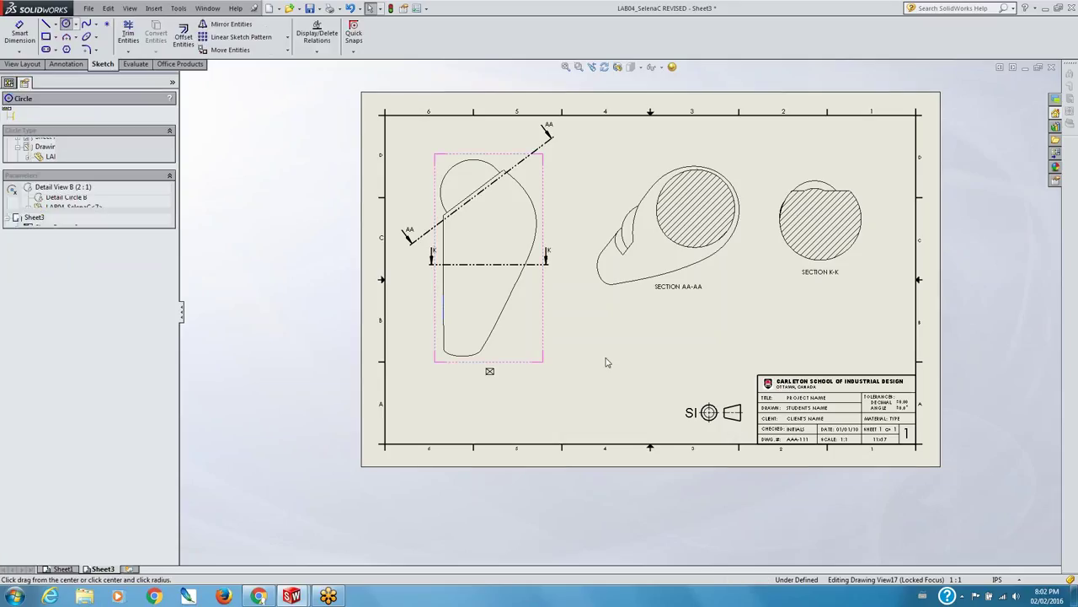
{"action": "left_click", "coordinate": [596, 335]}
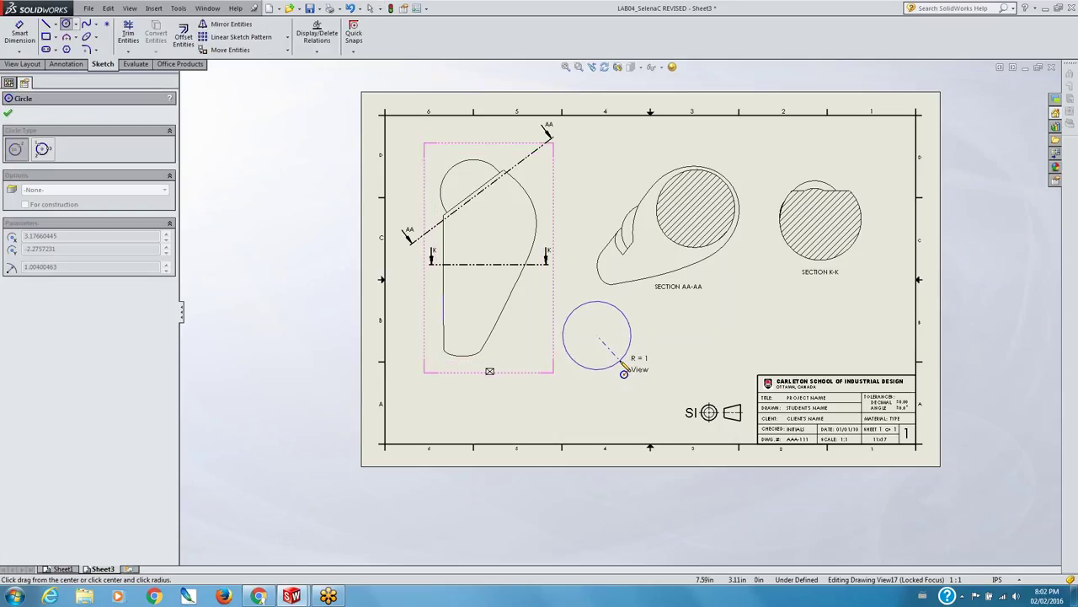
{"action": "left_click", "coordinate": [623, 373]}
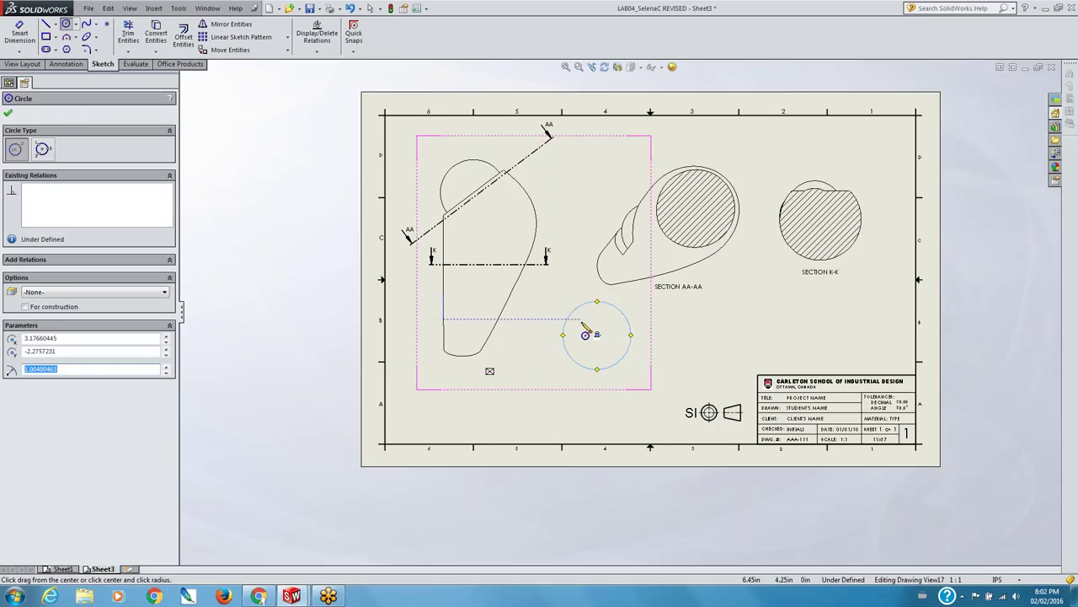
{"action": "left_click", "coordinate": [581, 320]}
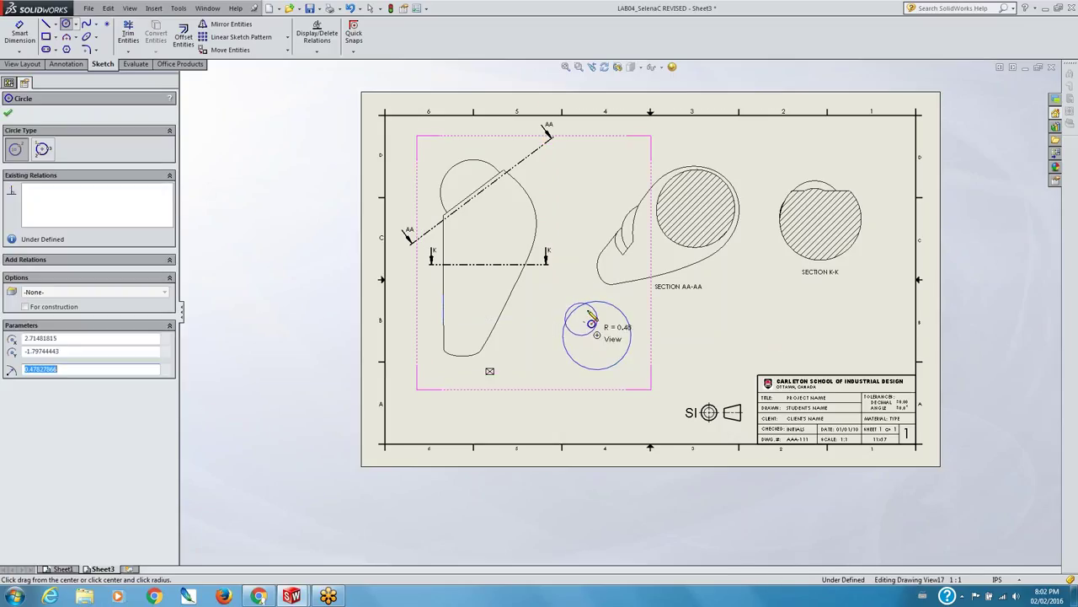
{"action": "left_click", "coordinate": [593, 323]}
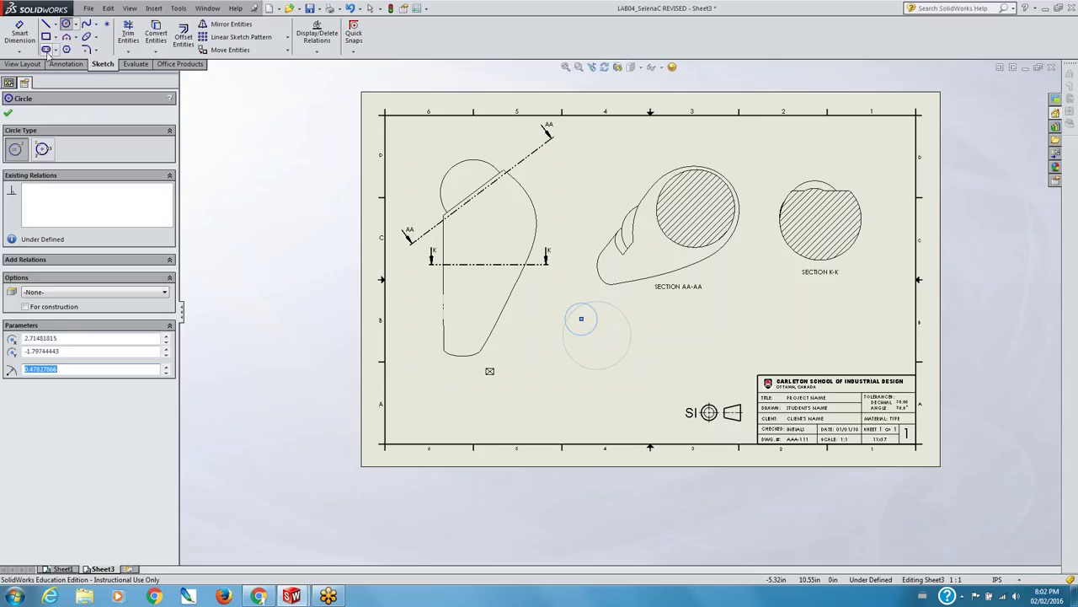
{"action": "left_click", "coordinate": [23, 66]}
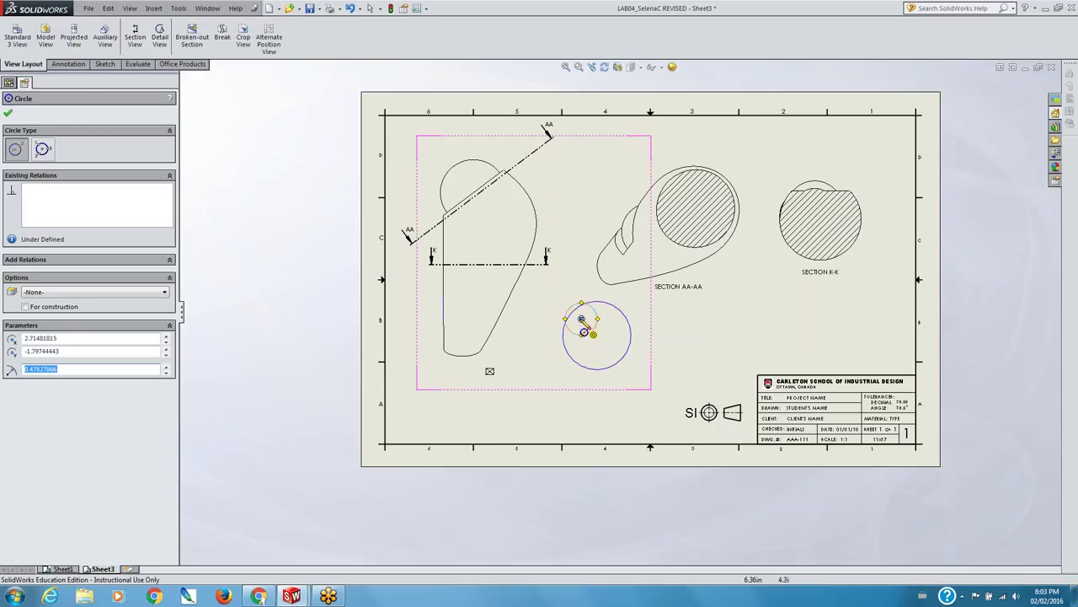
{"action": "left_click", "coordinate": [8, 112]}
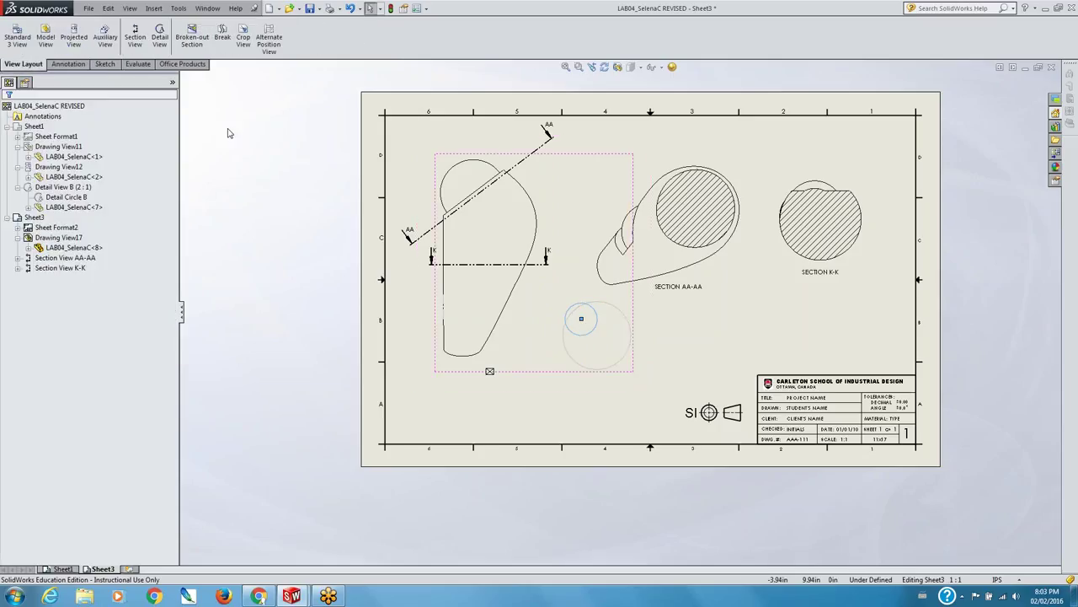
{"action": "right_click", "coordinate": [228, 133]}
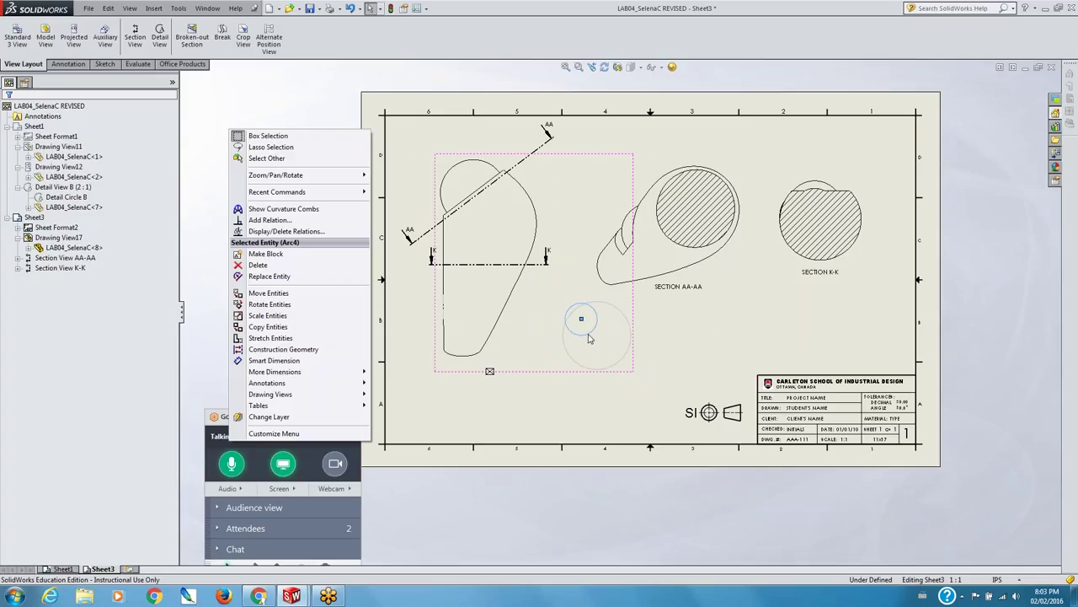
- Centre the small circle inside the large one, enlarge it to a radius of about 0.94 in, and nudge the circles' centres
{"action": "mouse_move", "coordinate": [589, 337]}
{"action": "left_mouse_down"}
{"action": "mouse_move", "coordinate": [600, 349]}
{"action": "mouse_move", "coordinate": [584, 325]}
{"action": "left_mouse_up"}
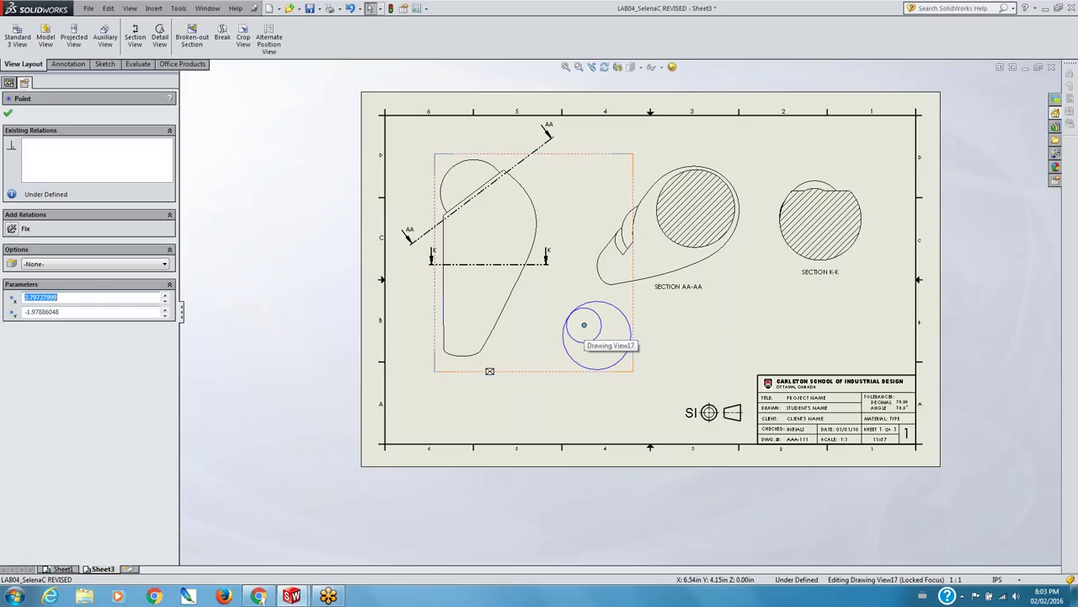
{"action": "mouse_move", "coordinate": [592, 341]}
{"action": "left_mouse_down"}
{"action": "mouse_move", "coordinate": [610, 352]}
{"action": "mouse_move", "coordinate": [597, 339]}
{"action": "left_mouse_up"}
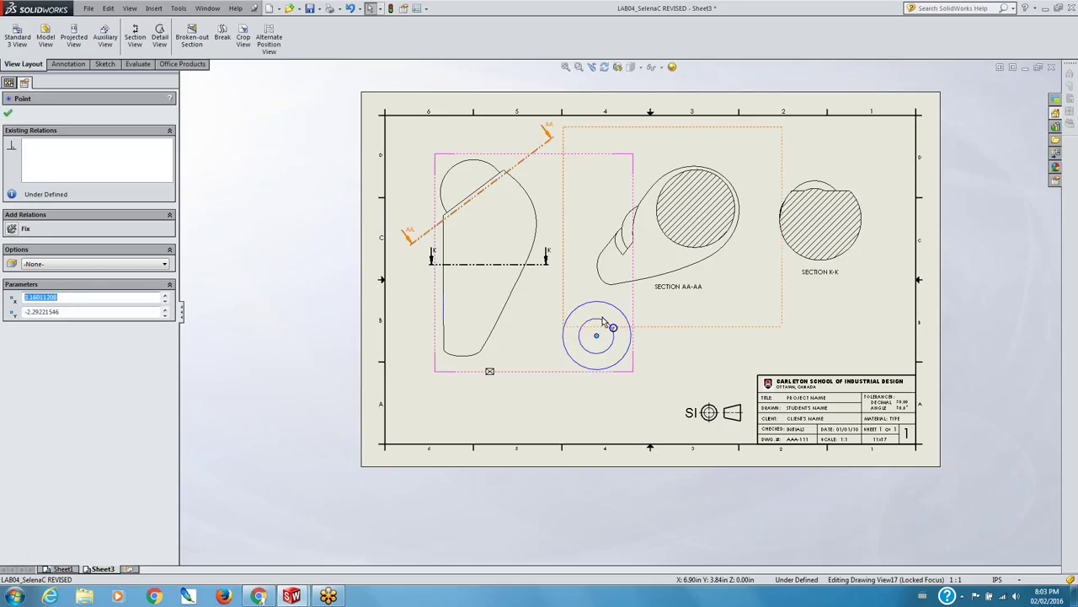
{"action": "left_click", "coordinate": [600, 324]}
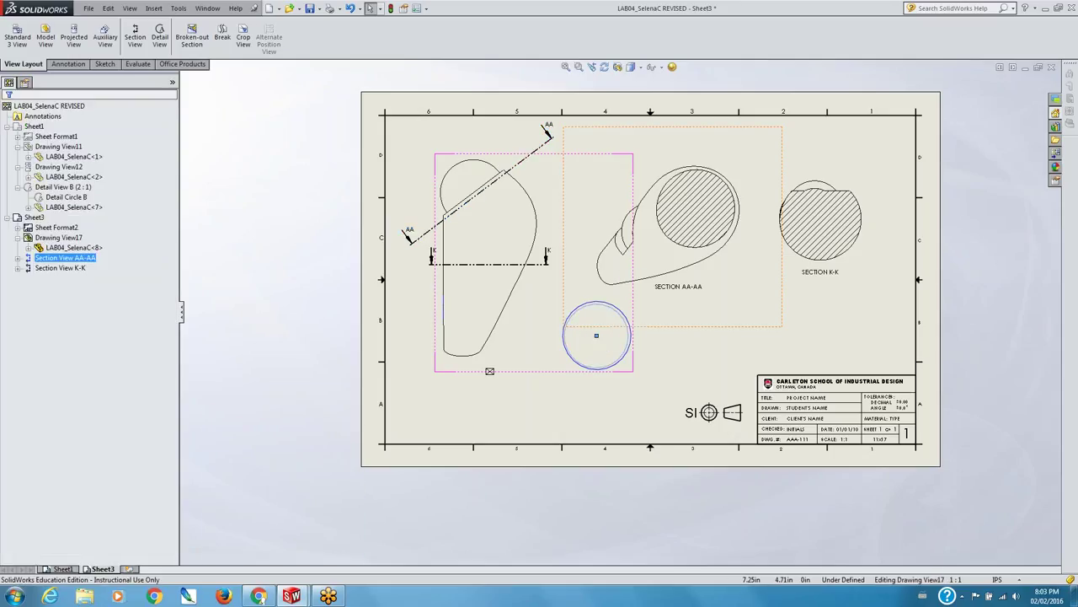
{"action": "left_click", "coordinate": [597, 335]}
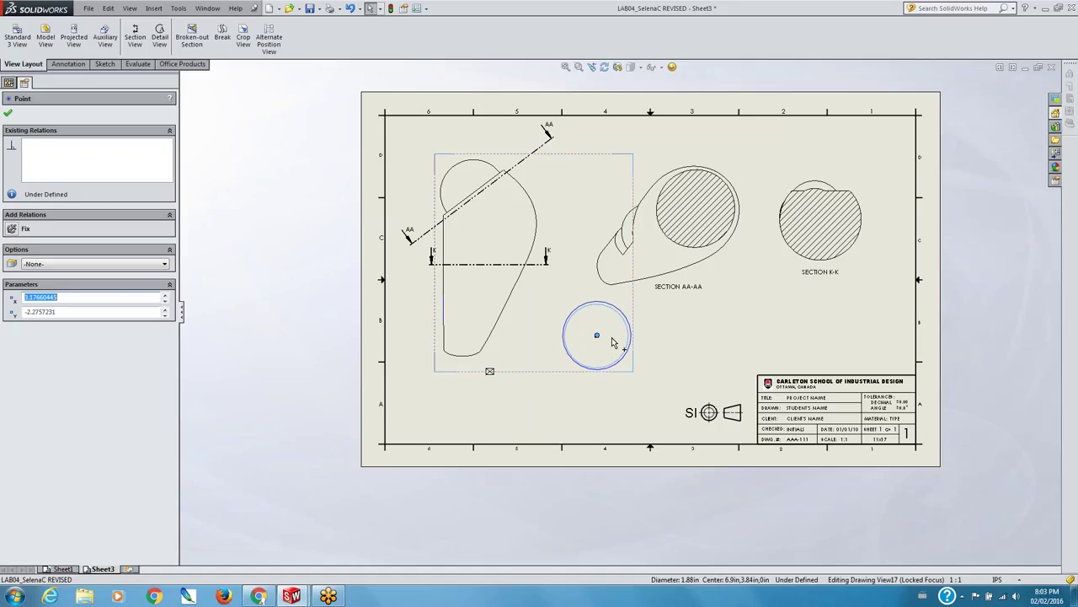
{"action": "left_click_drag", "start_coordinate": [596, 336], "coordinate": [596, 338]}
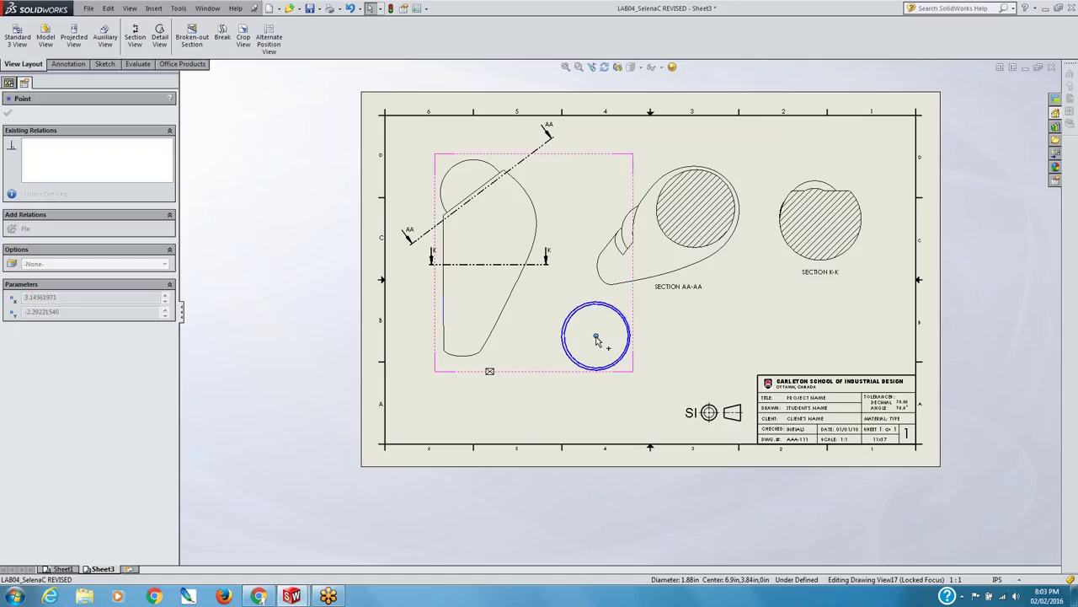
{"action": "left_click_drag", "start_coordinate": [596, 336], "coordinate": [598, 336]}
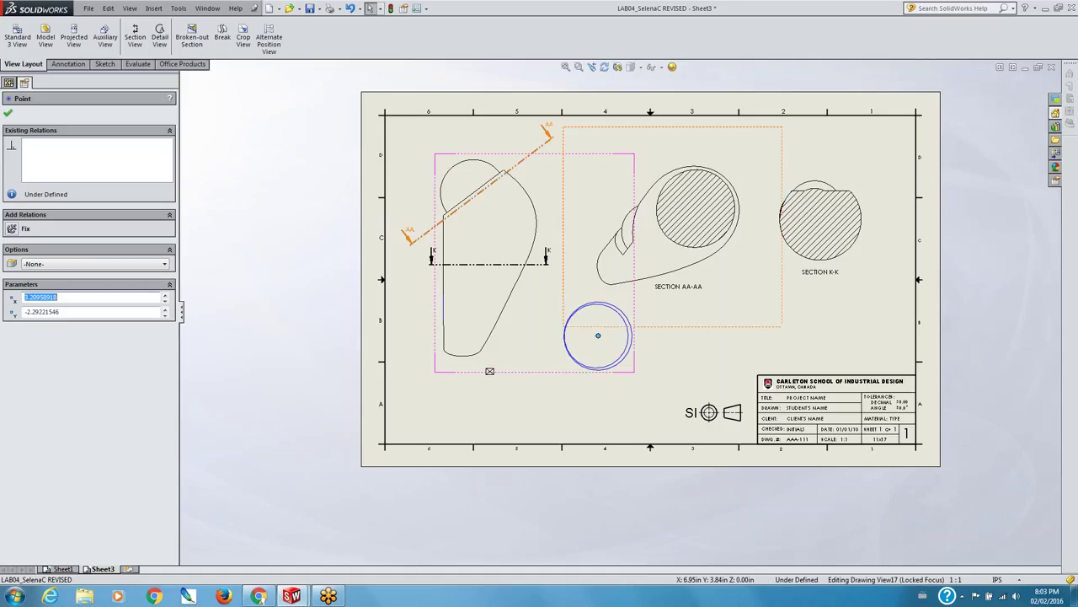
{"action": "key", "text": "Escape"}
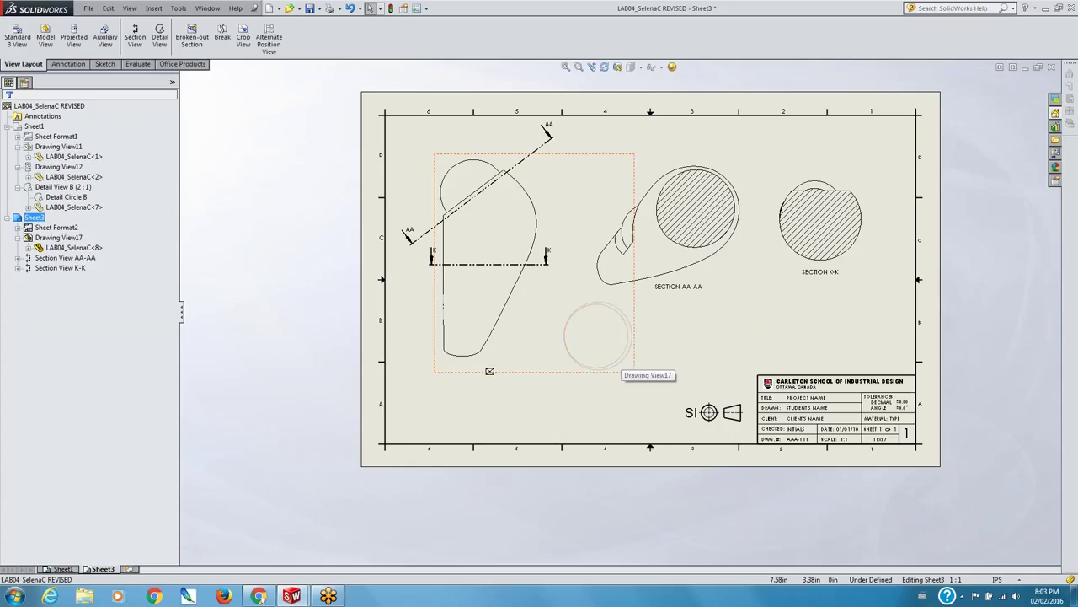
- Delete both sketched circles beside the lower part of the leg
{"action": "left_click", "coordinate": [617, 348]}
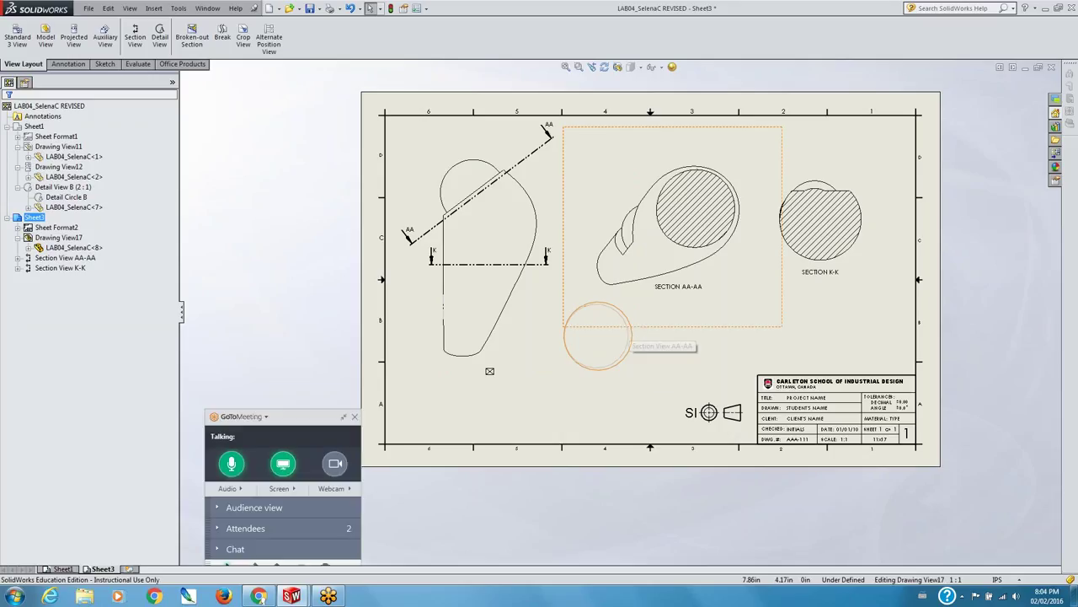
{"action": "key", "text": "Escape"}
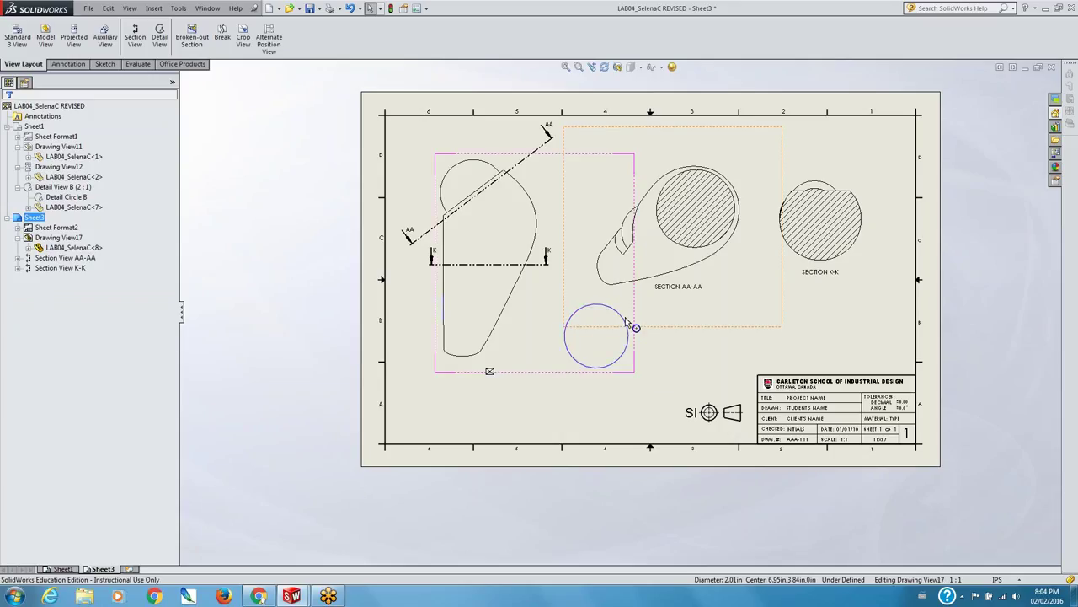
{"action": "left_click", "coordinate": [620, 326]}
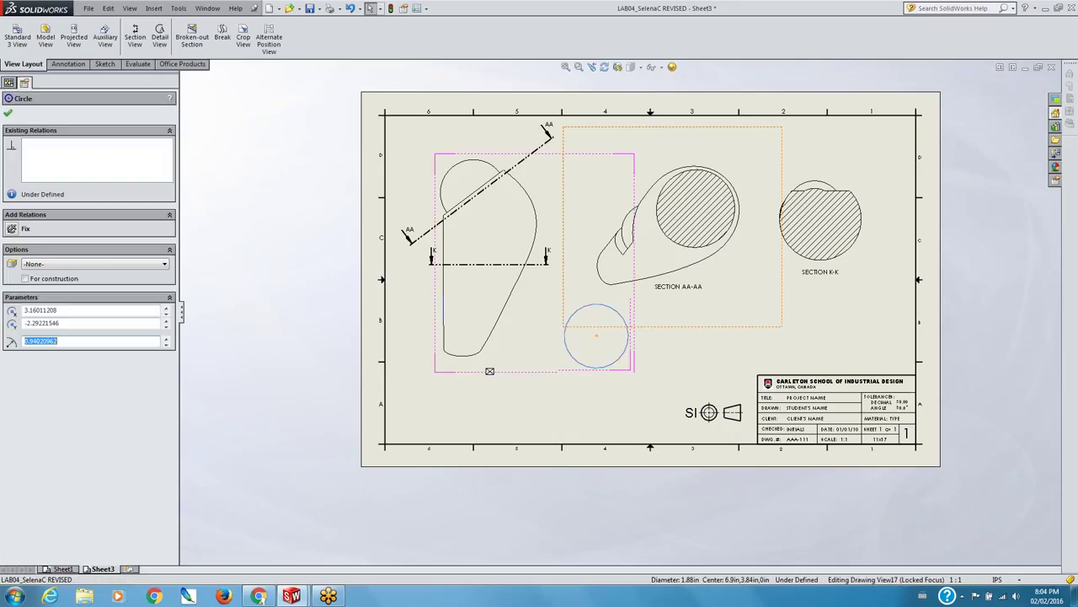
{"action": "key", "text": "Delete"}
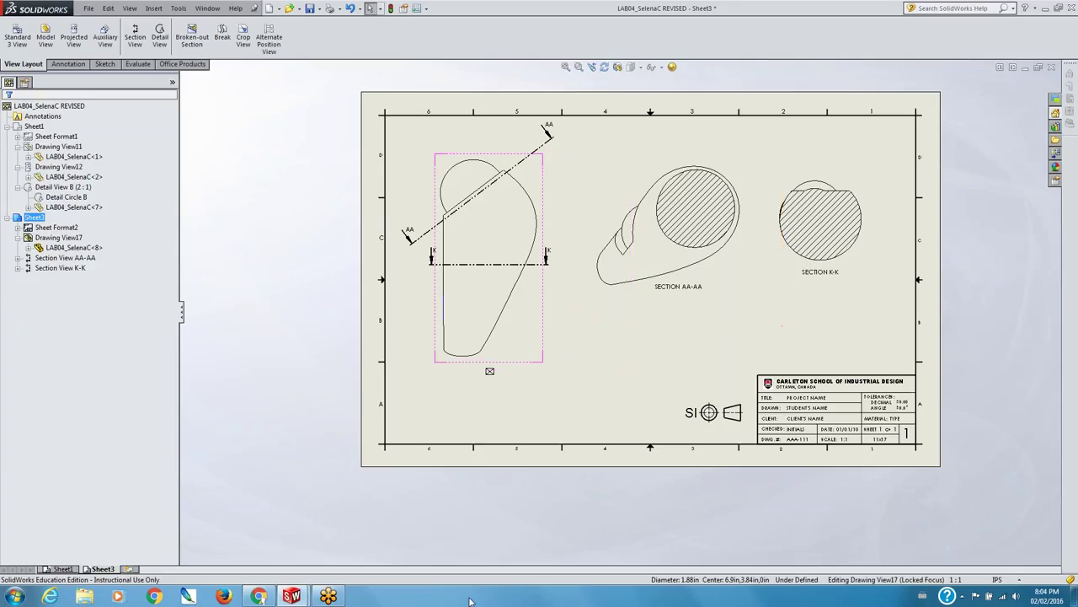
- Minimize the robot leg drawing and restore the EXPLODED Robot Assembly drawing
{"action": "left_click", "coordinate": [62, 569]}
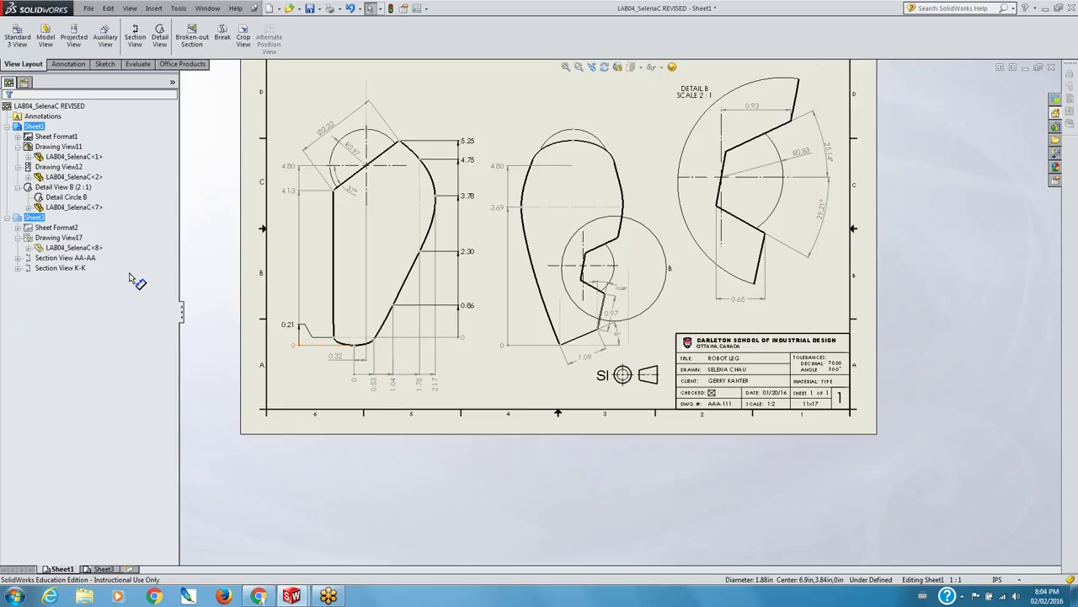
{"action": "left_click", "coordinate": [1024, 68]}
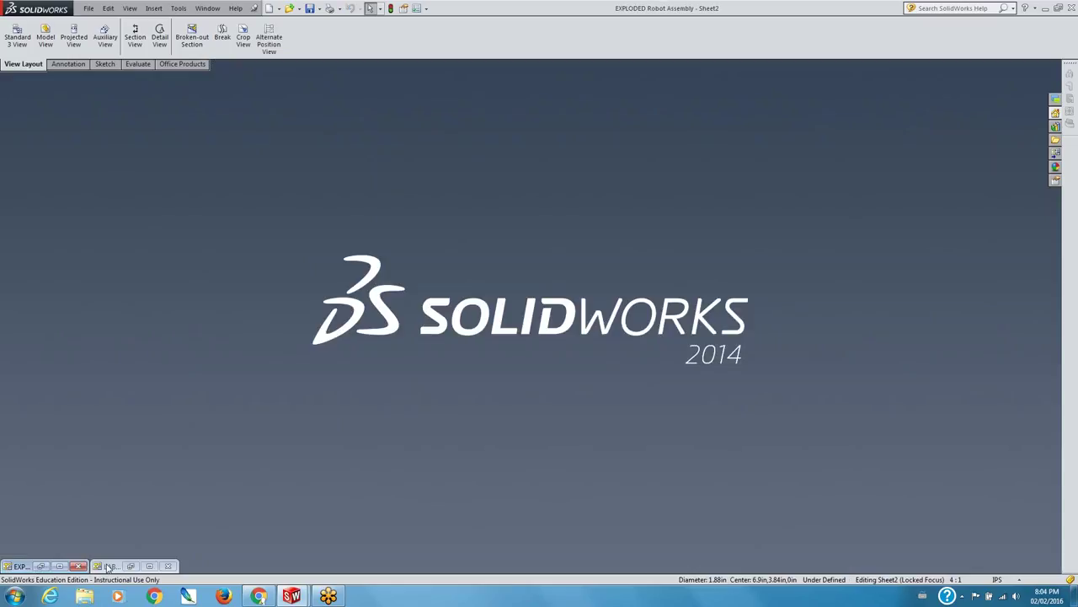
{"action": "right_click", "coordinate": [18, 569]}
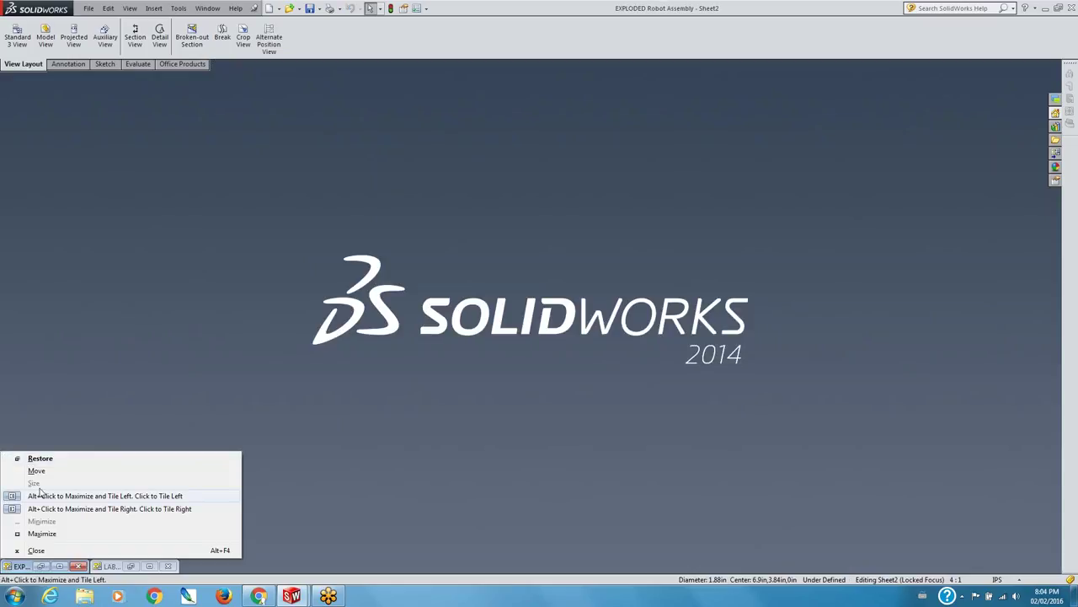
{"action": "left_click", "coordinate": [108, 382]}
{"action": "left_click", "coordinate": [110, 566]}
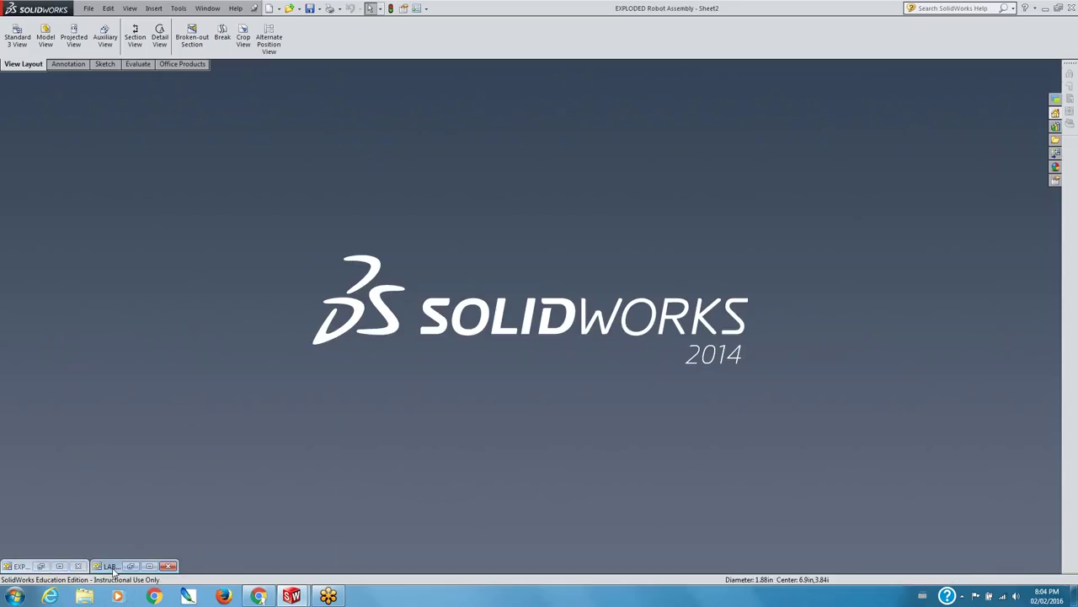
{"action": "left_click", "coordinate": [123, 398]}
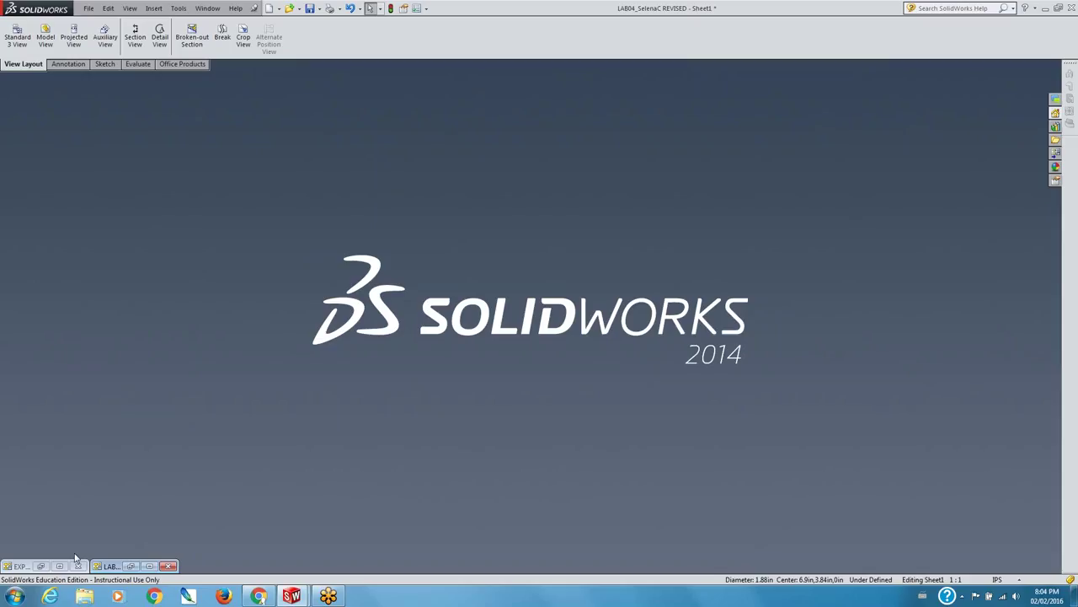
{"action": "double_click", "coordinate": [15, 569]}
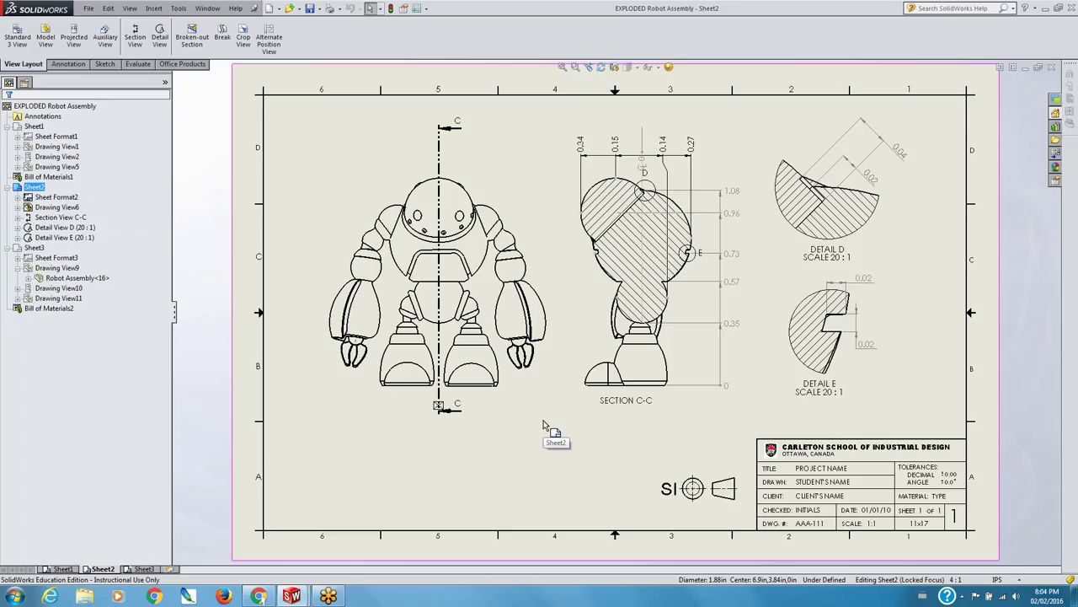
{"action": "left_click", "coordinate": [30, 128]}
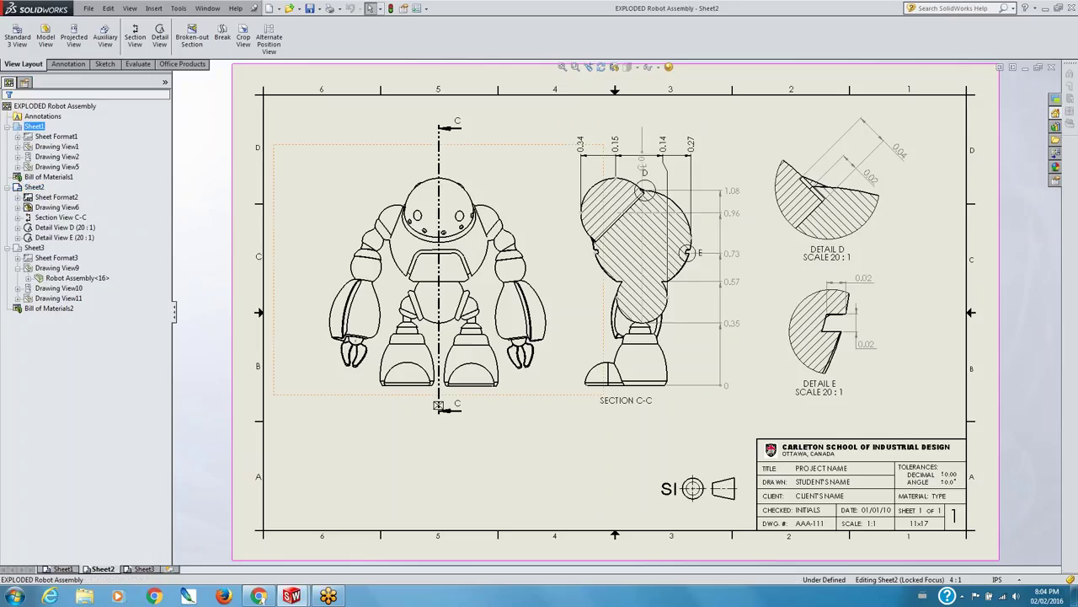
{"action": "left_click", "coordinate": [50, 146]}
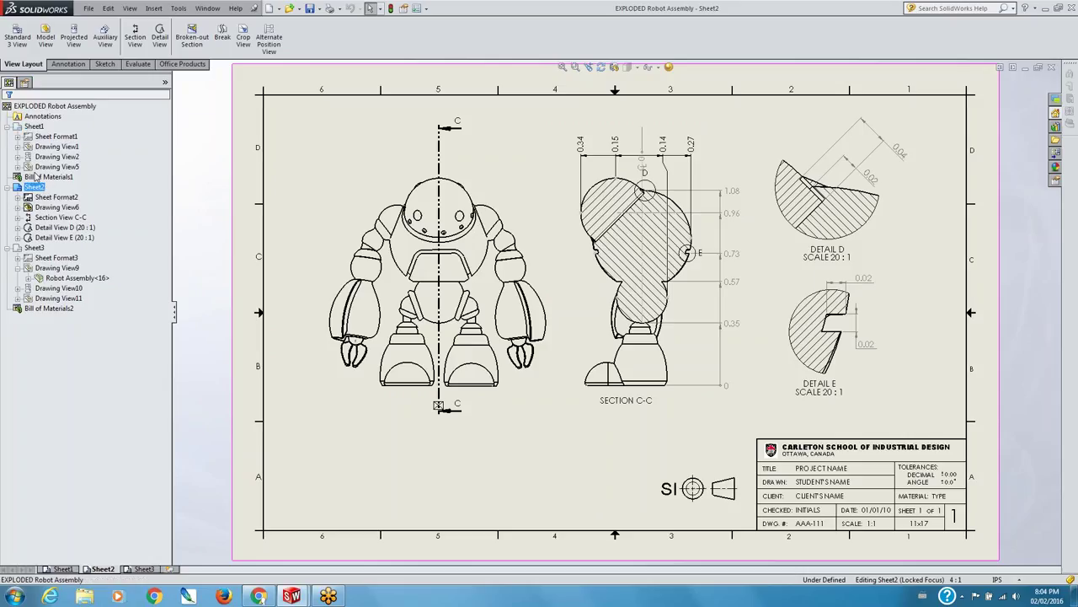
{"action": "right_click", "coordinate": [34, 127]}
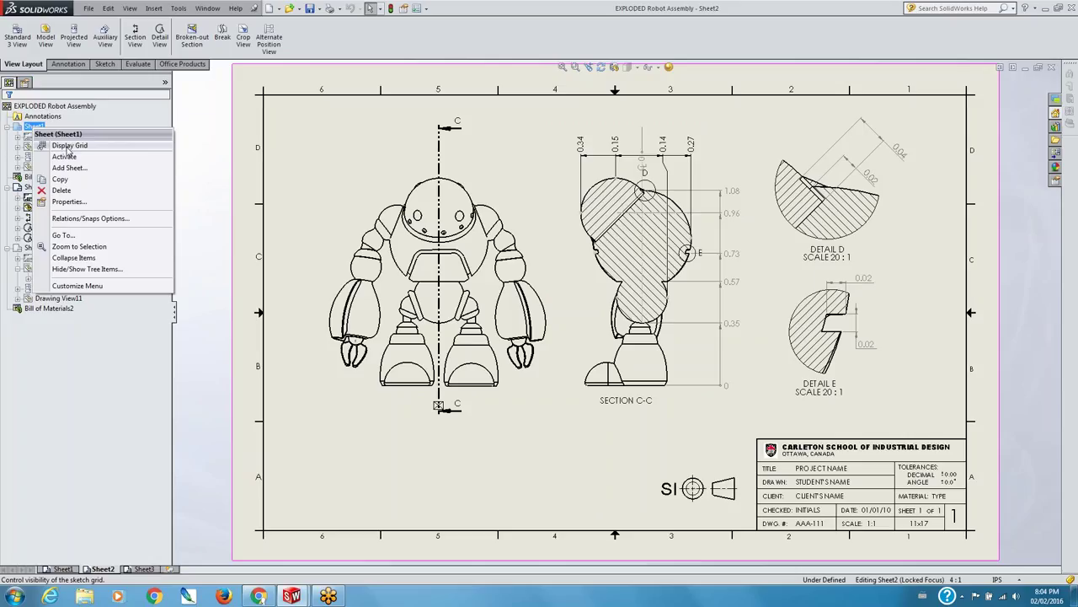
{"action": "left_click", "coordinate": [67, 147]}
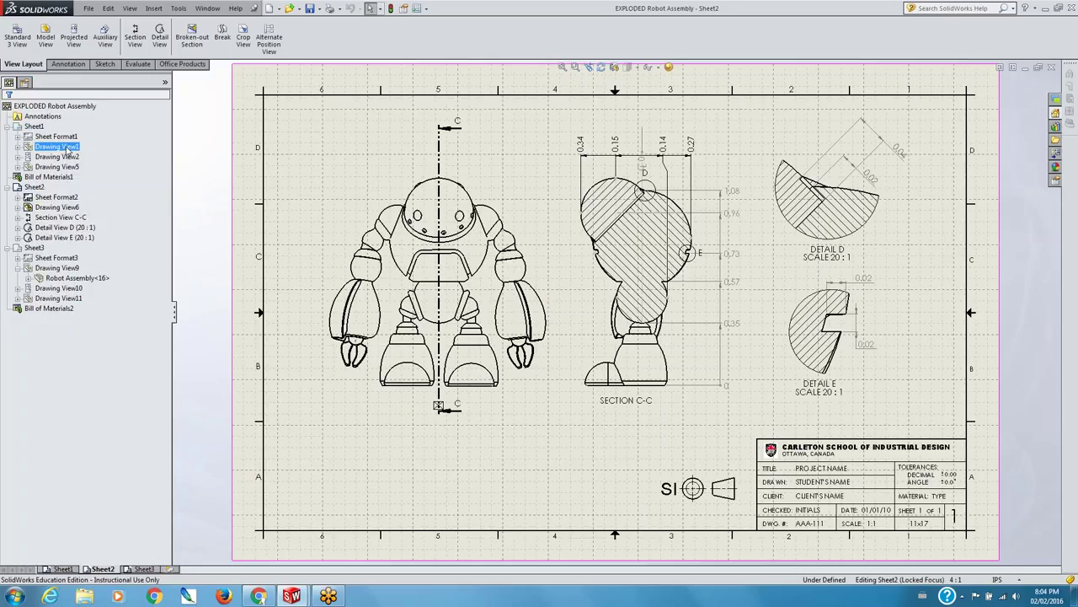
{"action": "left_click", "coordinate": [49, 137]}
{"action": "right_click", "coordinate": [49, 138]}
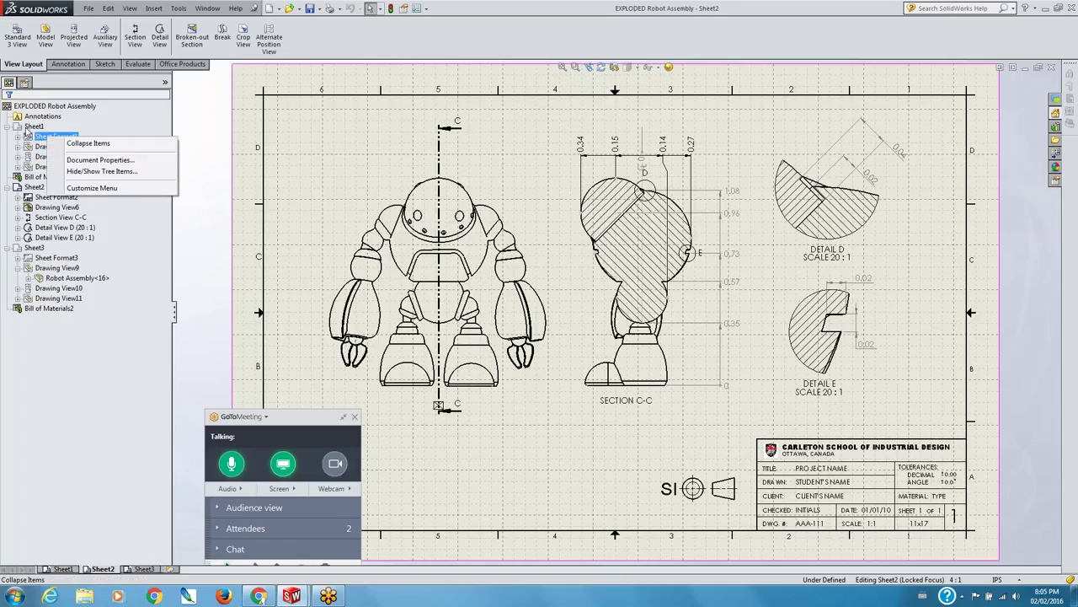
{"action": "left_click", "coordinate": [30, 127]}
{"action": "right_click", "coordinate": [29, 128]}
{"action": "left_click", "coordinate": [36, 131]}
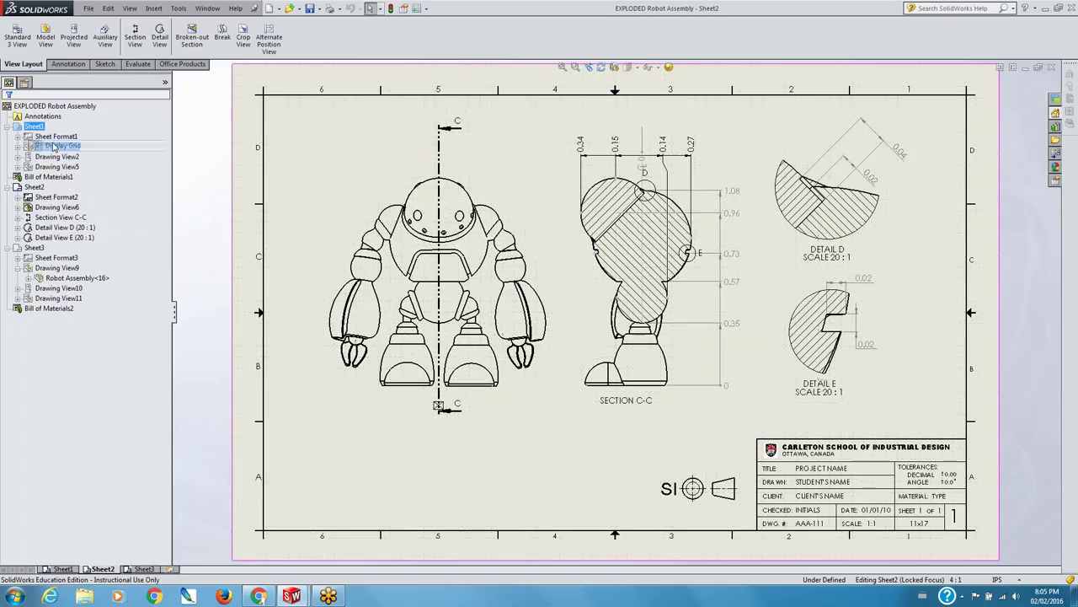
- Activate Sheet1 of the robot assembly drawing and select its shaded exploded view
{"action": "right_click", "coordinate": [34, 127]}
{"action": "left_click", "coordinate": [59, 157]}
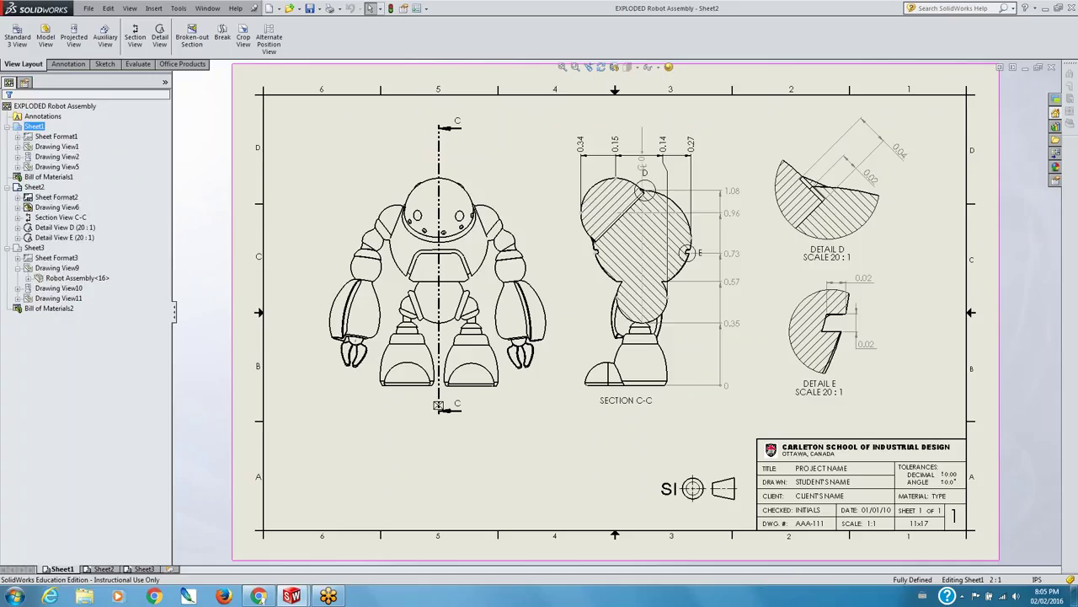
{"action": "key", "text": "Escape"}
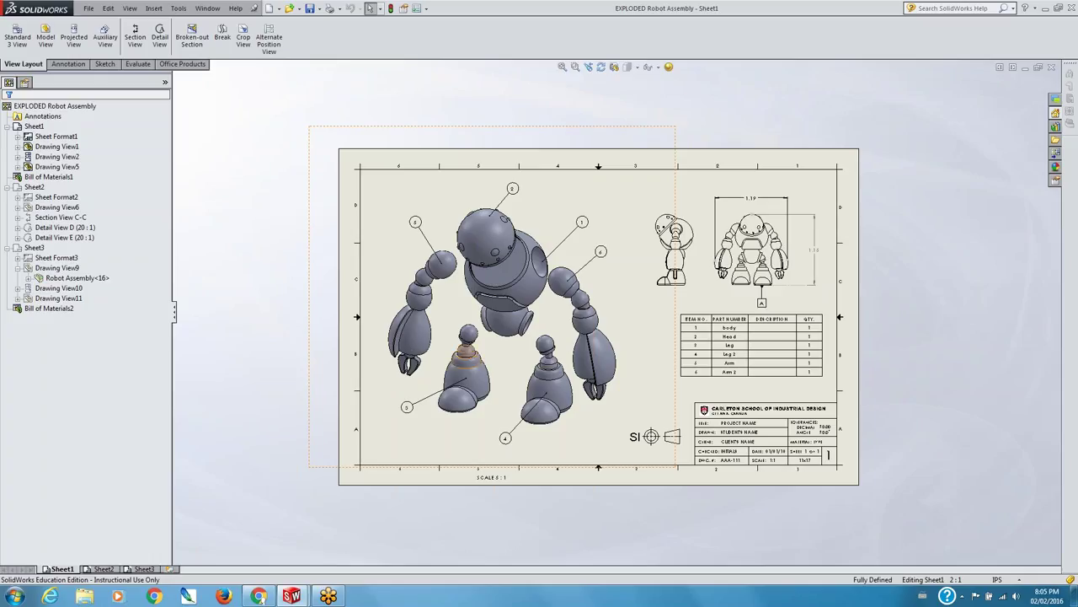
{"action": "left_click", "coordinate": [564, 393]}
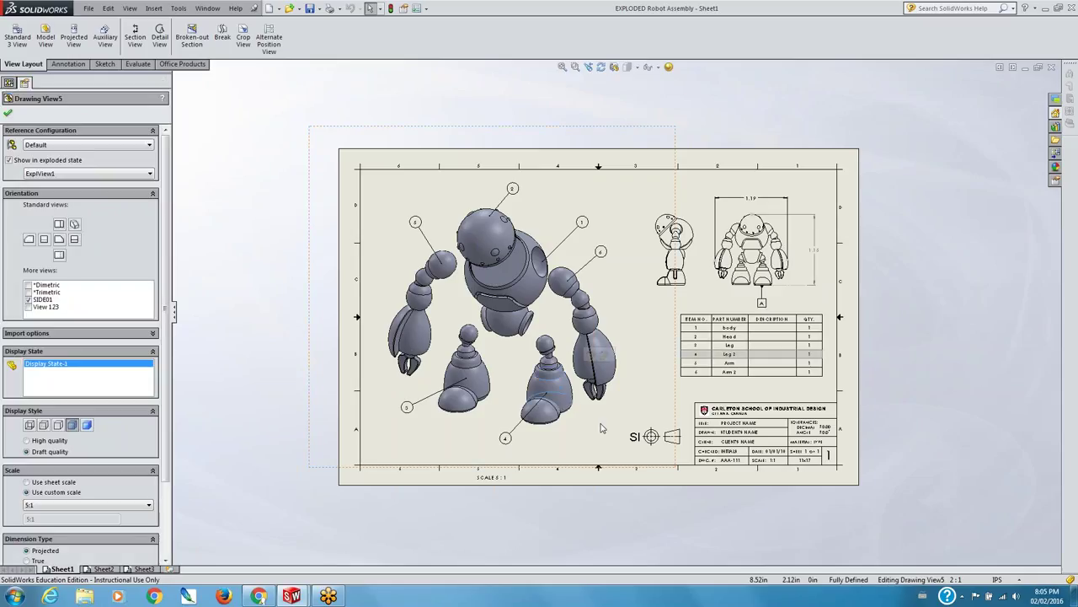